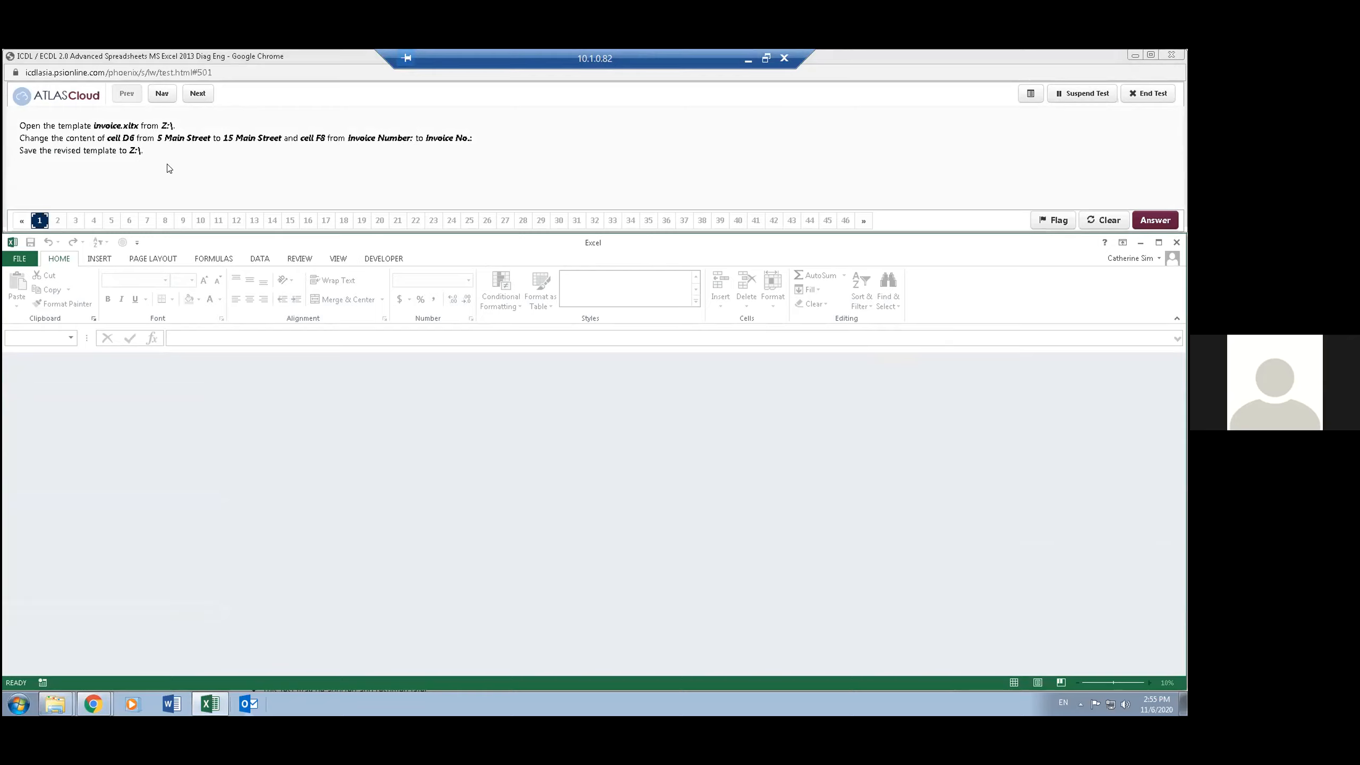
double_click(303, 242)
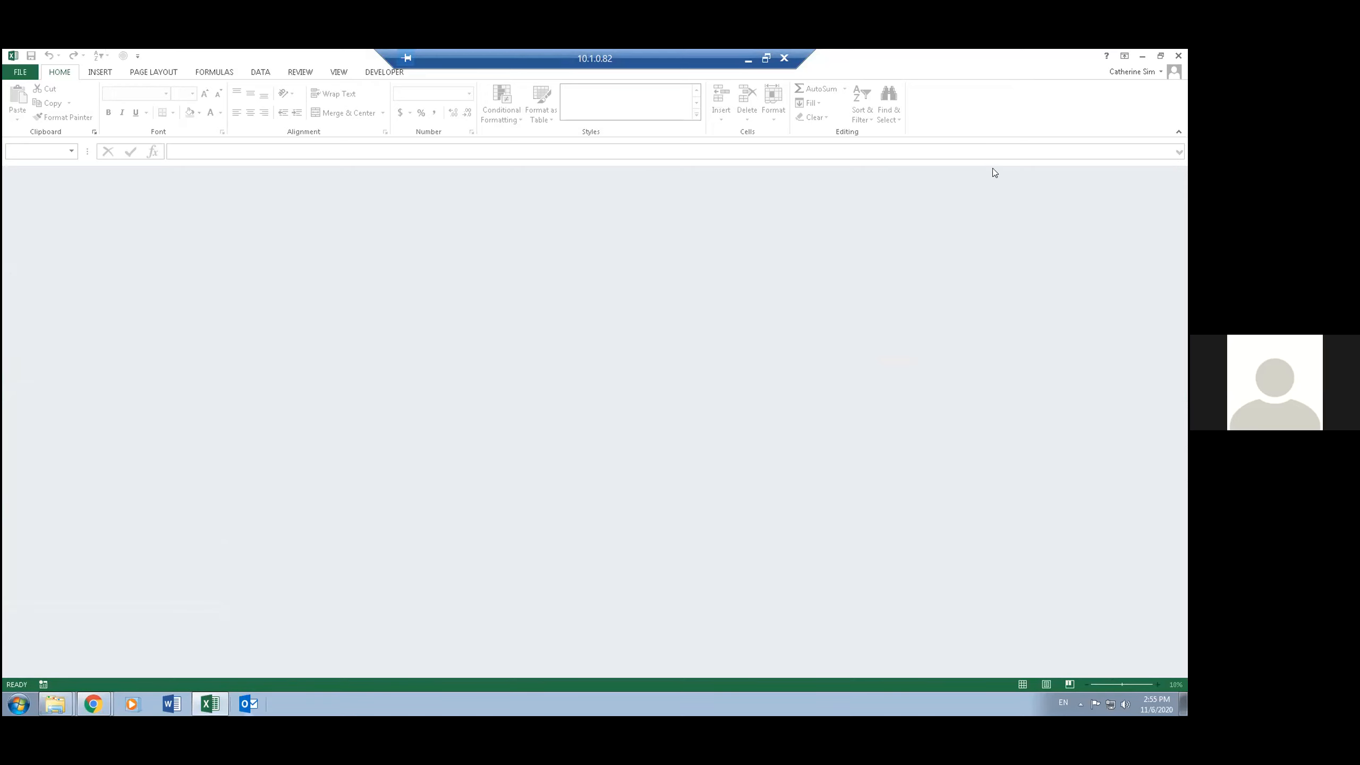
click(1160, 56)
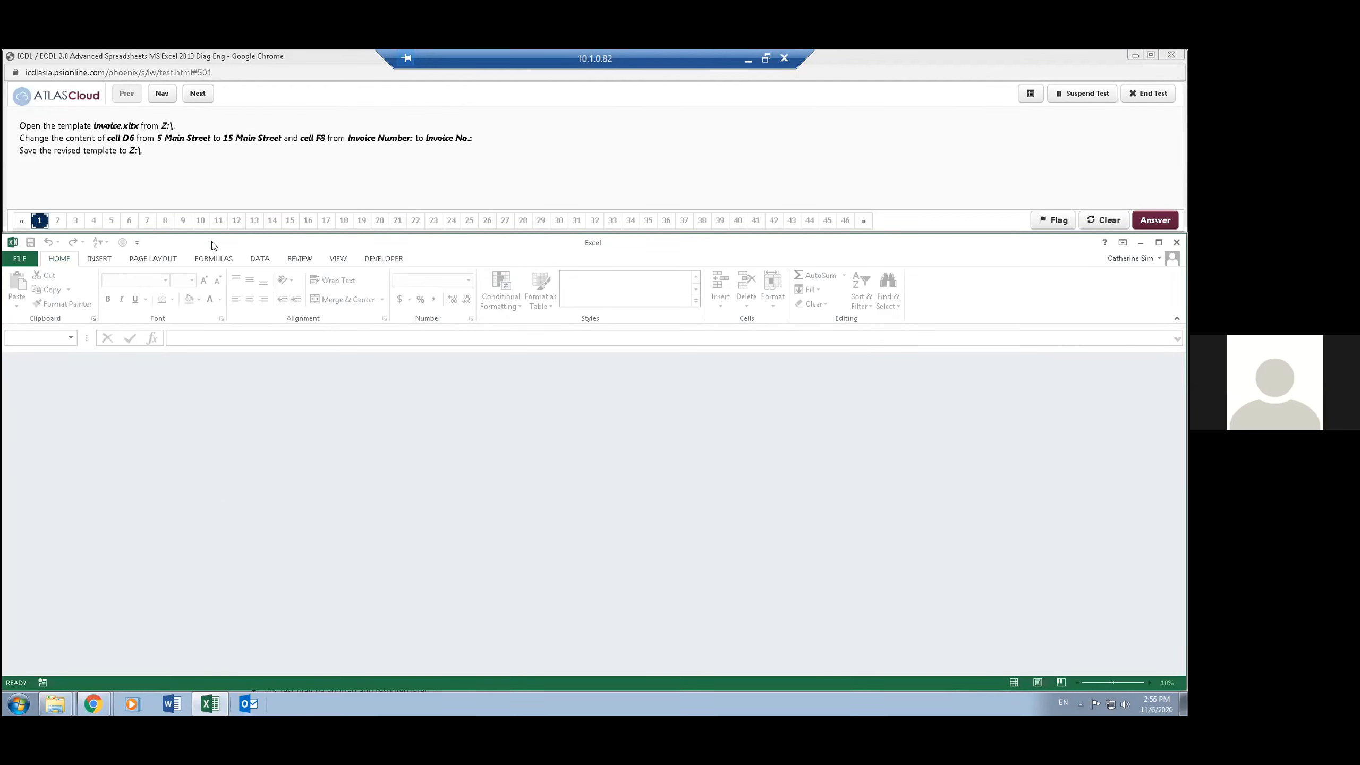
- Open the template invoice.xltx from the Z:\ drive
click(19, 259)
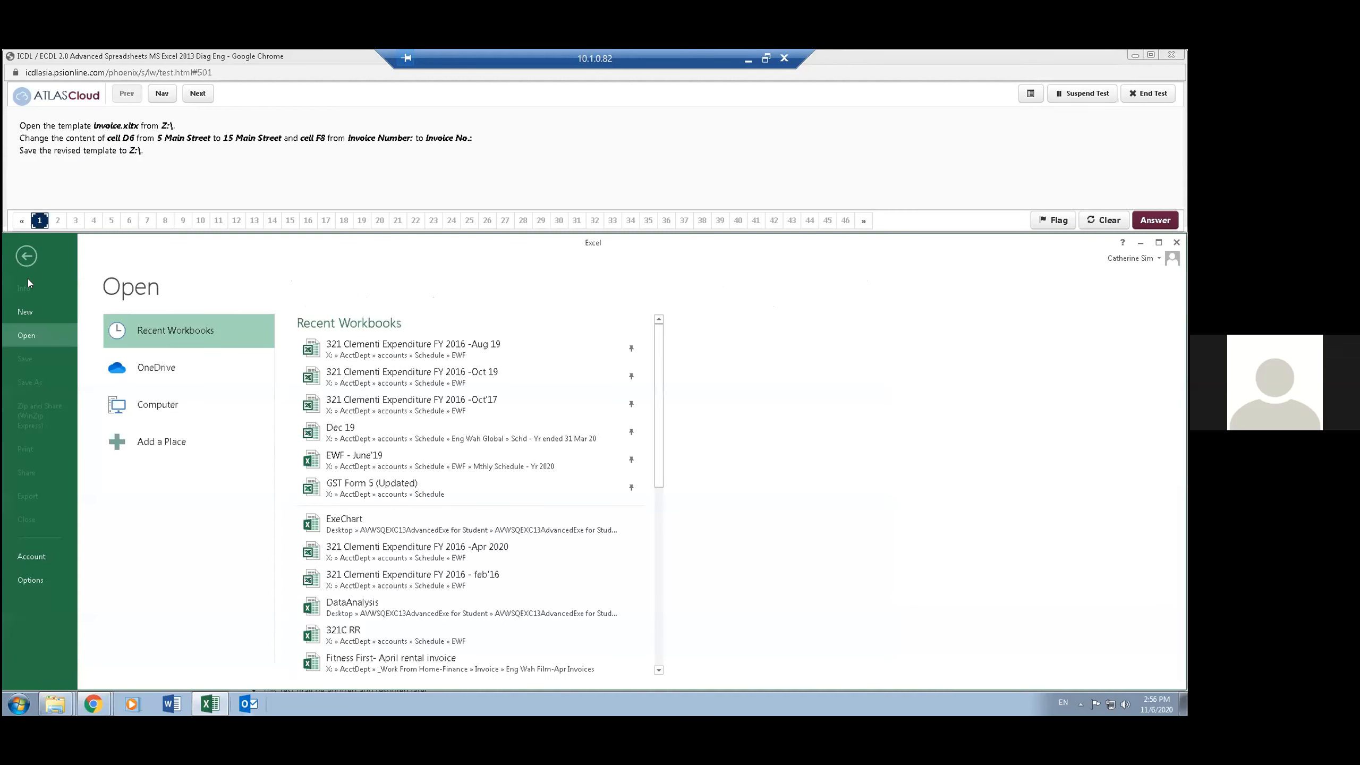
click(167, 407)
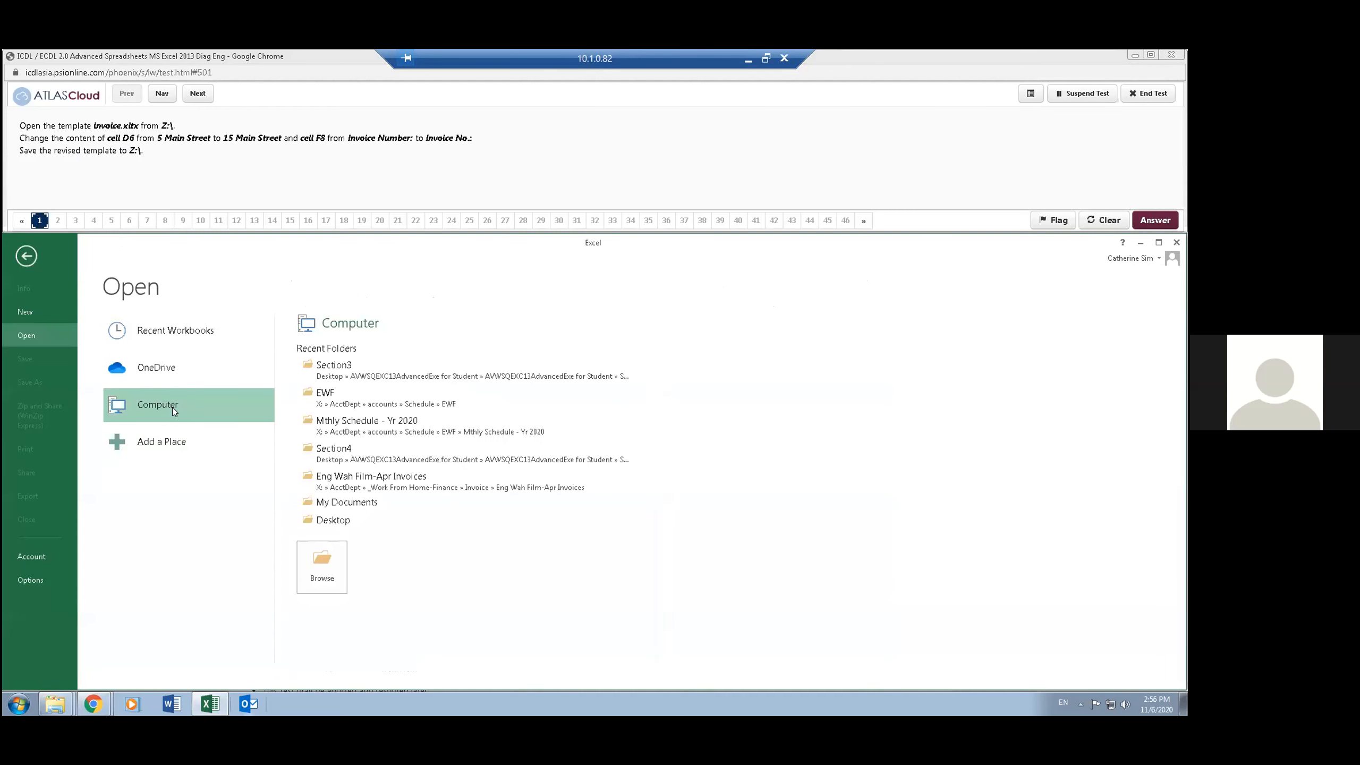
click(321, 563)
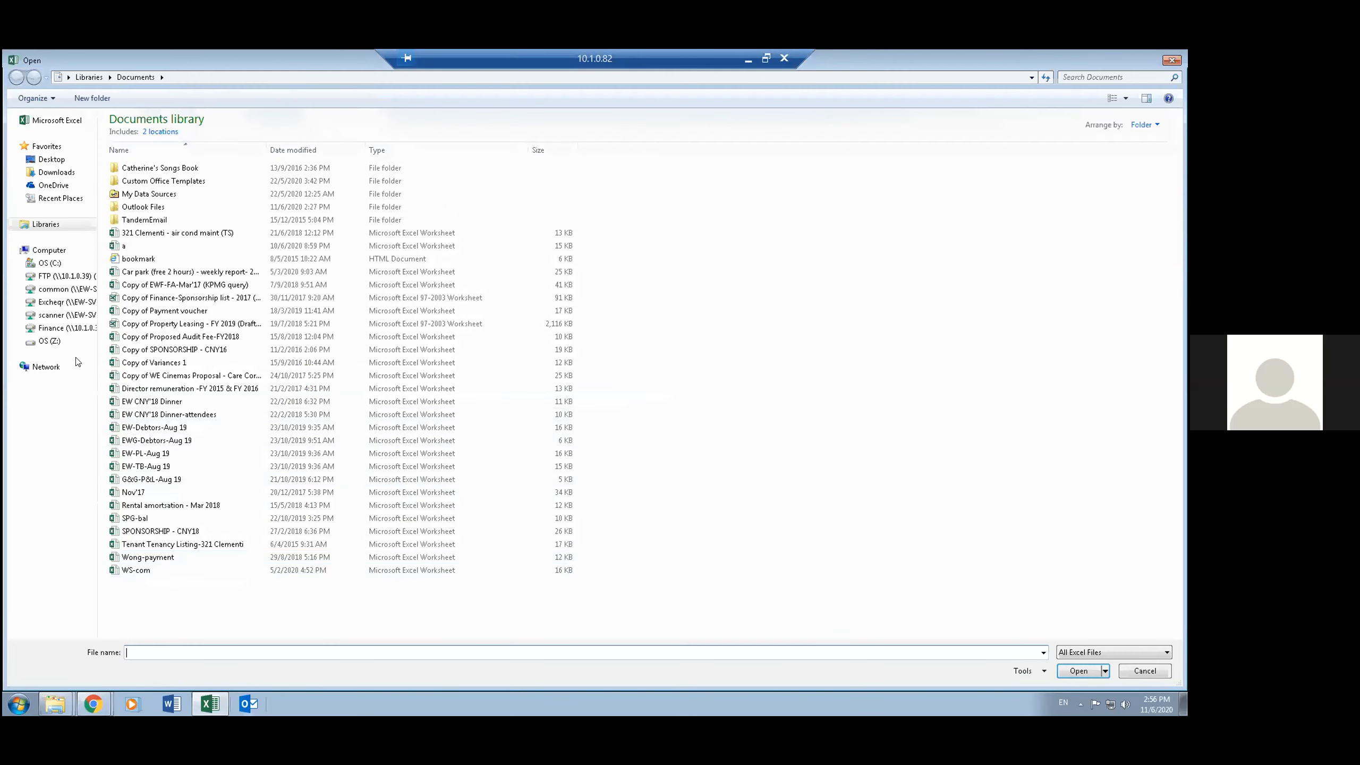
click(49, 341)
click(138, 132)
double_click(138, 133)
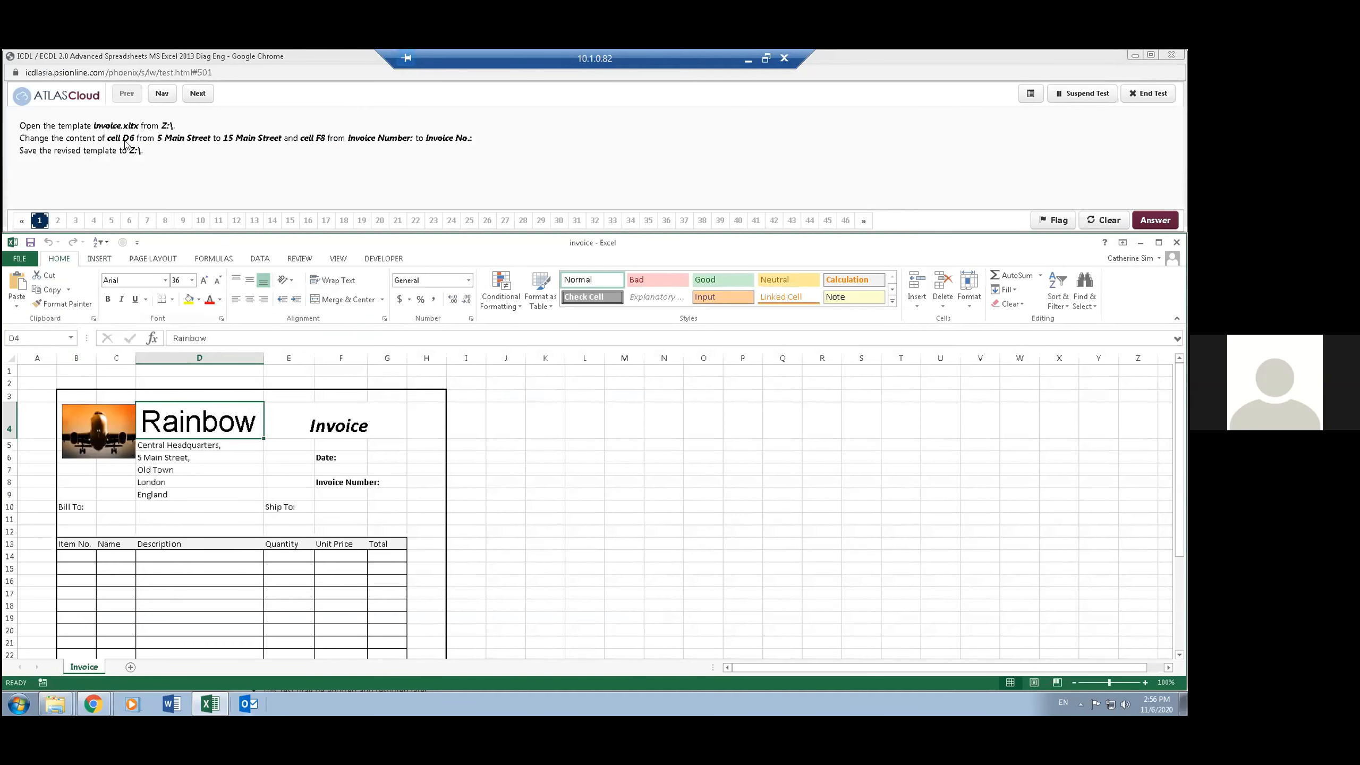
- Change the street address in cell D6 to "15 Main Street,"
click(204, 460)
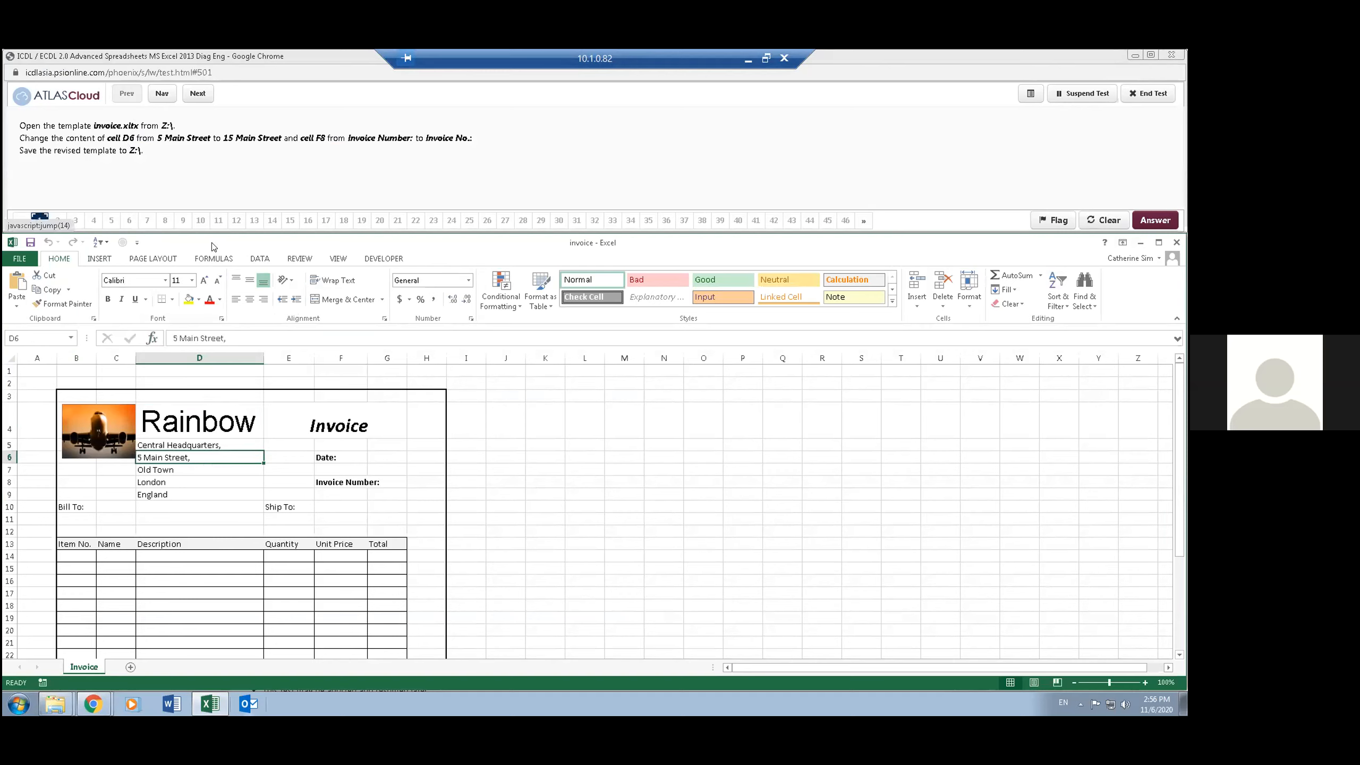
click(40, 336)
click(193, 480)
click(190, 458)
click(175, 337)
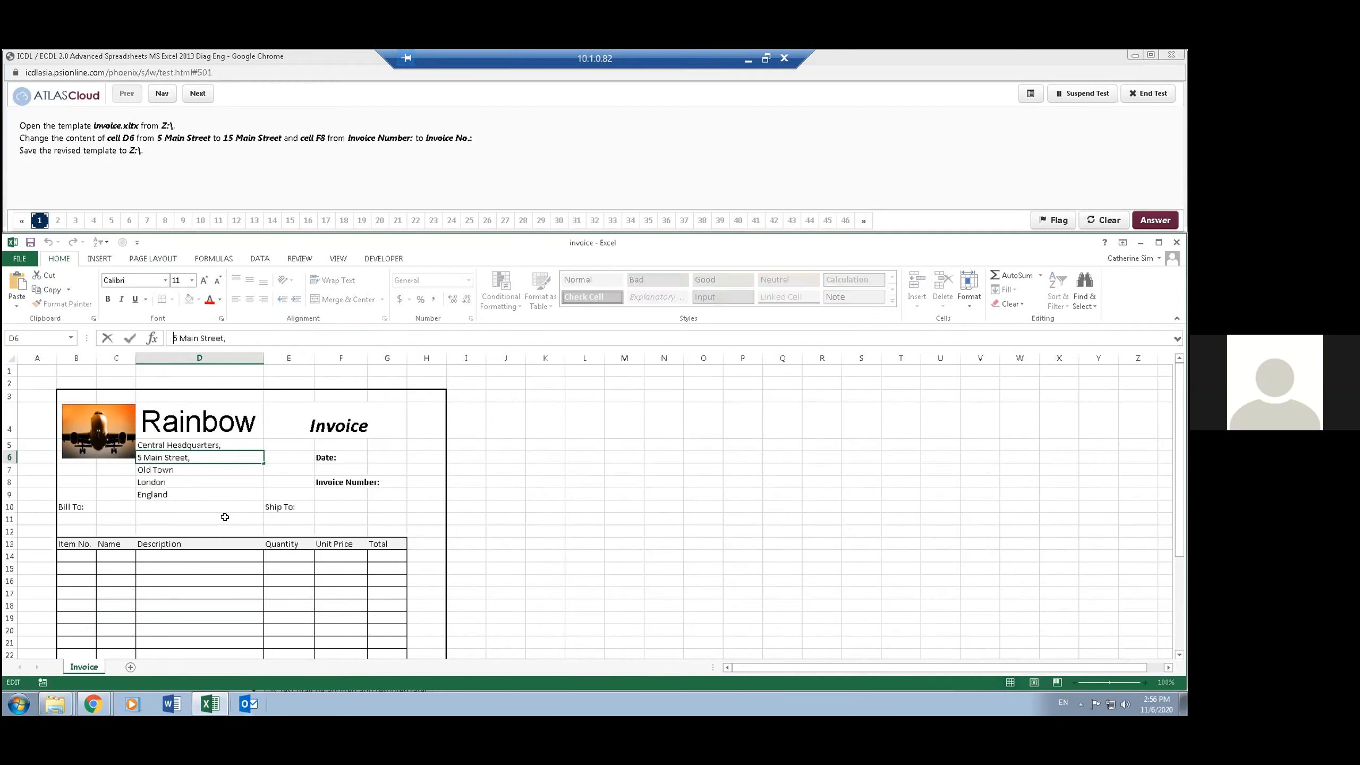
text(1)
key(Return)
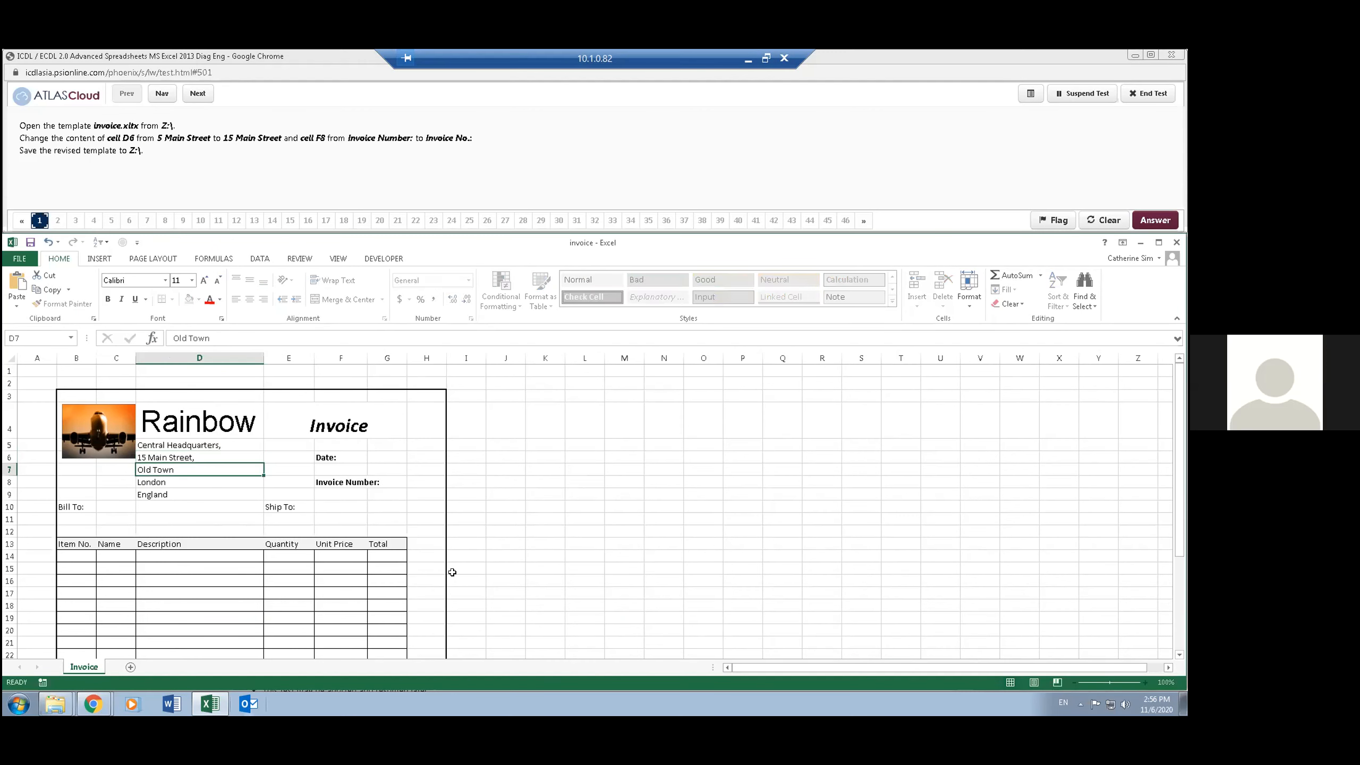
- Go to cell F8 and change its label to "Invoice No.:"
click(206, 457)
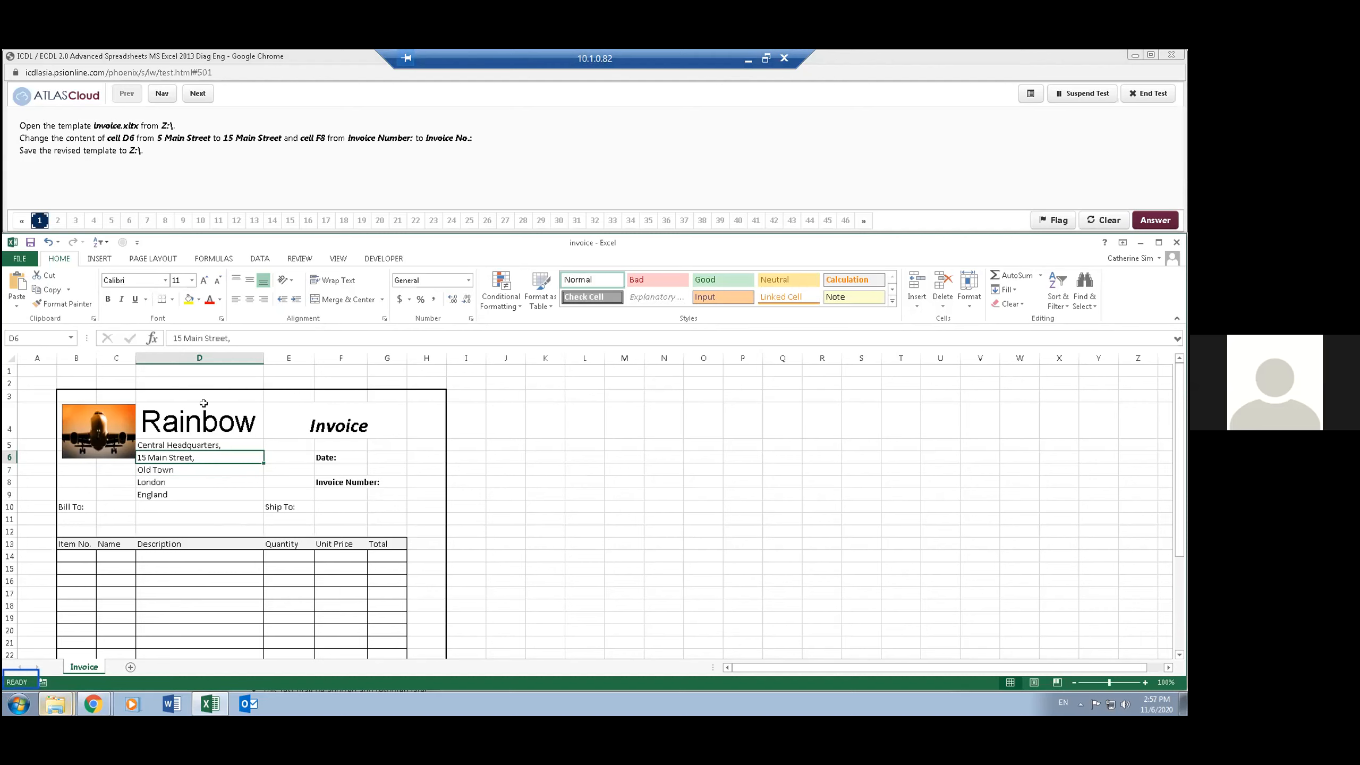
click(32, 336)
text(f)
click(38, 336)
text(f8)
key(Return)
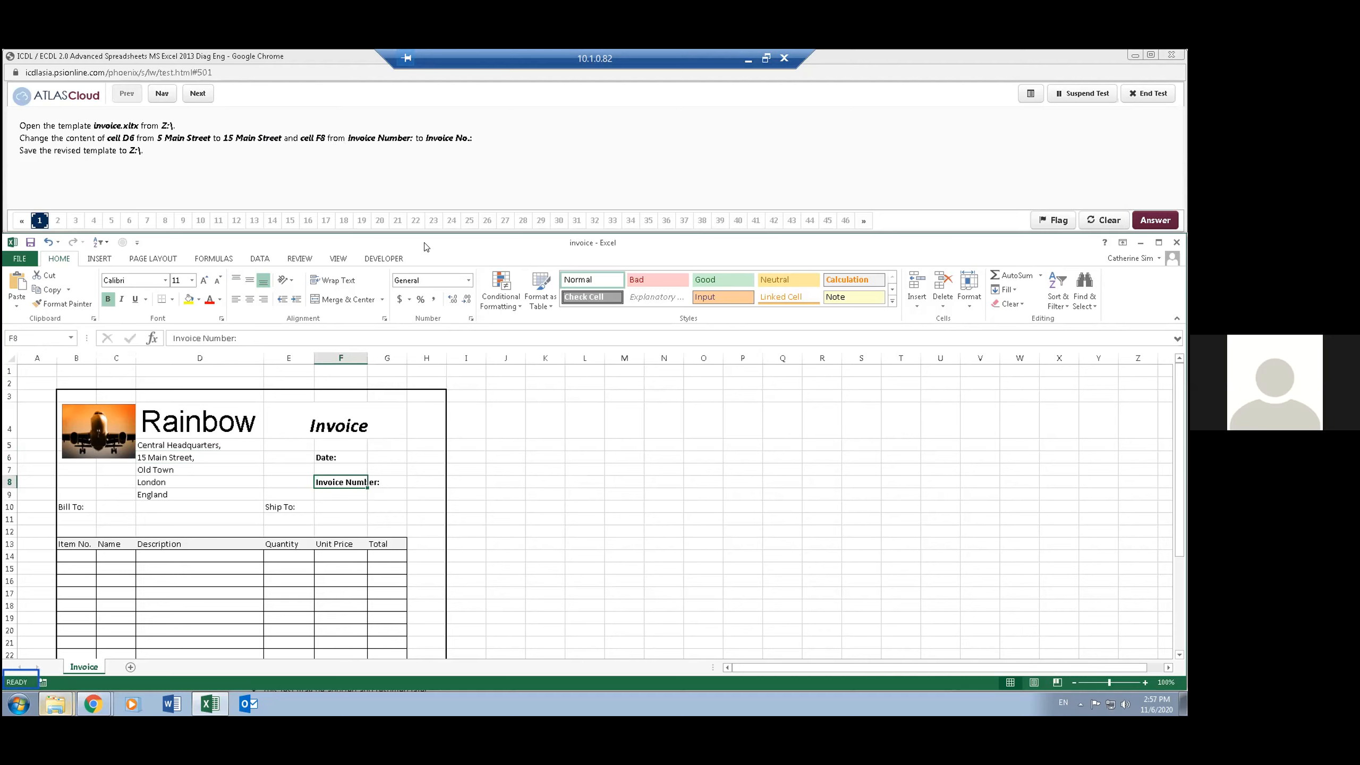
key(F2)
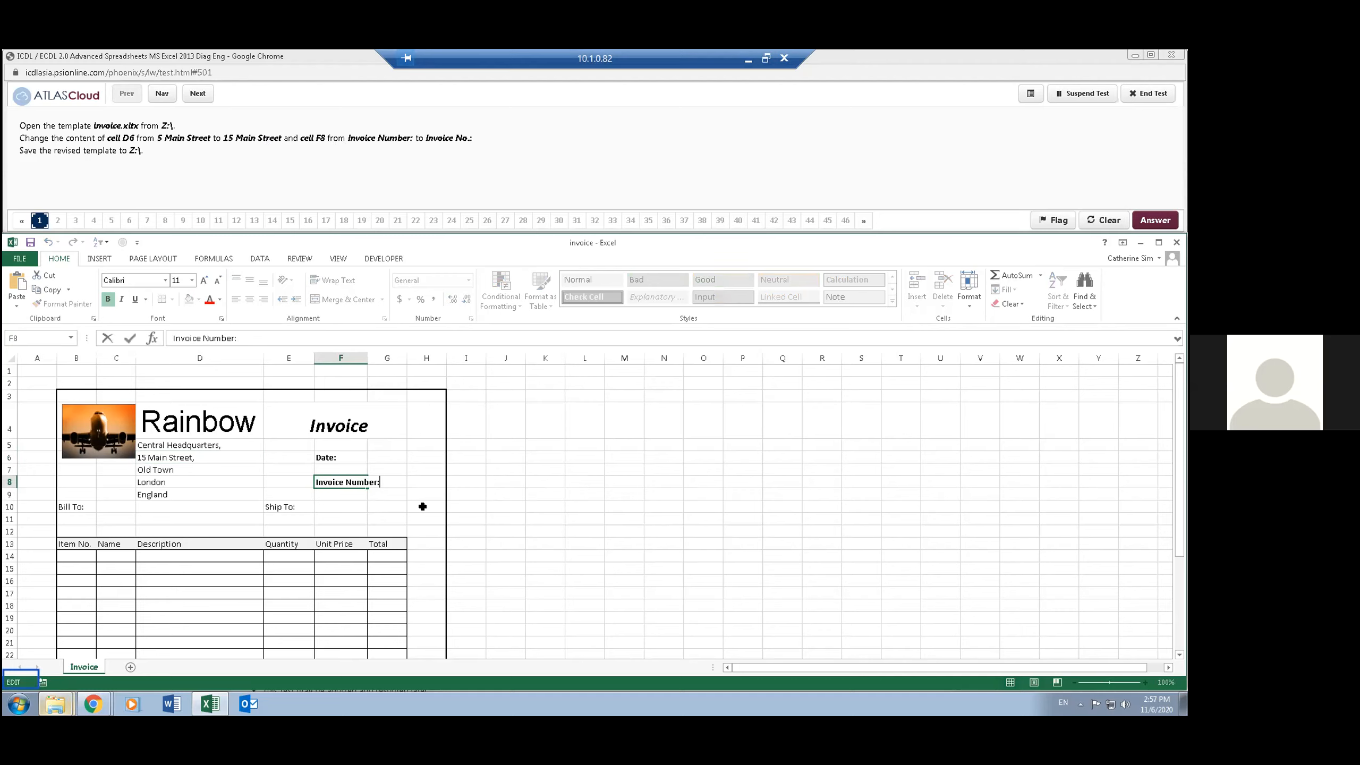
key(BackSpace)
key(BackSpace)
key(BackSpace)
key(BackSpace)
key(BackSpace)
text(o.:)
key(Return)
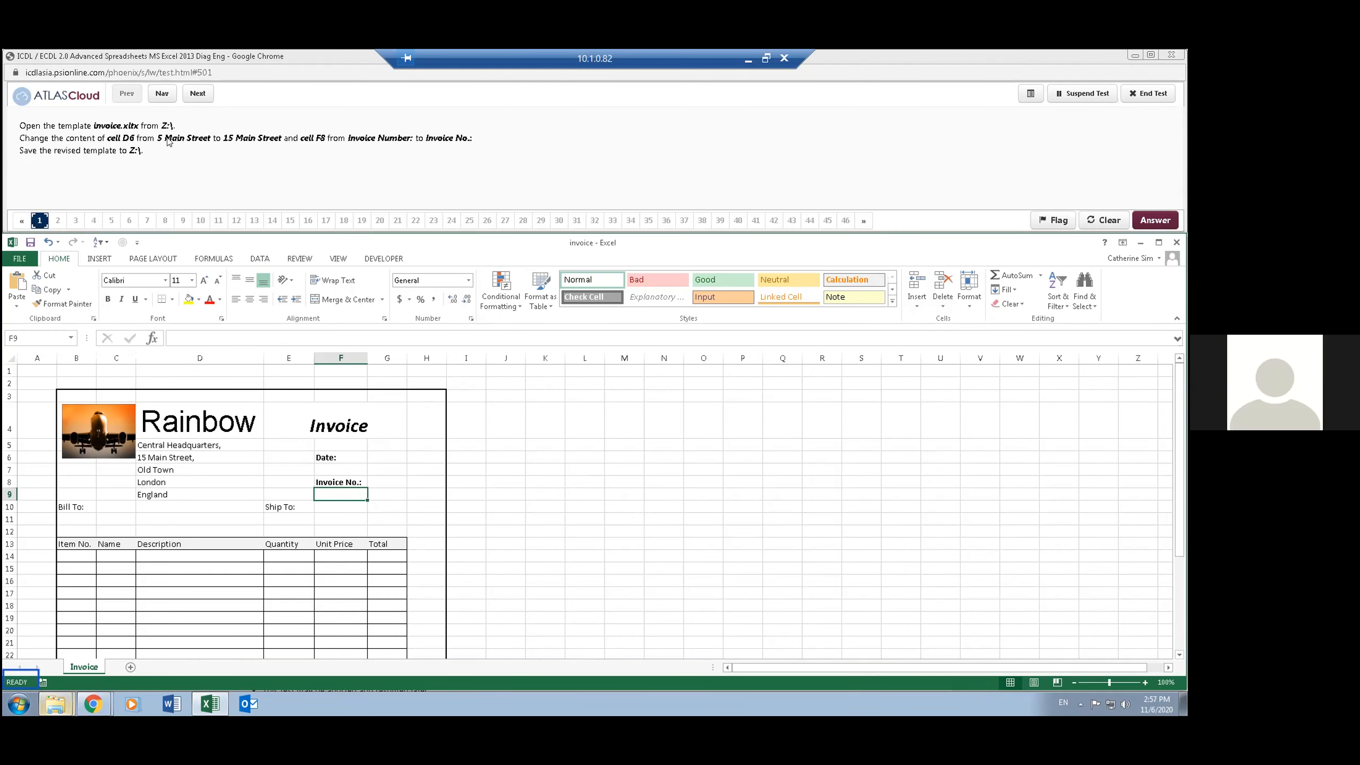
- Save the revised file to Z:\ as an Excel Template named invoice, replacing the existing file
click(17, 260)
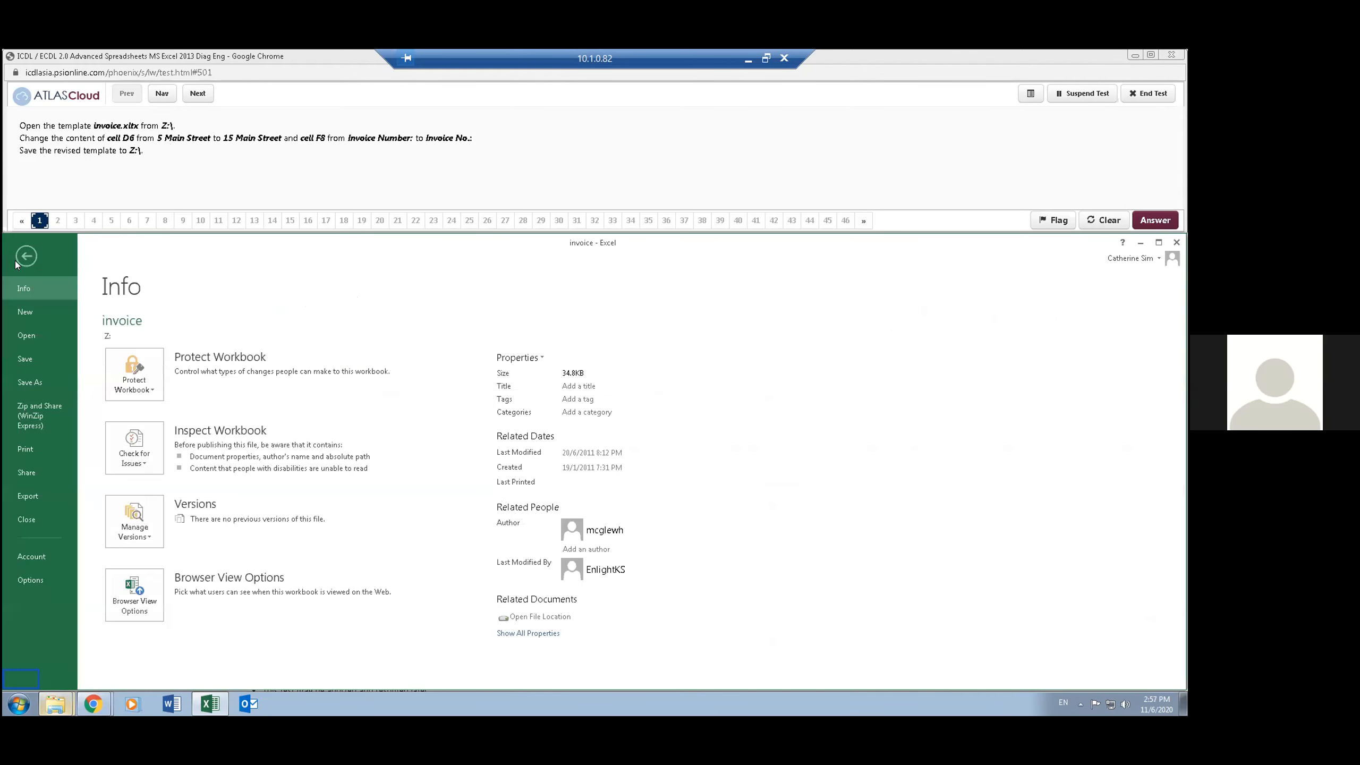
click(37, 381)
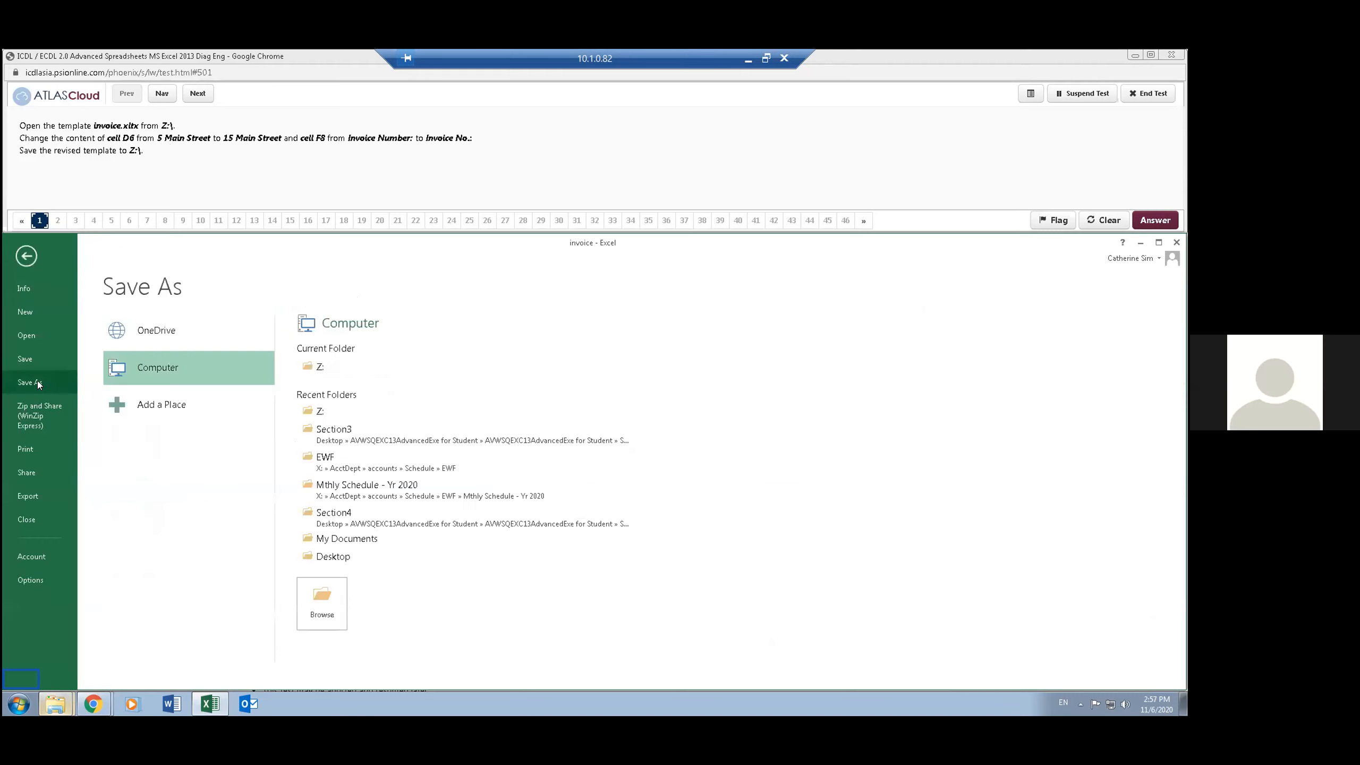
click(321, 366)
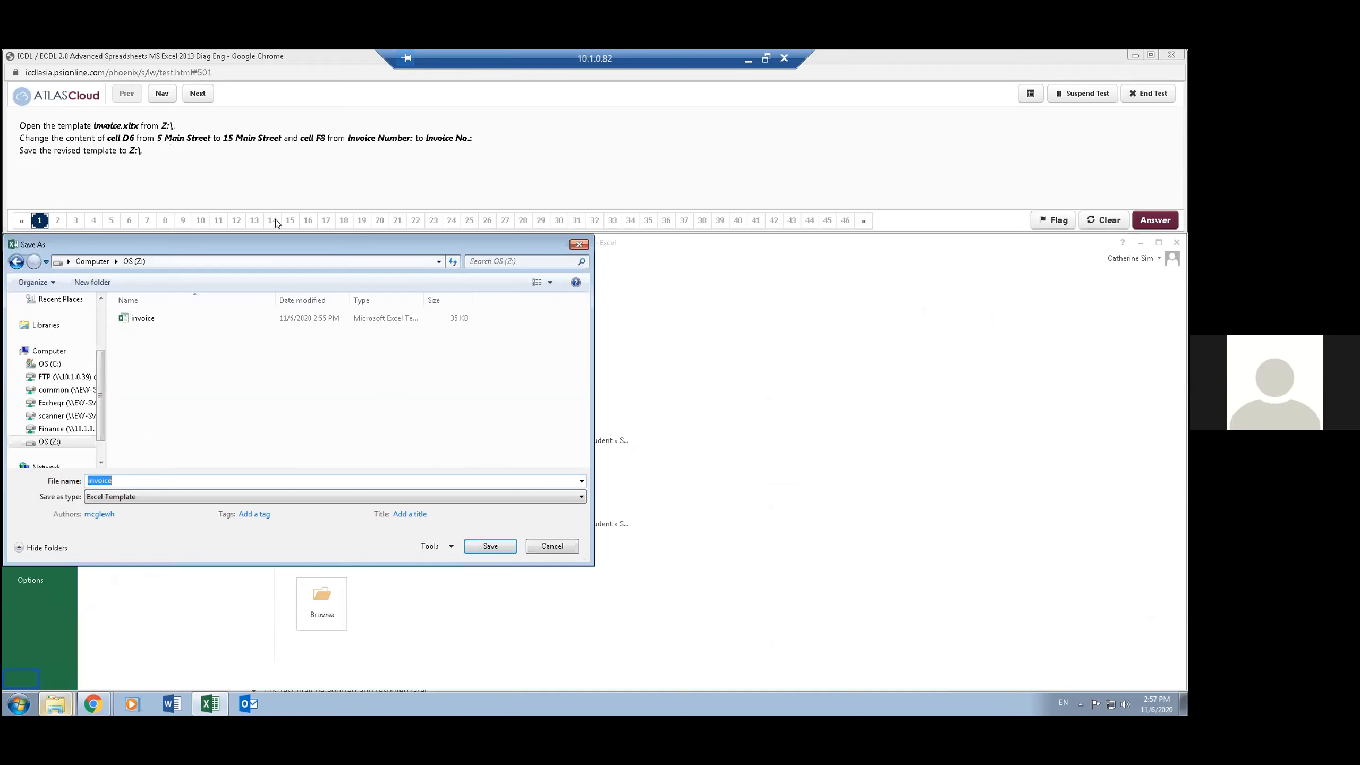
drag(289, 241, 543, 284)
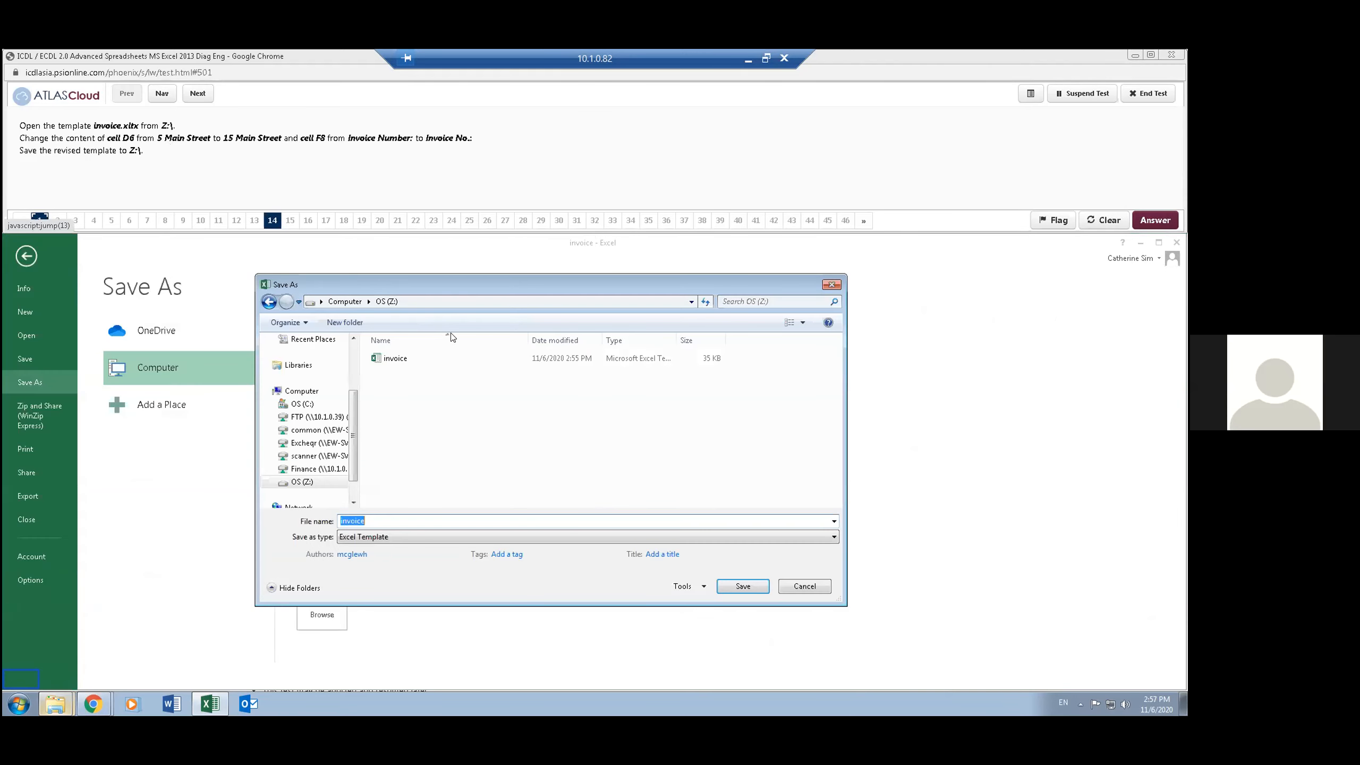
click(409, 299)
click(409, 298)
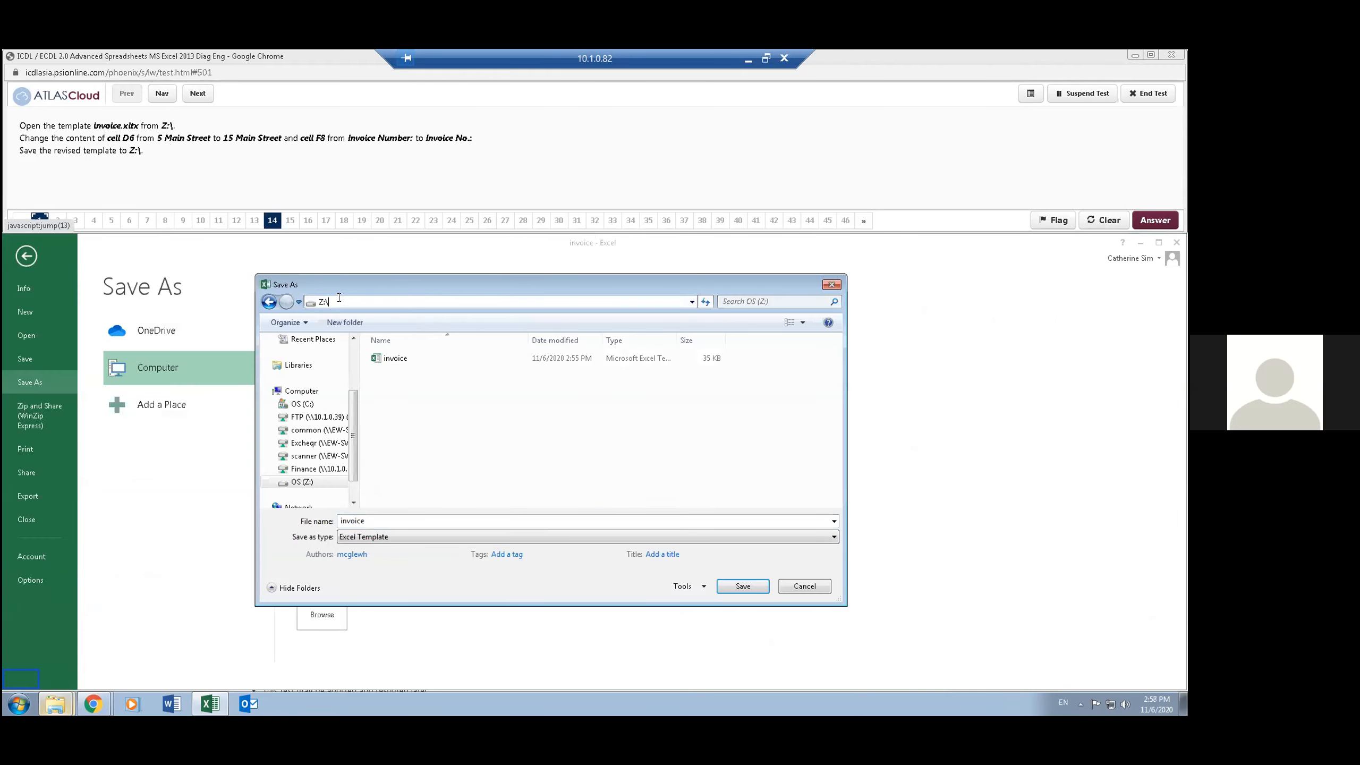
click(393, 536)
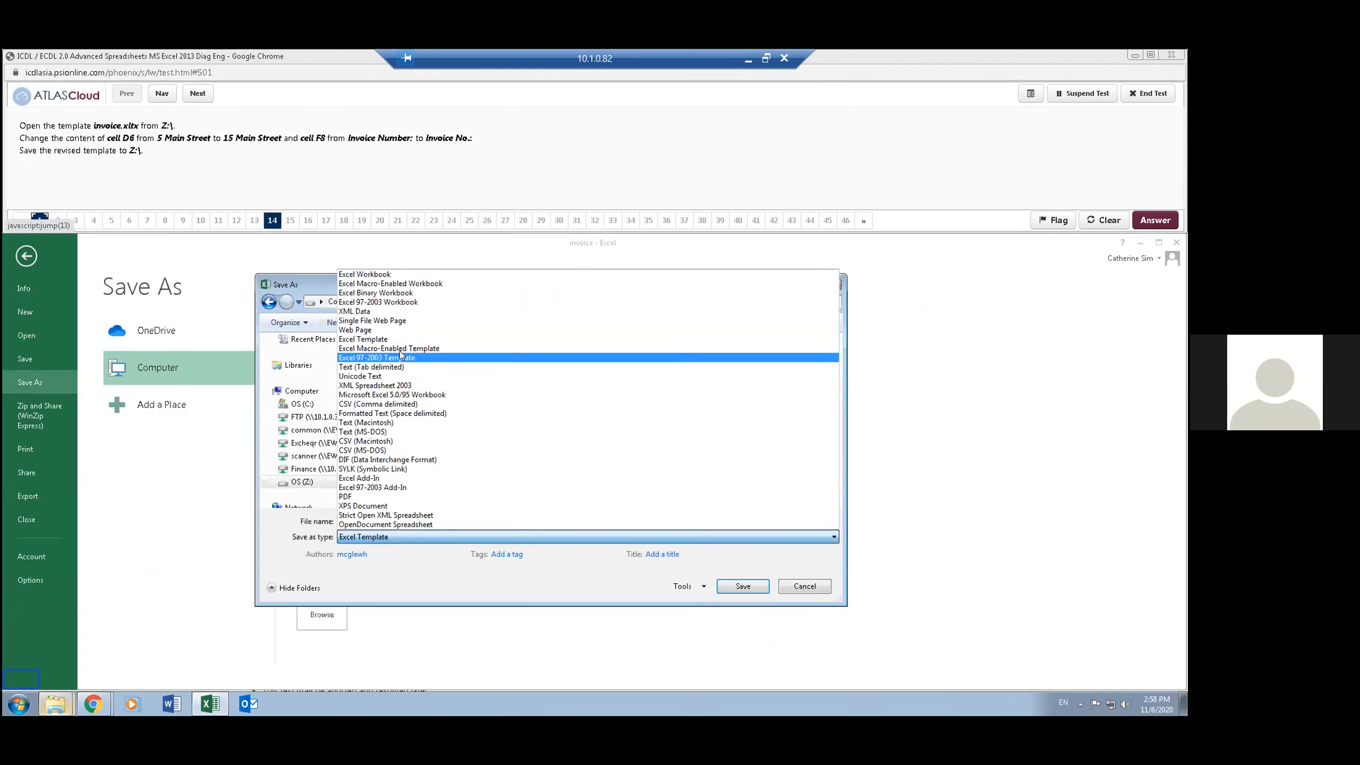
click(390, 339)
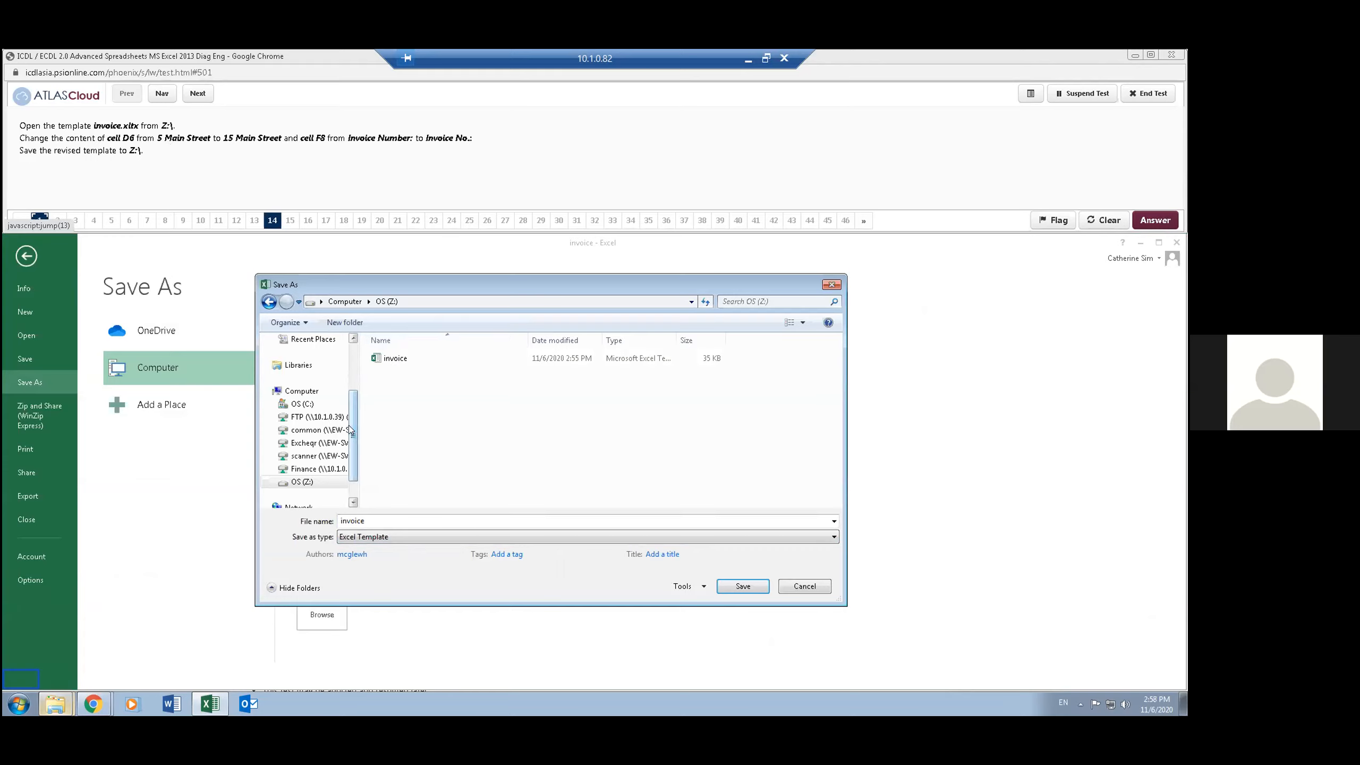
scroll(353, 403, up, 1)
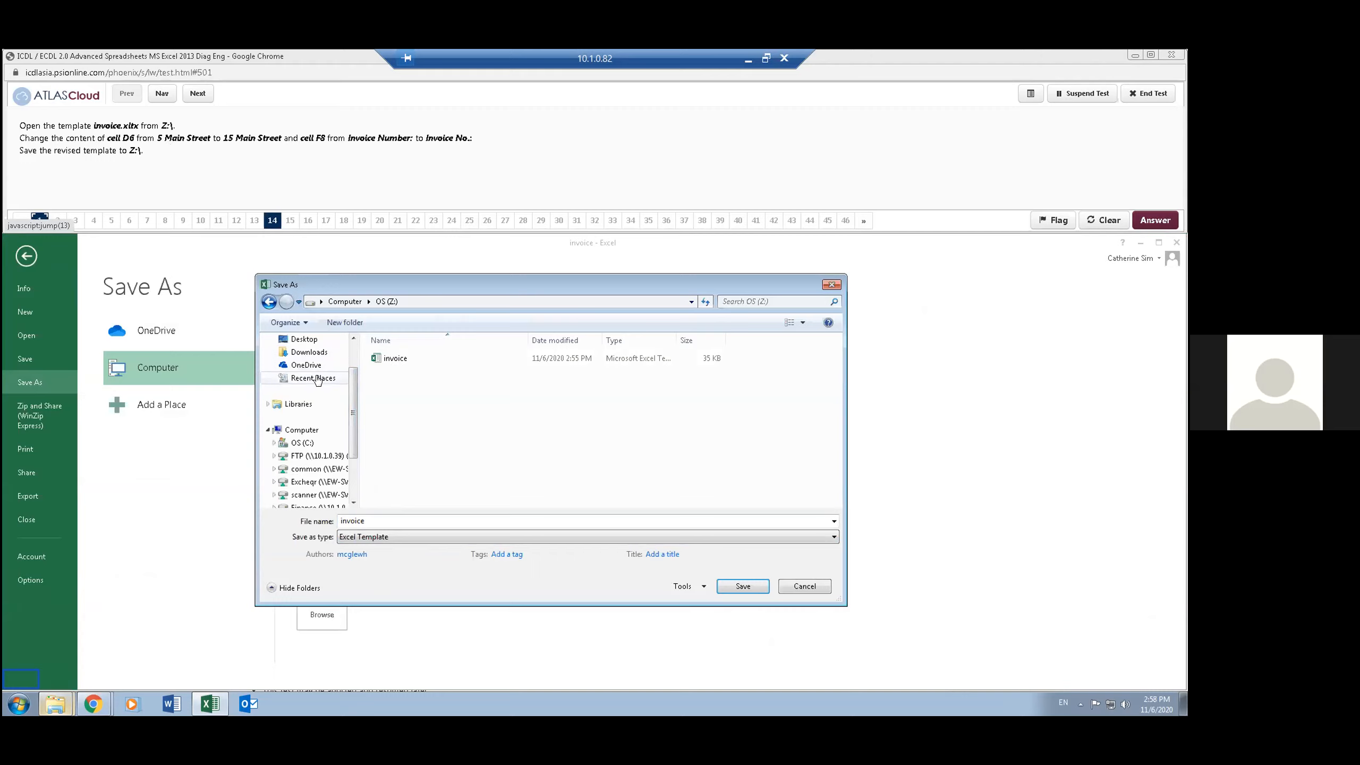
scroll(350, 394, down, 1)
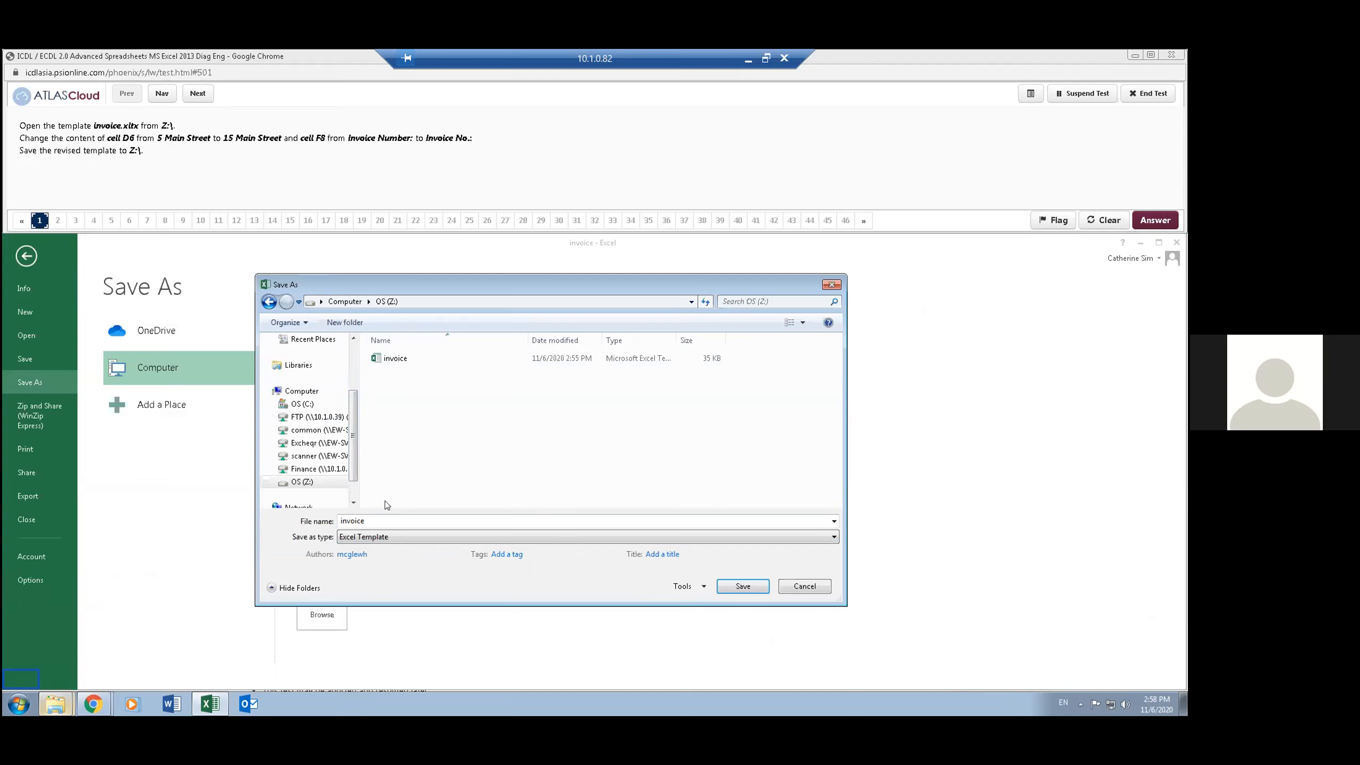
click(739, 587)
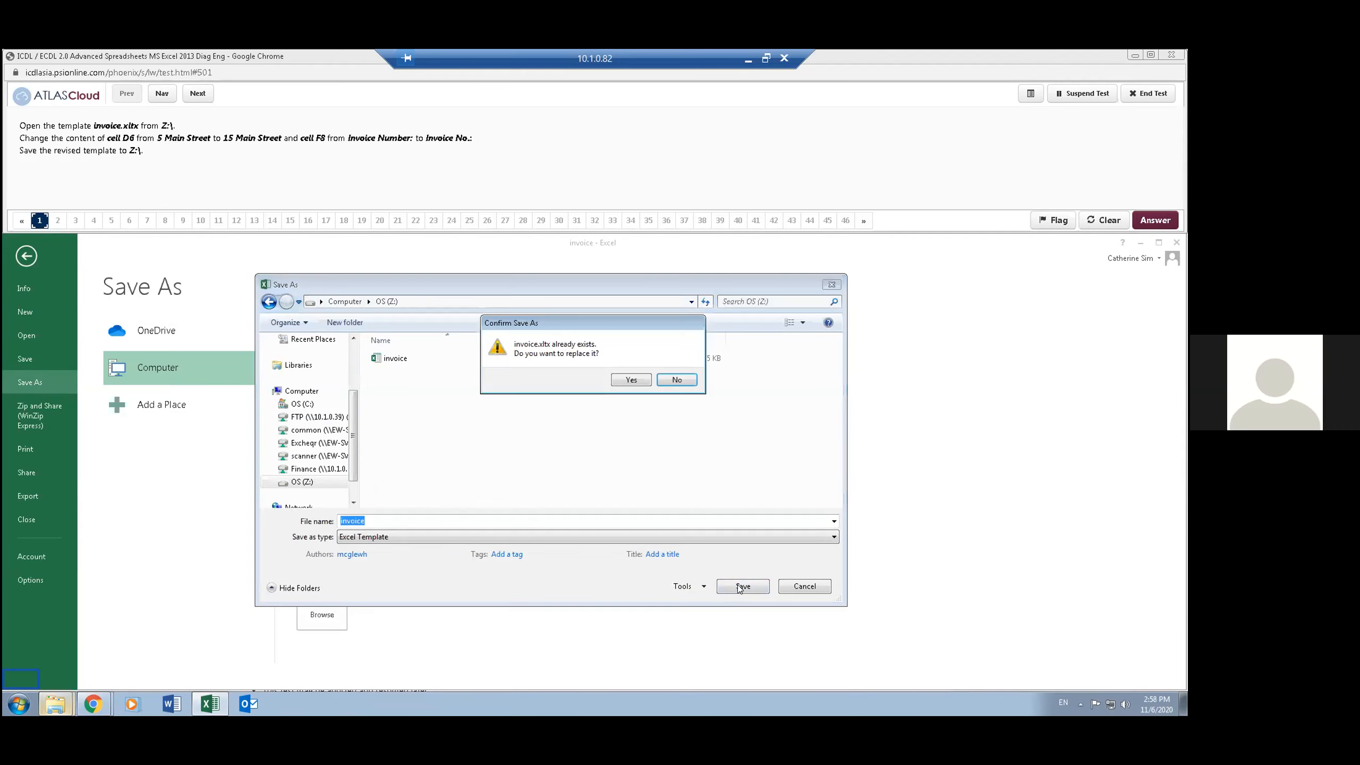
click(632, 379)
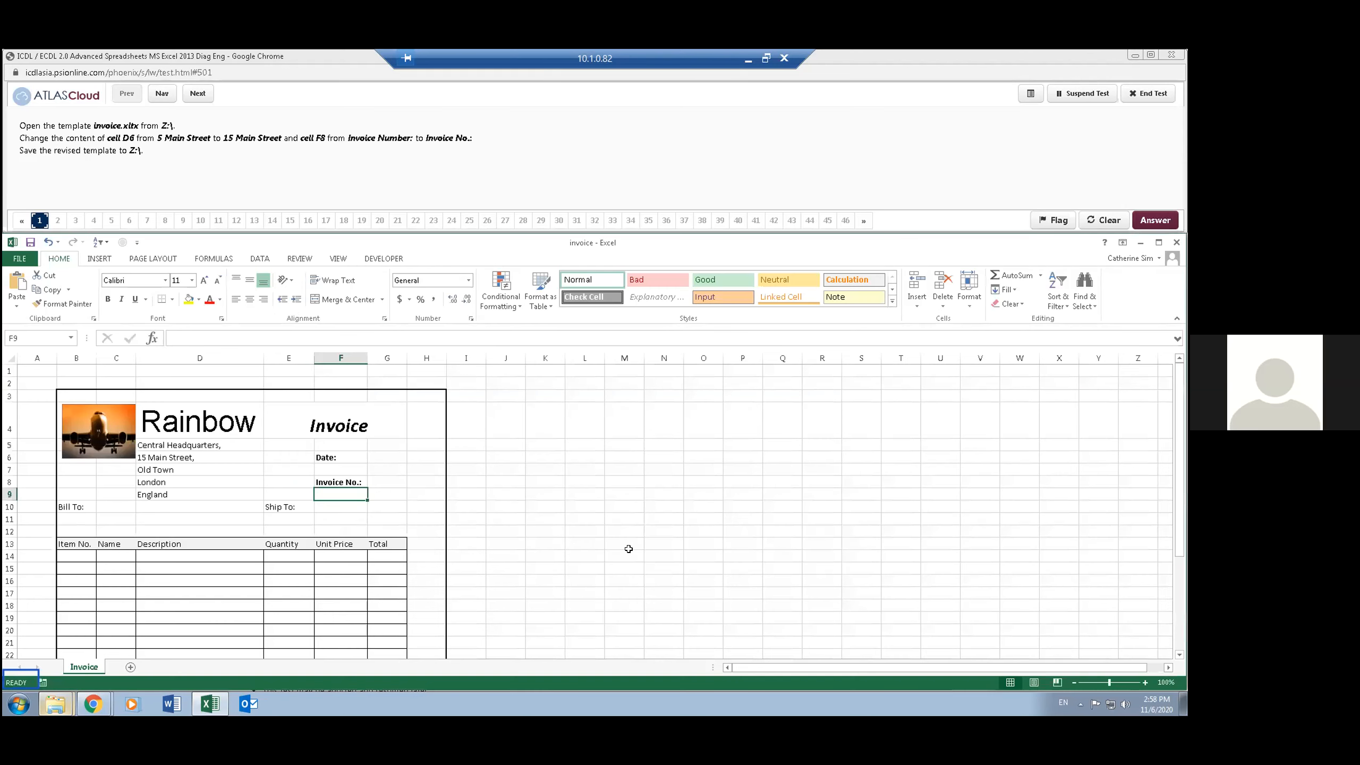
- Advance the test to question 2
click(393, 154)
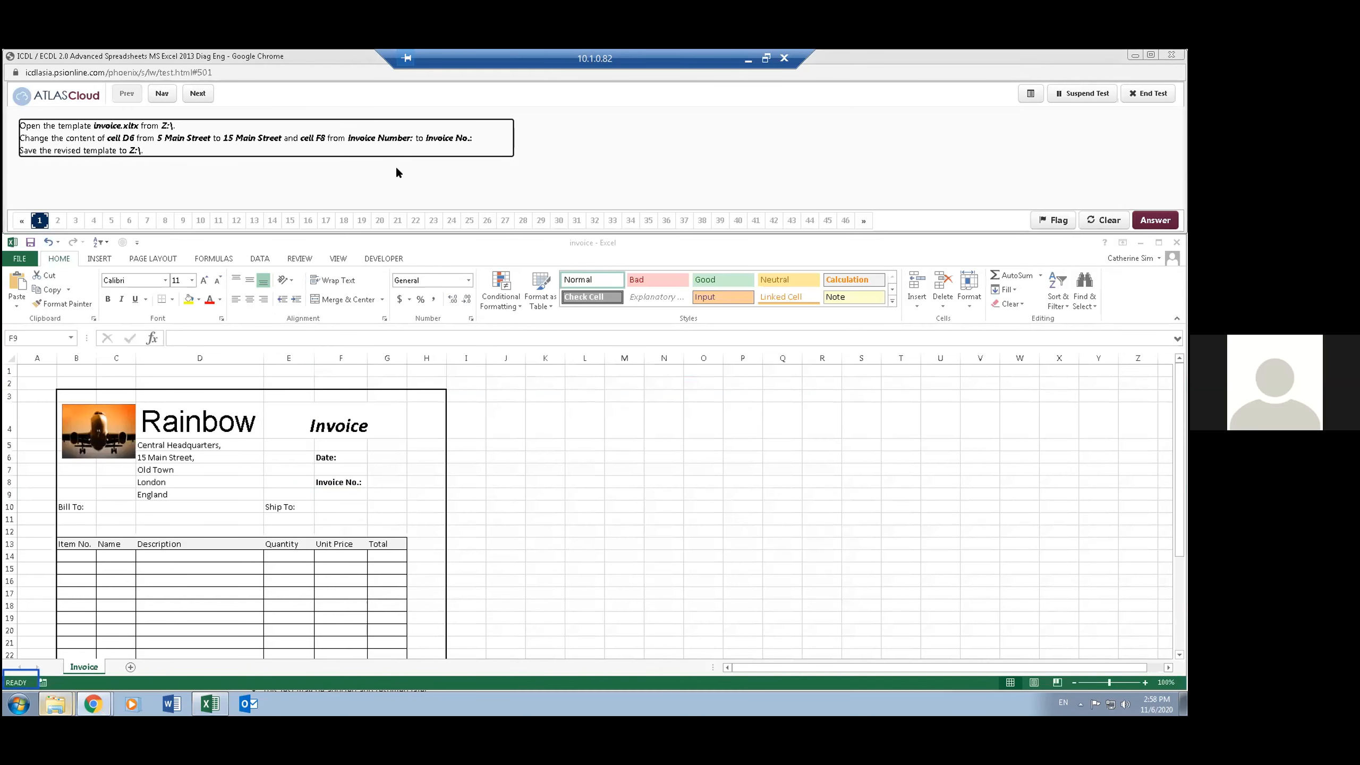
click(198, 93)
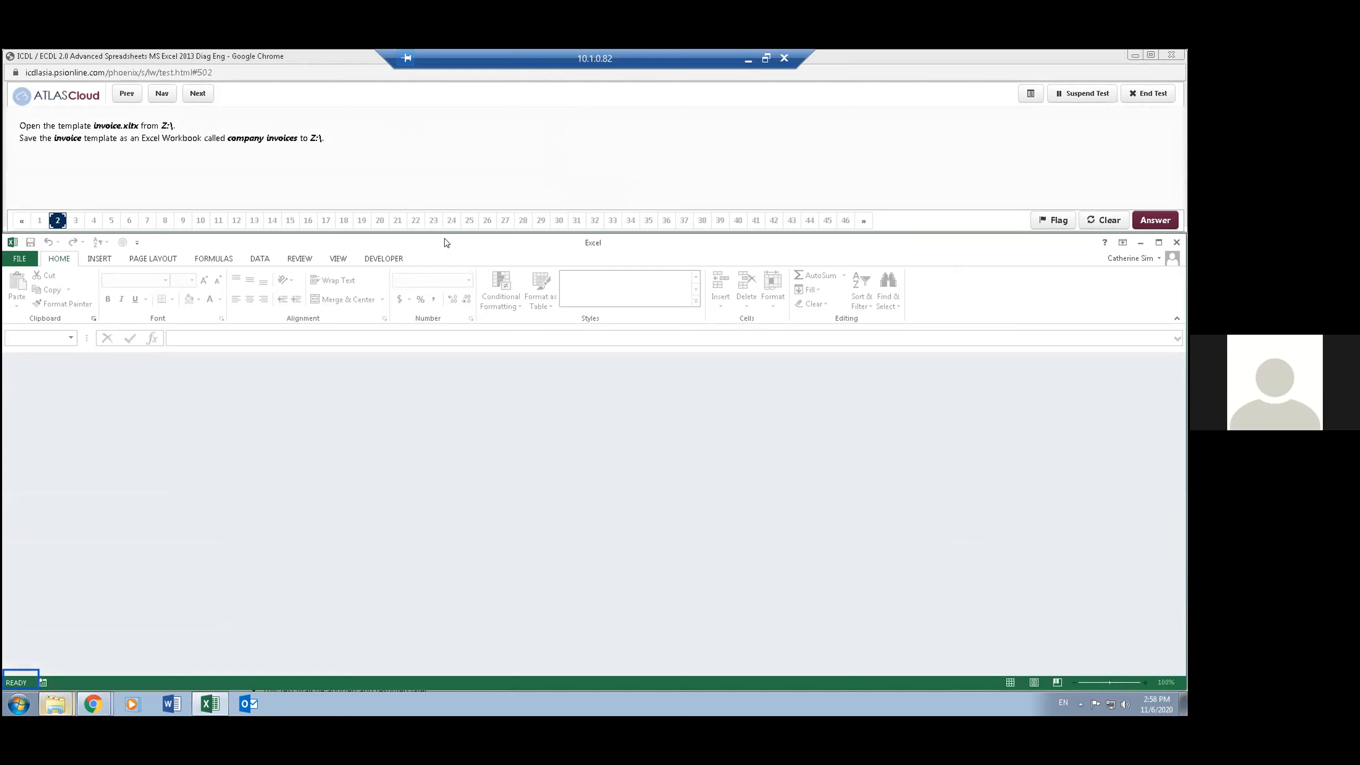
click(16, 259)
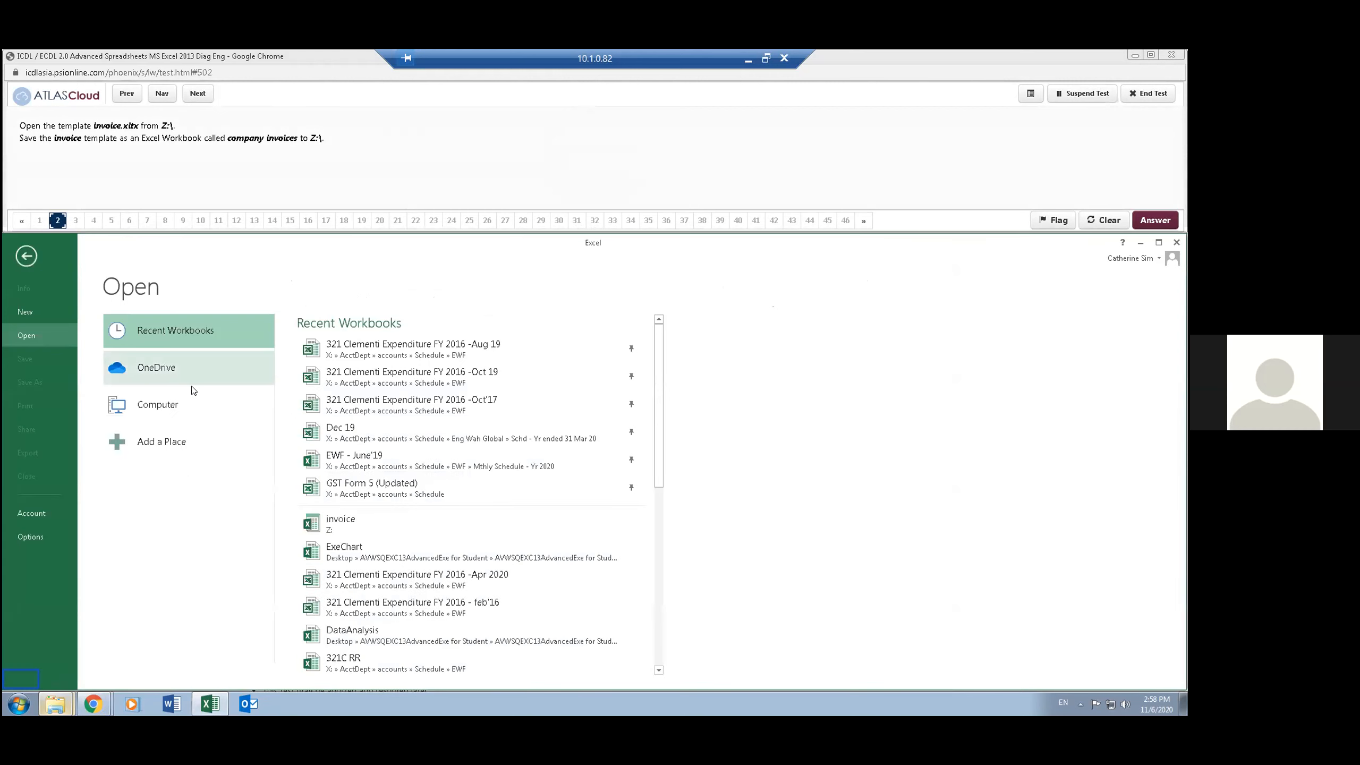
click(193, 401)
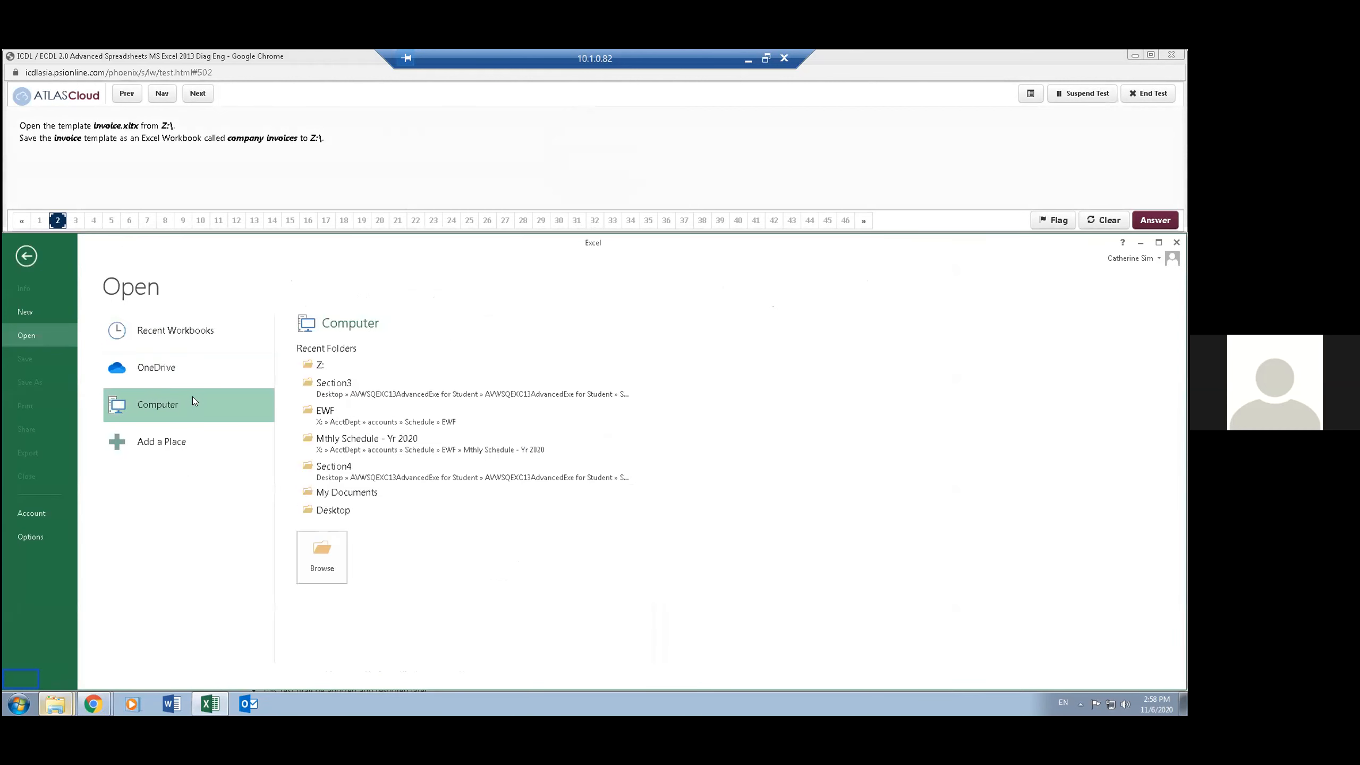
click(25, 263)
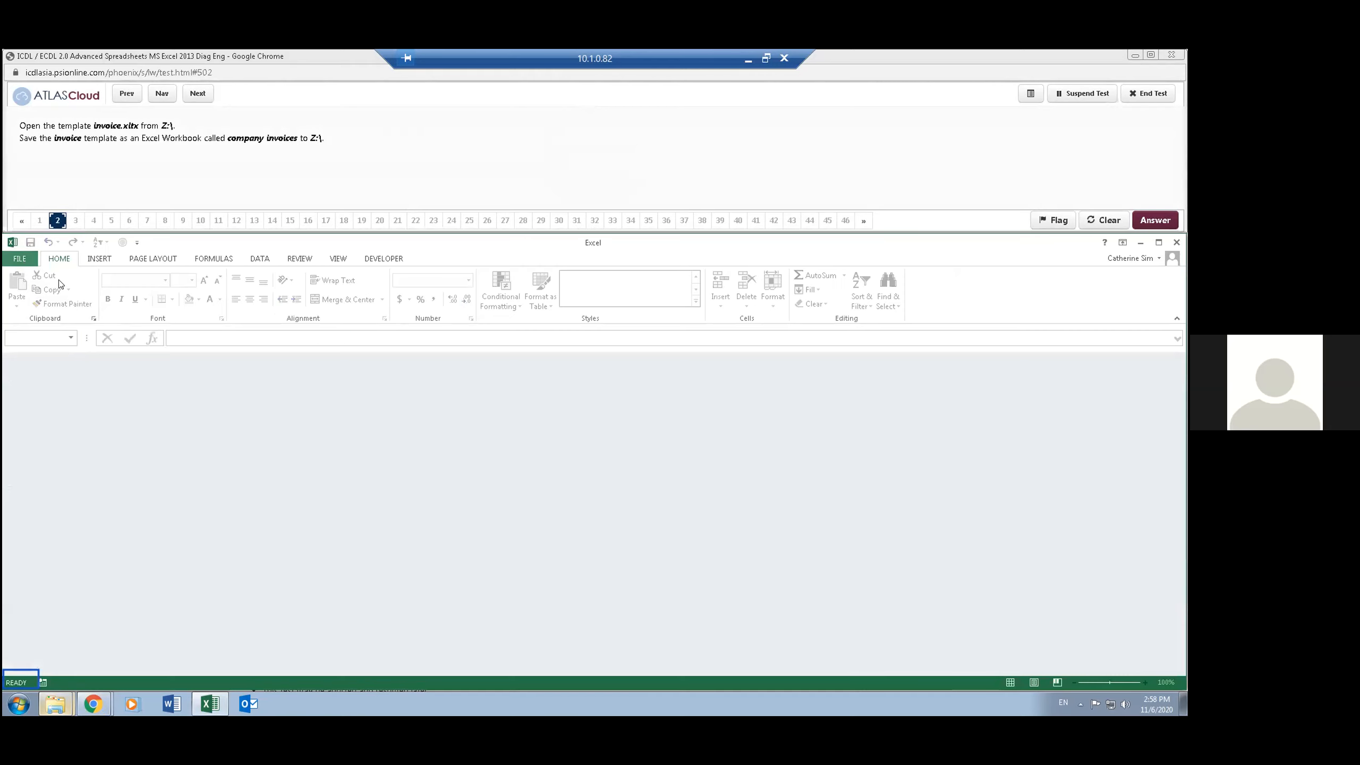
- Open the recently used invoice template from Z: and check the contents of cells D6 and F8
click(17, 260)
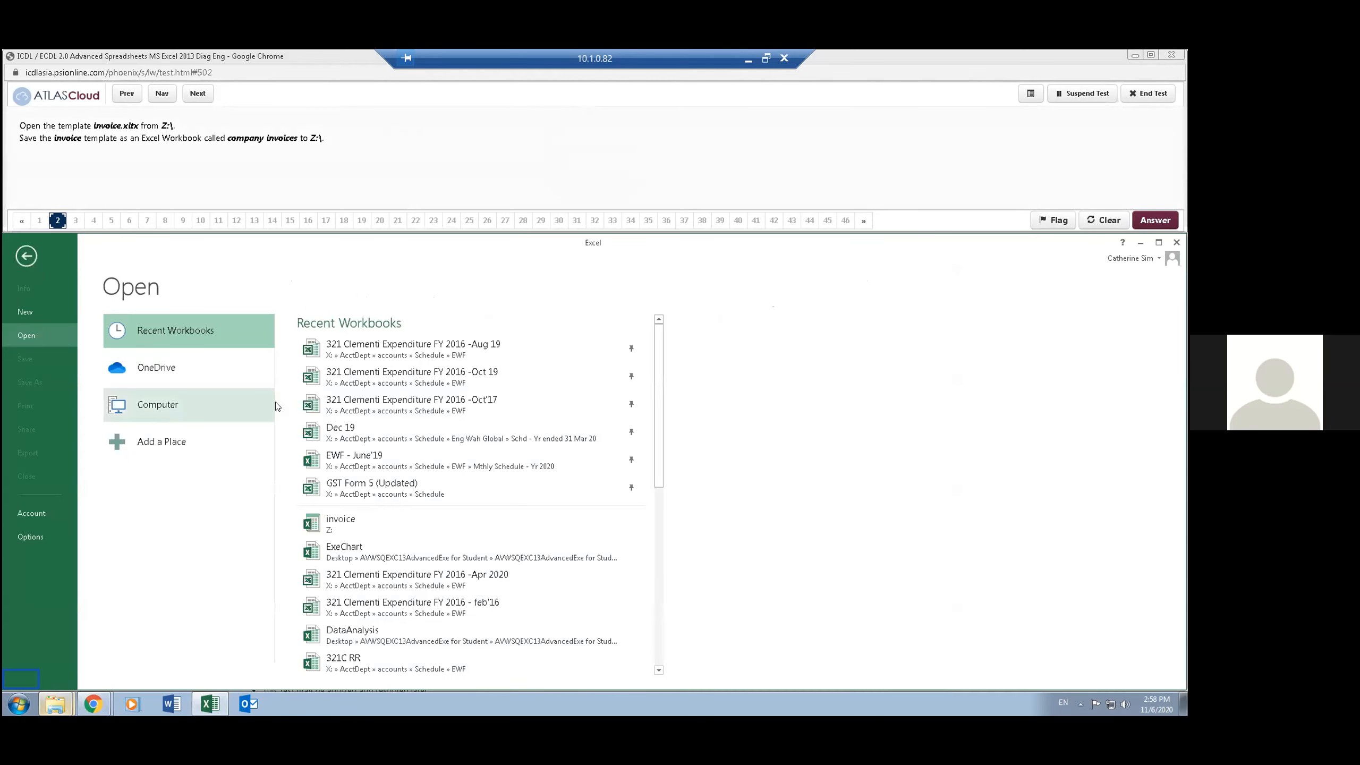
click(371, 519)
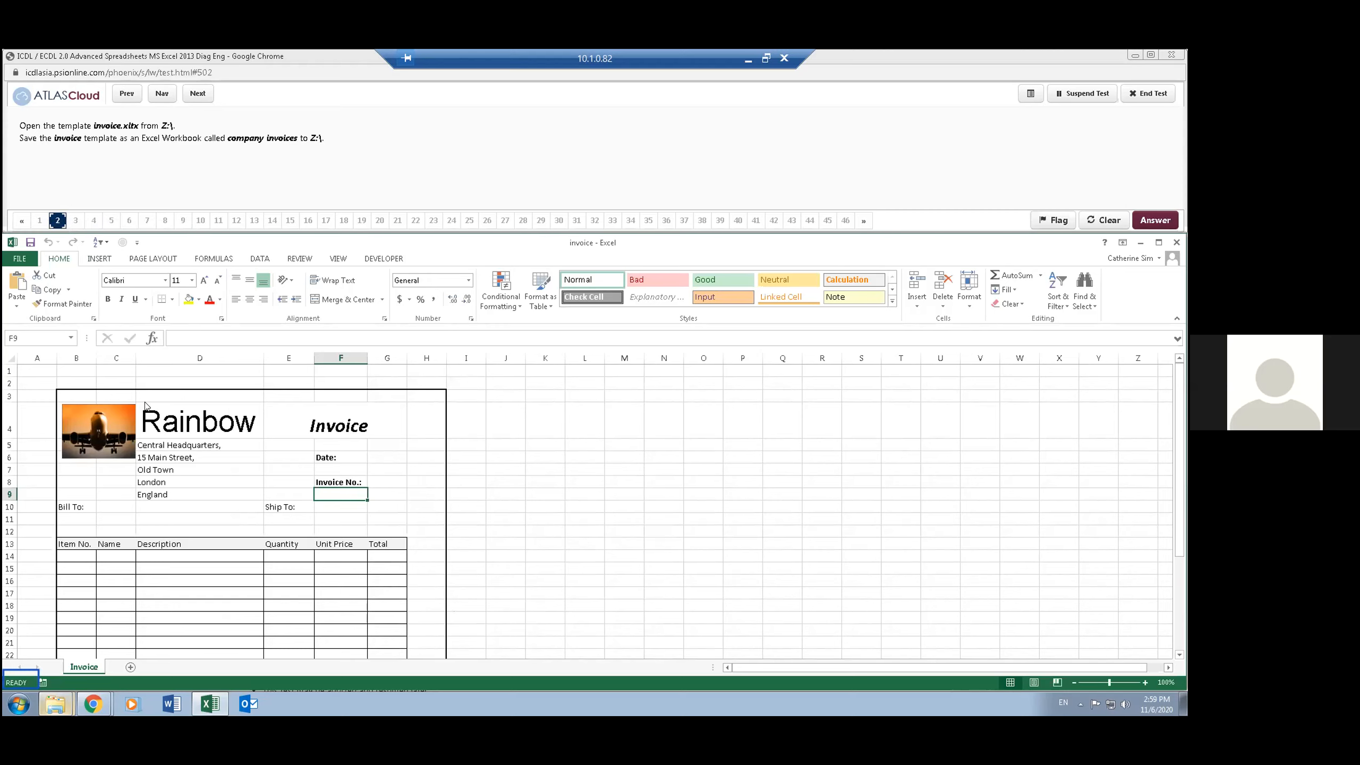
click(161, 458)
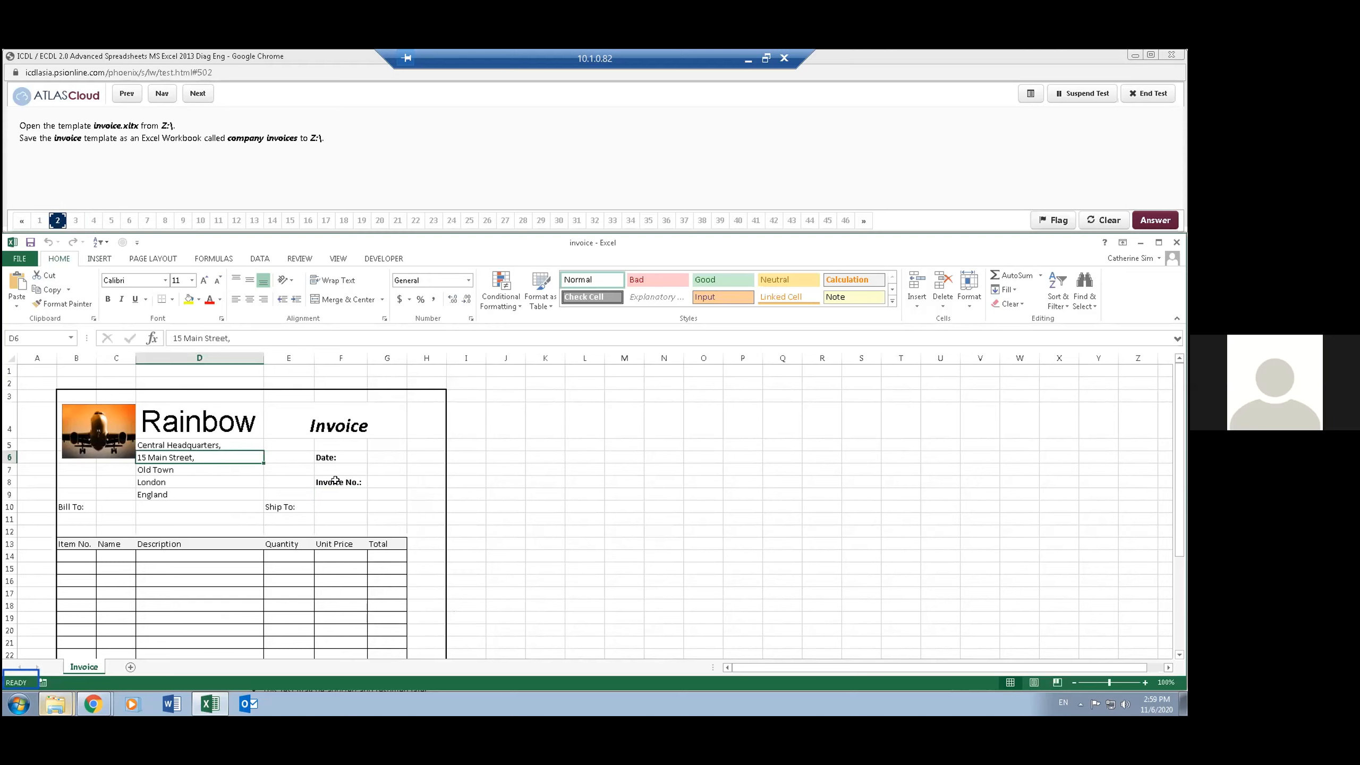
ctrl+click(337, 482)
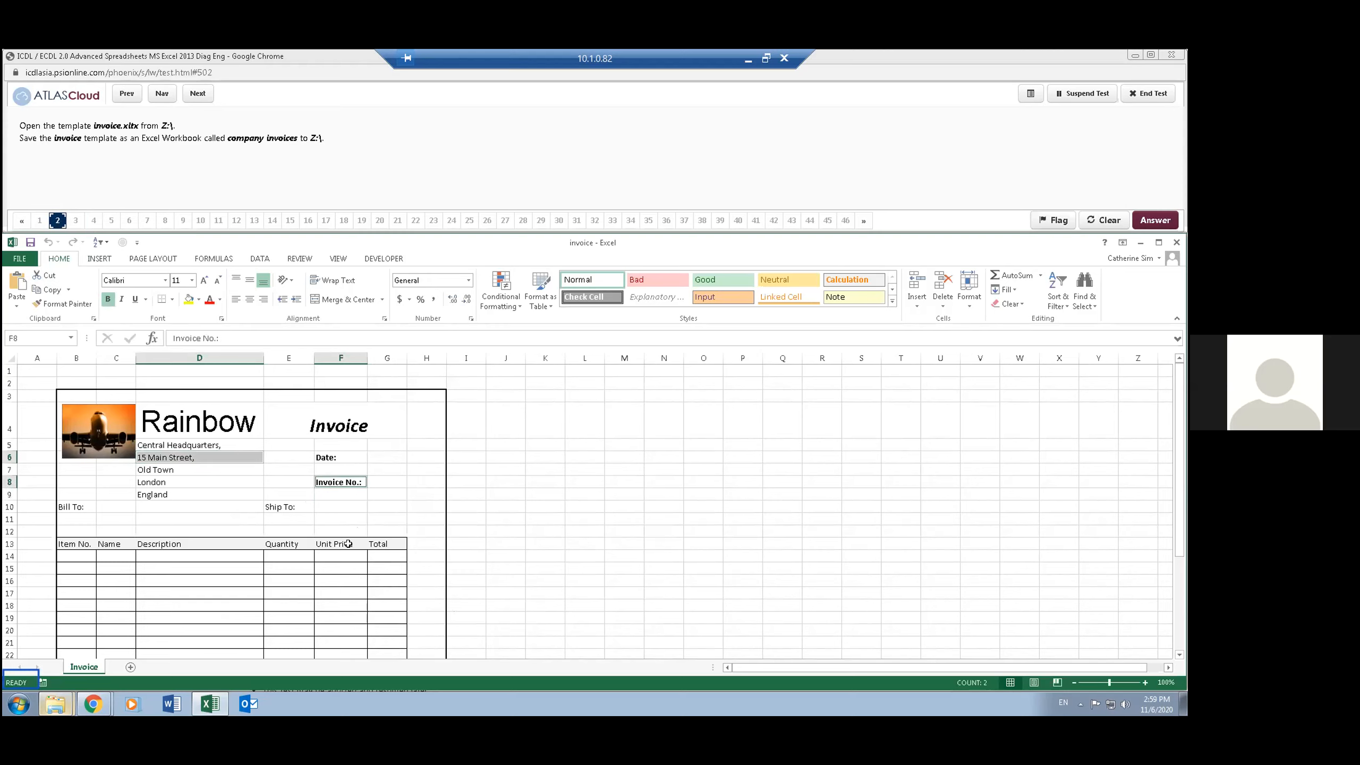
click(258, 505)
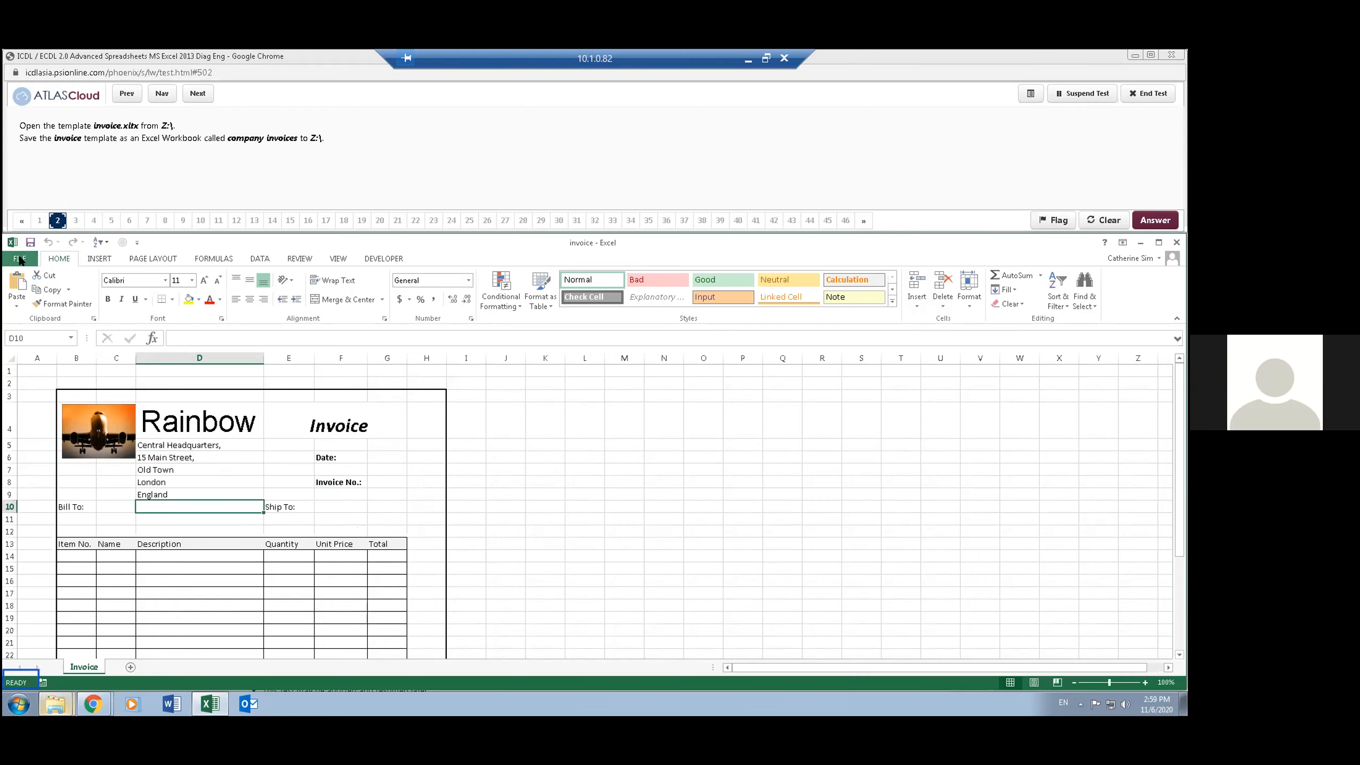
- Save the template to Z:\ as an Excel Workbook named company invoices, and advance the test to question 3
click(20, 260)
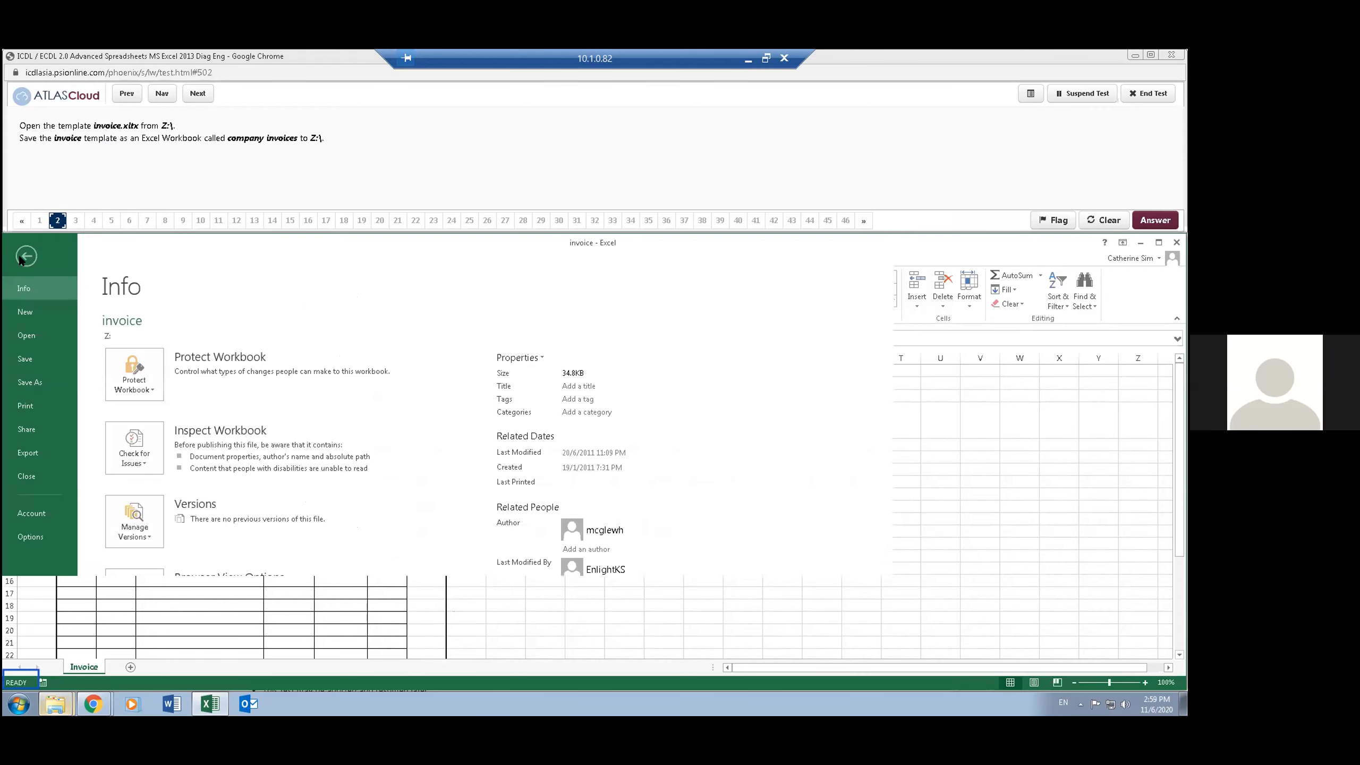
click(47, 386)
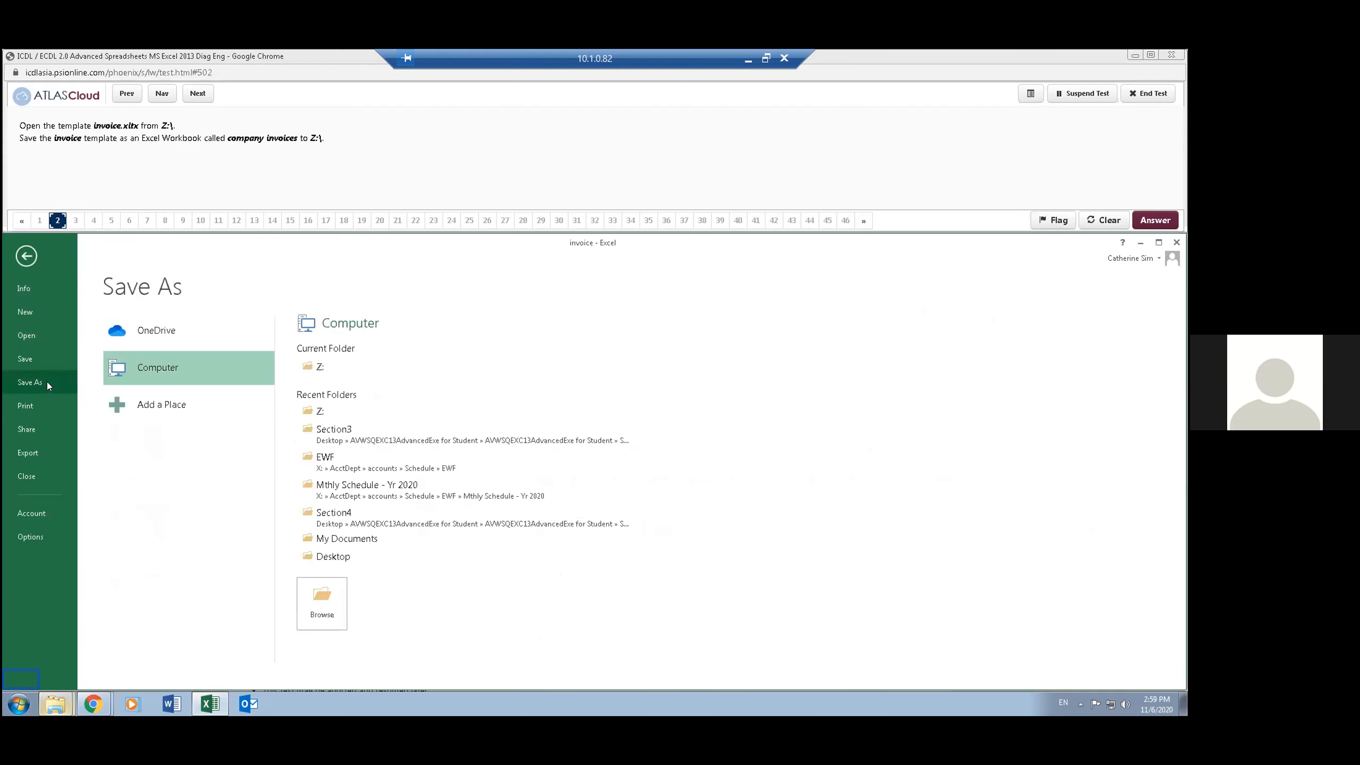
click(322, 365)
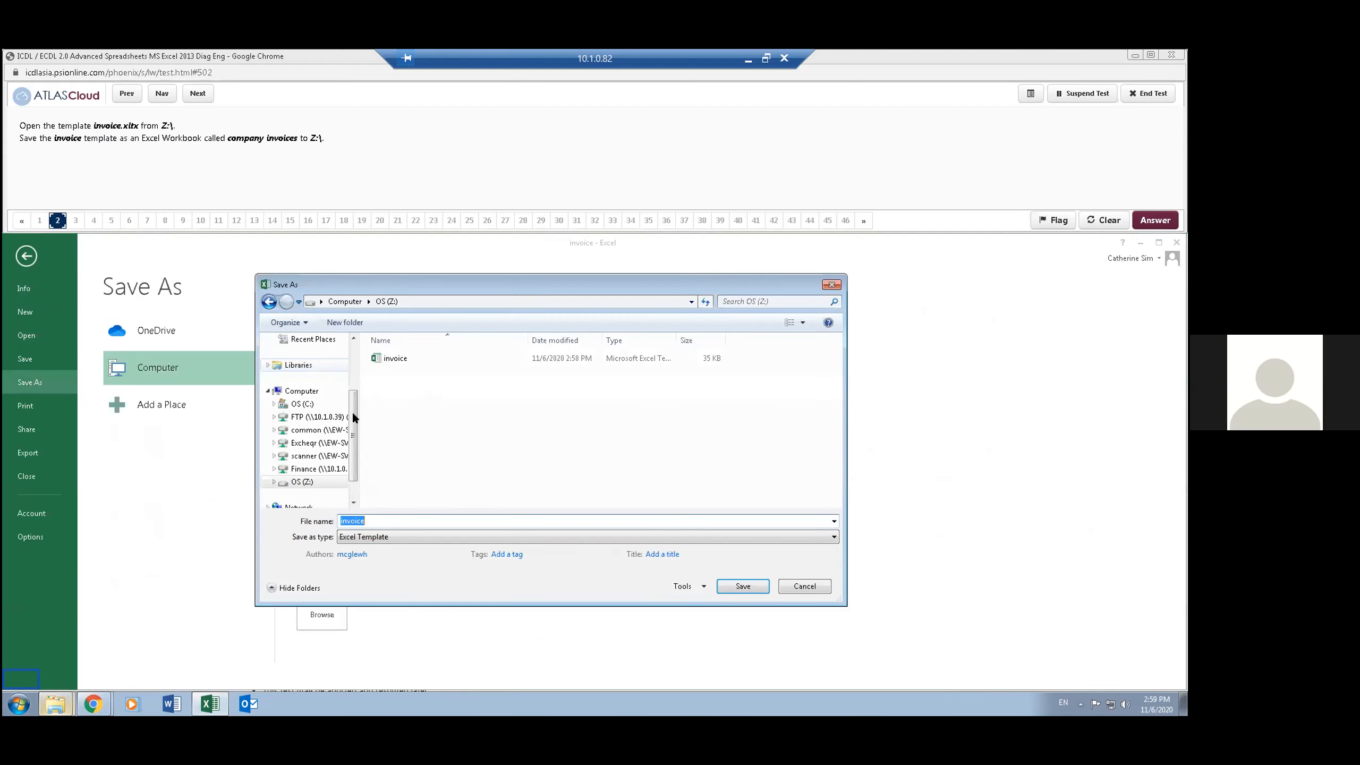
click(406, 536)
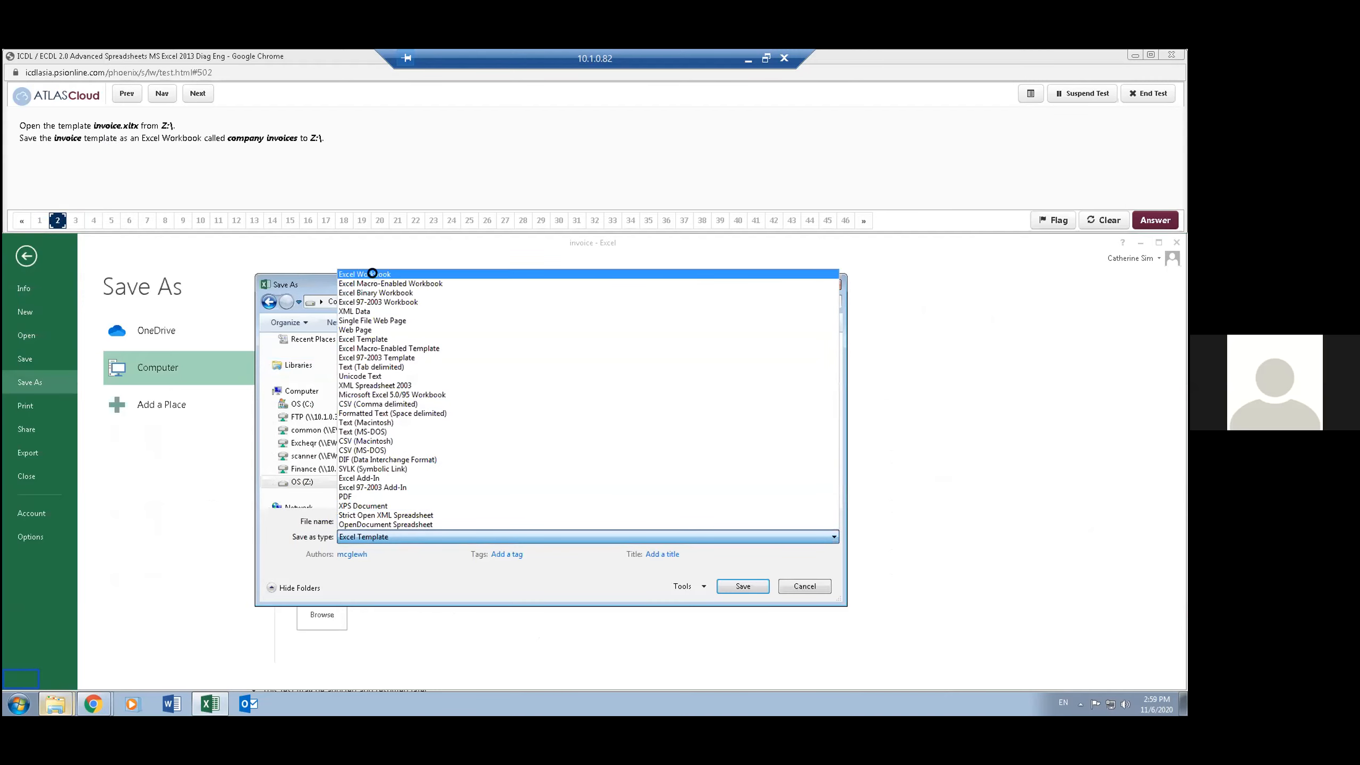
click(373, 274)
double_click(390, 519)
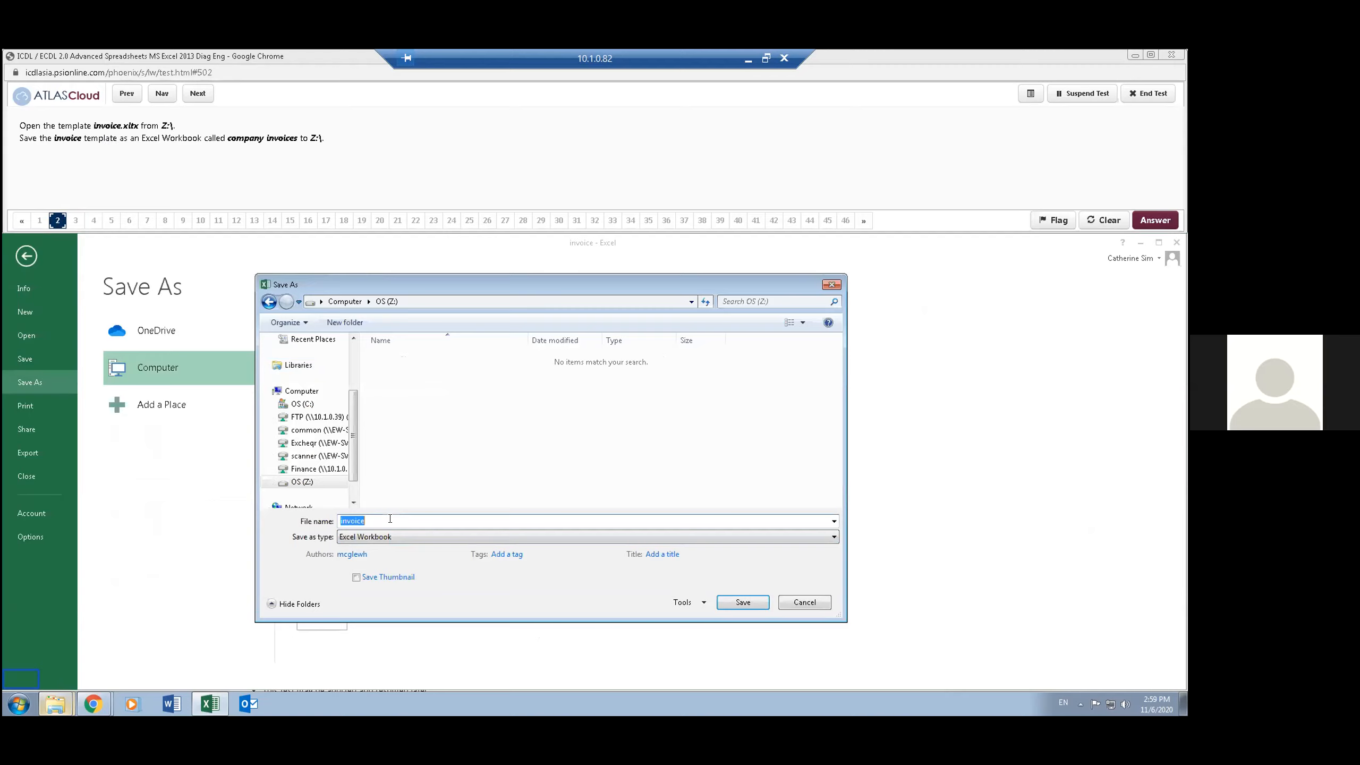
text(company invoice)
click(739, 603)
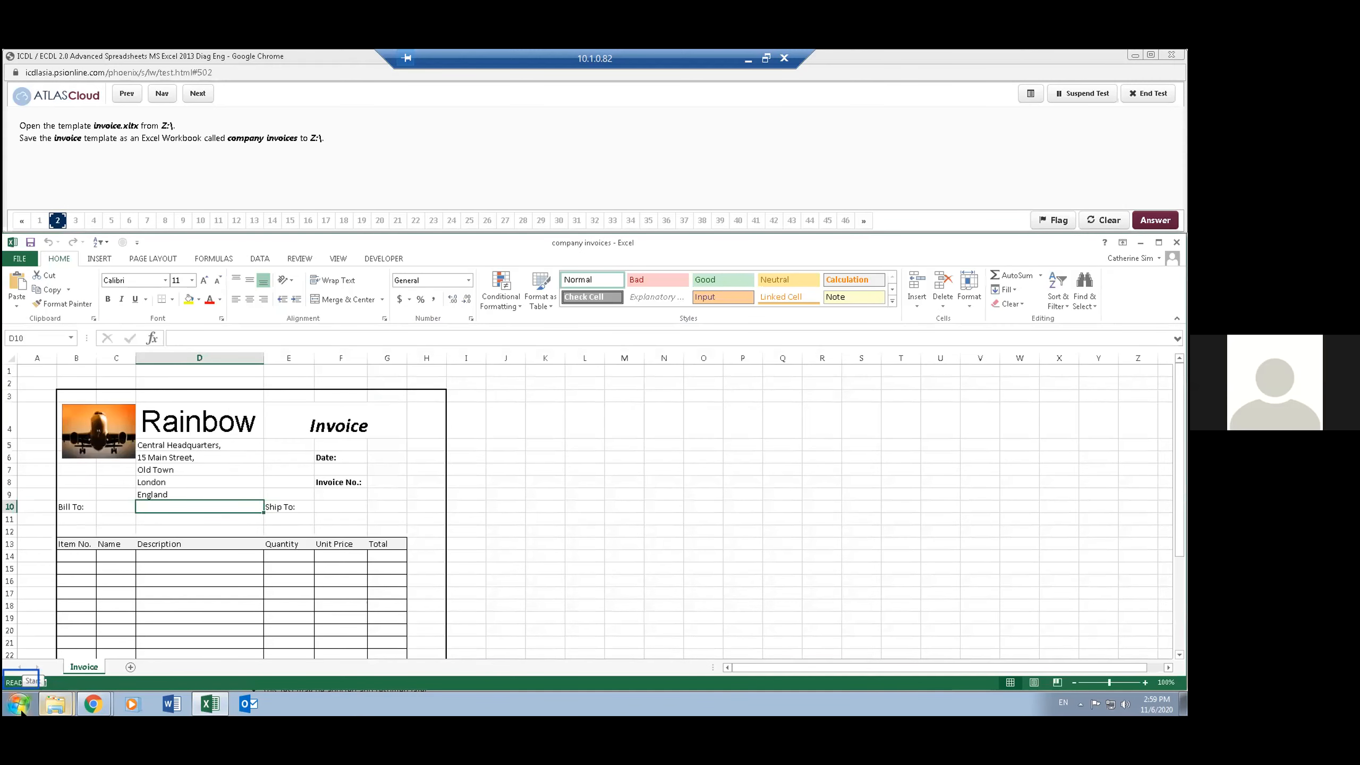
click(198, 93)
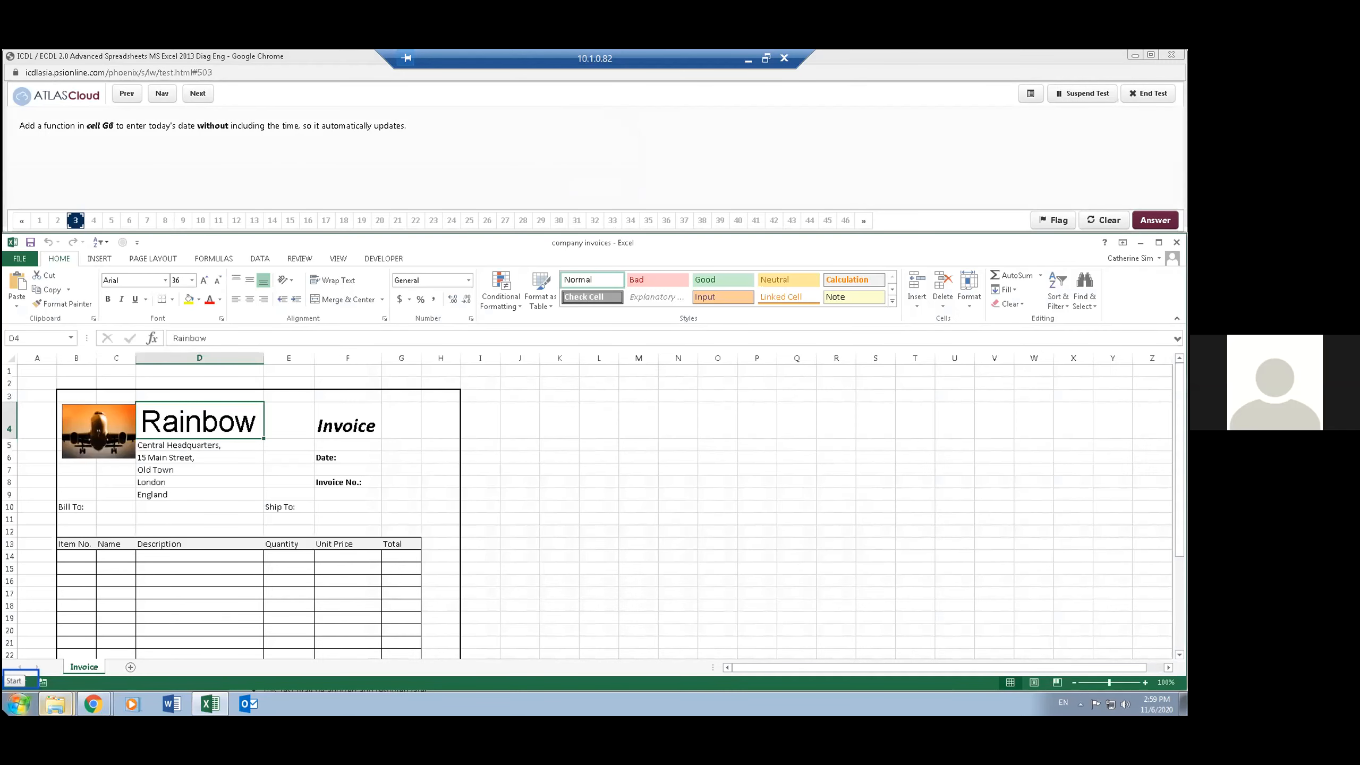
- Enter the function =today() in cell G6 of the invoice and advance the test to question 4
click(38, 335)
text(G6)
key(Return)
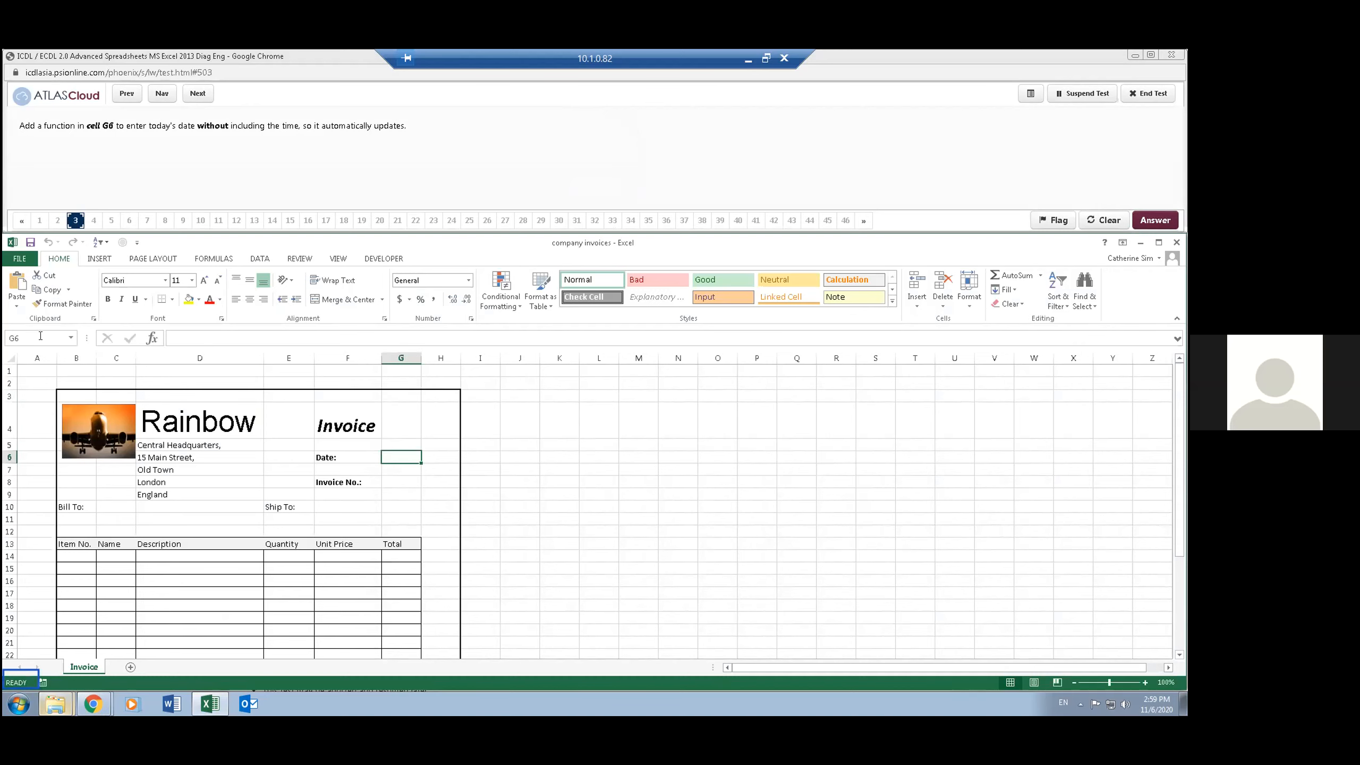
text(=today)
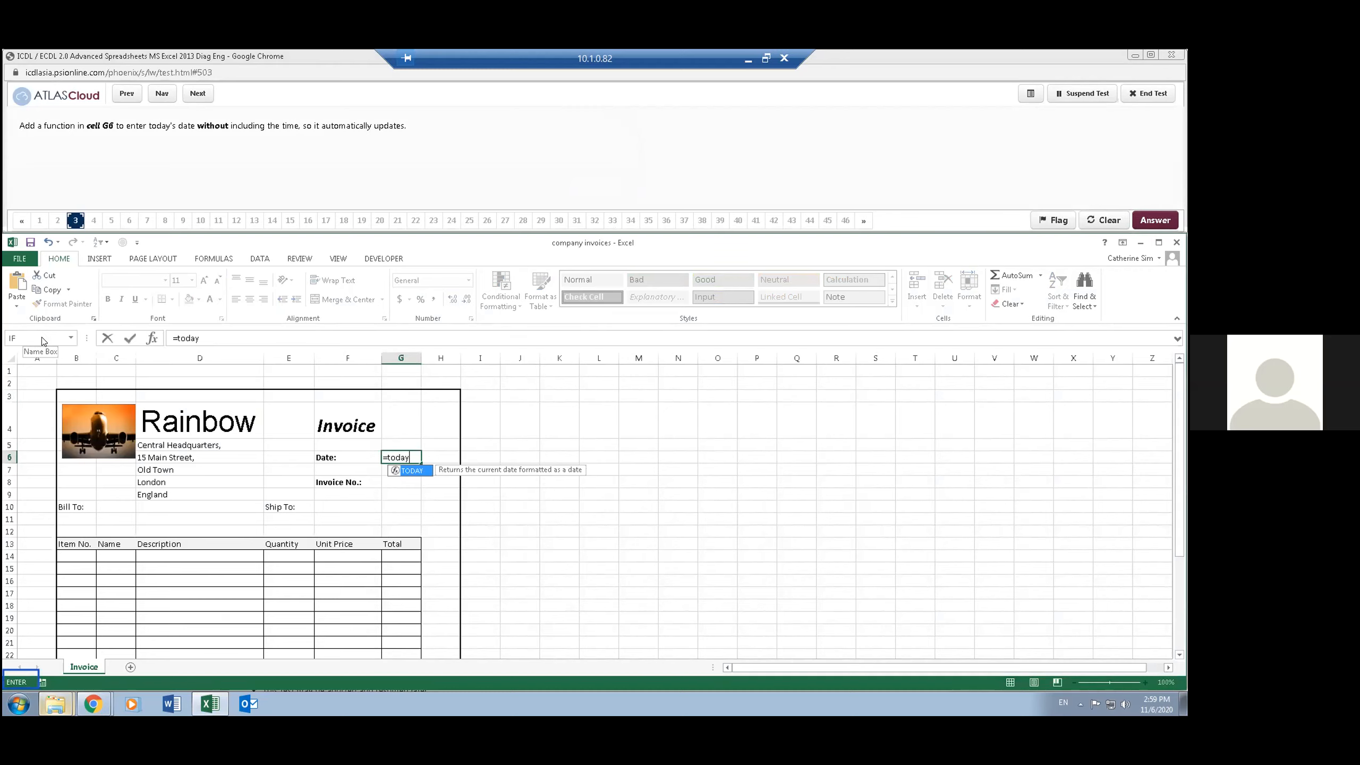
text(())
key(Return)
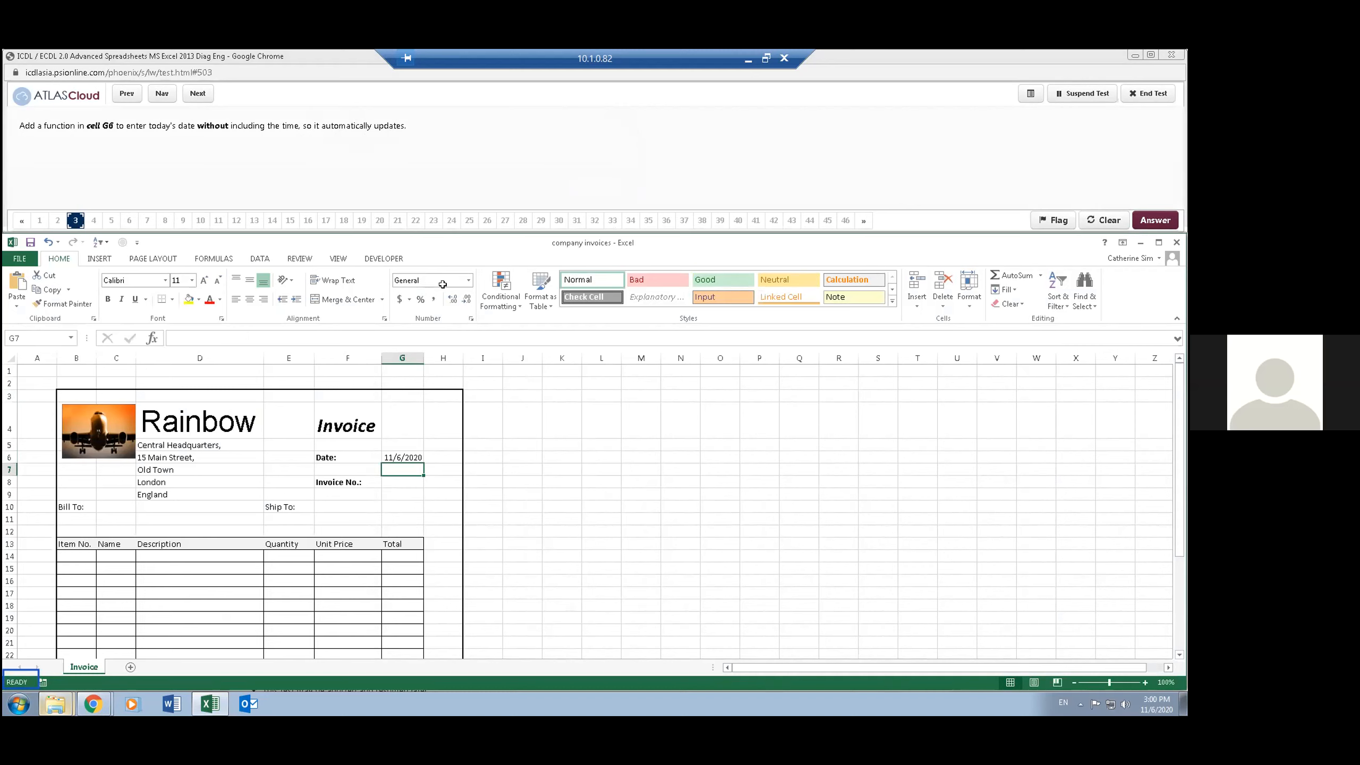
click(202, 94)
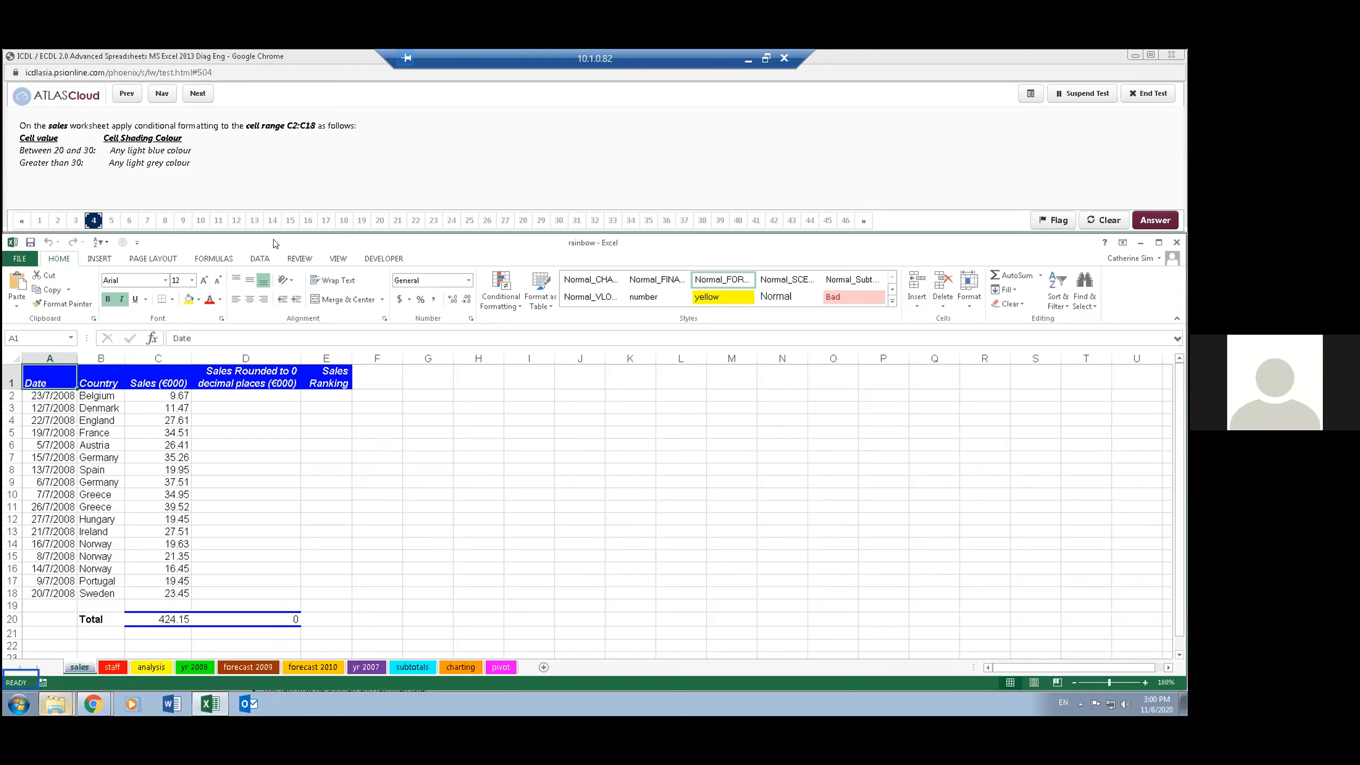
- Select the range C2:C18 on the sales worksheet and start a Between highlight rule for it
click(48, 337)
text(c2:c1)
key(Return)
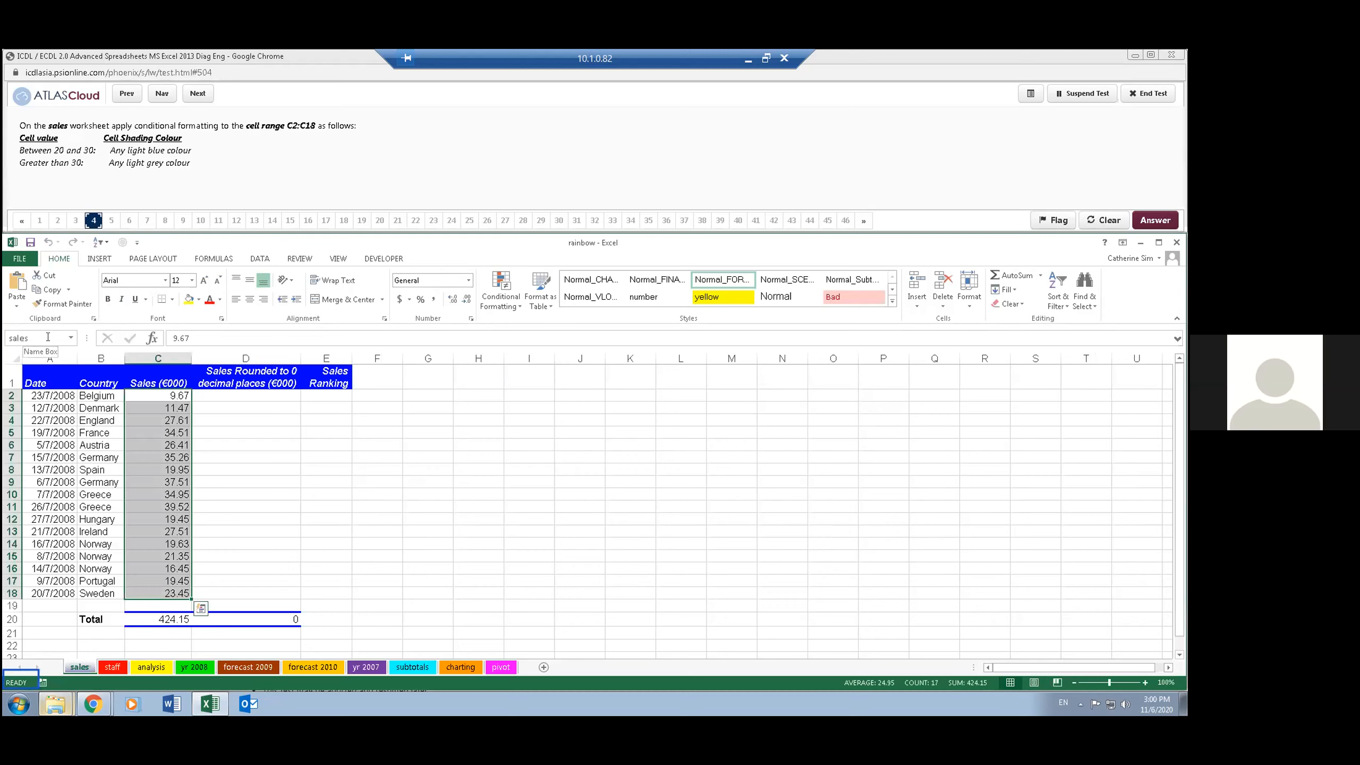
click(502, 304)
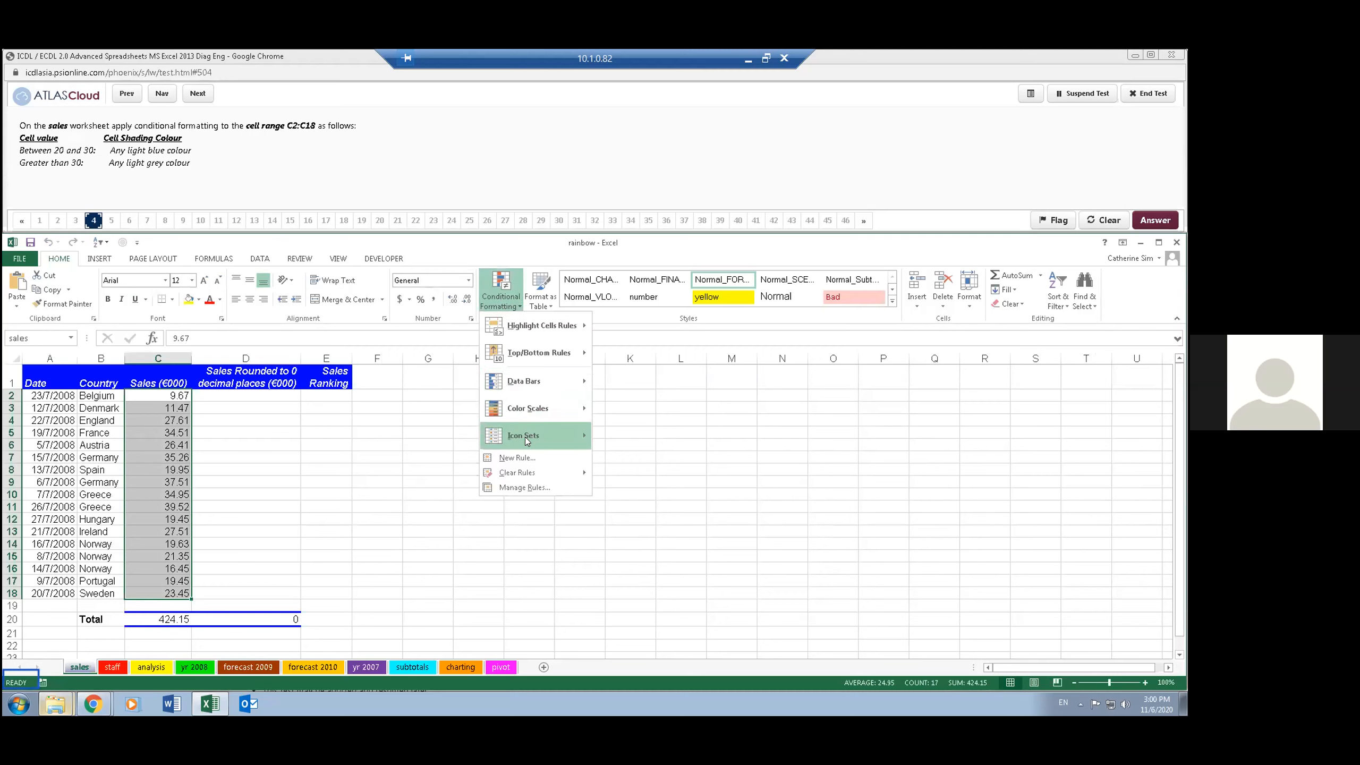
mouse_move(528, 477)
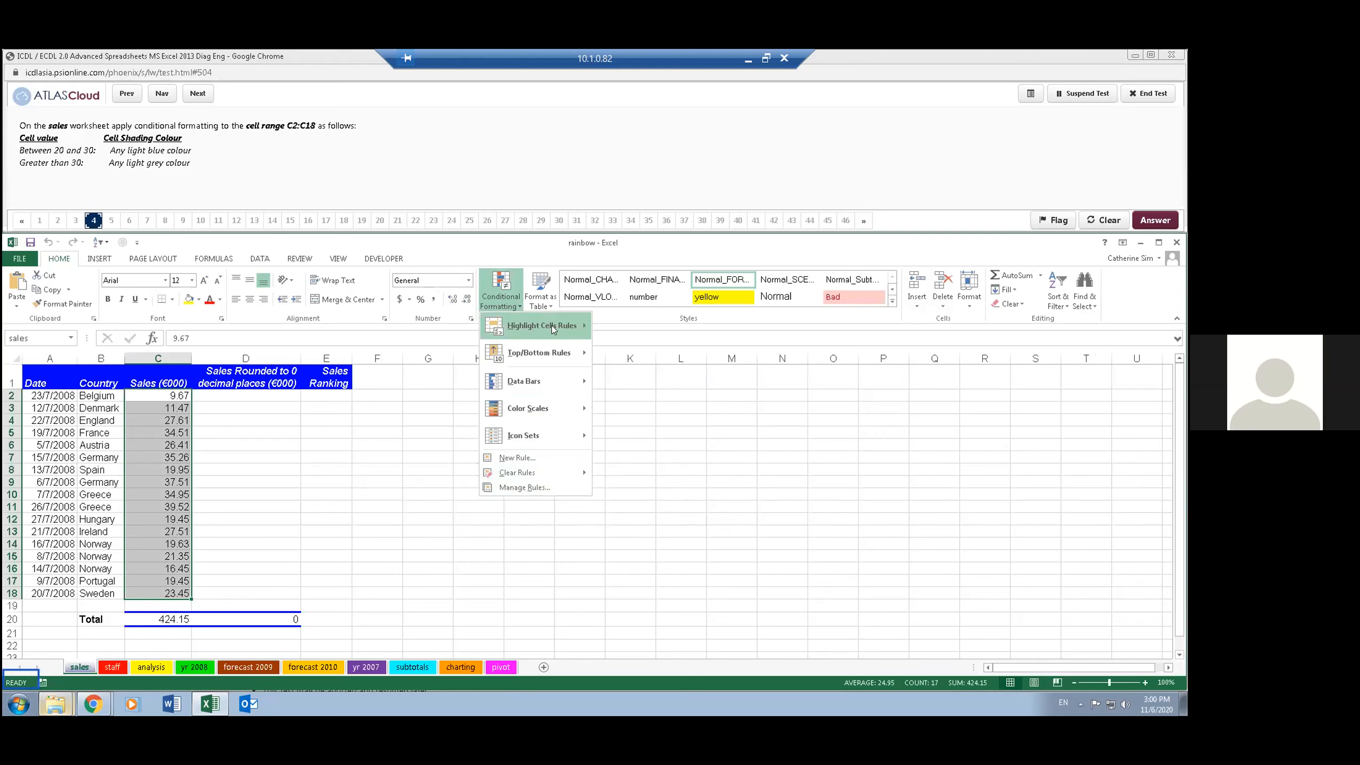
mouse_move(554, 334)
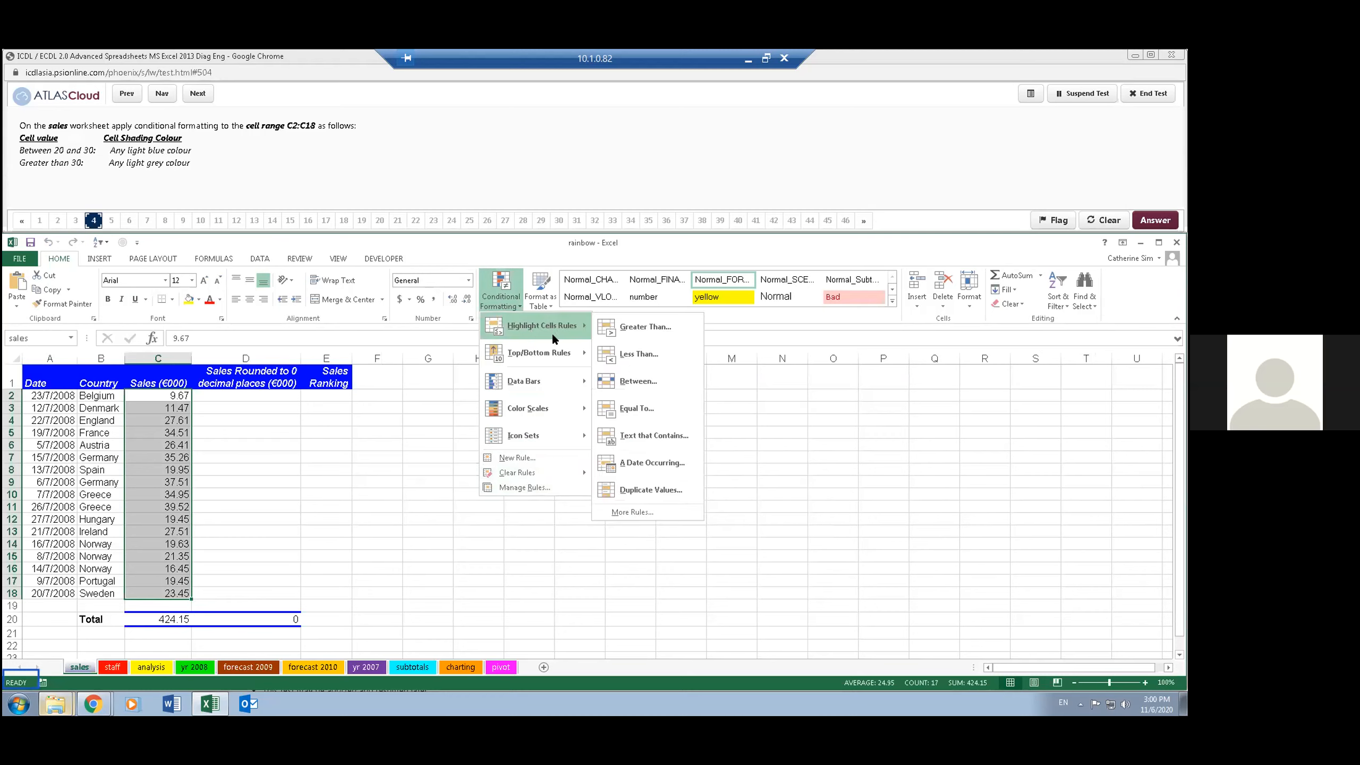
click(637, 381)
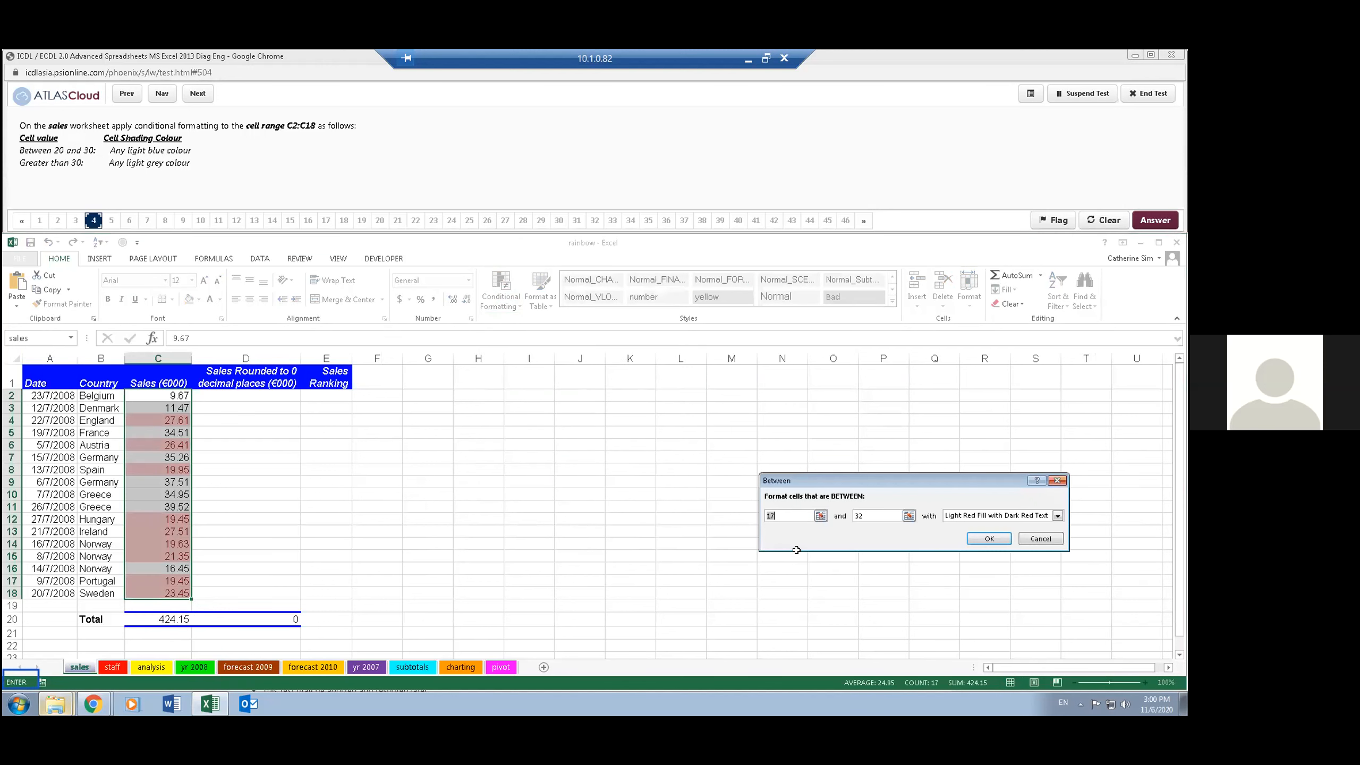
key(Down)
key(Tab)
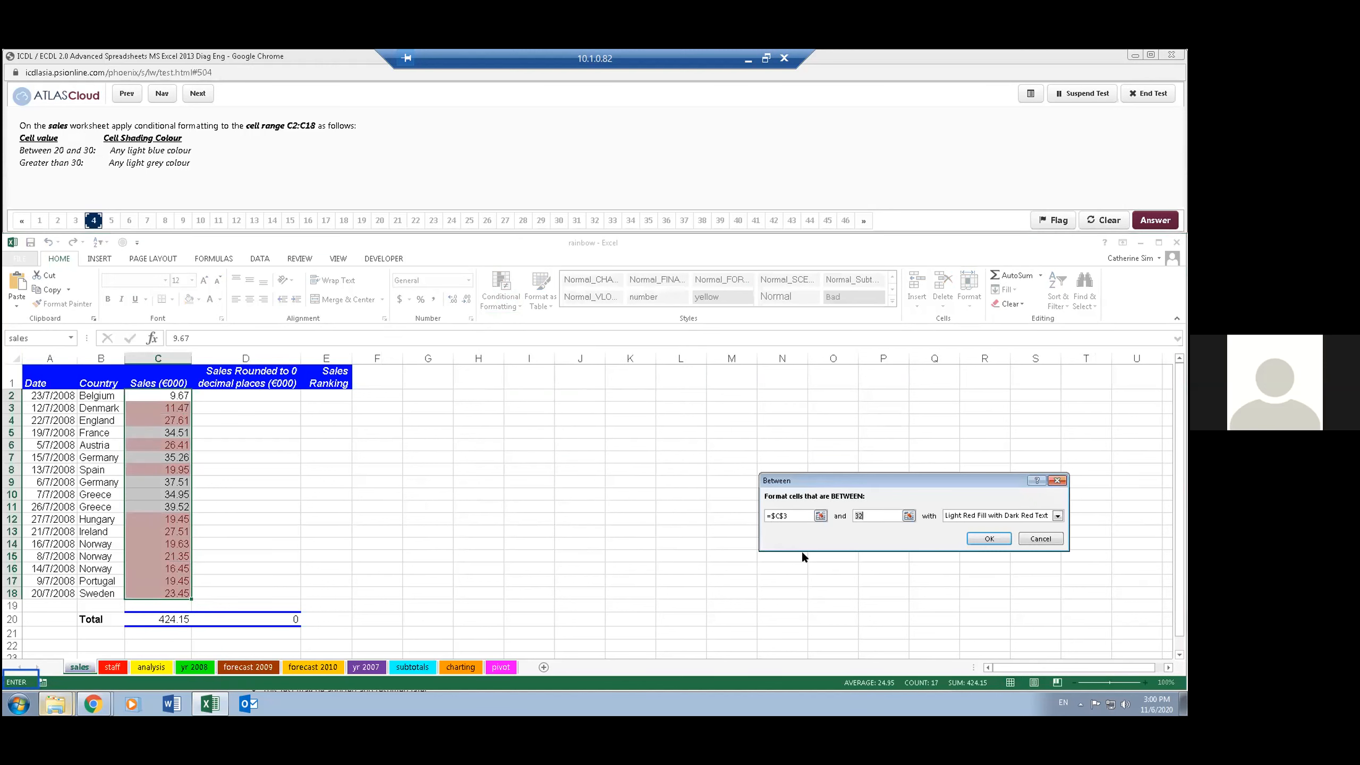
key(shift+Tab)
key(Down)
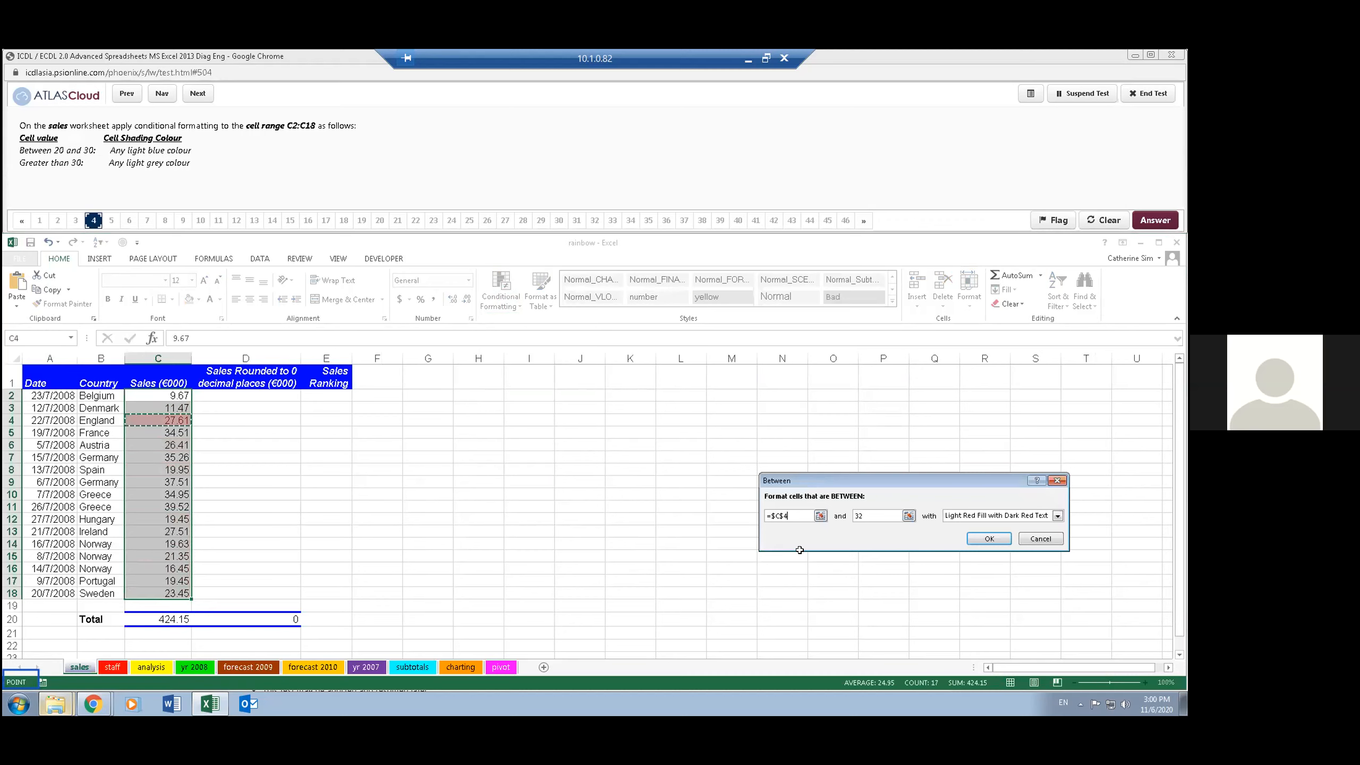
- Set the limits of the Between rule to 20 and 30
double_click(776, 517)
text(20)
key(Tab)
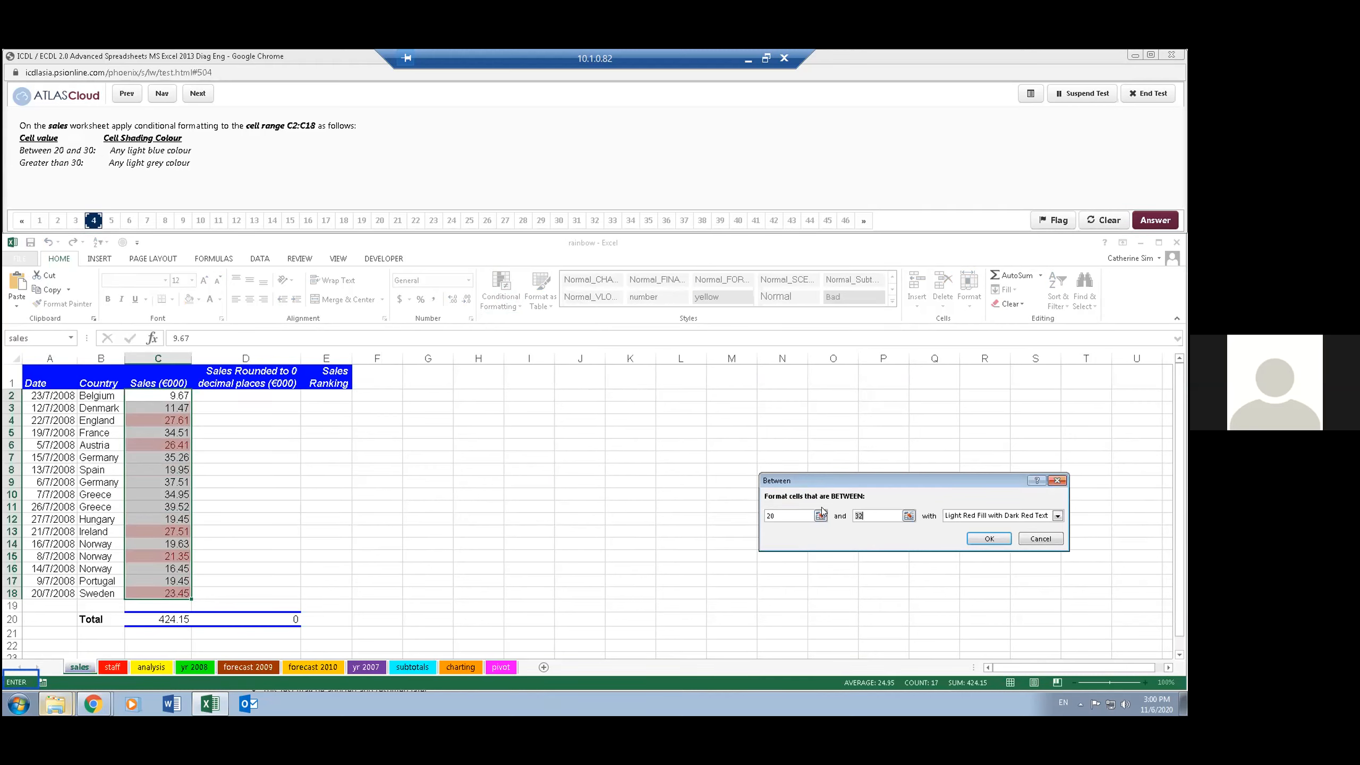
text(30)
key(Tab)
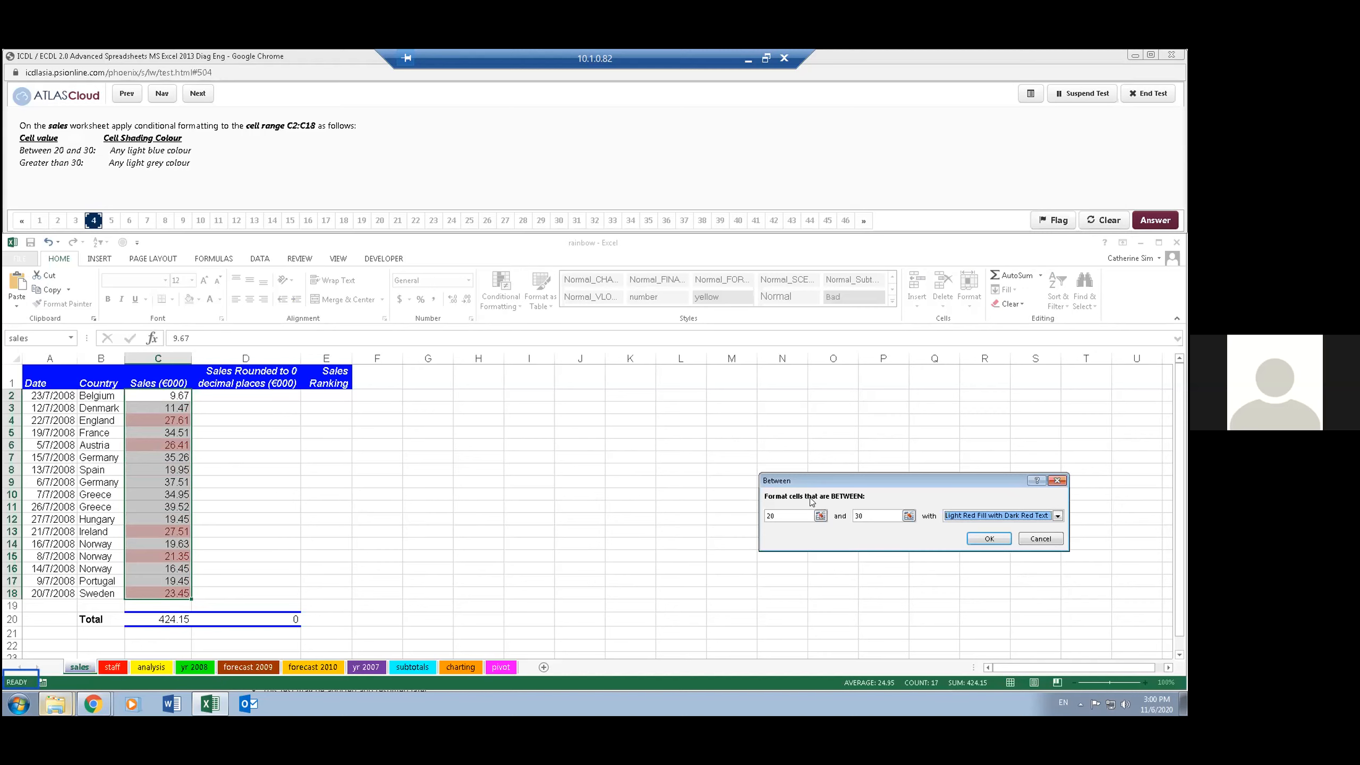
- Give the Between rule a custom format with a light blue fill and apply it to the sales values
click(979, 514)
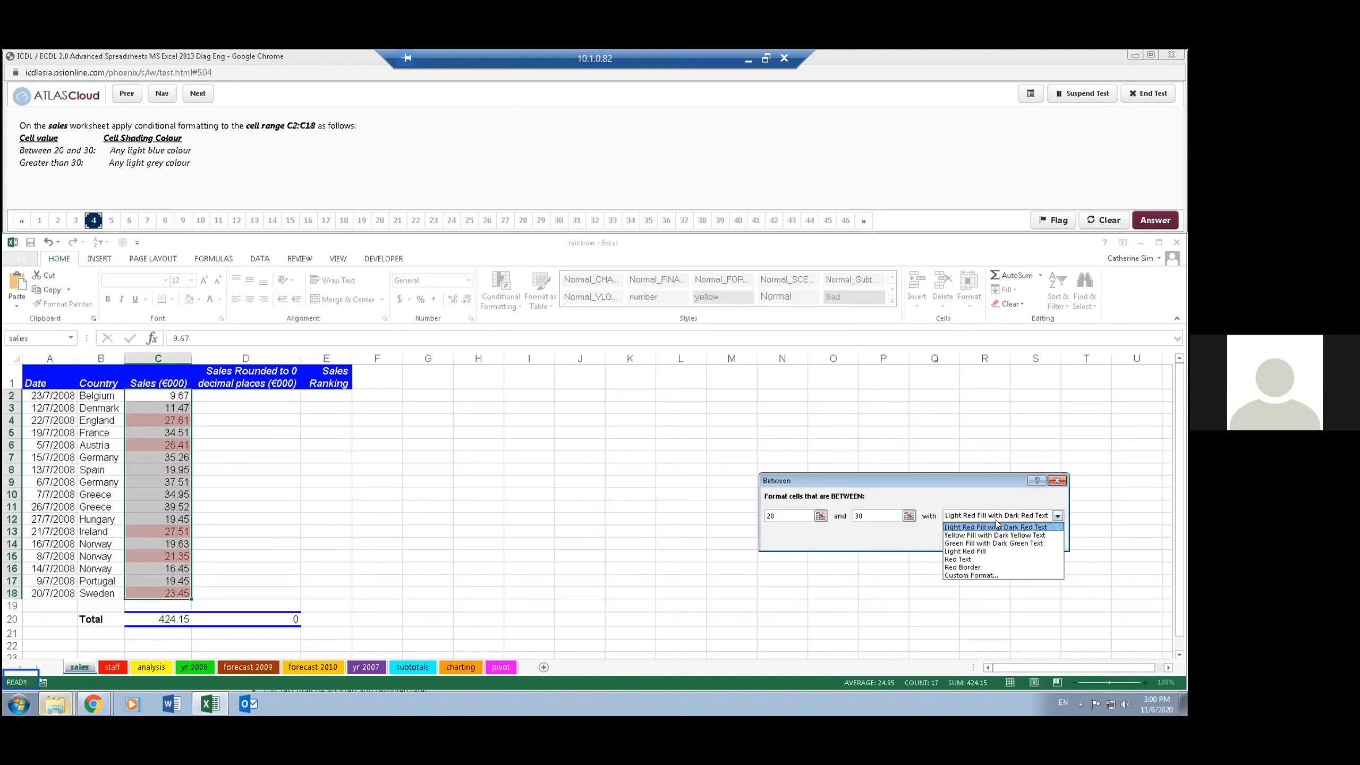
click(979, 575)
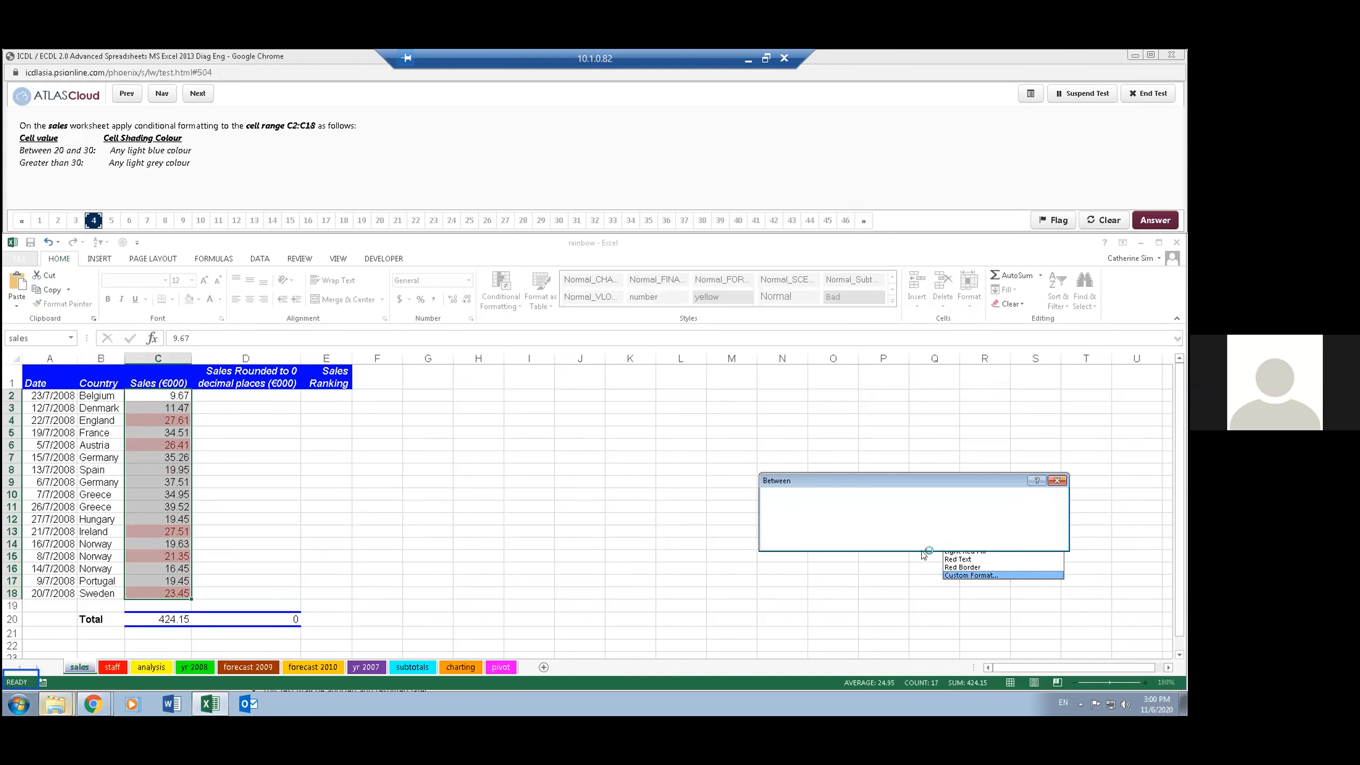
click(873, 360)
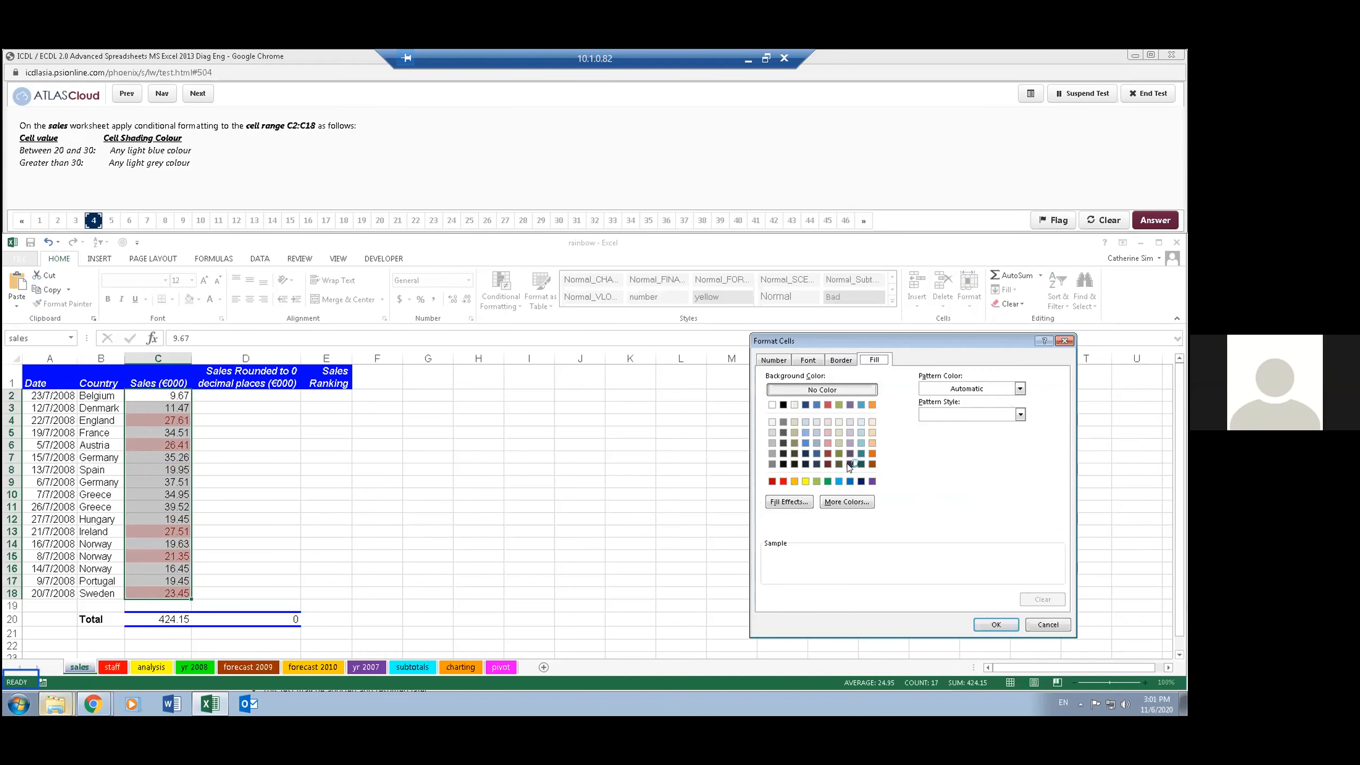
click(804, 422)
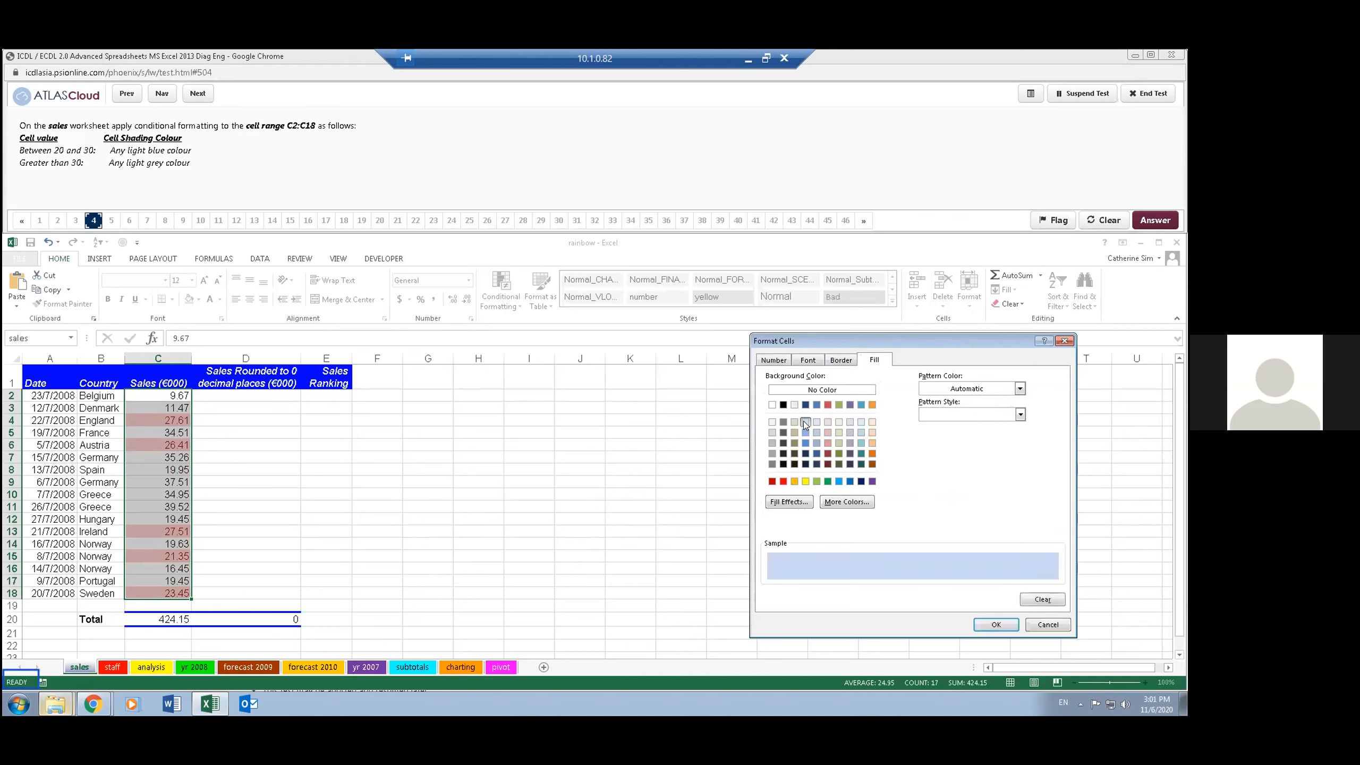
click(993, 626)
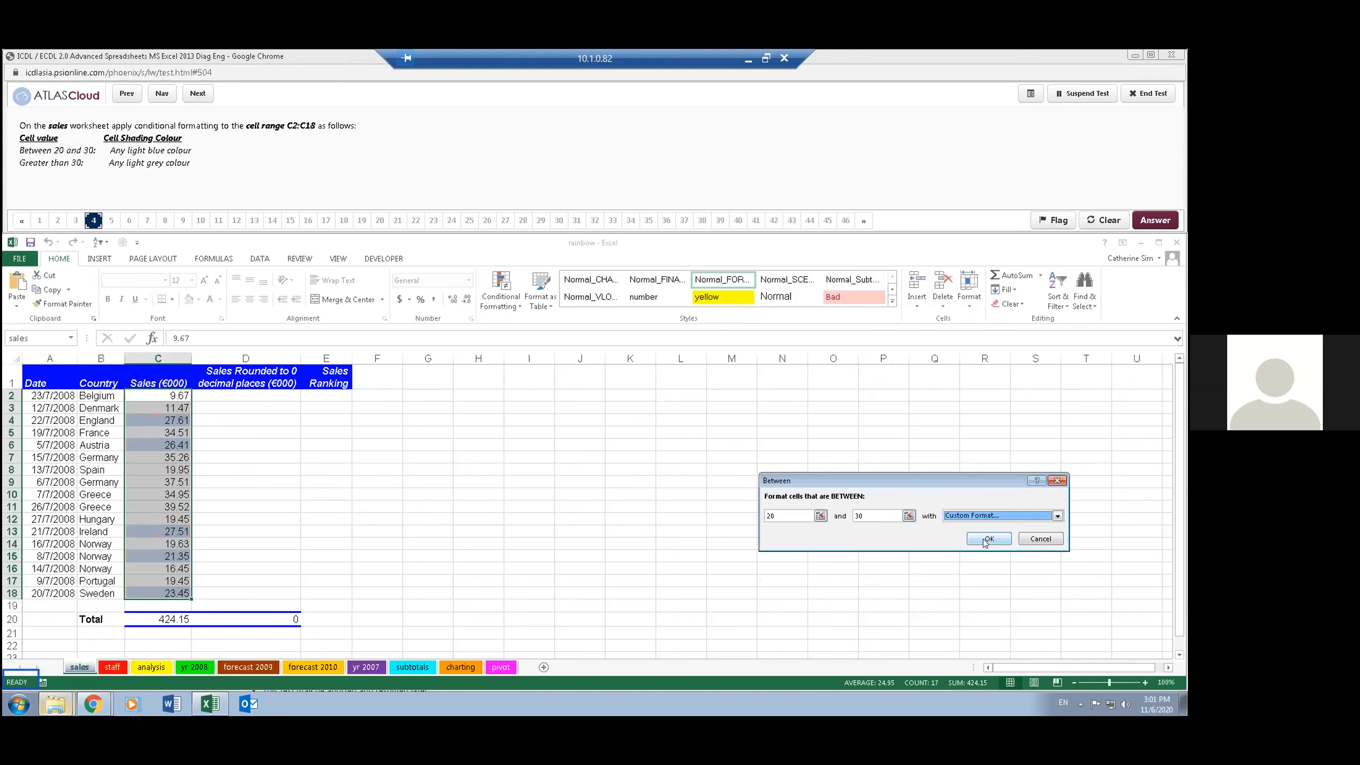
click(985, 538)
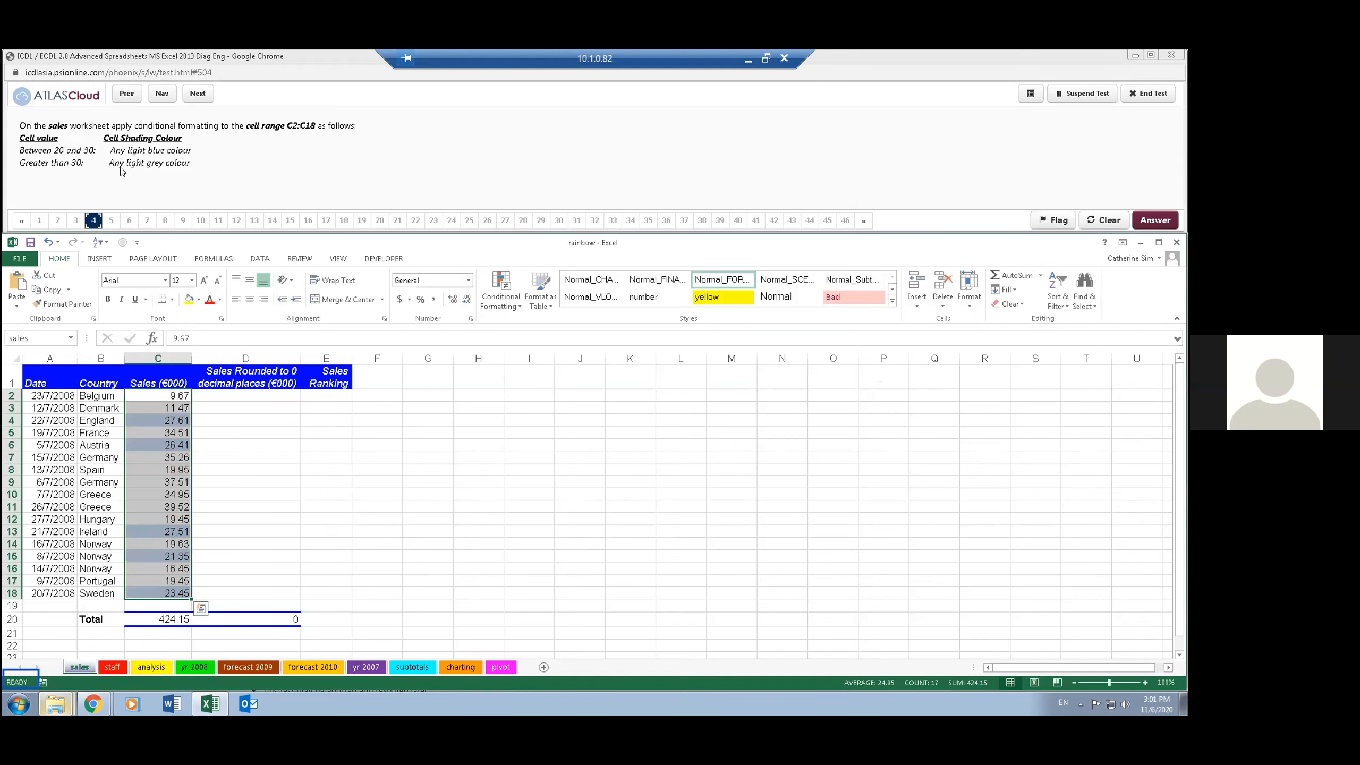
- Add a Greater Than 30 highlight rule with a custom light grey fill to C2:C18, and advance the test to question 5
click(499, 278)
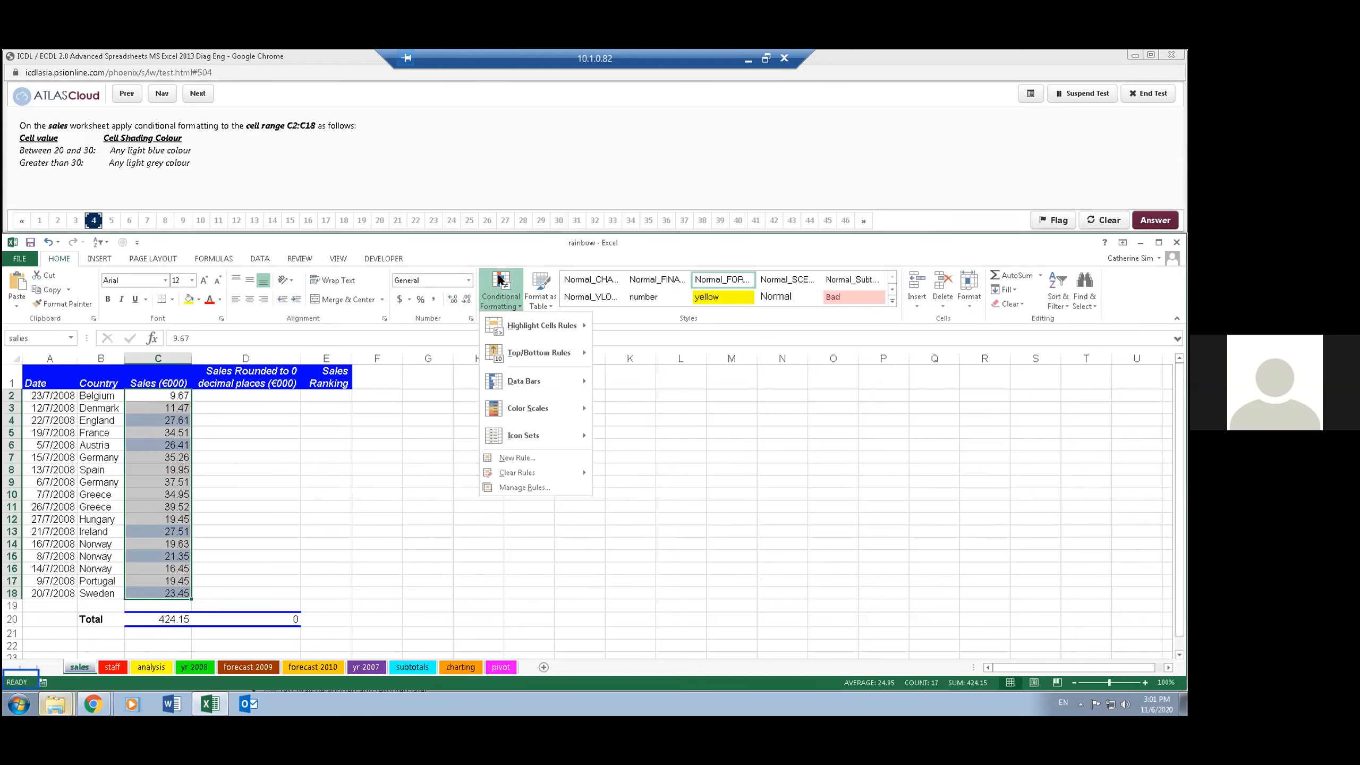
mouse_move(542, 329)
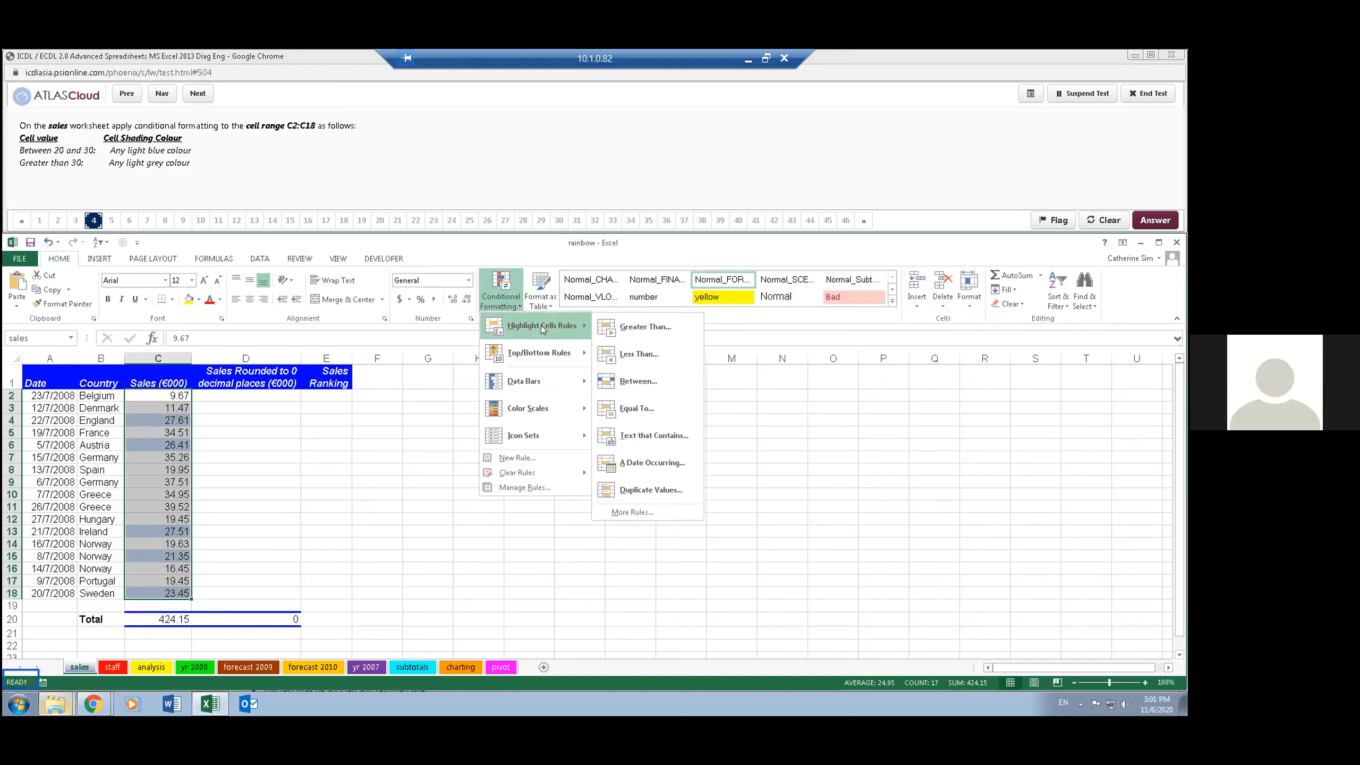
click(641, 327)
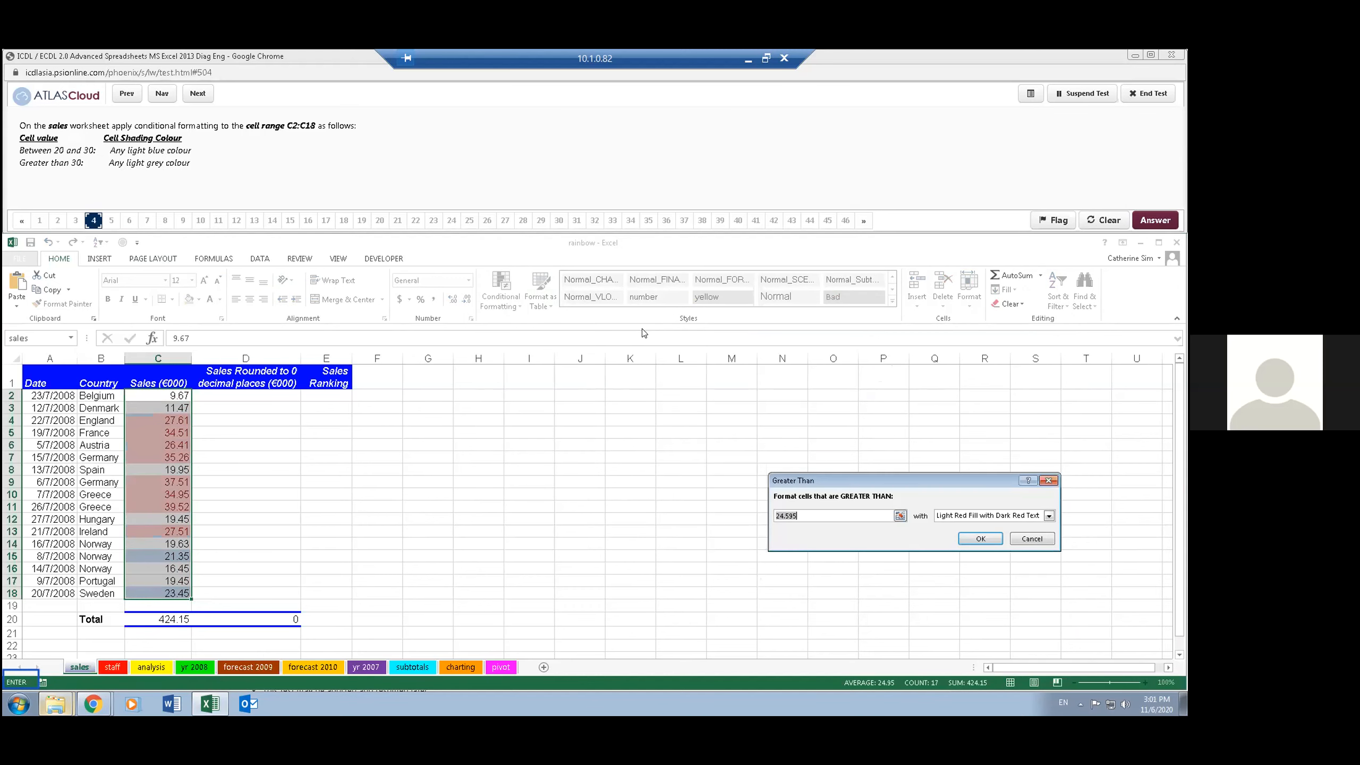
text(30)
key(Tab)
click(948, 517)
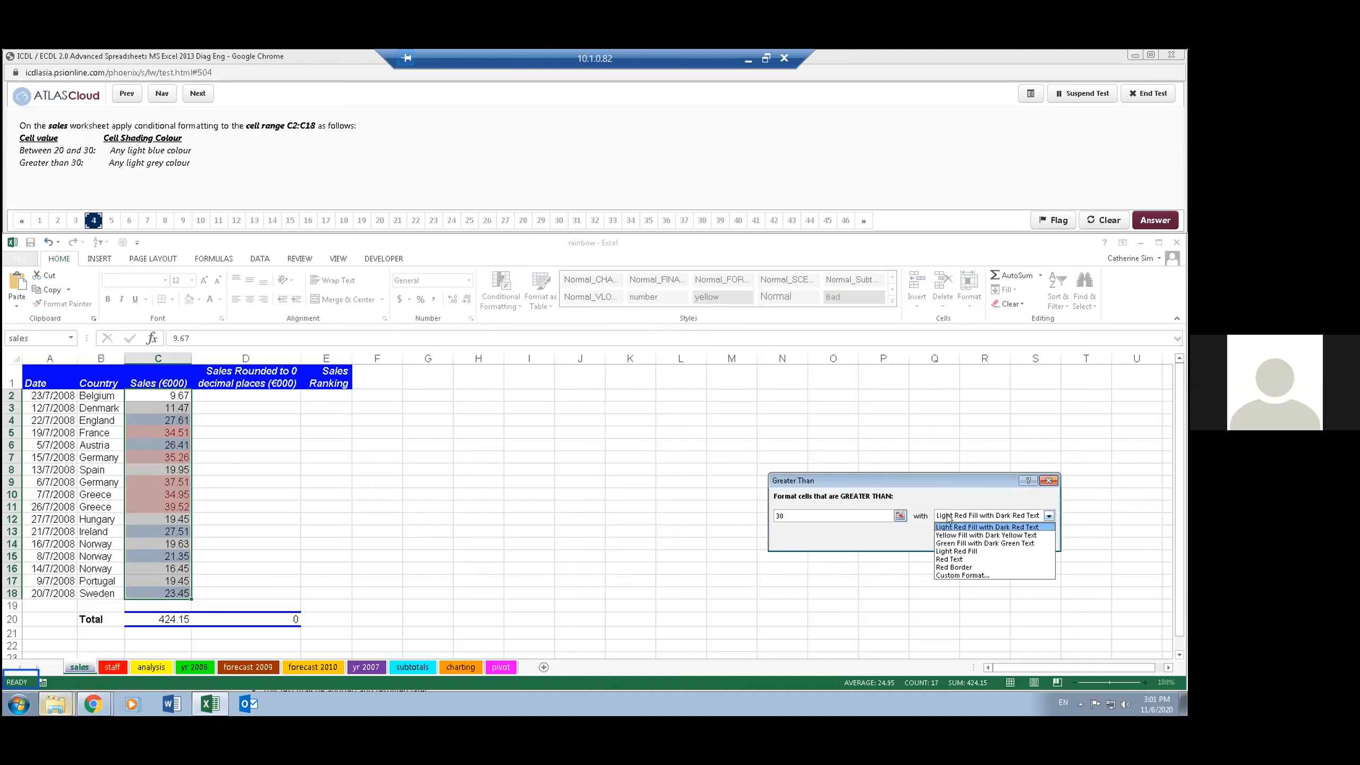
click(963, 576)
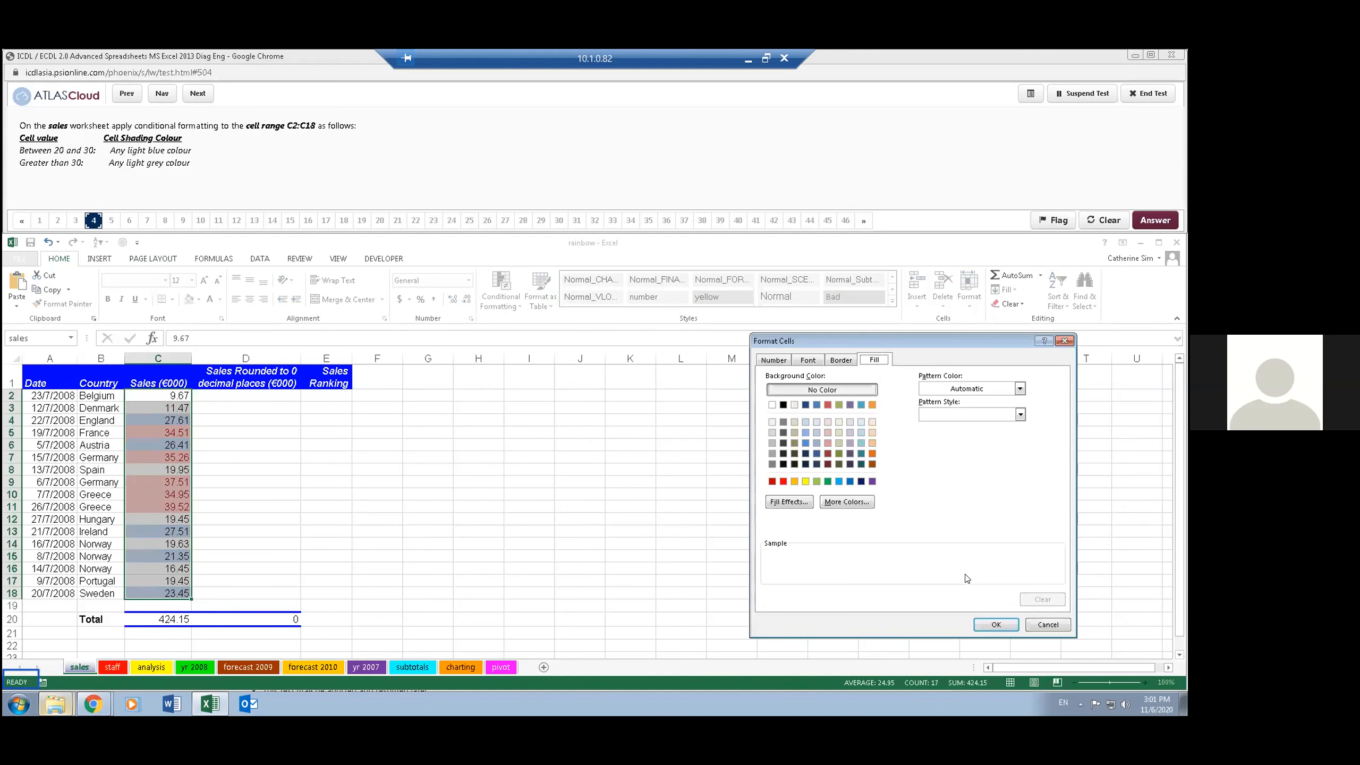
click(772, 422)
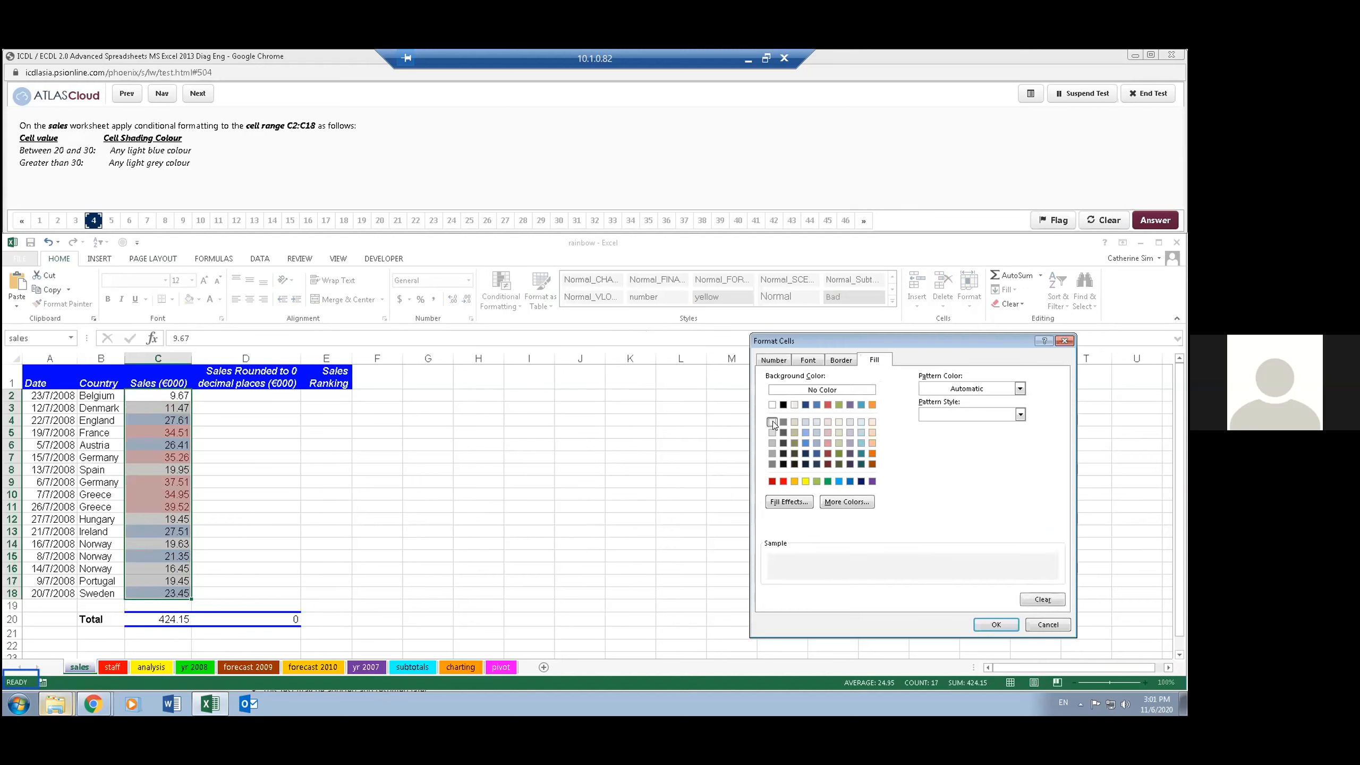
click(996, 624)
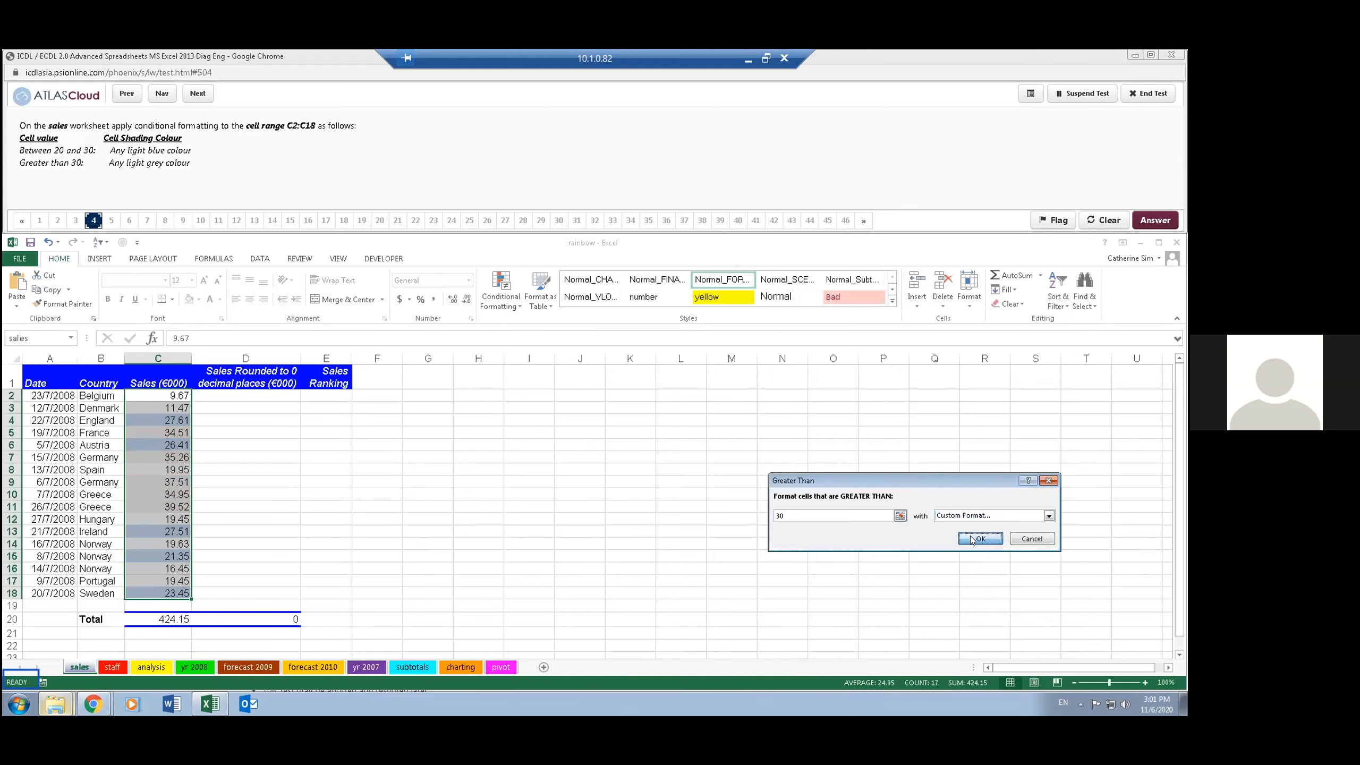
click(972, 539)
click(351, 171)
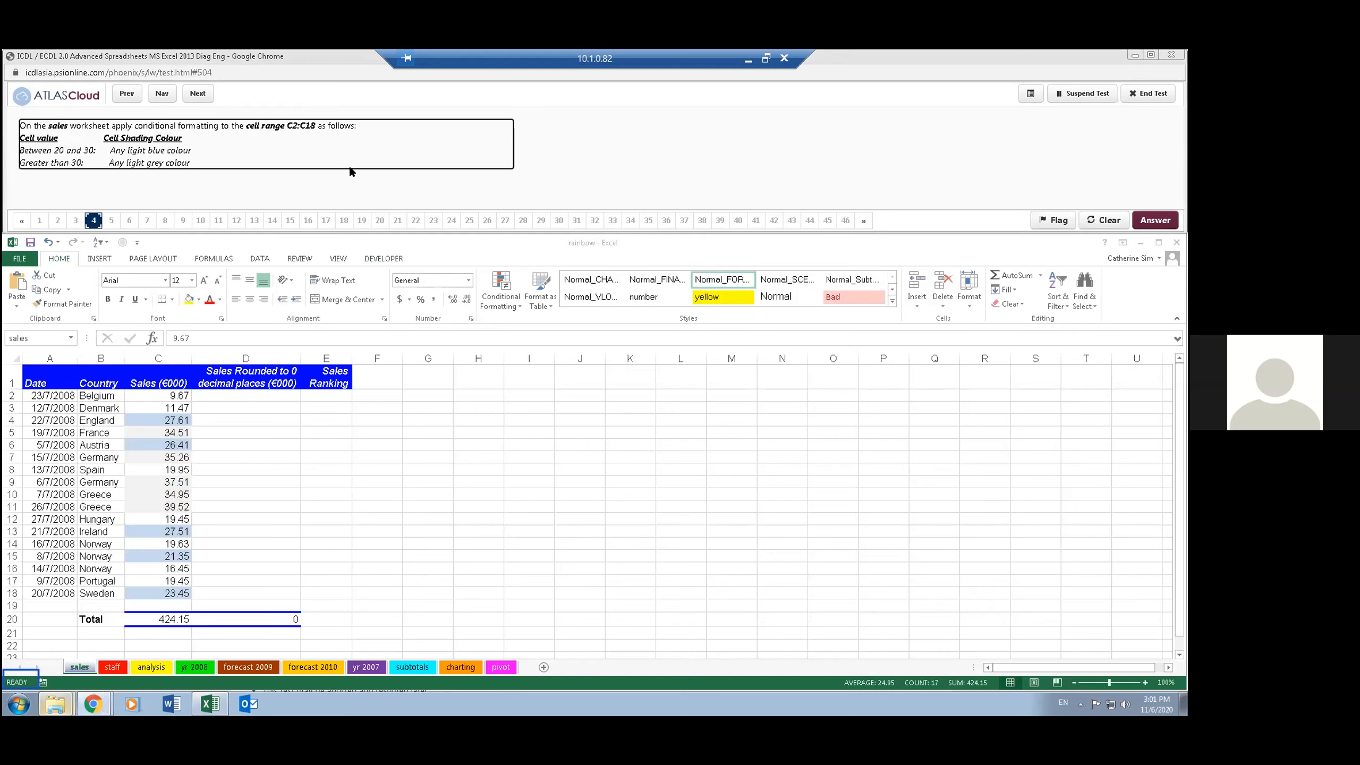
click(198, 94)
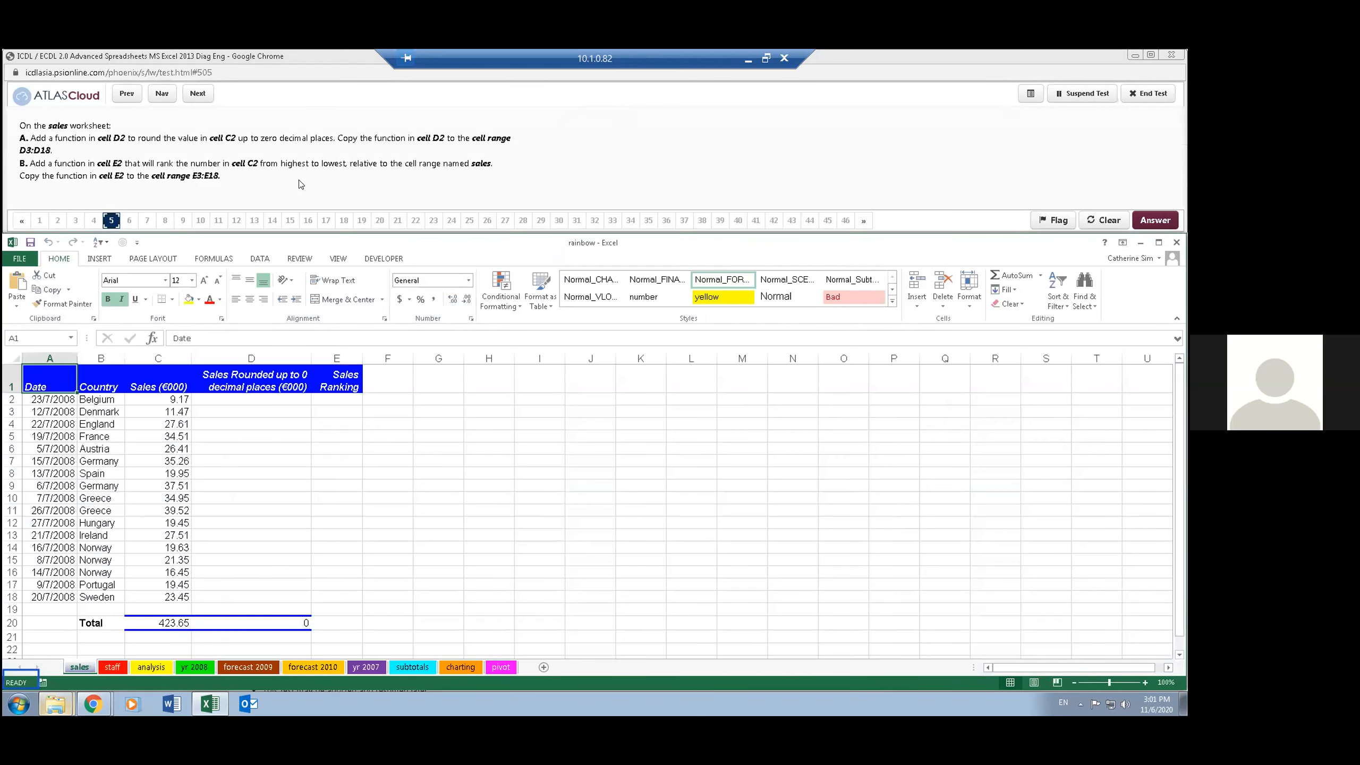
- Enter =ROUNDUP(C2,0) in cell D2 of the sales worksheet and copy it down to D3:D18
click(33, 332)
text(d2)
key(Return)
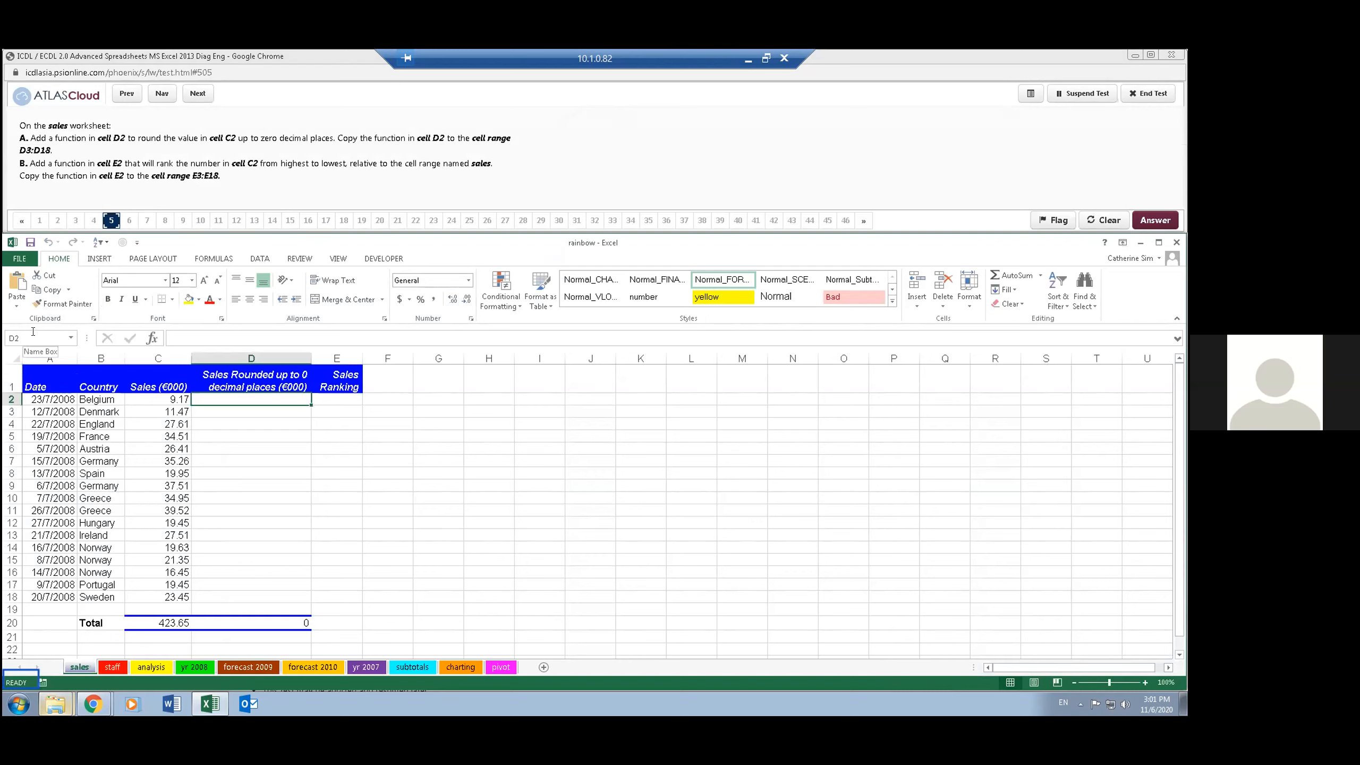
text(=)
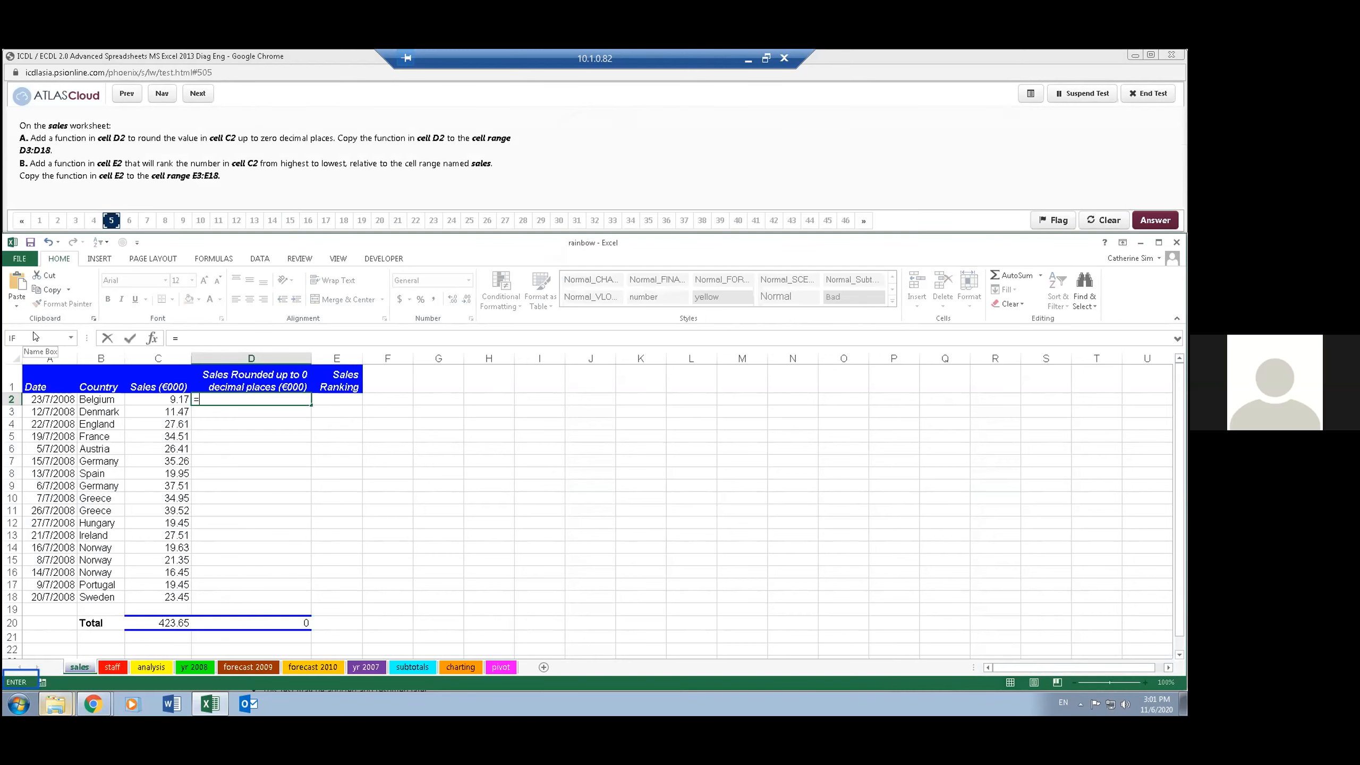
text(riy)
key(BackSpace)
key(BackSpace)
key(BackSpace)
key(BackSpace)
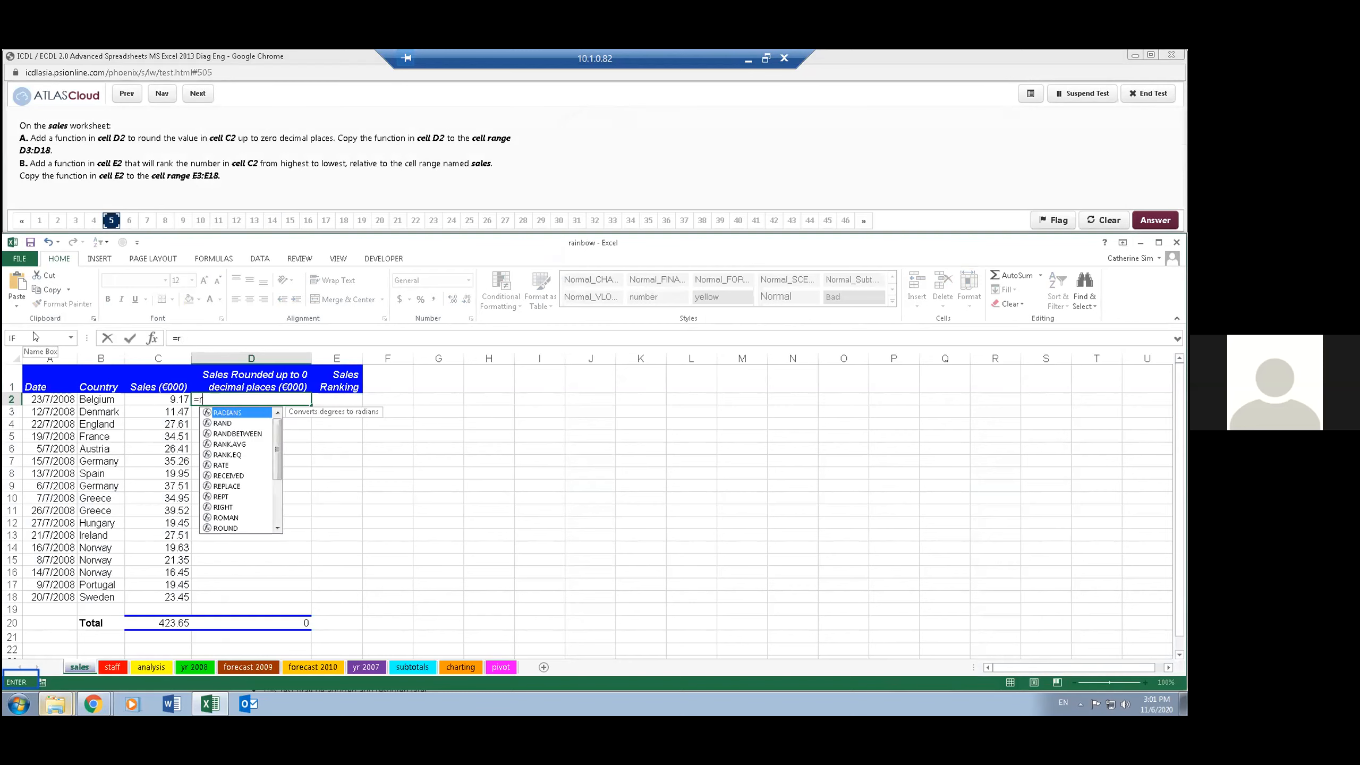
text(ound)
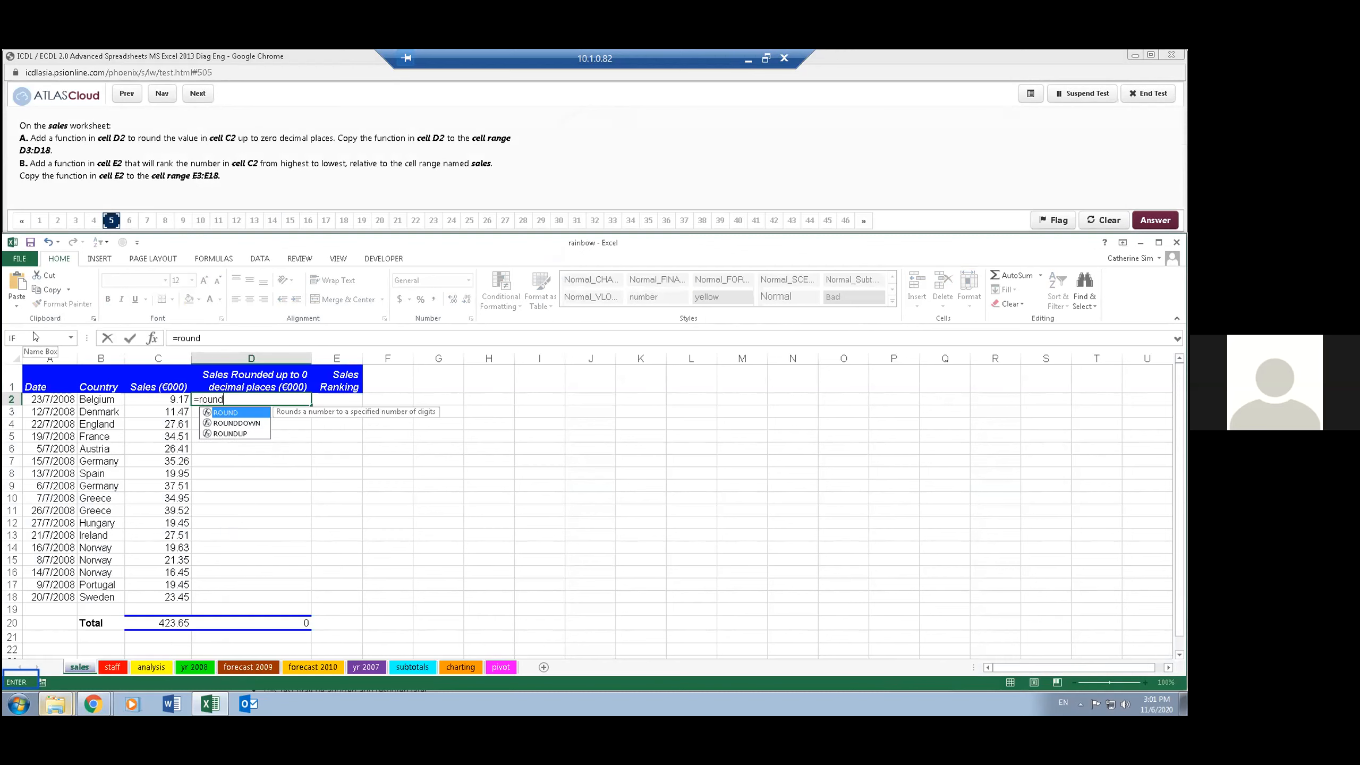
text(up(c2,0)
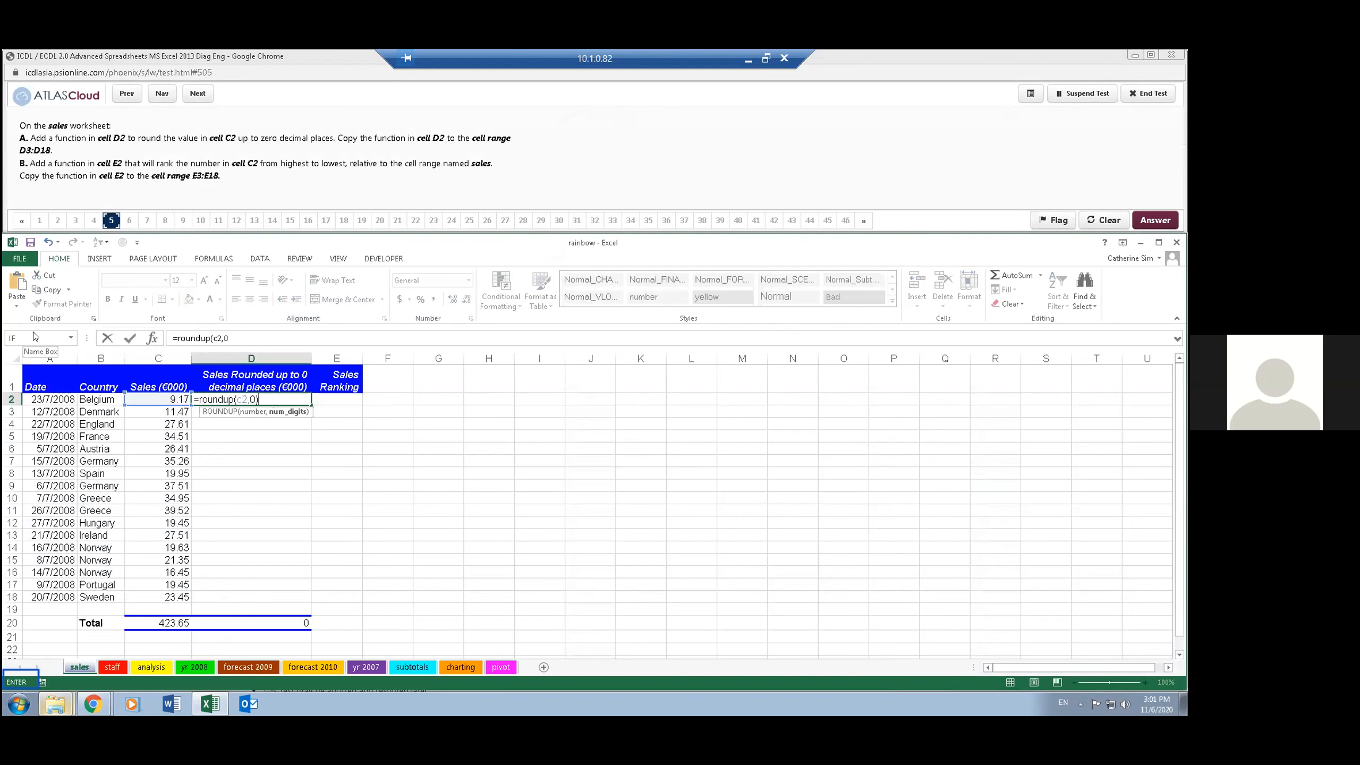
key(Return)
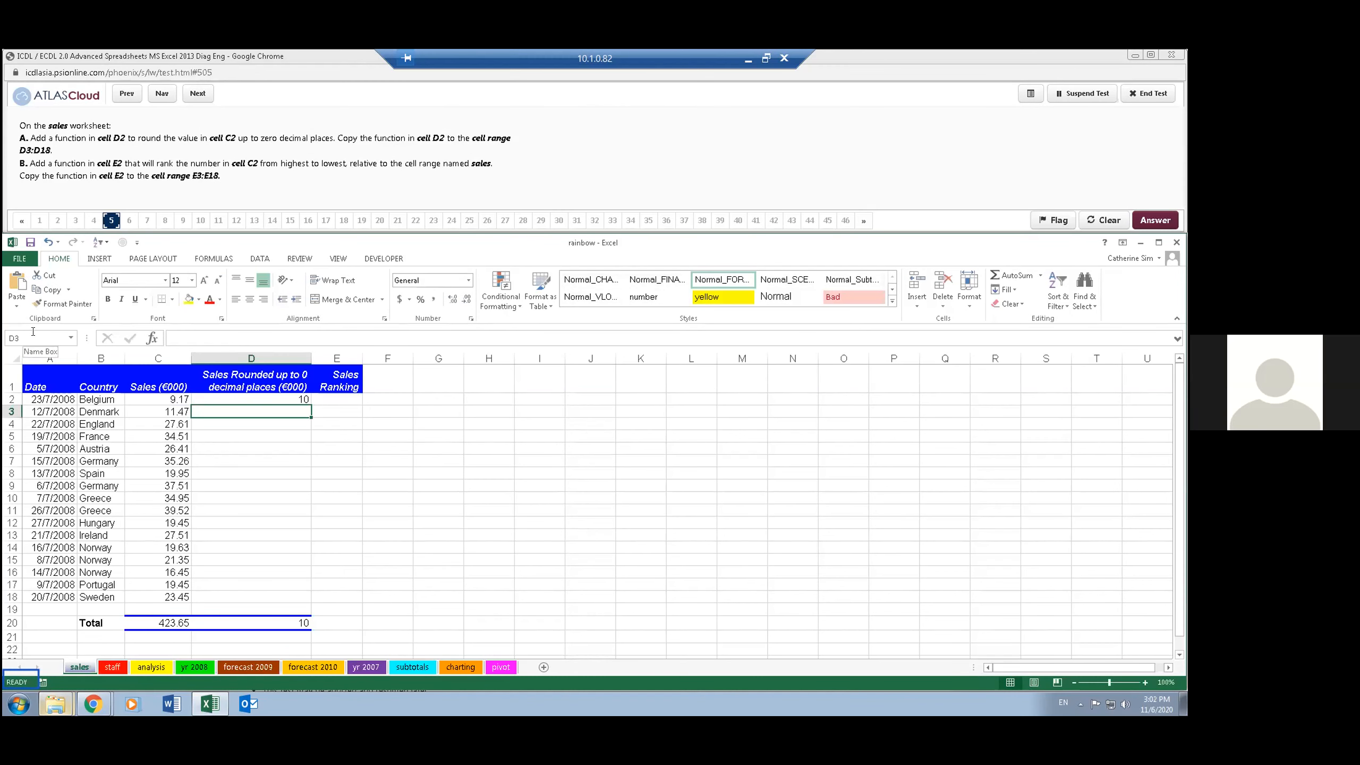
click(266, 399)
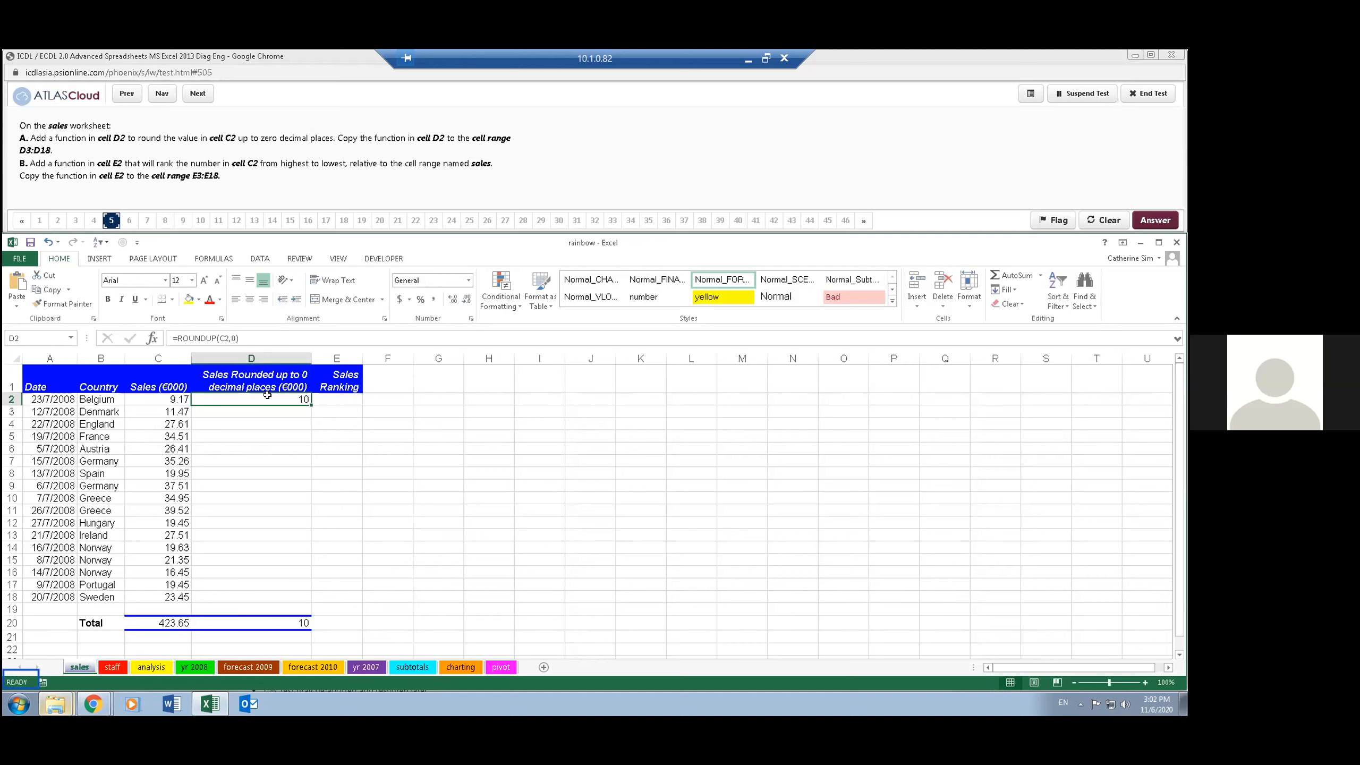
double_click(306, 401)
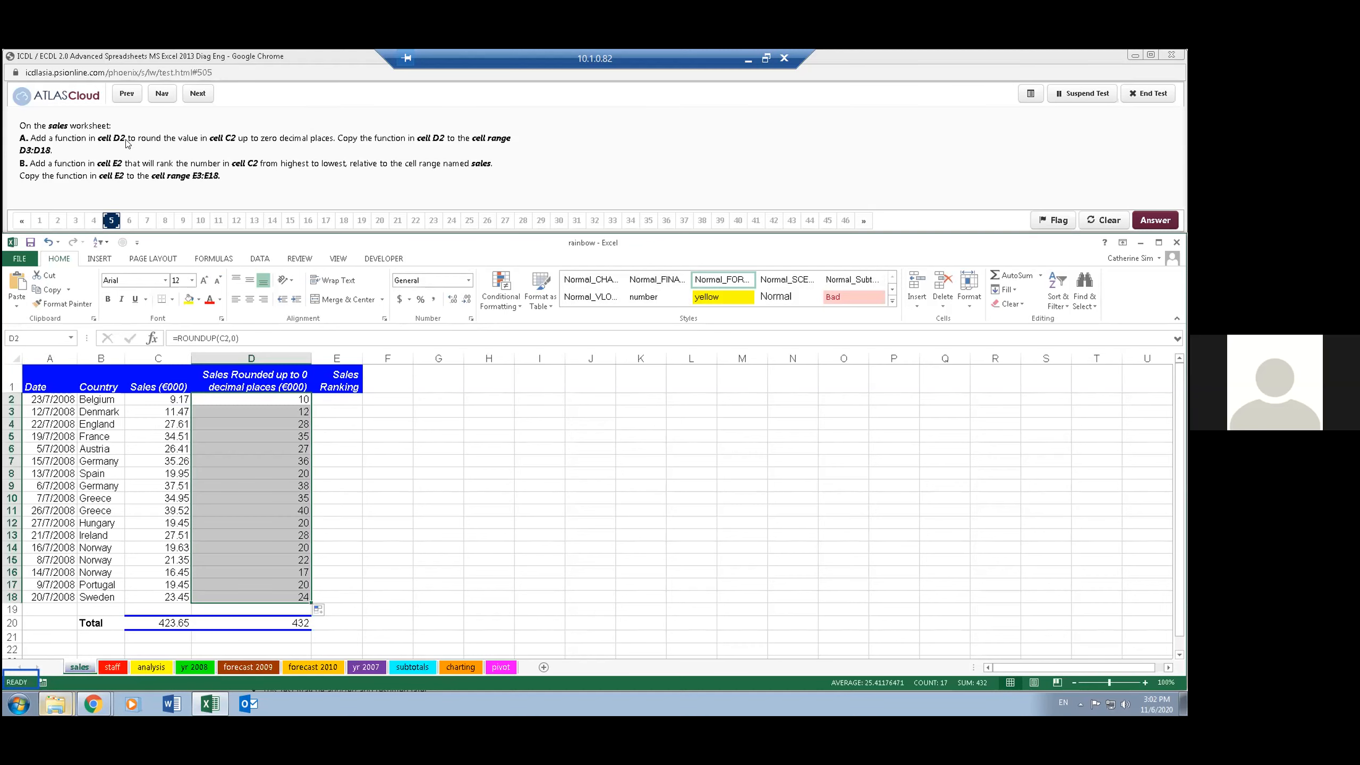
- Enter =RANK.EQ(C2,sales,0) in cell E2 to rank the sales value from highest to lowest
click(335, 412)
click(335, 397)
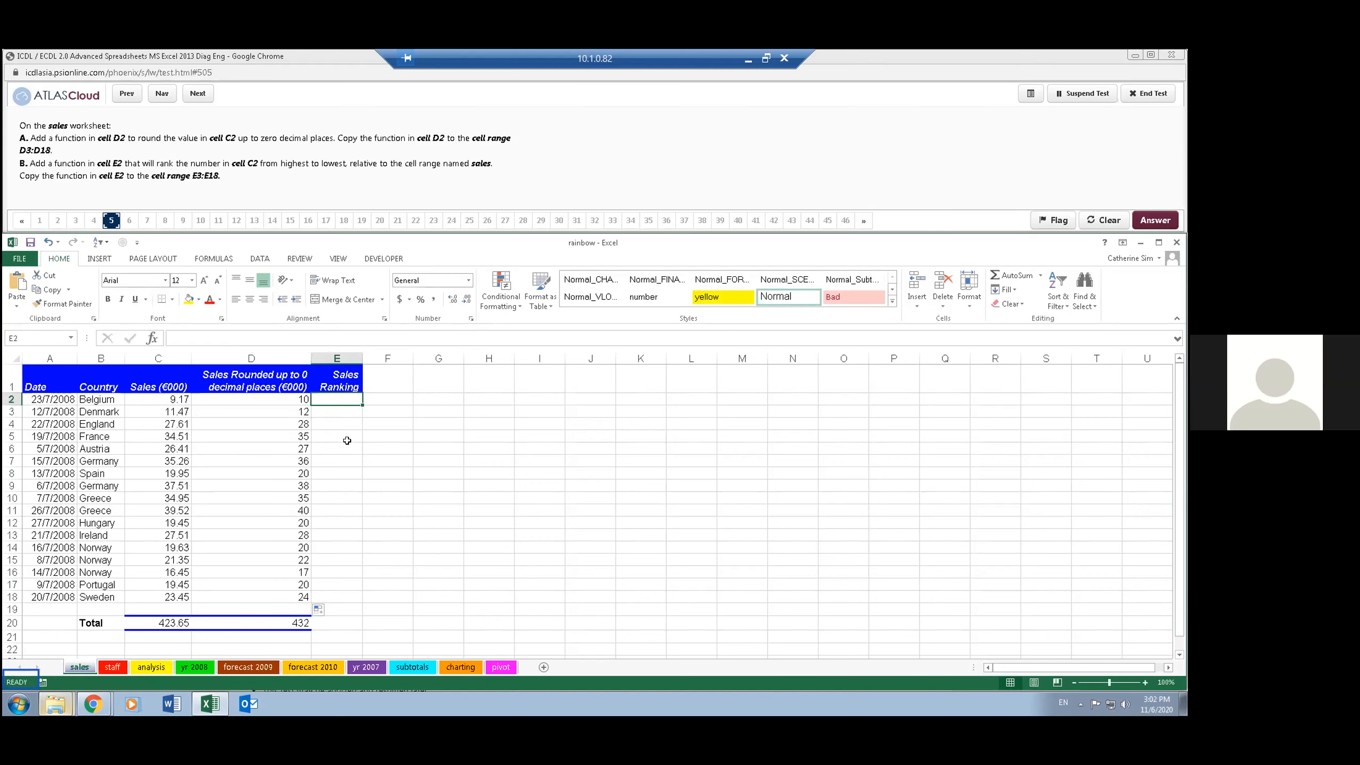
text(=ra)
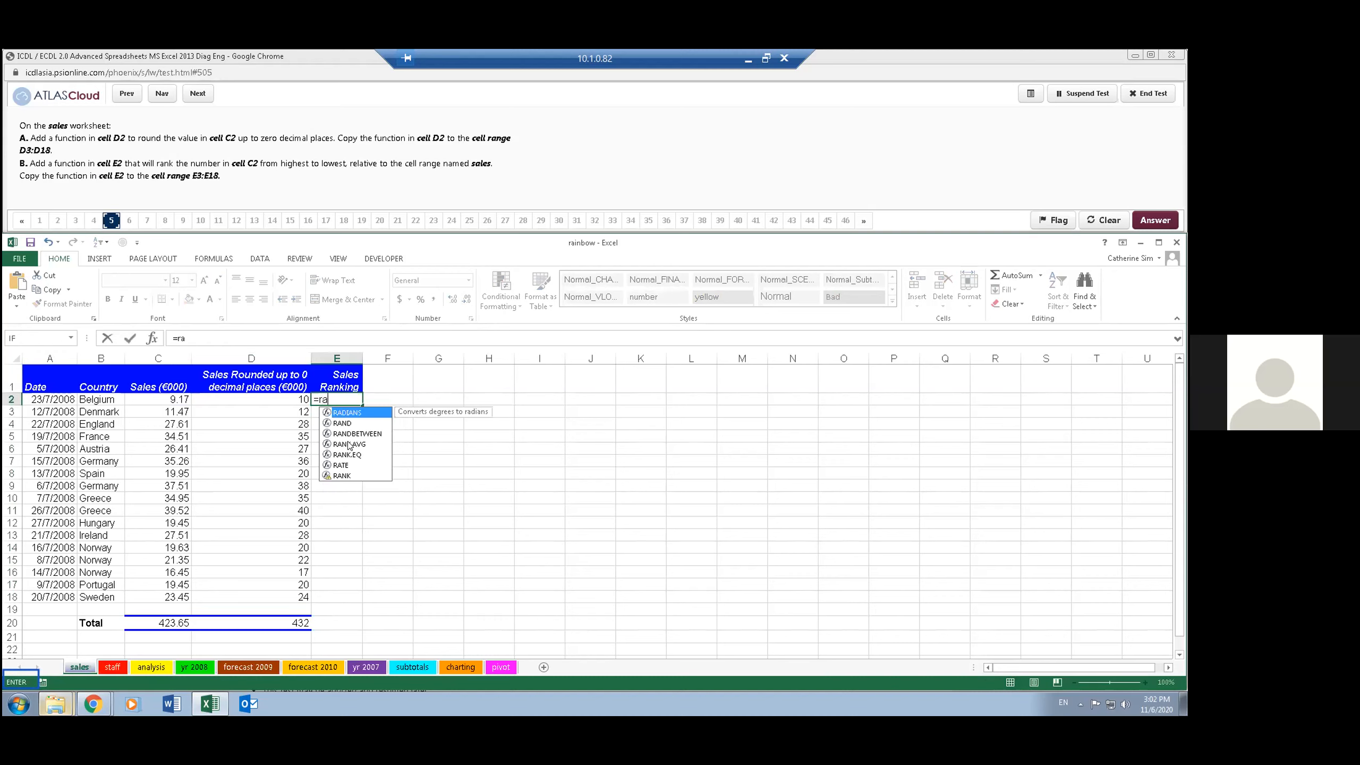
text(nk.eq()
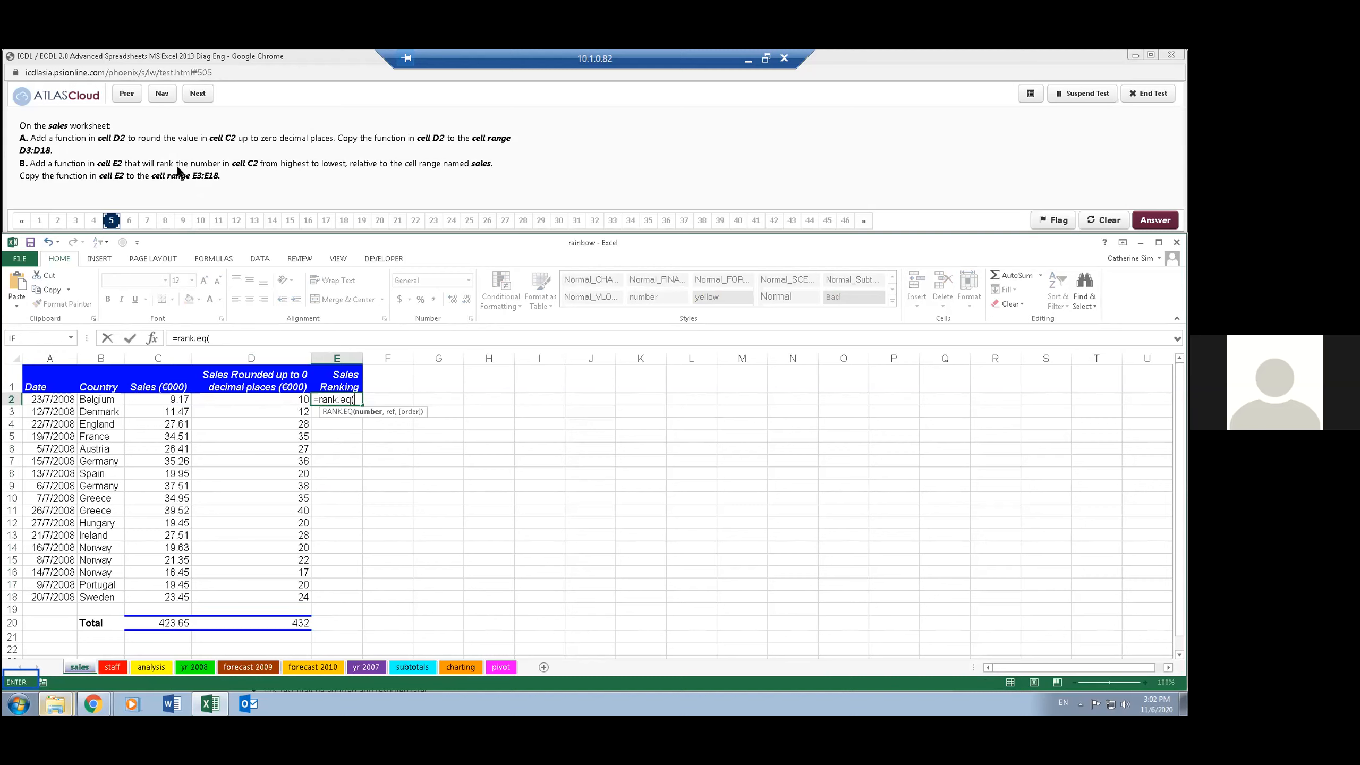
text(c2,)
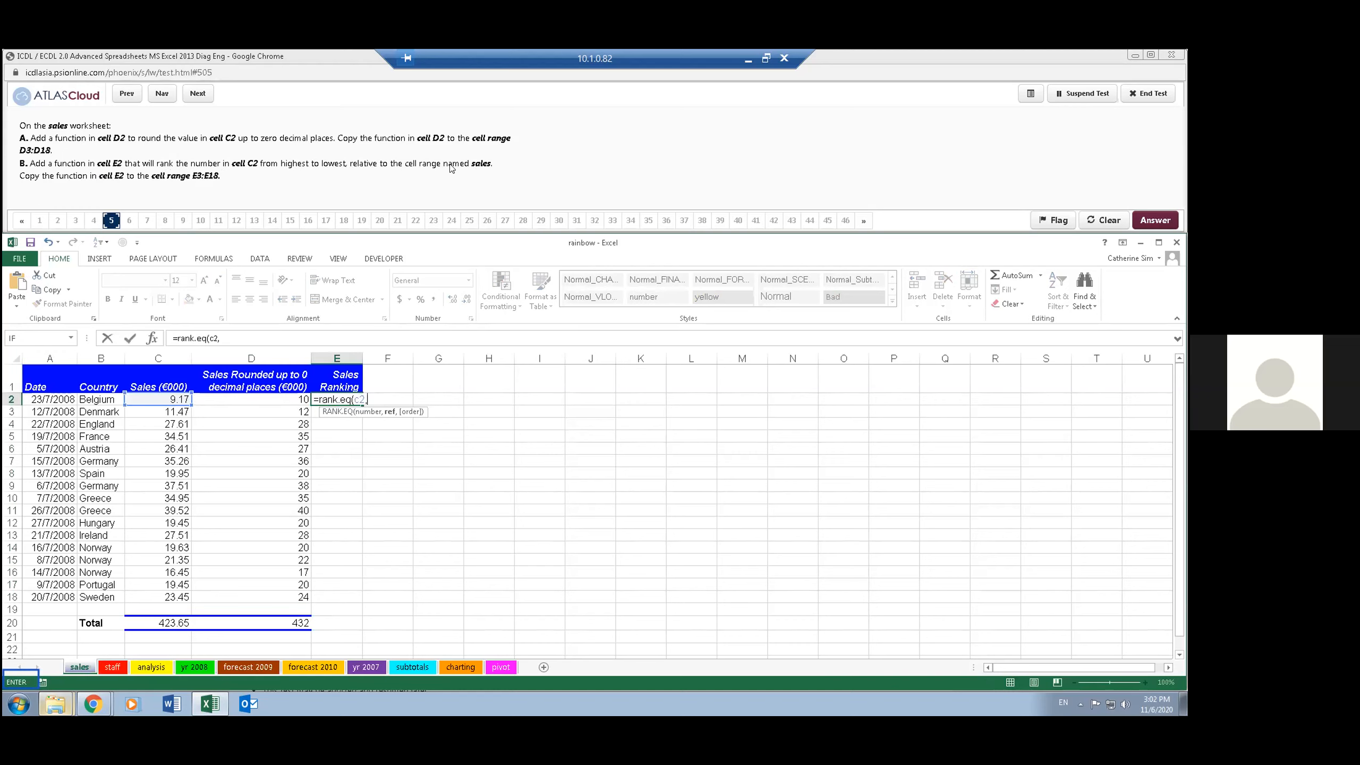
text(sales)
key(Tab)
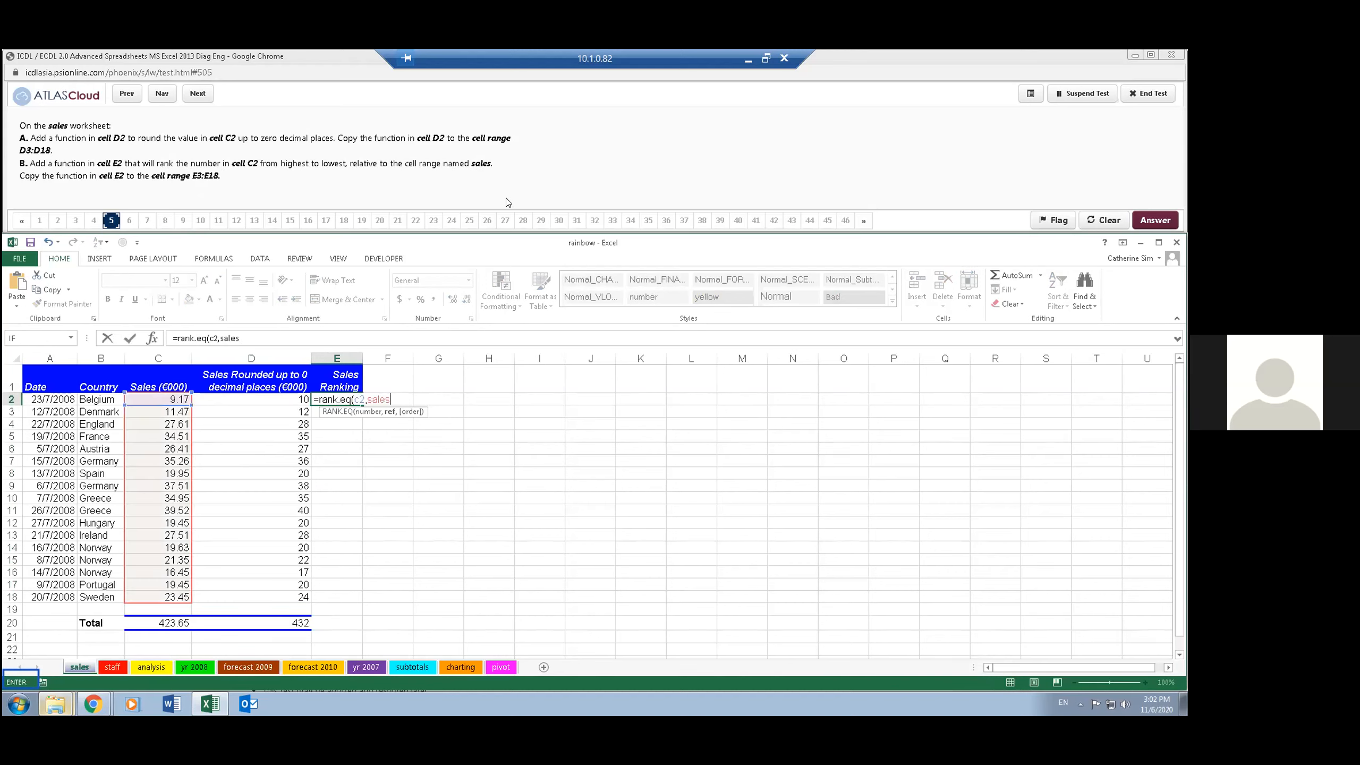
text(,)
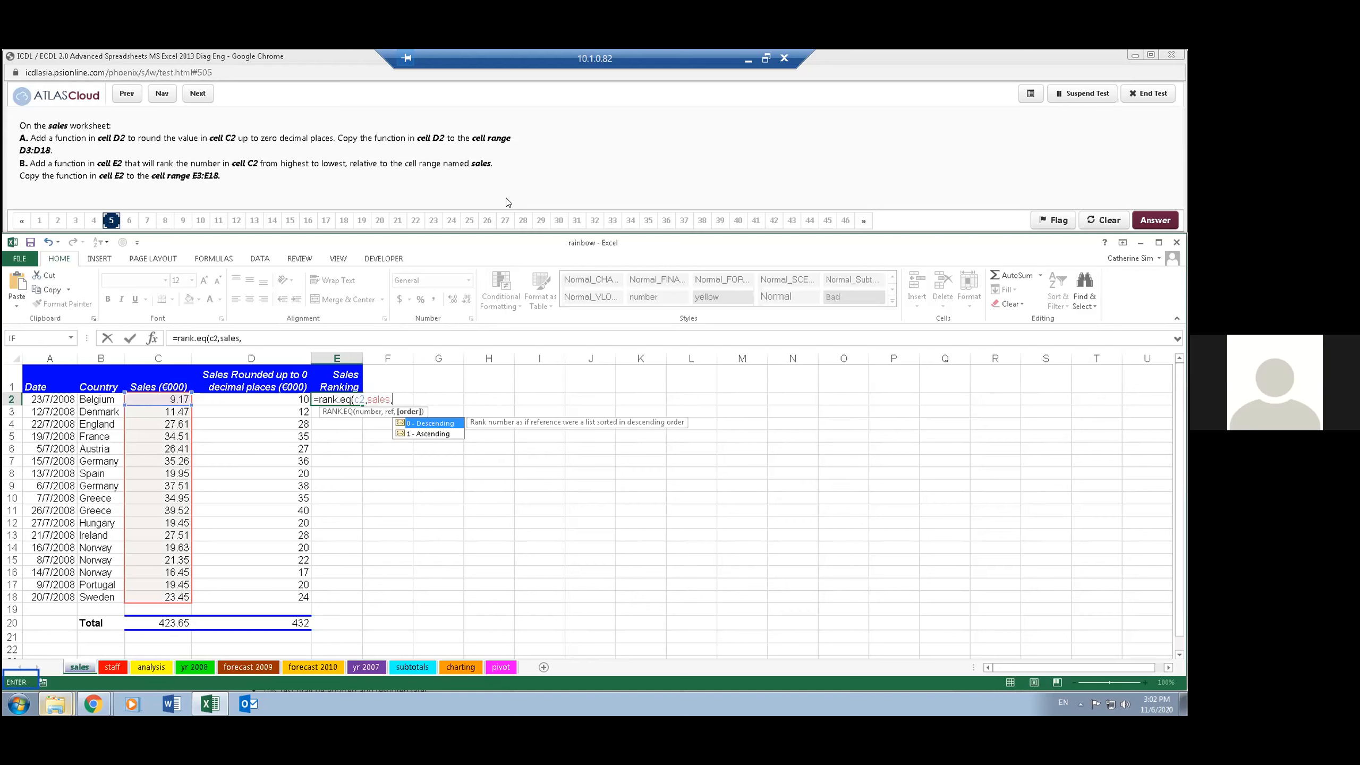
text(0)
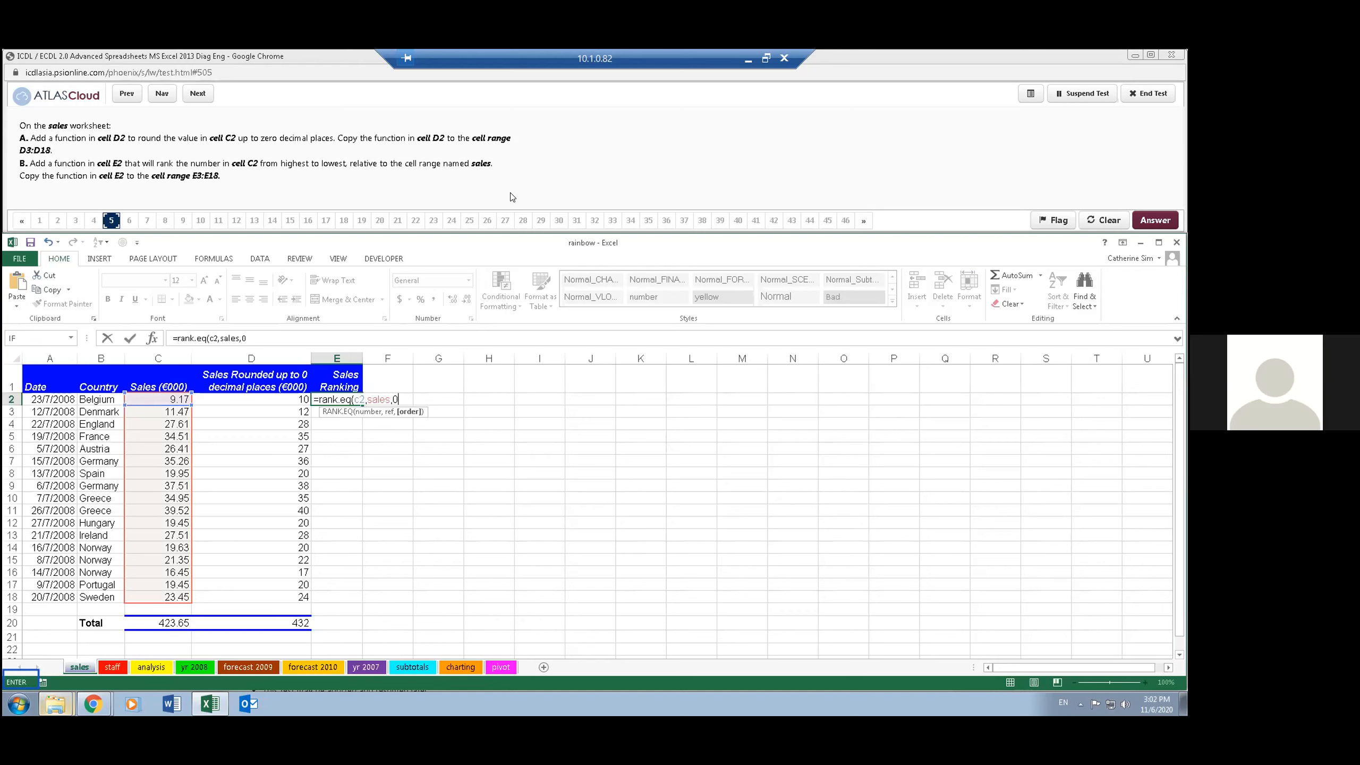
text(,)
key(BackSpace)
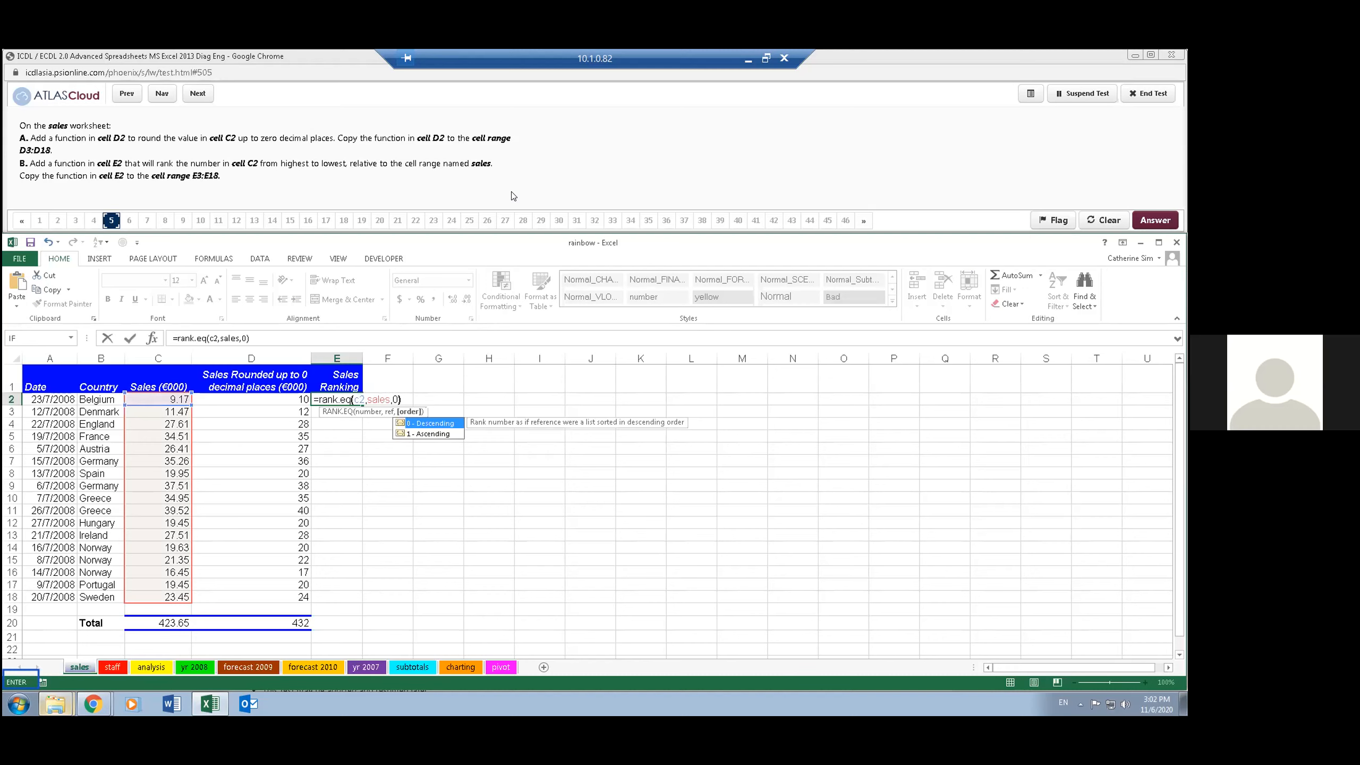
text())
key(Return)
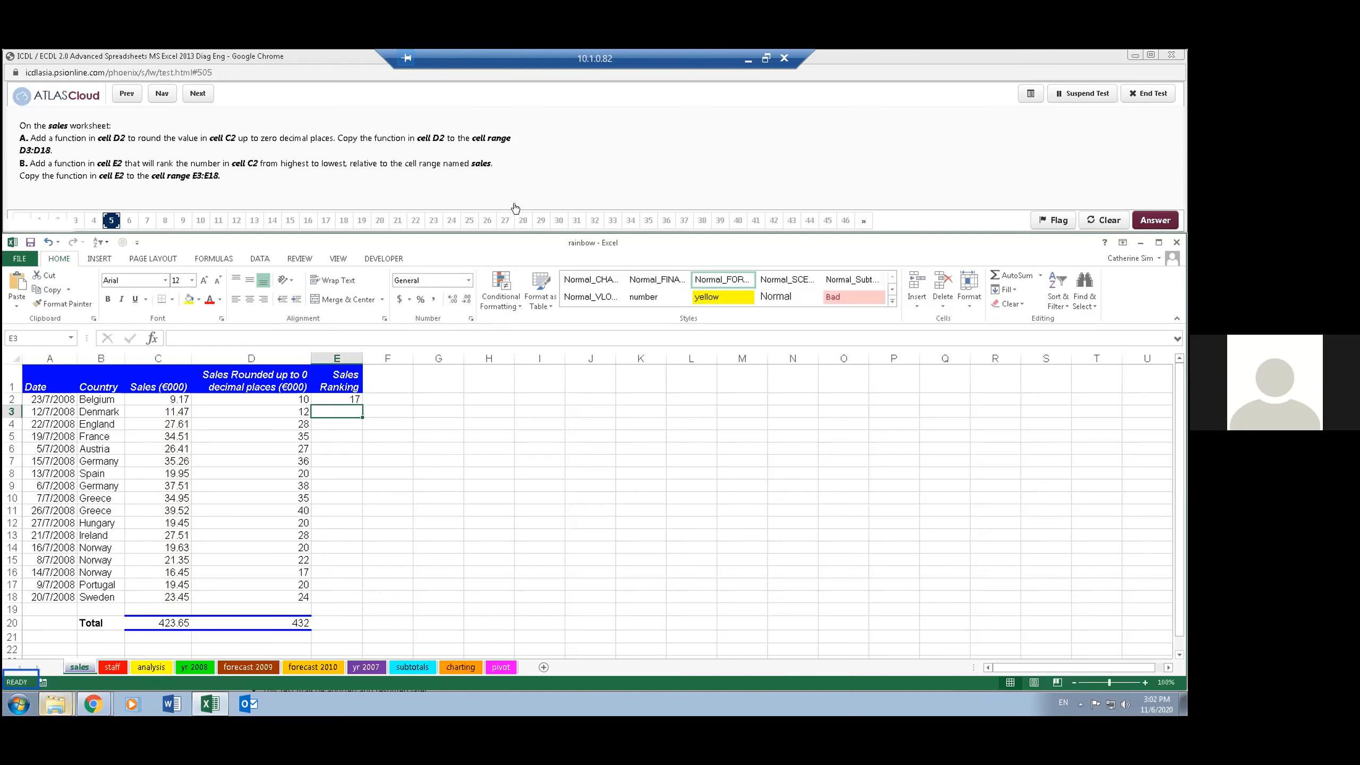
- Copy the ranking function from E2 down to E3:E18 and advance the test to question 6
click(345, 399)
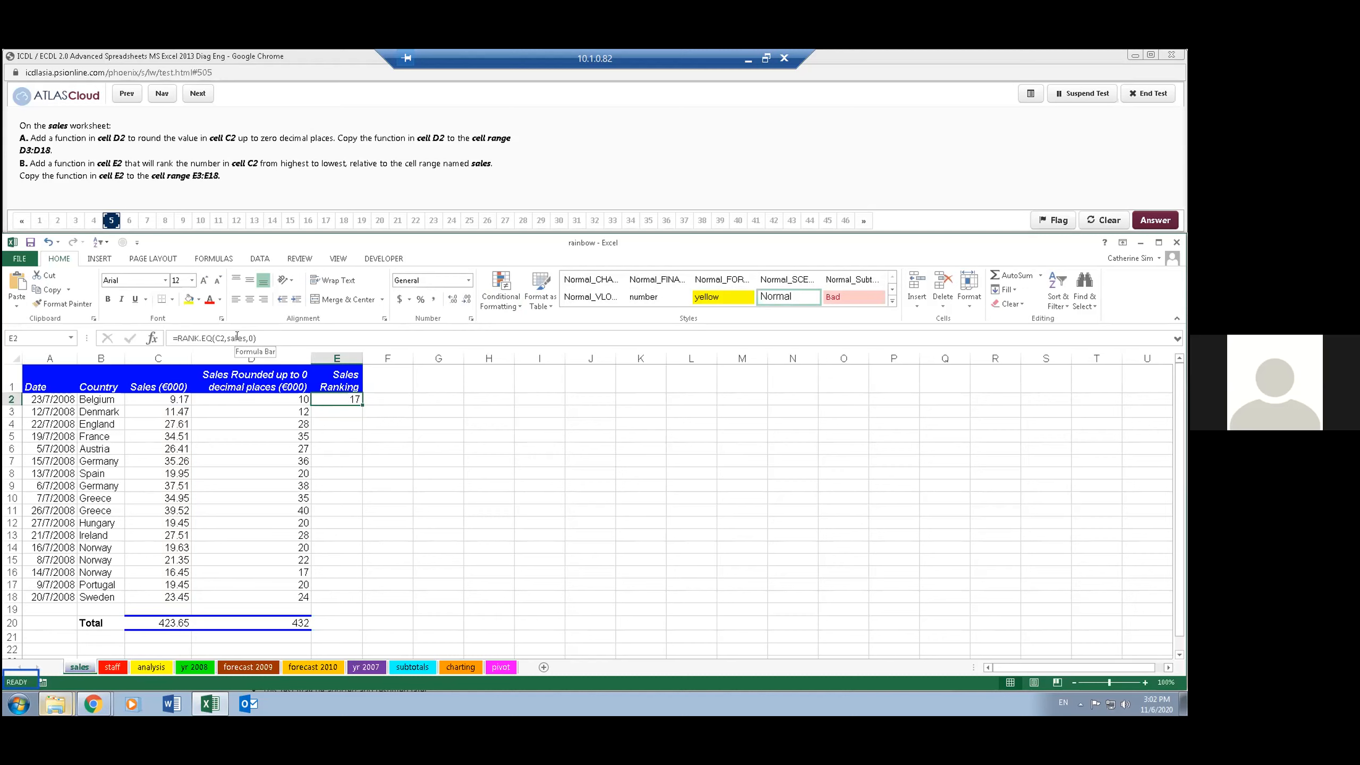
double_click(359, 402)
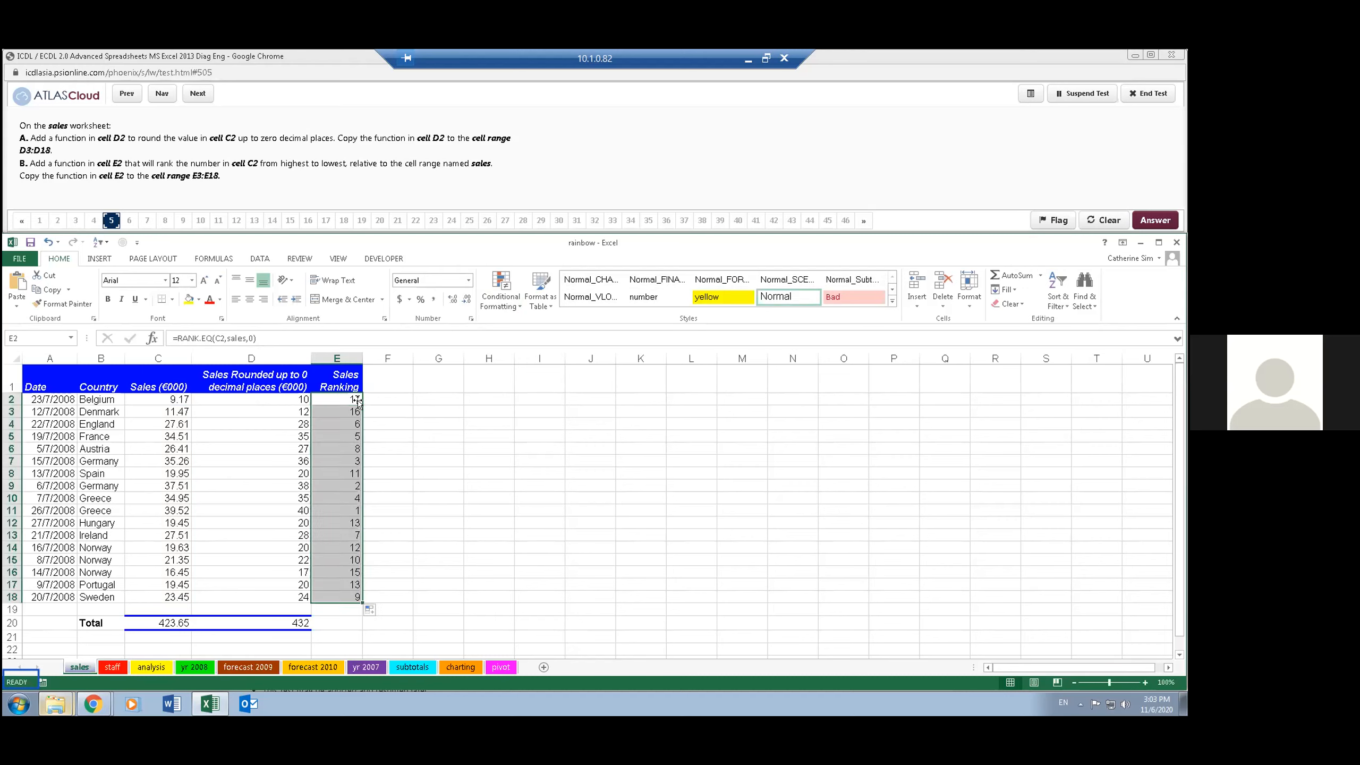
click(412, 495)
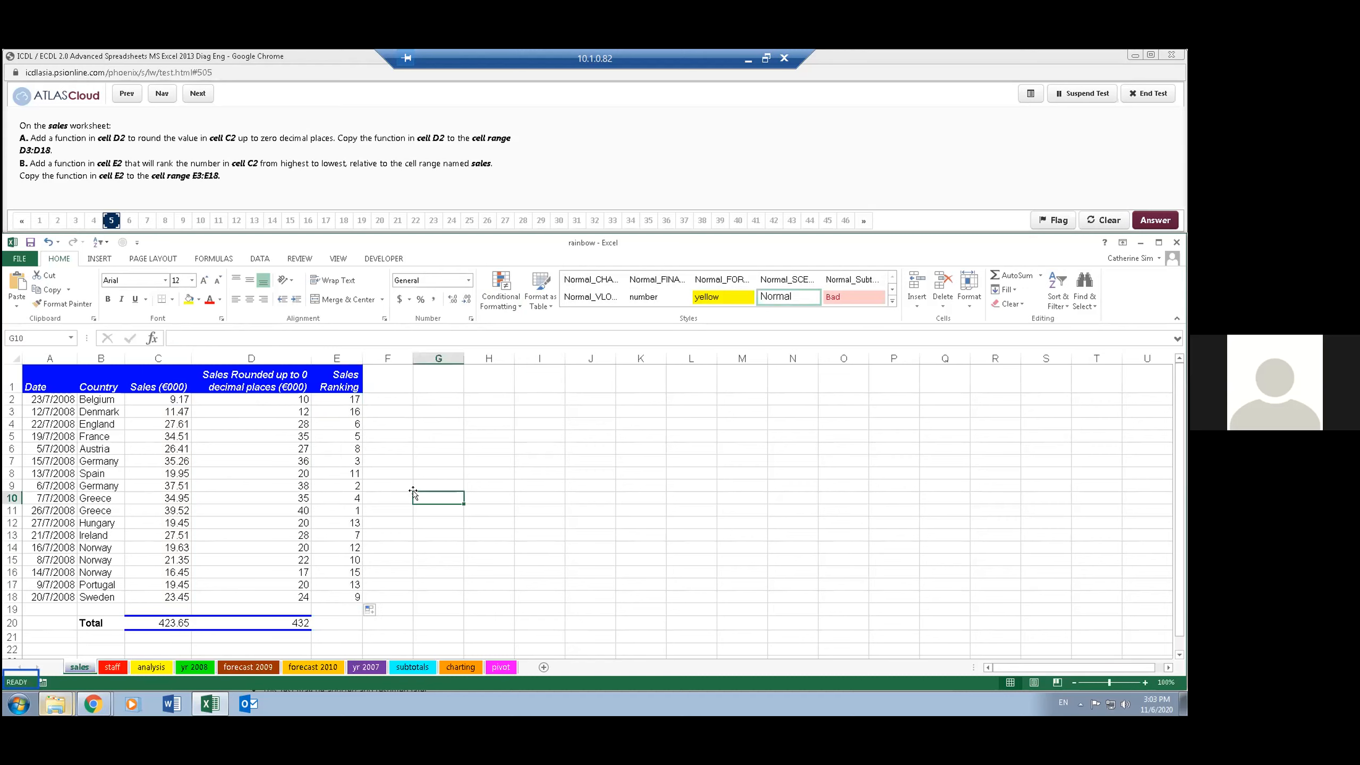
click(340, 481)
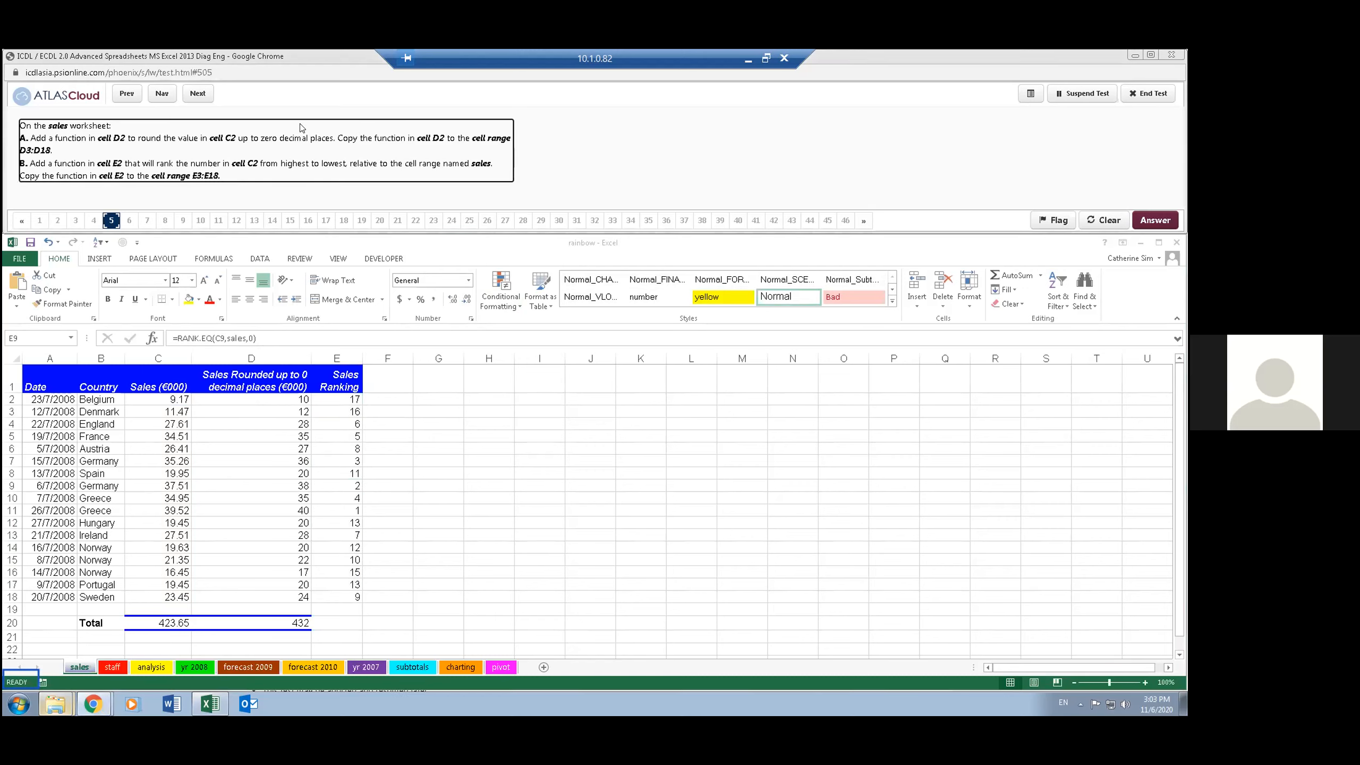
click(199, 94)
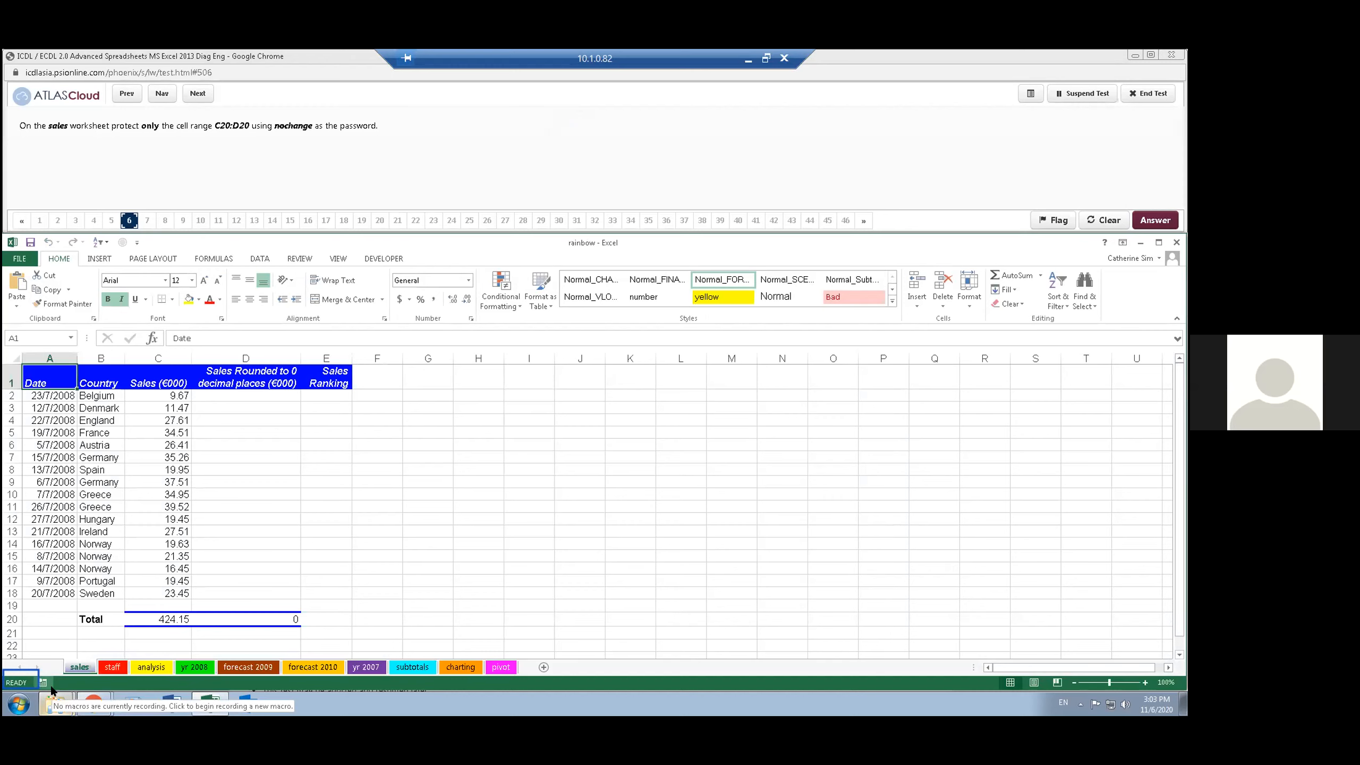
- Select the entire sales worksheet and turn off the Lock Cell setting for all its cells
click(285, 156)
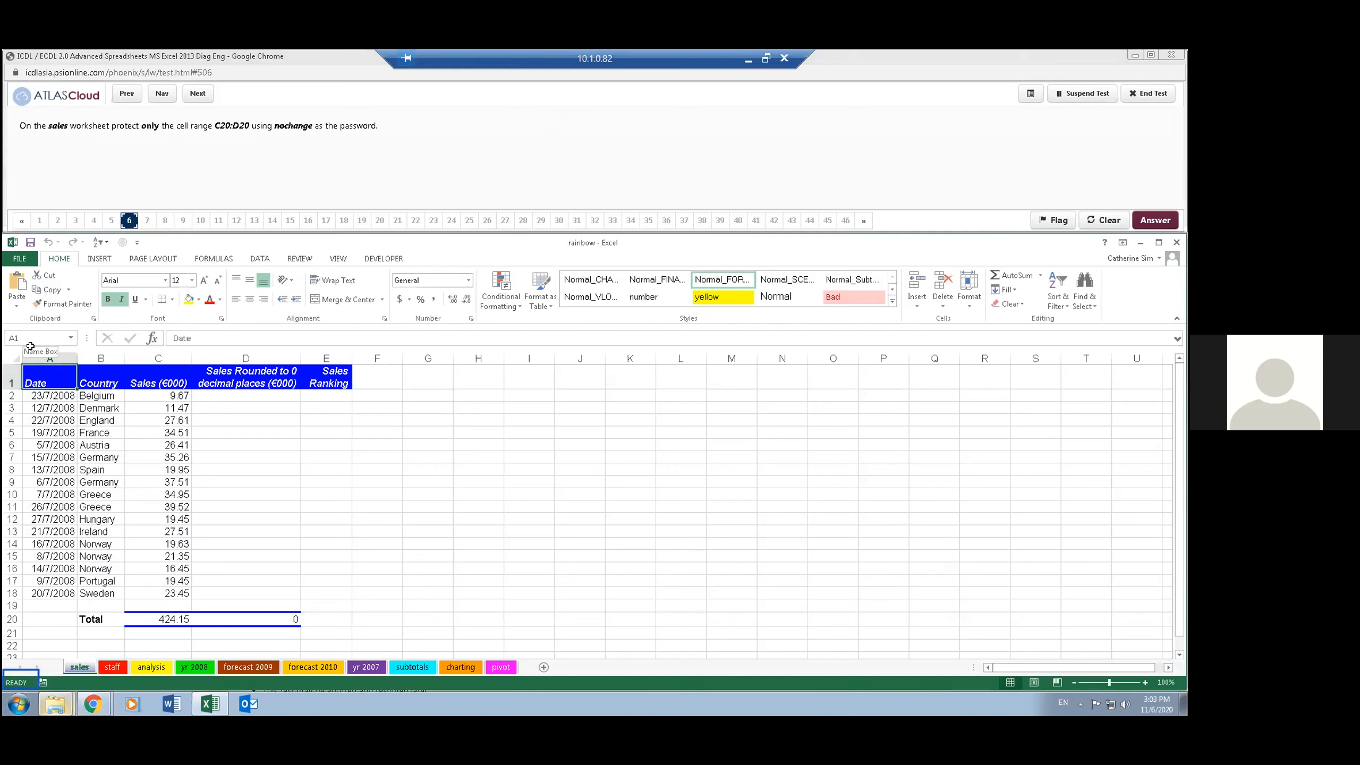
click(11, 357)
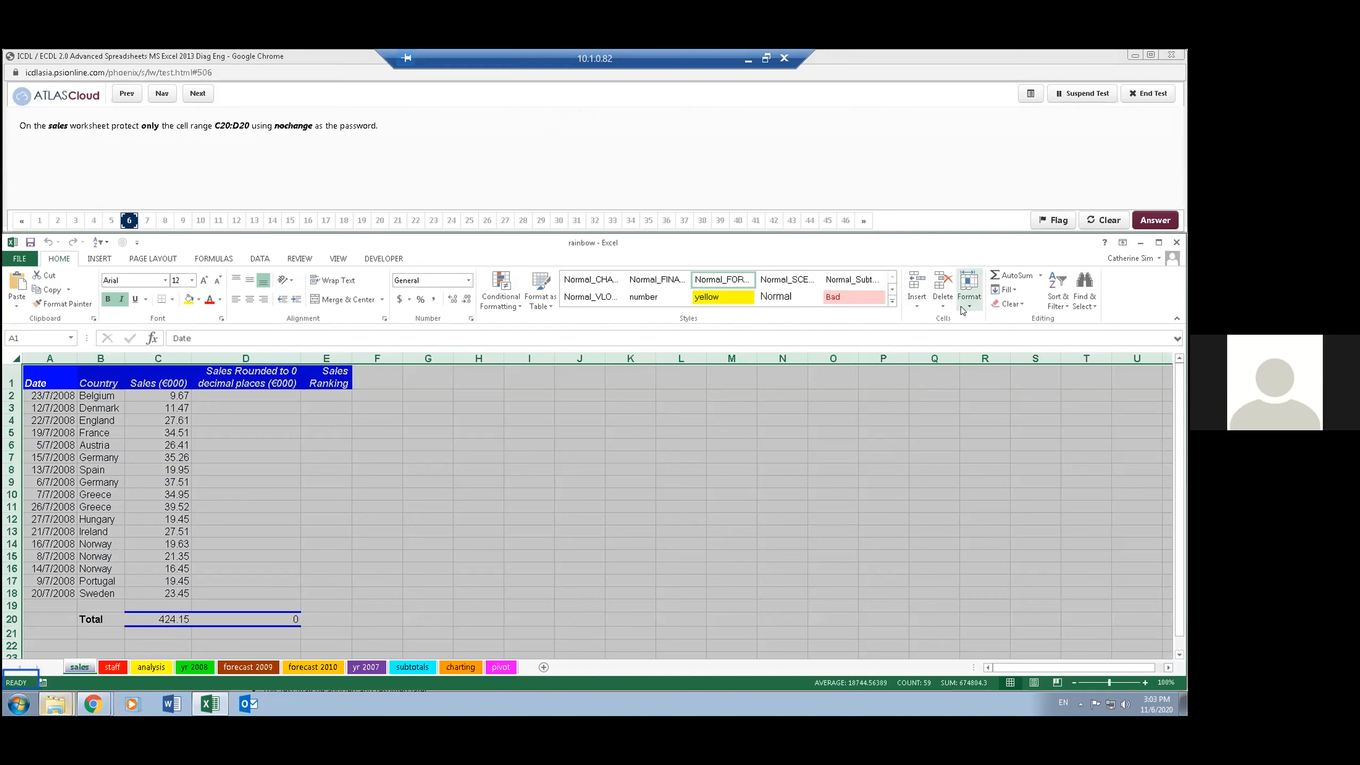
click(965, 304)
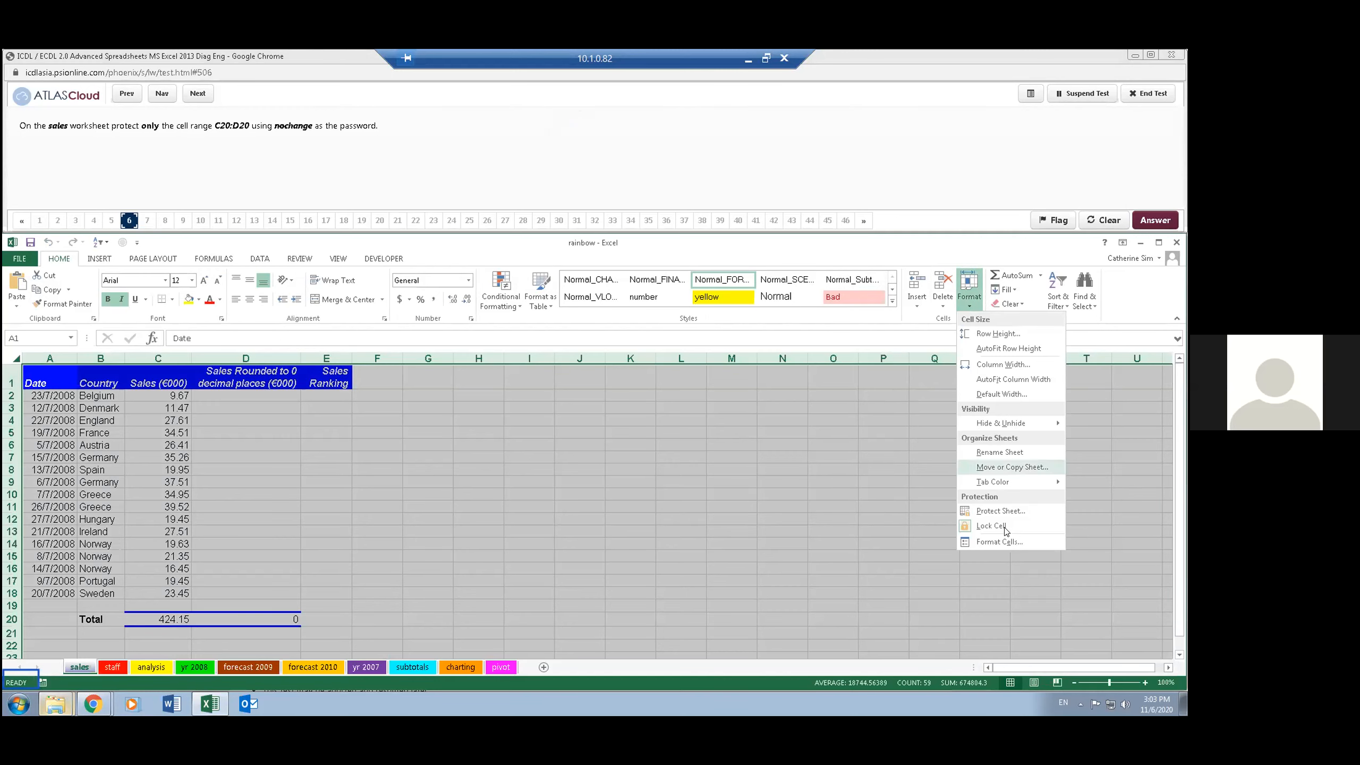
click(997, 524)
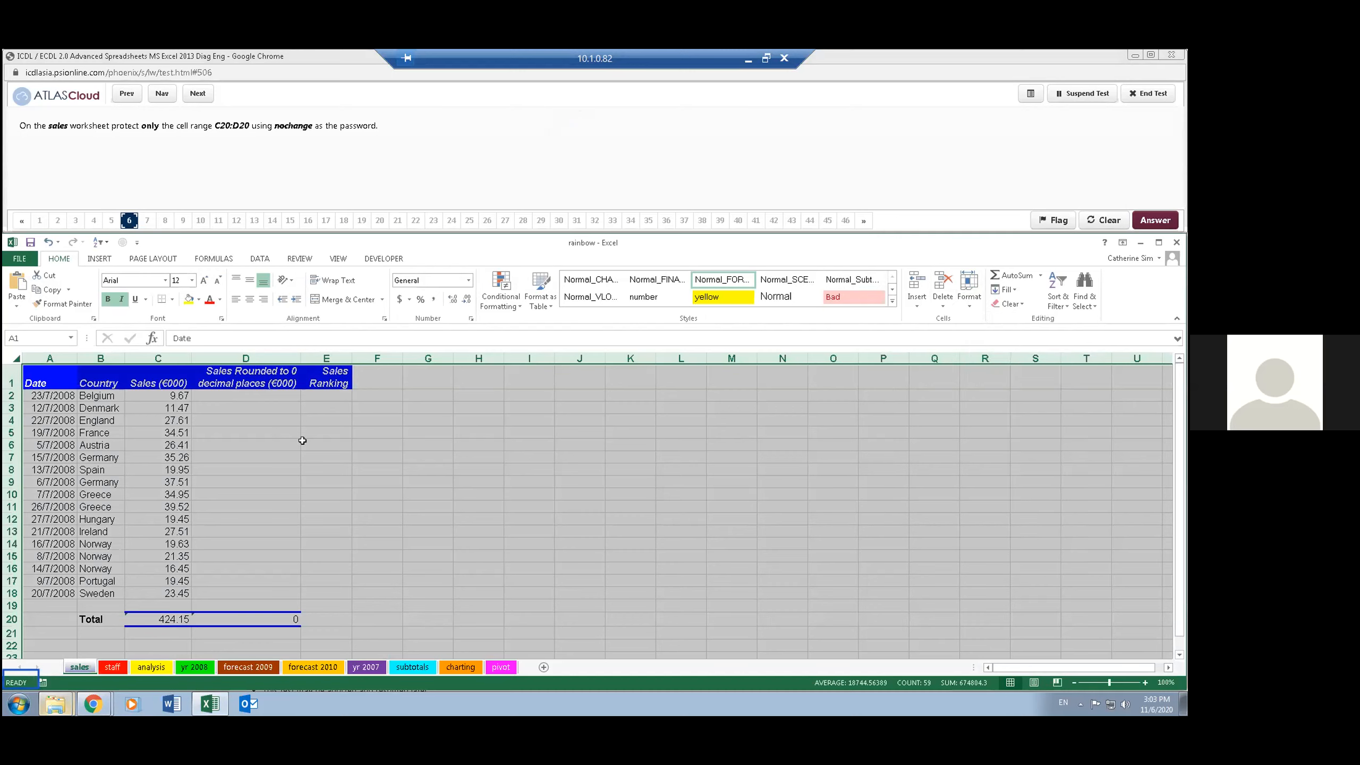
- Select the range C20:D20 on the sales worksheet and turn on Lock Cell for it
click(28, 336)
text(c20:d20)
key(Return)
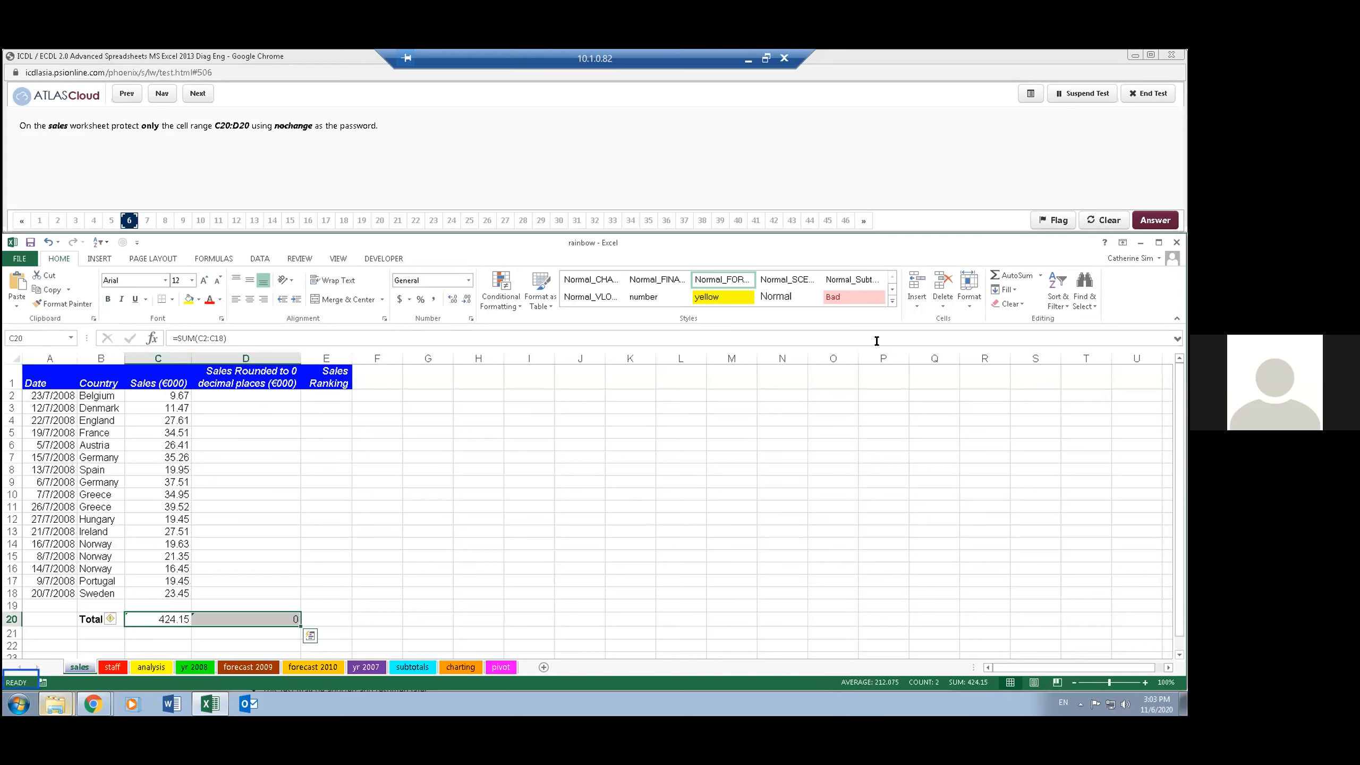
click(968, 301)
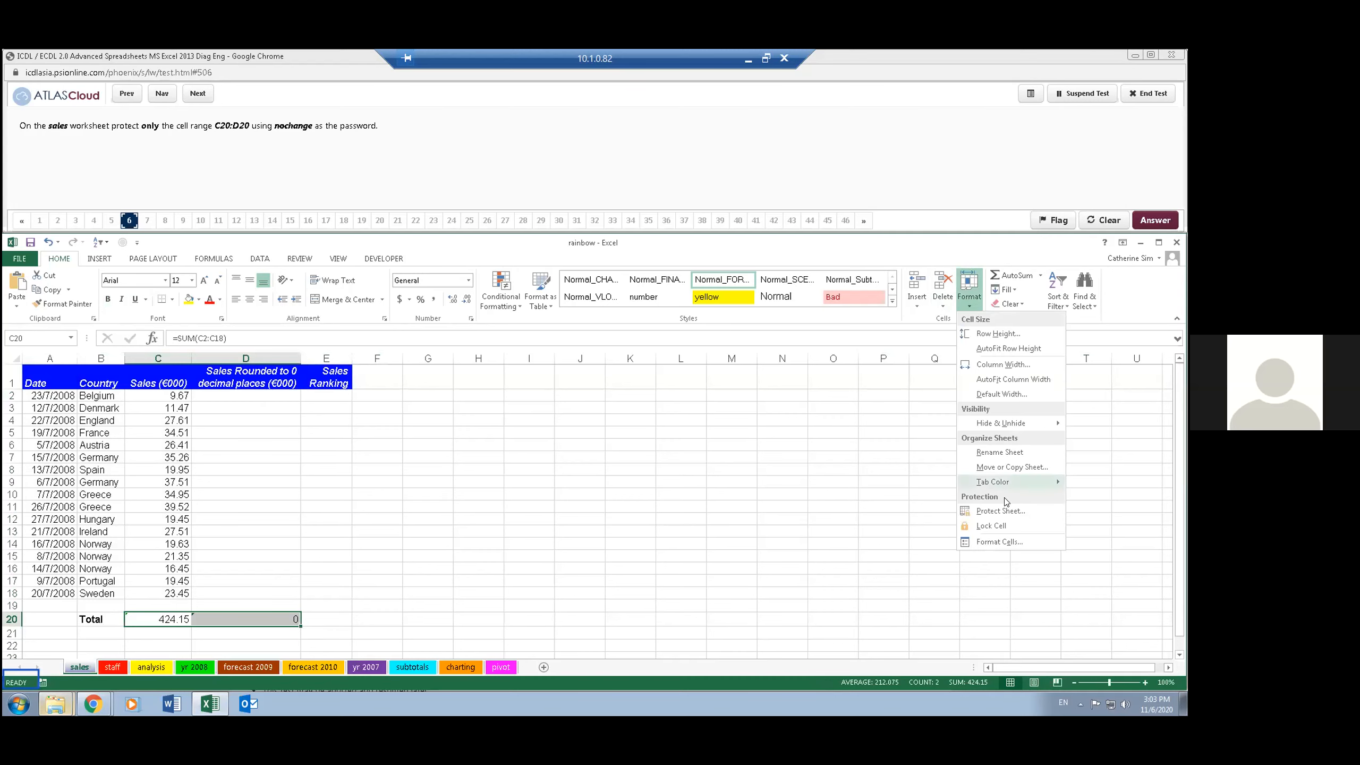
click(994, 524)
click(970, 301)
click(970, 302)
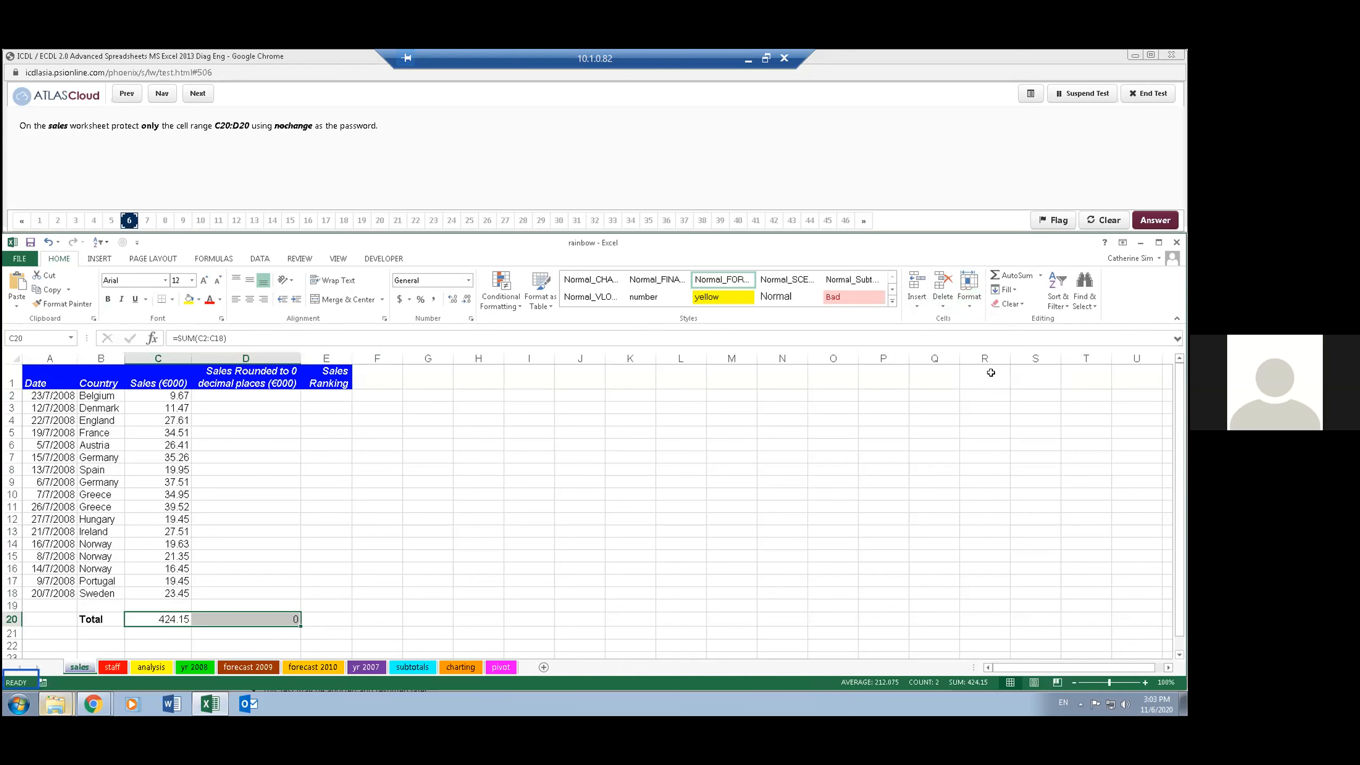
- Protect the sales sheet with the password given in the question, entering it again to confirm
click(969, 292)
click(1010, 509)
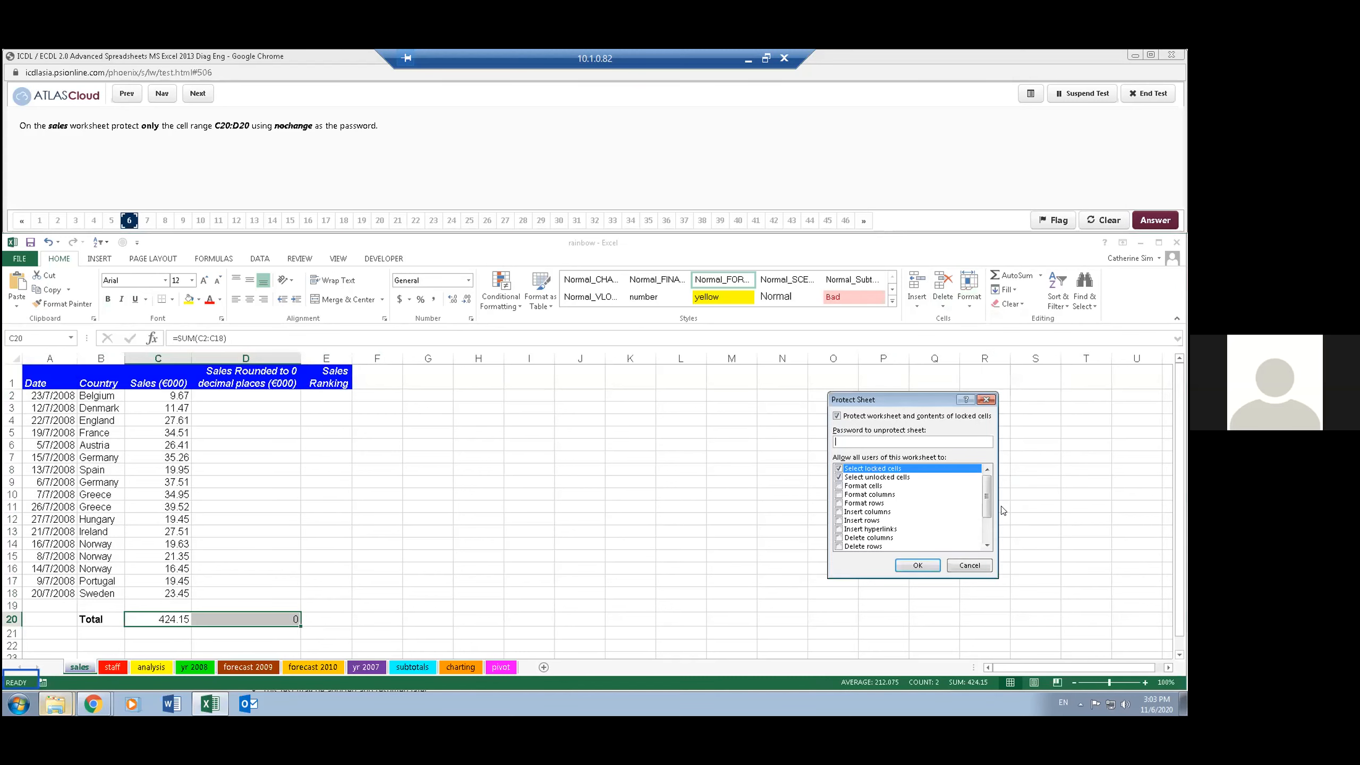
text(nochange)
key(Return)
text(nochange)
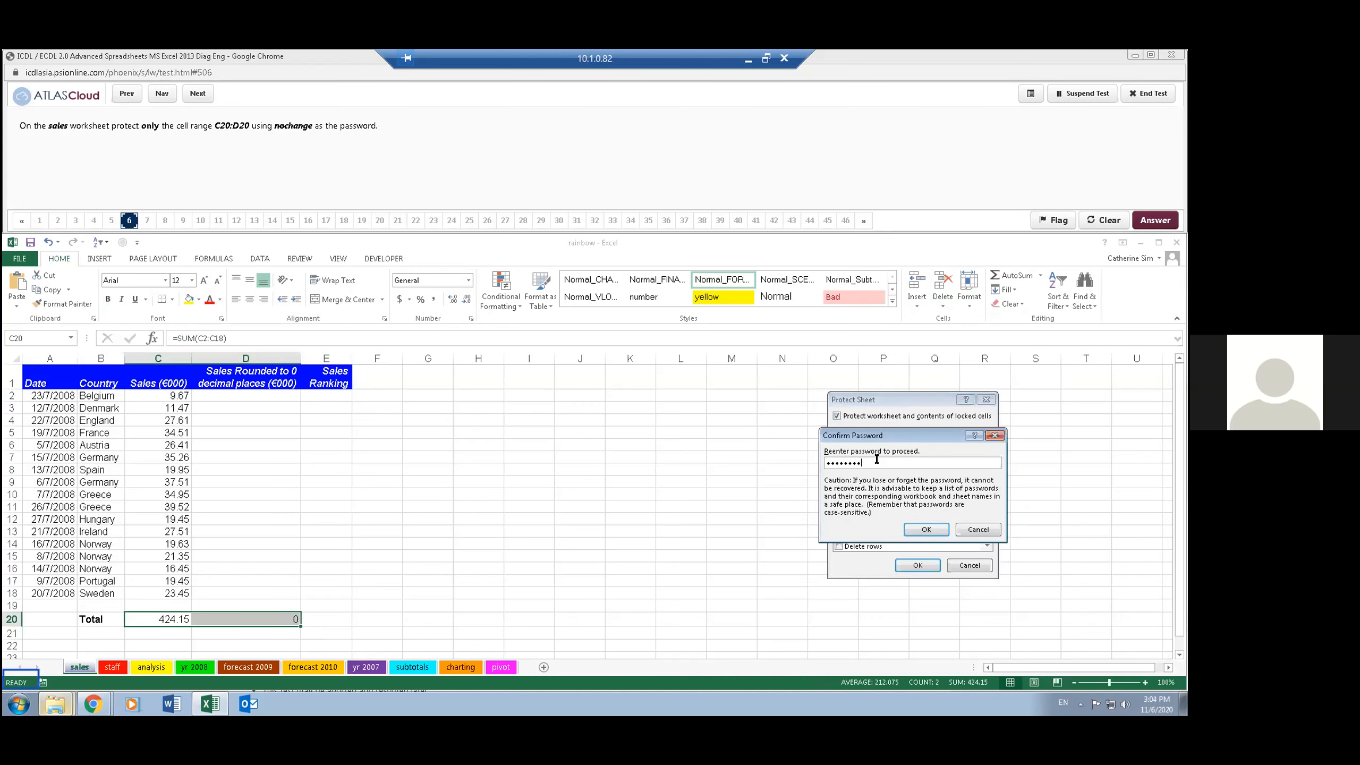
key(Return)
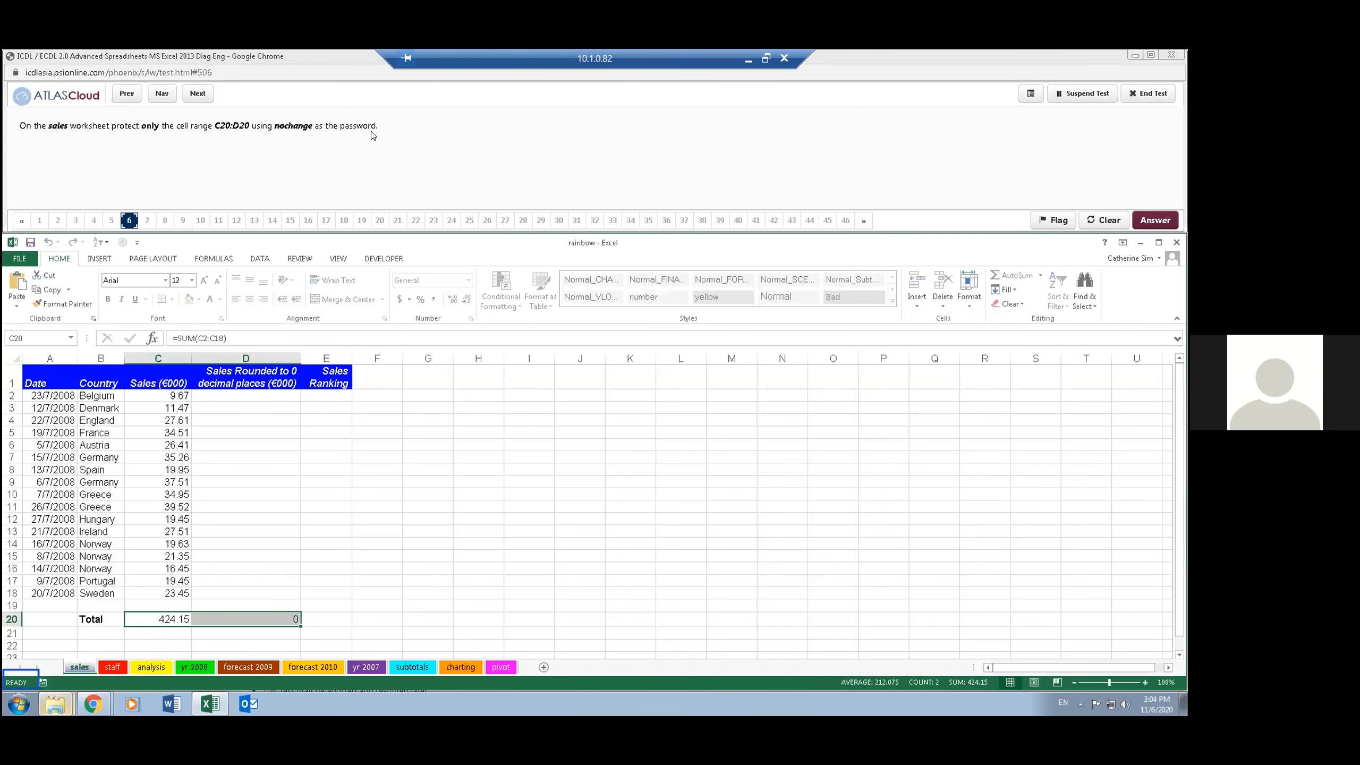
- Test the sheet protection by entering sd in the unlocked cell F4 and clearing it again
click(410, 150)
click(326, 435)
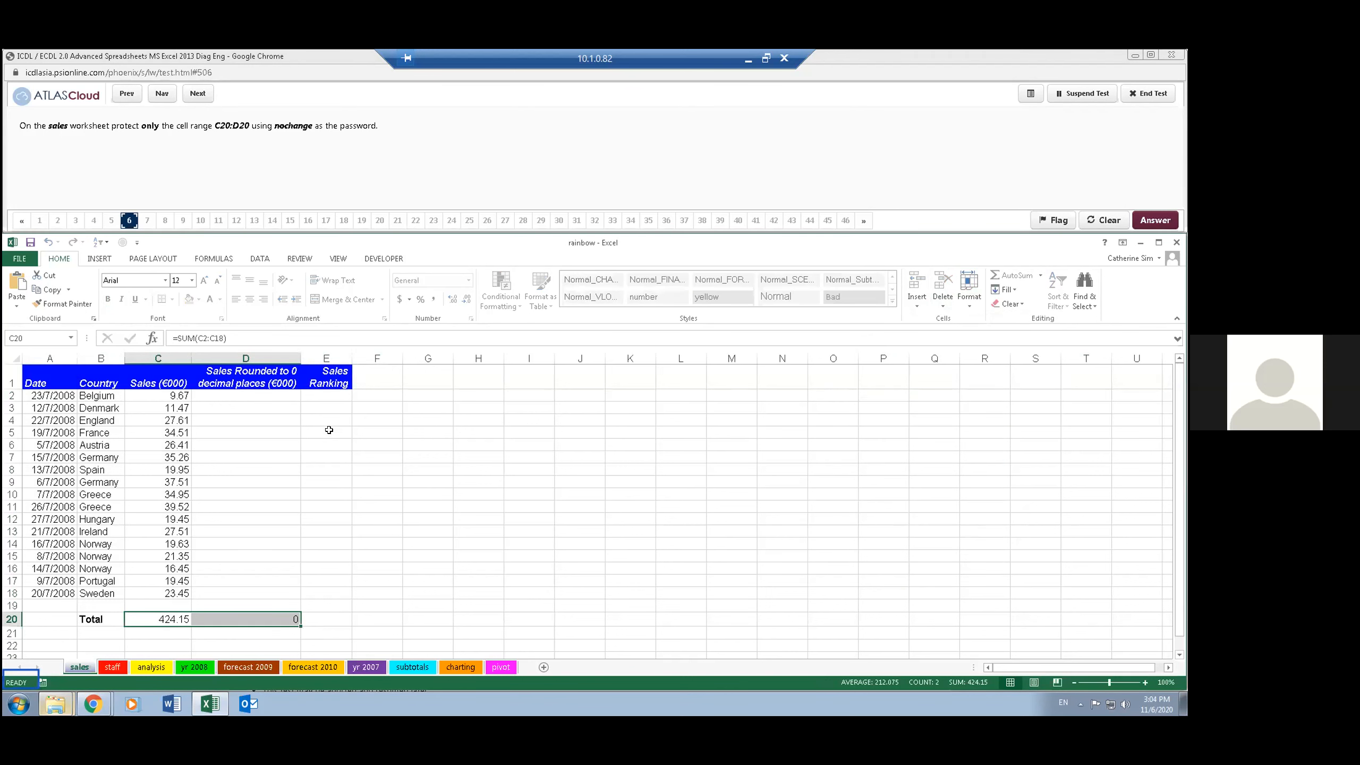
click(369, 420)
text(sd)
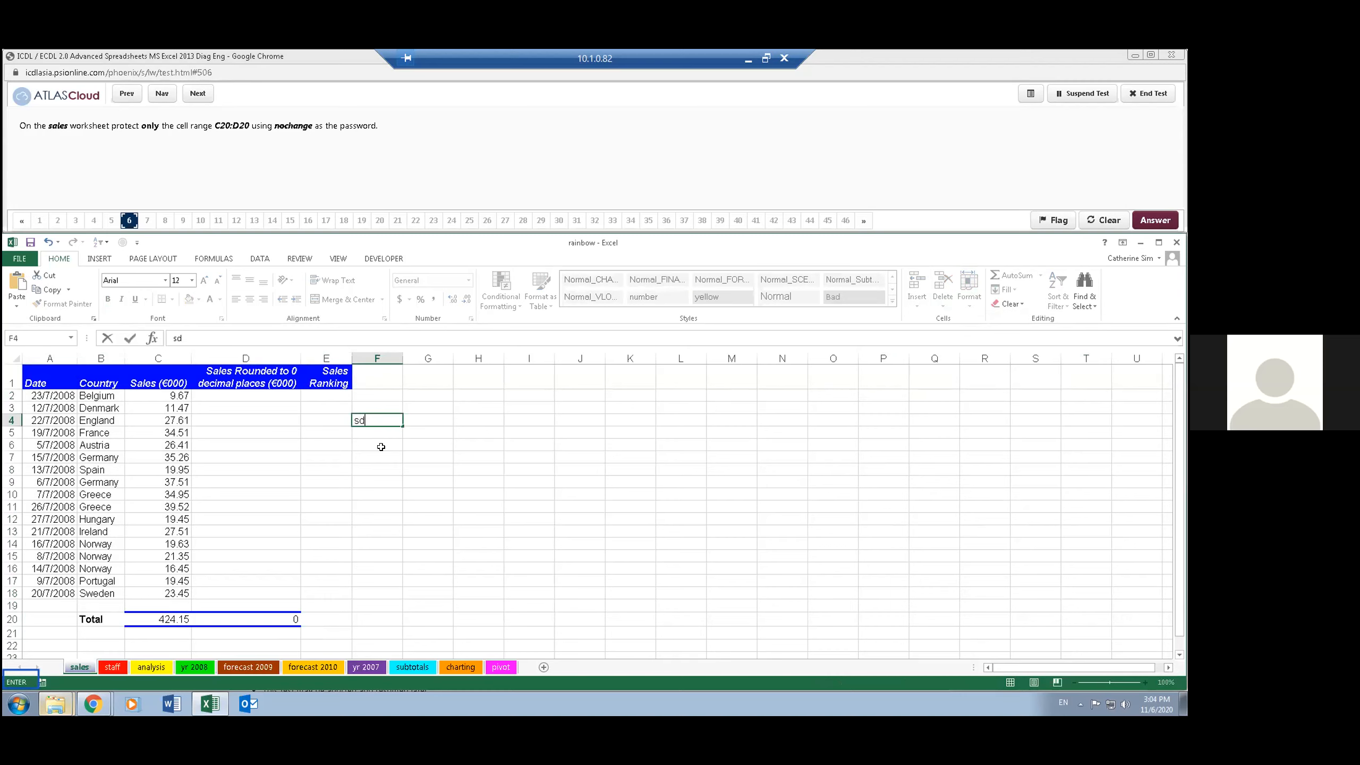
click(385, 451)
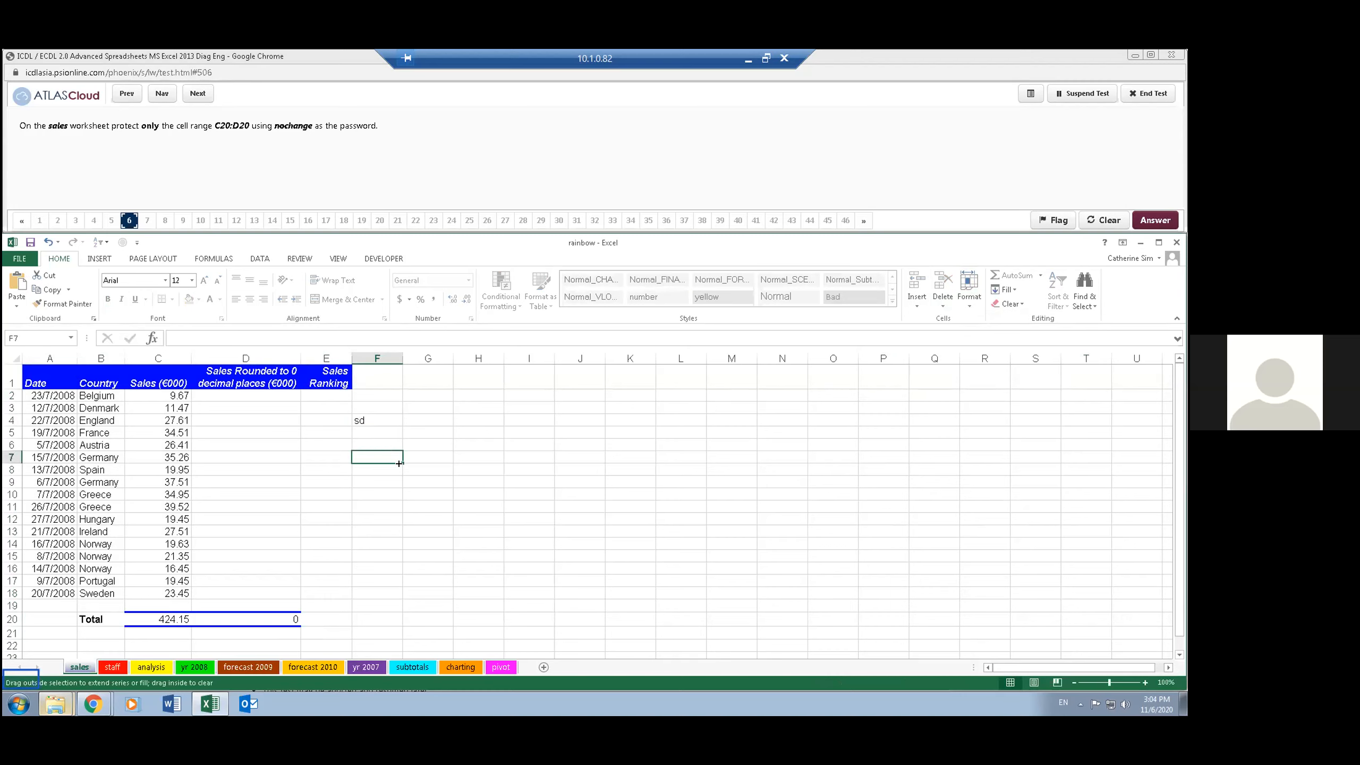
click(357, 493)
click(366, 419)
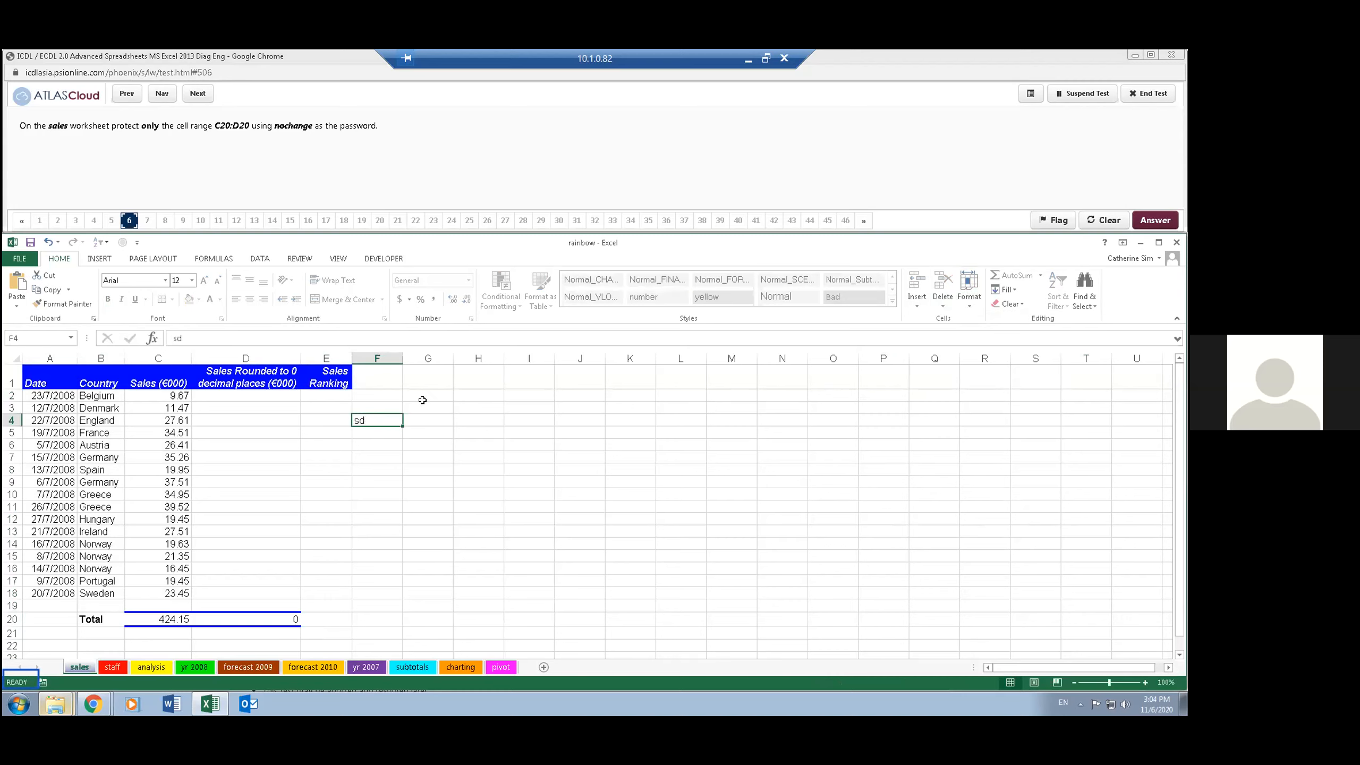
click(595, 408)
click(316, 168)
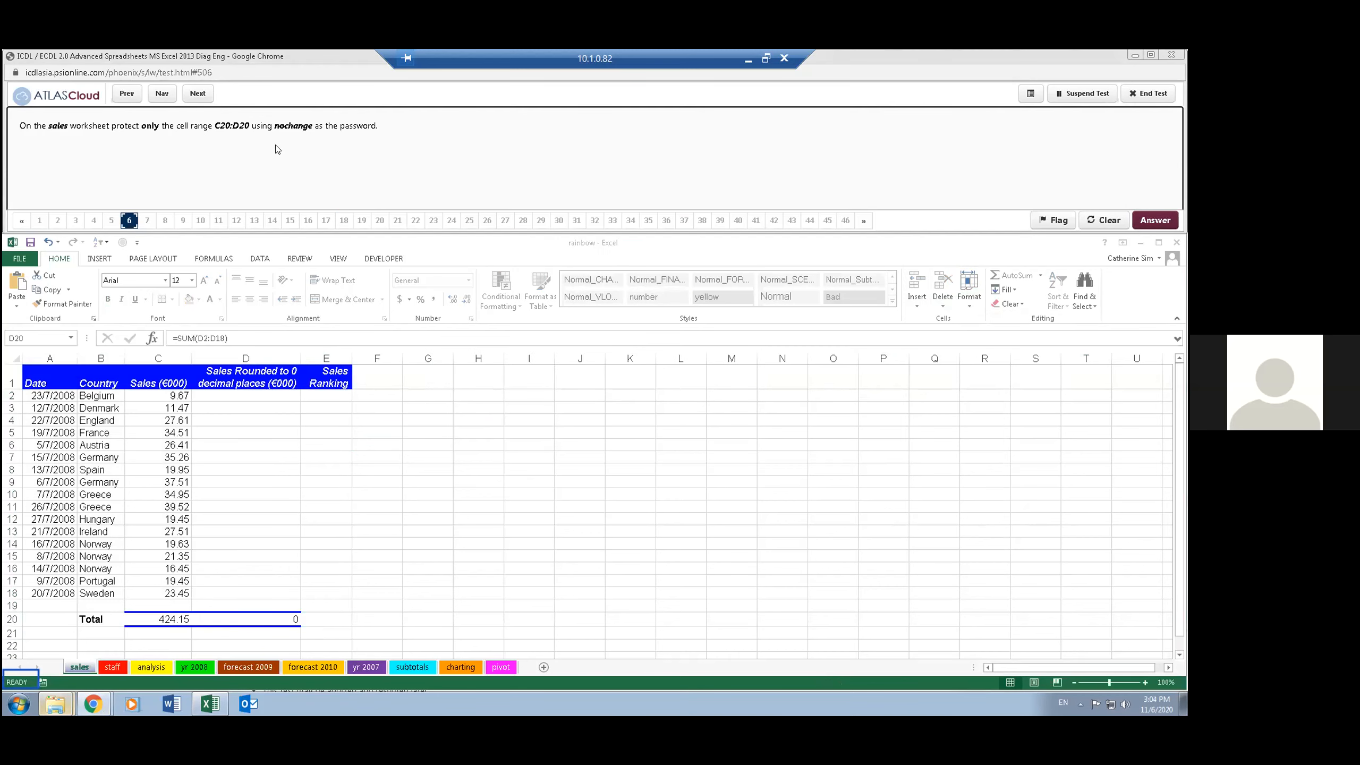
- Advance the test to question 7 and start specifying a cell range to select on the staff worksheet
click(193, 96)
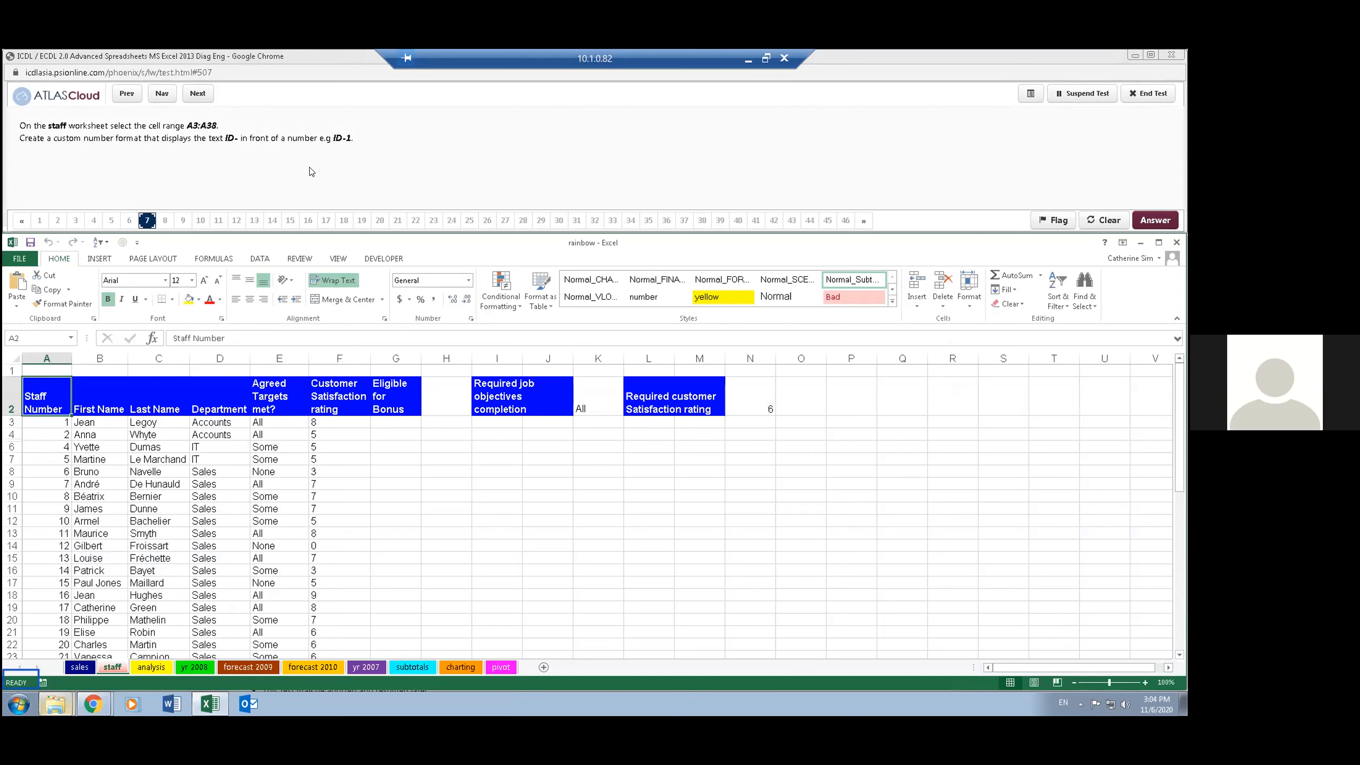
click(30, 336)
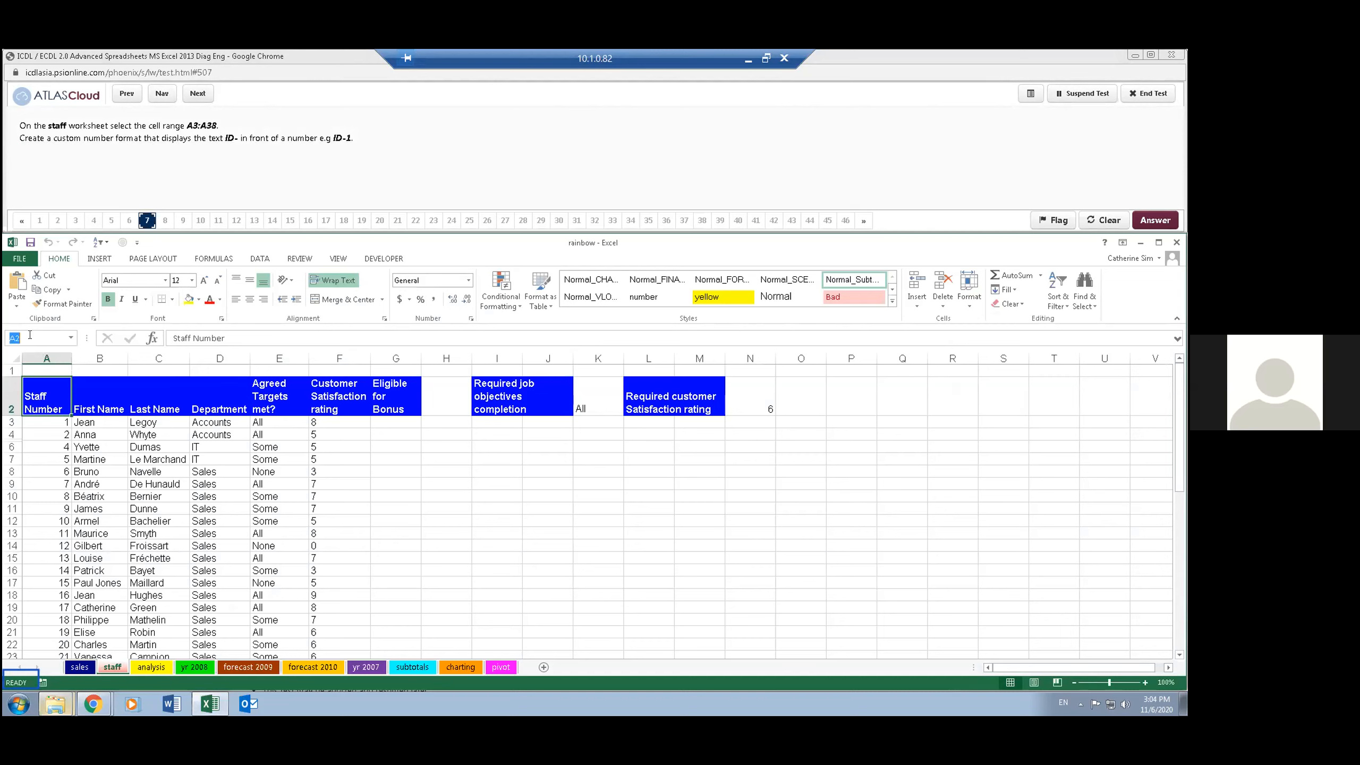
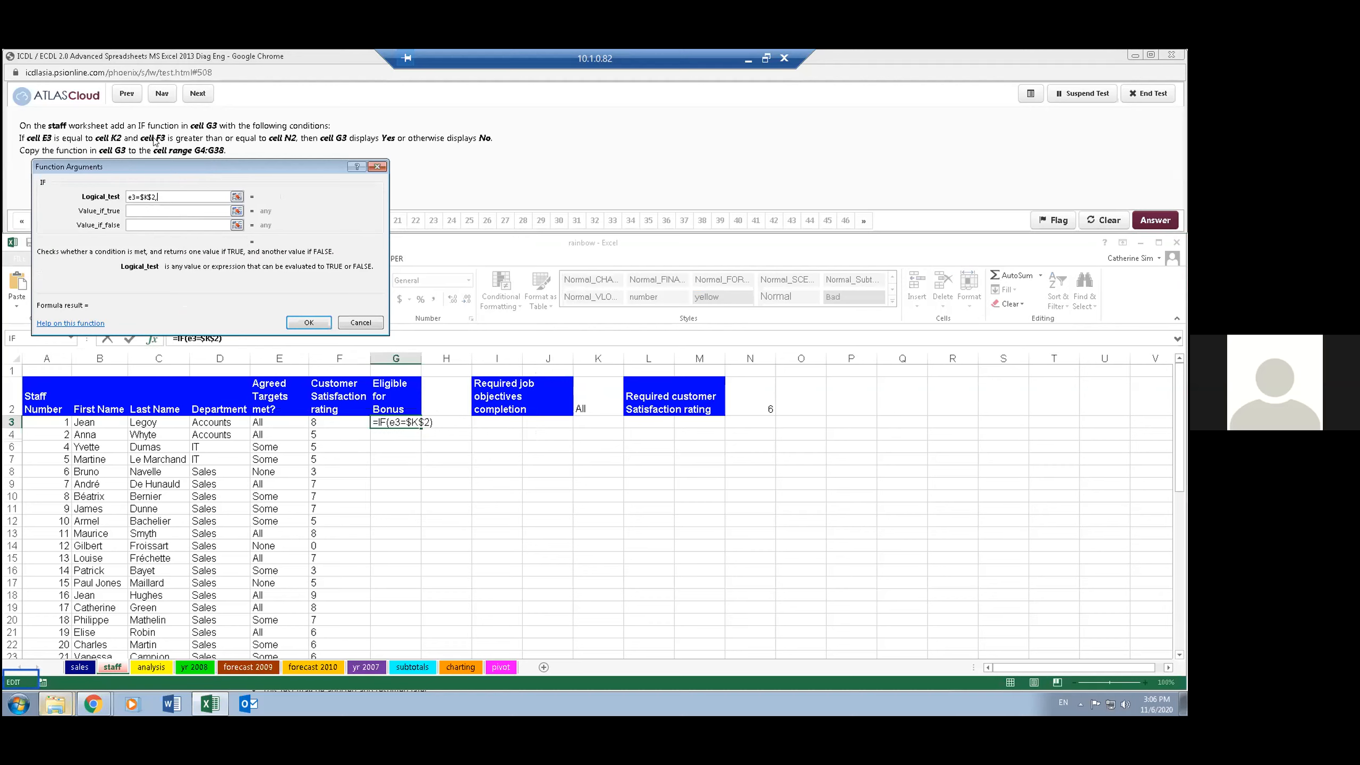
- Complete the IF function's logical test in G3 as AND(E3=$K$2,F3>=$N$2), using absolute references for K2 and N2
text(f3>=N2)
key(F4)
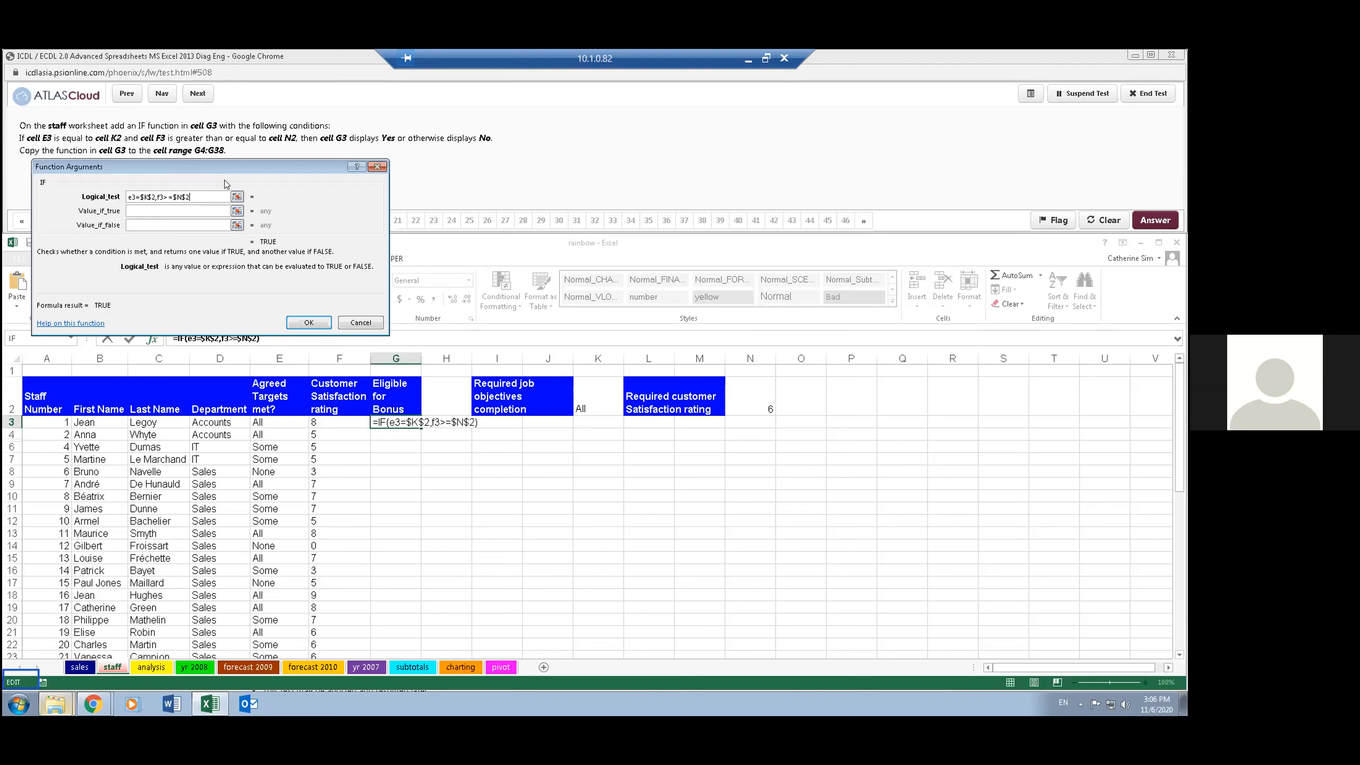
key(Home)
text(and()
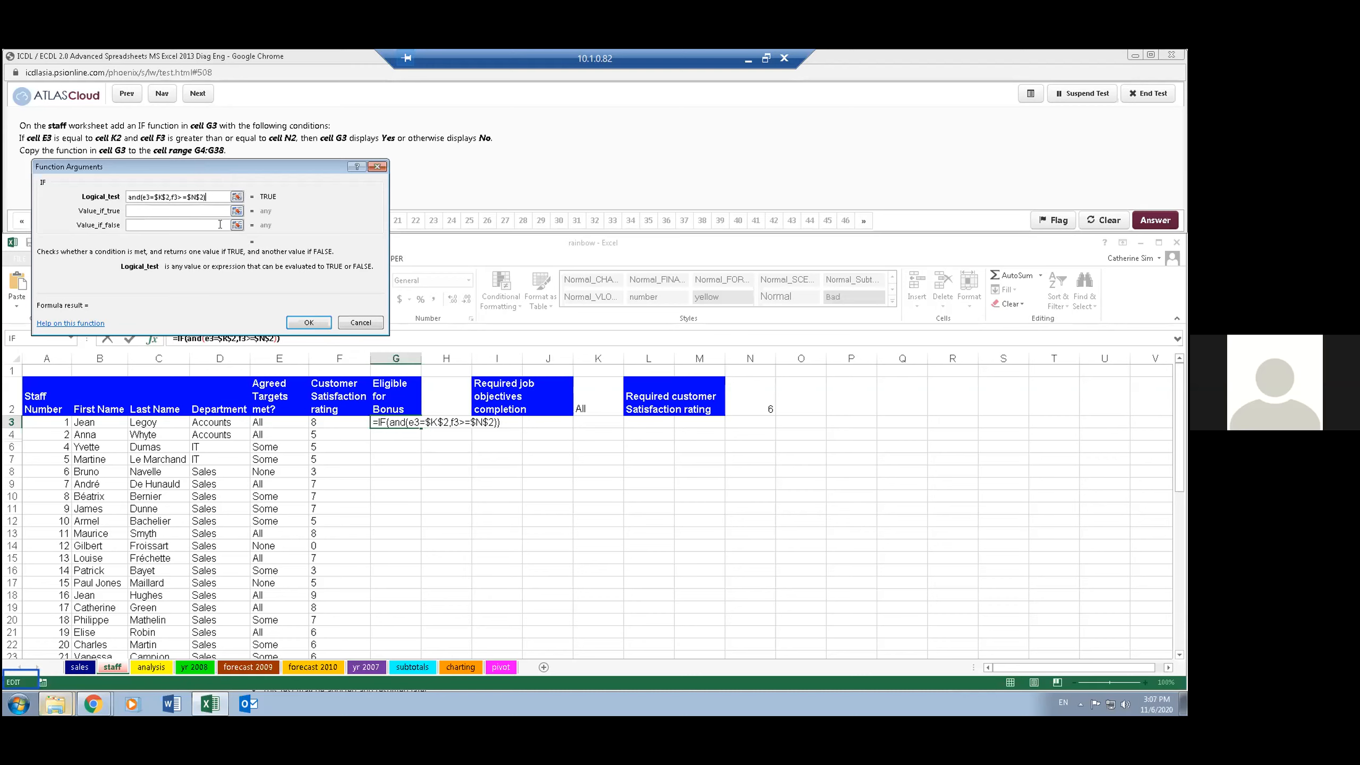
- Make the IF function in G3 return "Yes" when true and "No" when false, and enter it
key(Tab)
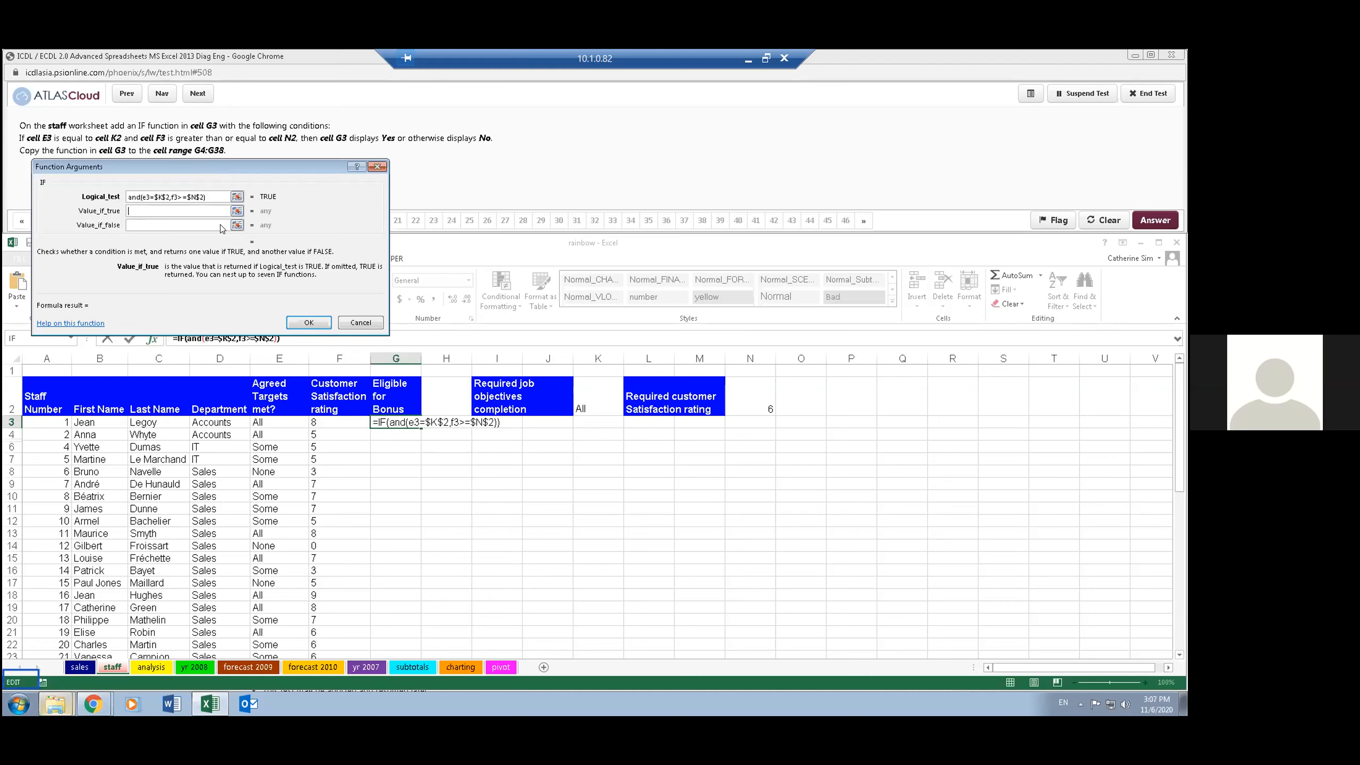
text("Yes")
click(220, 225)
text(No)
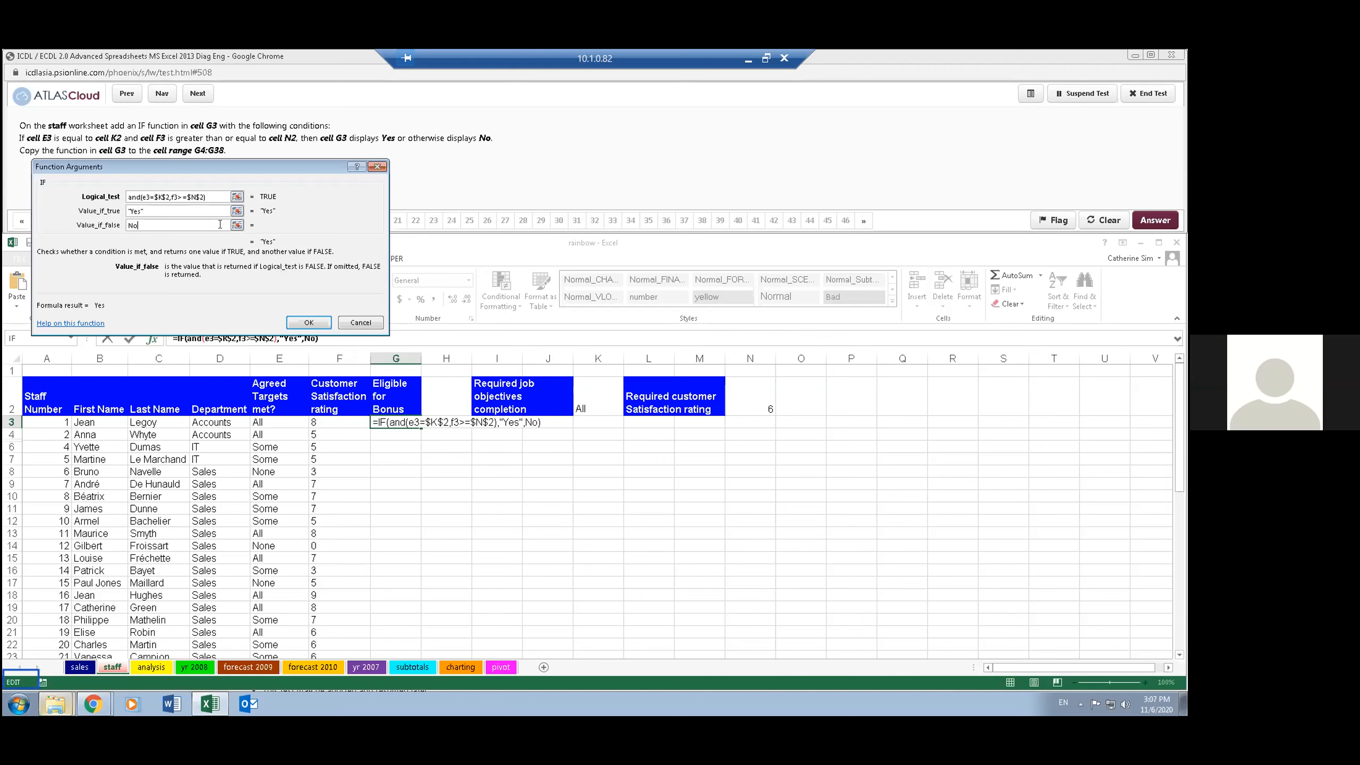
click(297, 321)
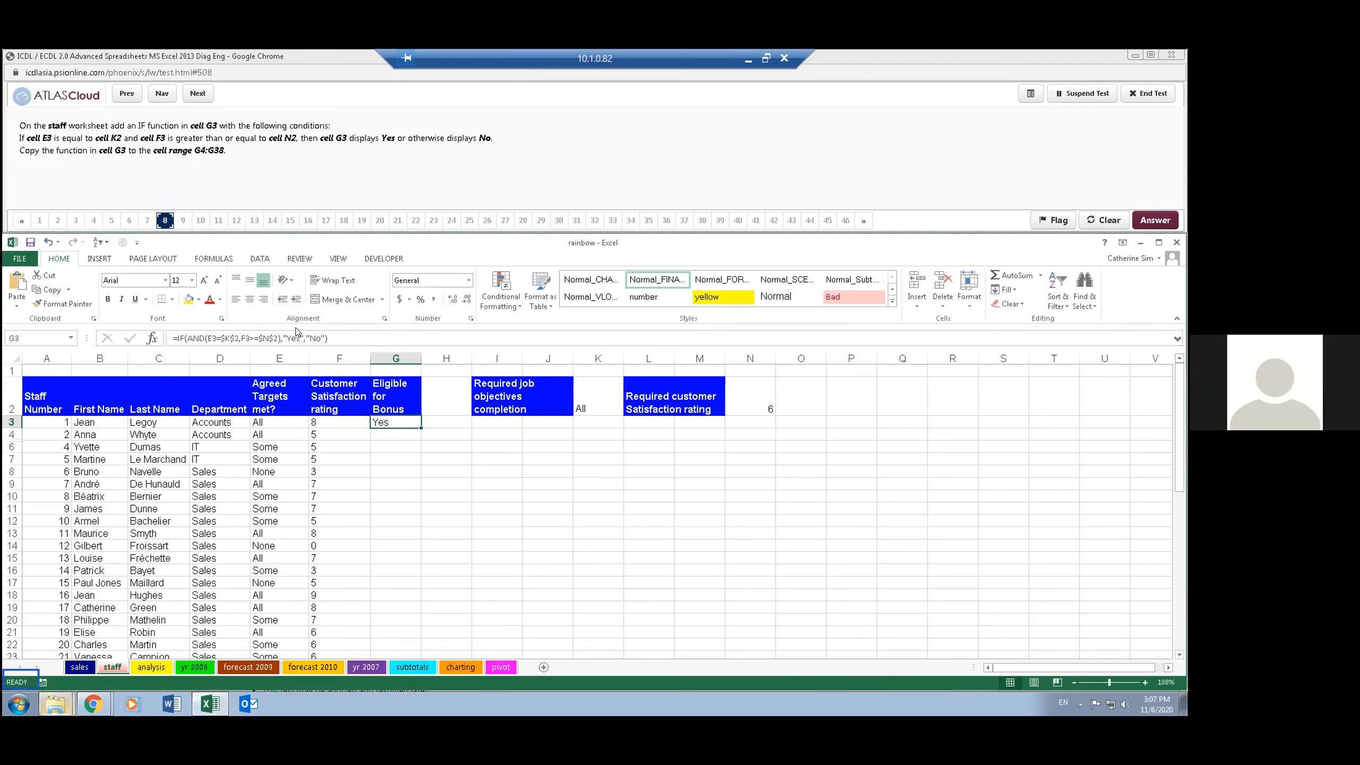
- Copy the IF function from G3 down through G4:G38 and check the formulas in a few of the cells
double_click(418, 422)
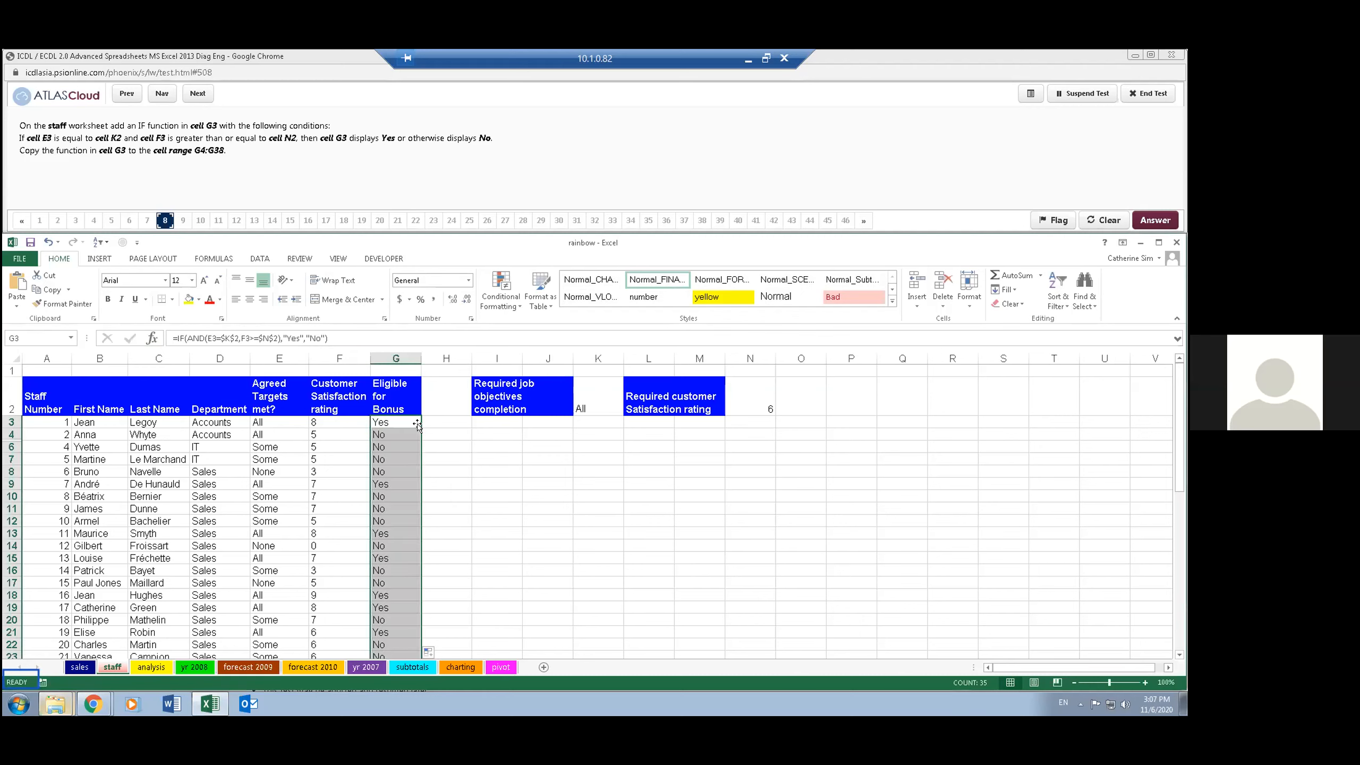
click(404, 484)
click(400, 423)
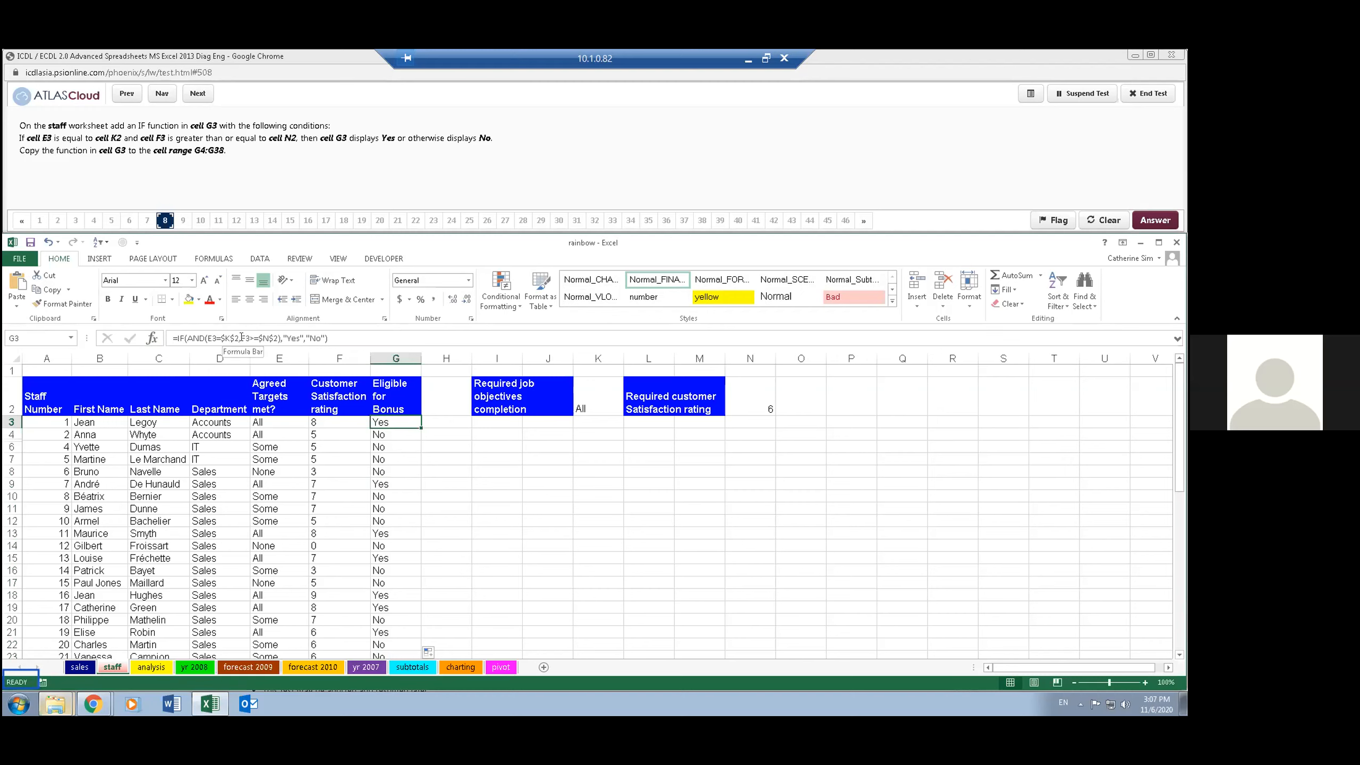
click(394, 455)
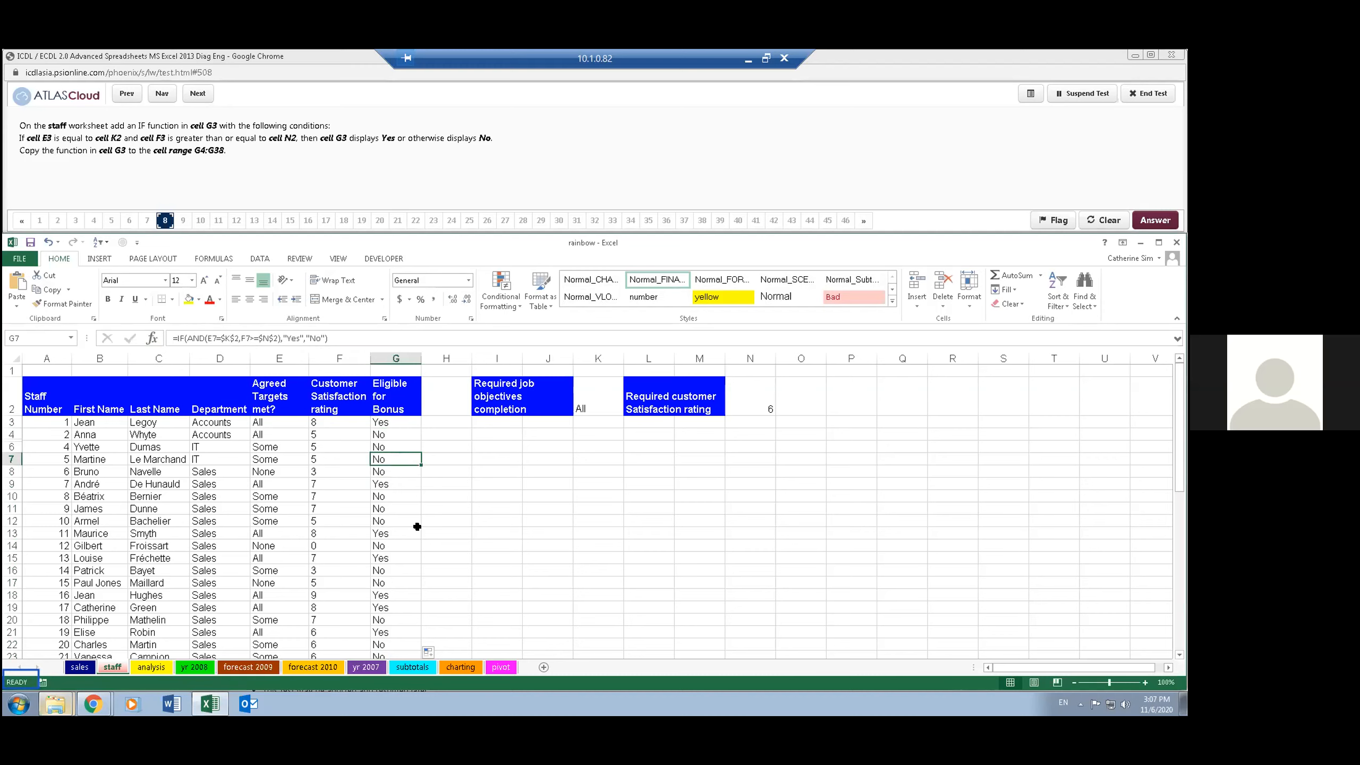
click(461, 497)
click(416, 434)
- Advance the test to question 9 and remove the horizontal split bar from the staff worksheet
click(199, 93)
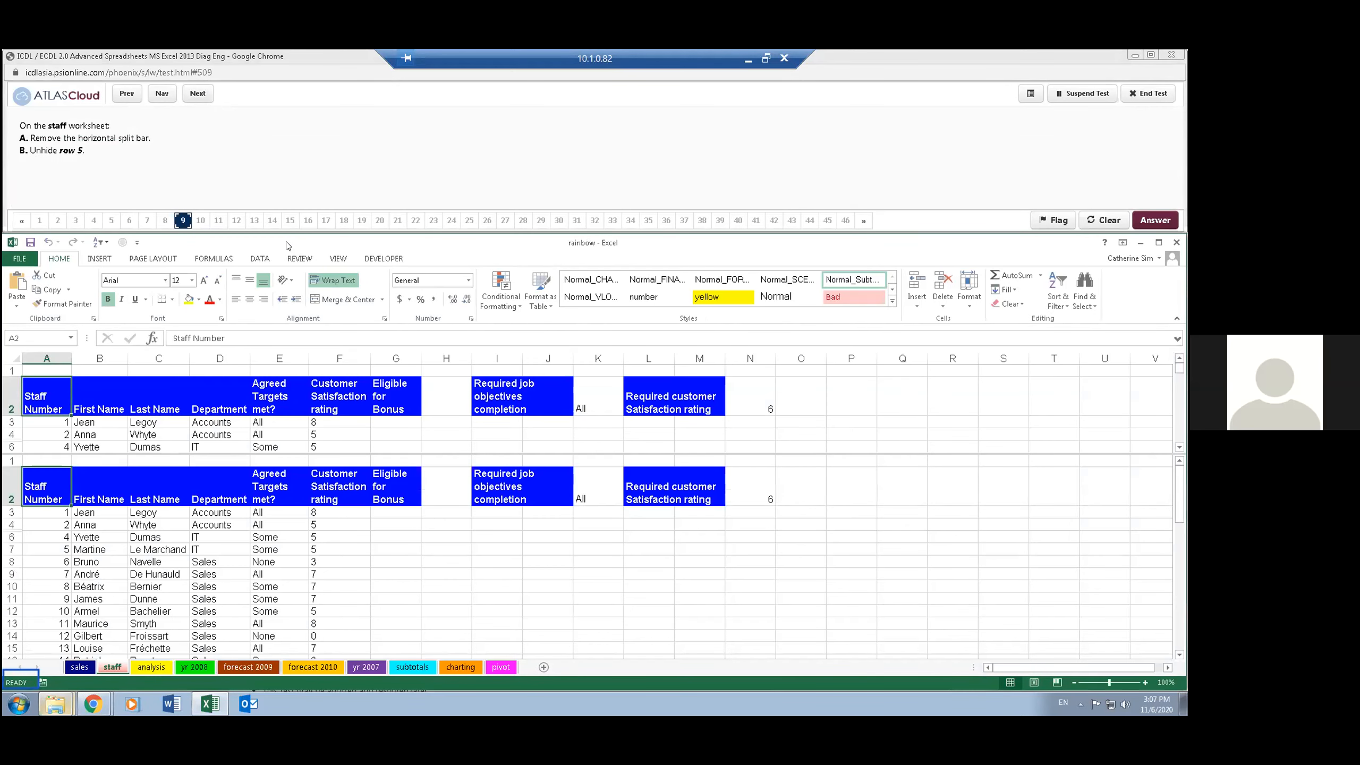
click(341, 258)
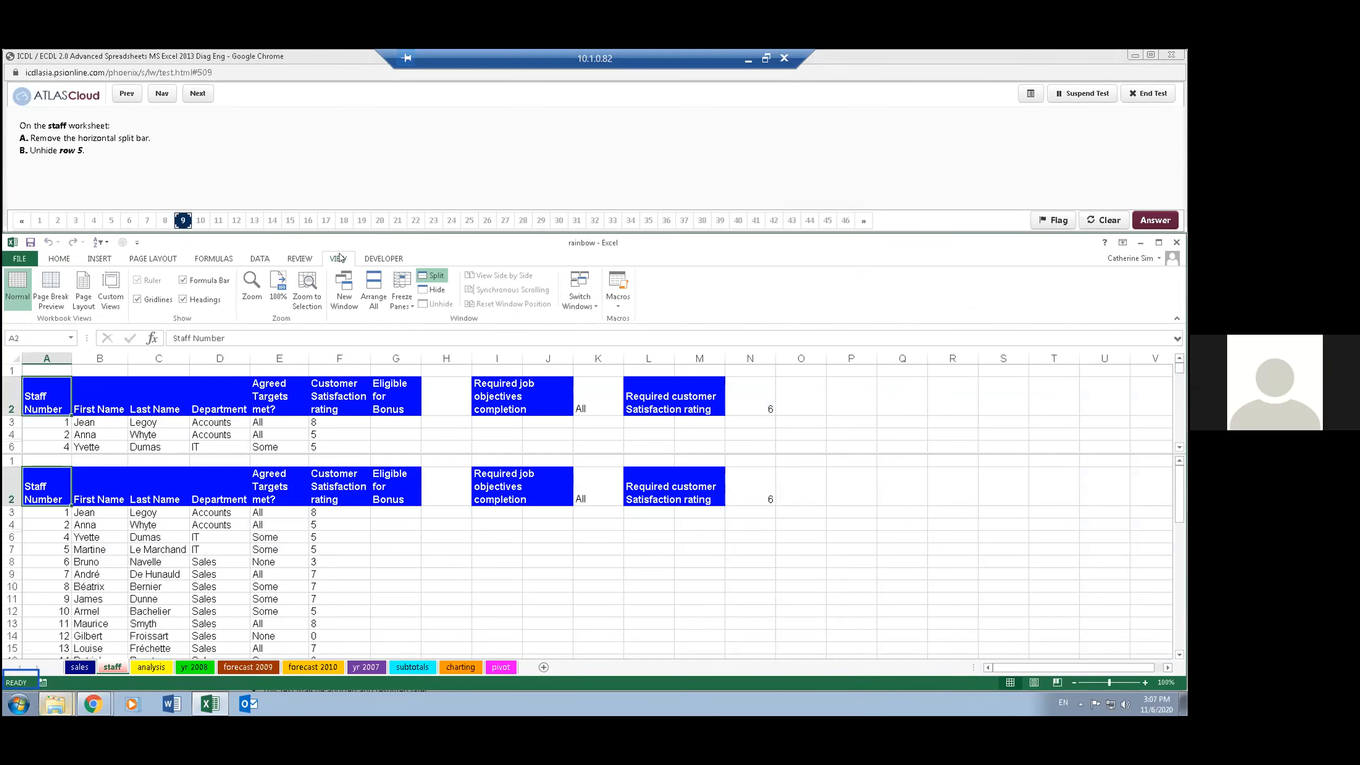
click(431, 275)
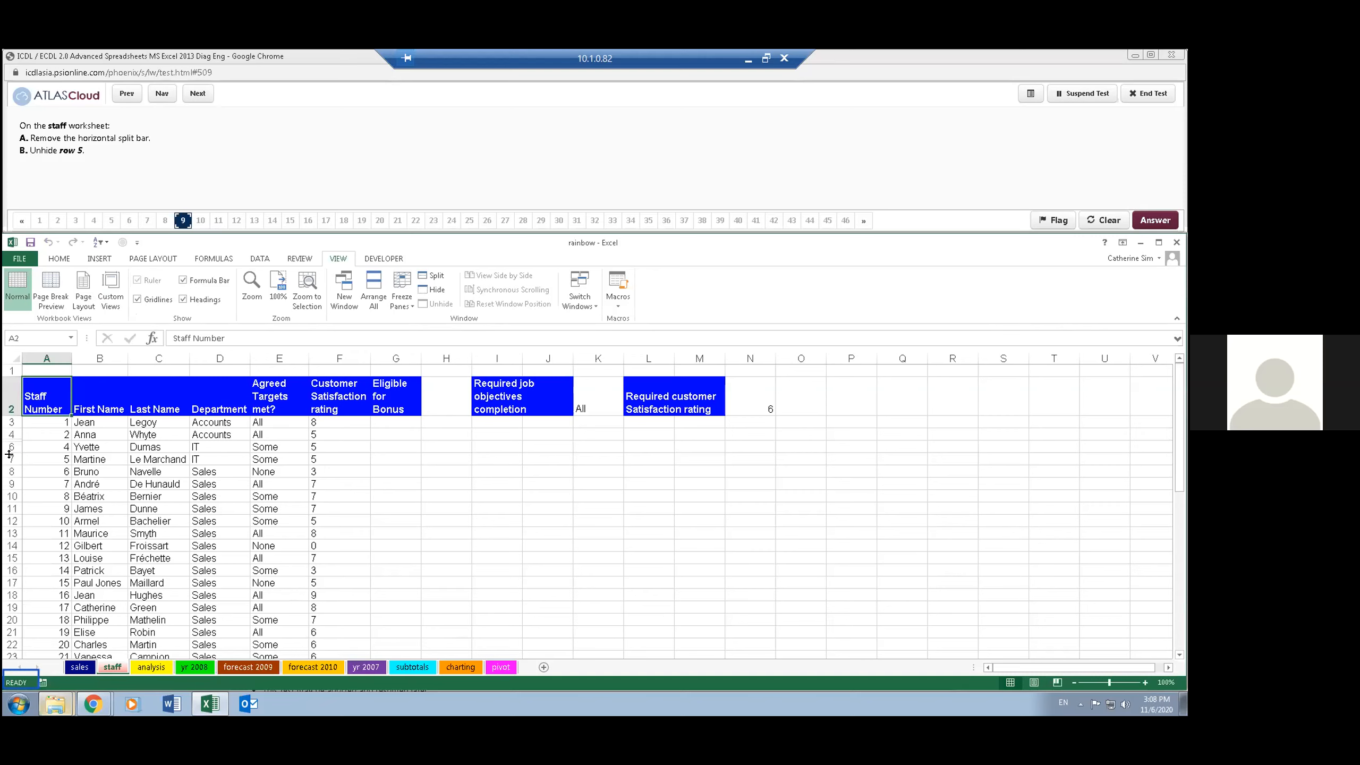
- Unhide row 5 between rows 4 and 6 on the staff worksheet
drag(11, 432, 11, 446)
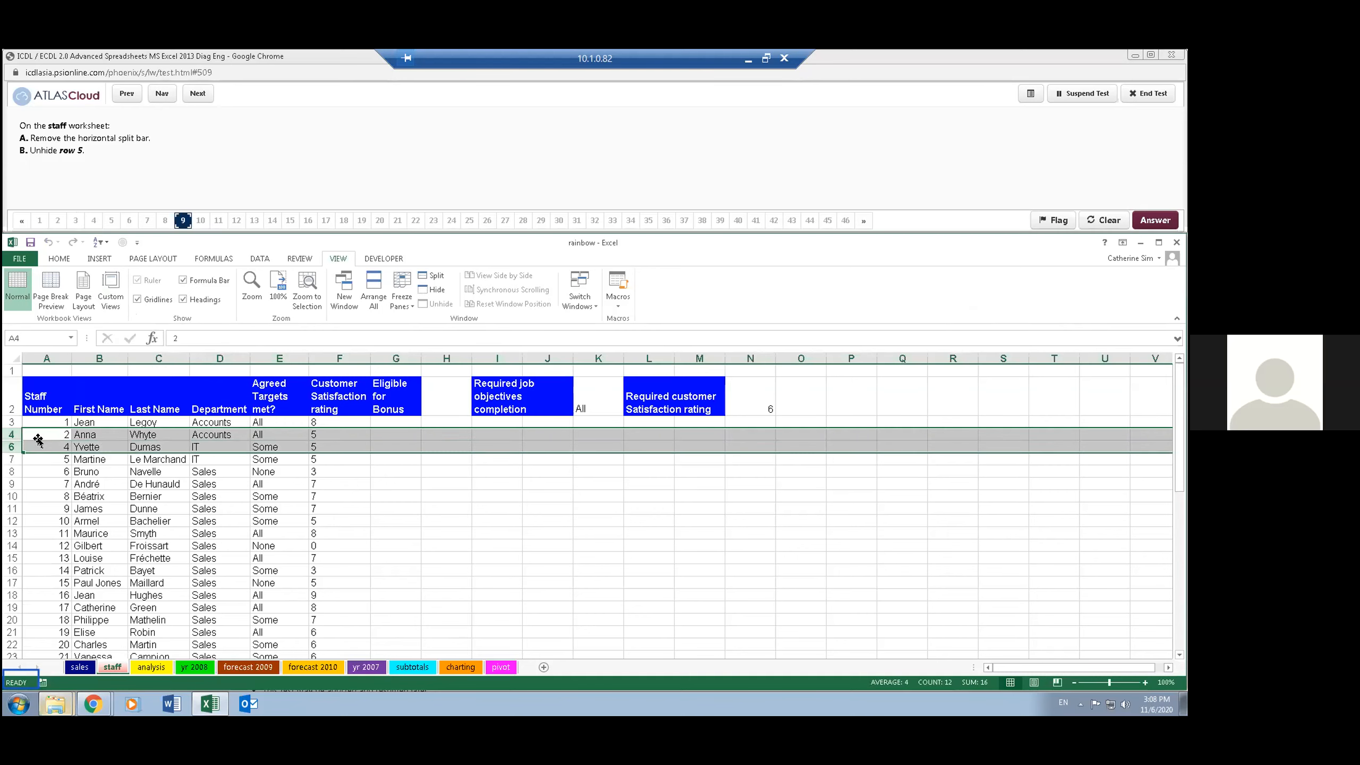
click(59, 258)
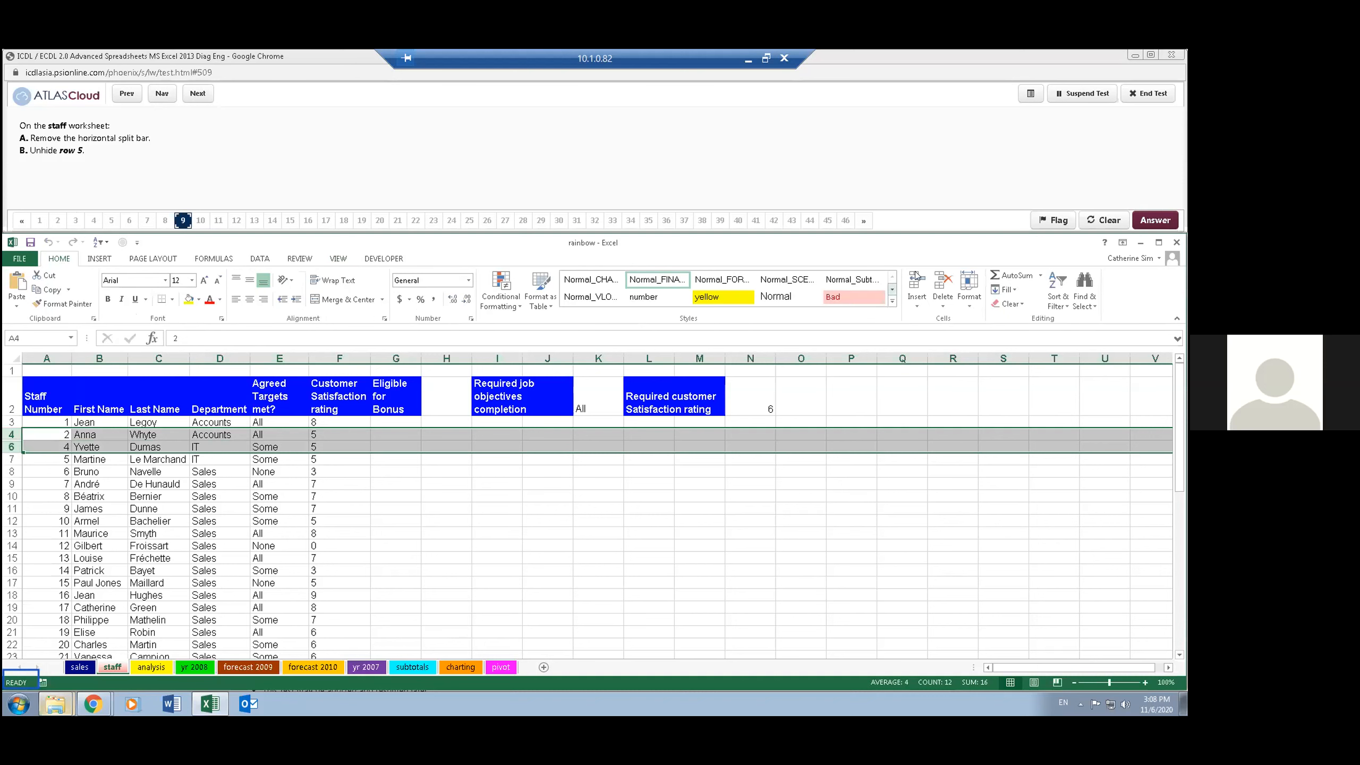
click(970, 300)
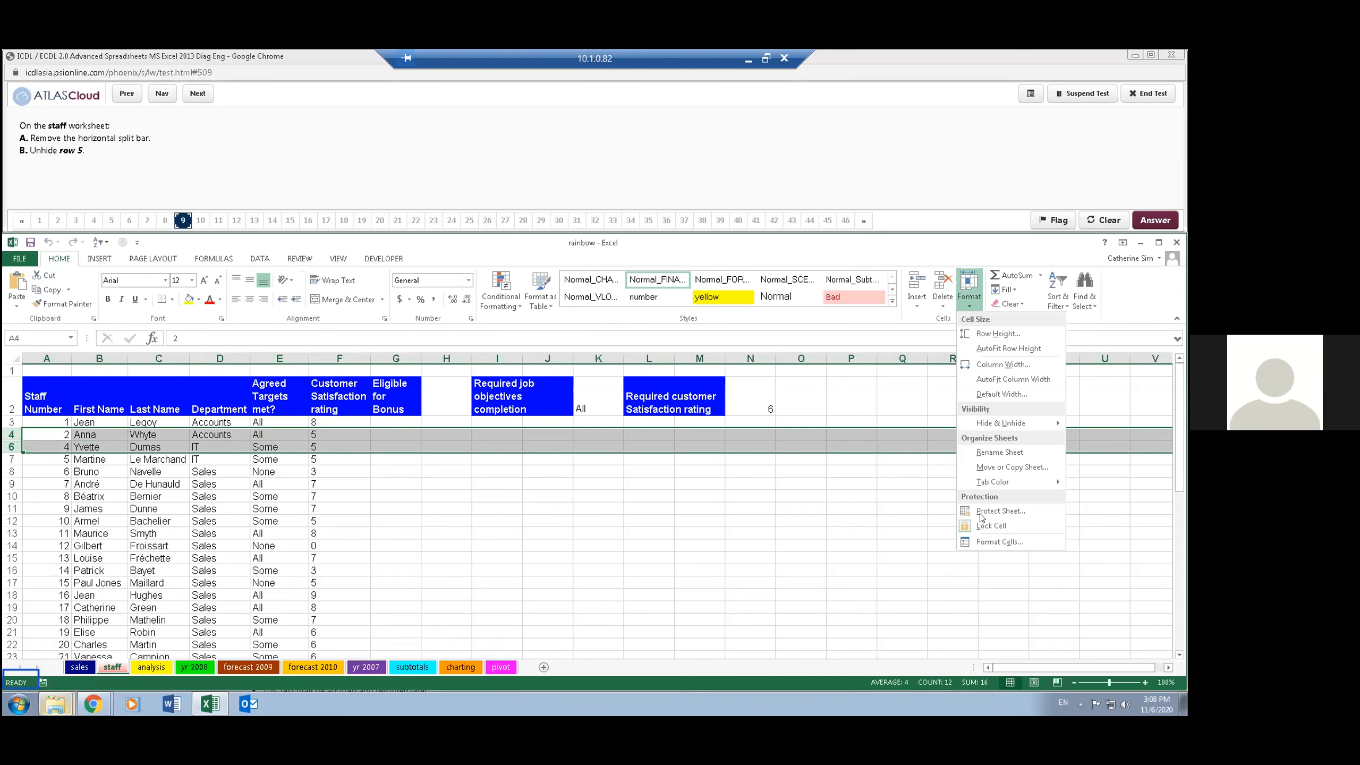
mouse_move(1006, 430)
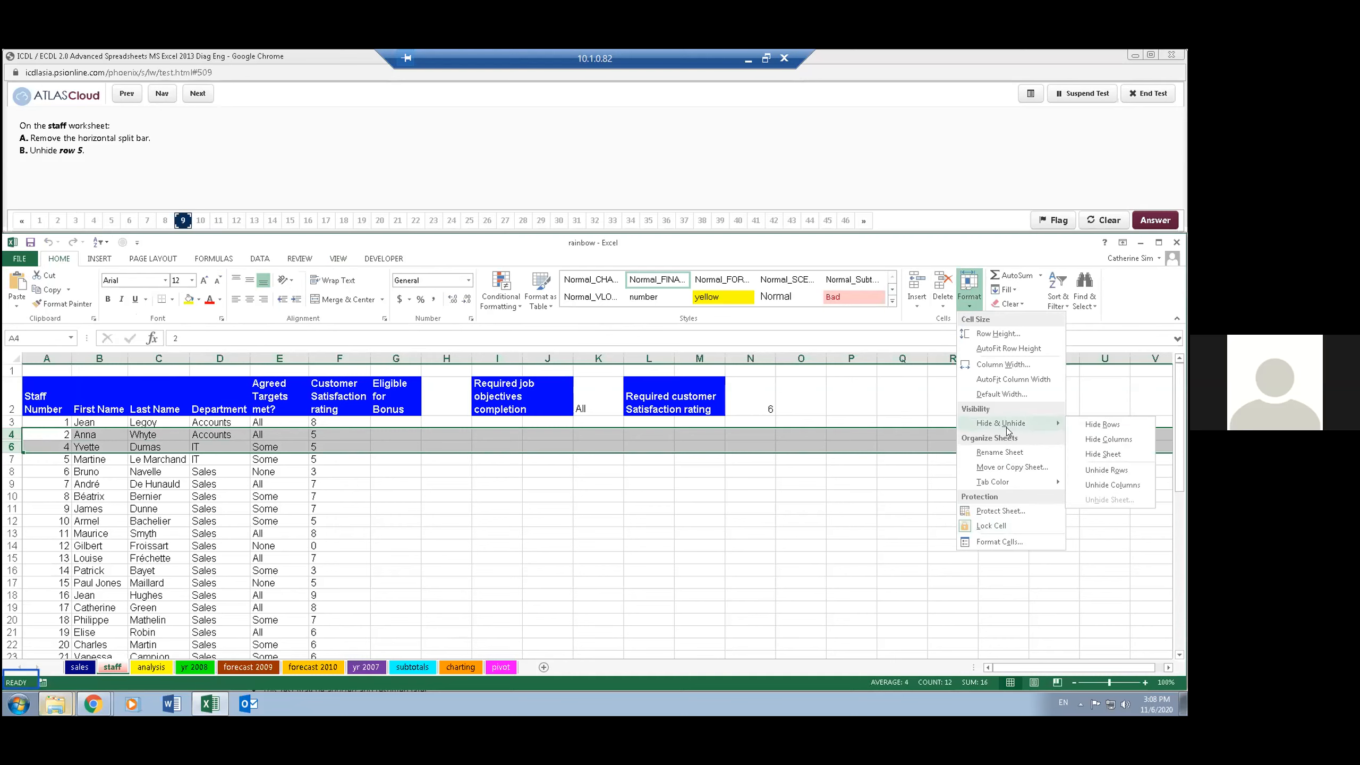
click(1114, 473)
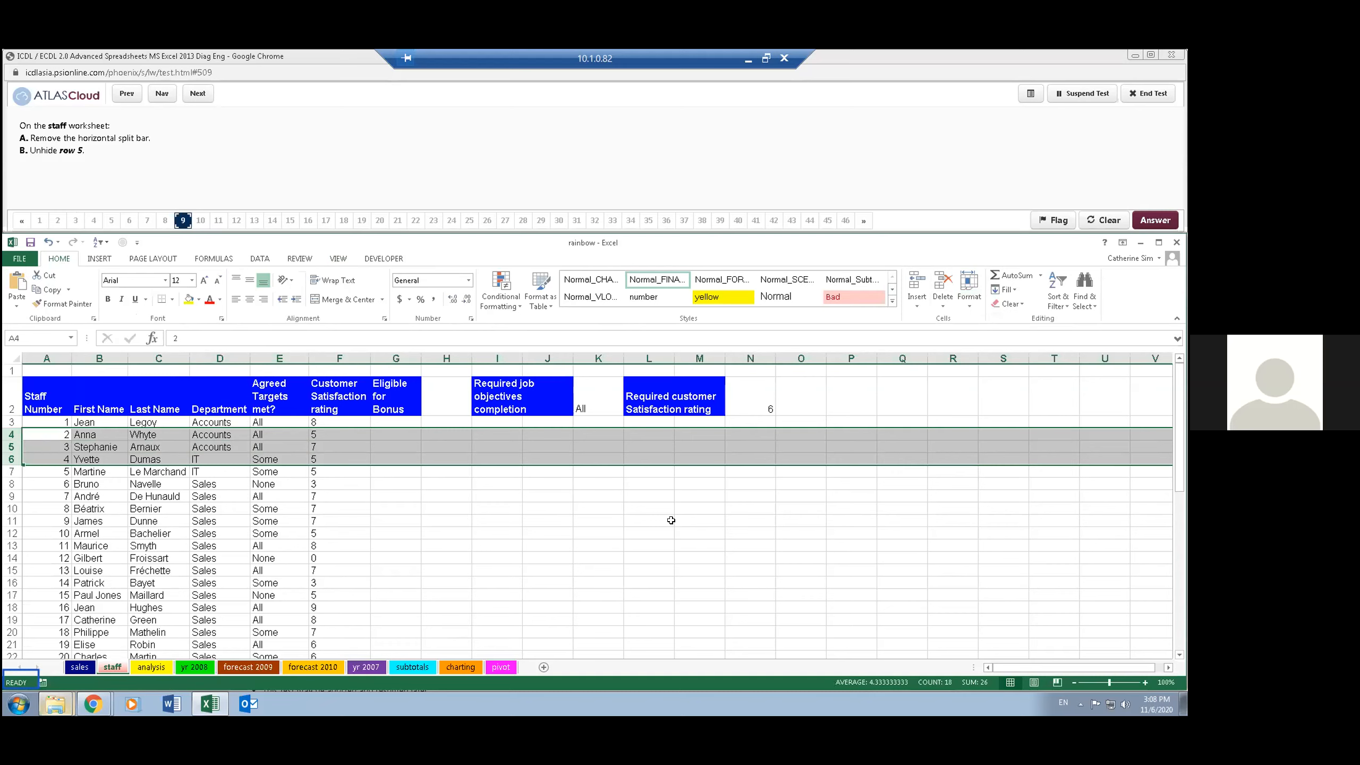
click(649, 519)
- Advance the test to question 10 and start a VLOOKUP function in cell C5 of the analysis worksheet with its function arguments open
click(198, 93)
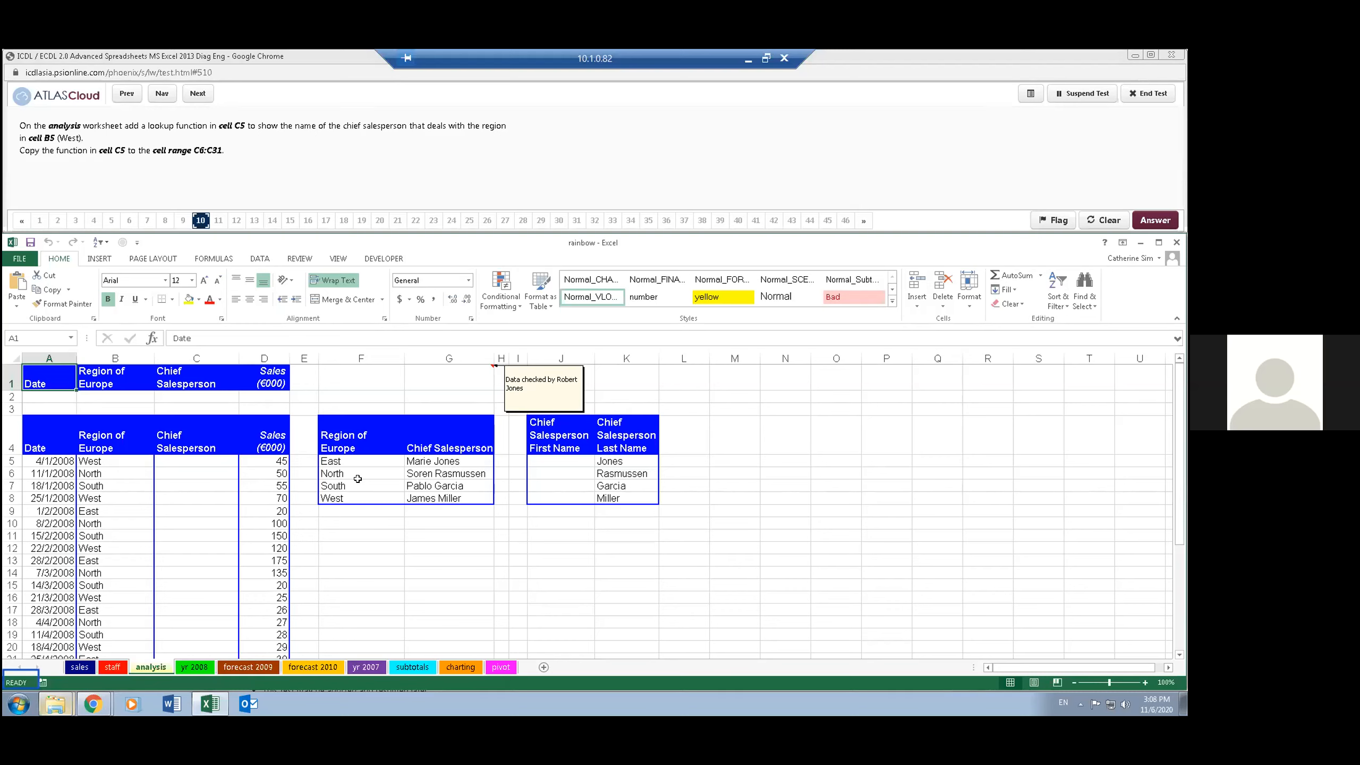
click(214, 485)
click(214, 459)
text(=vlo)
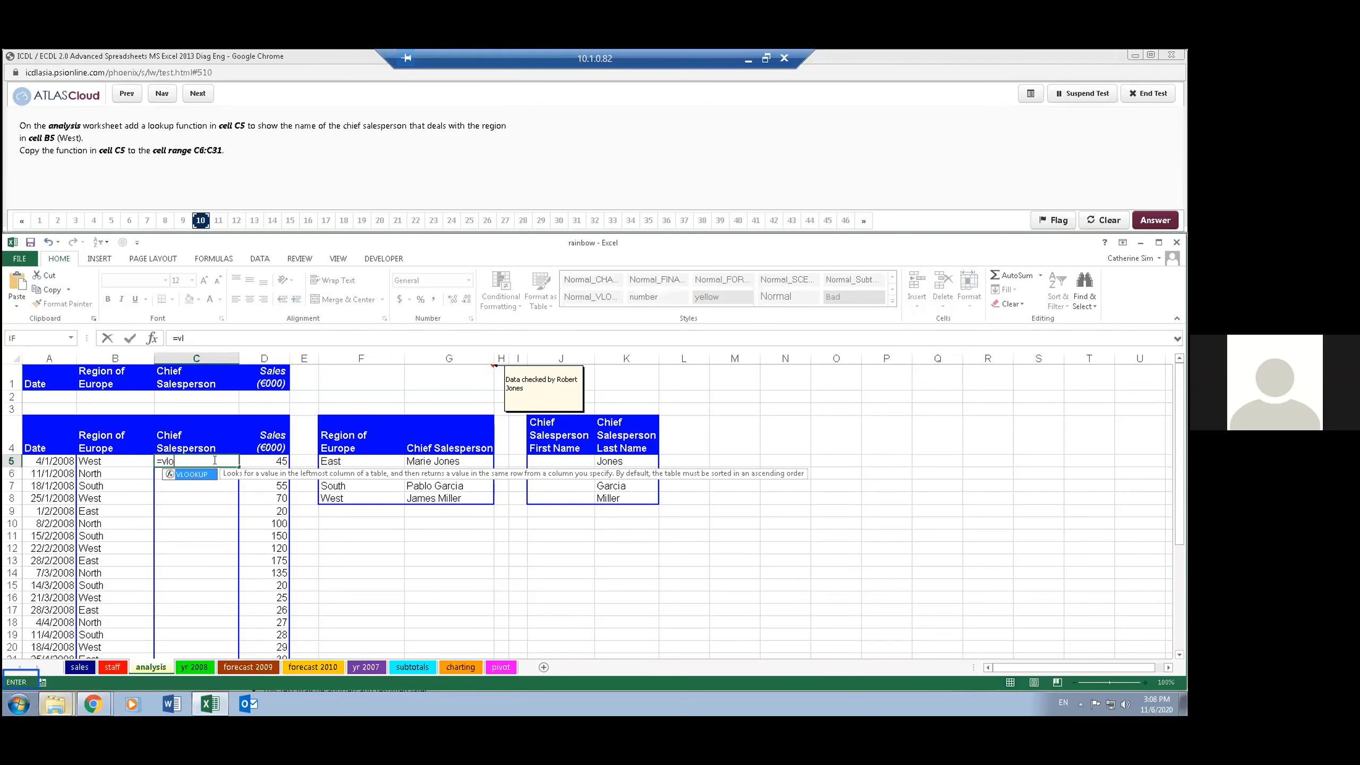
text(okup()
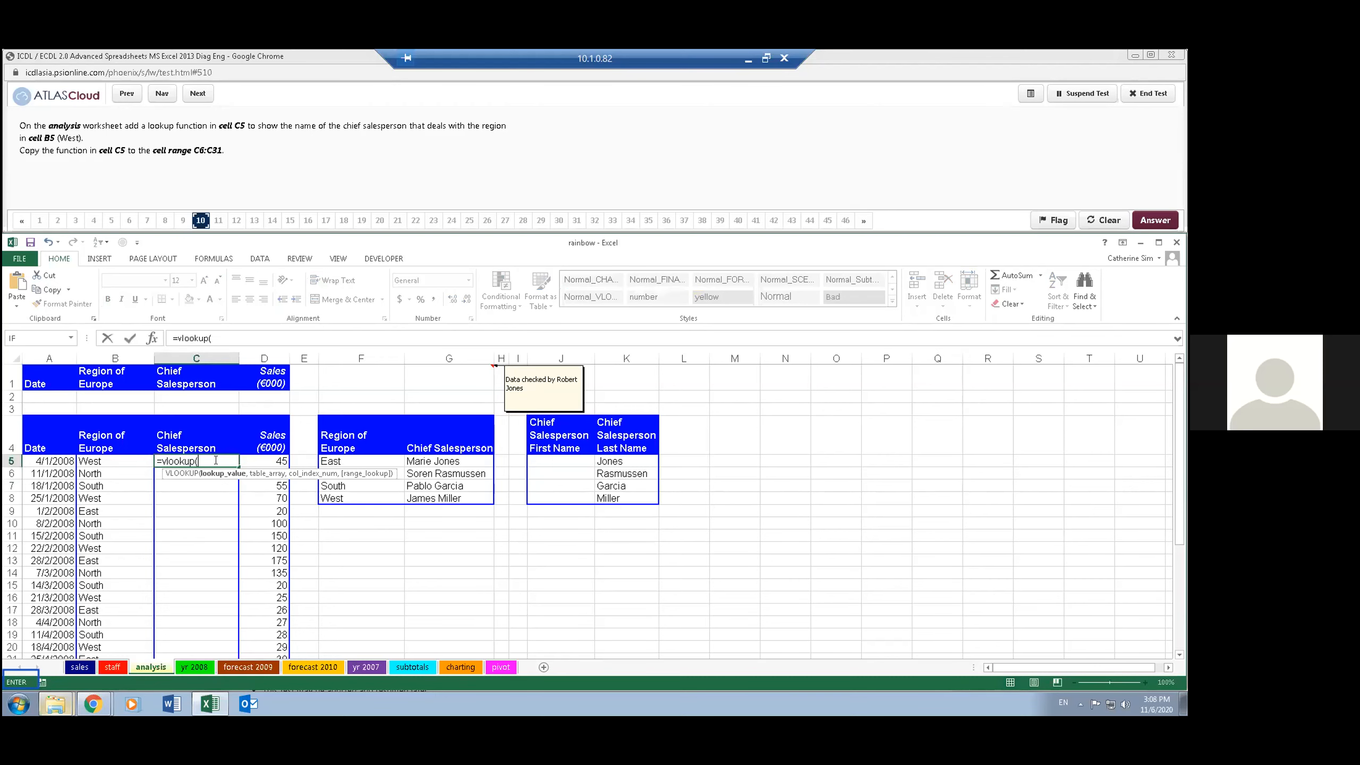
click(153, 338)
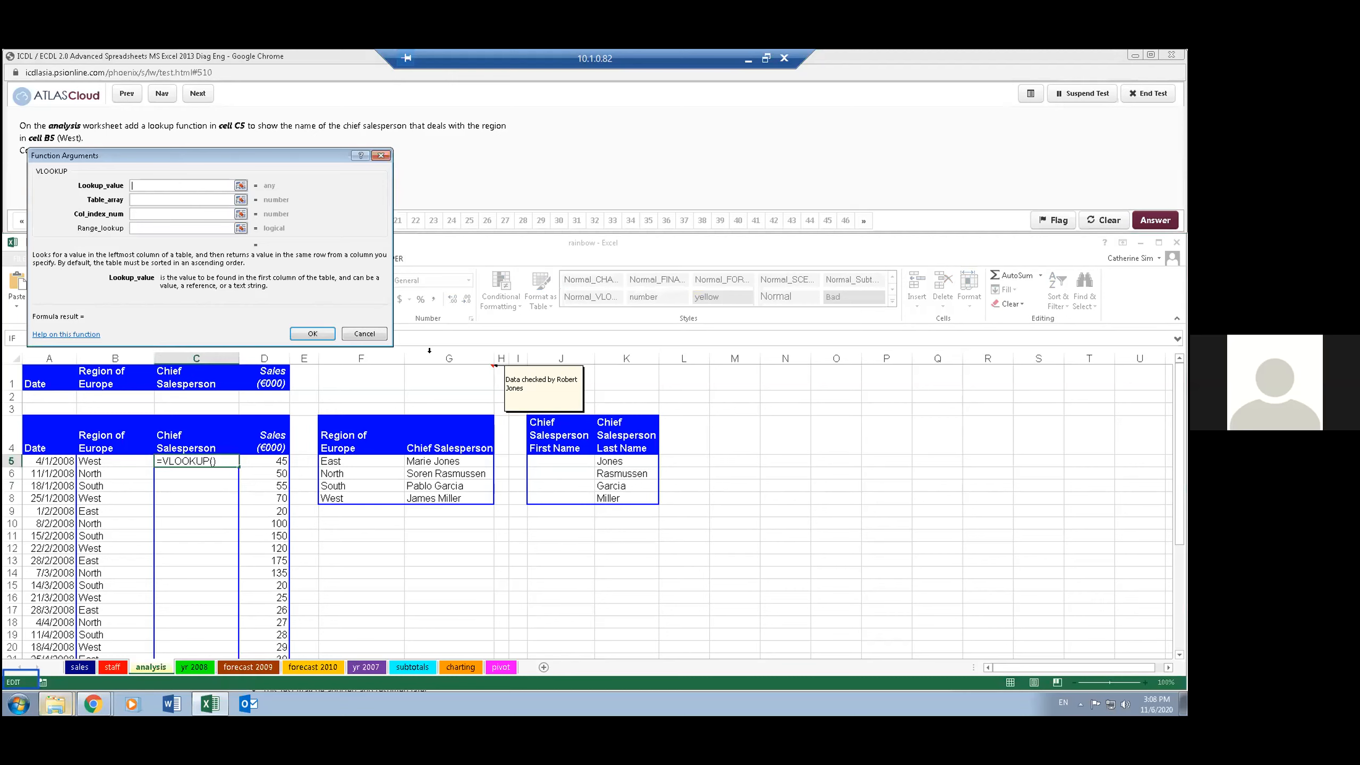
drag(262, 151, 290, 163)
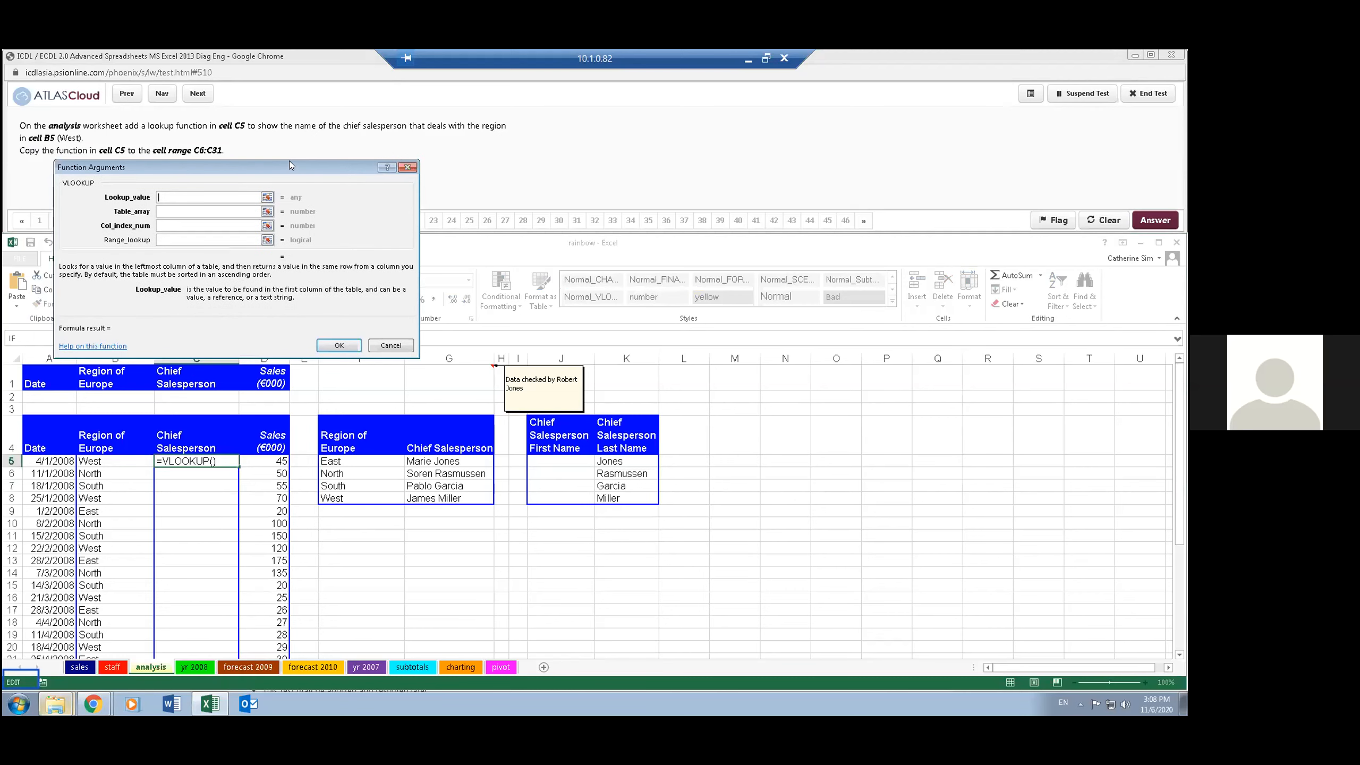
- Set the VLOOKUP lookup value to B5 and its table array to the absolute range $F$5:$G$8
click(121, 459)
click(179, 212)
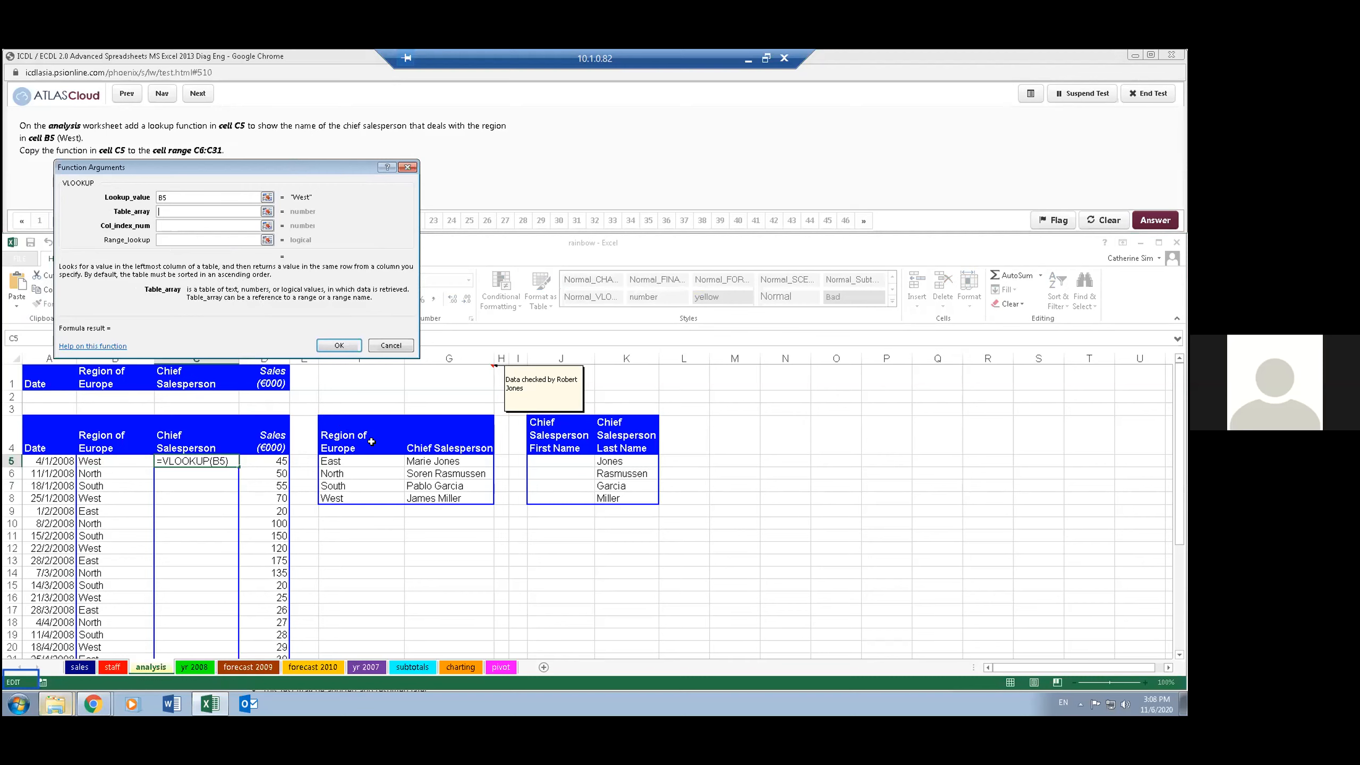
drag(382, 460, 486, 499)
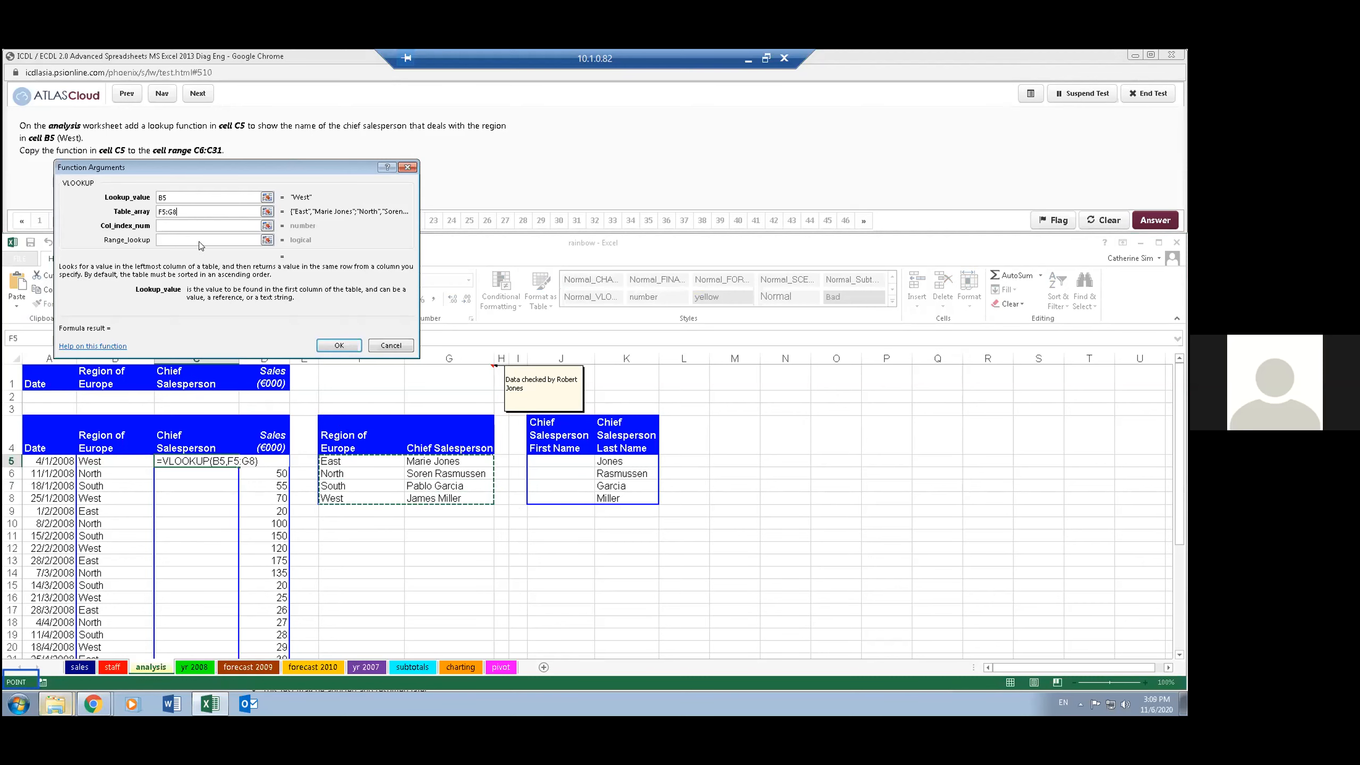
key(F4)
click(189, 223)
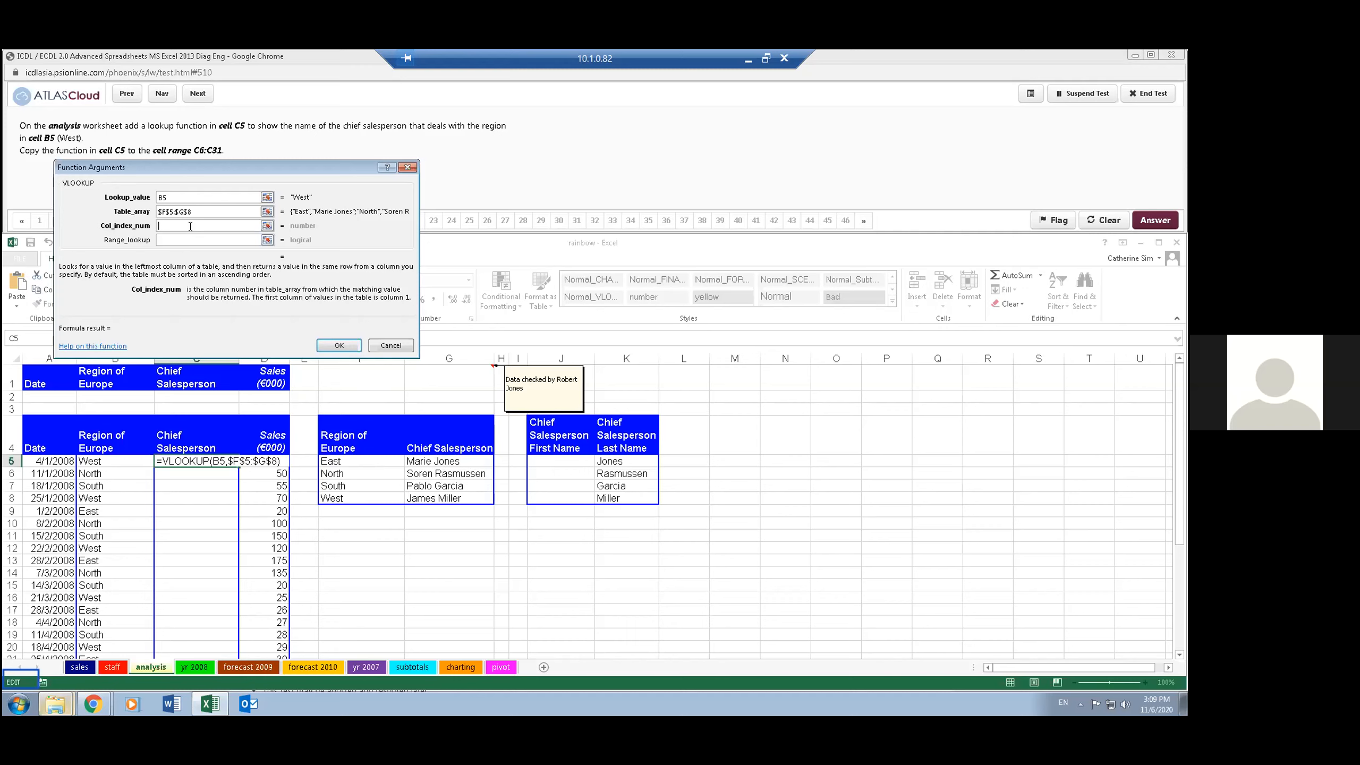
- Set the VLOOKUP column index to 2 and the range lookup to False, and enter the function in C5
text(2)
click(205, 236)
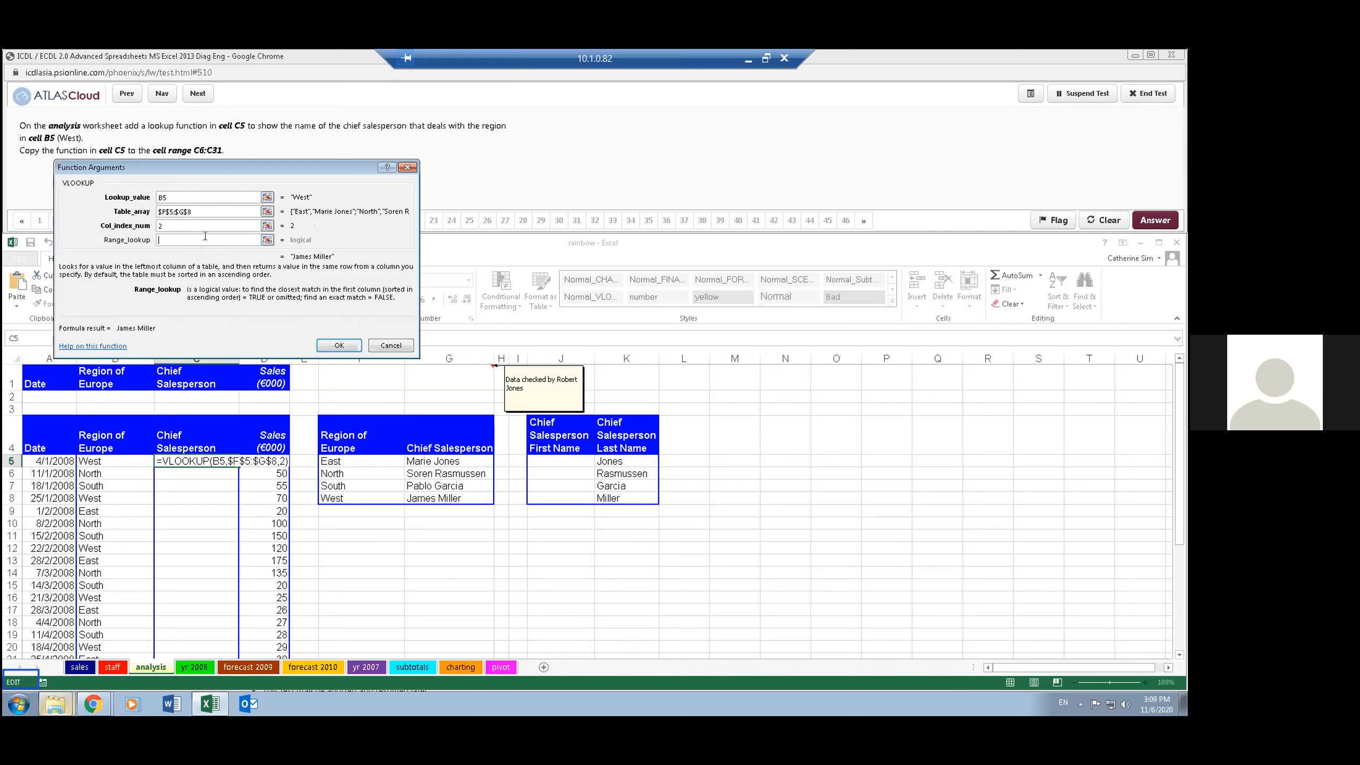
text(0)
key(BackSpace)
text(False)
click(339, 345)
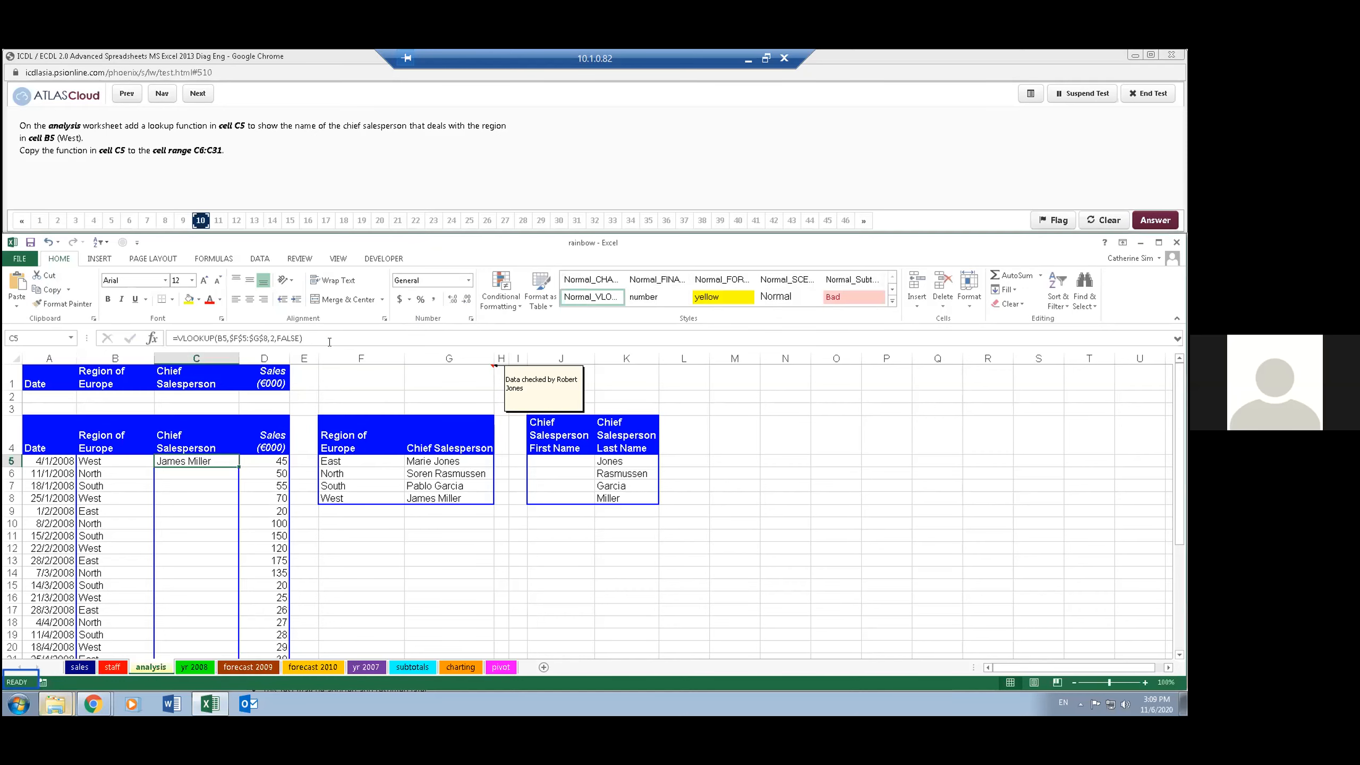
- Copy the VLOOKUP function from C5 down through C6:C31 and check the North region's result against the lookup table
double_click(235, 465)
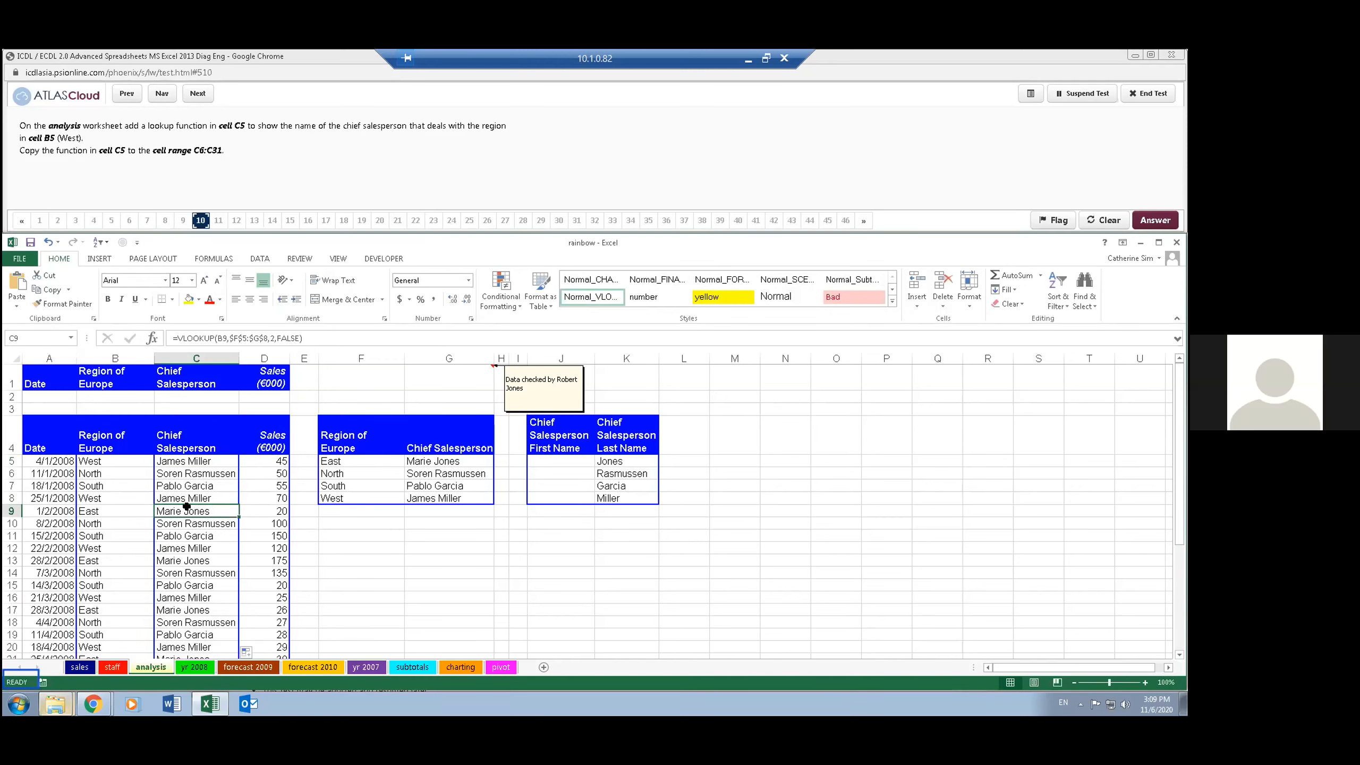
click(130, 470)
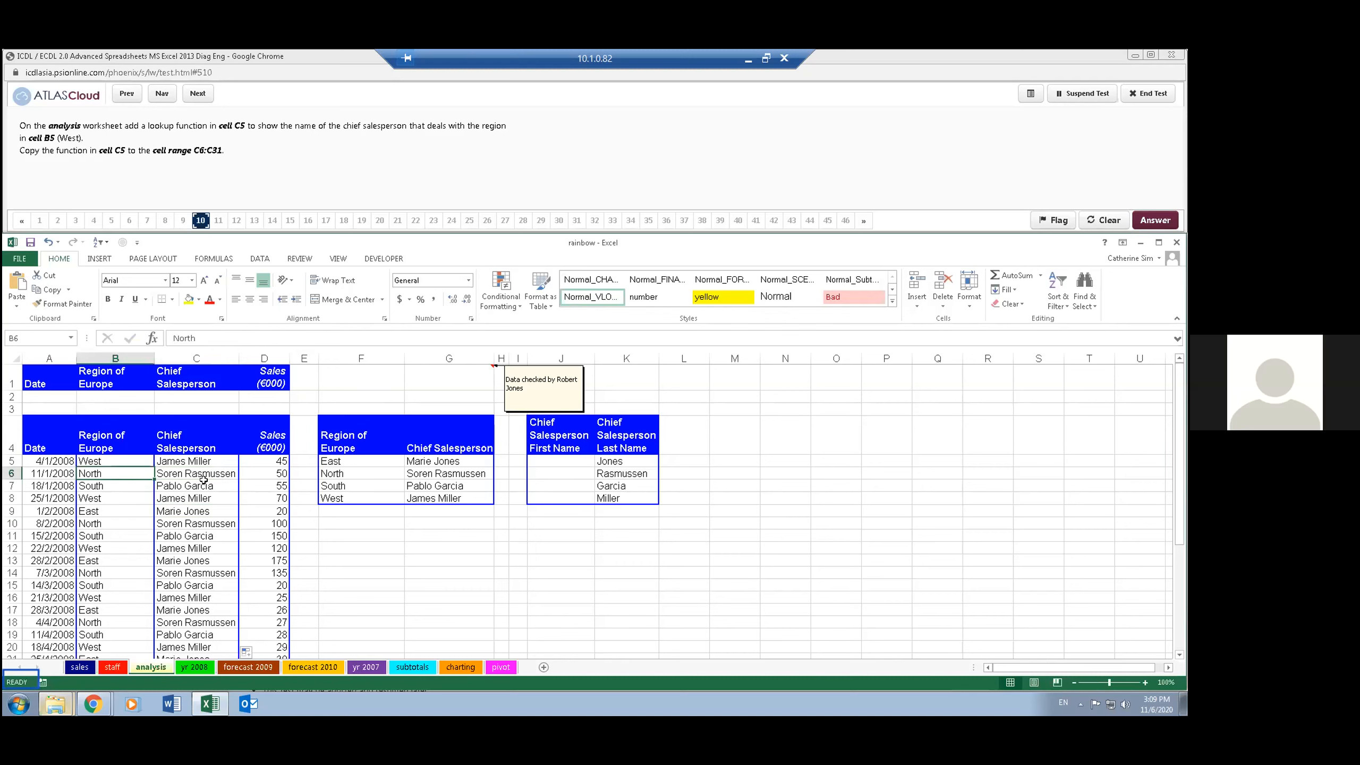
click(367, 472)
click(427, 471)
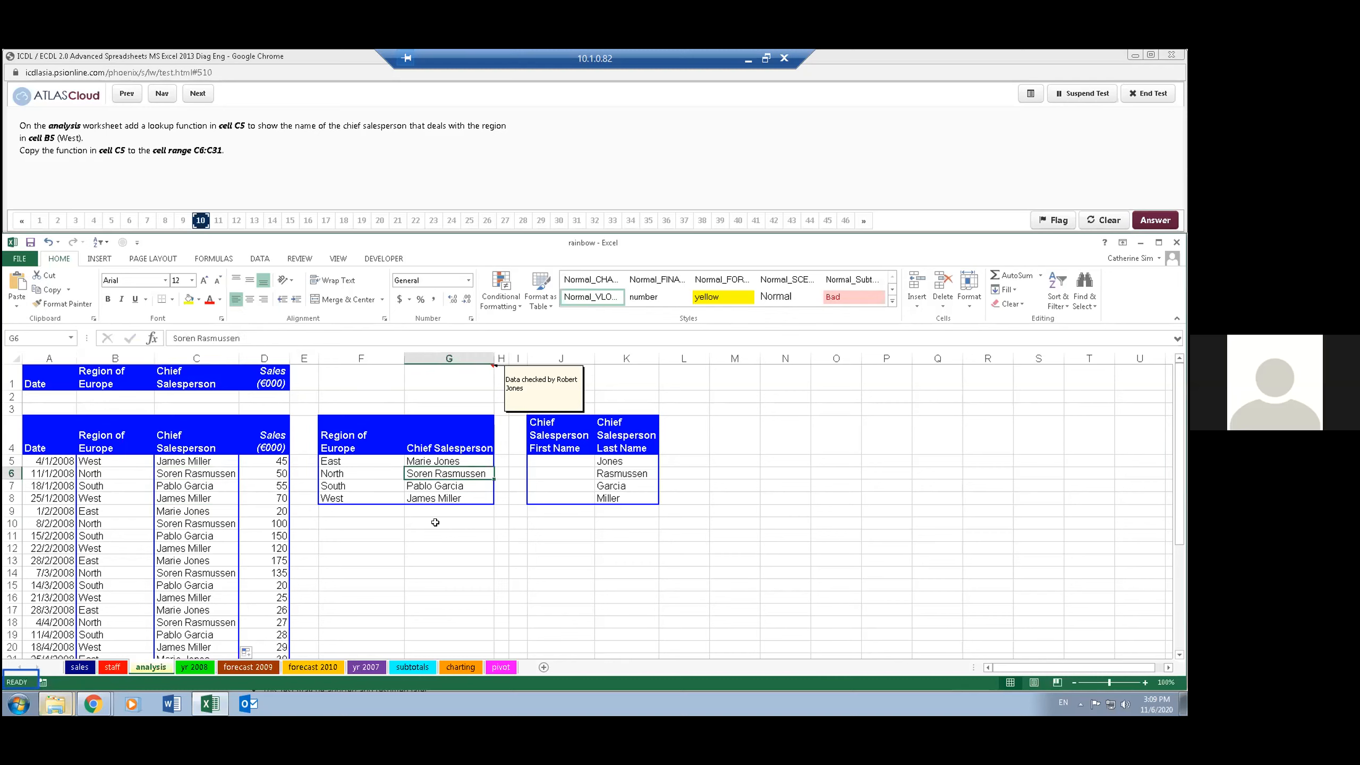
- Advance the test to question 11 and enter the function =LEFT(G5,5) in cell J5 of the analysis worksheet
click(197, 93)
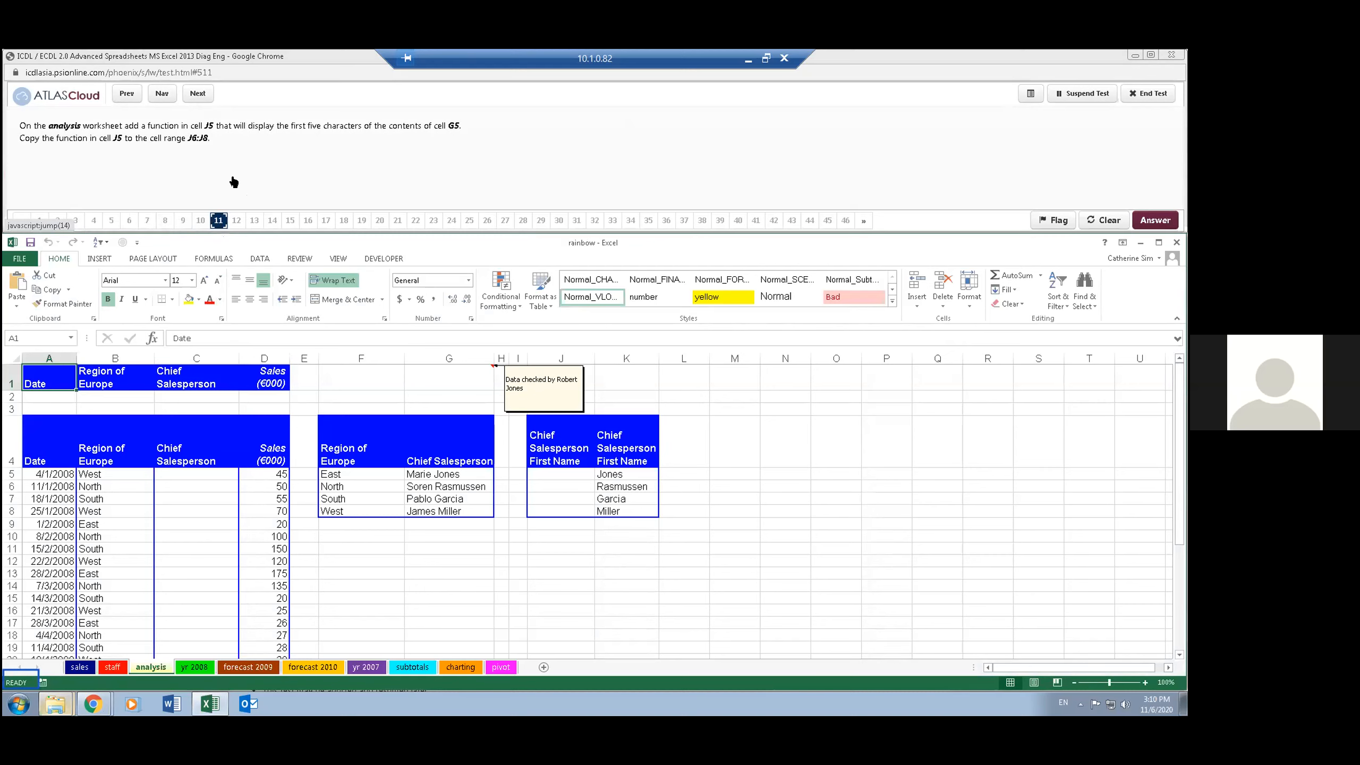
click(218, 472)
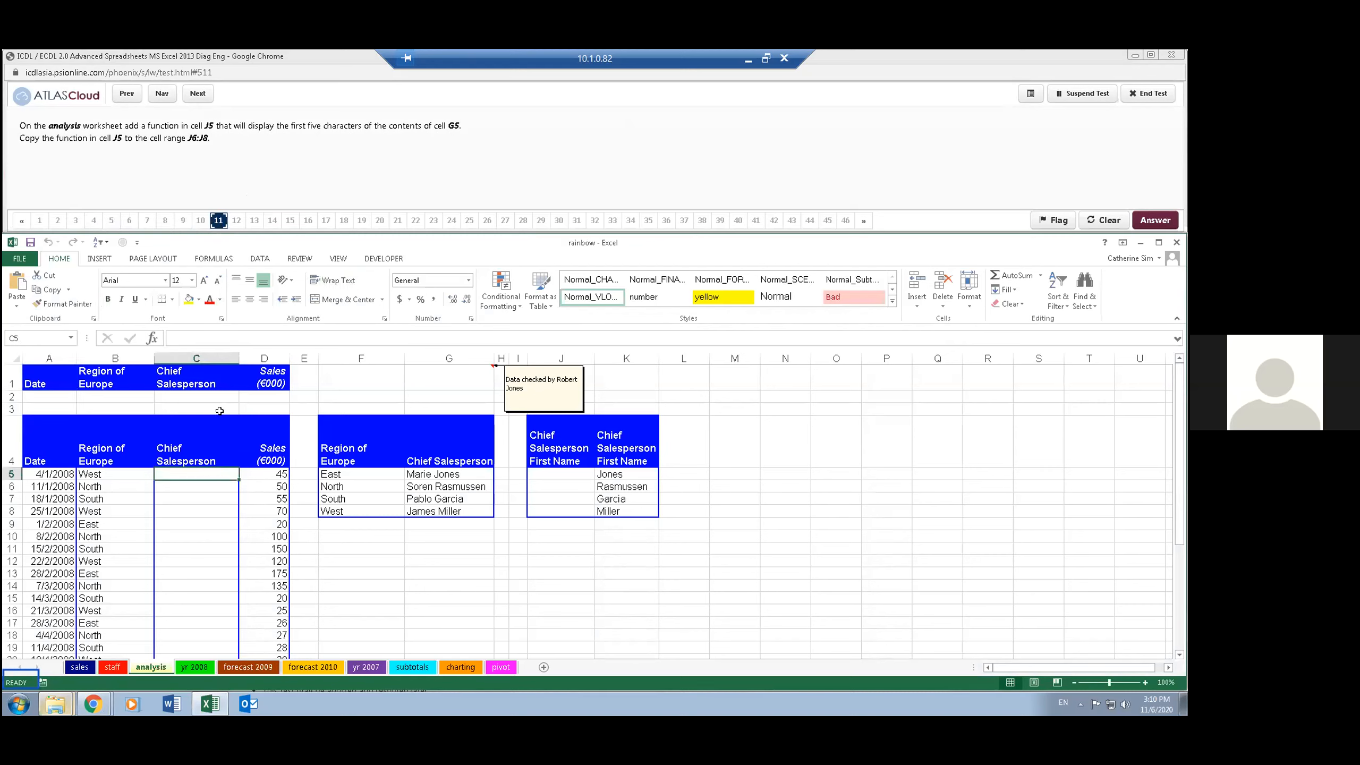
click(188, 141)
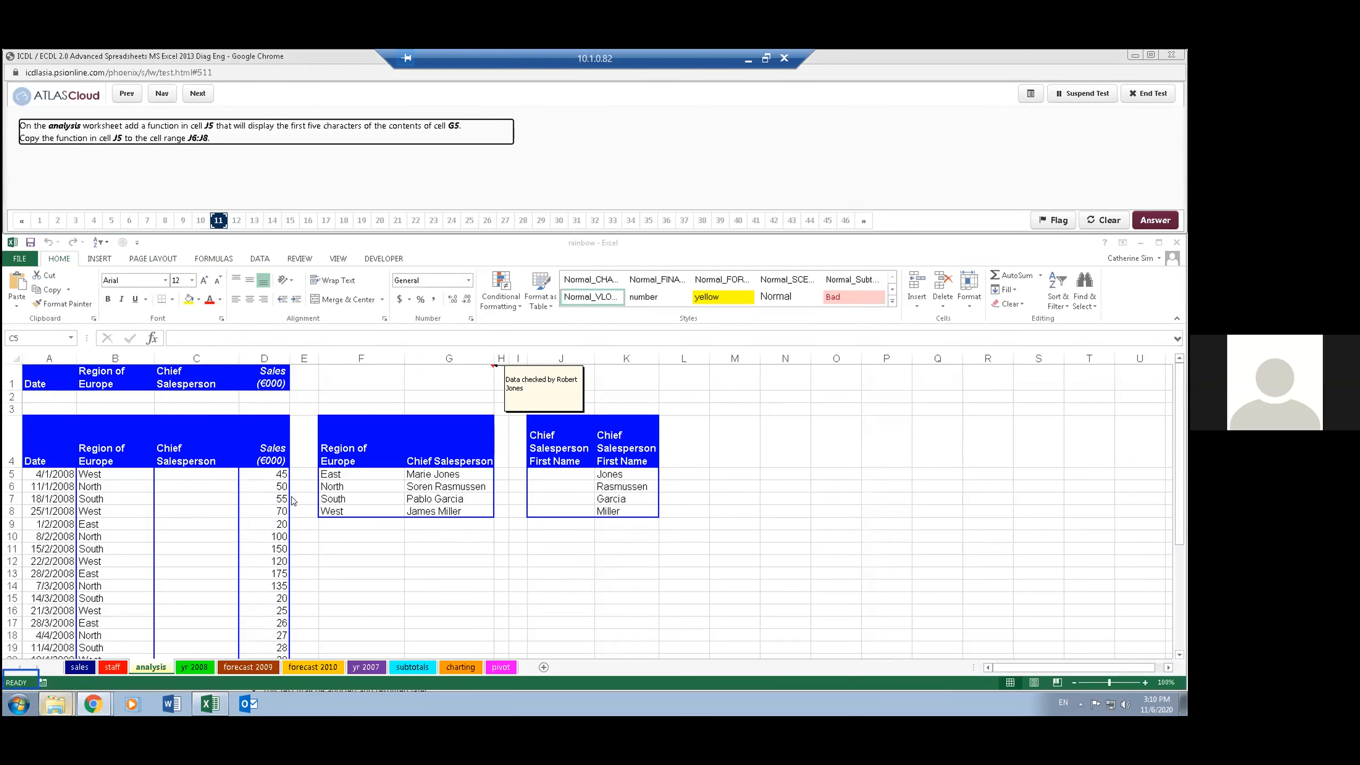
click(556, 469)
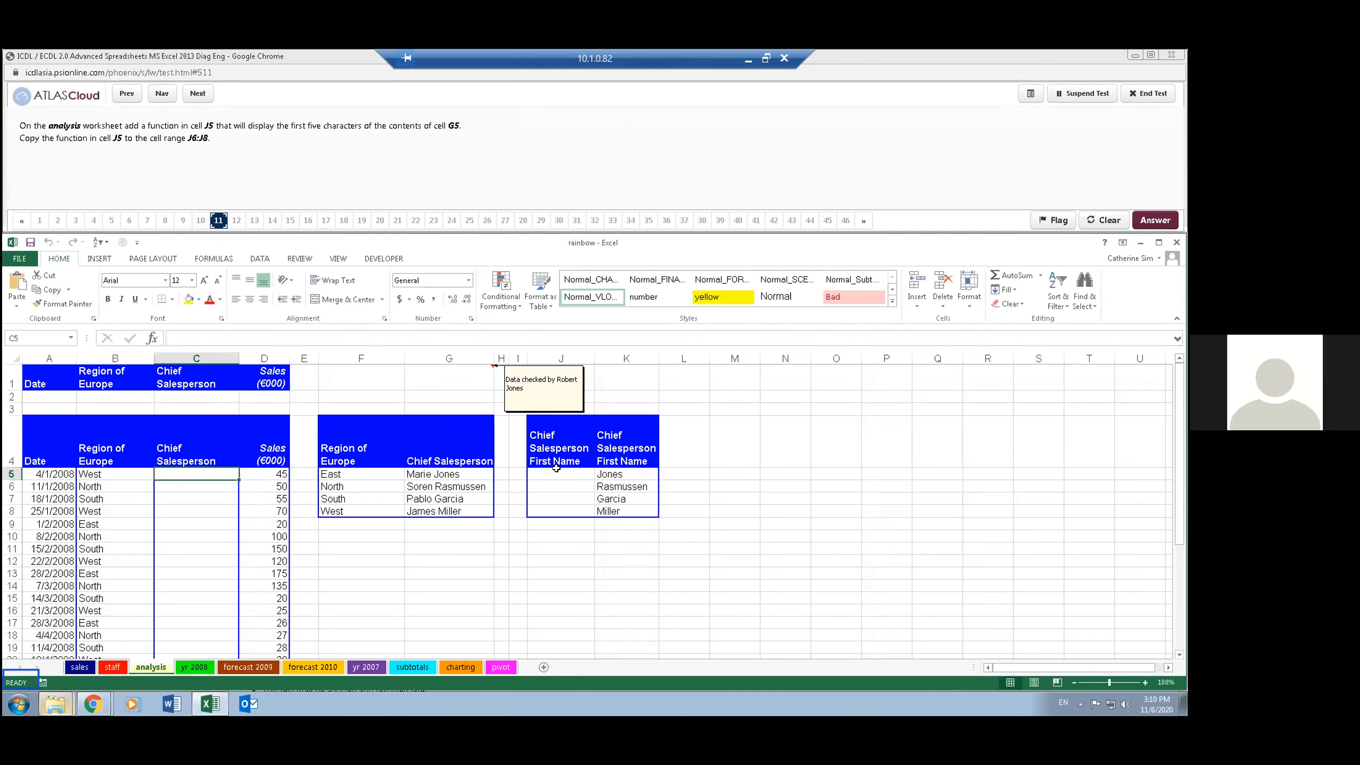
click(567, 470)
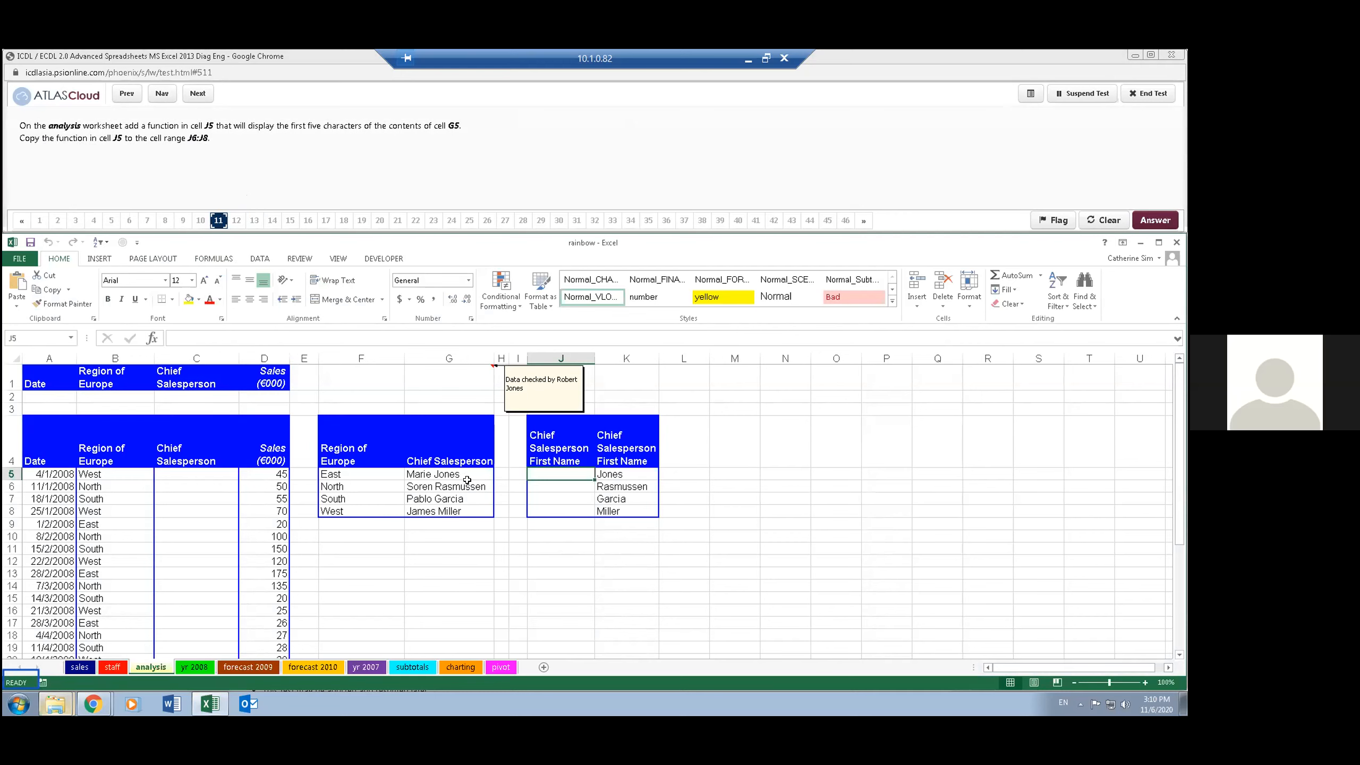
text(=left()
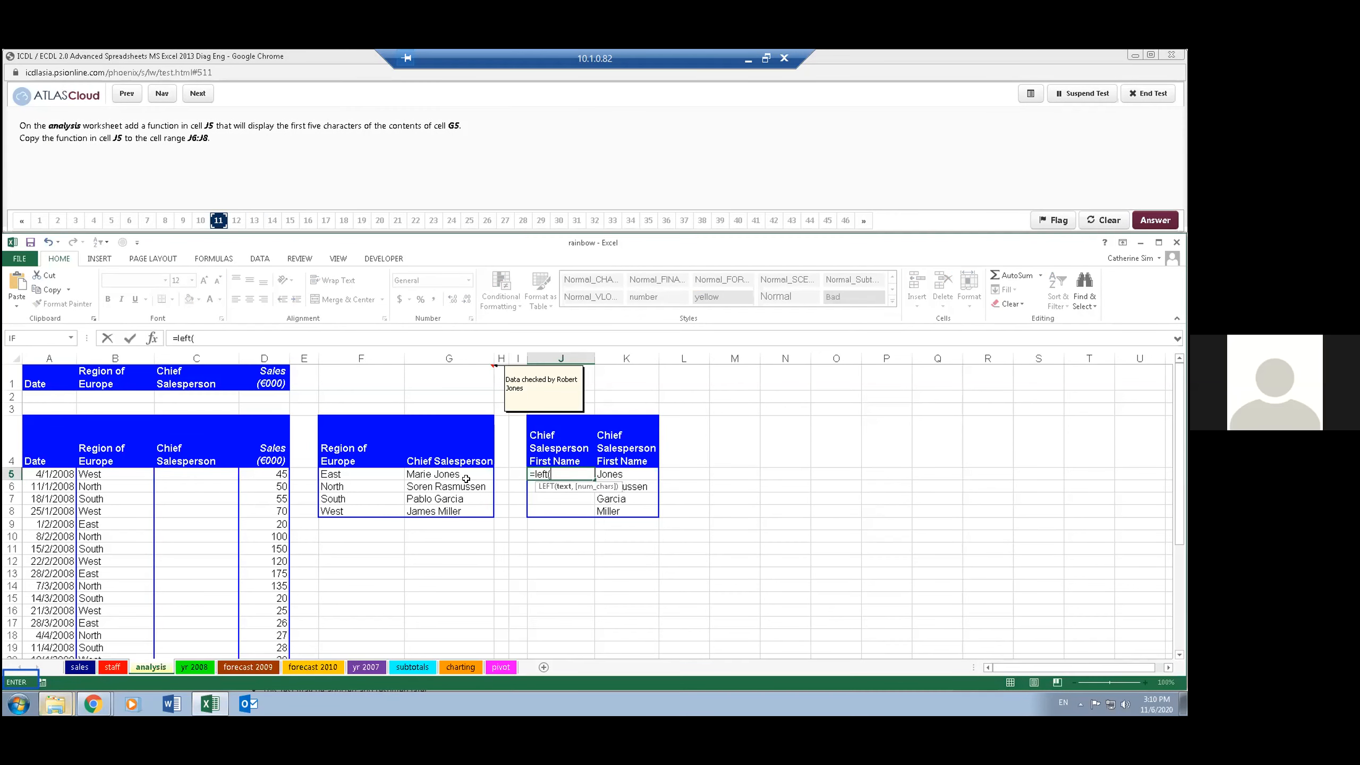
click(456, 471)
text(,5)
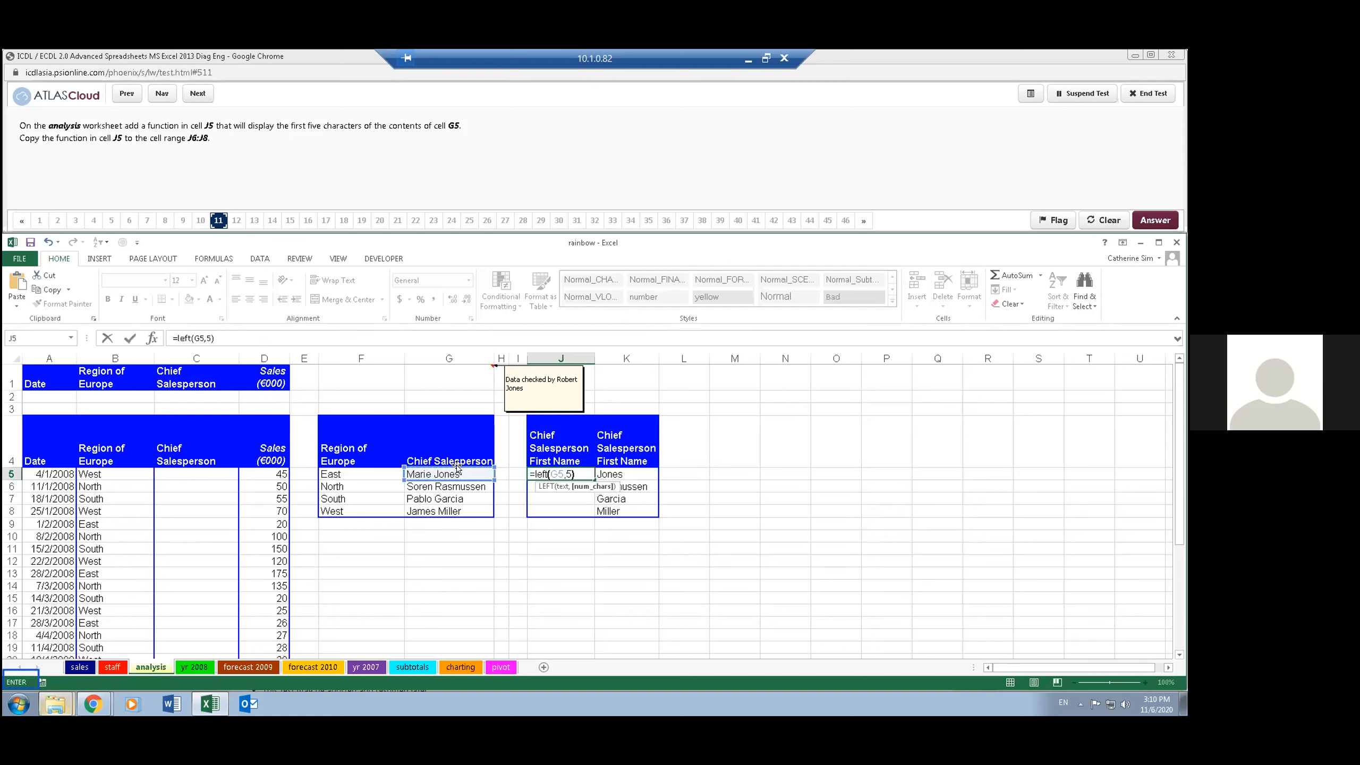
text())
key(Return)
- Copy the LEFT function from J5 down through J6:J8
click(578, 473)
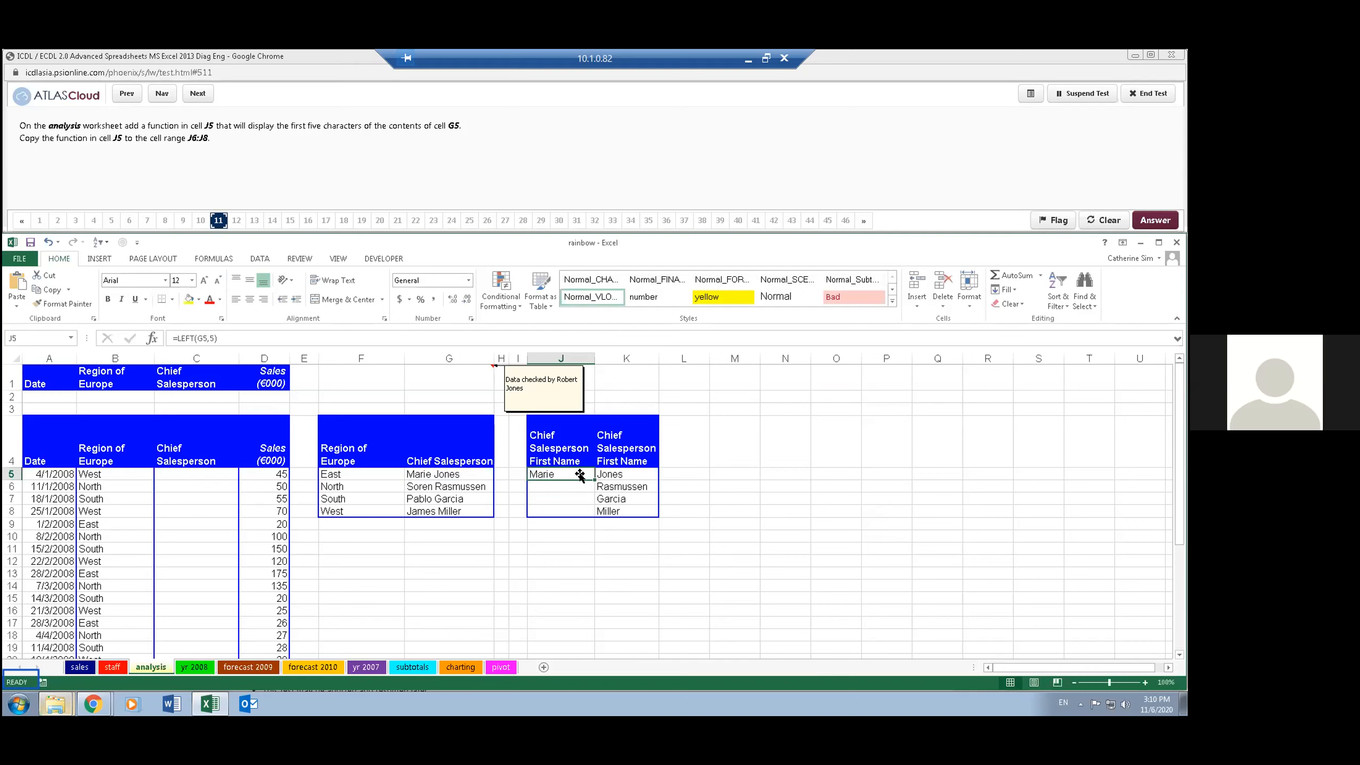
drag(594, 480, 590, 516)
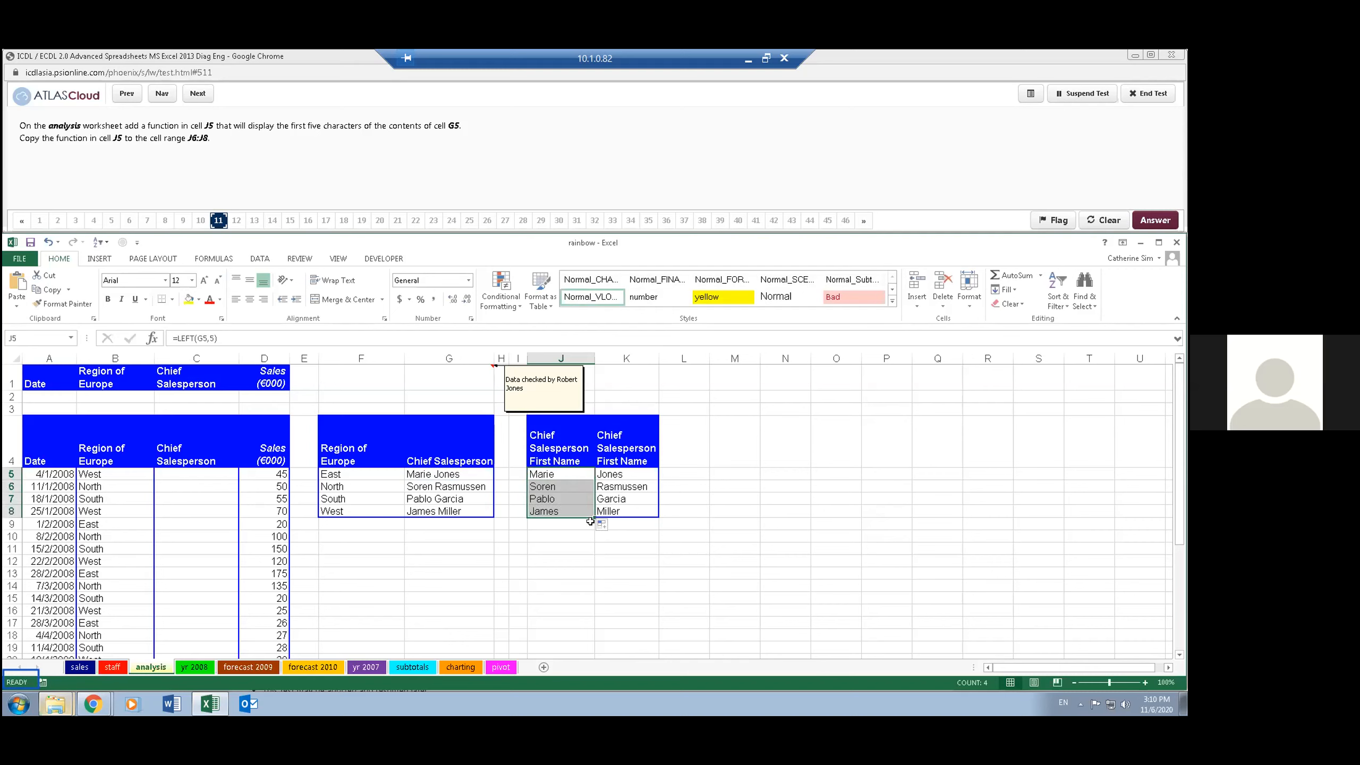
click(621, 524)
click(497, 145)
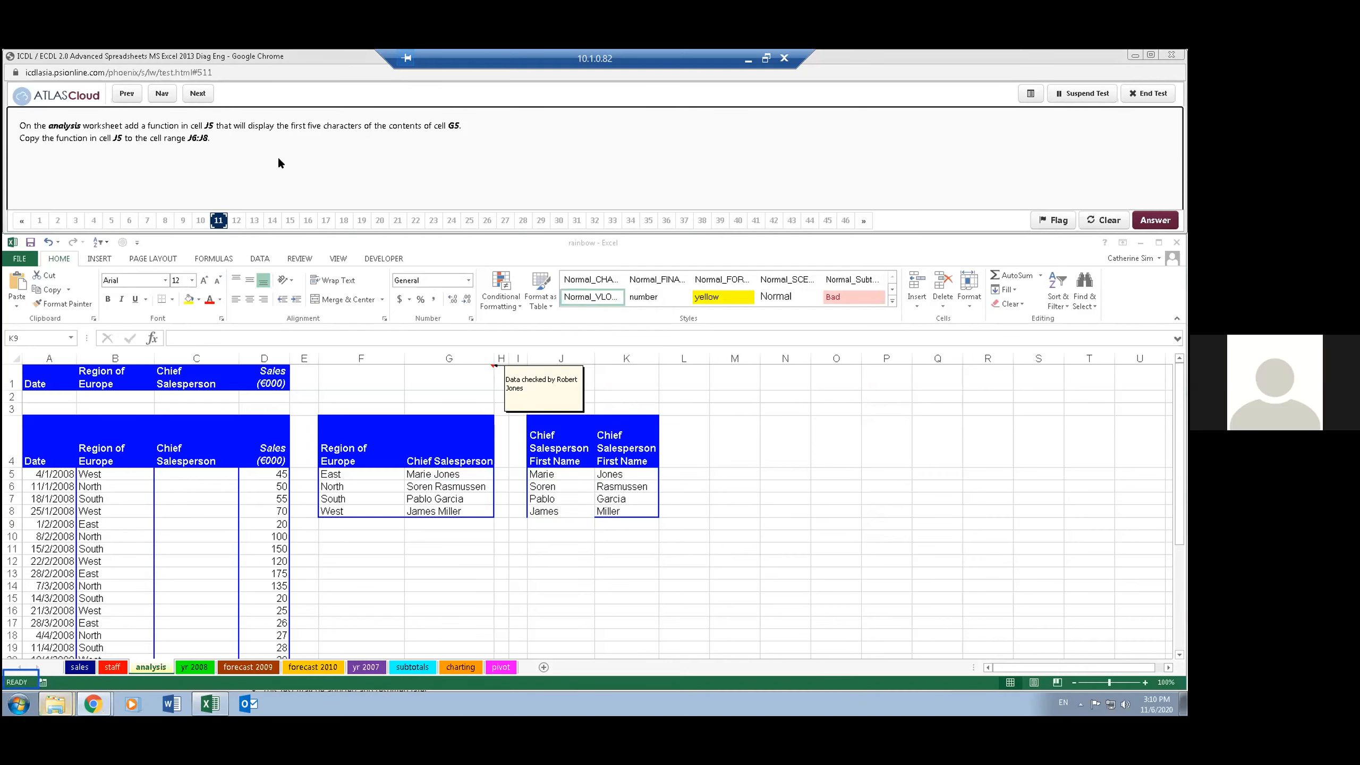
- Advance the test to question 12 and enter North as the Region of Europe criterion in cell B2
click(197, 94)
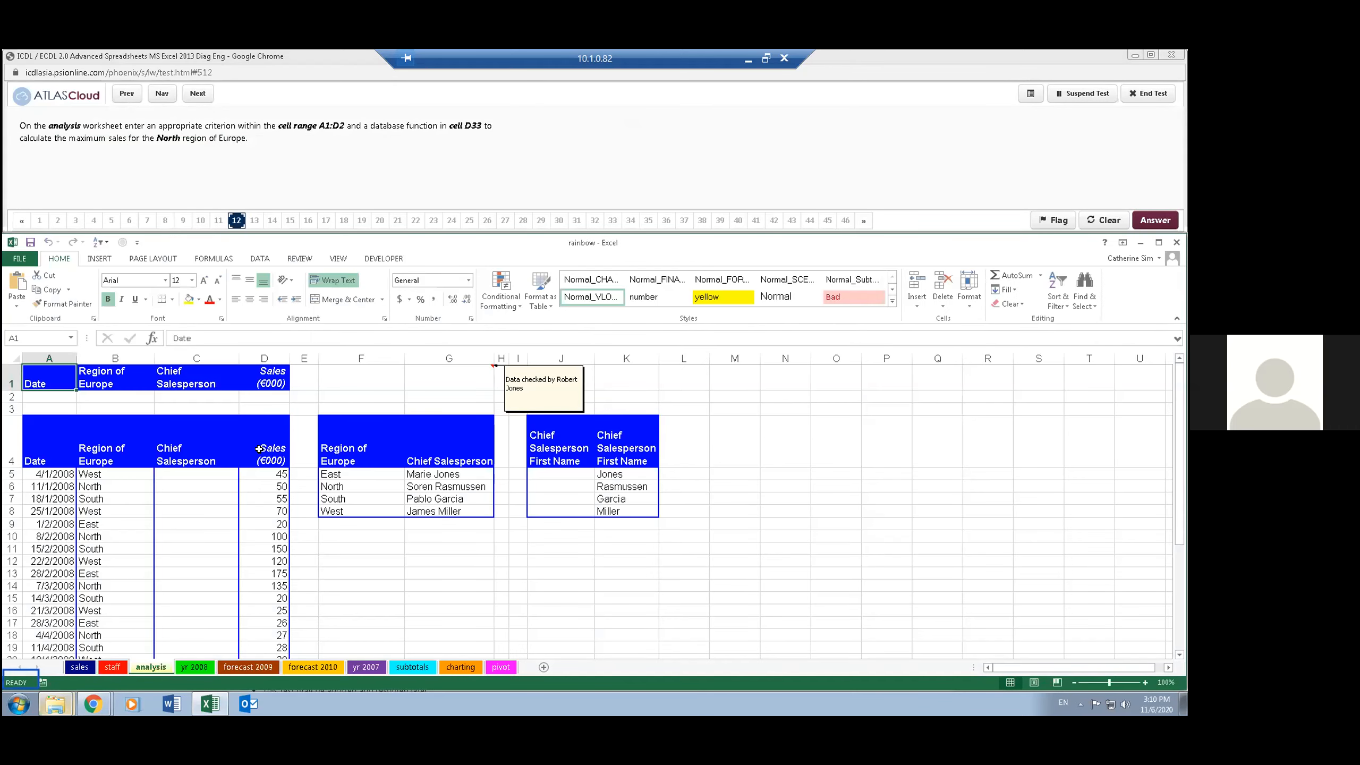
click(252, 475)
click(230, 518)
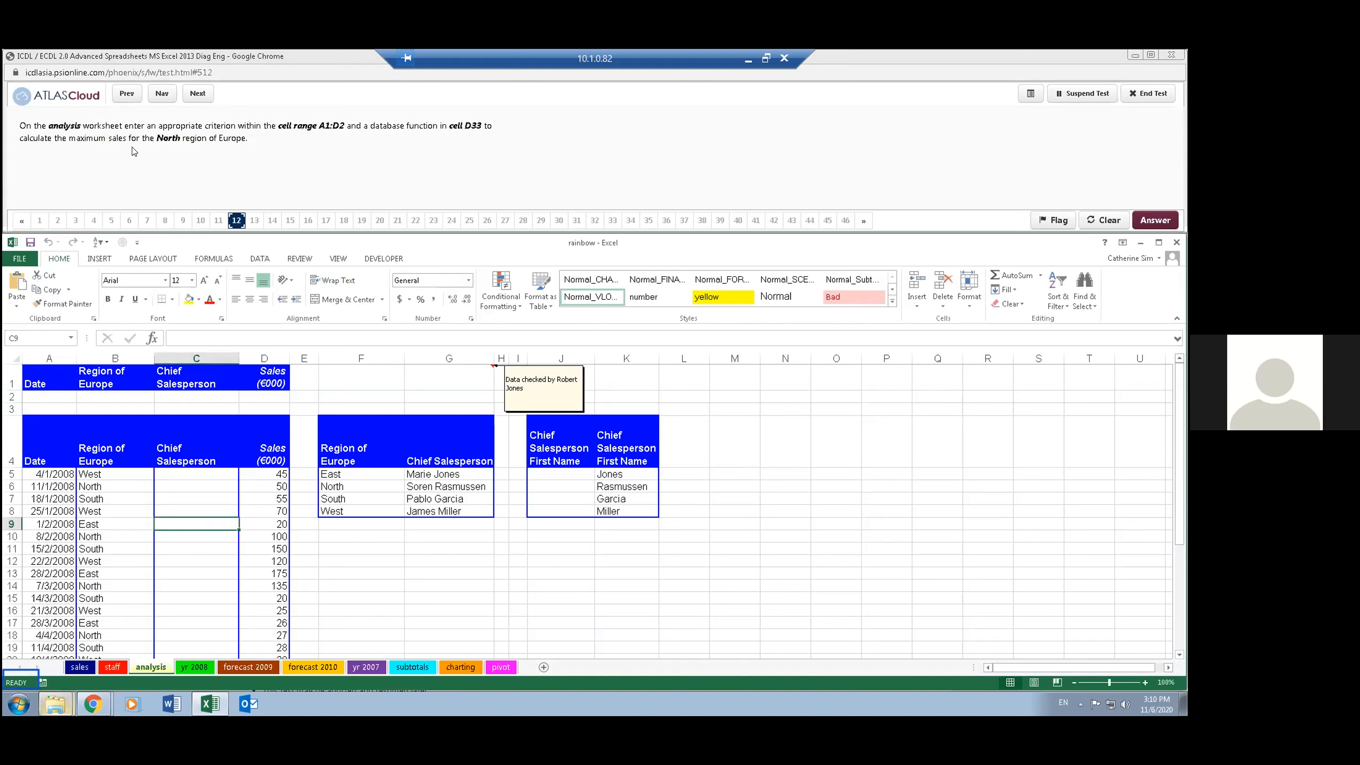
click(129, 396)
text(North)
key(Return)
drag(264, 396, 47, 375)
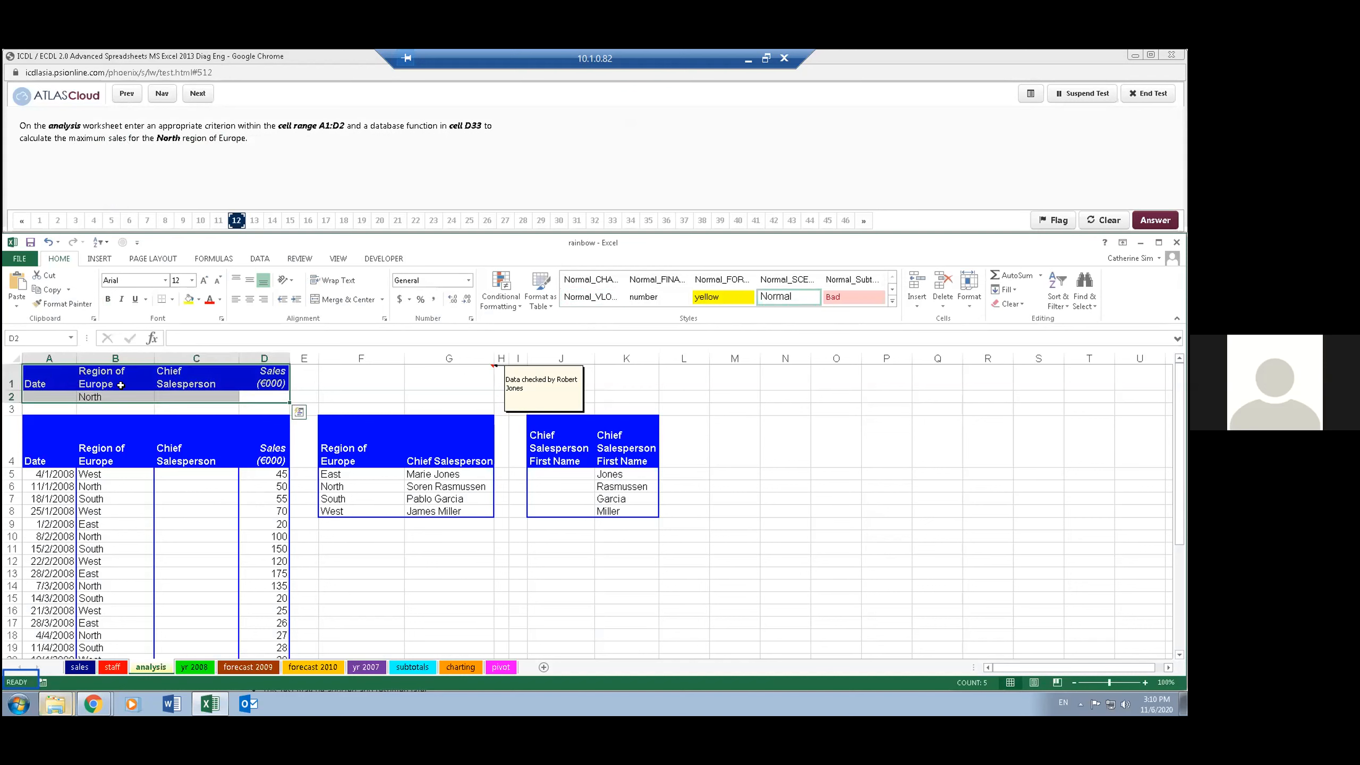
click(239, 482)
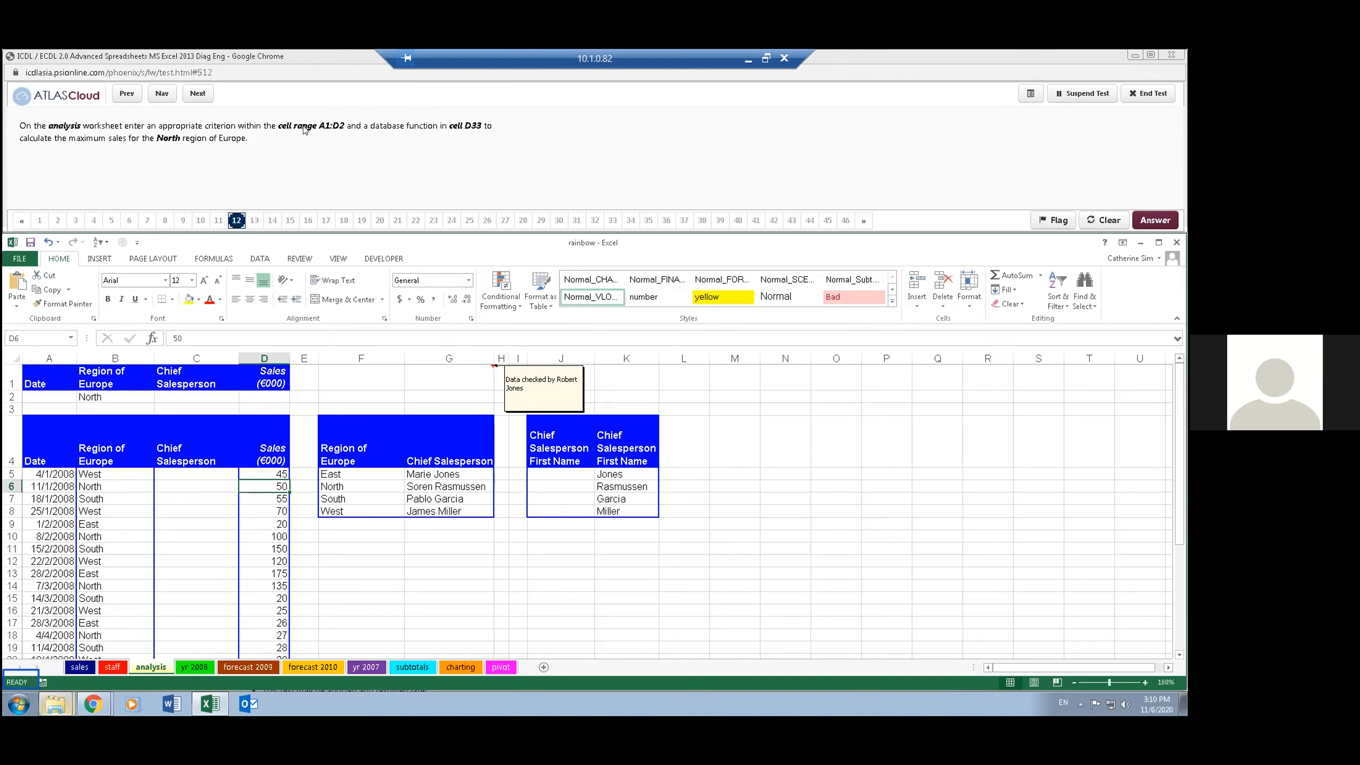
- Go to cell D33 and start a DMAX function there with its function arguments open
click(38, 338)
text(D33)
key(Return)
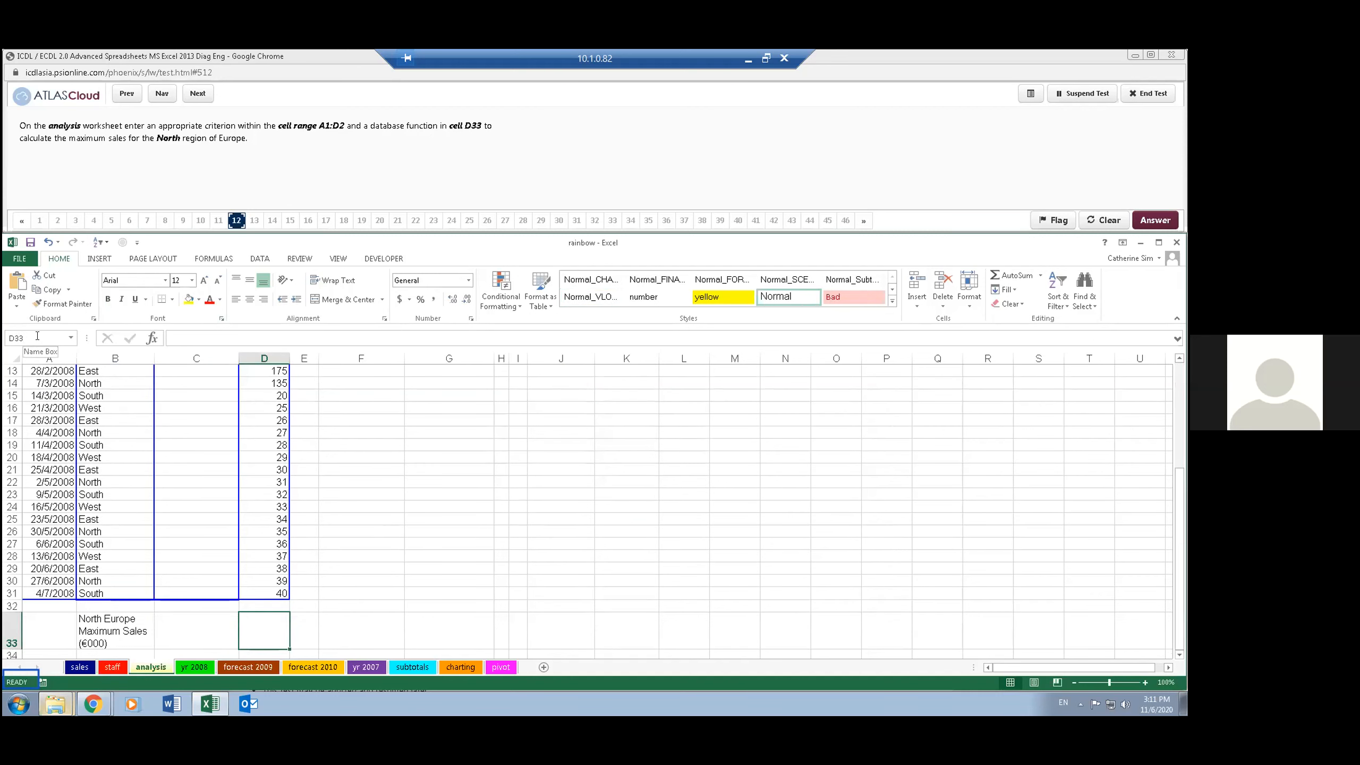
text(=)
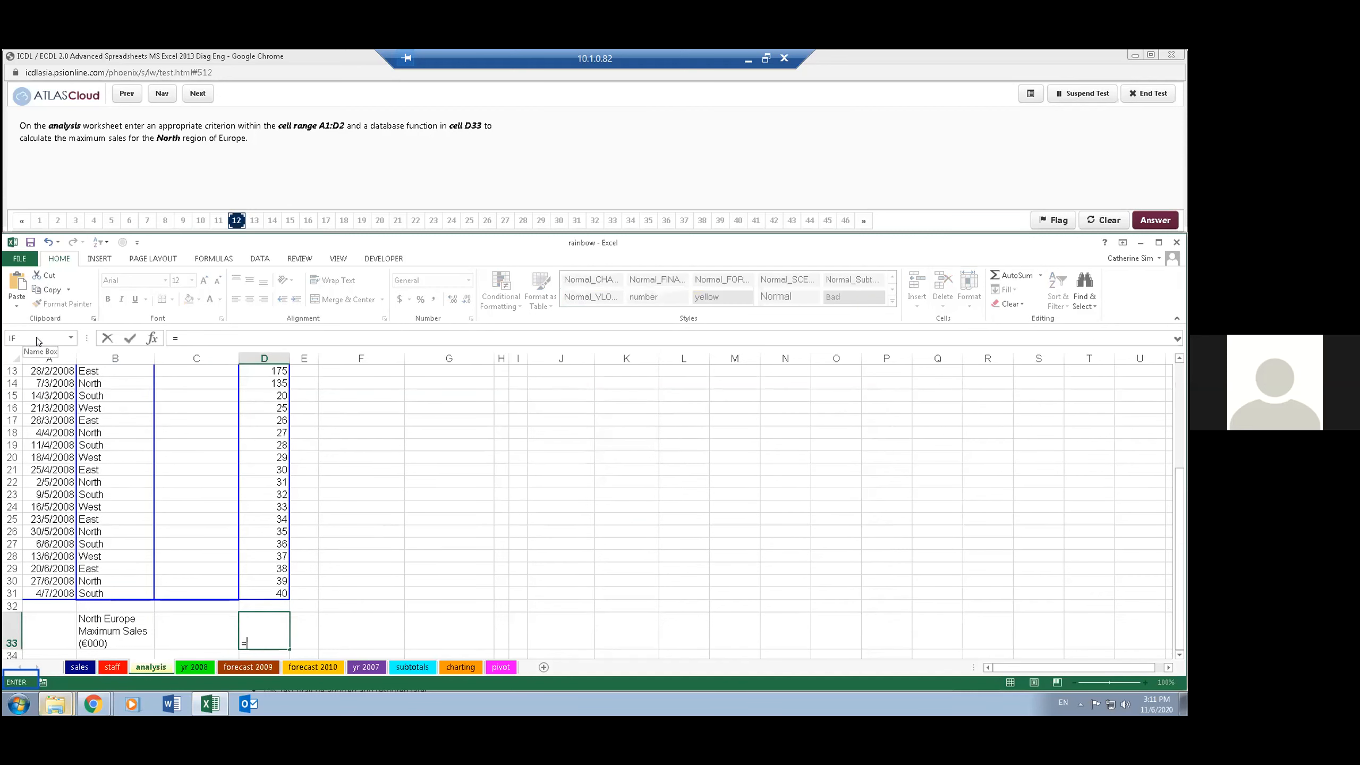
text(d)
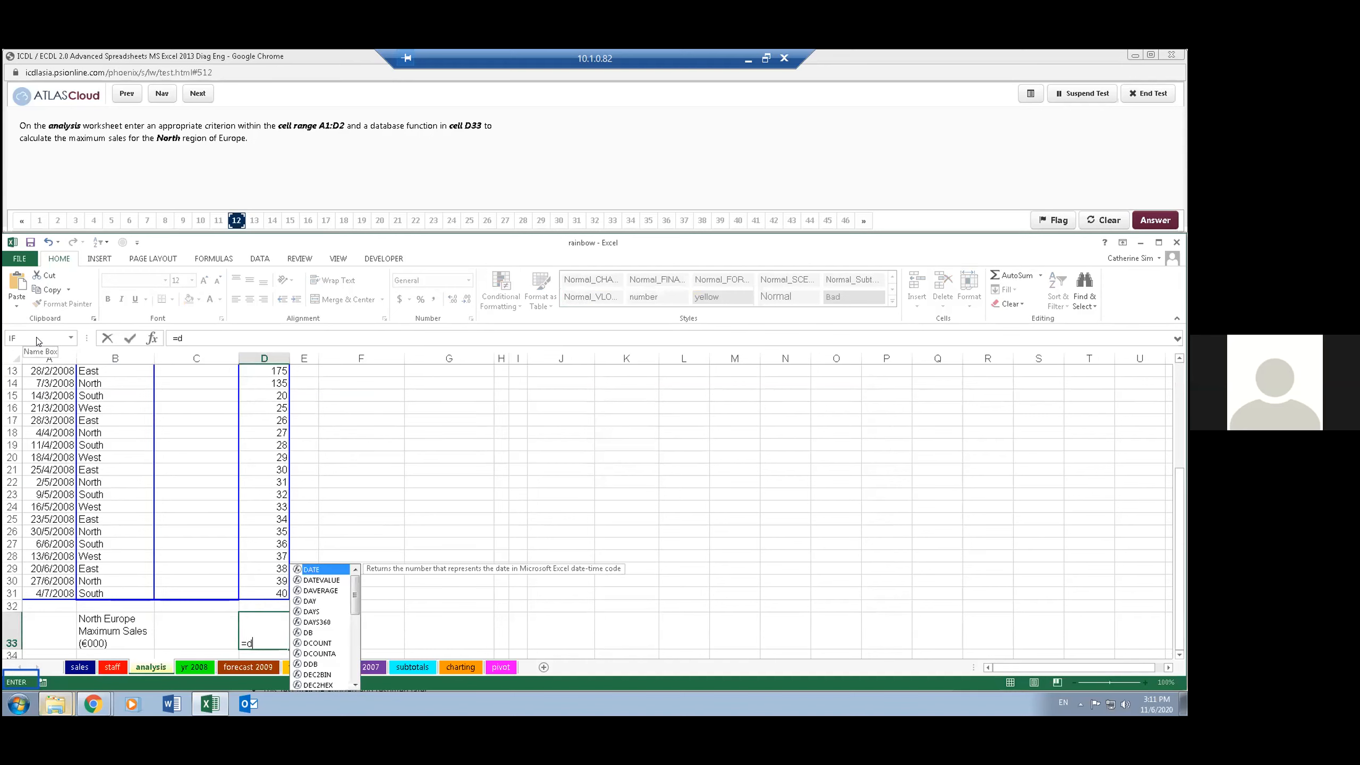
text(max)
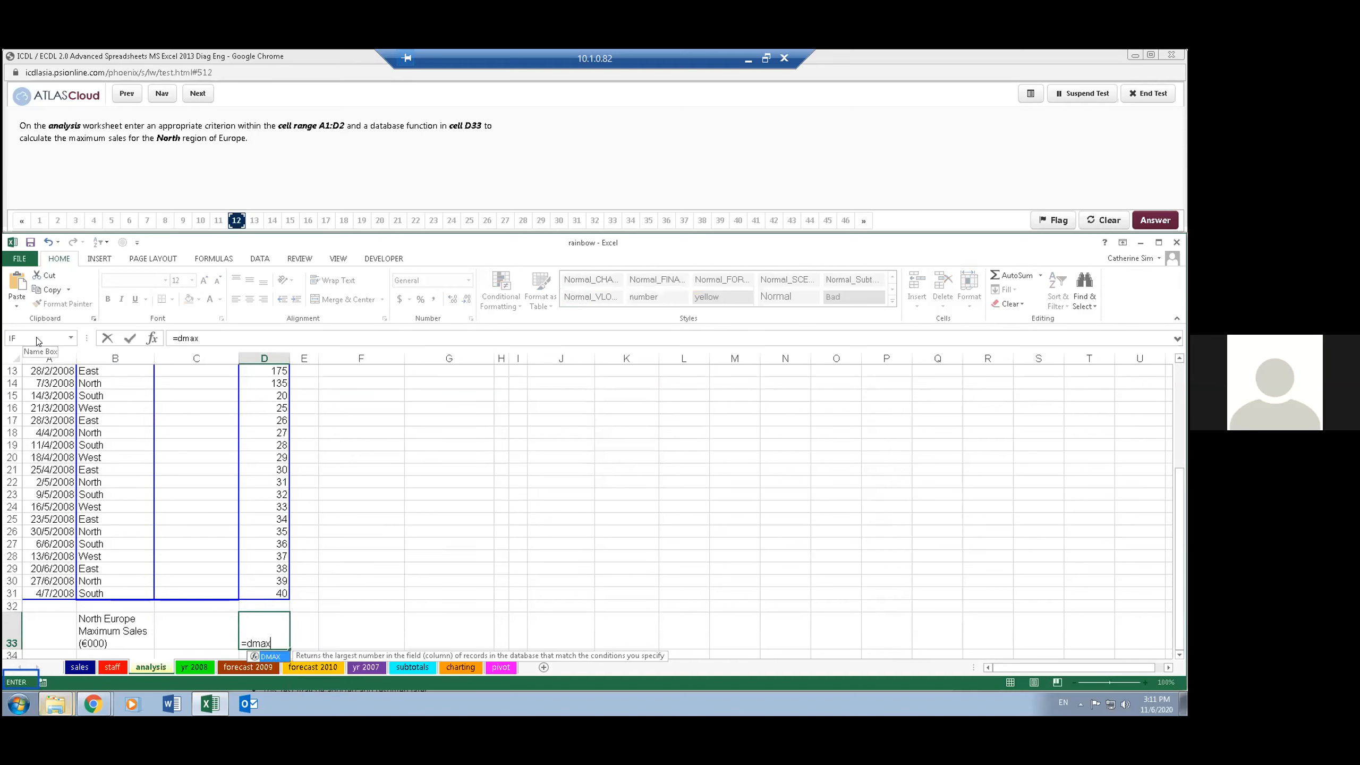
text(()
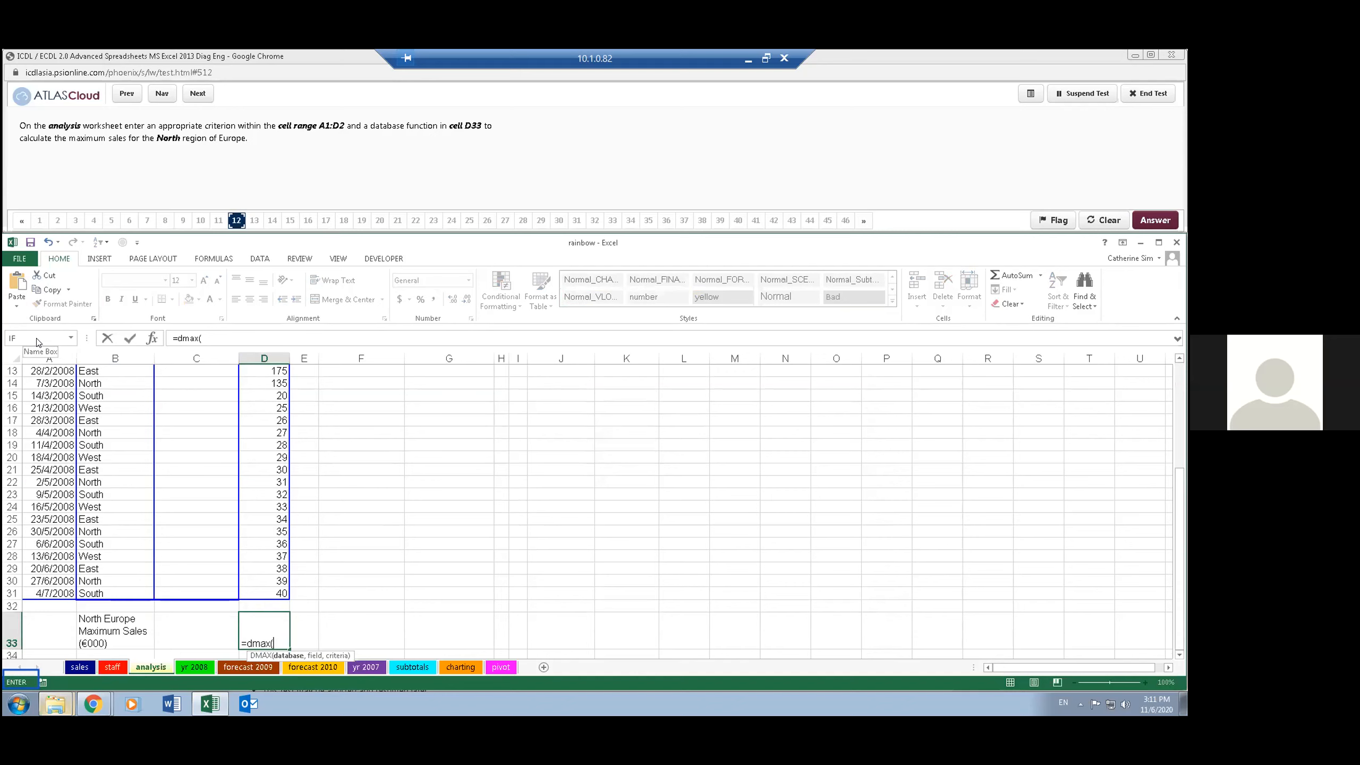
click(151, 338)
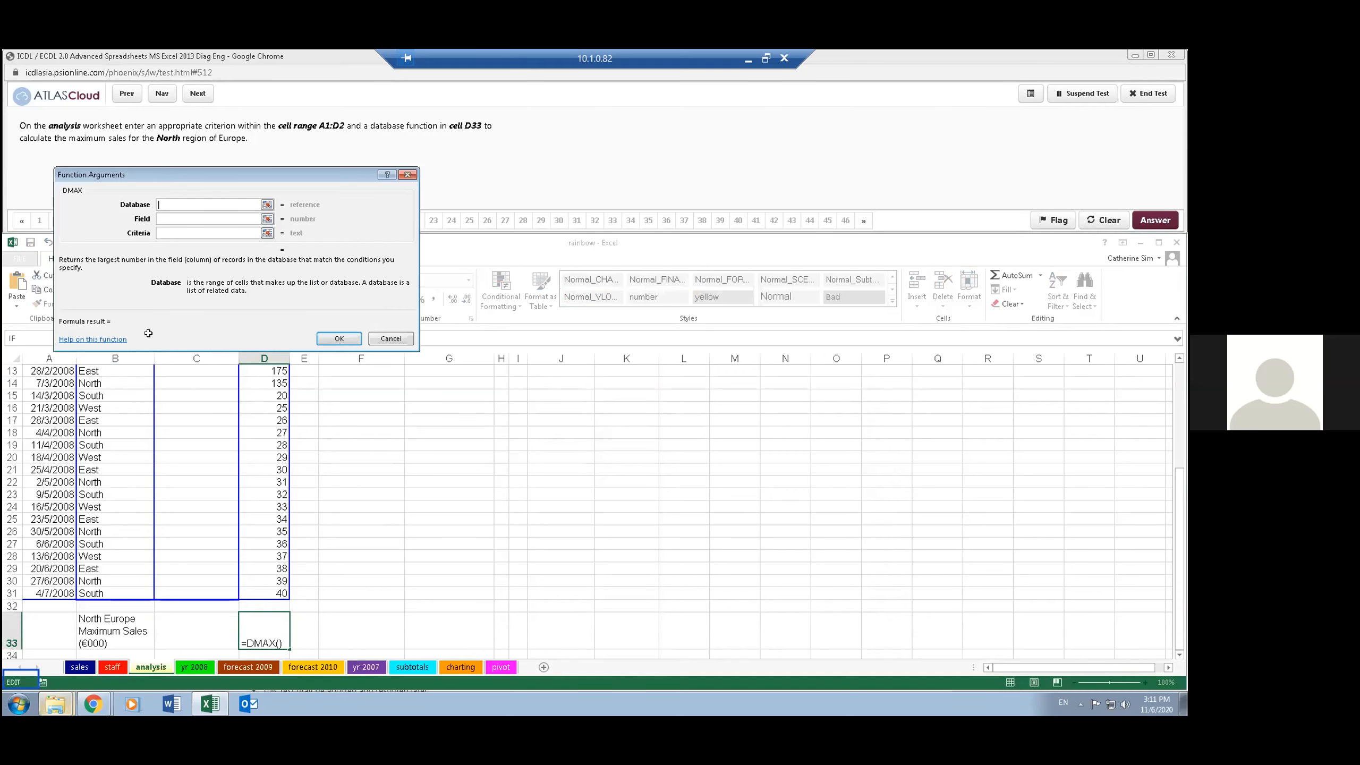
drag(242, 177, 449, 260)
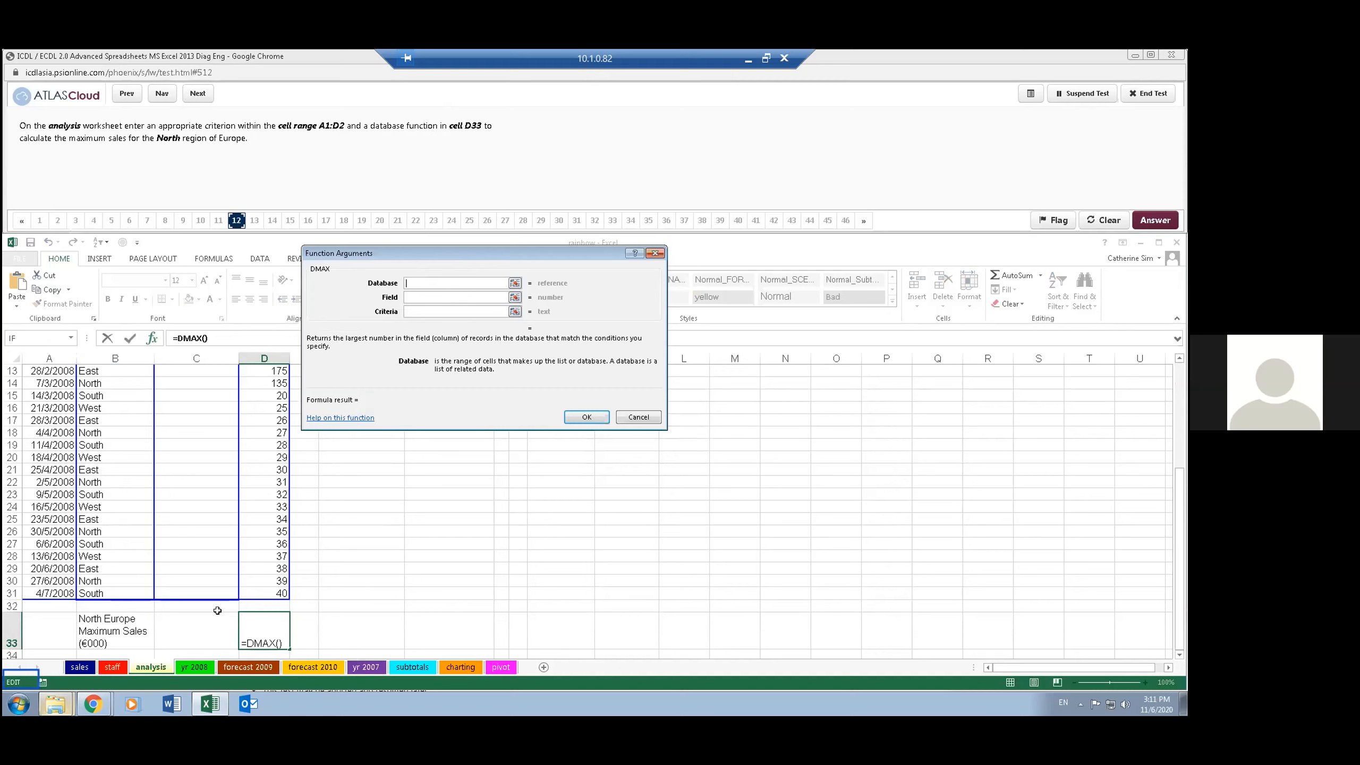
- Set the DMAX database to A4:D31, field to D4 and criteria to A1:D2, and enter the function in D33
drag(249, 589, 31, 439)
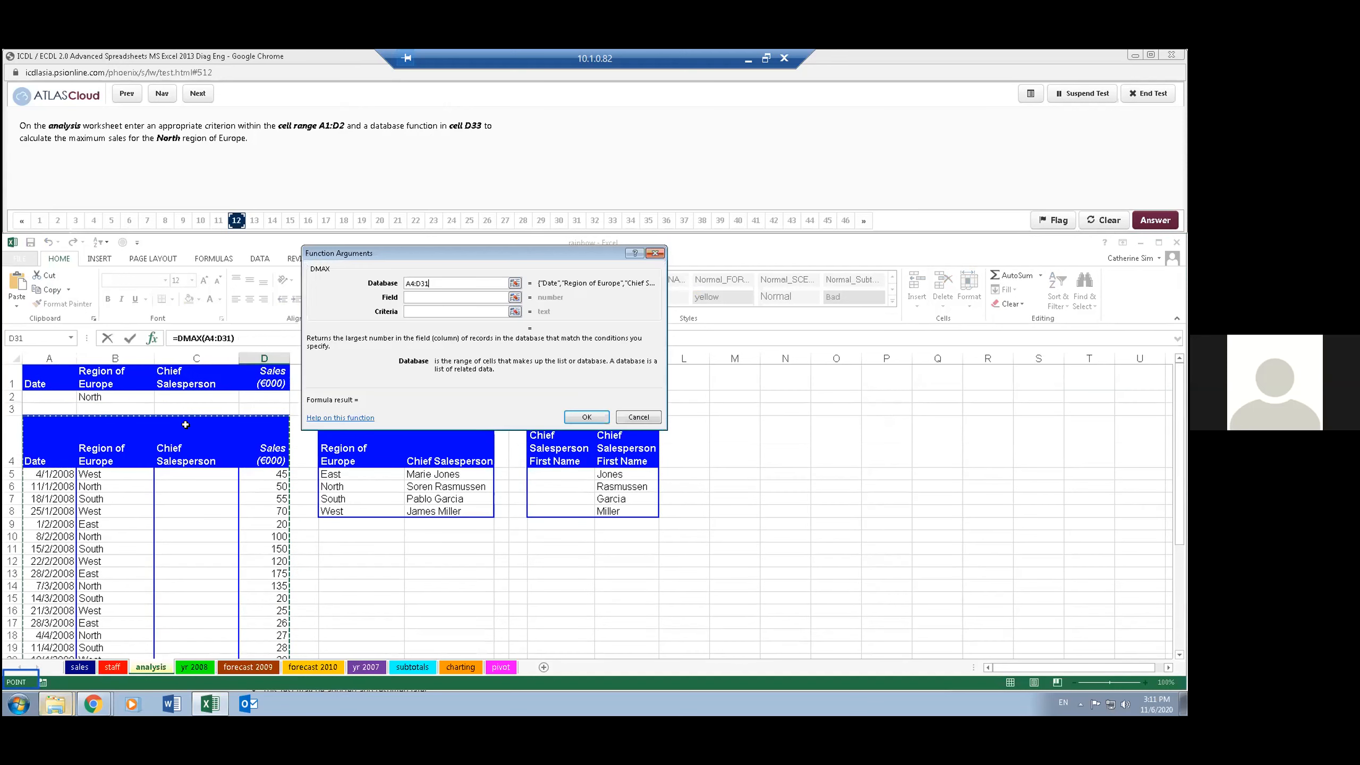
click(435, 294)
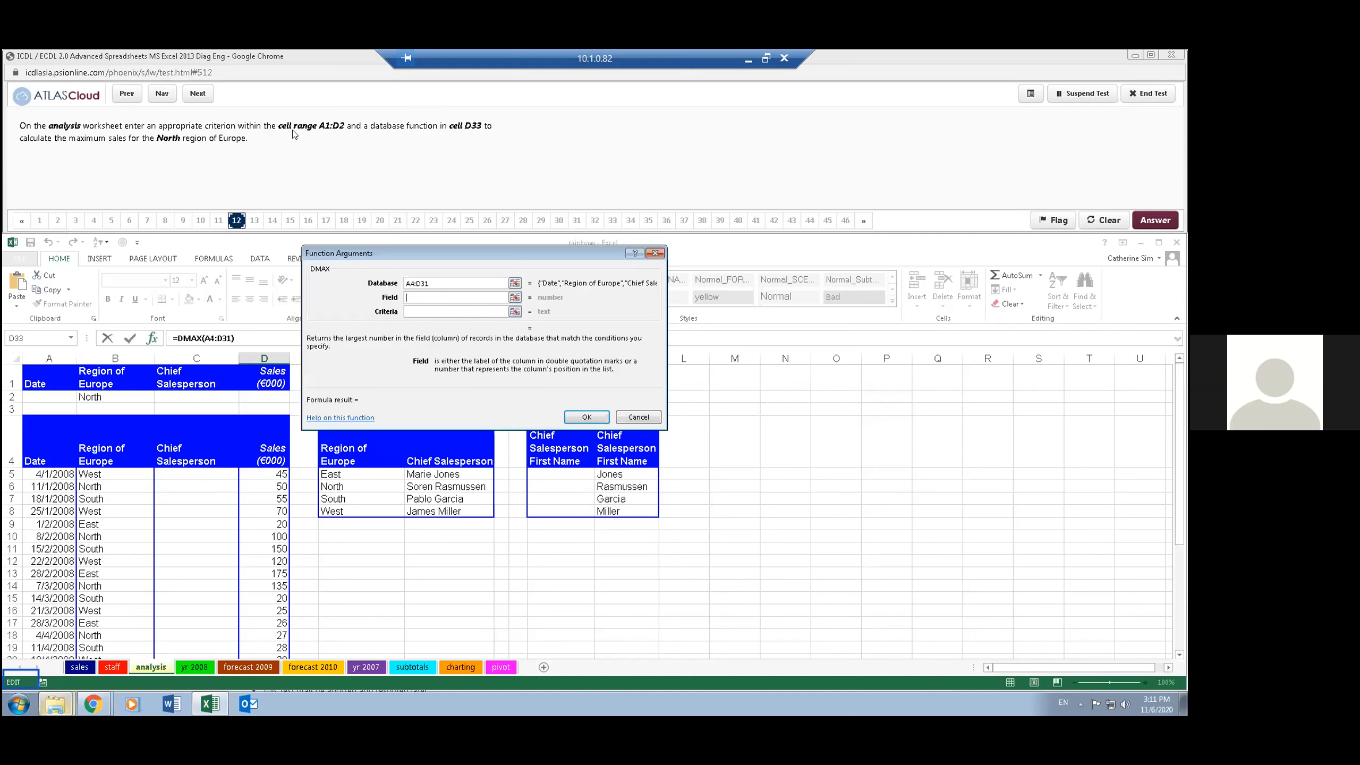
click(273, 444)
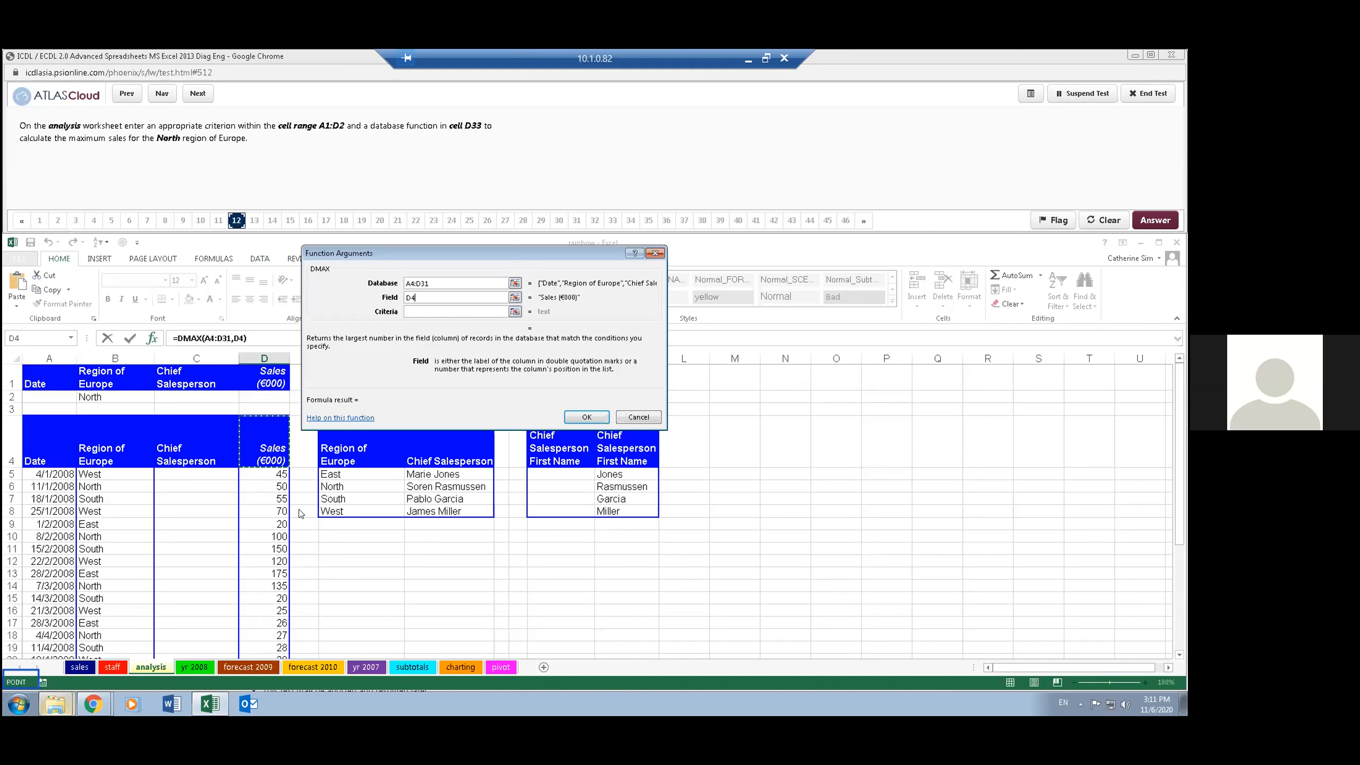
click(419, 313)
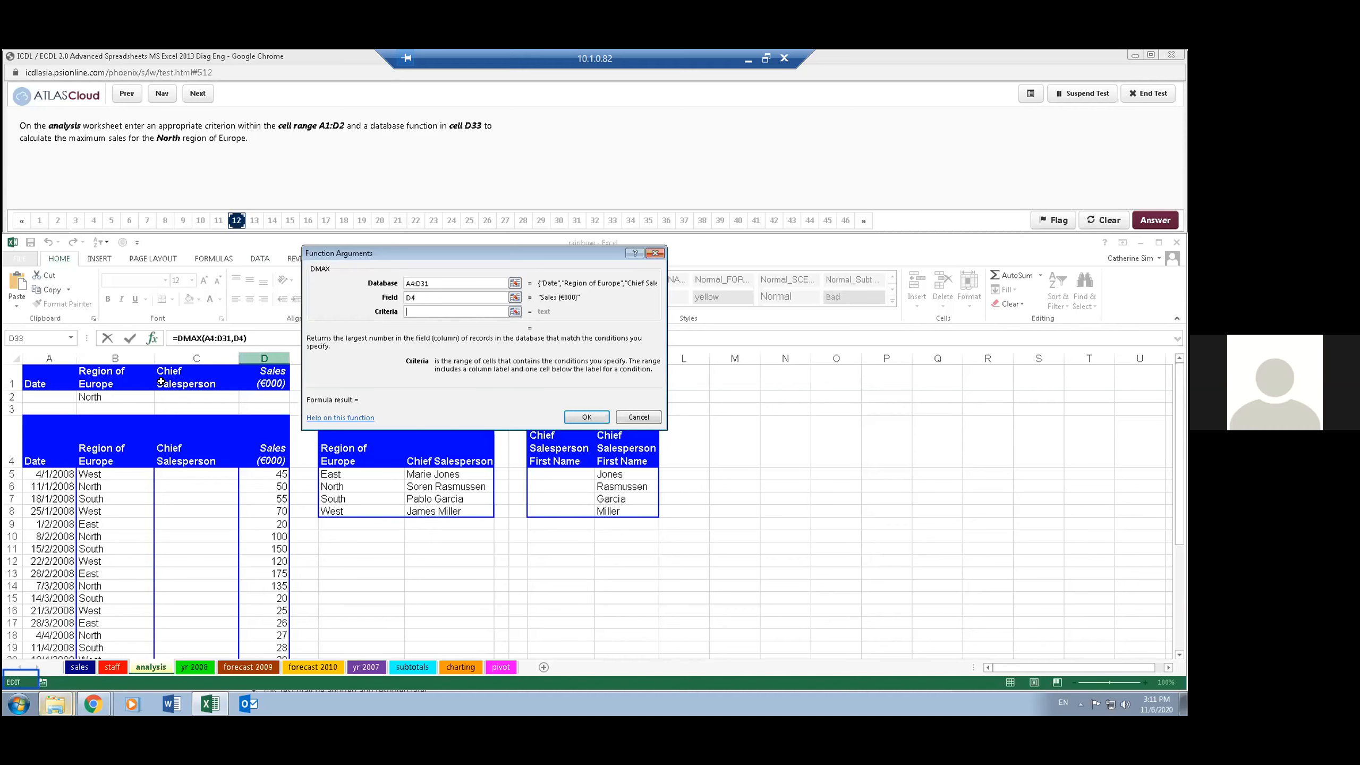
drag(39, 379, 270, 391)
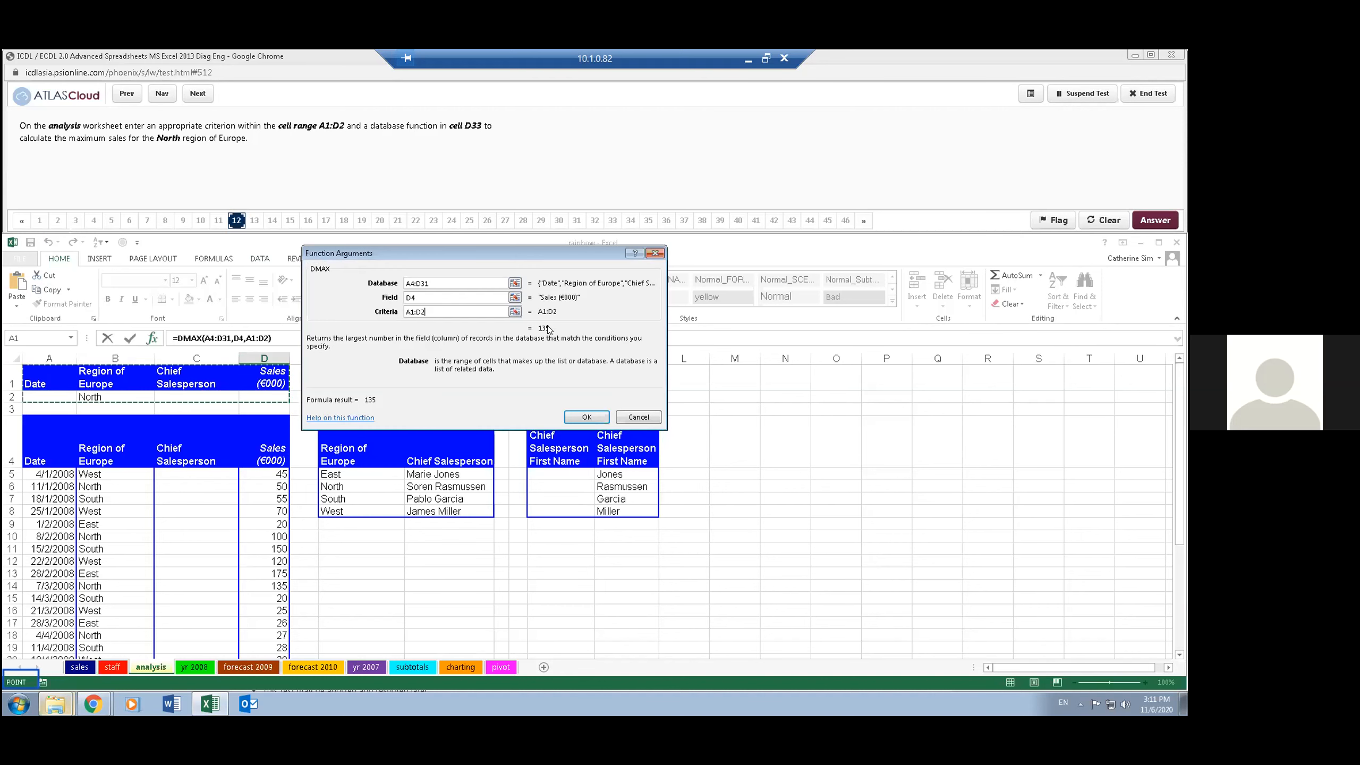
drag(524, 313, 525, 333)
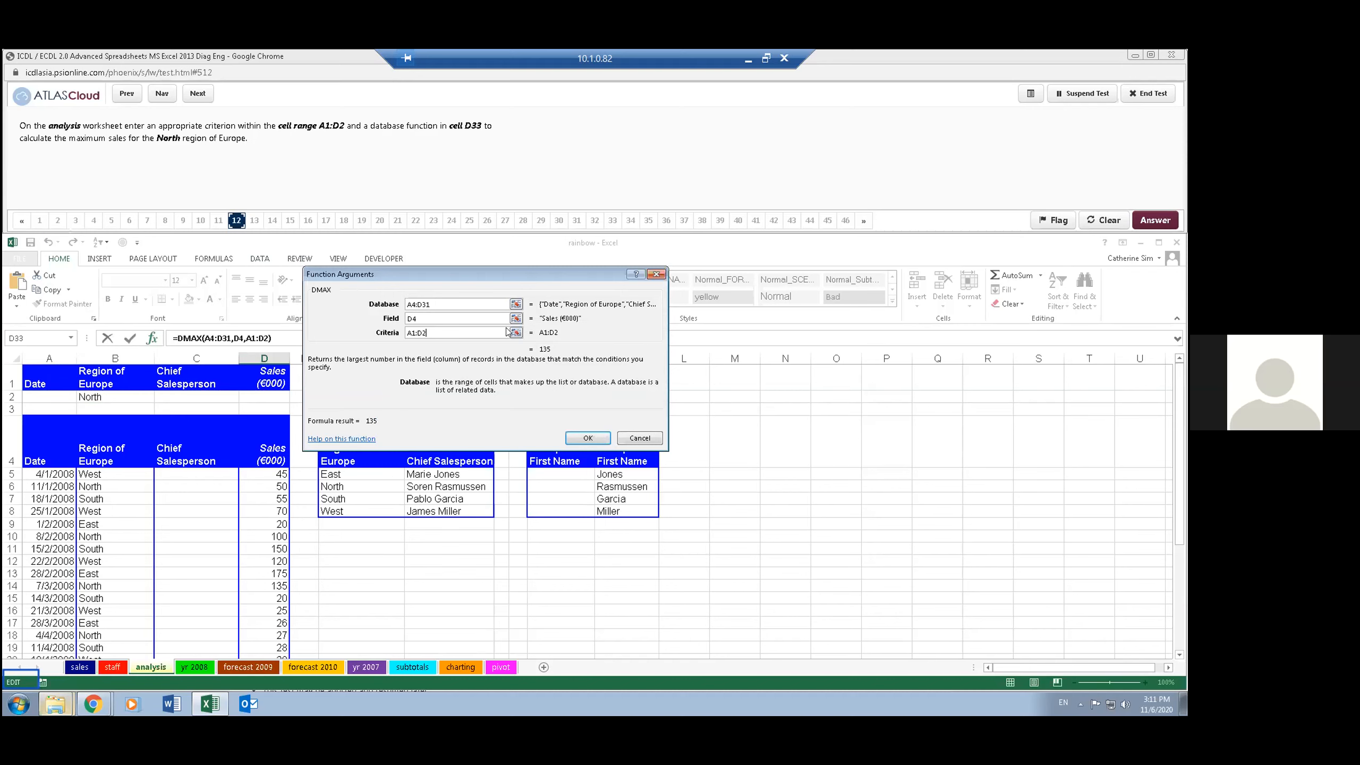
drag(496, 269, 532, 262)
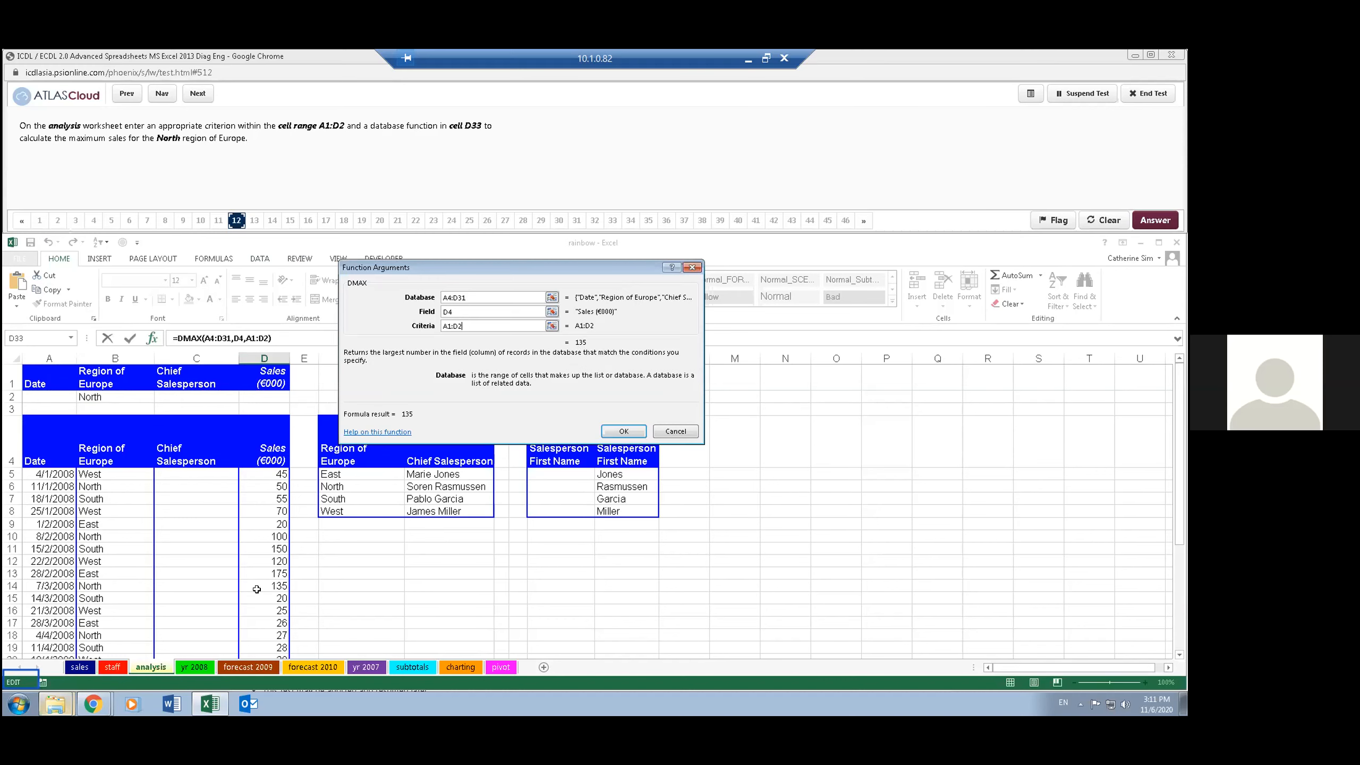
click(623, 431)
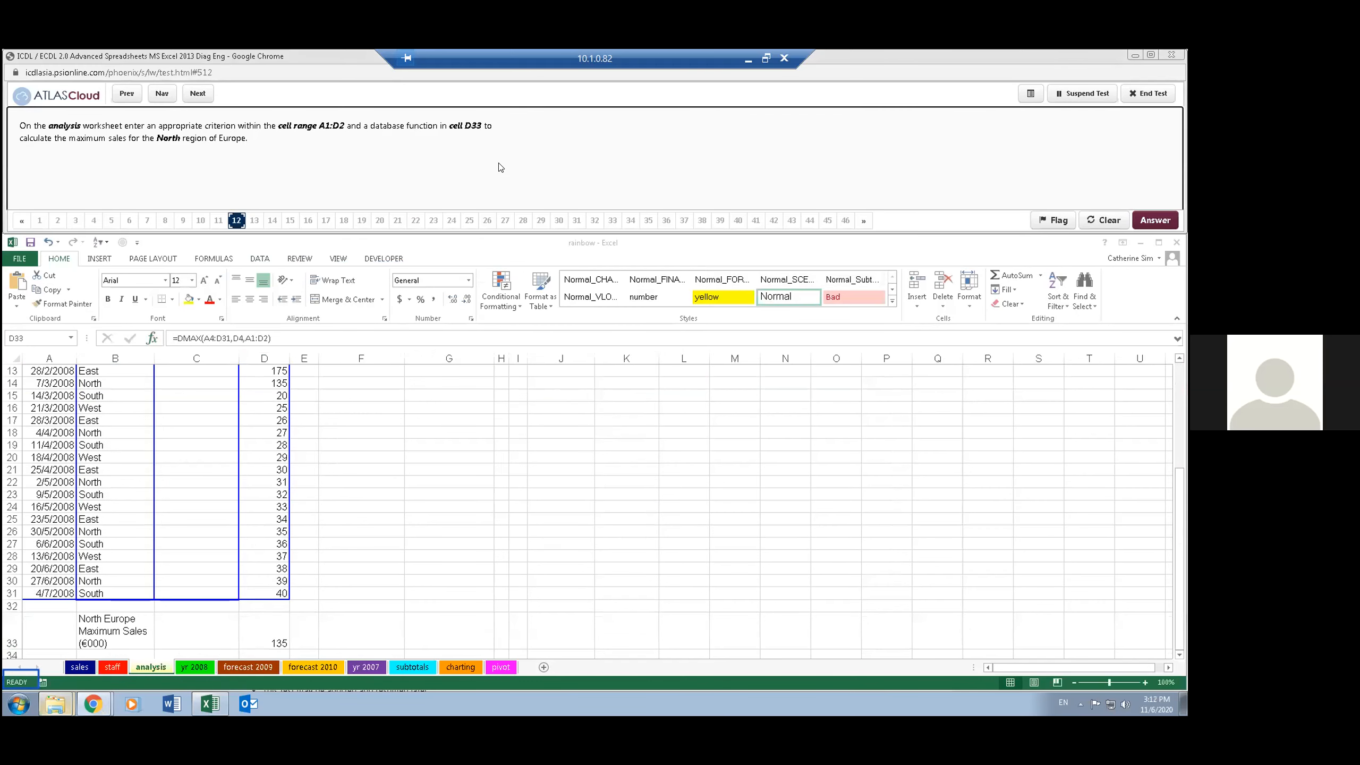
- Advance the test to question 13 and open a custom sort for the range A4:D31 on the analysis worksheet
click(196, 94)
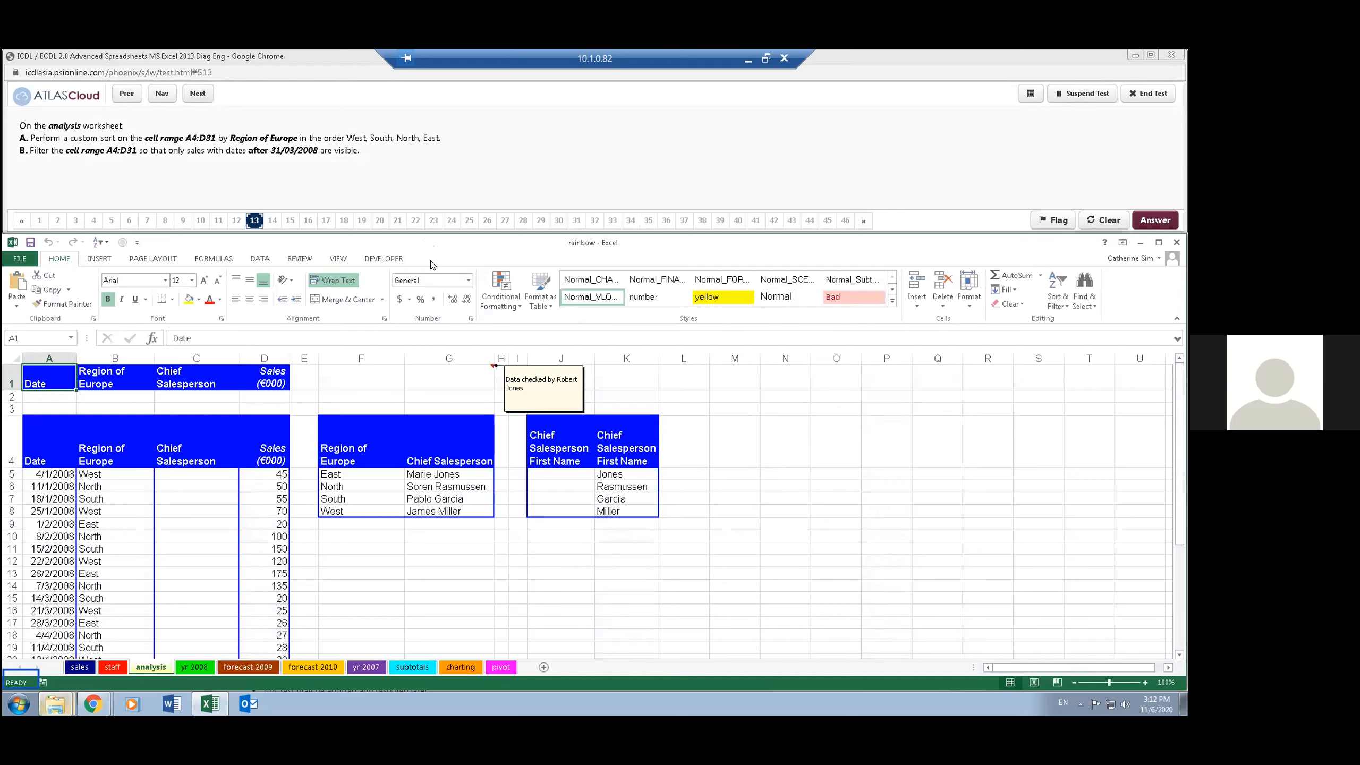
click(28, 337)
text(a4:d31)
key(Return)
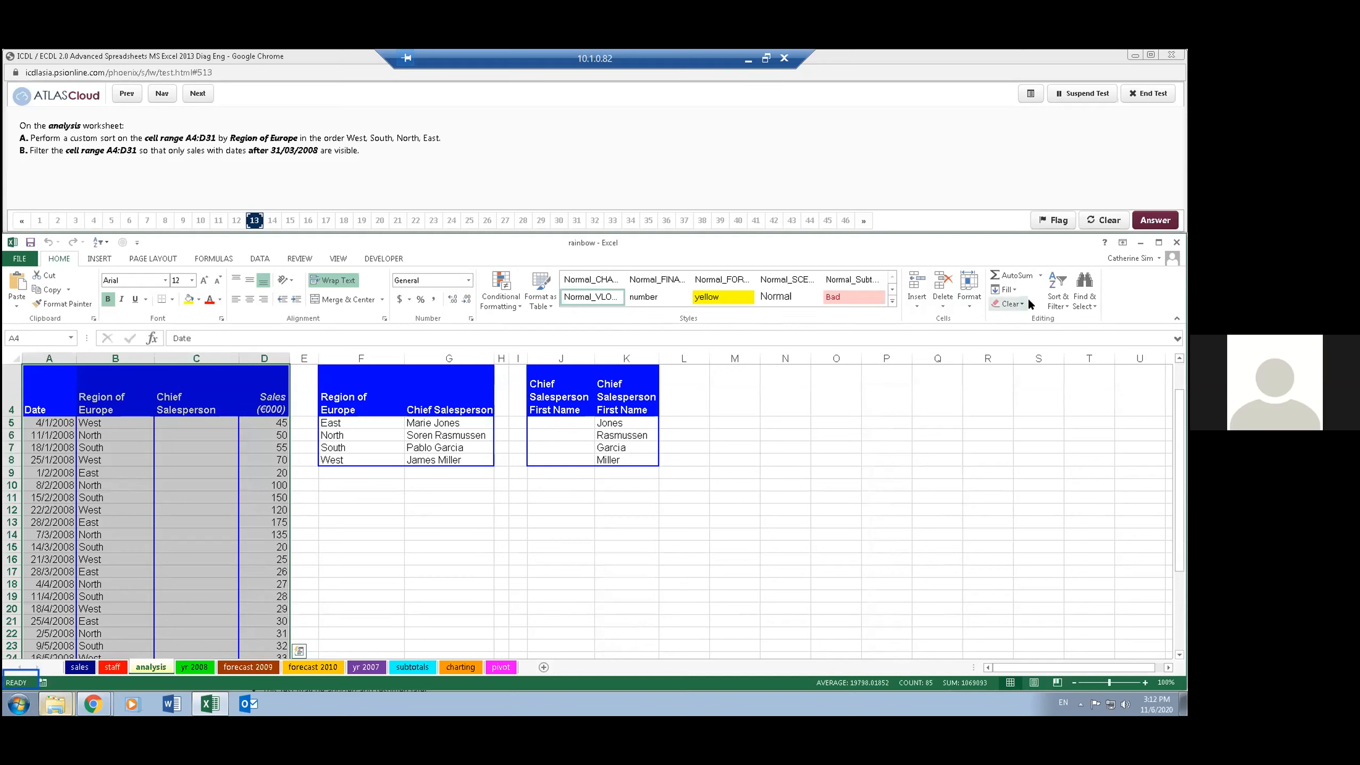
click(1055, 303)
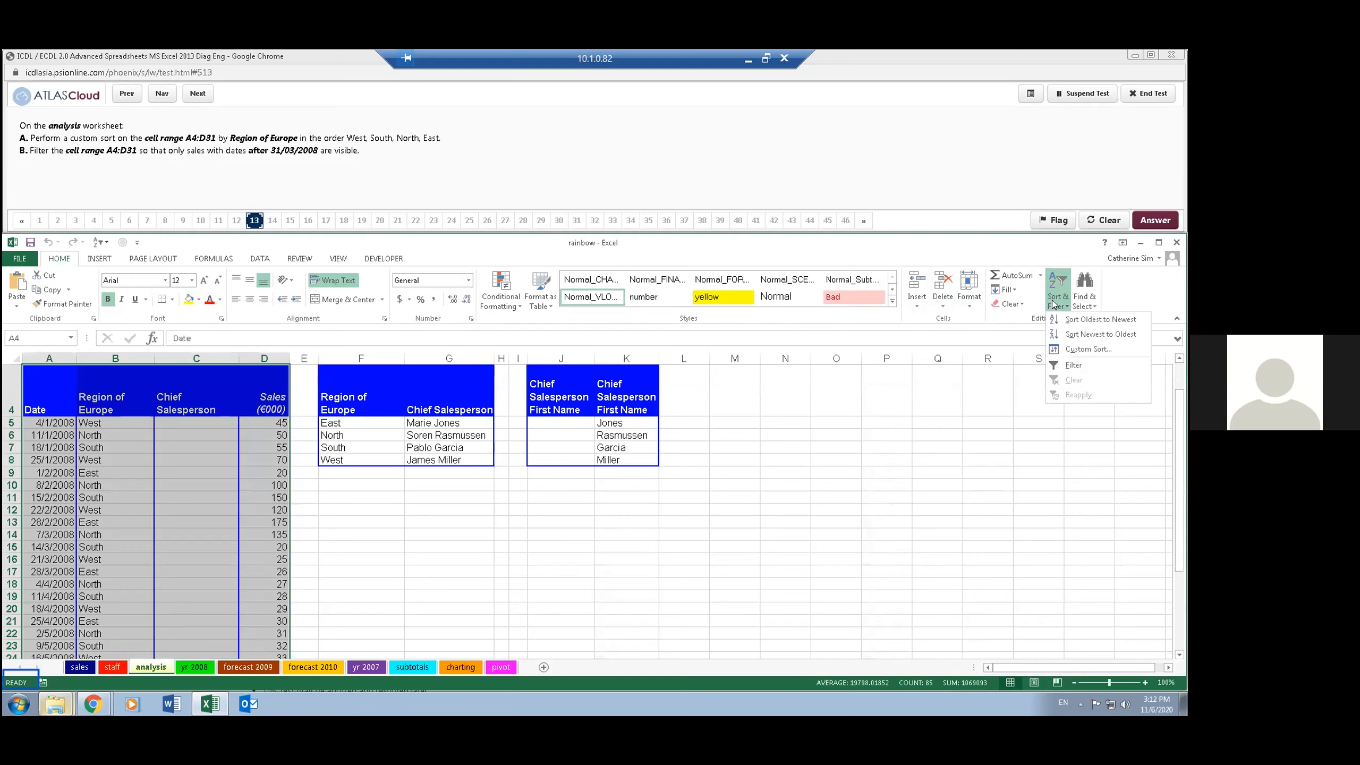
click(1085, 349)
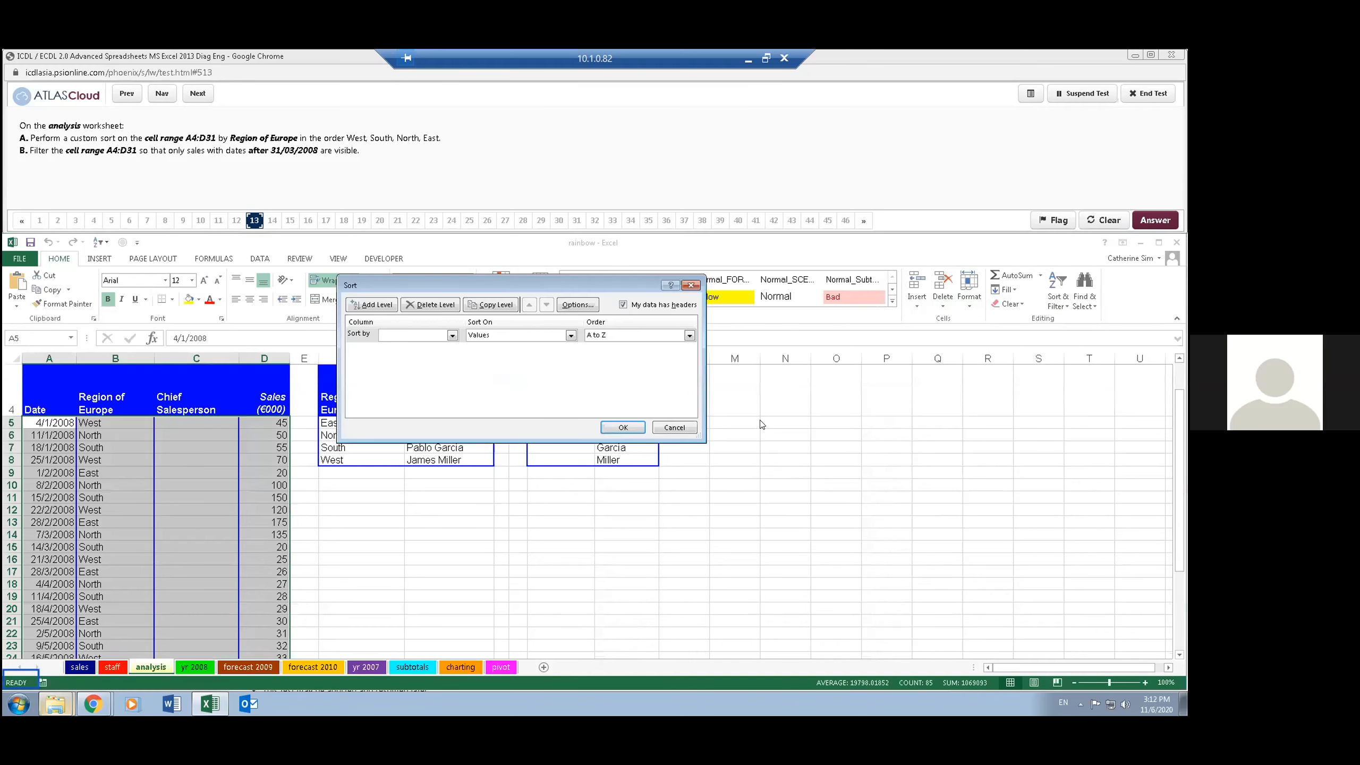
- Add a custom list with the entries West, South, North, East and use it as the sort order
click(616, 331)
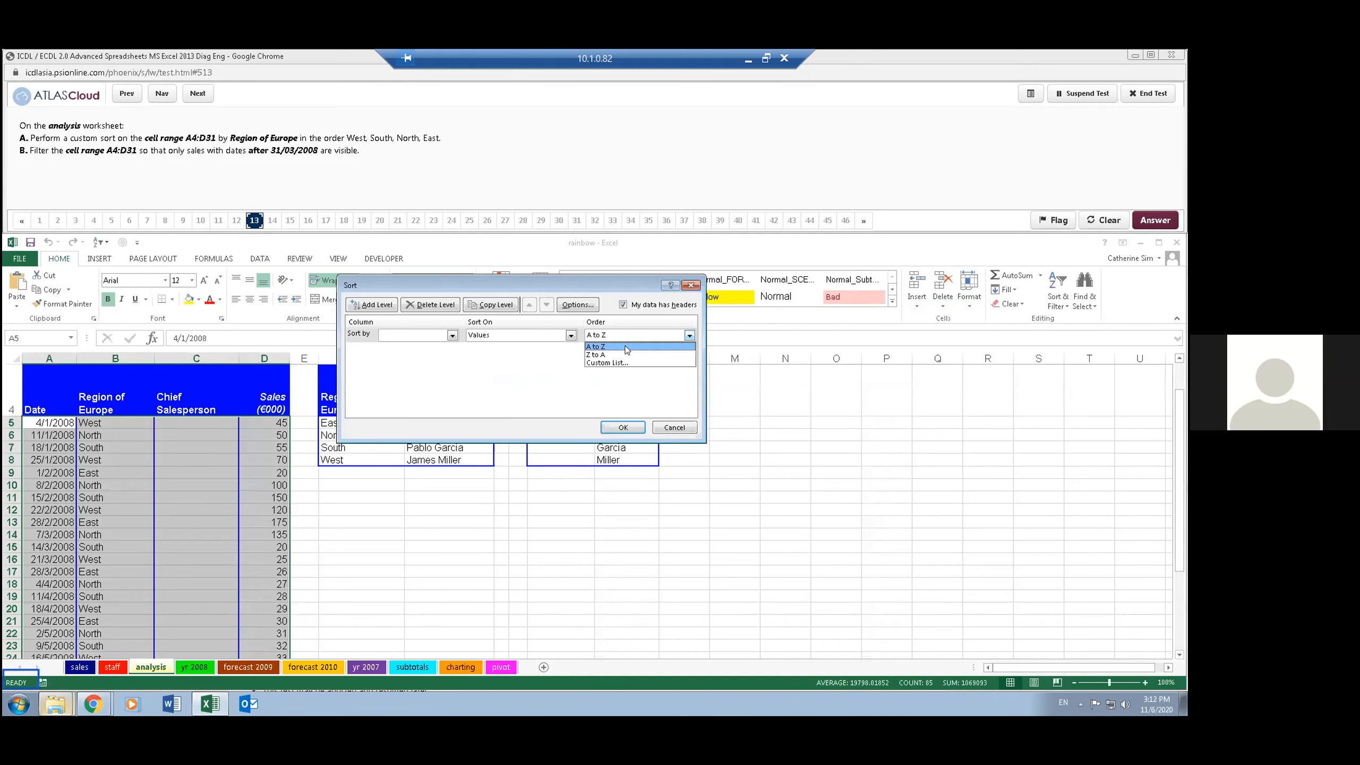
click(629, 361)
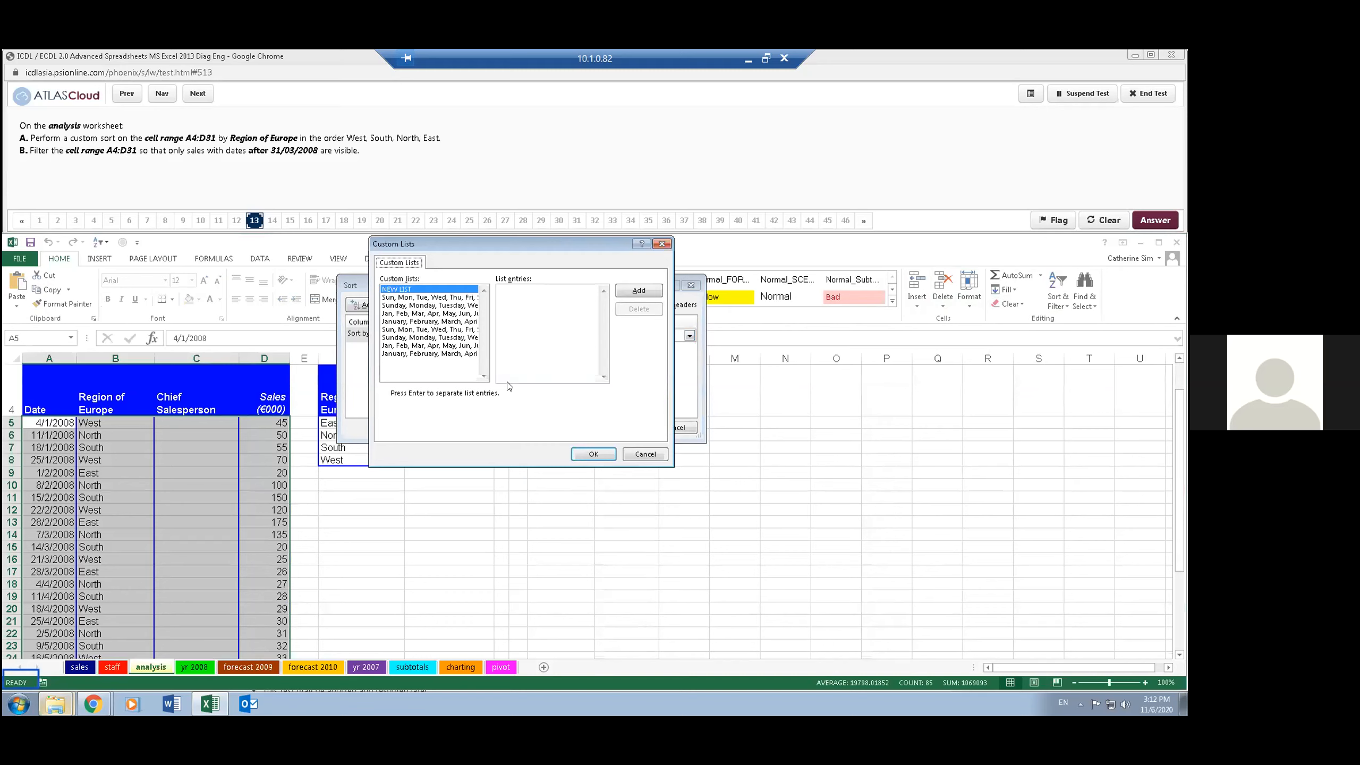
click(525, 318)
text(West South)
key(Return)
text(North)
click(638, 290)
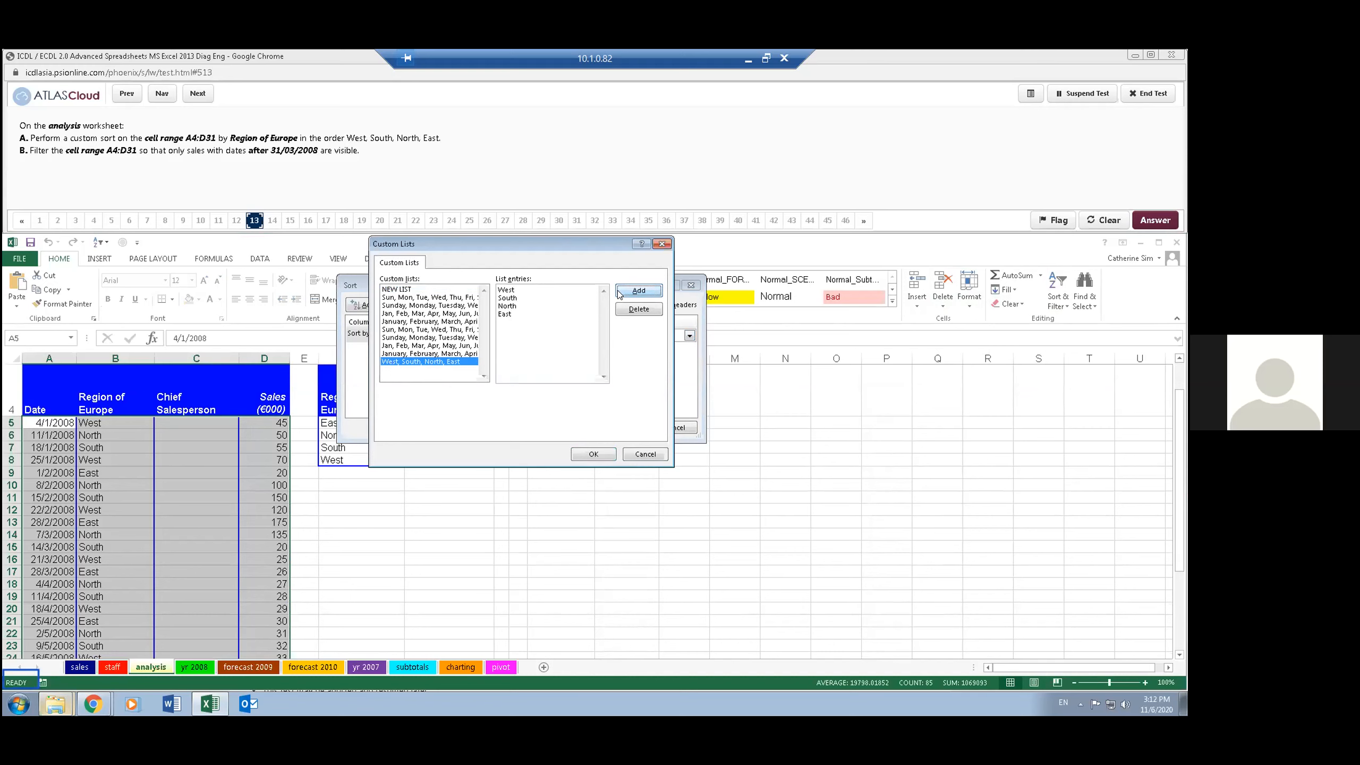
click(591, 455)
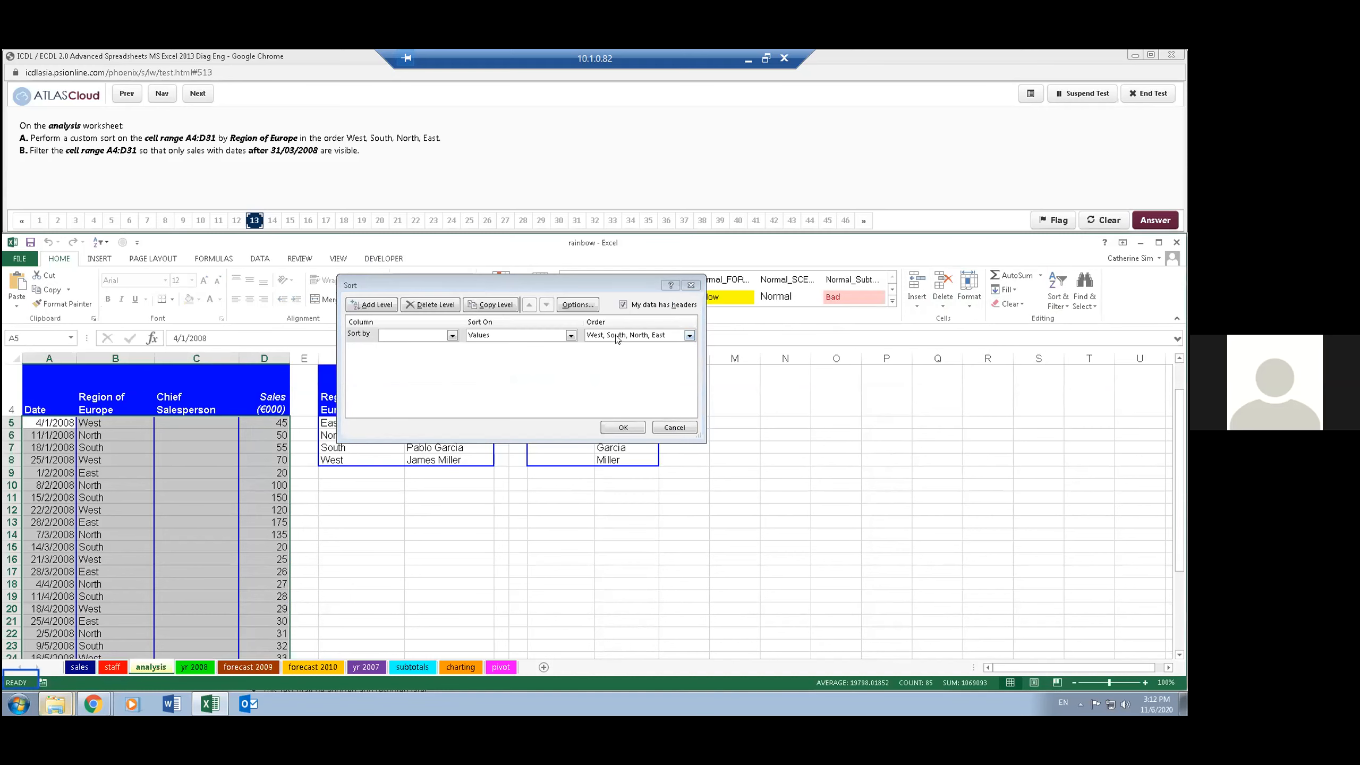
- Set Region of Europe as the column to sort by and apply the sort
click(451, 335)
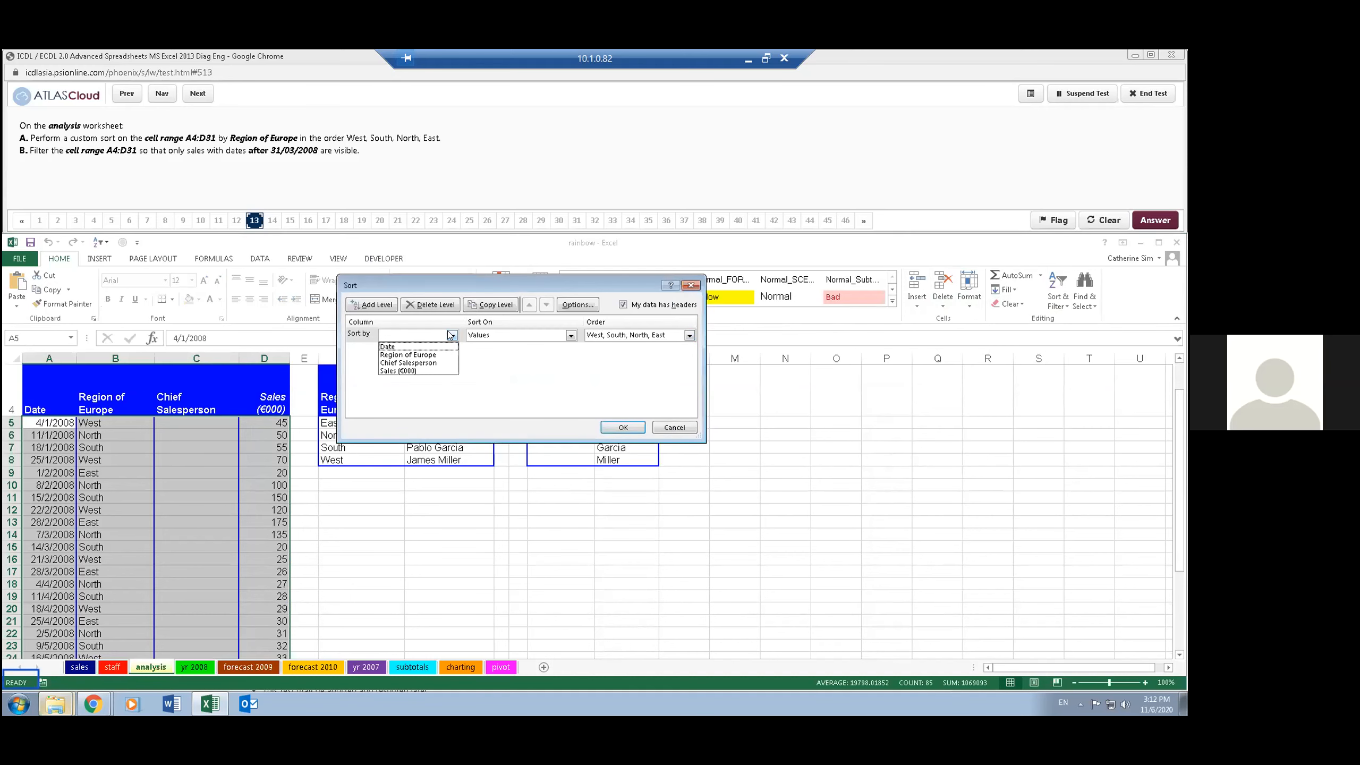
click(436, 355)
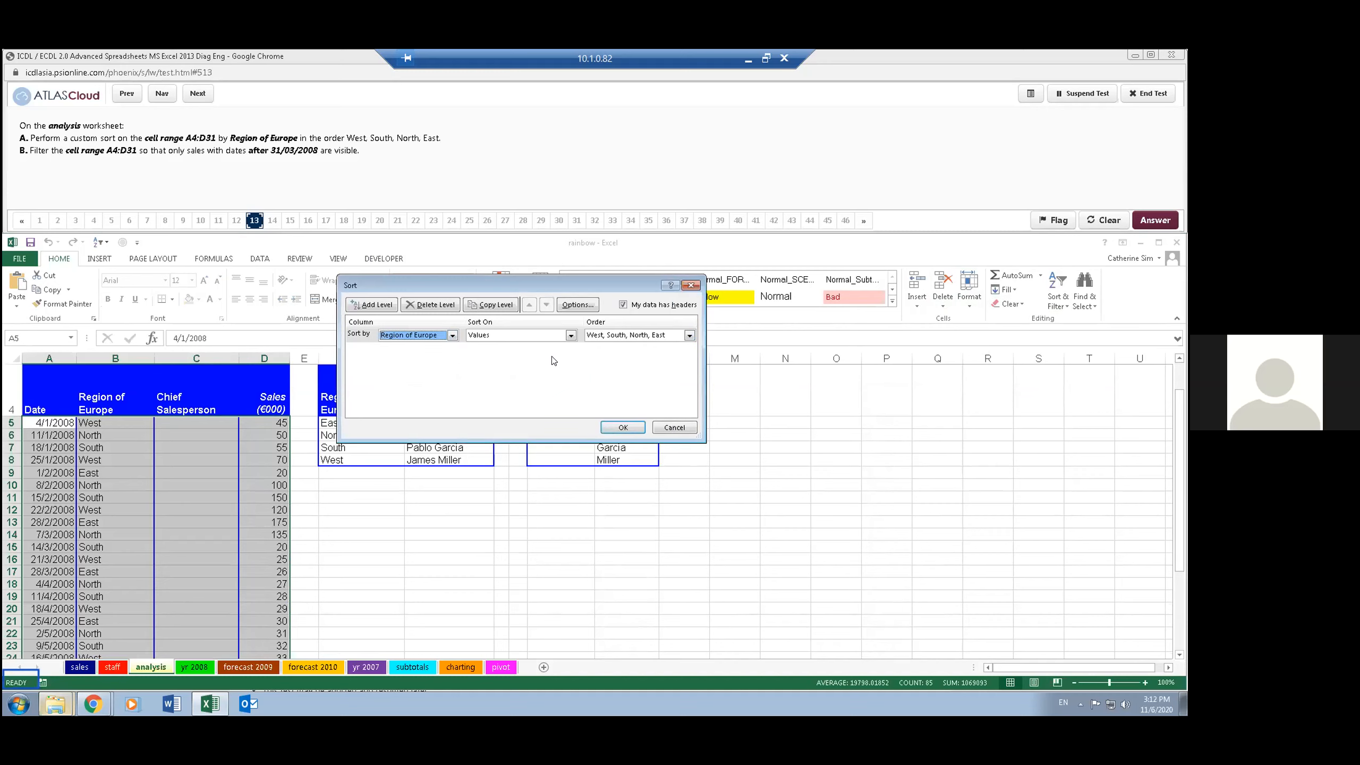
click(623, 427)
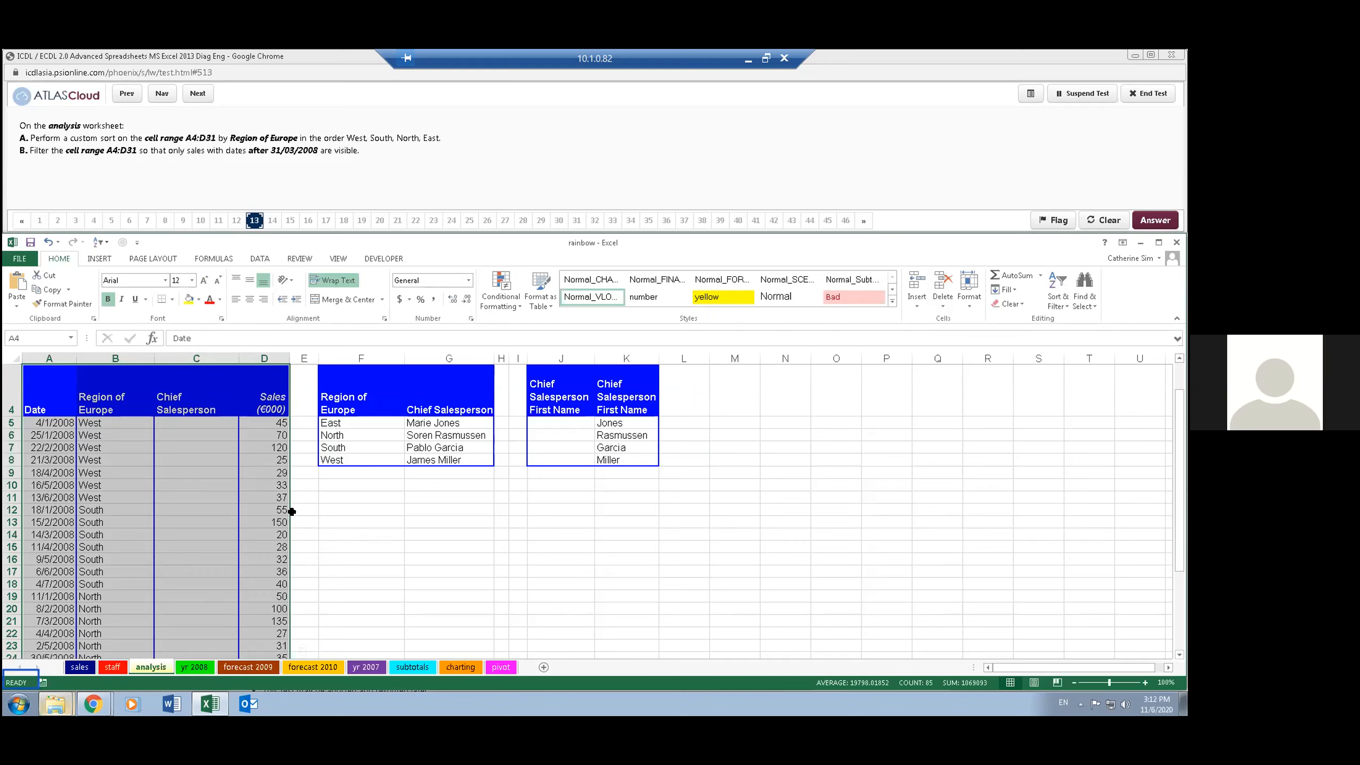
- Turn on filtering for A4:D31 and filter the Date column to dates after 31/03/2008
scroll(289, 514, up, 1)
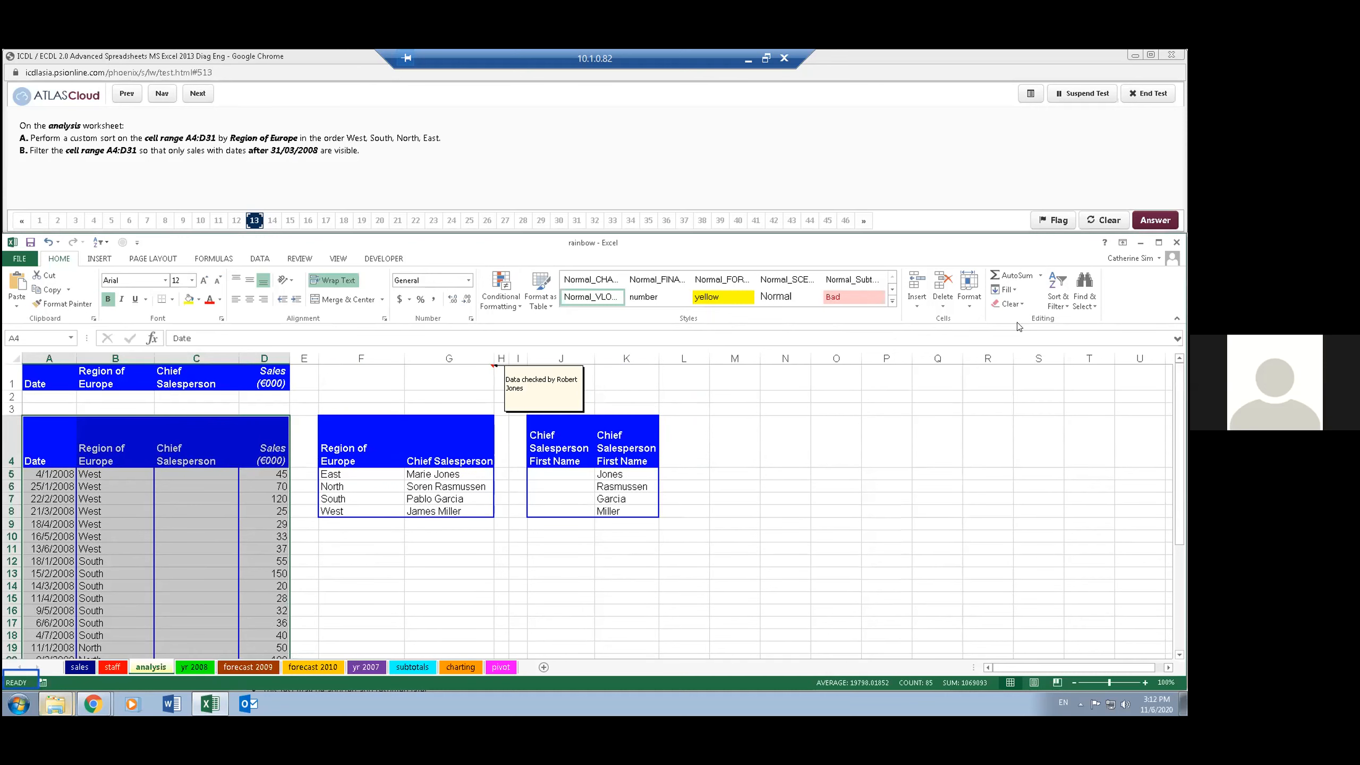
click(1066, 303)
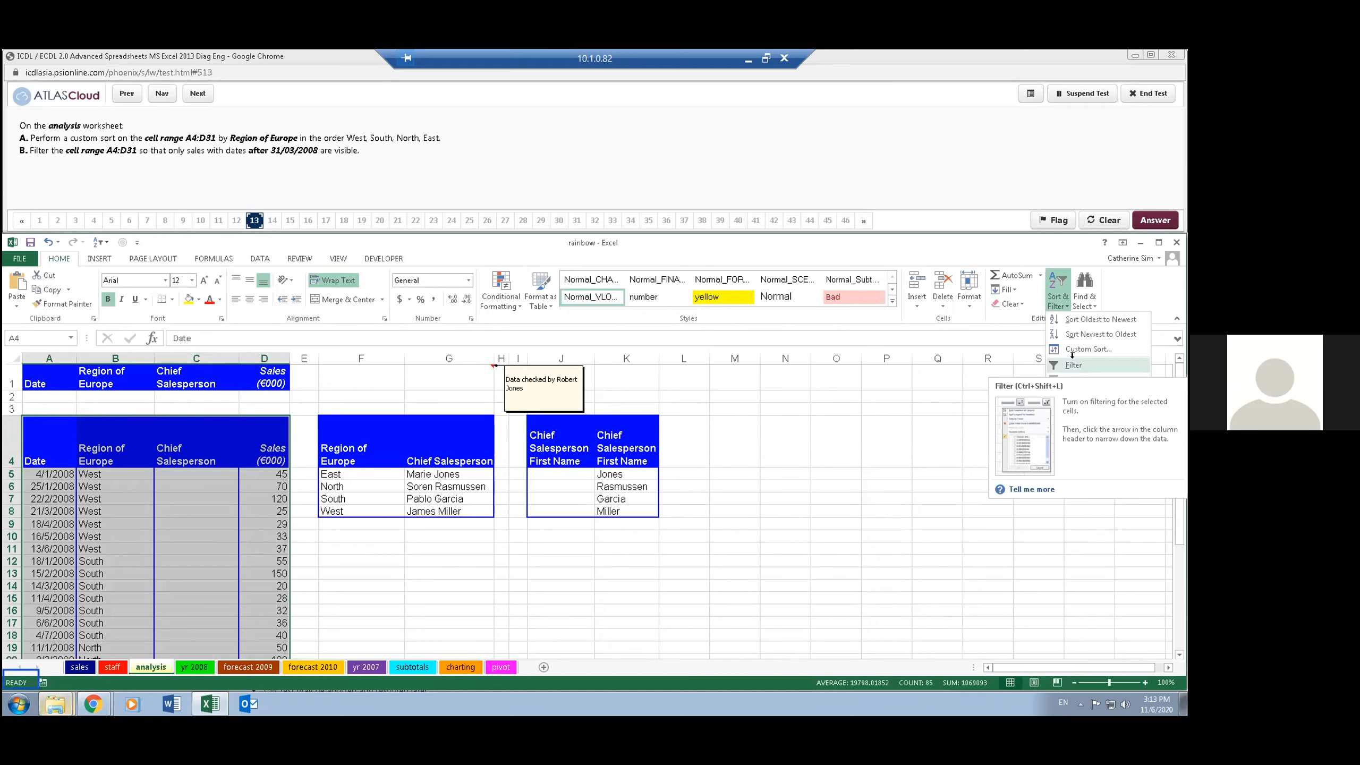
click(1073, 364)
click(82, 474)
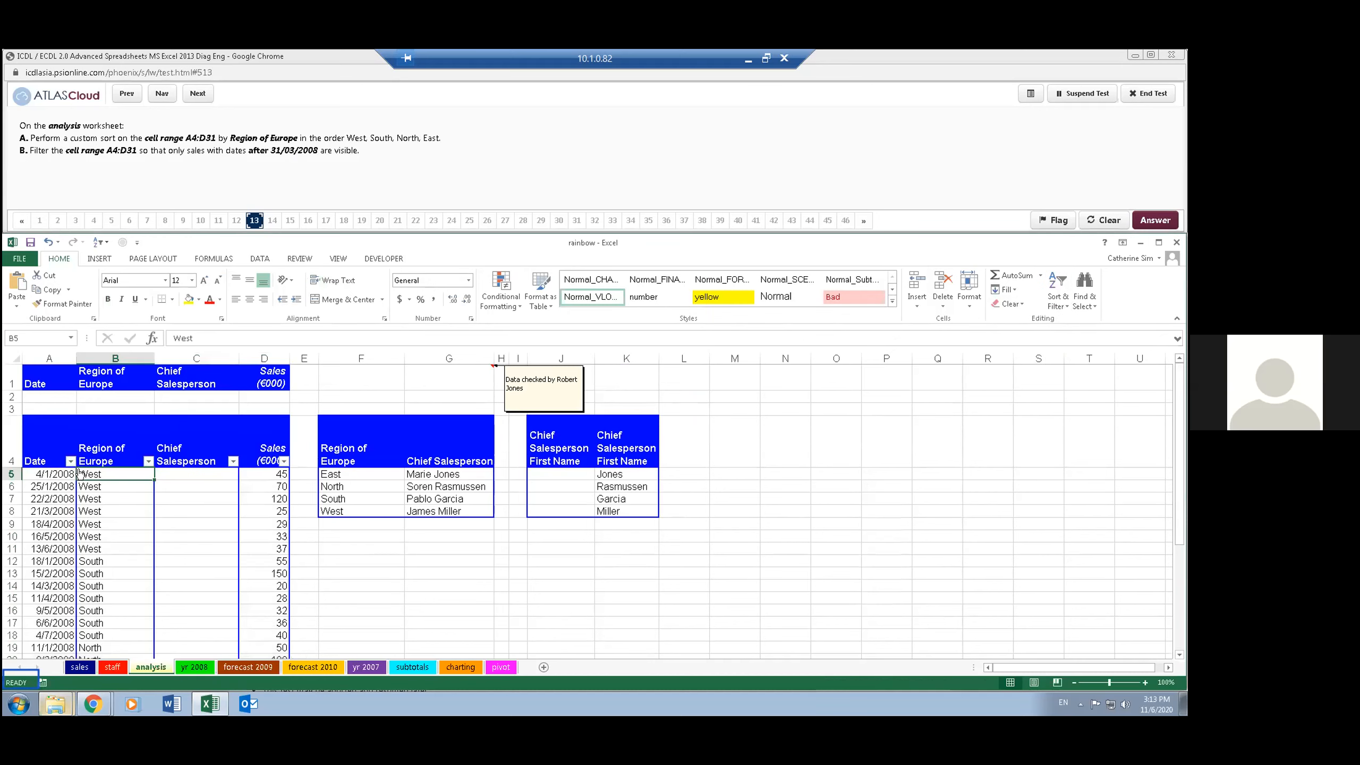
click(70, 461)
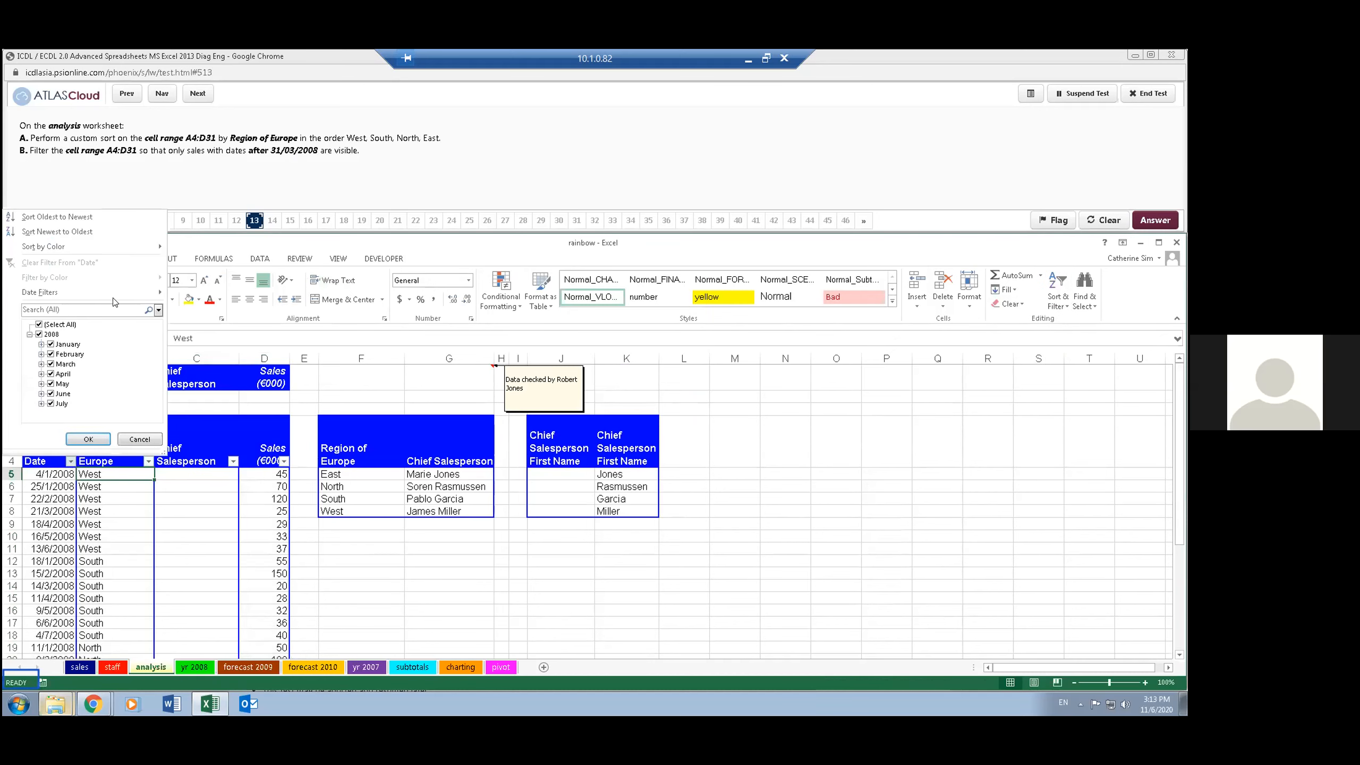
mouse_move(123, 292)
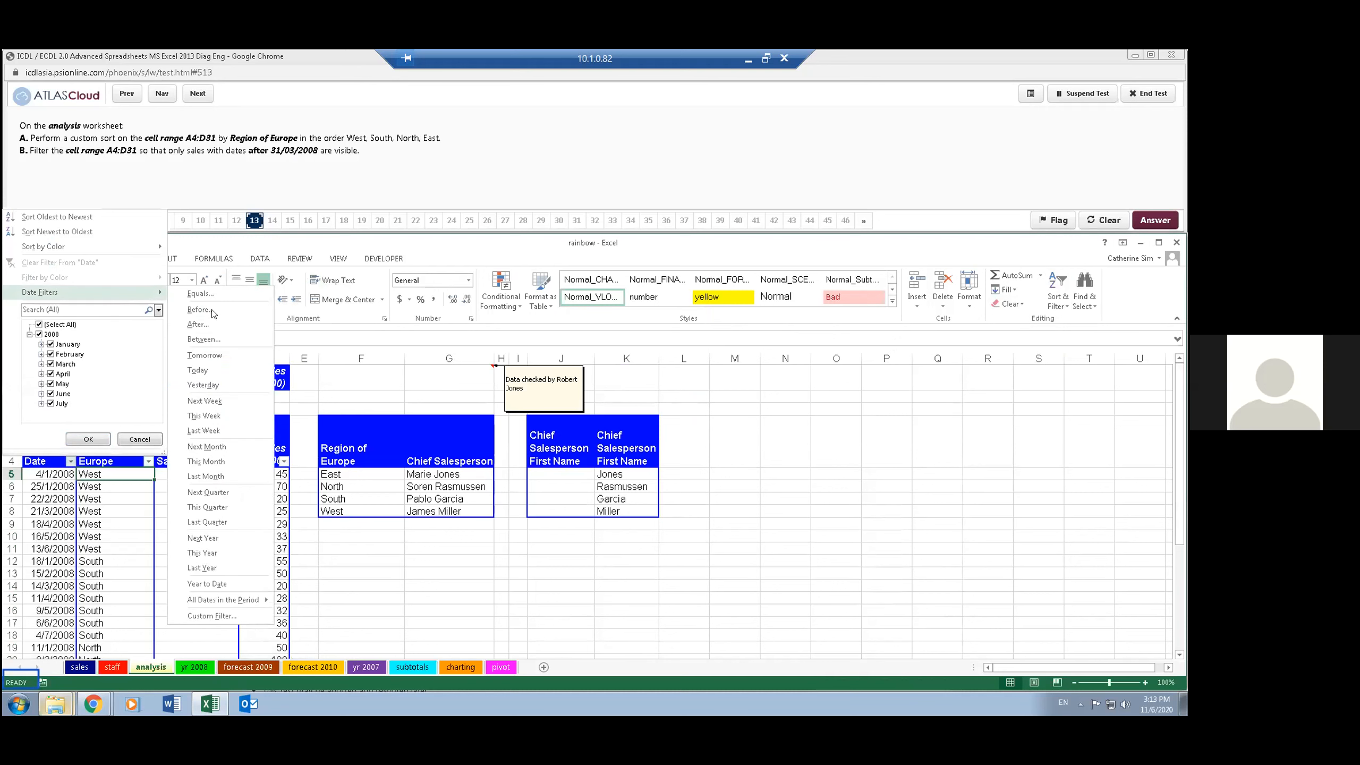
click(214, 325)
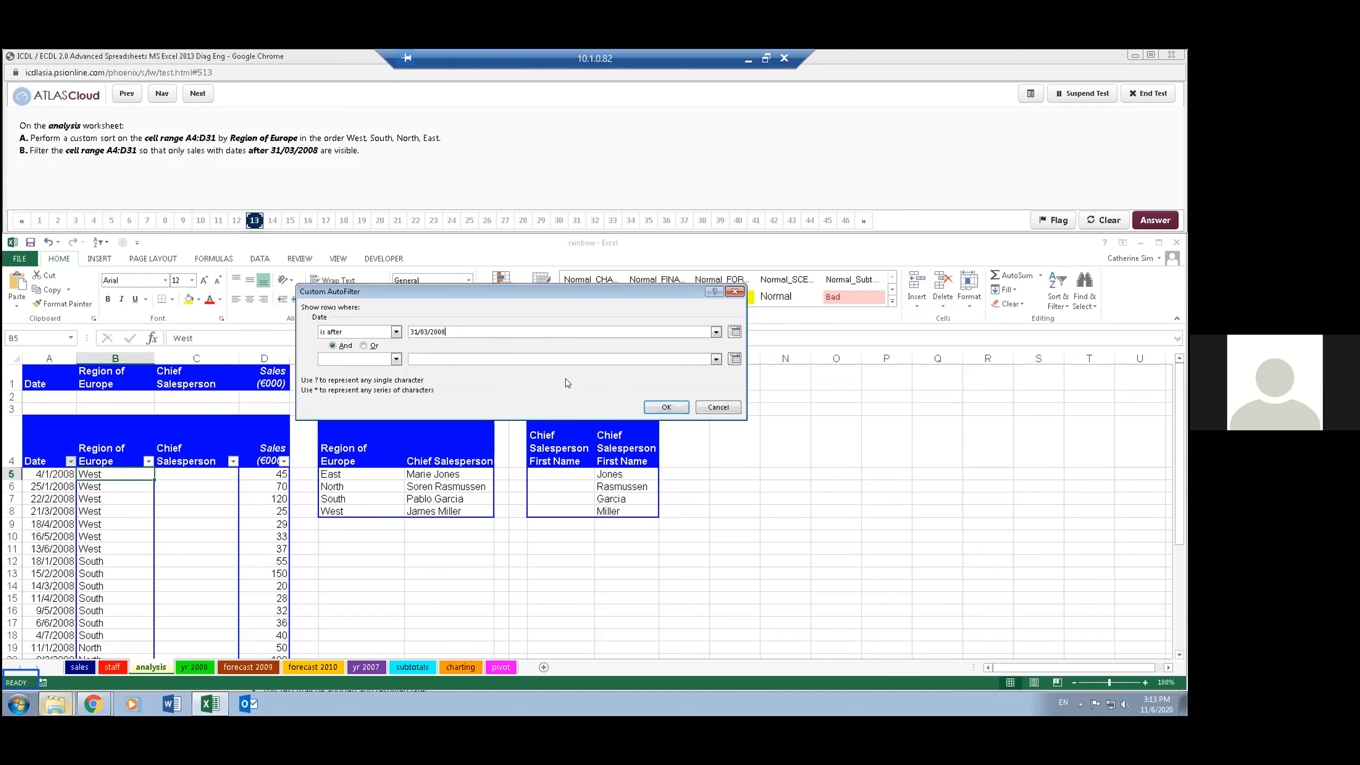
click(665, 407)
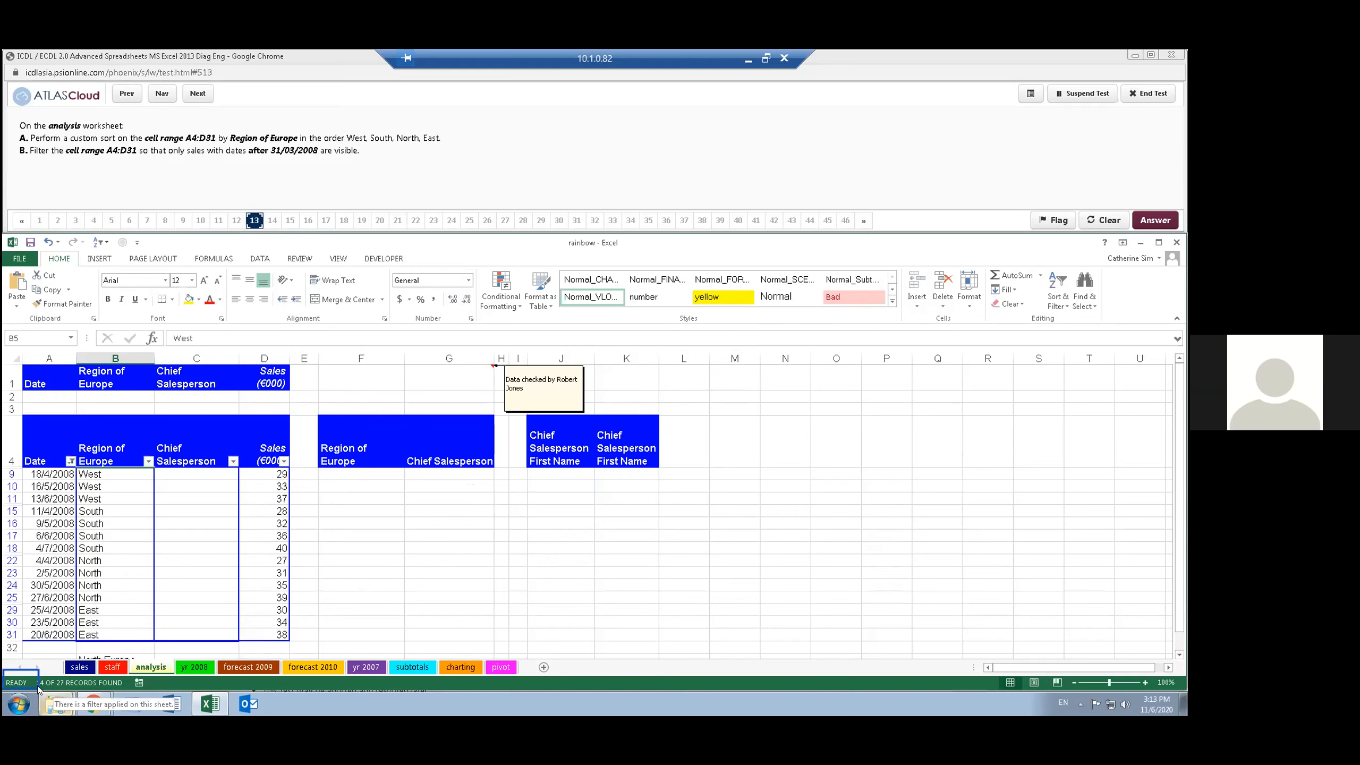
- Advance the test to question 14 and open a custom sort for the data on the yr 2008 worksheet
click(390, 152)
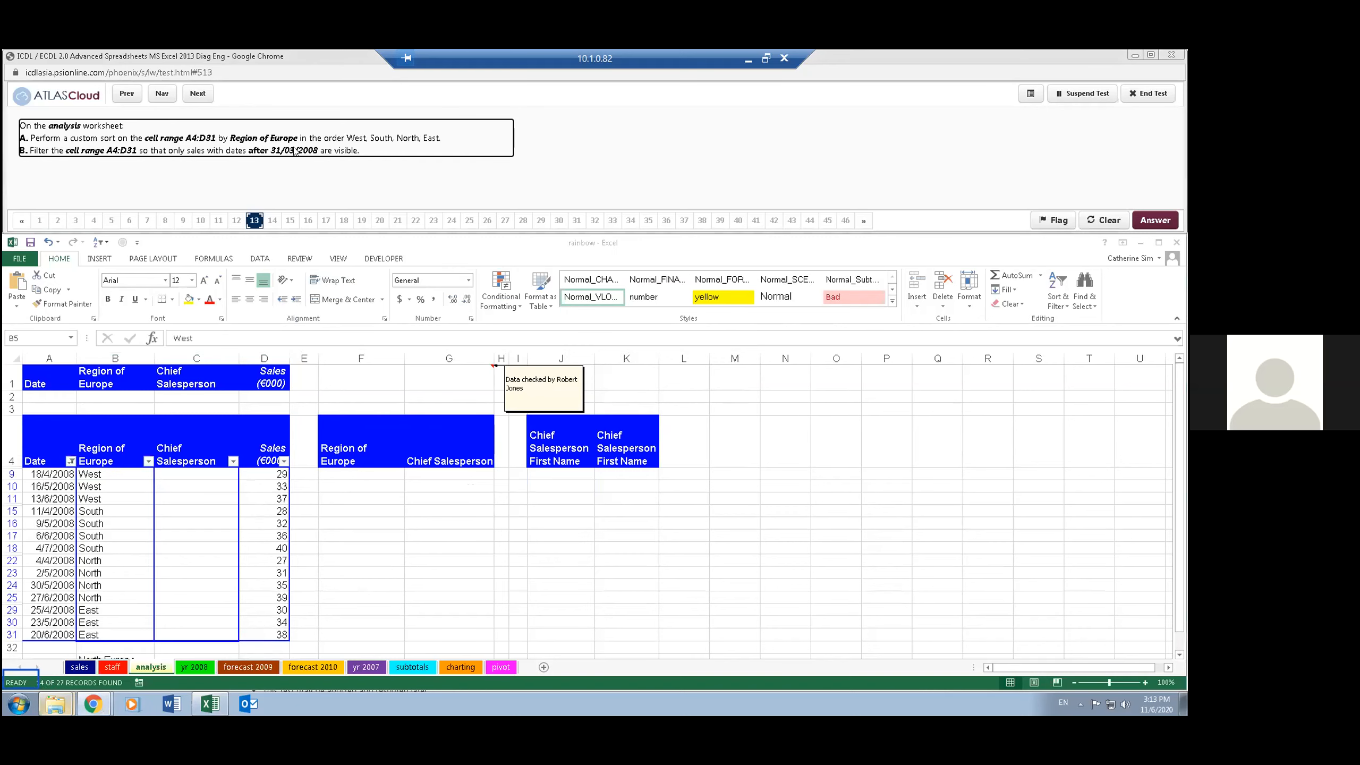
click(225, 163)
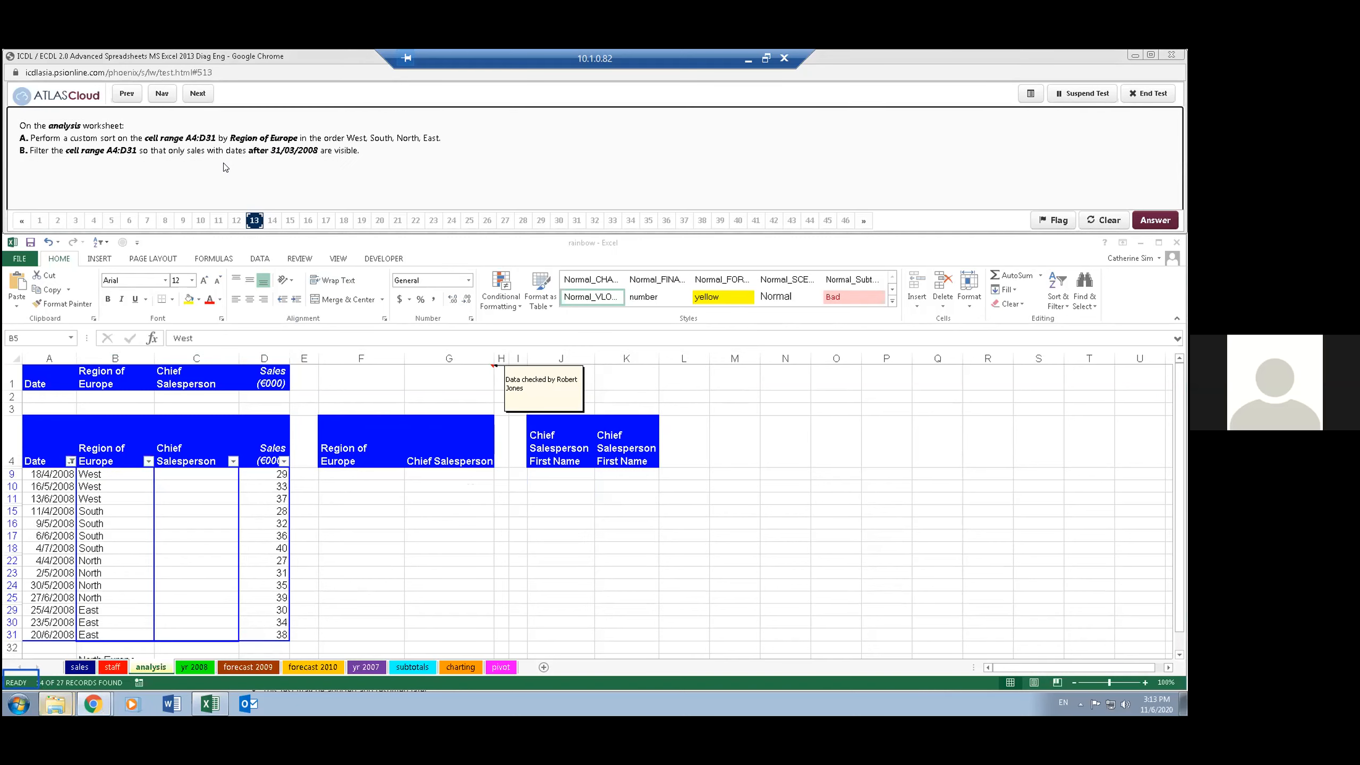
click(202, 93)
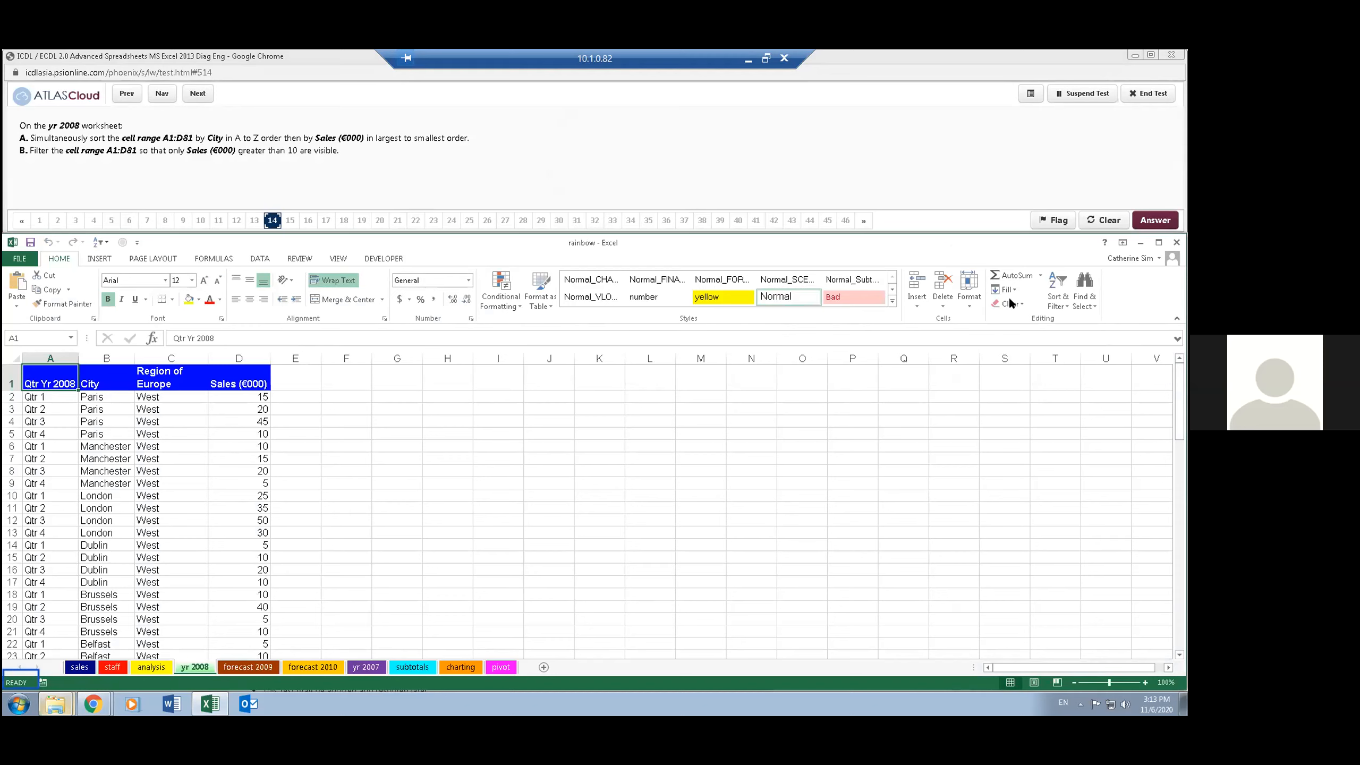
click(1050, 303)
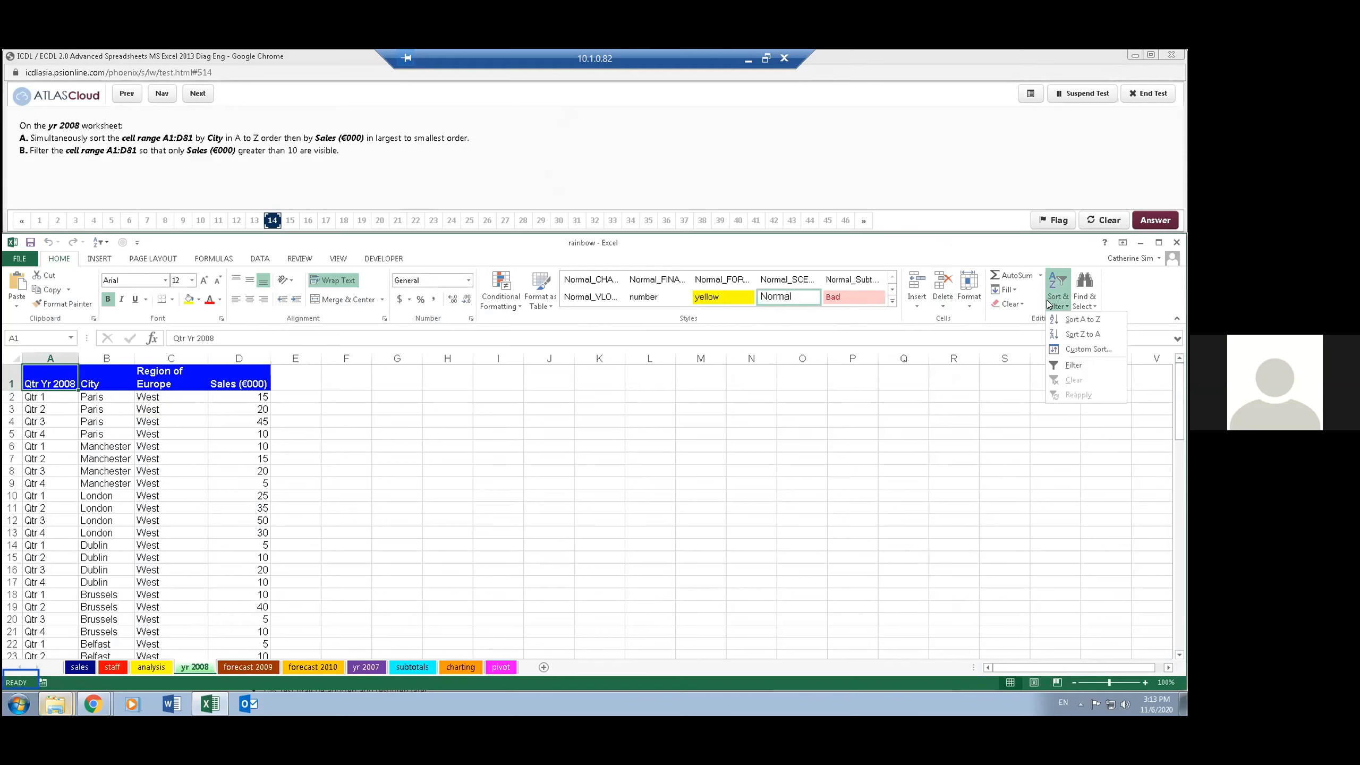
click(1068, 349)
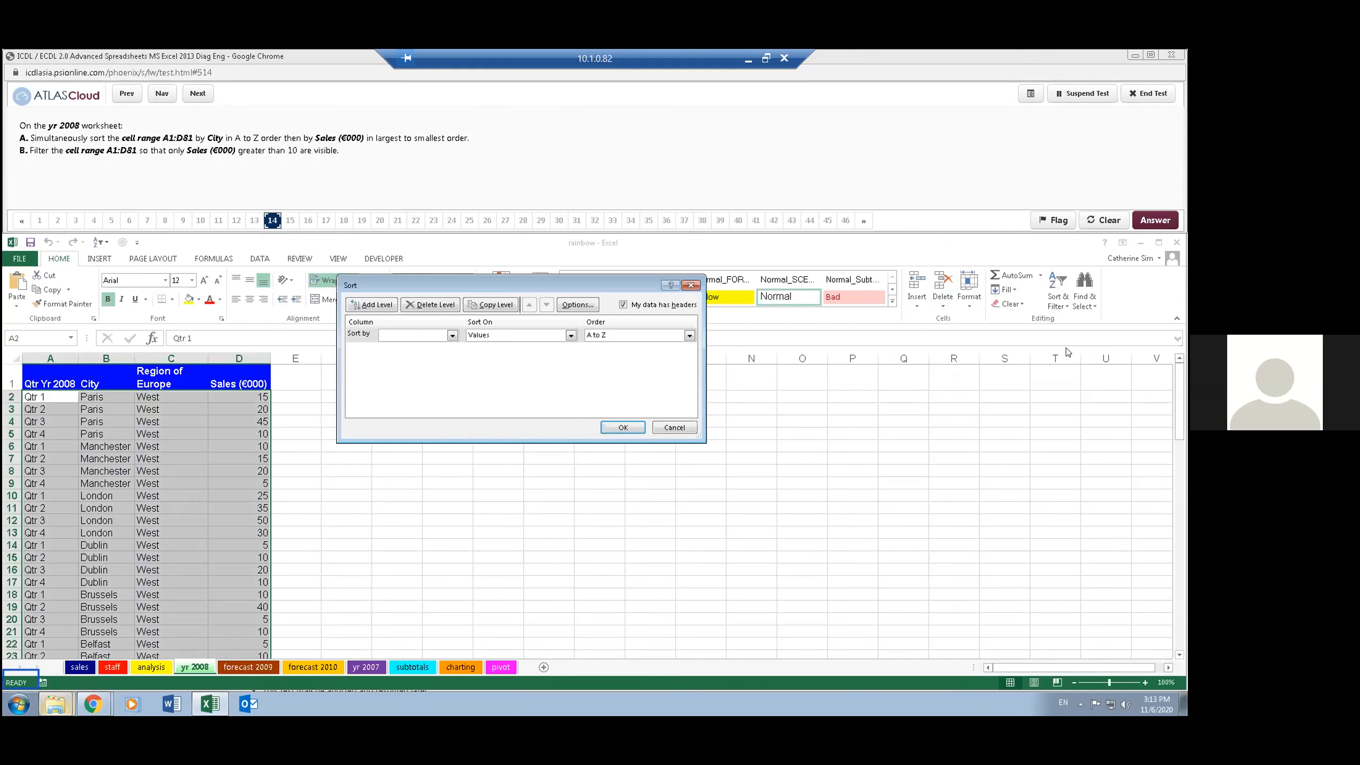
- Sort the data by City from A to Z, with Sales (€000) from largest to smallest as the second level
click(451, 334)
click(412, 354)
click(369, 305)
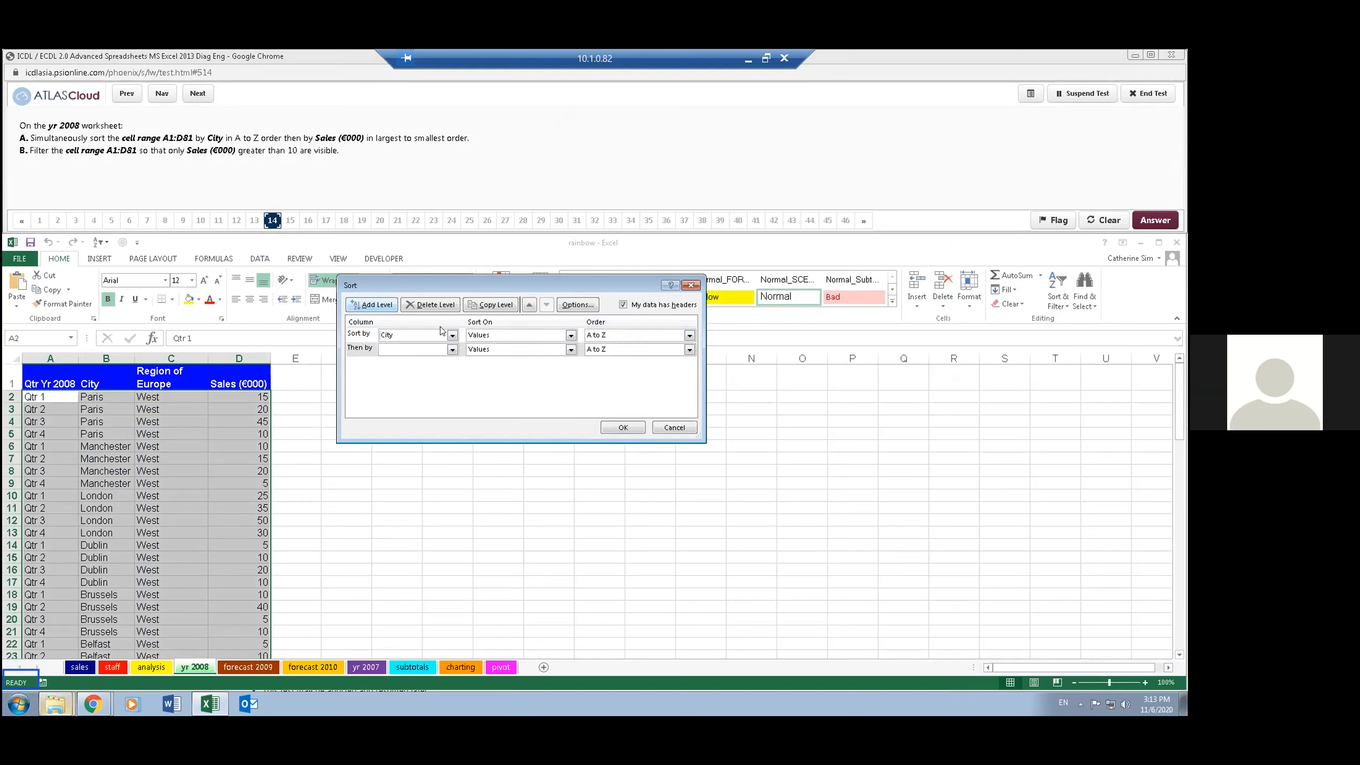
click(453, 349)
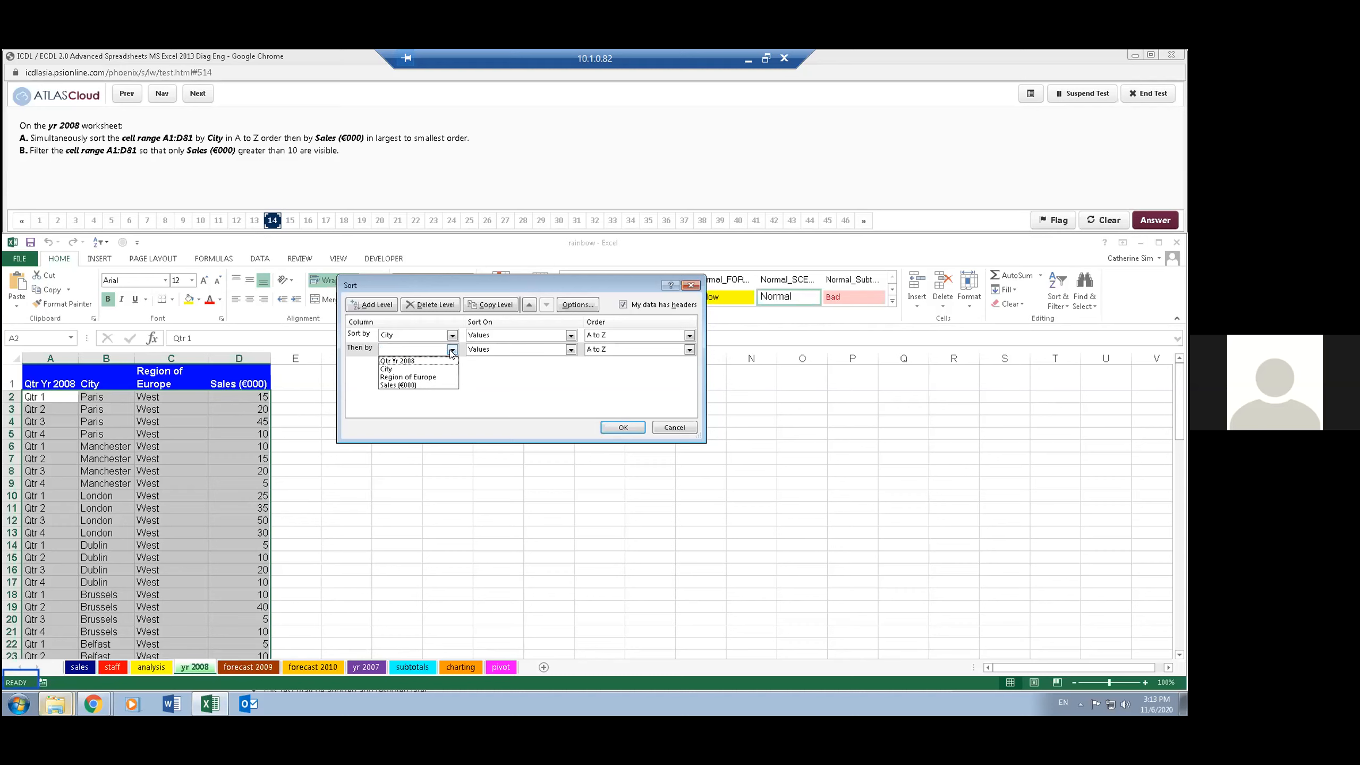
click(427, 385)
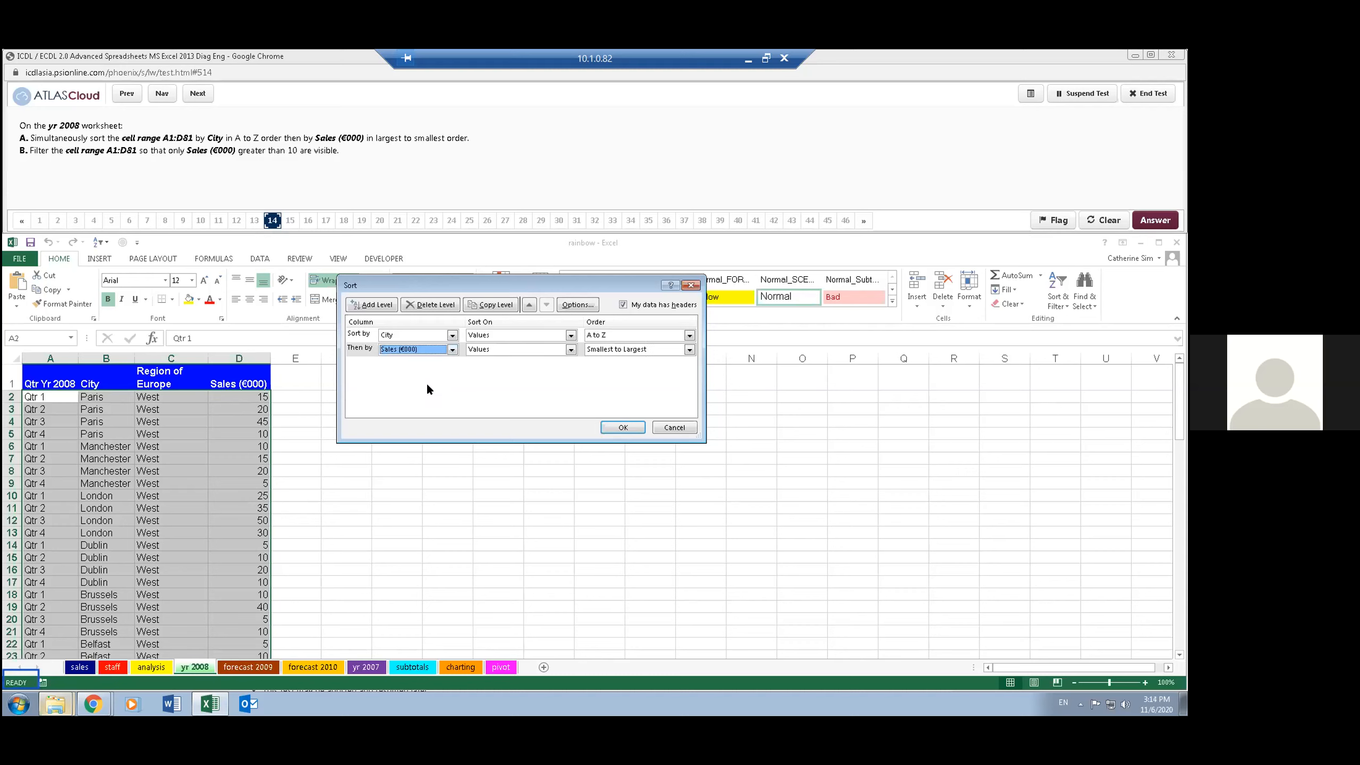
click(648, 351)
click(636, 365)
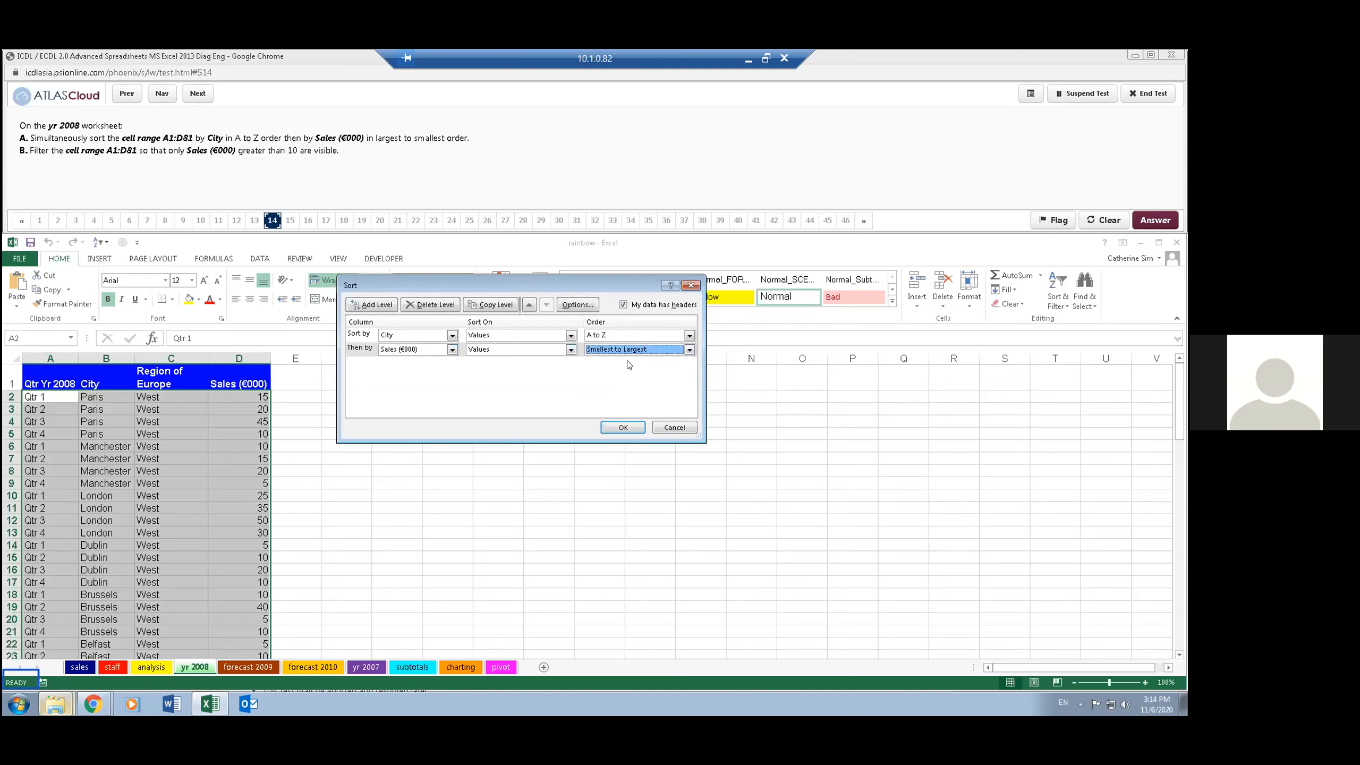
click(630, 353)
click(623, 369)
click(622, 428)
click(623, 421)
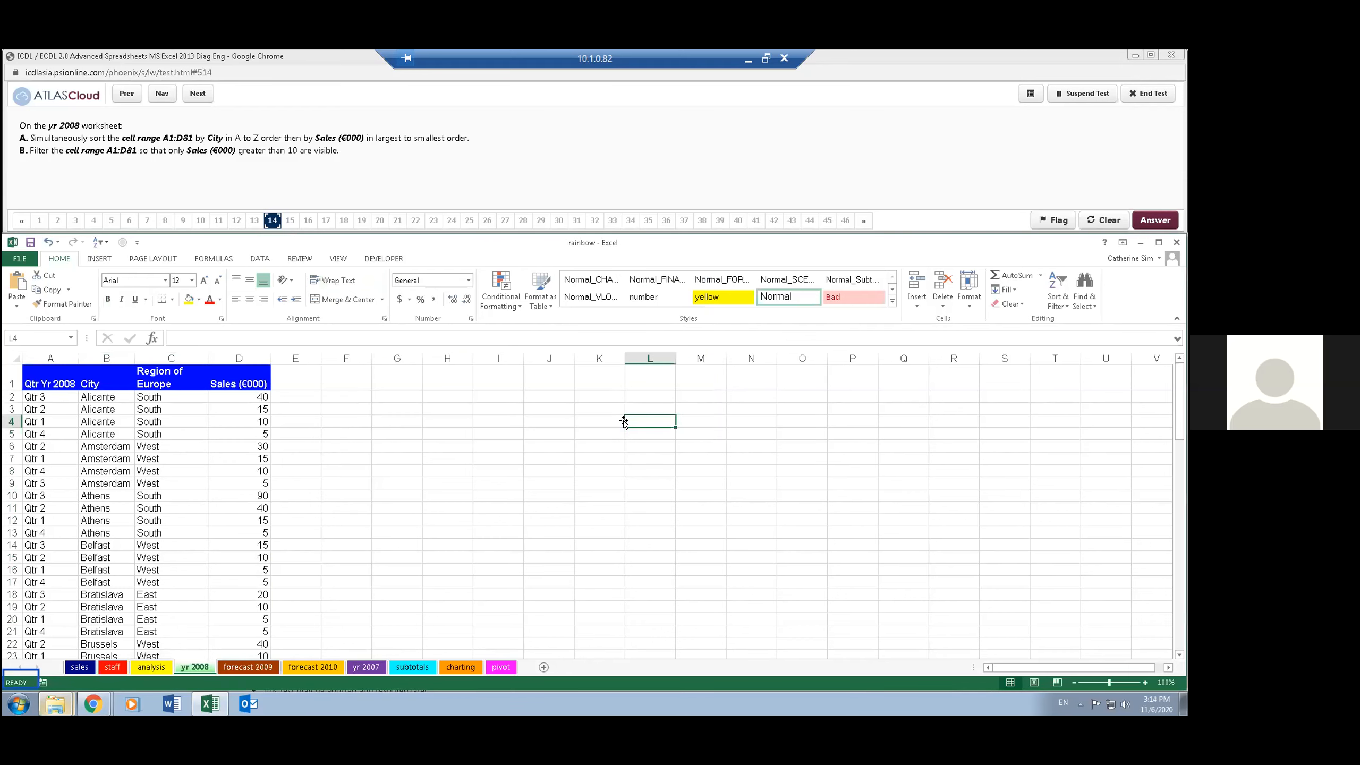
- Filter the Sales (€000) column of the yr 2008 data to values greater than 10 and advance the test to question 15
click(155, 408)
click(154, 372)
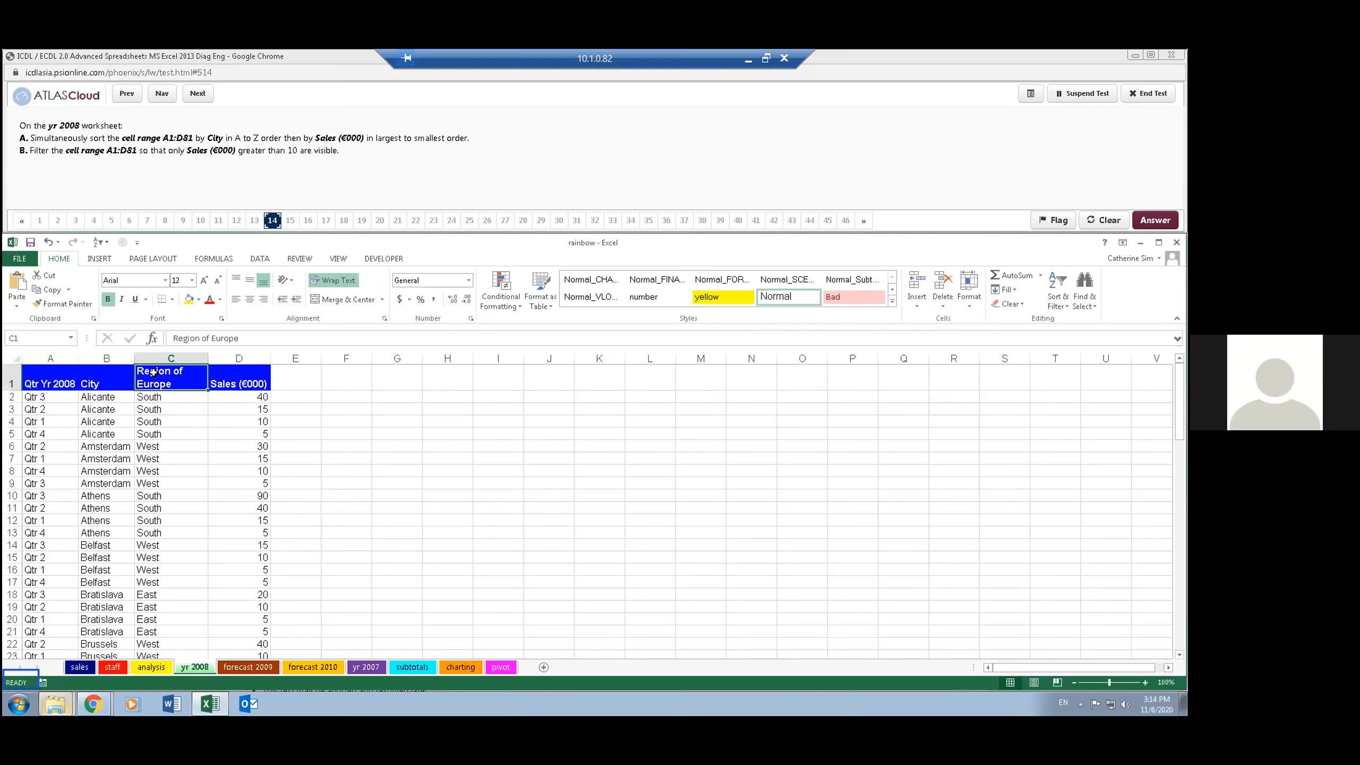
click(1056, 303)
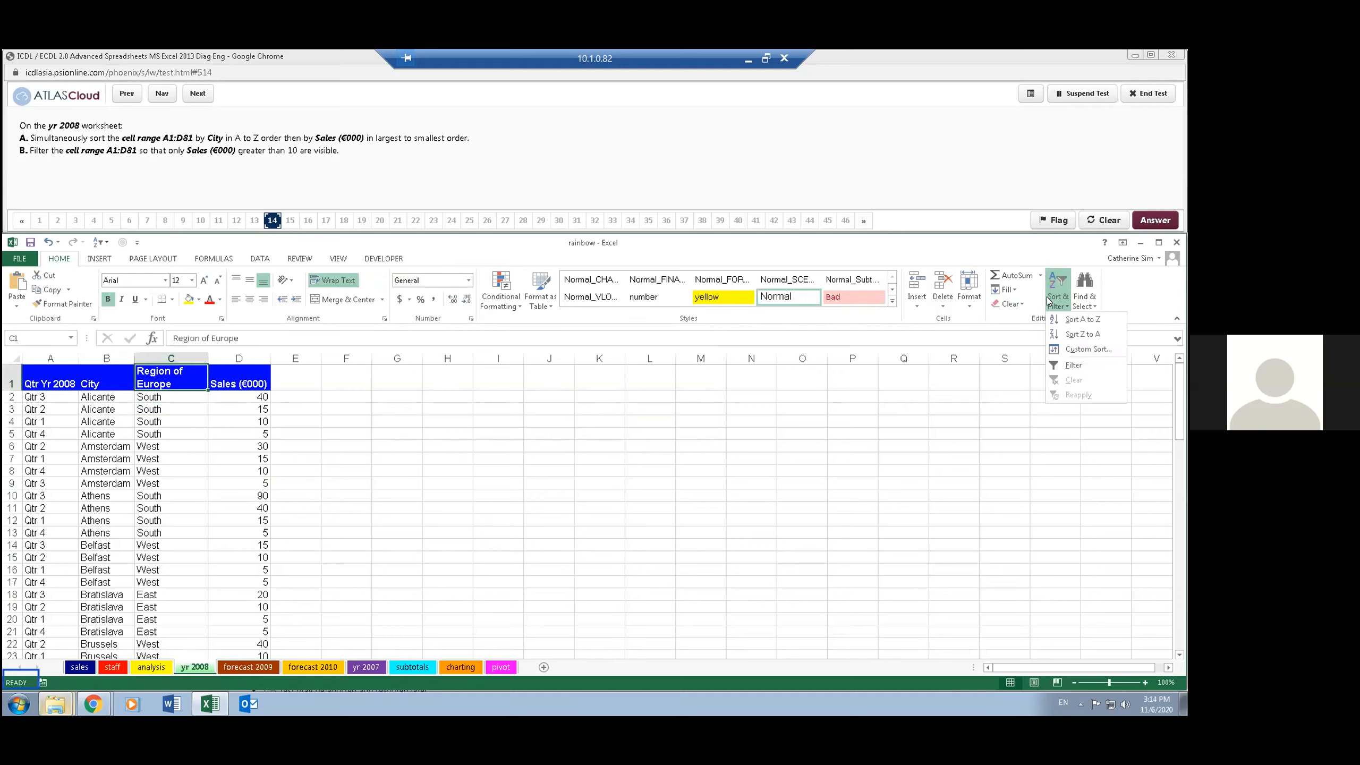
click(1073, 365)
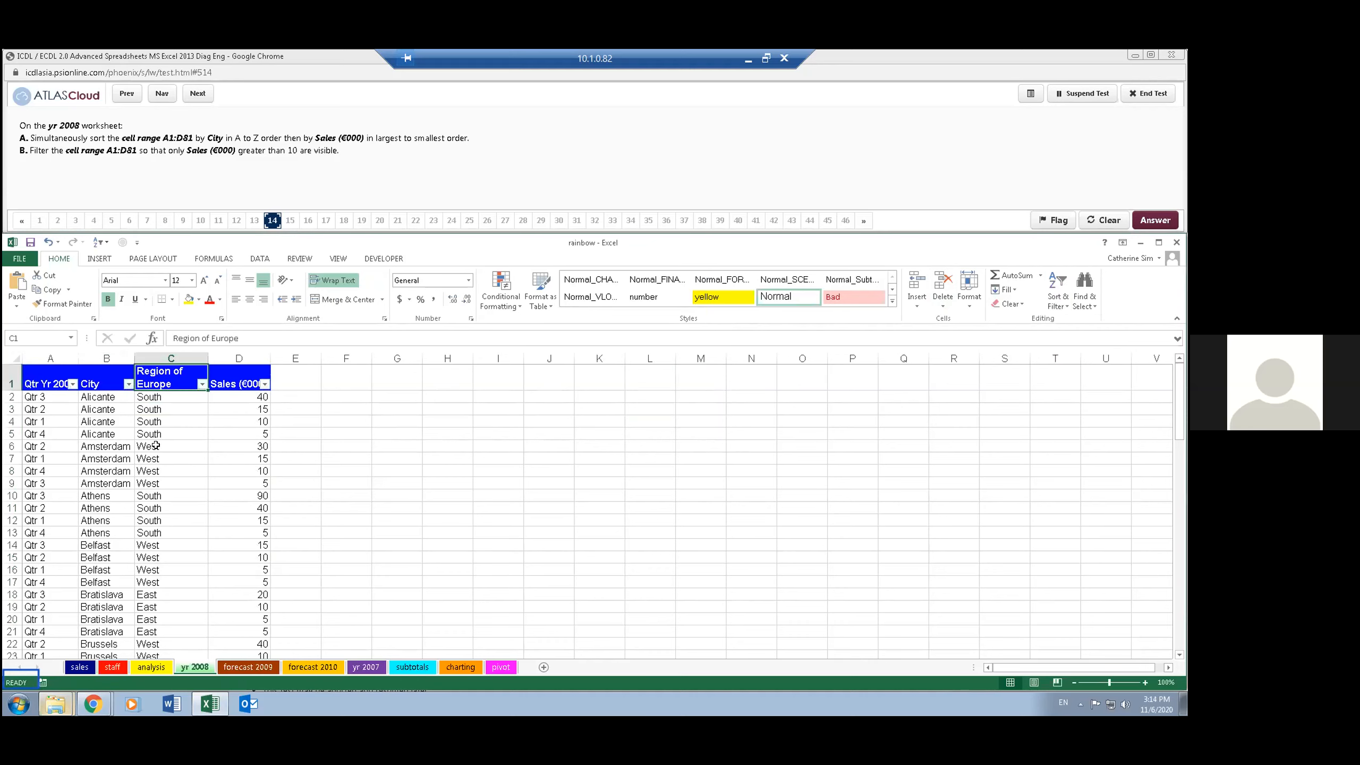
click(262, 383)
mouse_move(208, 469)
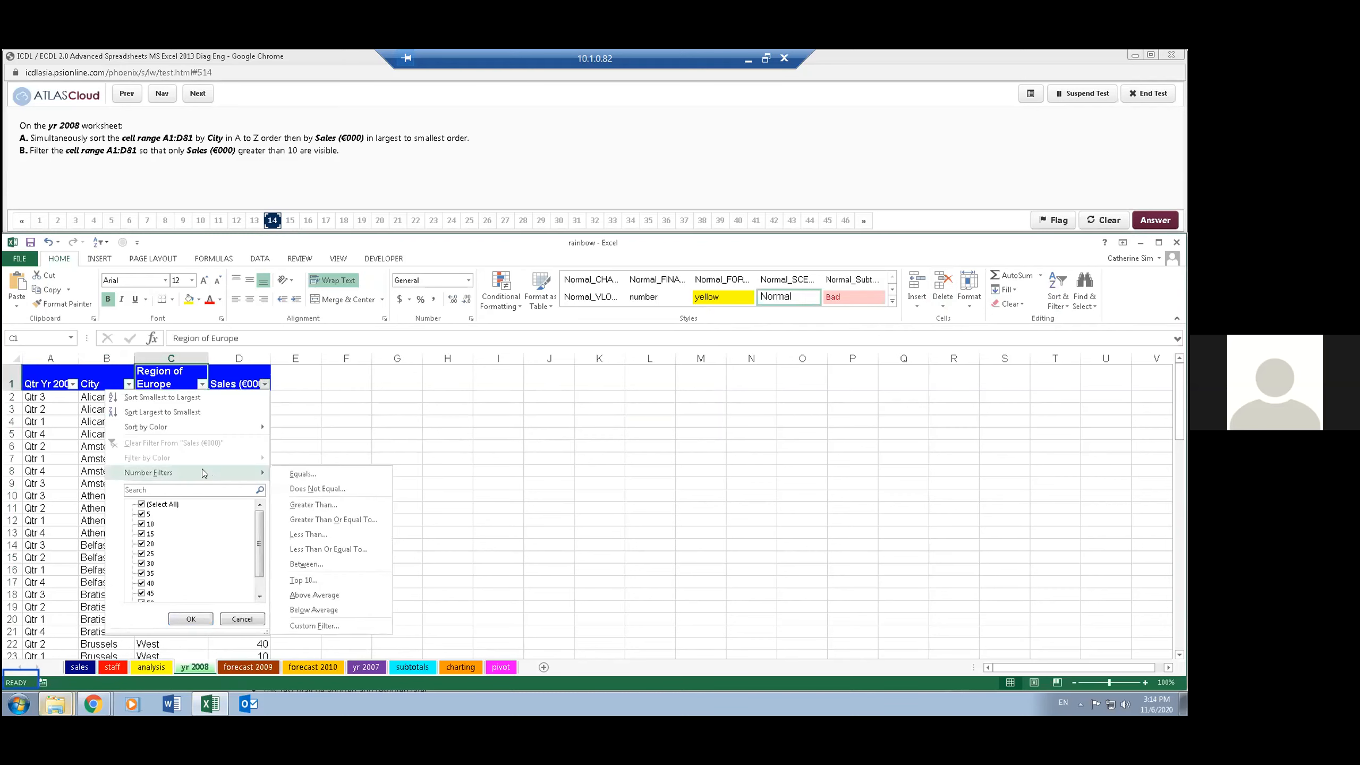
click(332, 504)
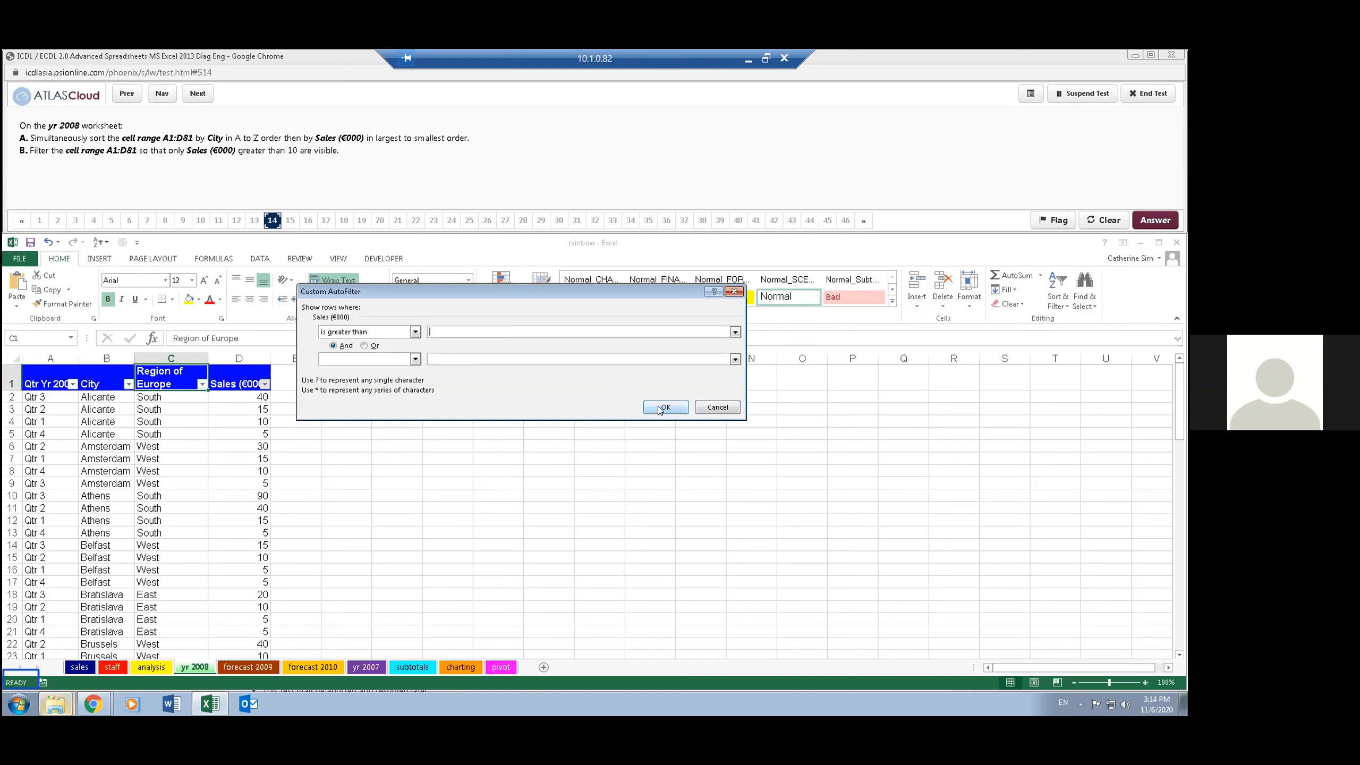
text(10)
click(662, 407)
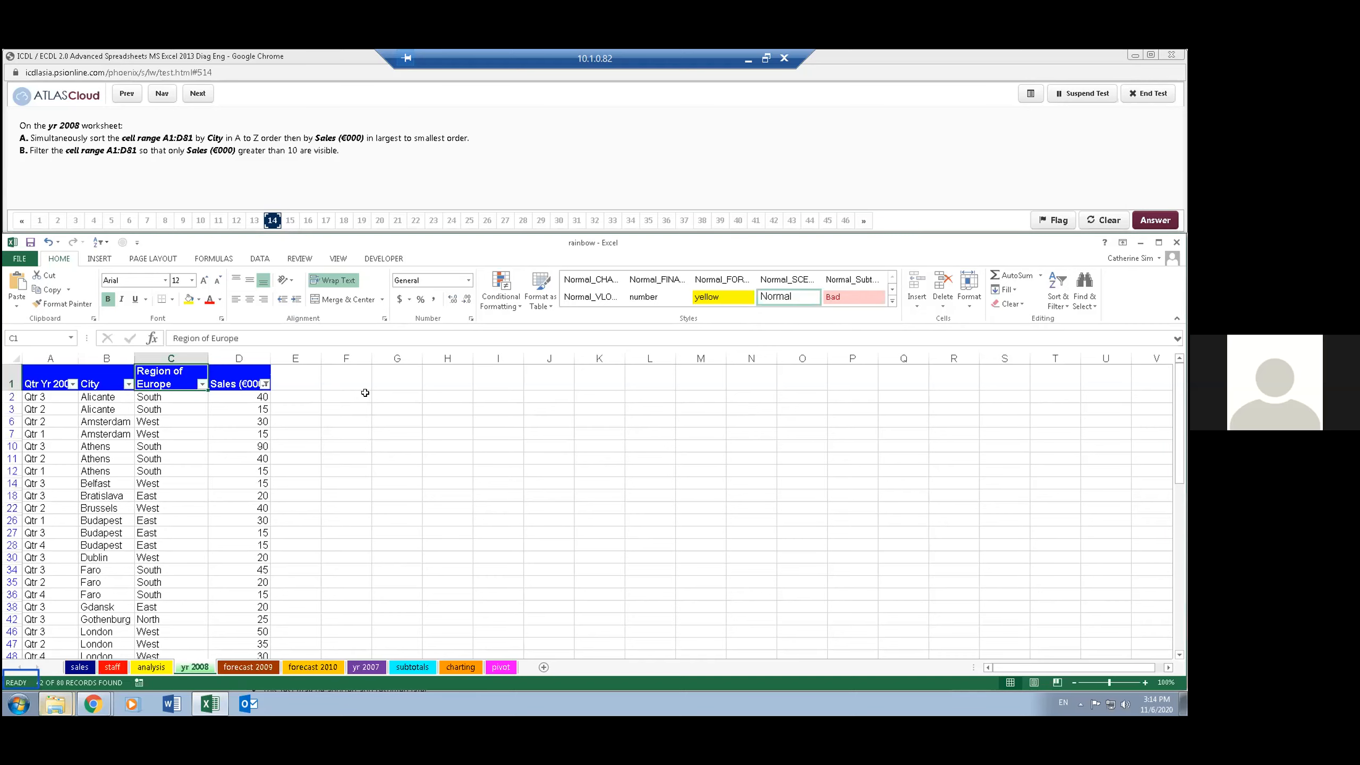
click(195, 95)
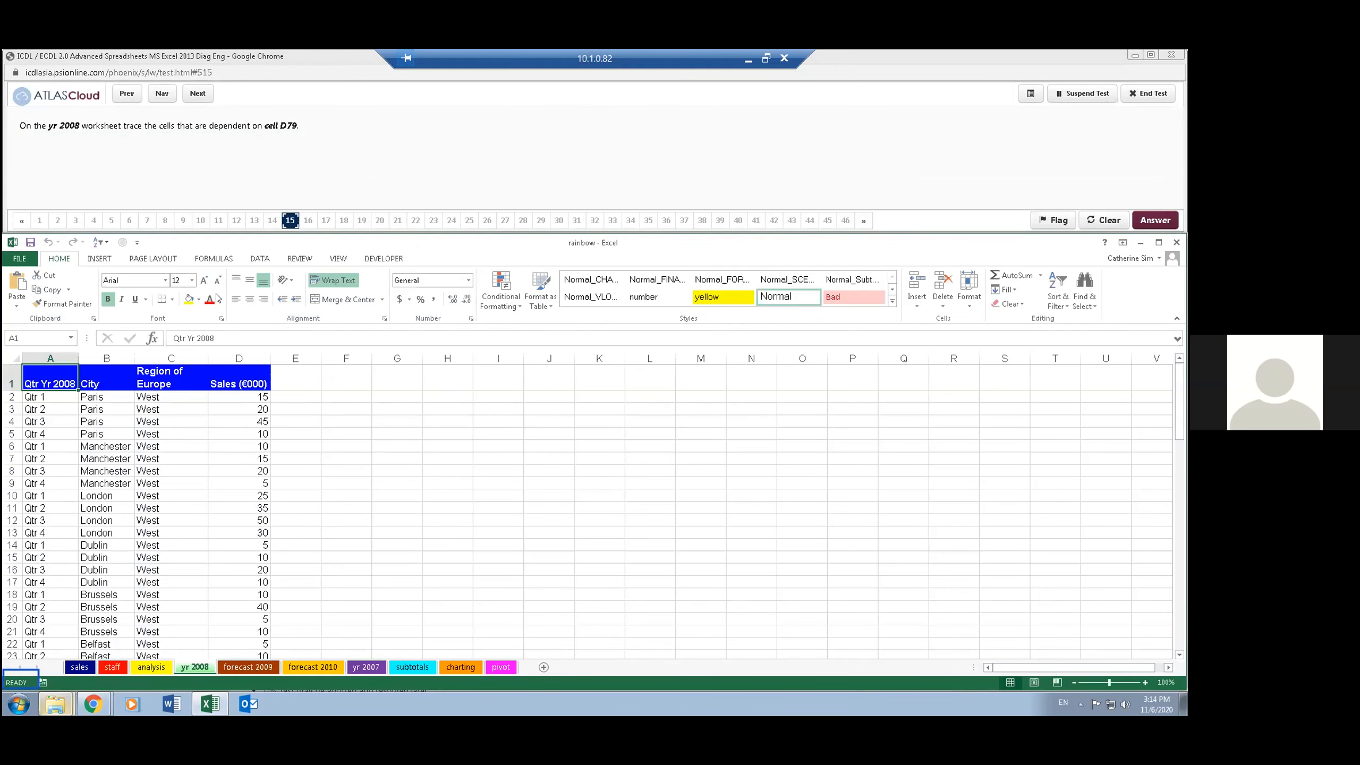
- Trace the dependents of cell D79 on the yr 2008 worksheet and advance the test to question 16
click(38, 339)
text(d79)
key(Return)
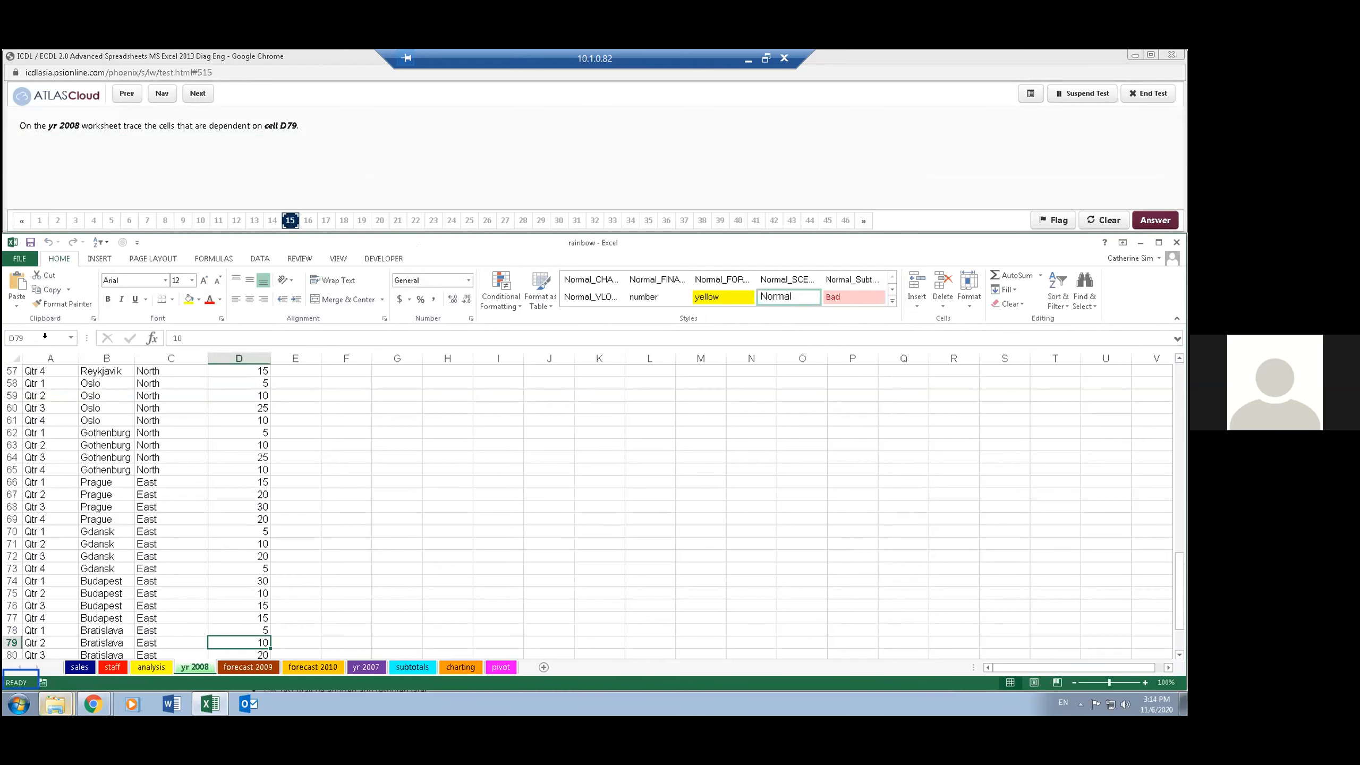
click(224, 261)
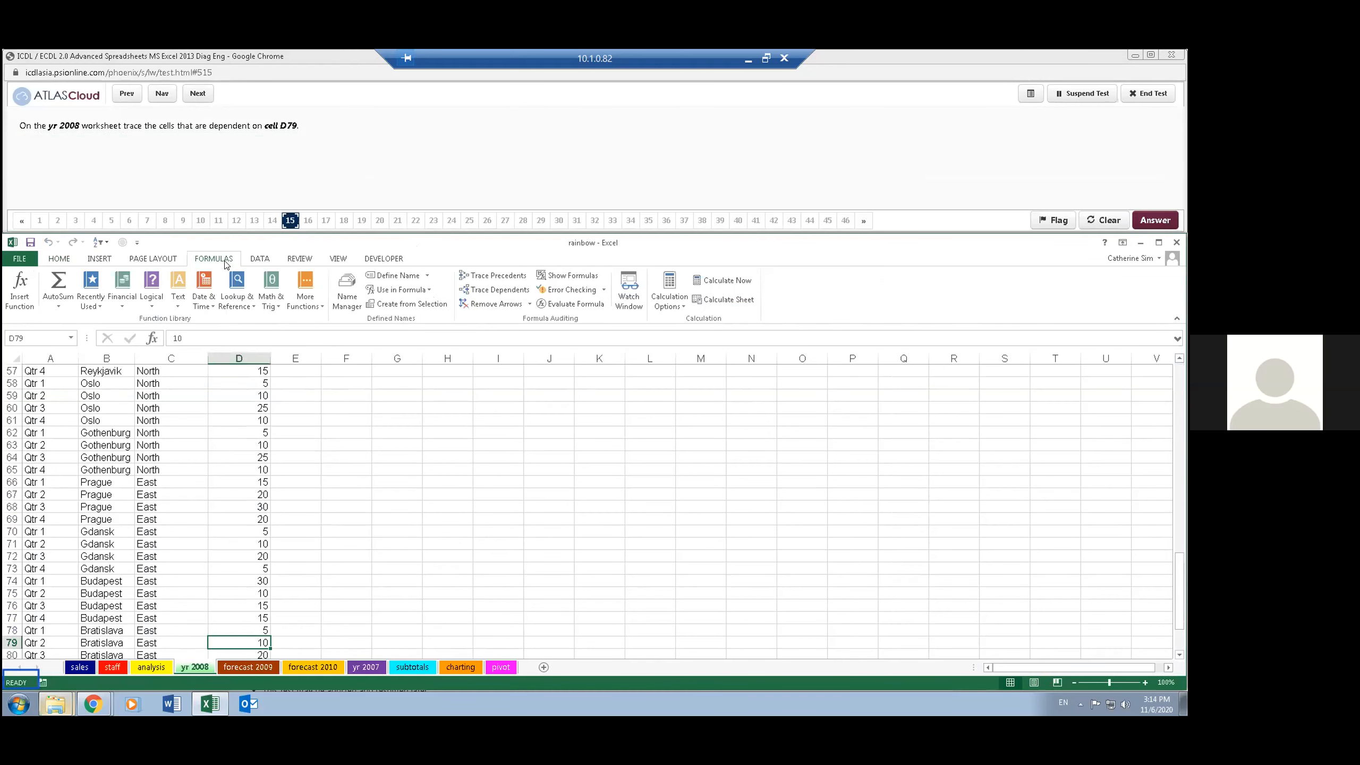
click(517, 293)
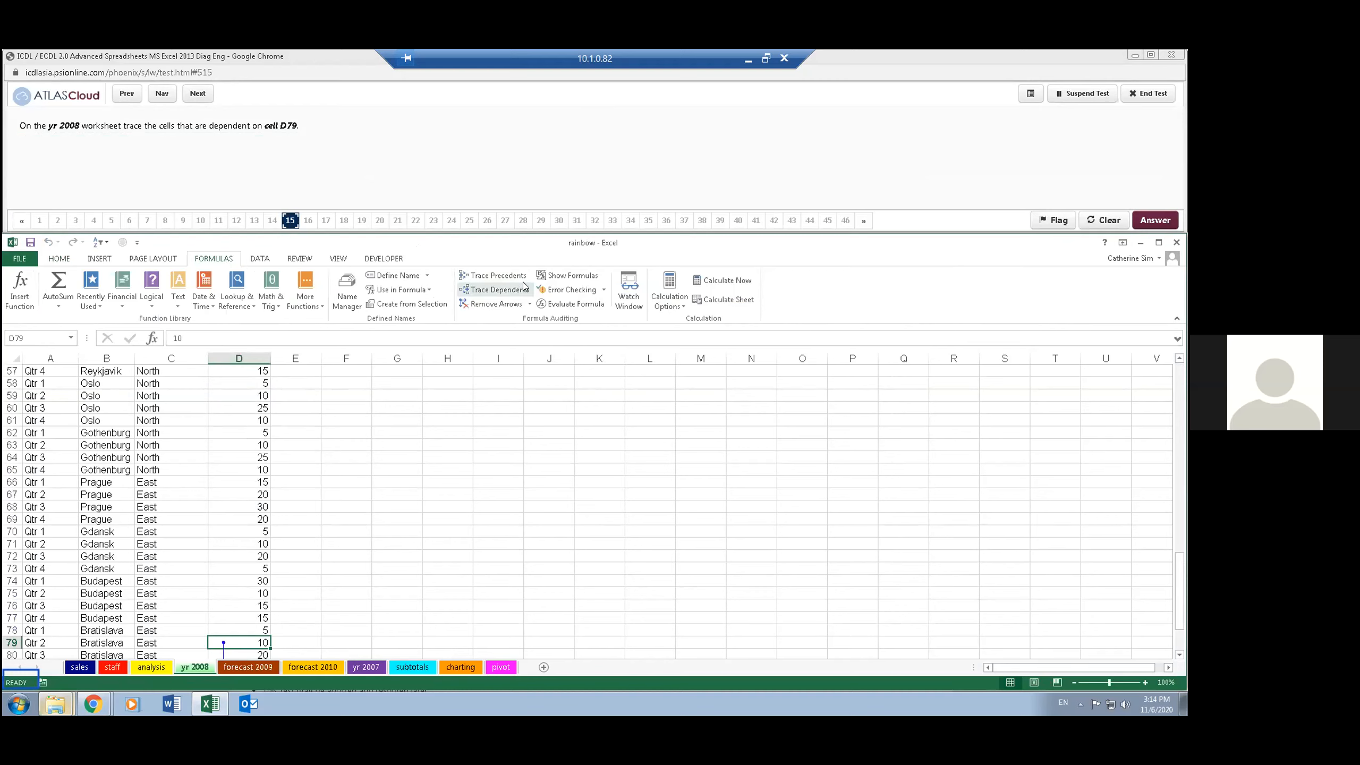
click(465, 129)
click(196, 93)
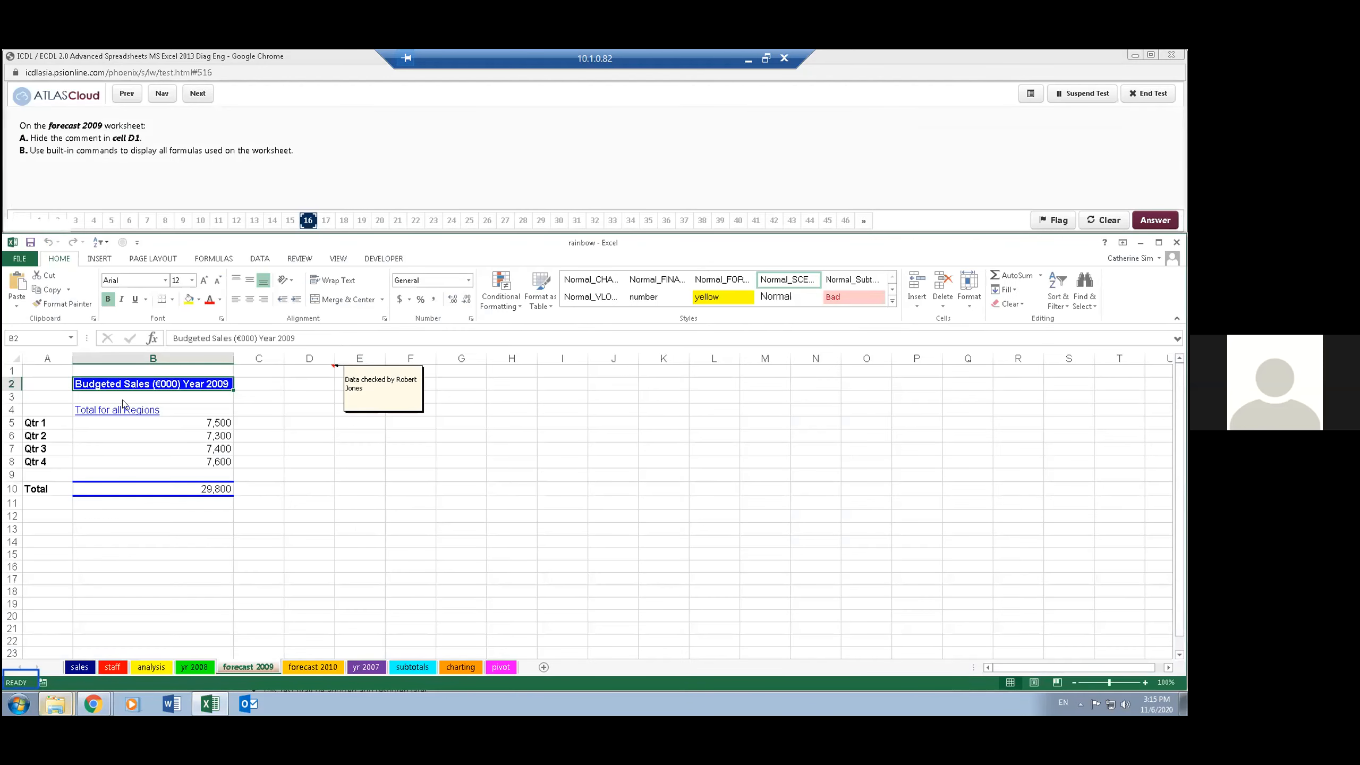
- Hide the comment in cell D1 of the forecast 2009 worksheet
click(309, 371)
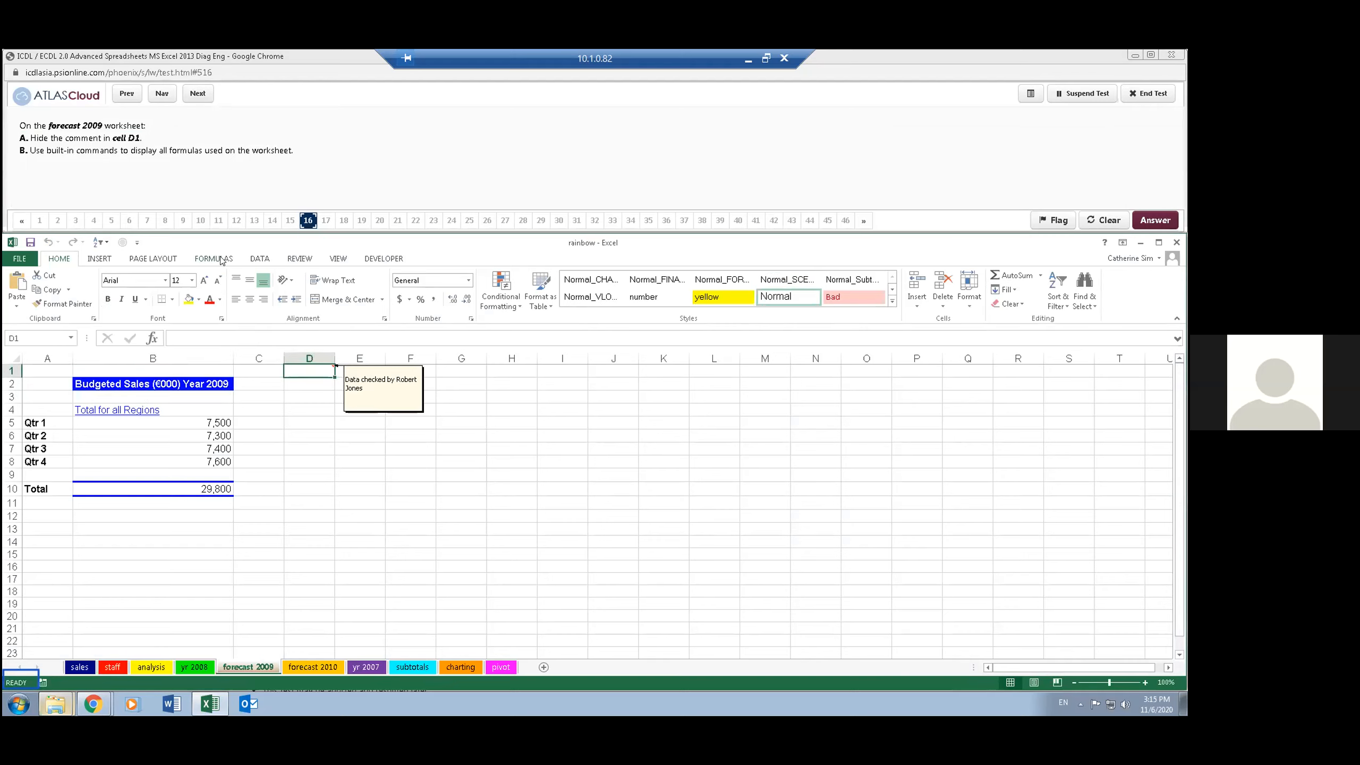
click(289, 259)
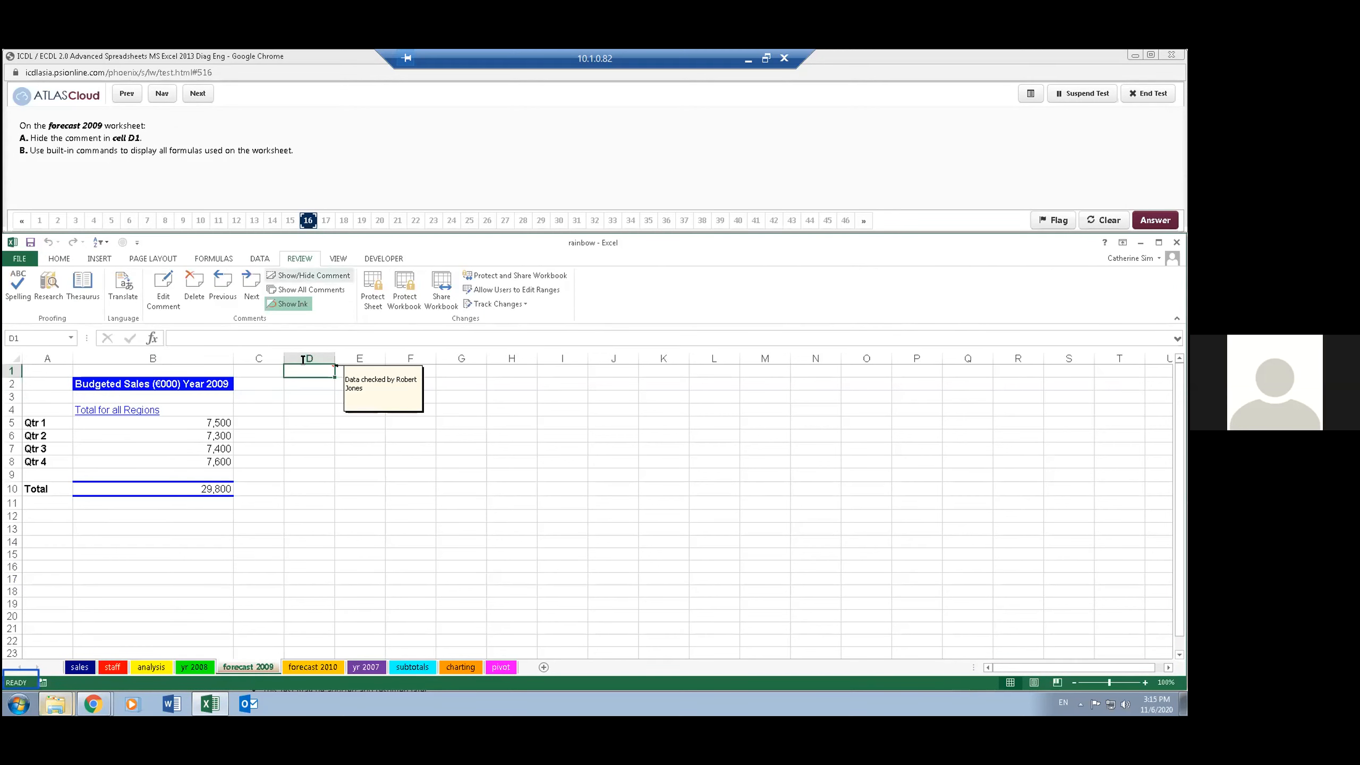
click(322, 275)
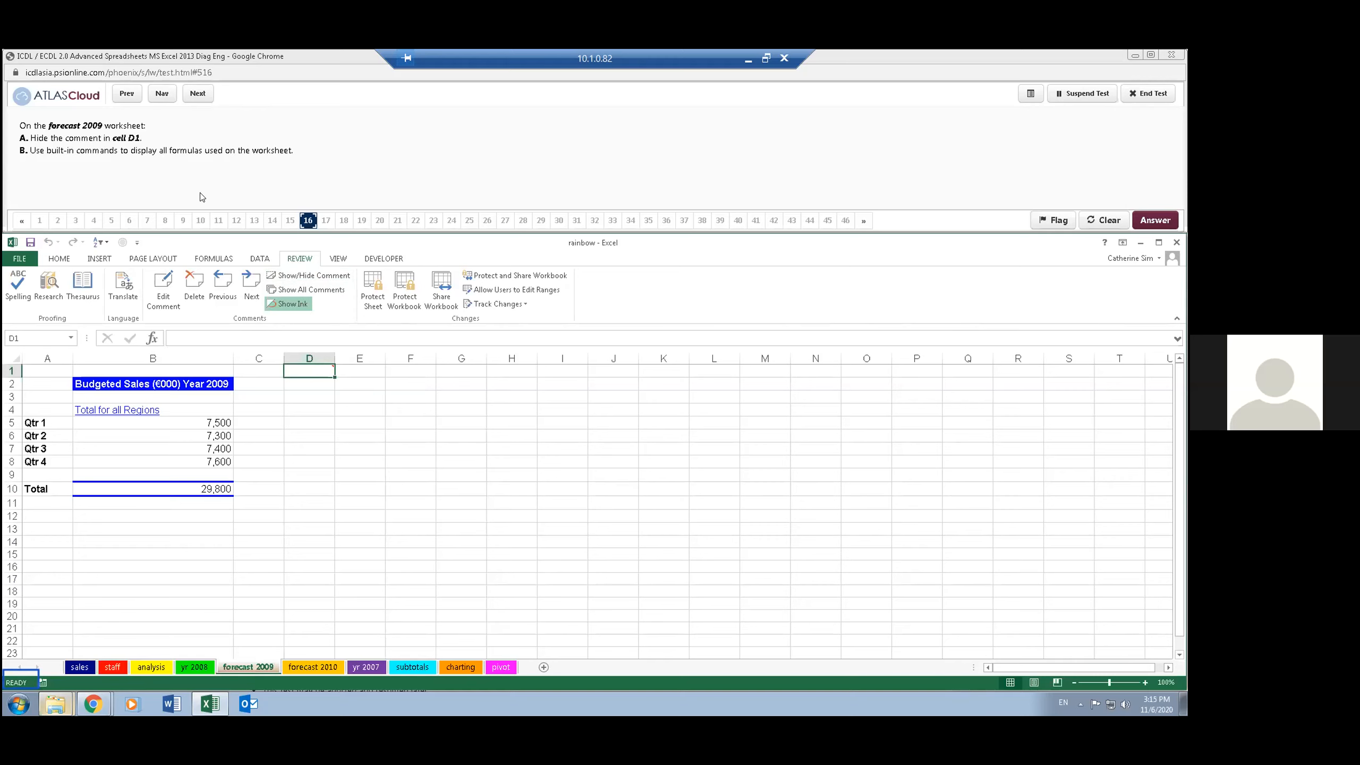
- Show all formulas on the forecast 2009 worksheet and advance the test to question 17
click(214, 258)
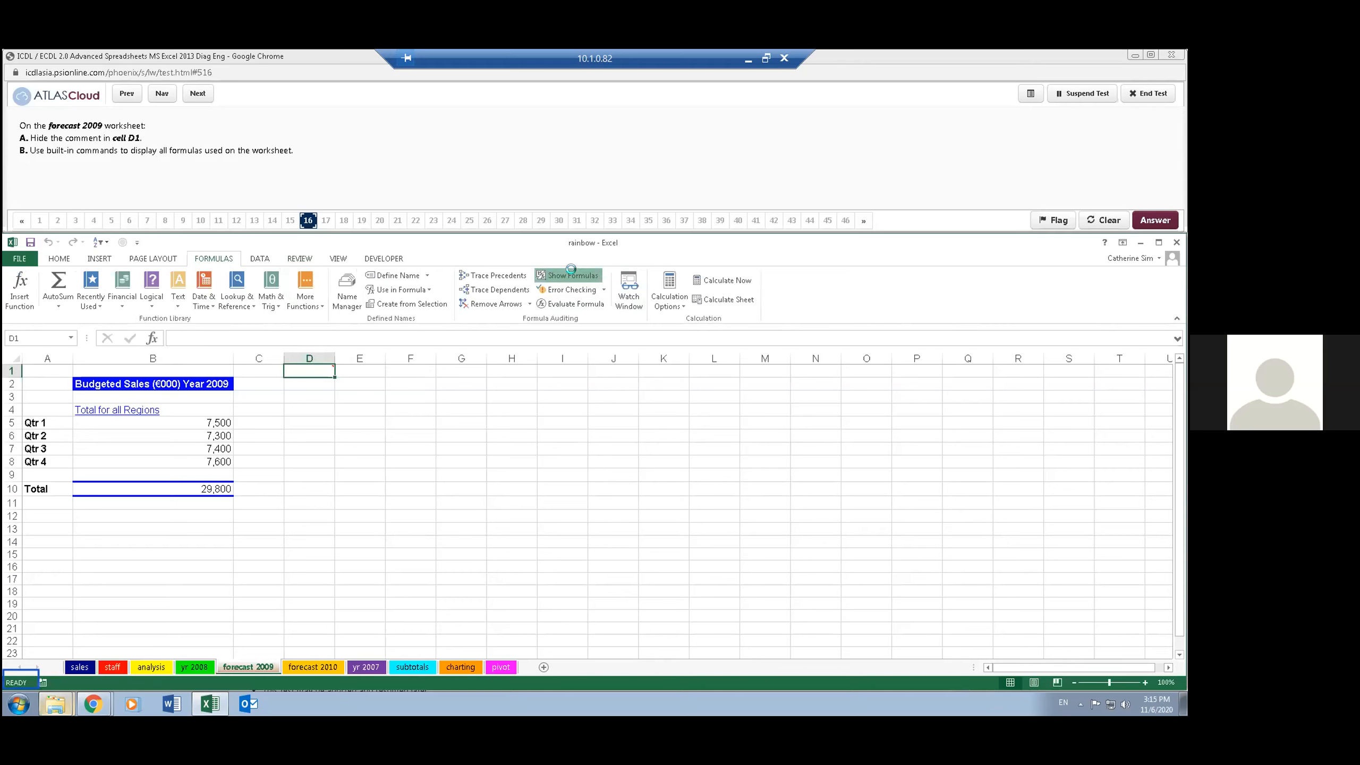
click(593, 278)
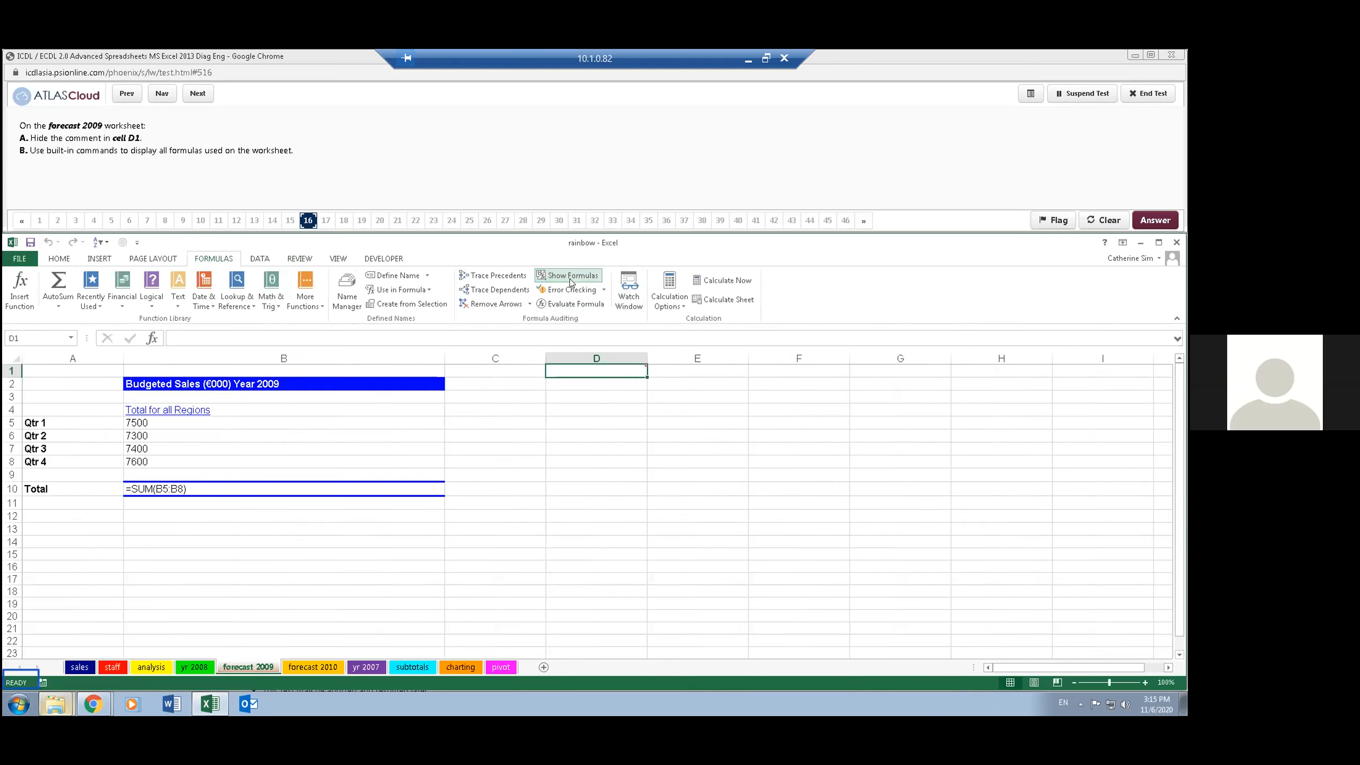
click(524, 153)
click(197, 94)
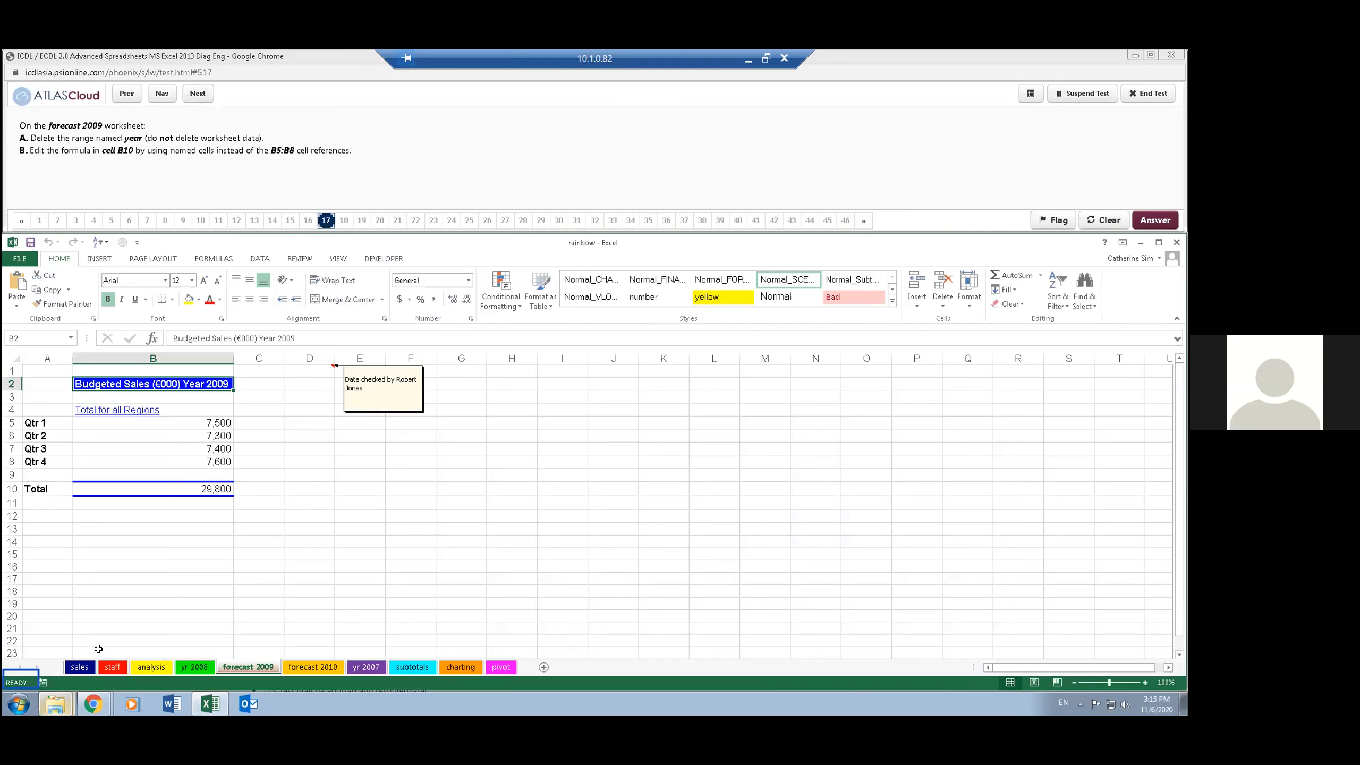
- Delete the range name year in the Name Manager without deleting any worksheet data
click(145, 179)
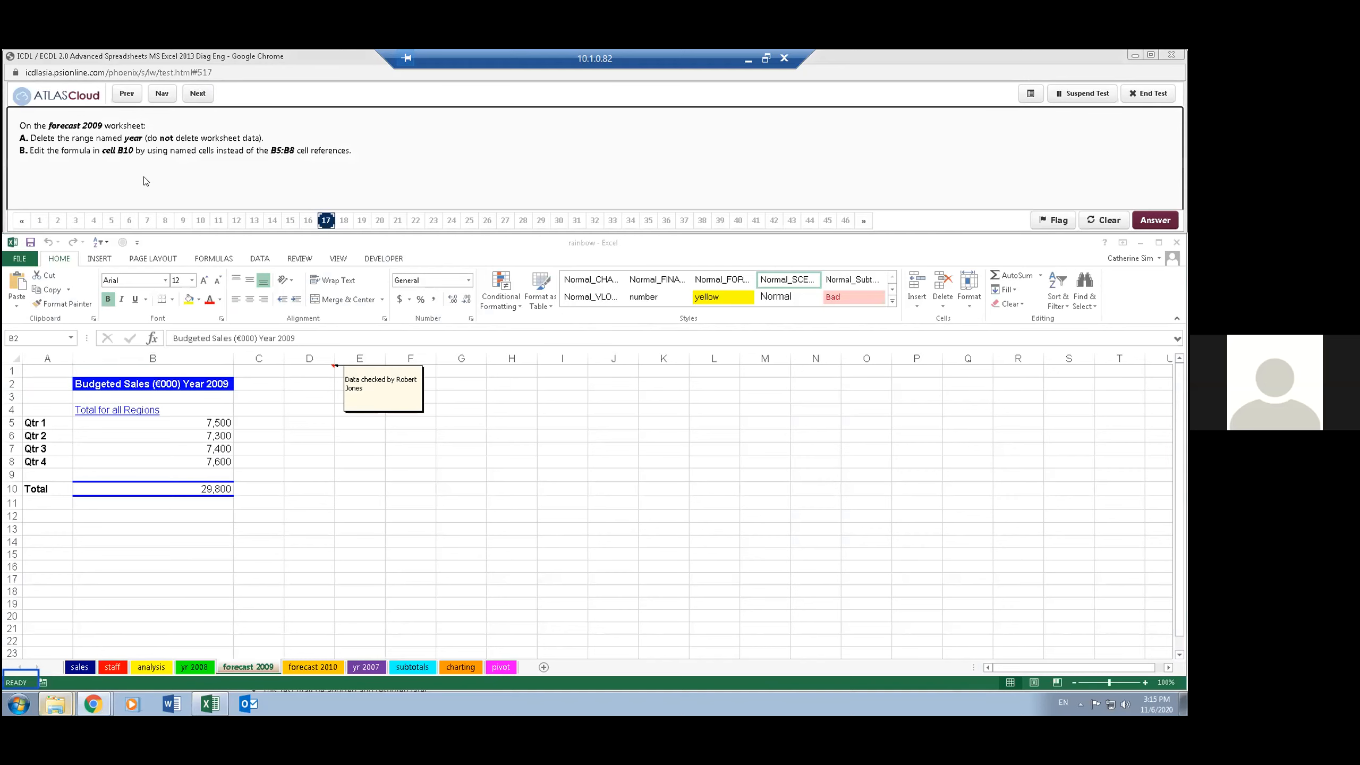
click(271, 242)
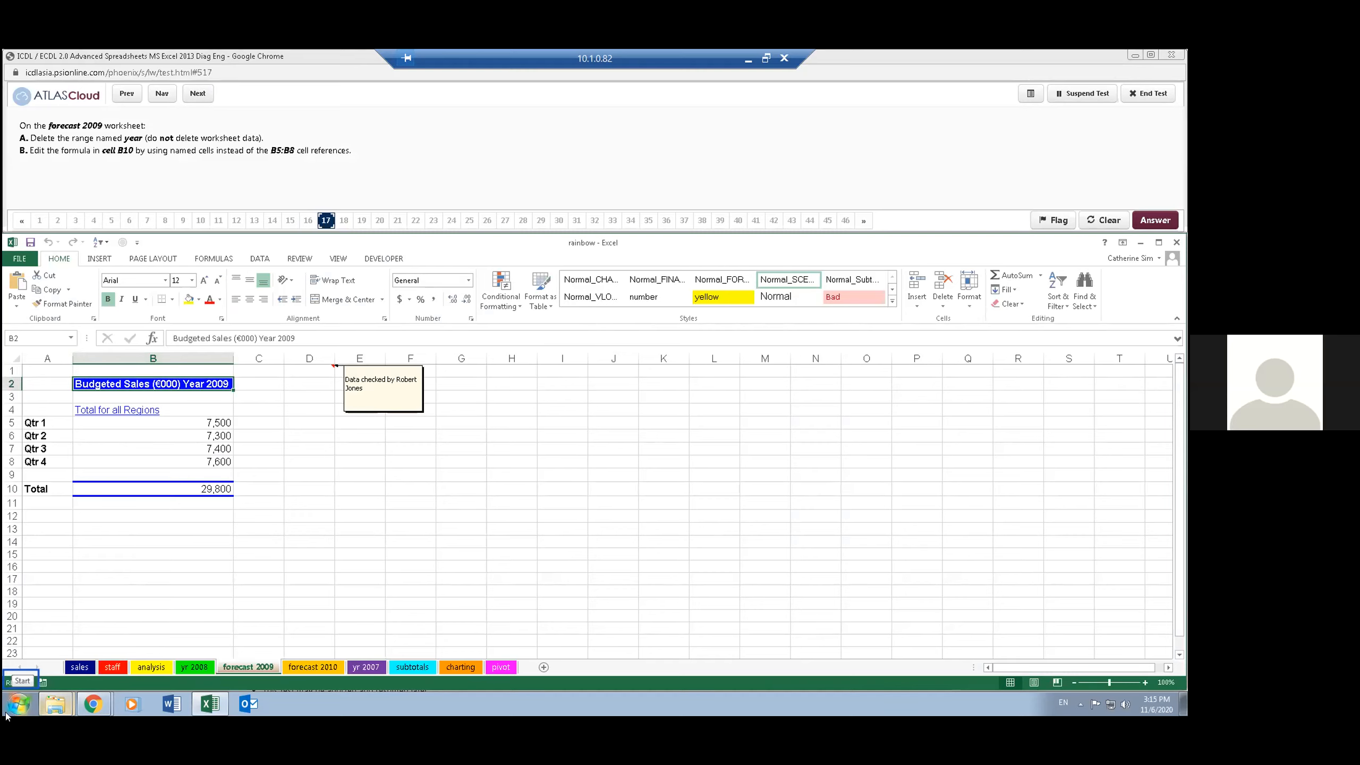
click(213, 259)
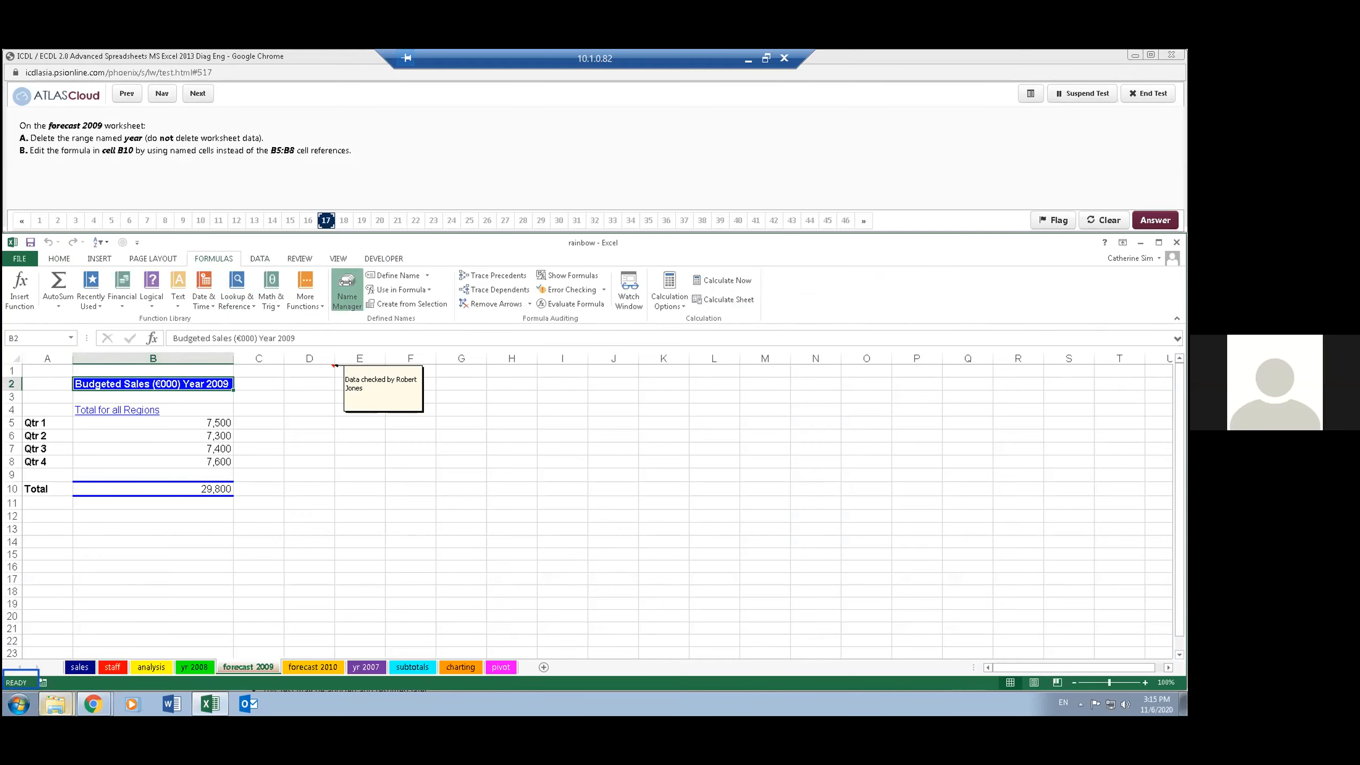
click(346, 282)
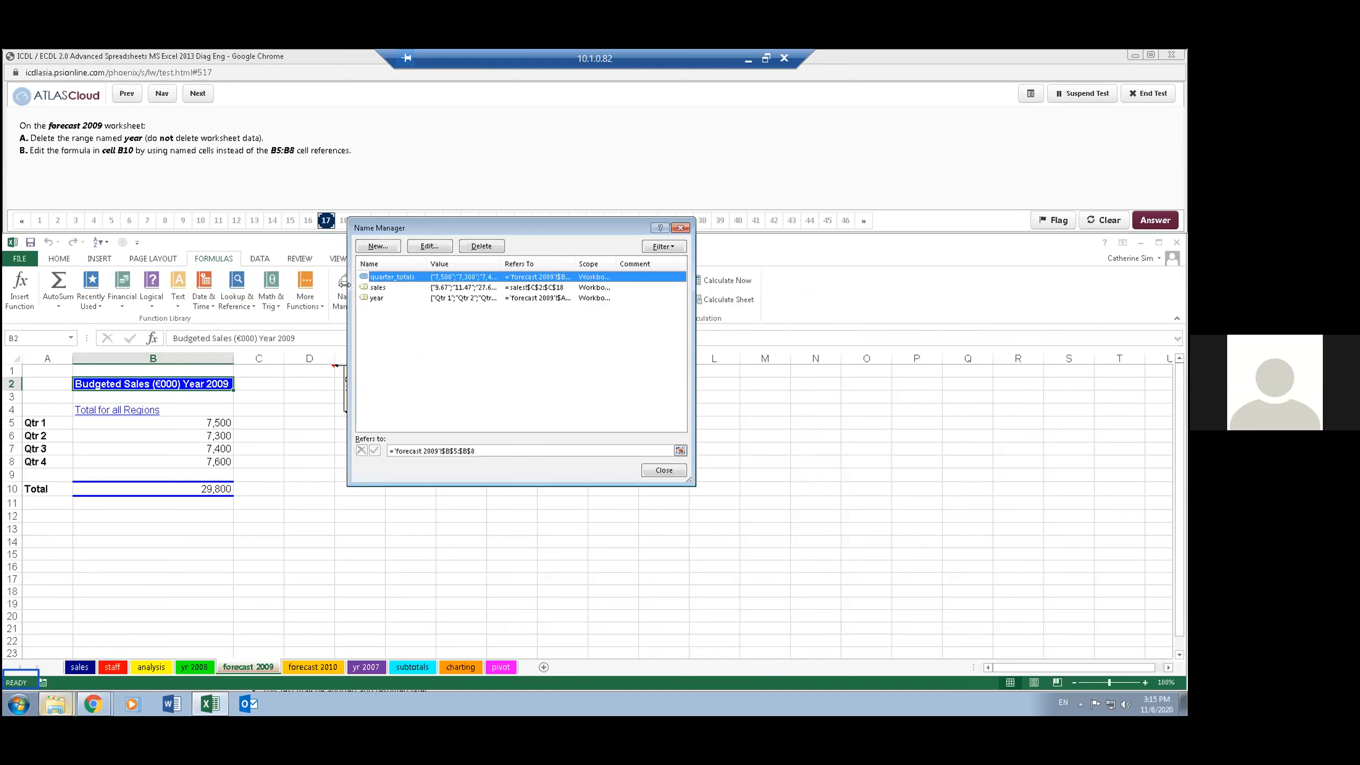
double_click(373, 298)
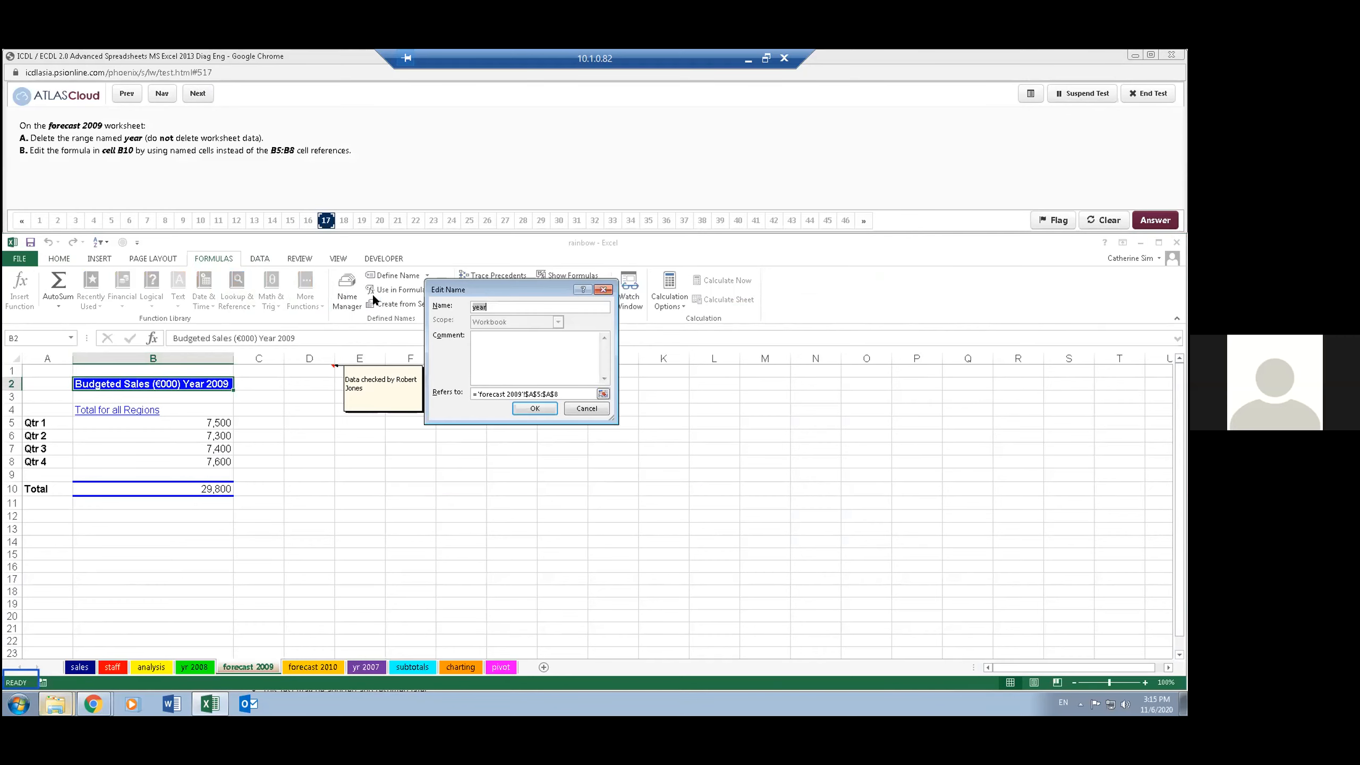
click(587, 410)
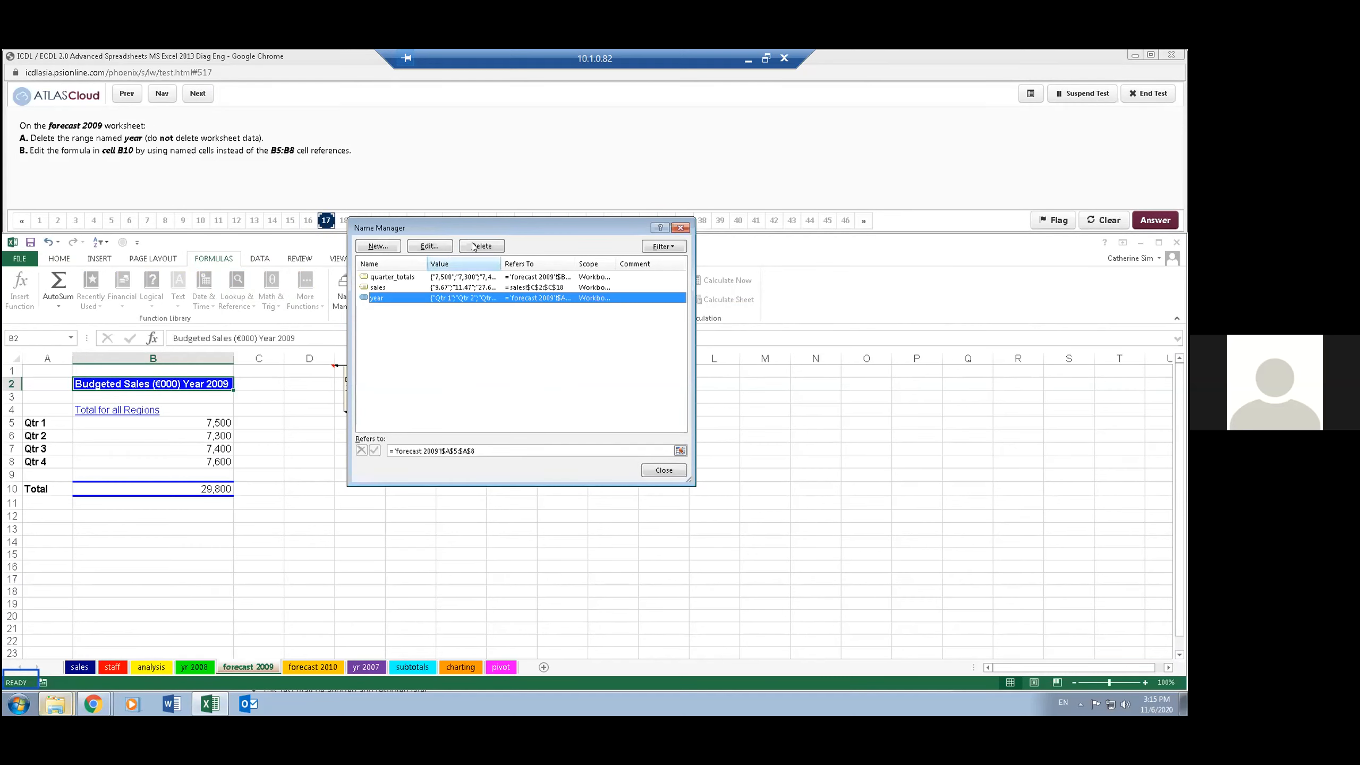
click(474, 246)
click(572, 410)
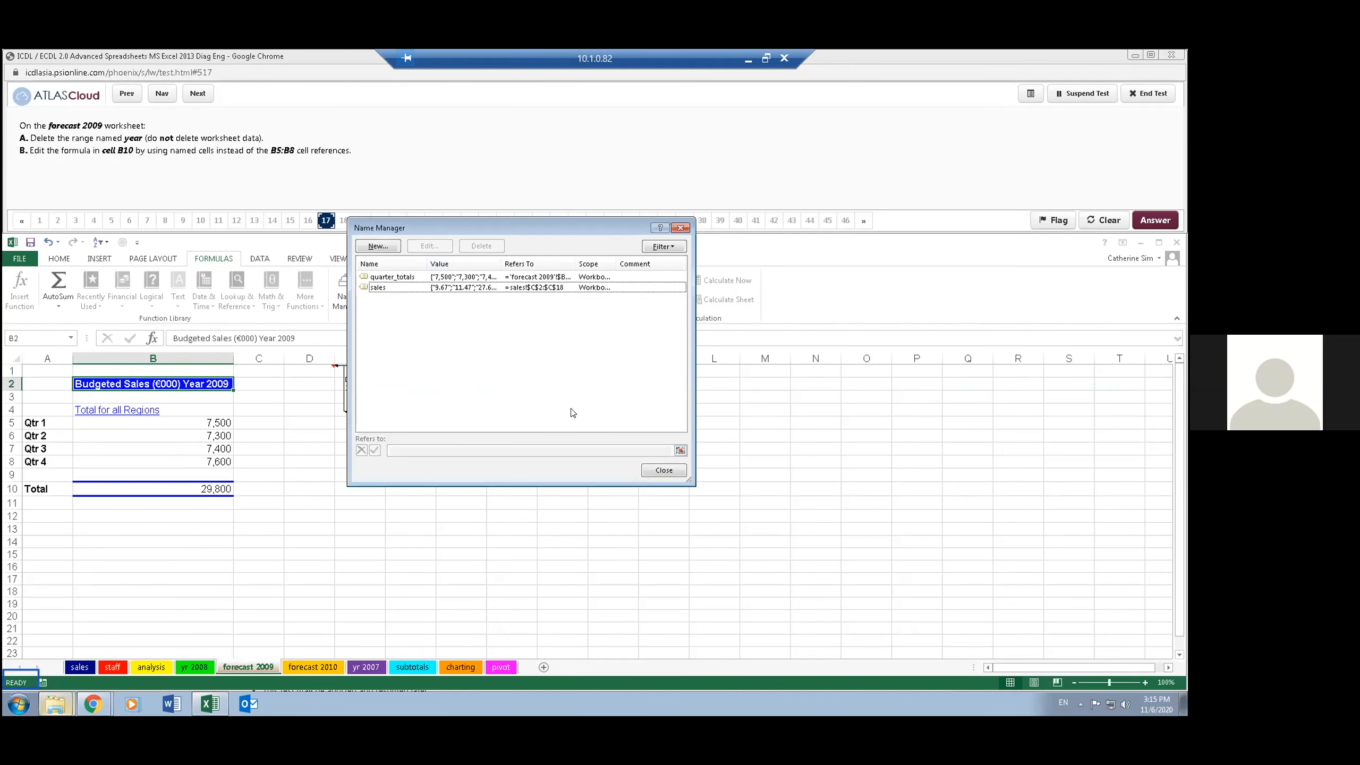
click(680, 228)
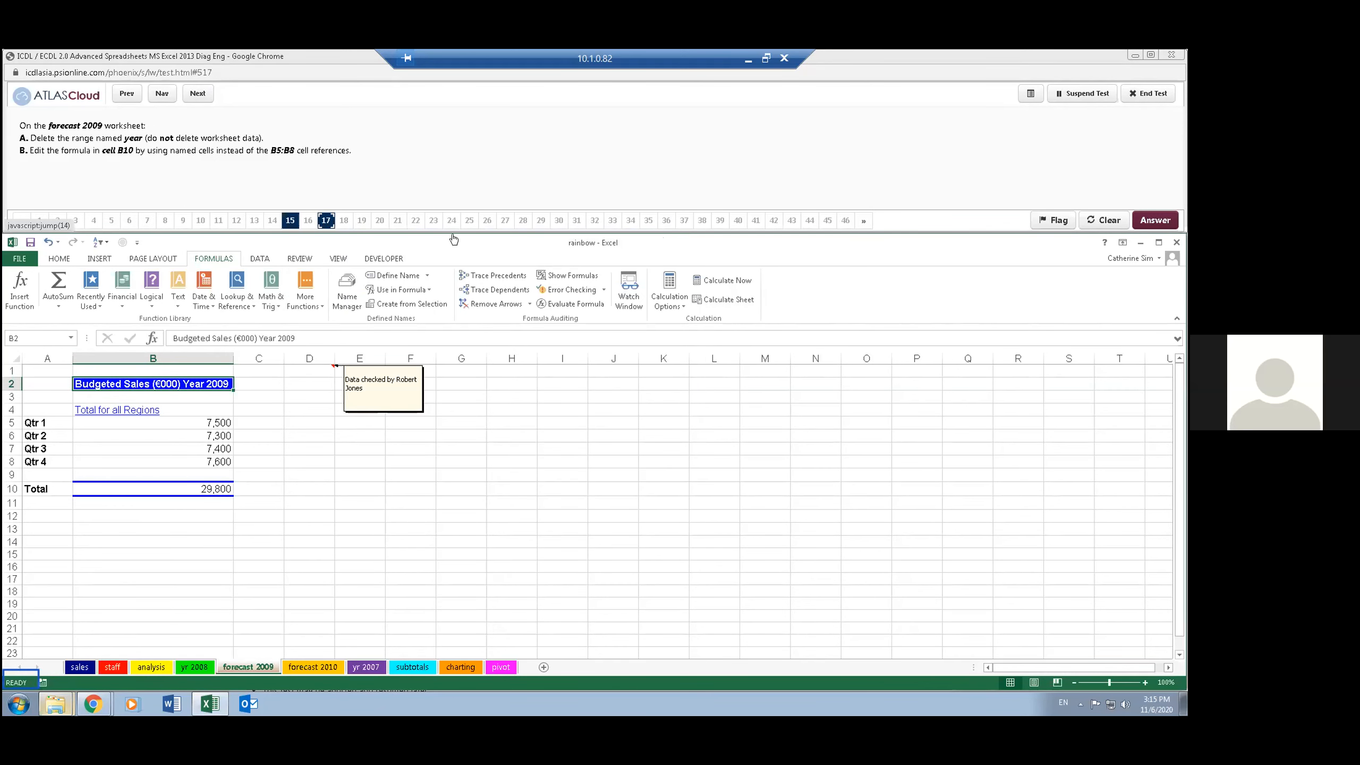
- Open the SUM formula in cell B10 for editing inside its B5:B8 reference
click(181, 487)
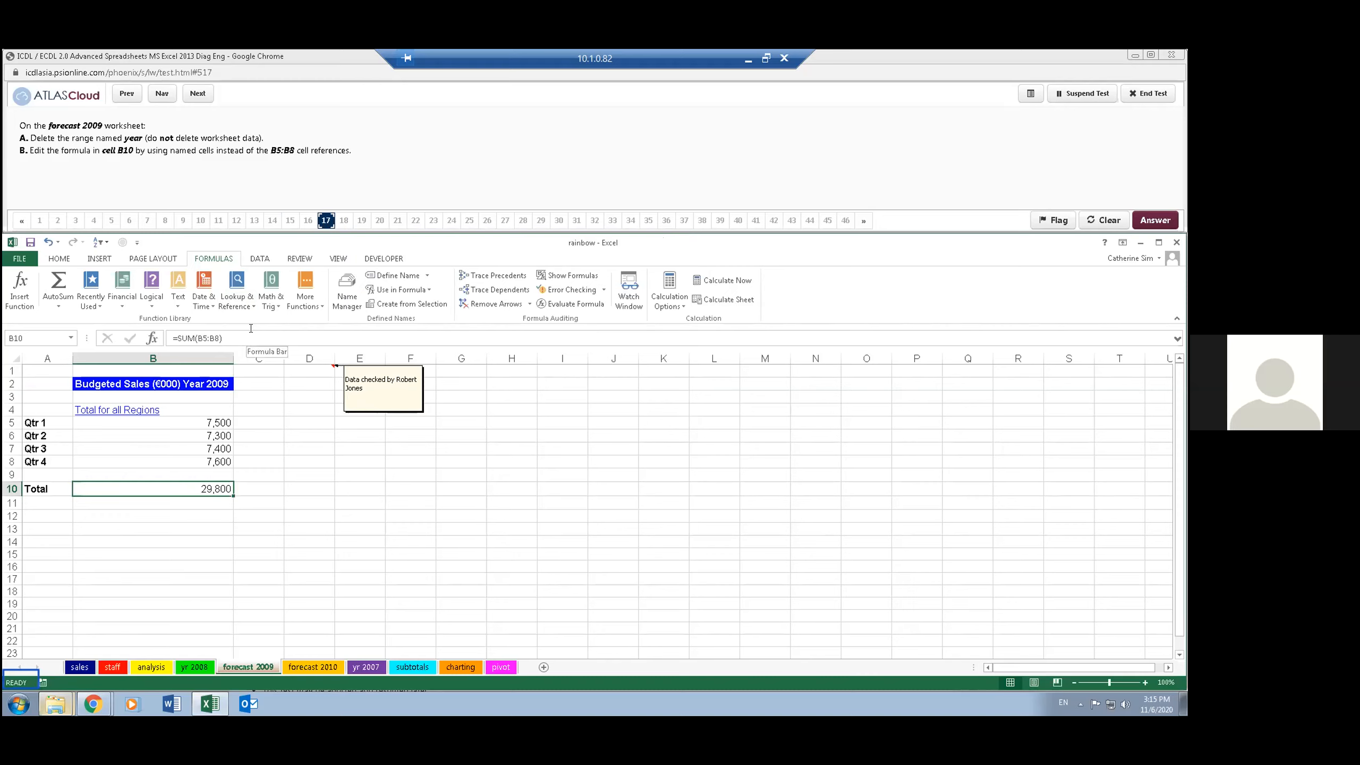
click(199, 337)
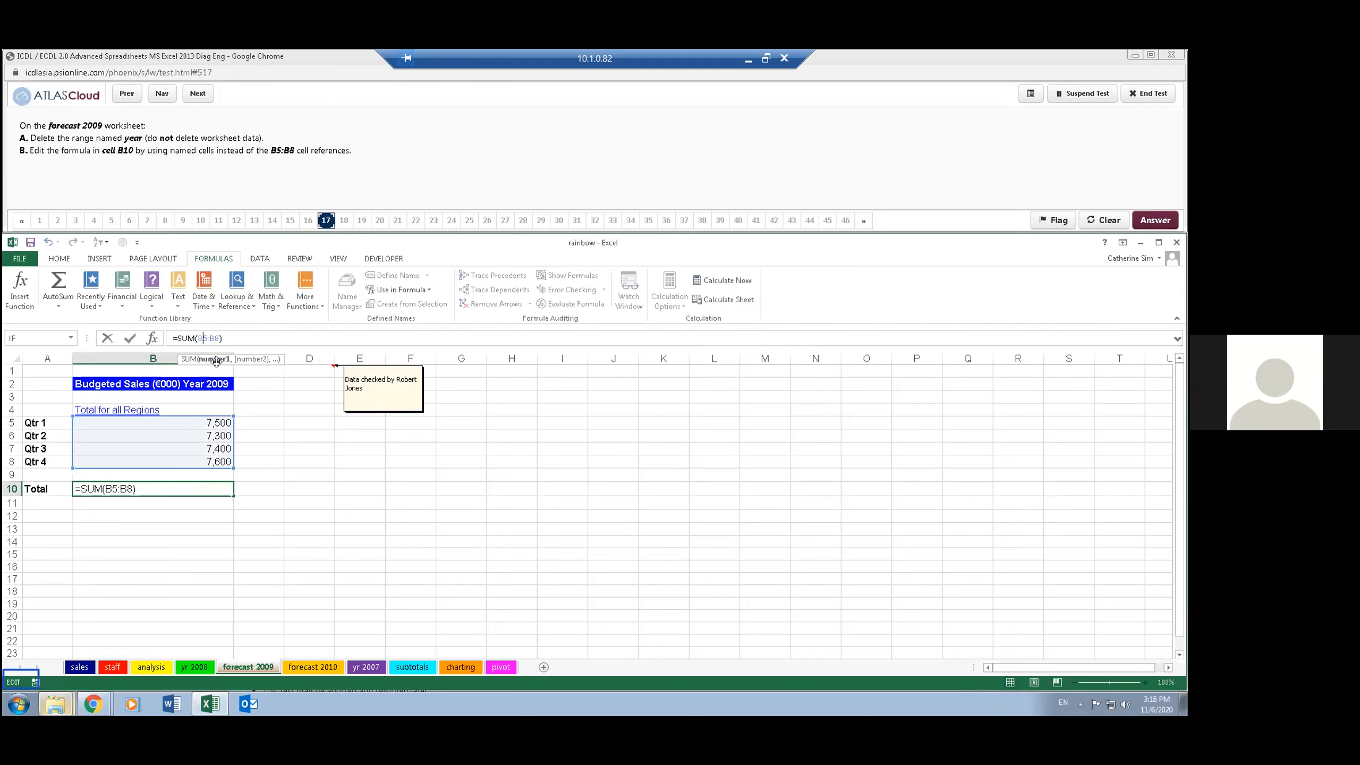
click(428, 290)
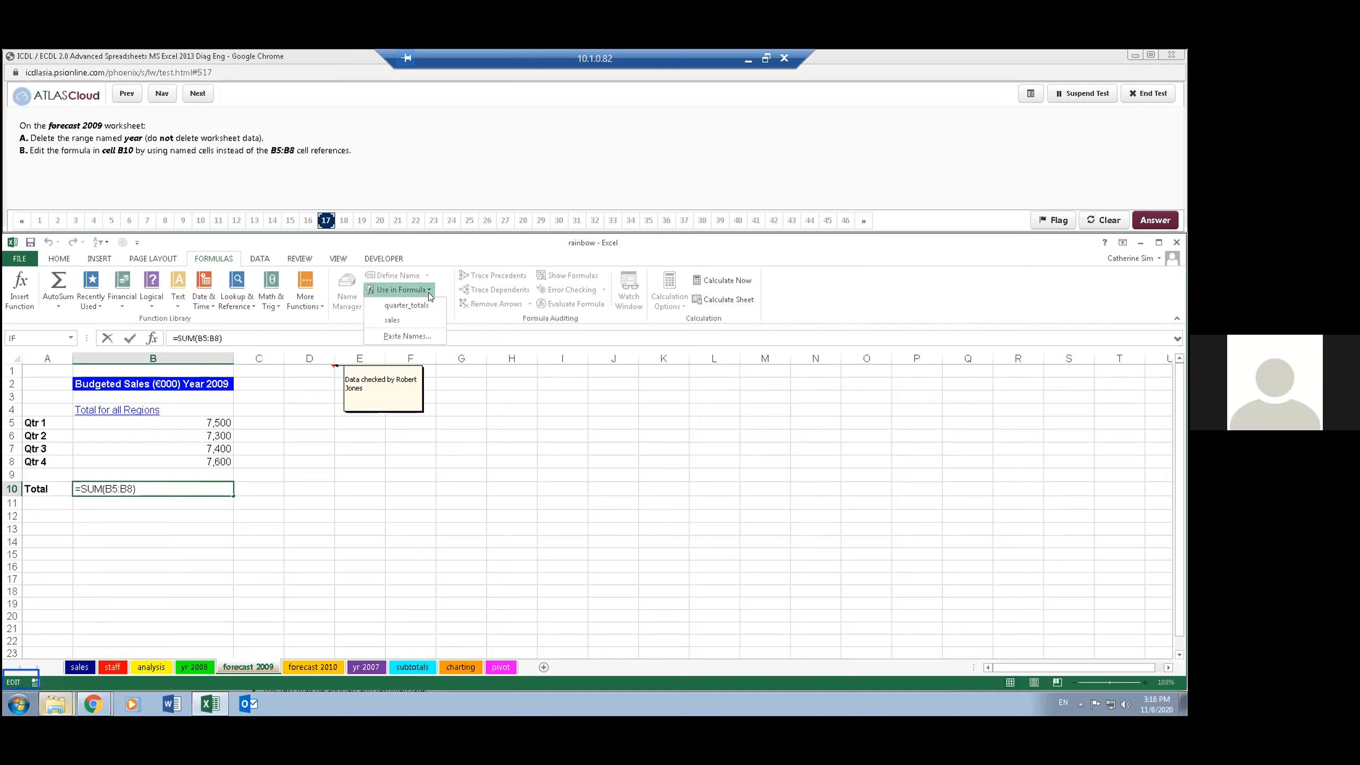
click(428, 310)
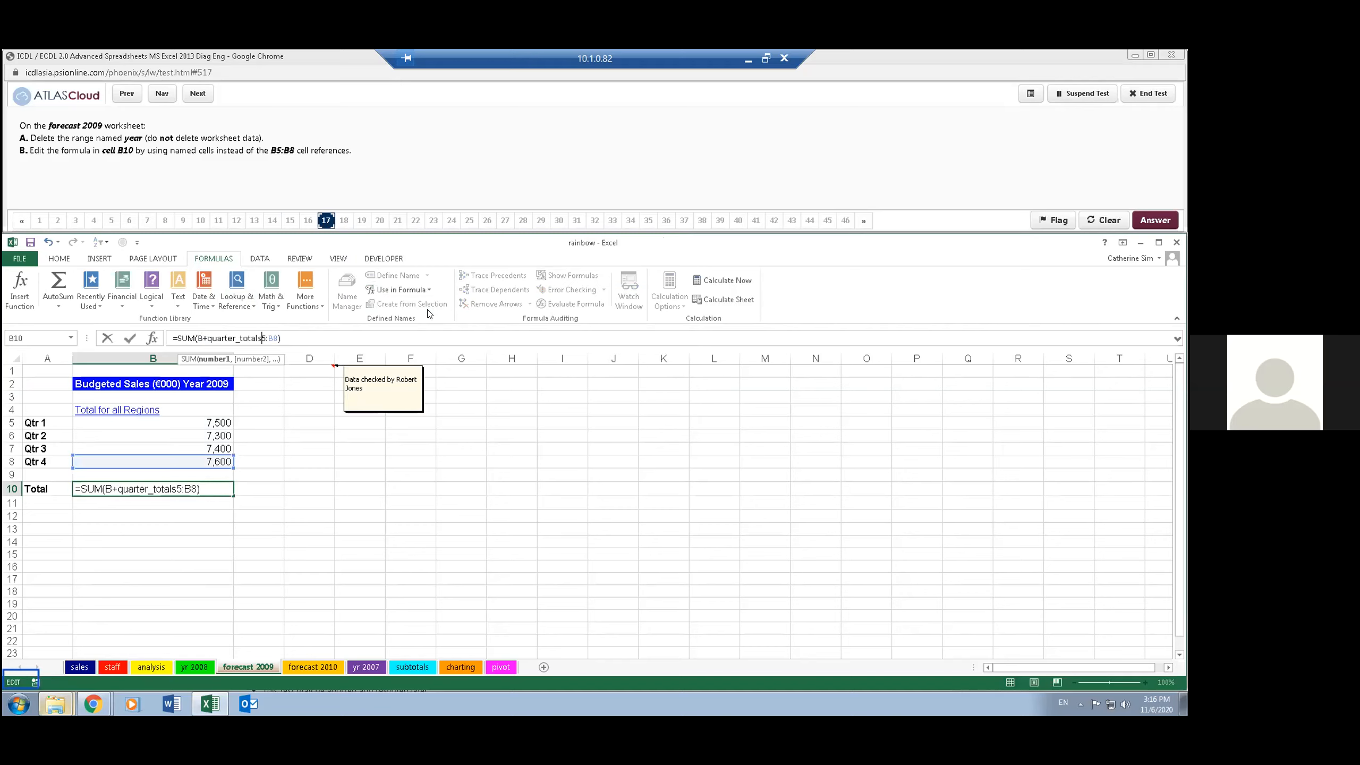
key(BackSpace)
key(BackSpace)
key(BackSpace)
key(BackSpace)
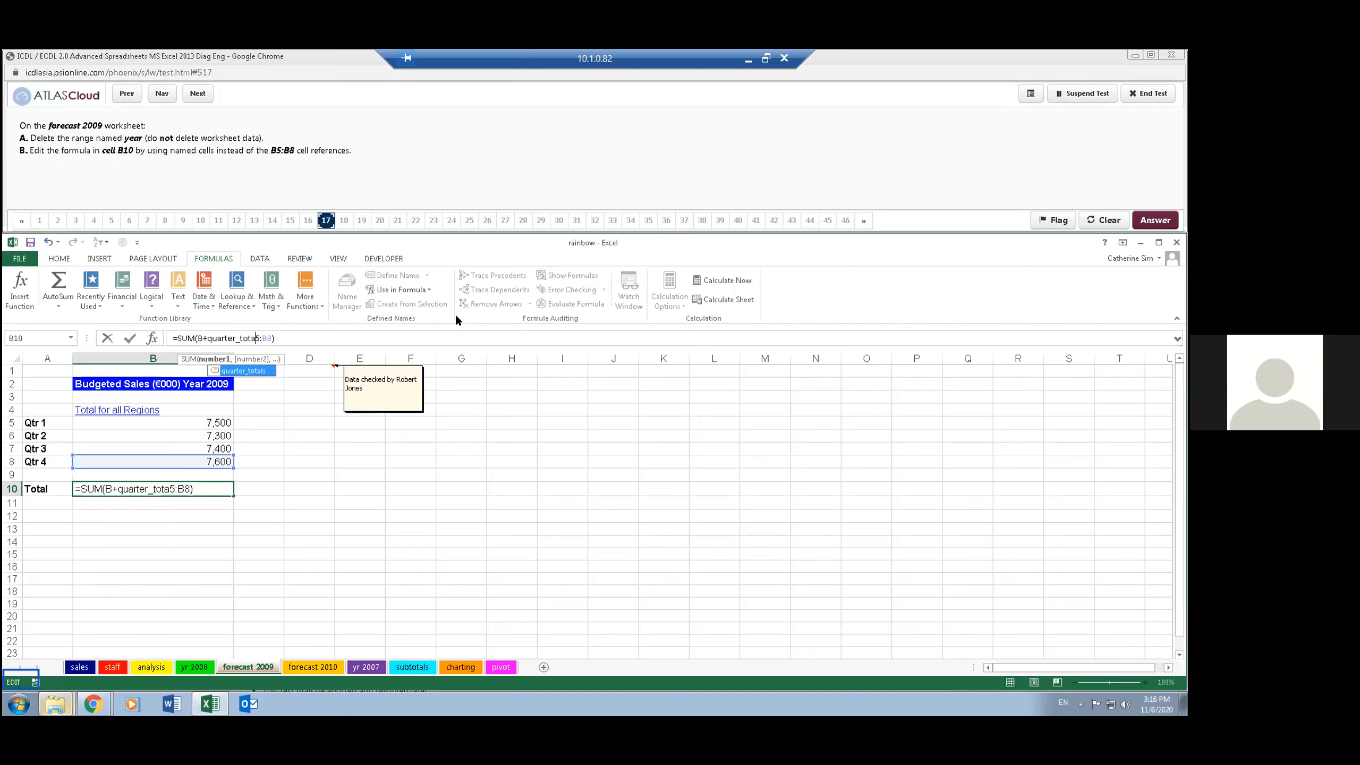
key(BackSpace)
key(BackSpace)
key(BackSpace)
key(BackSpace)
key(BackSpace)
key(BackSpace)
key(BackSpace)
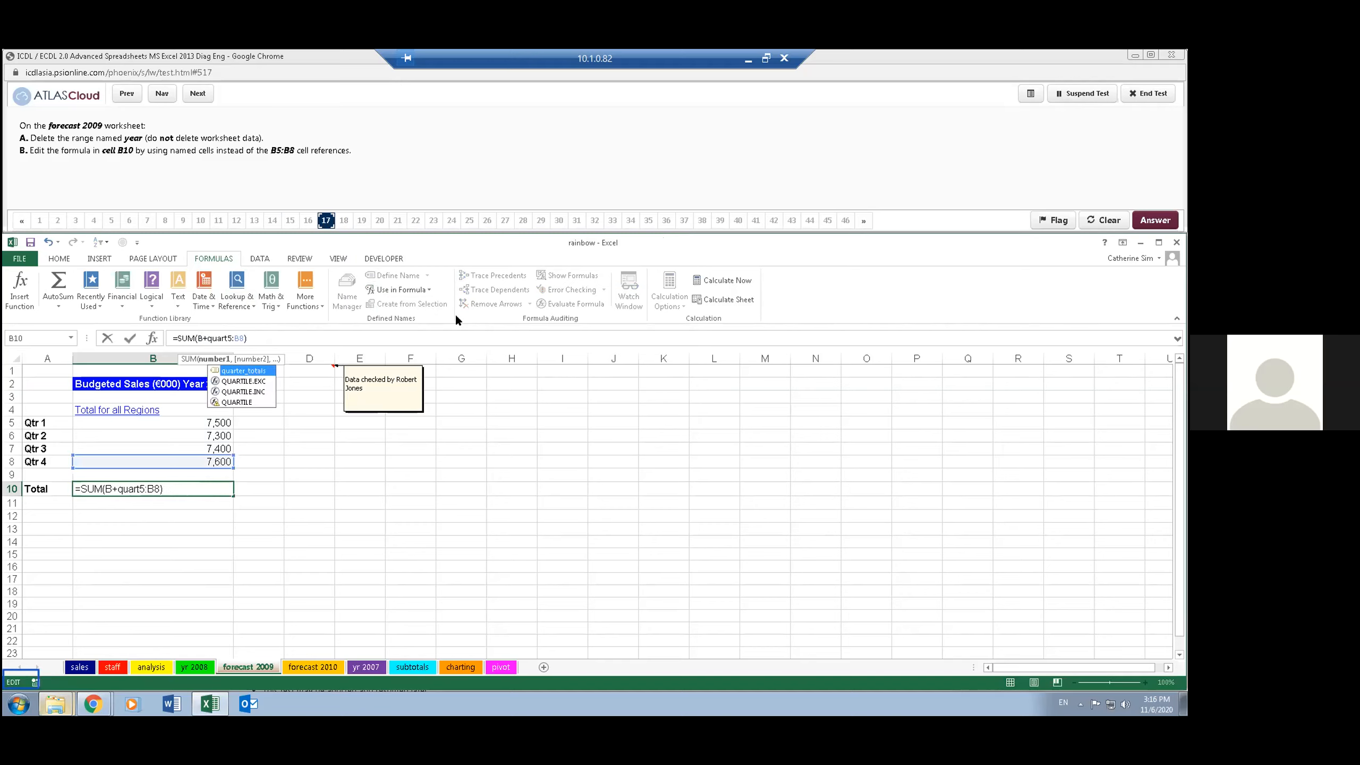
key(BackSpace)
key(BackSpace)
key(BackSpace)
key(BackSpace)
key(BackSpace)
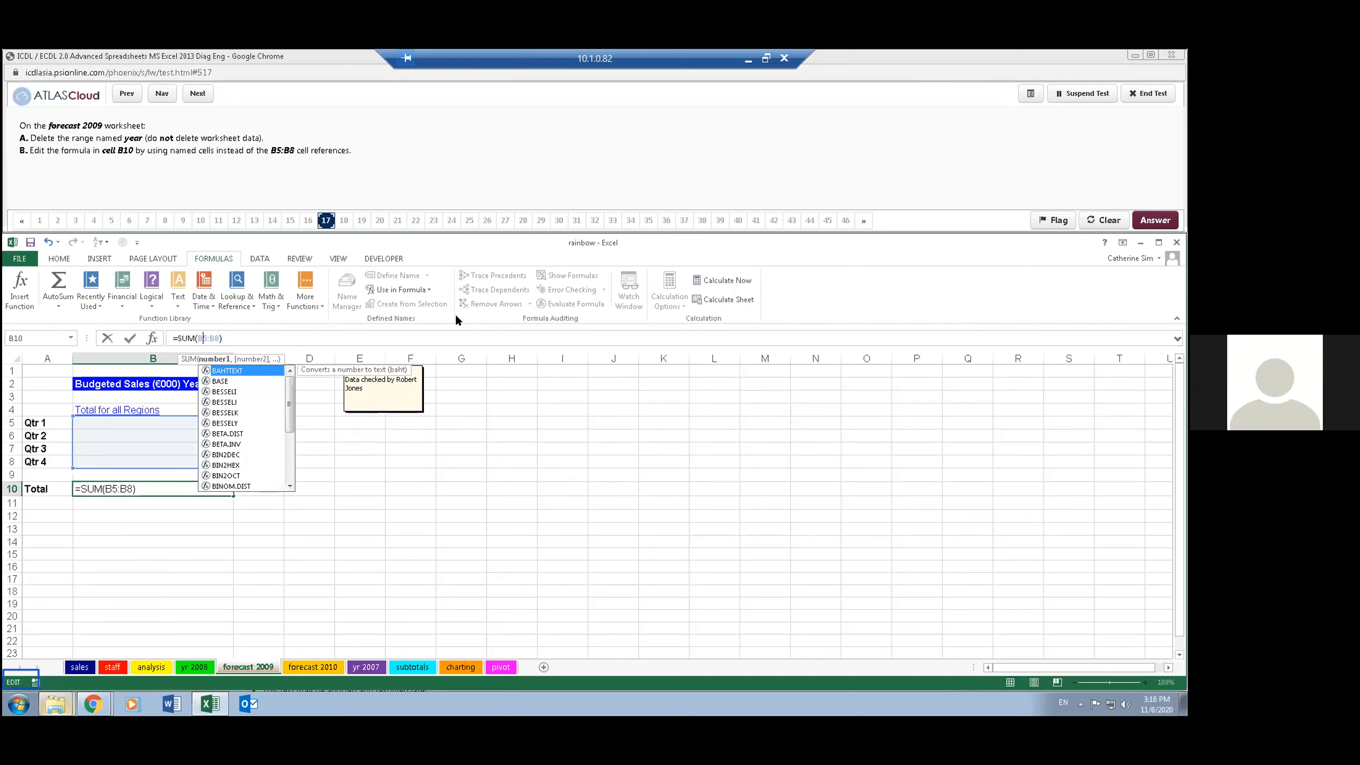
- Replace the B5:B8 reference in B10's SUM formula with the named range quarter_totals and advance the test to question 18
key(Delete)
key(Delete)
key(Delete)
key(Delete)
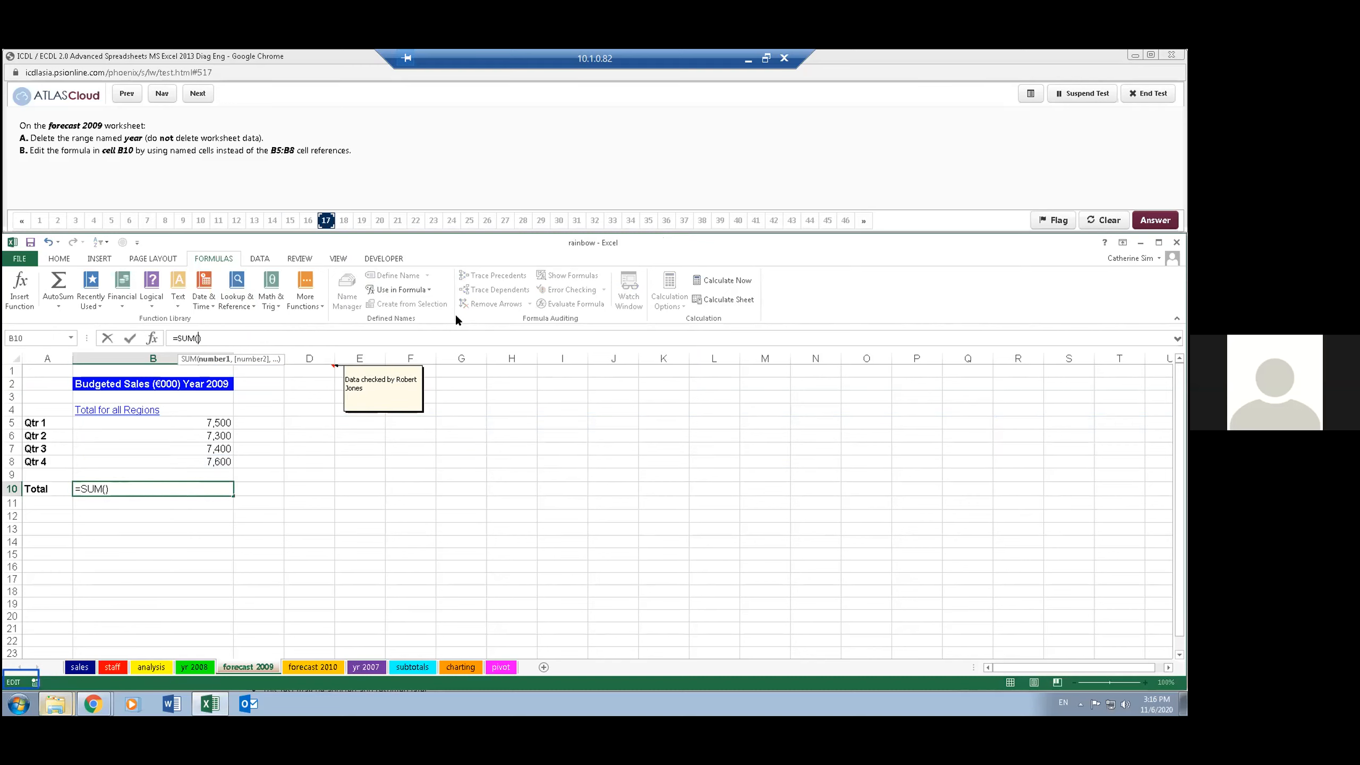
click(418, 284)
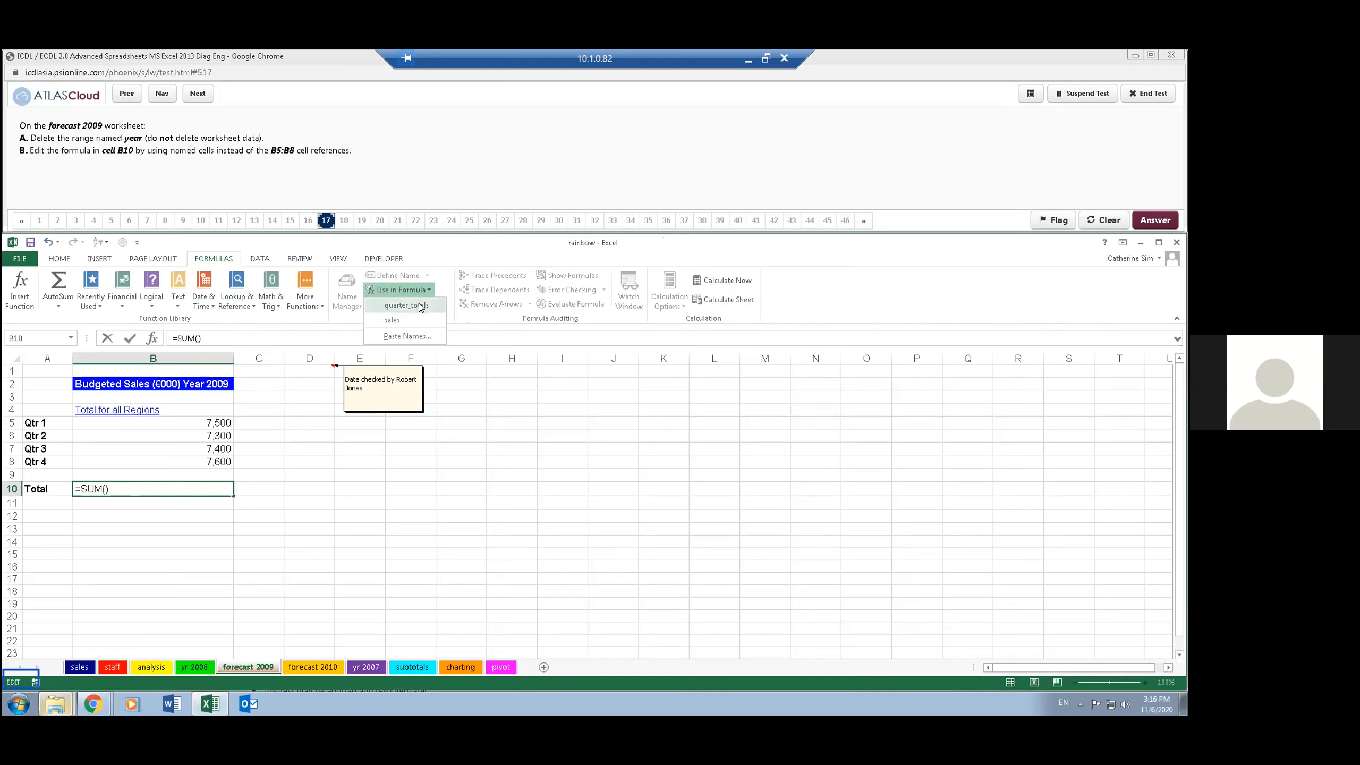
click(407, 306)
click(198, 93)
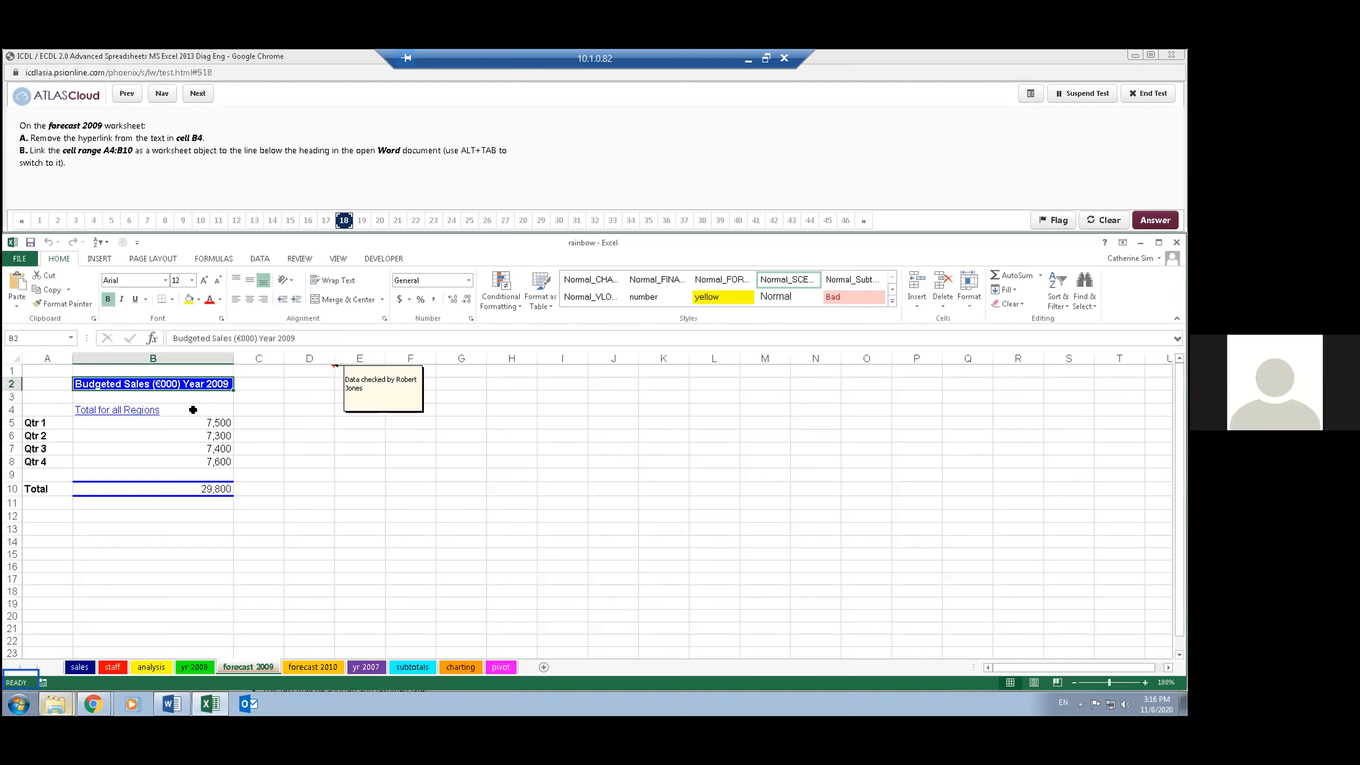
- Remove the hyperlink from the text in cell B4 of the forecast 2009 worksheet
click(185, 408)
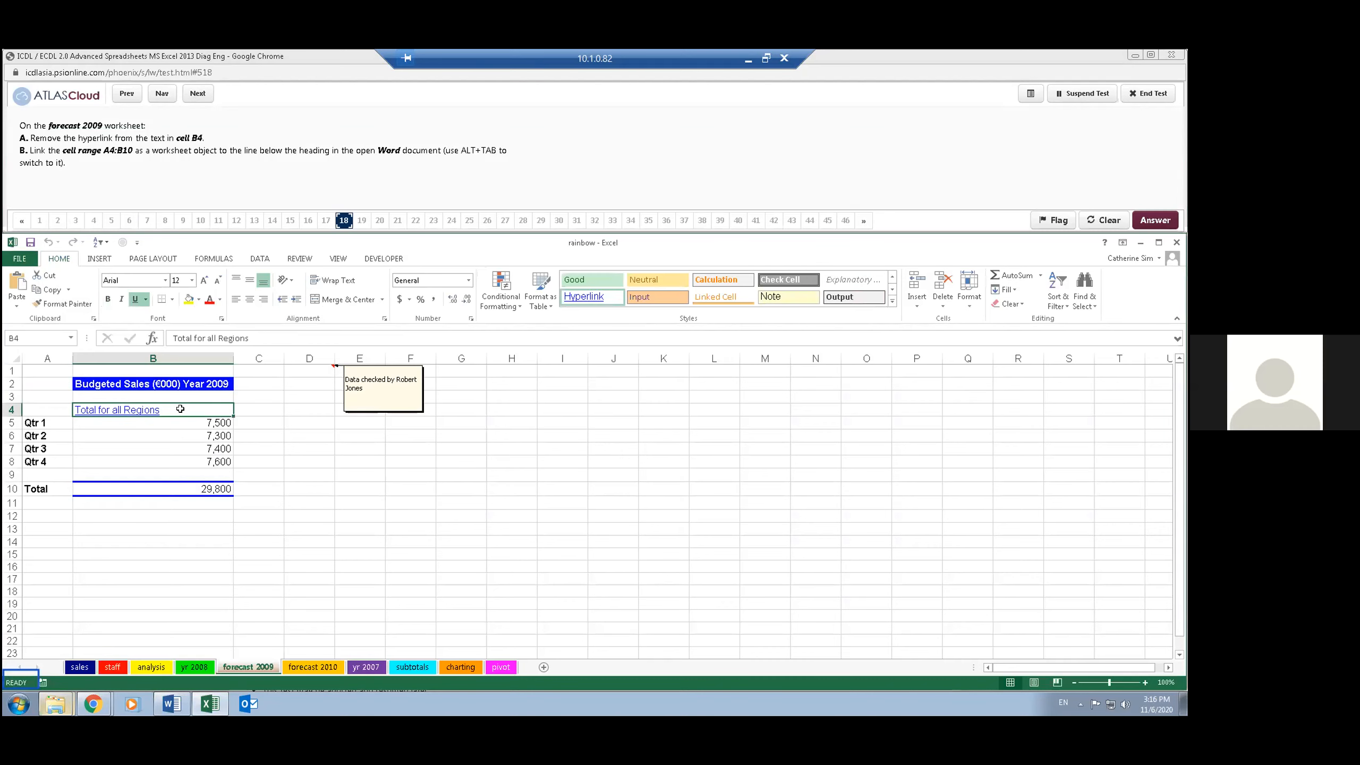
right_click(146, 411)
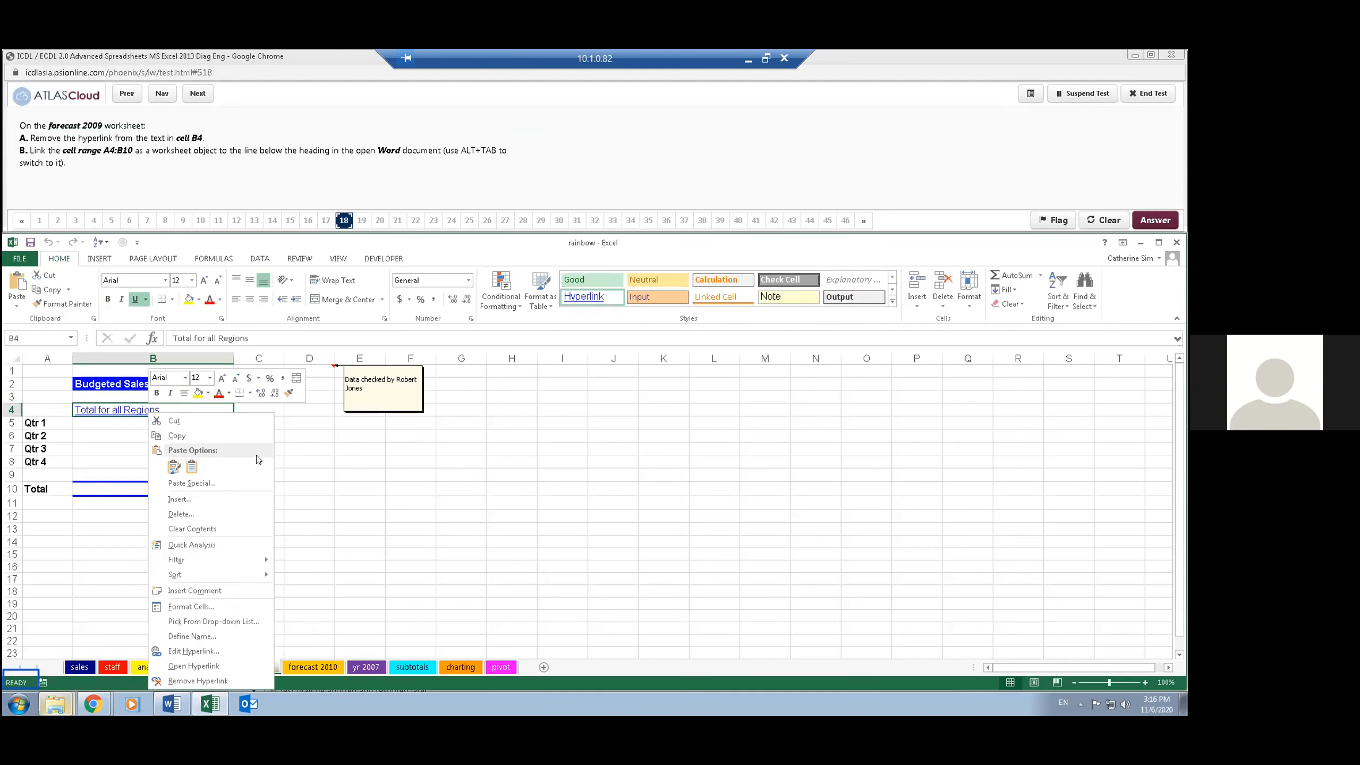
click(198, 680)
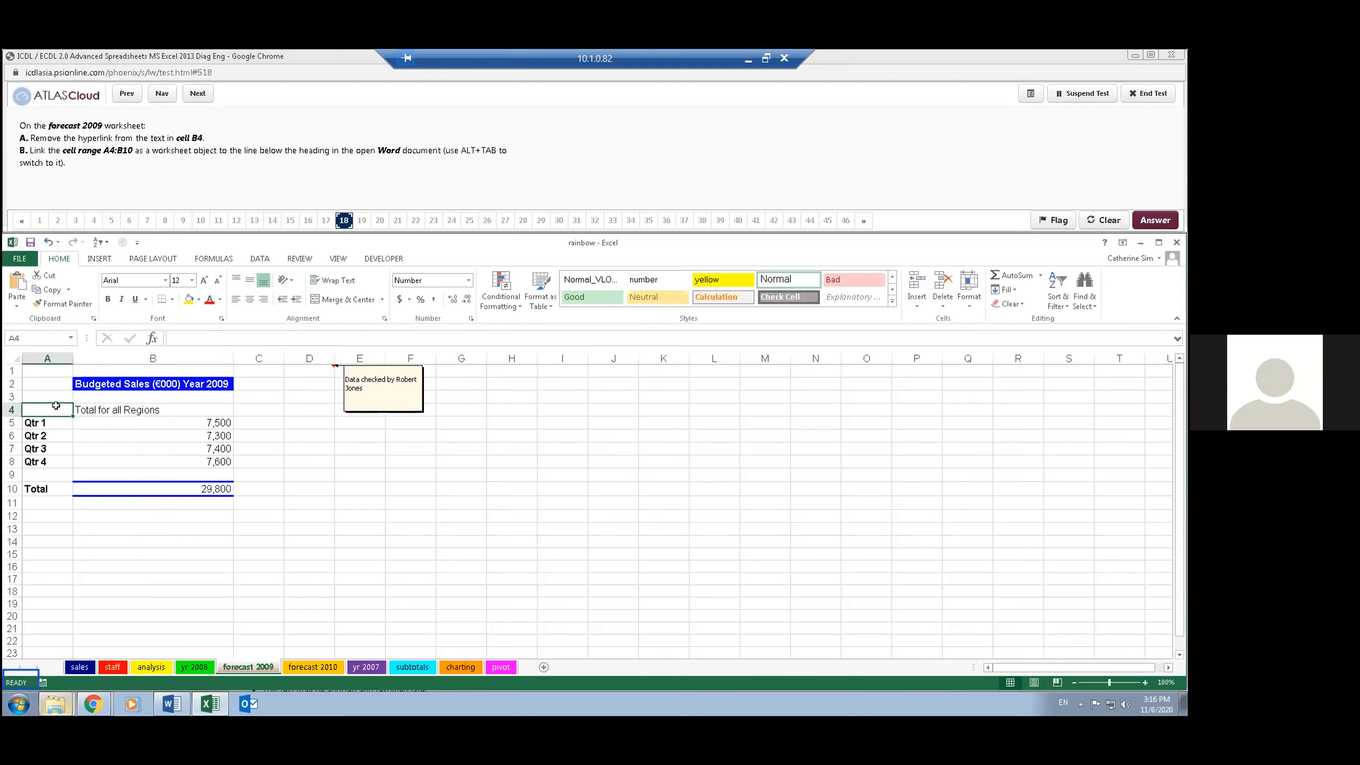
- Copy cells A4:B10 and paste them as a linked Microsoft Excel Worksheet Object below the heading in the budgeted sales 2009 Word document
drag(56, 410, 143, 494)
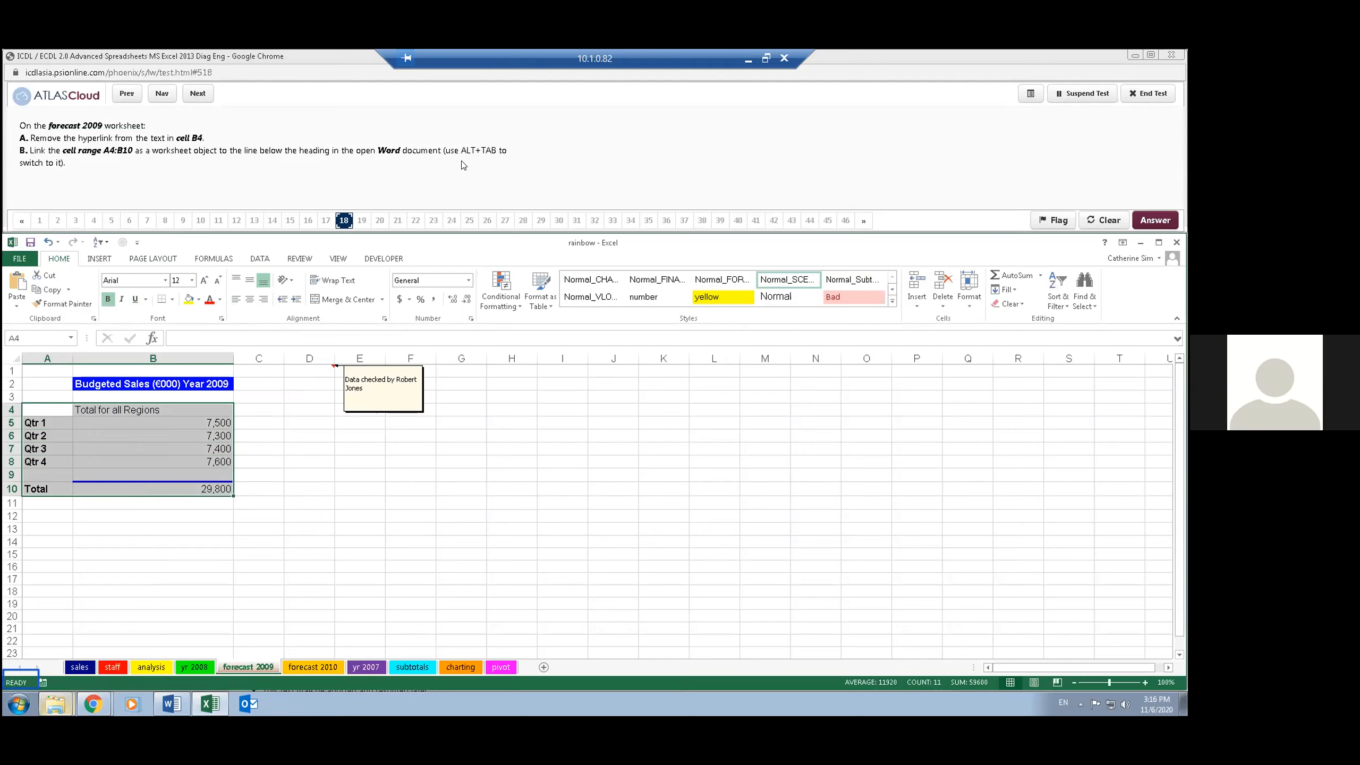
click(50, 290)
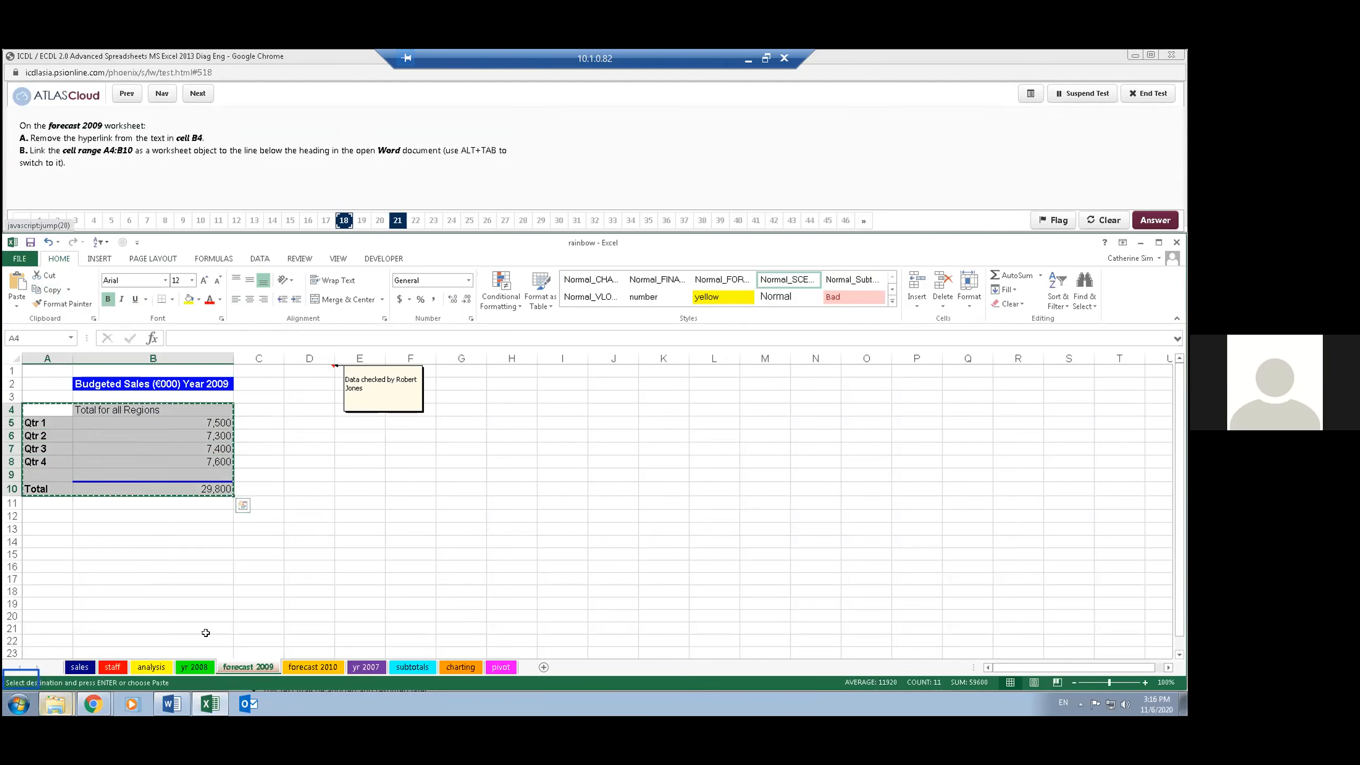
click(173, 704)
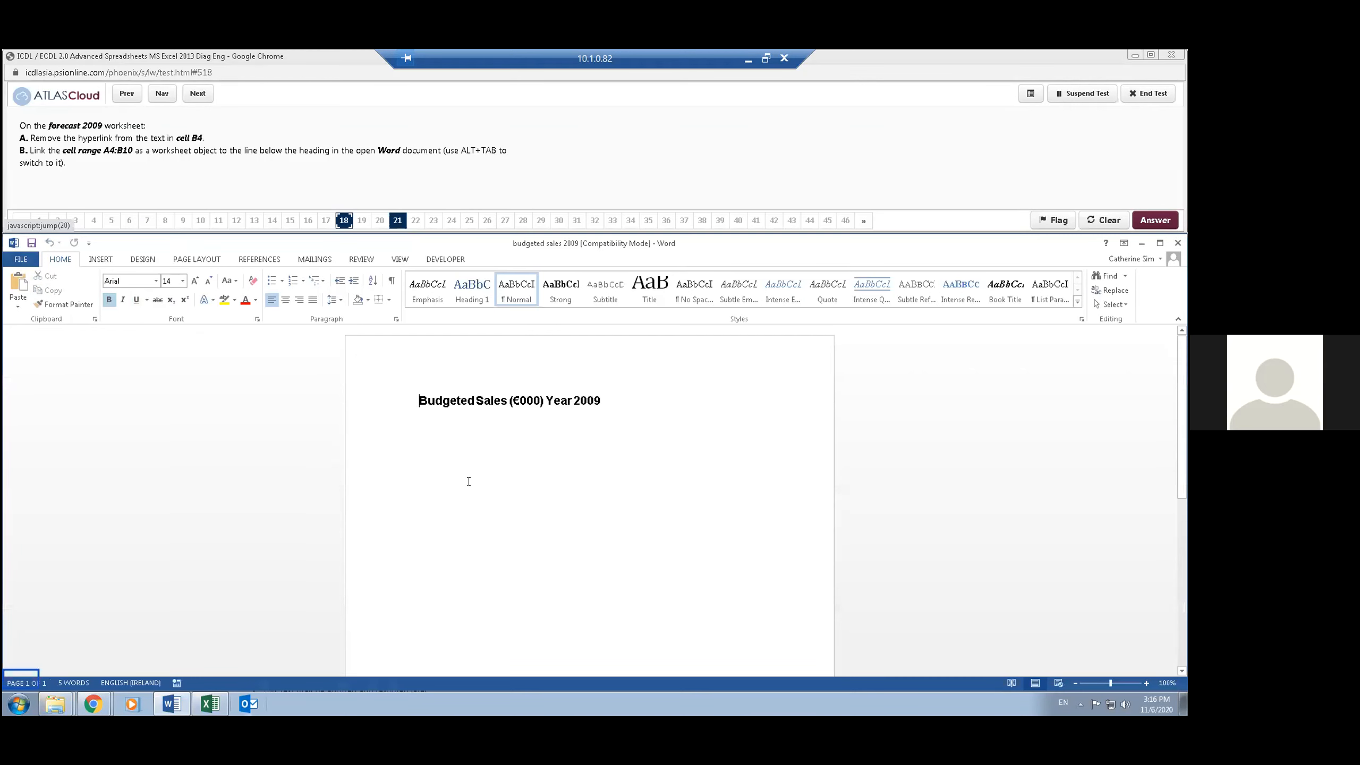
click(443, 423)
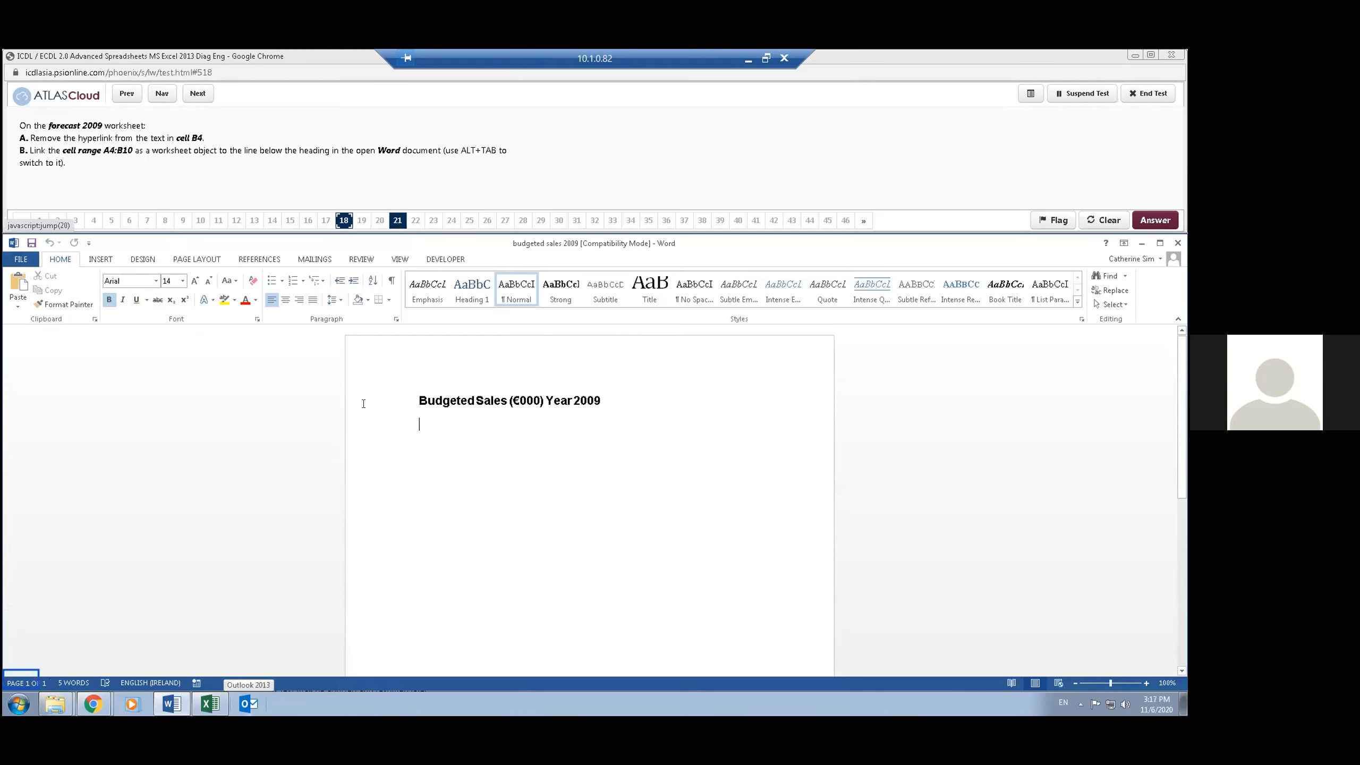
click(23, 303)
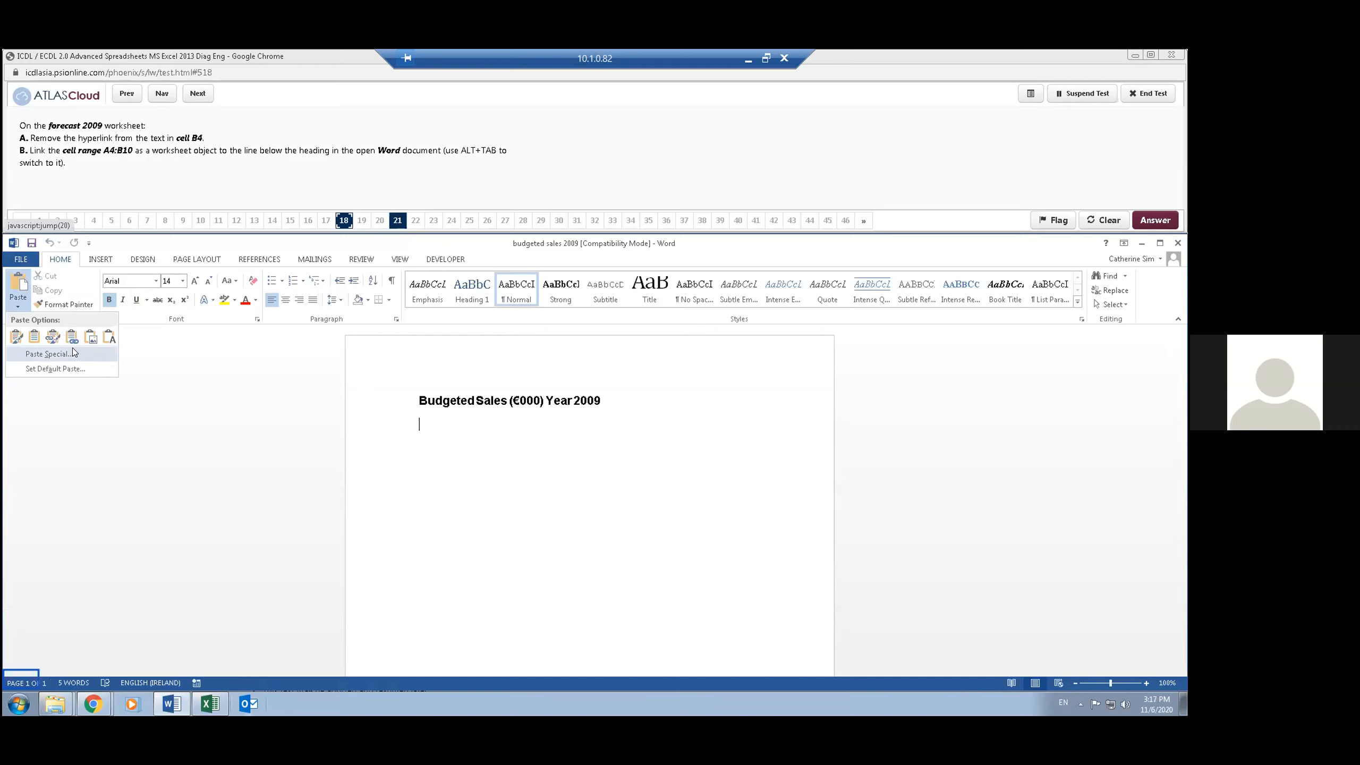
click(50, 354)
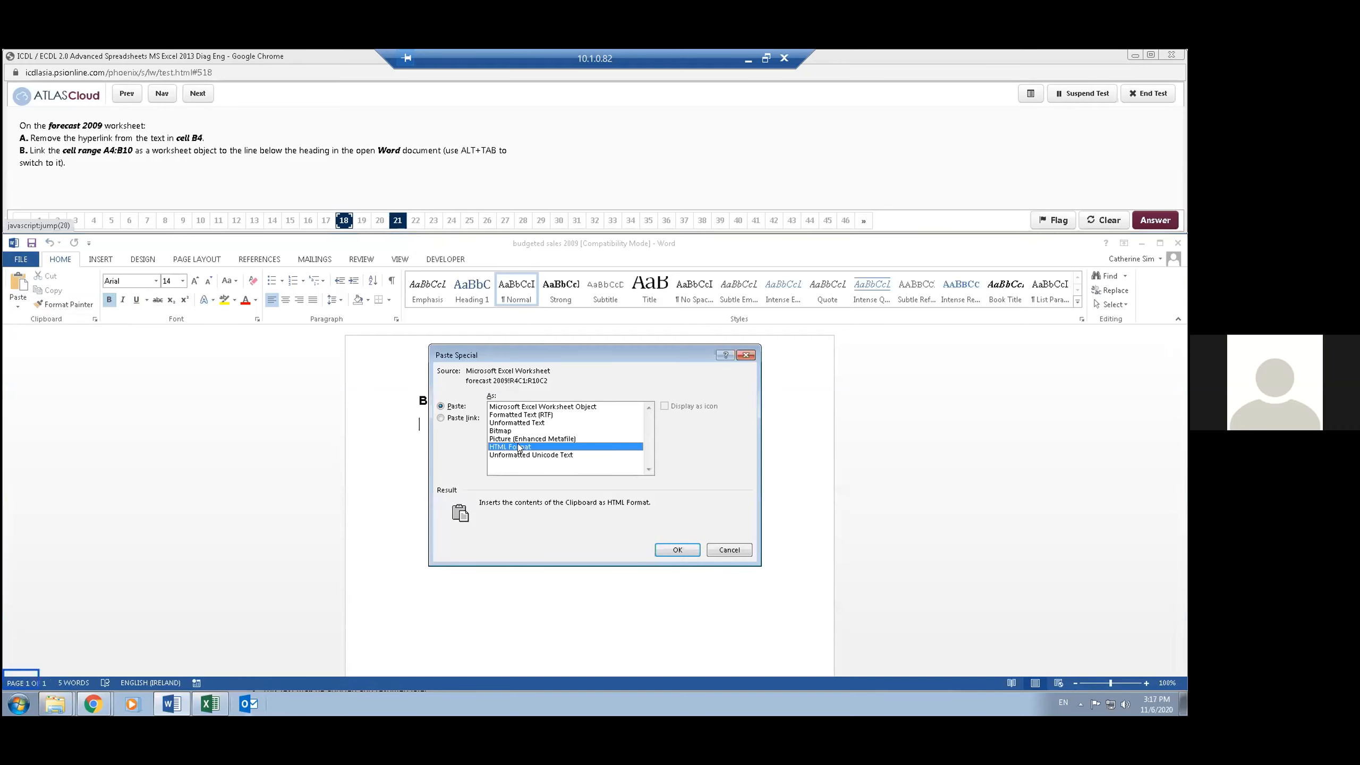
click(460, 419)
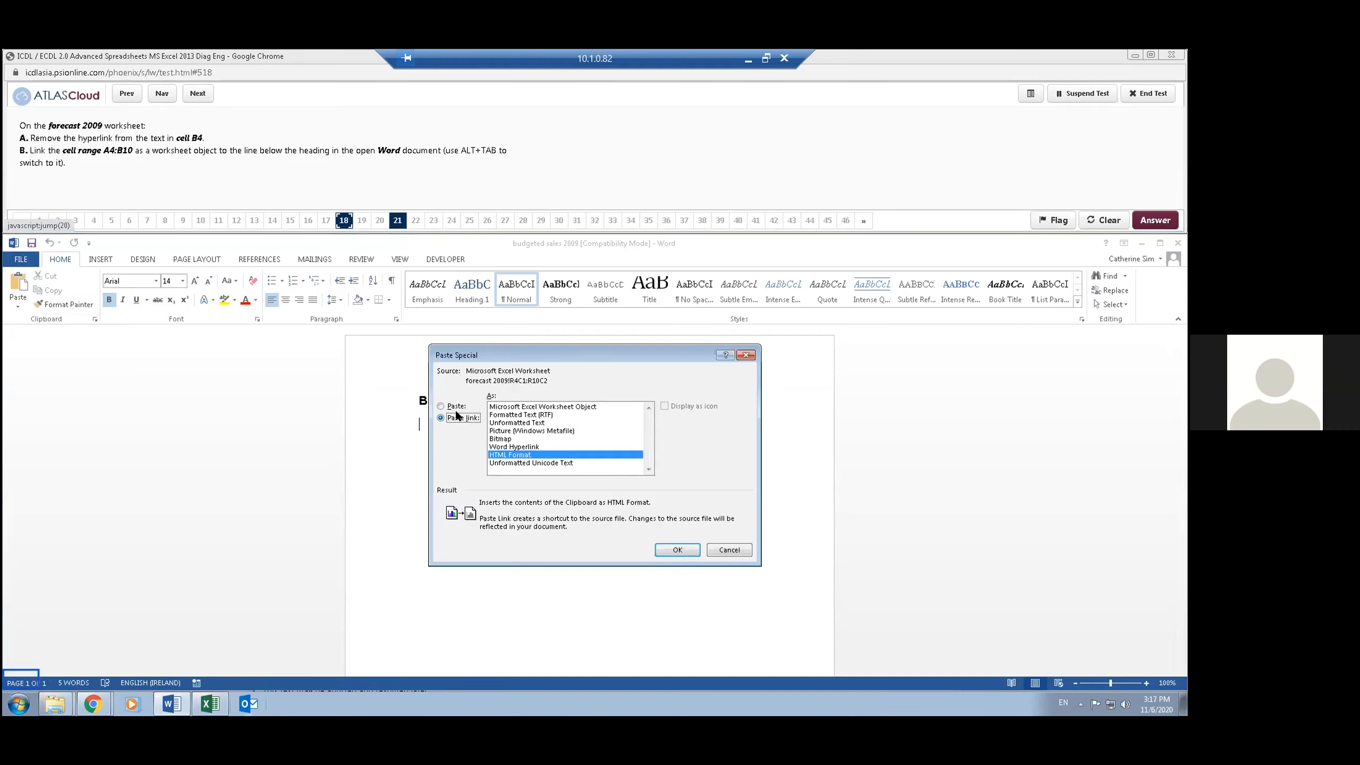
click(567, 408)
click(676, 549)
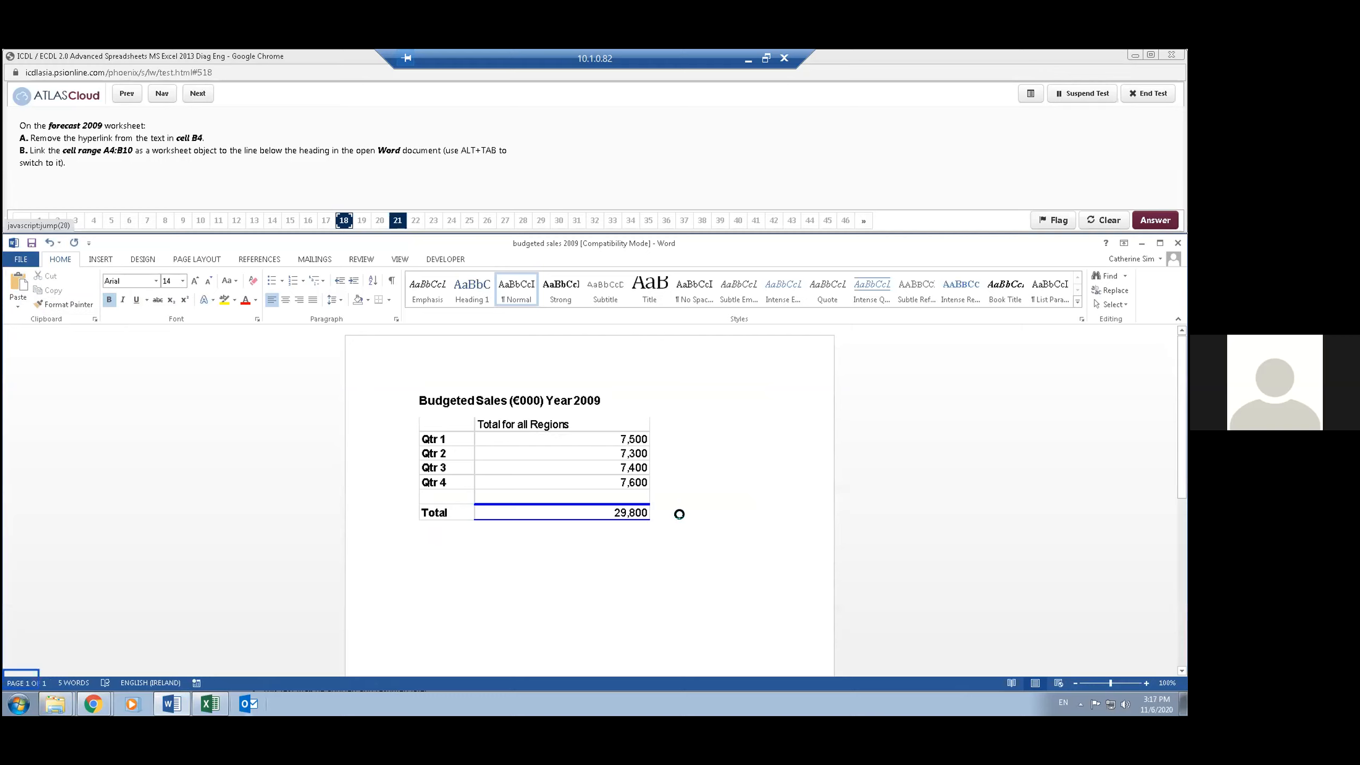
- Move the linked worksheet object slightly down so it sits beneath the Word heading, and advance the test to question 19
click(272, 166)
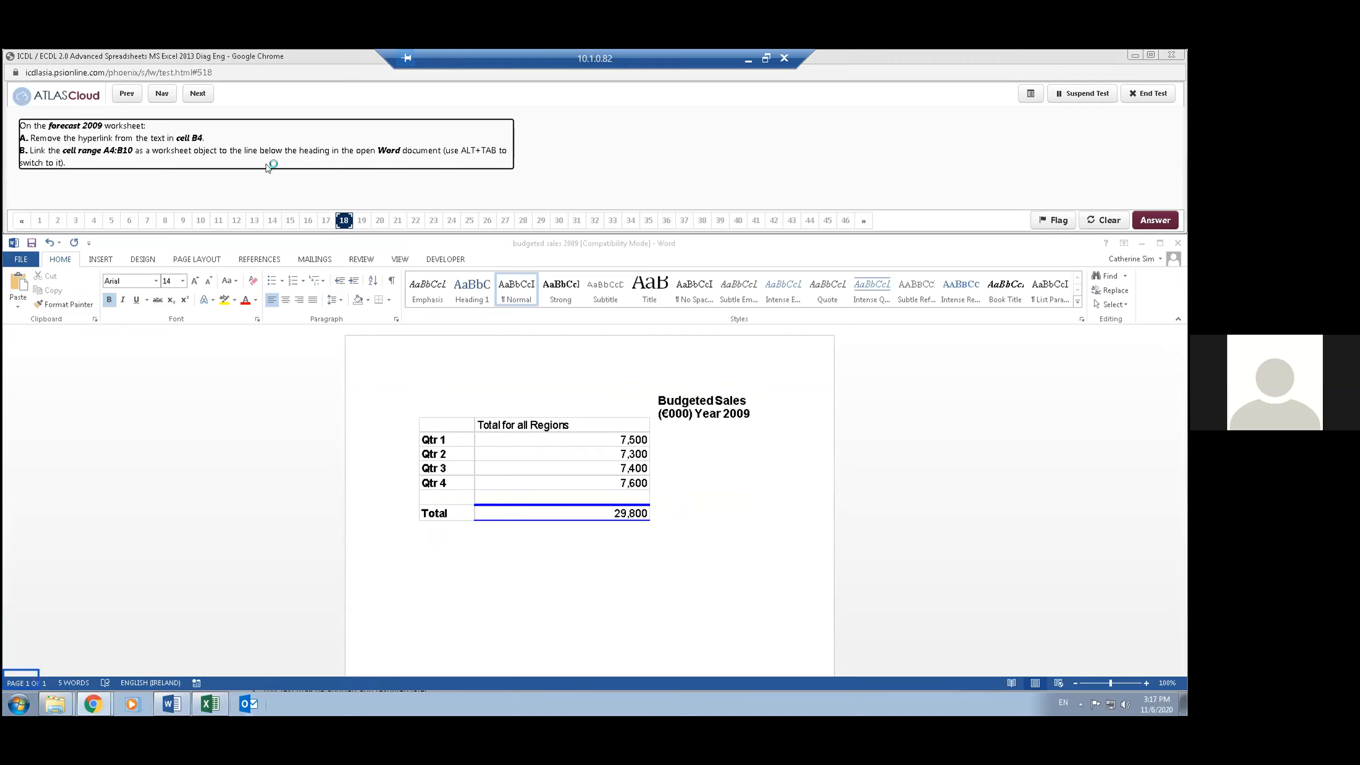
click(391, 198)
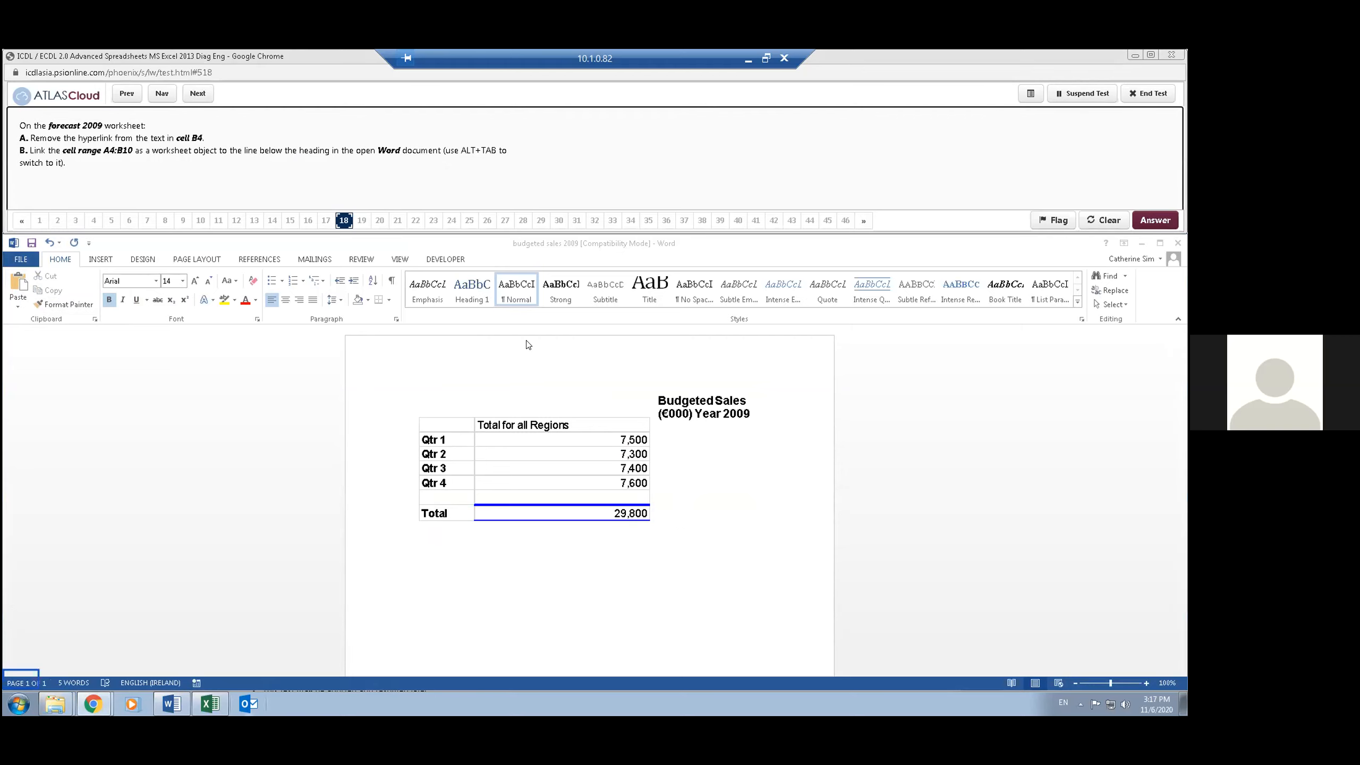
click(690, 442)
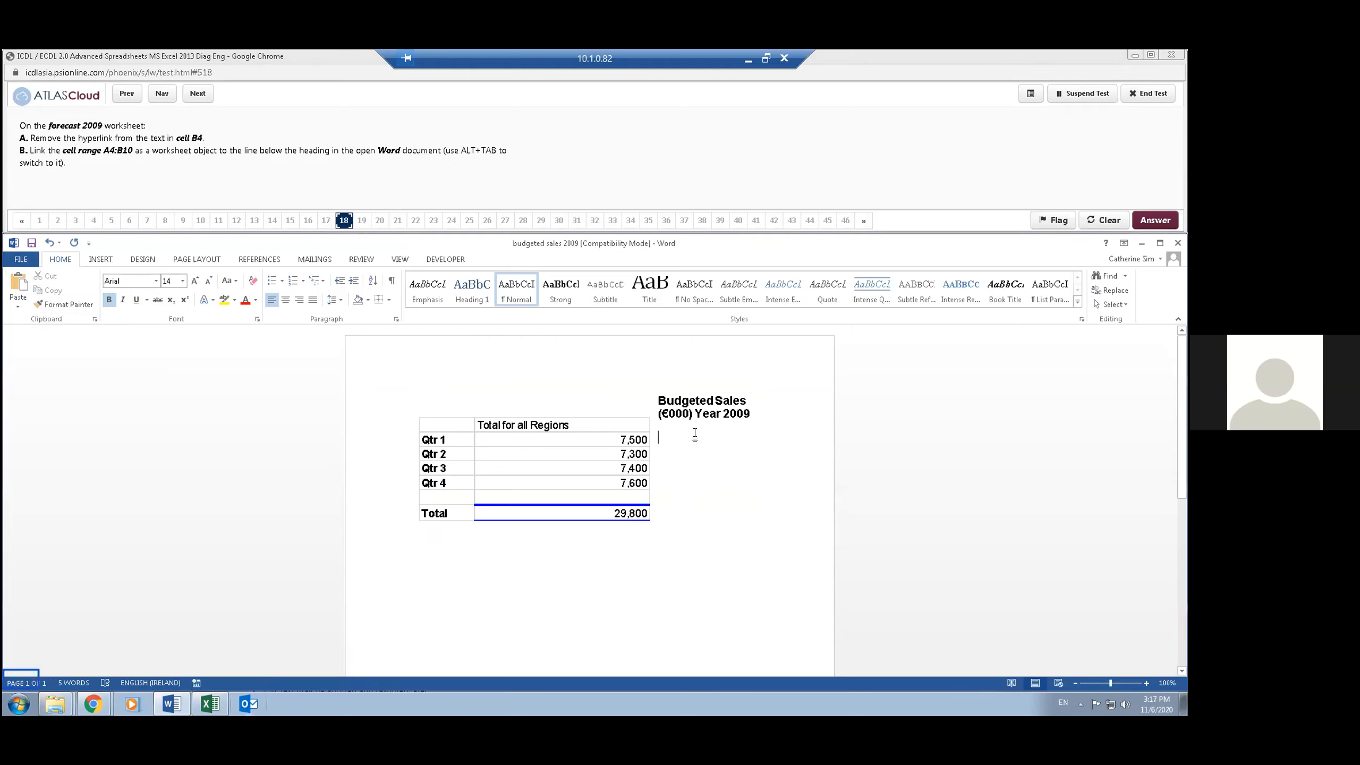
click(661, 395)
mouse_move(435, 433)
mouse_down()
mouse_move(439, 465)
mouse_move(446, 445)
mouse_up()
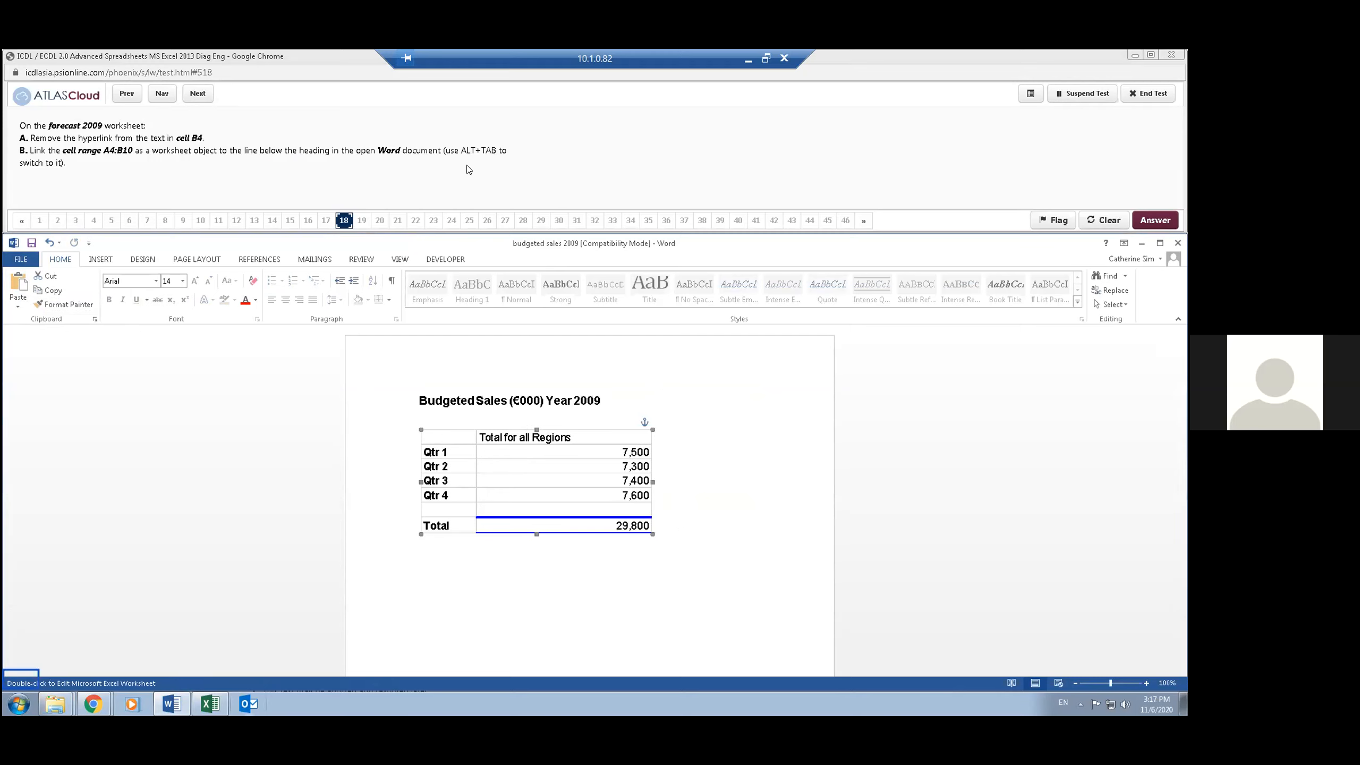
click(292, 455)
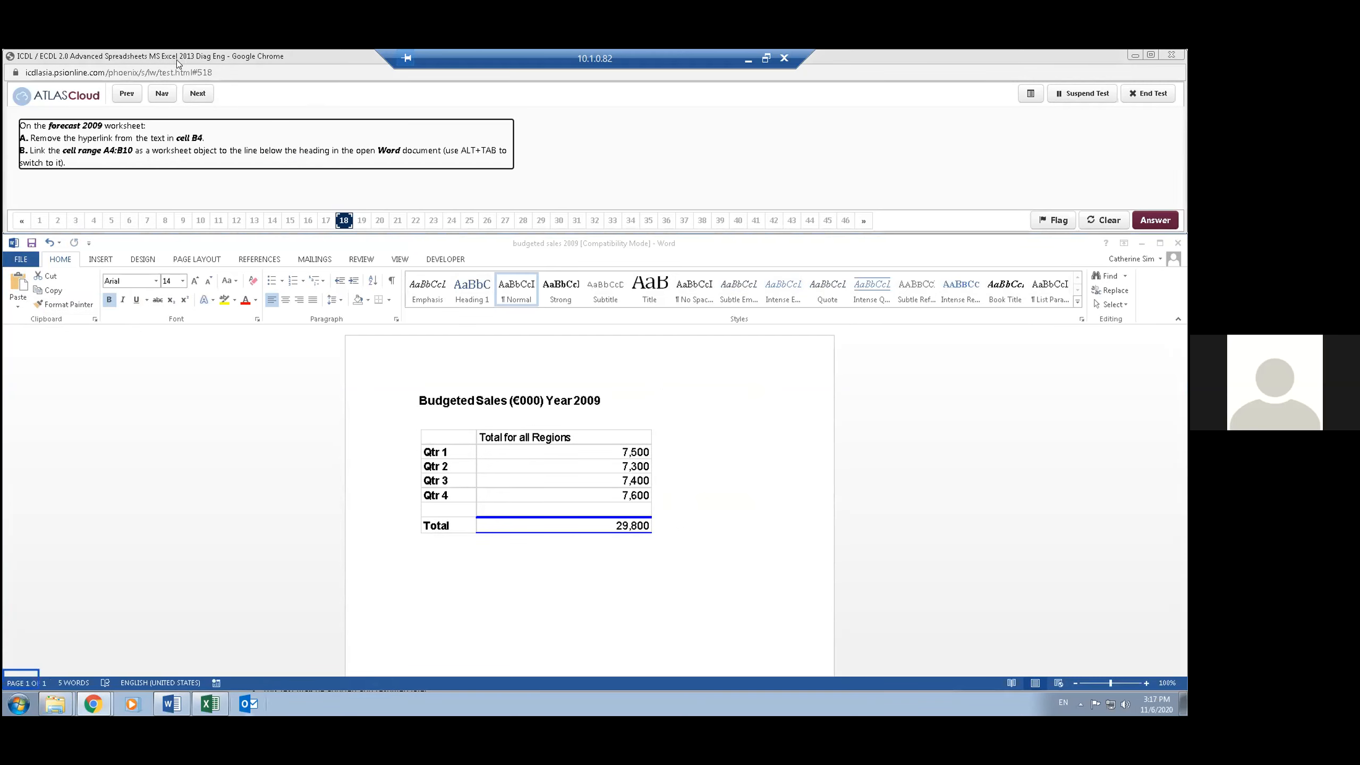
click(198, 94)
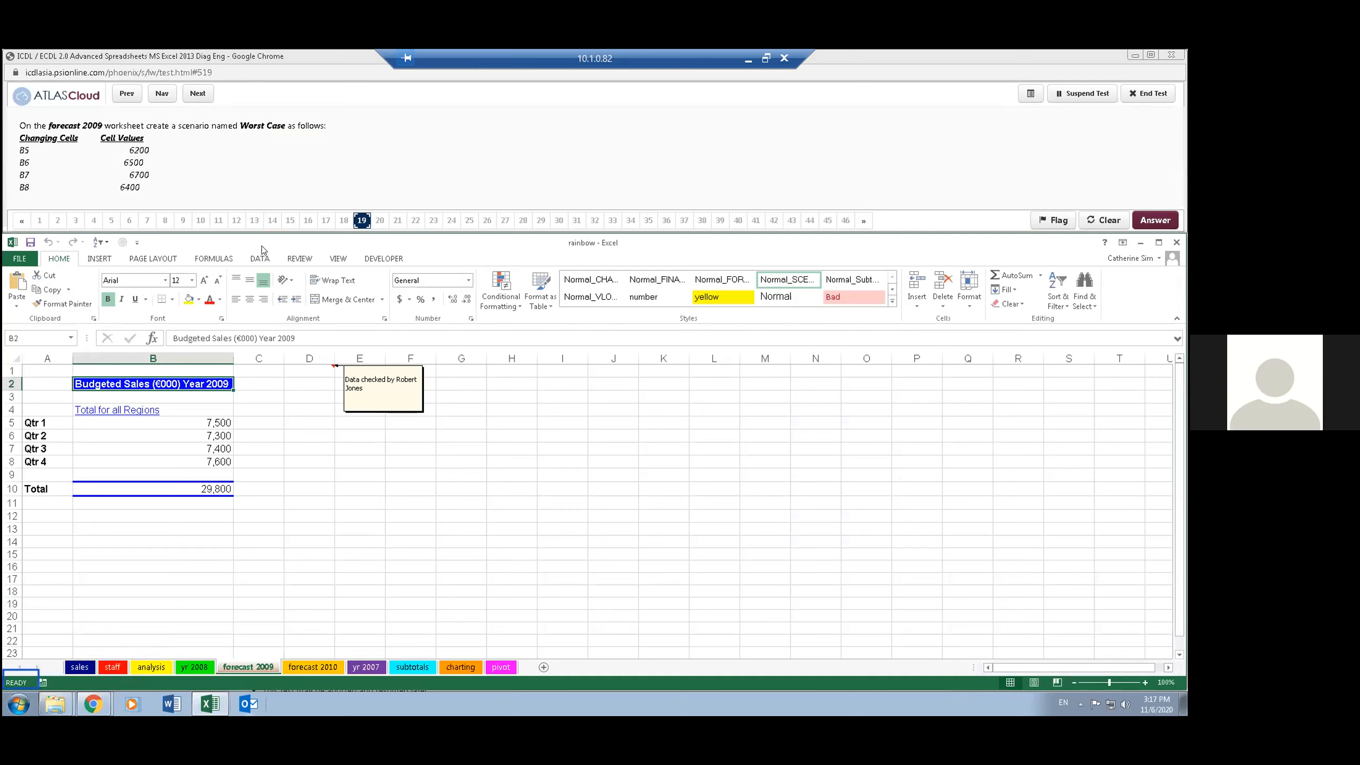
- Add a scenario named Worst Case on the forecast 2009 worksheet with B5:B8 as the changing cells
click(259, 257)
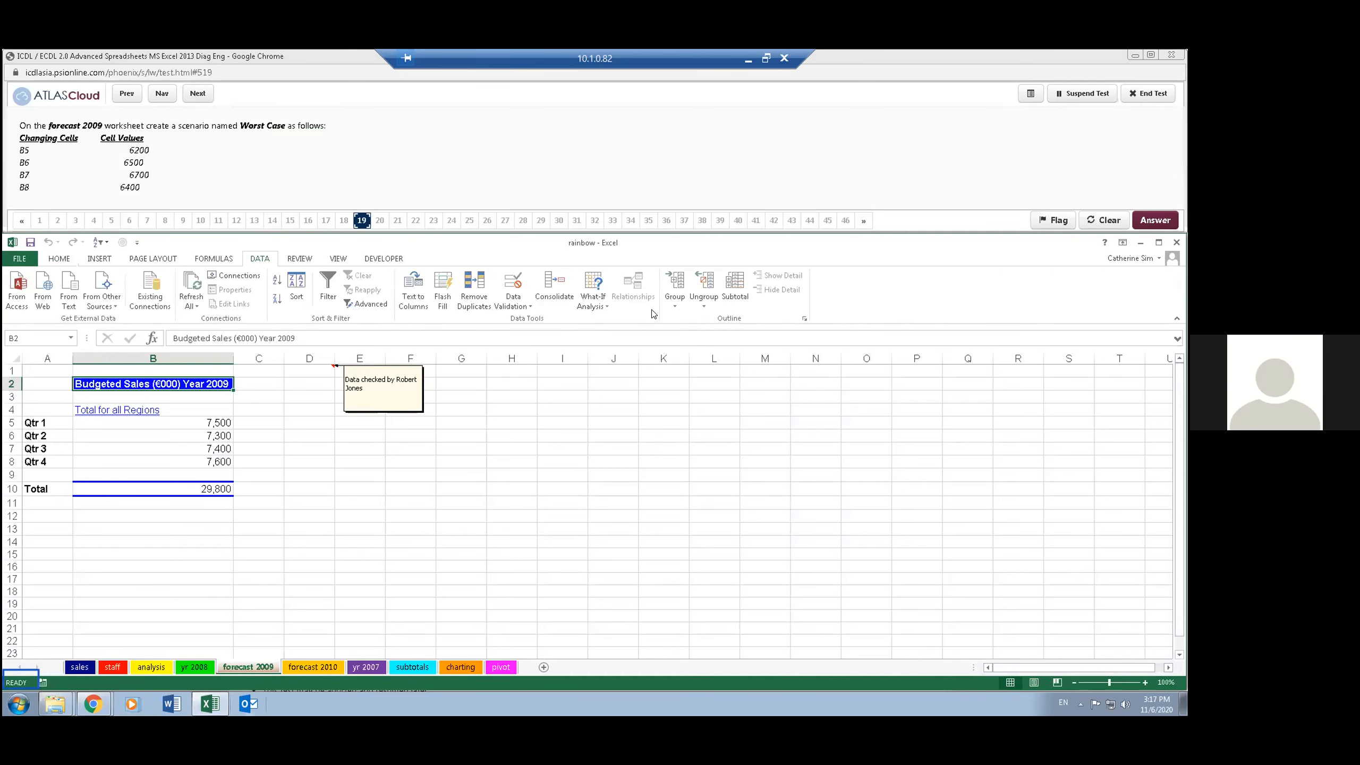
click(592, 306)
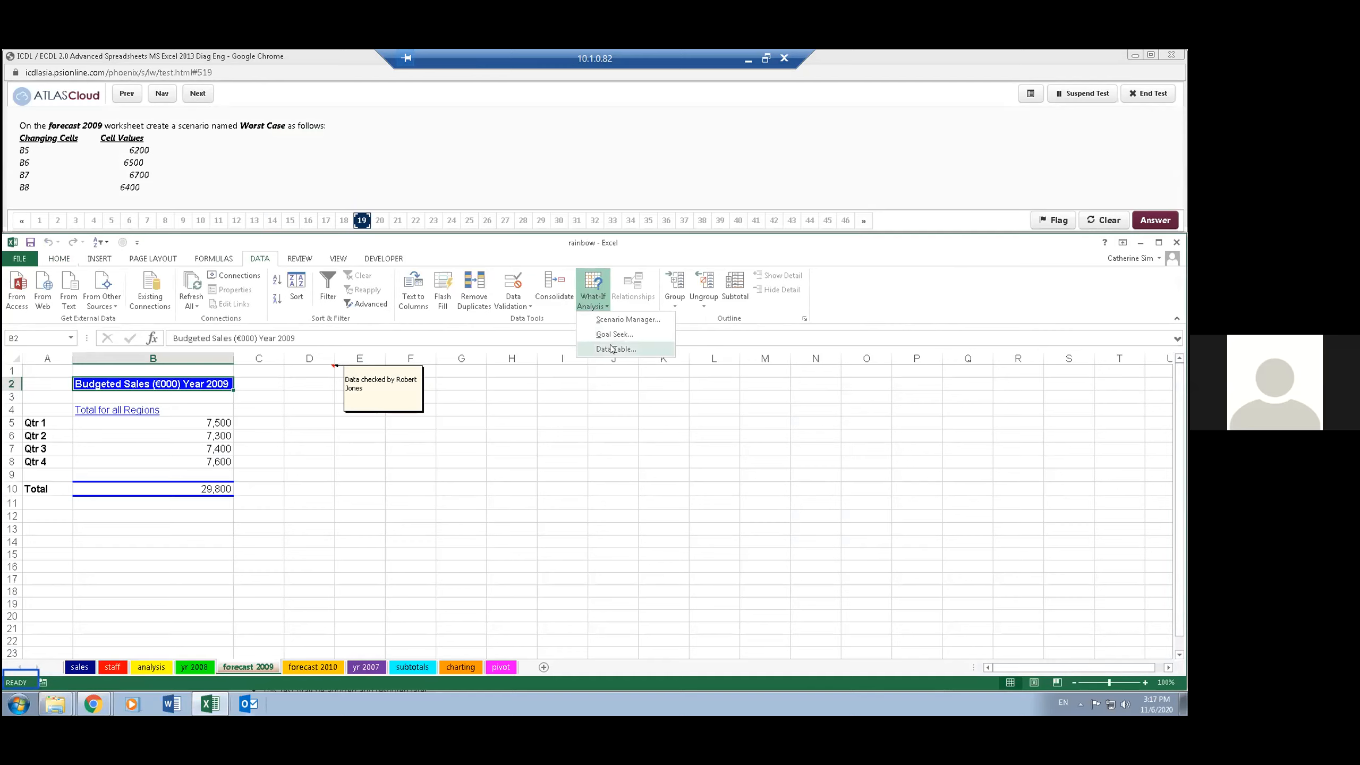
click(637, 320)
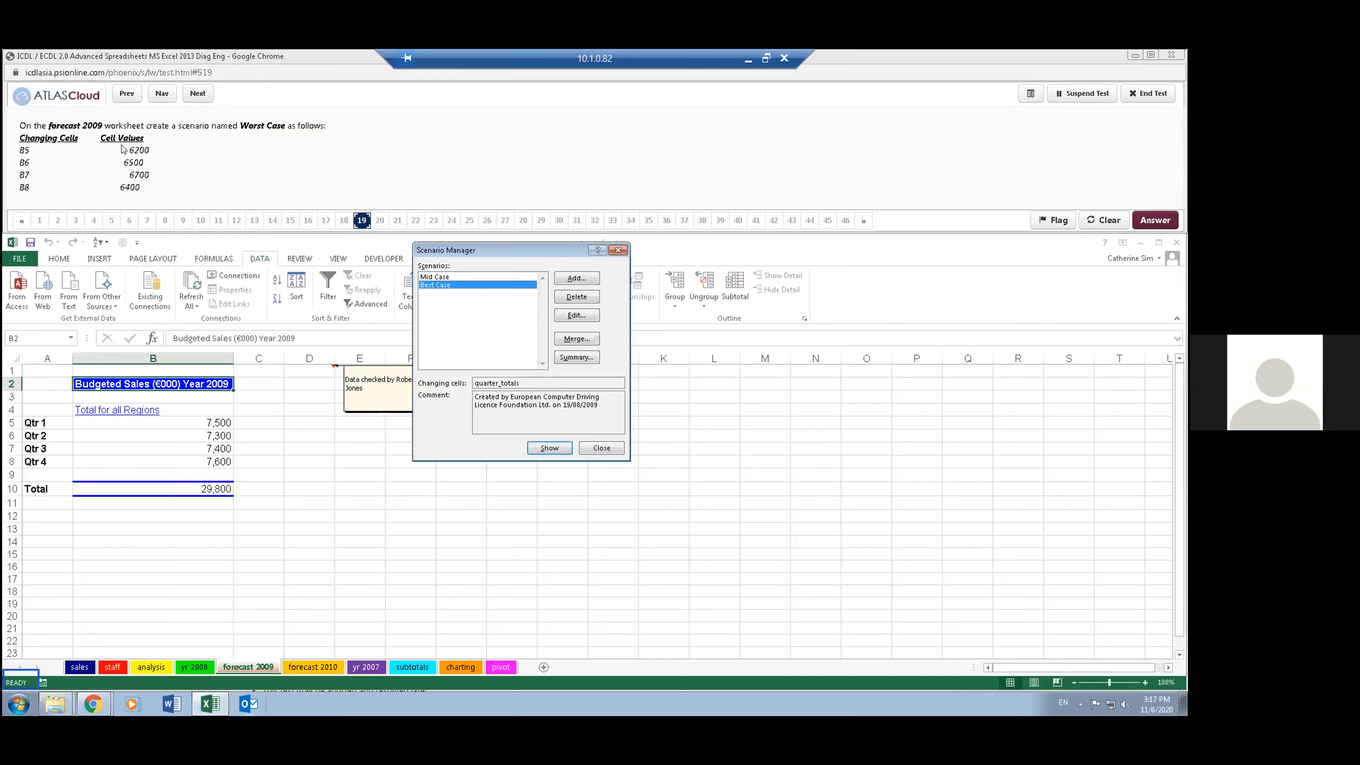
click(580, 279)
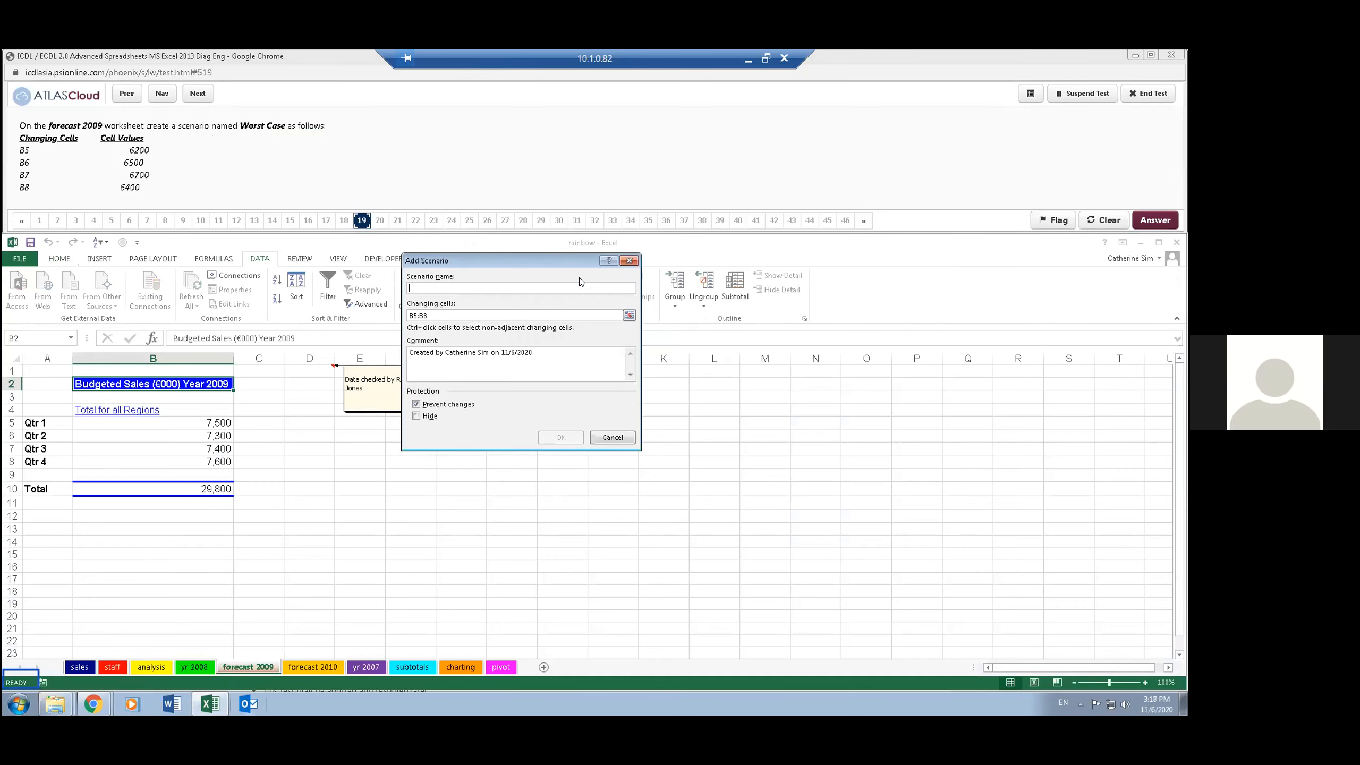
text(Worst Case)
click(554, 439)
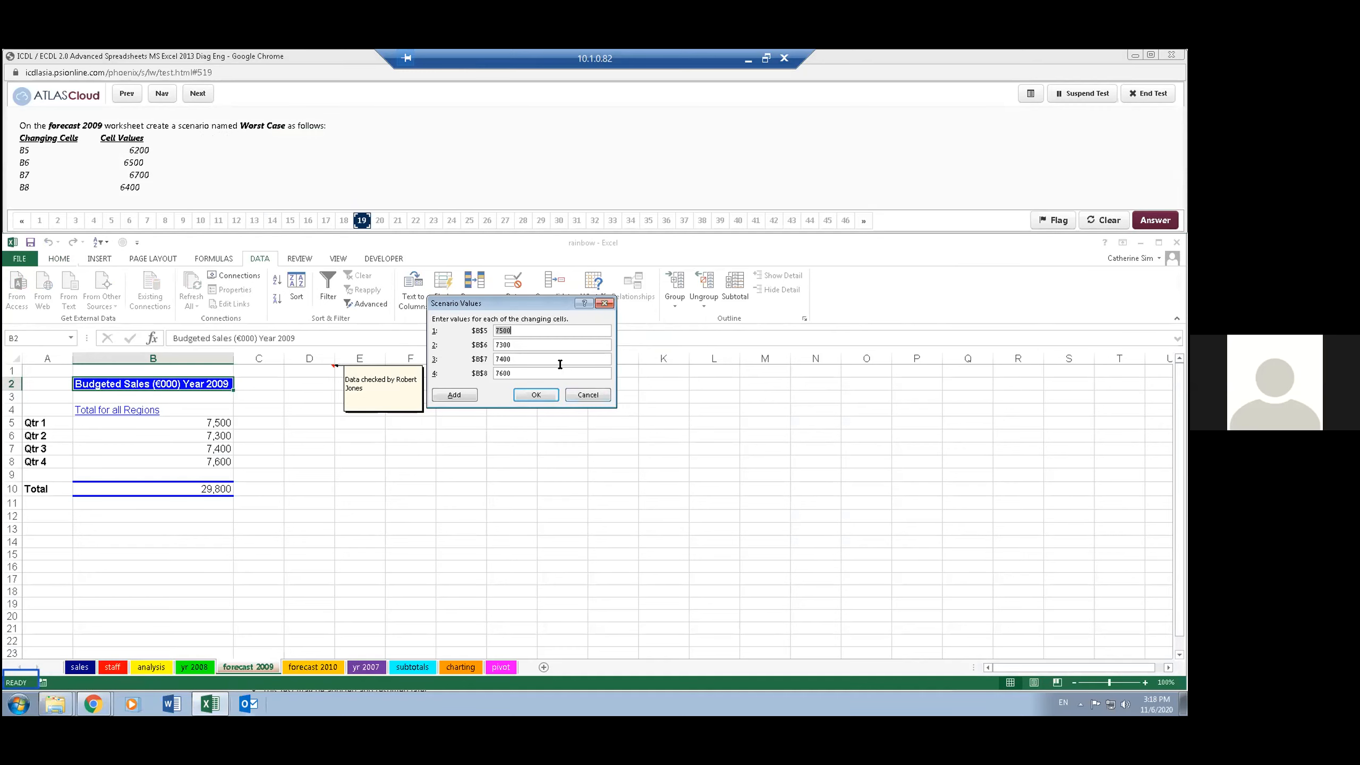
- Set the Worst Case values for B5 to B8 to 6200, 6500, 6700 and 6400, and advance the test to question 20
text(6200)
key(Tab)
text(65)
key(Tab)
text(6)
key(Tab)
text(6400)
click(522, 397)
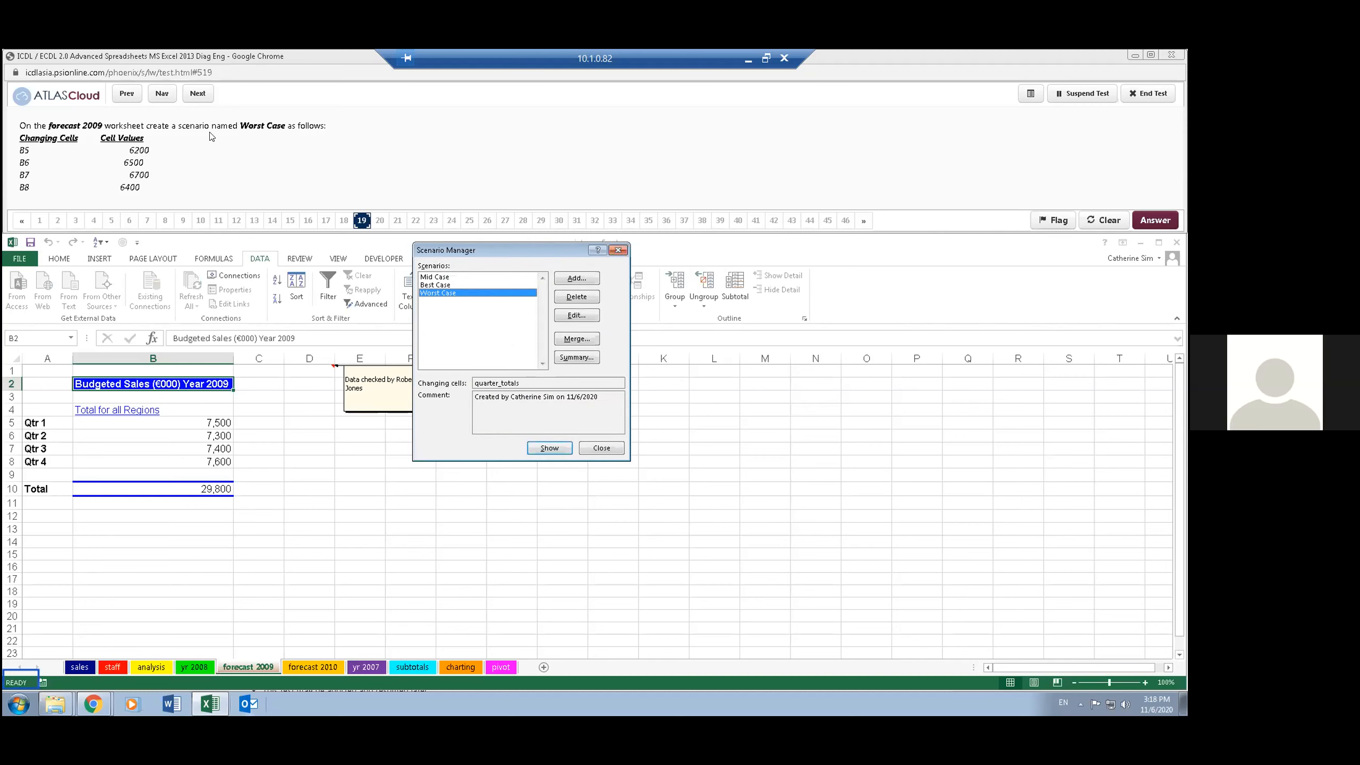
click(601, 450)
click(600, 451)
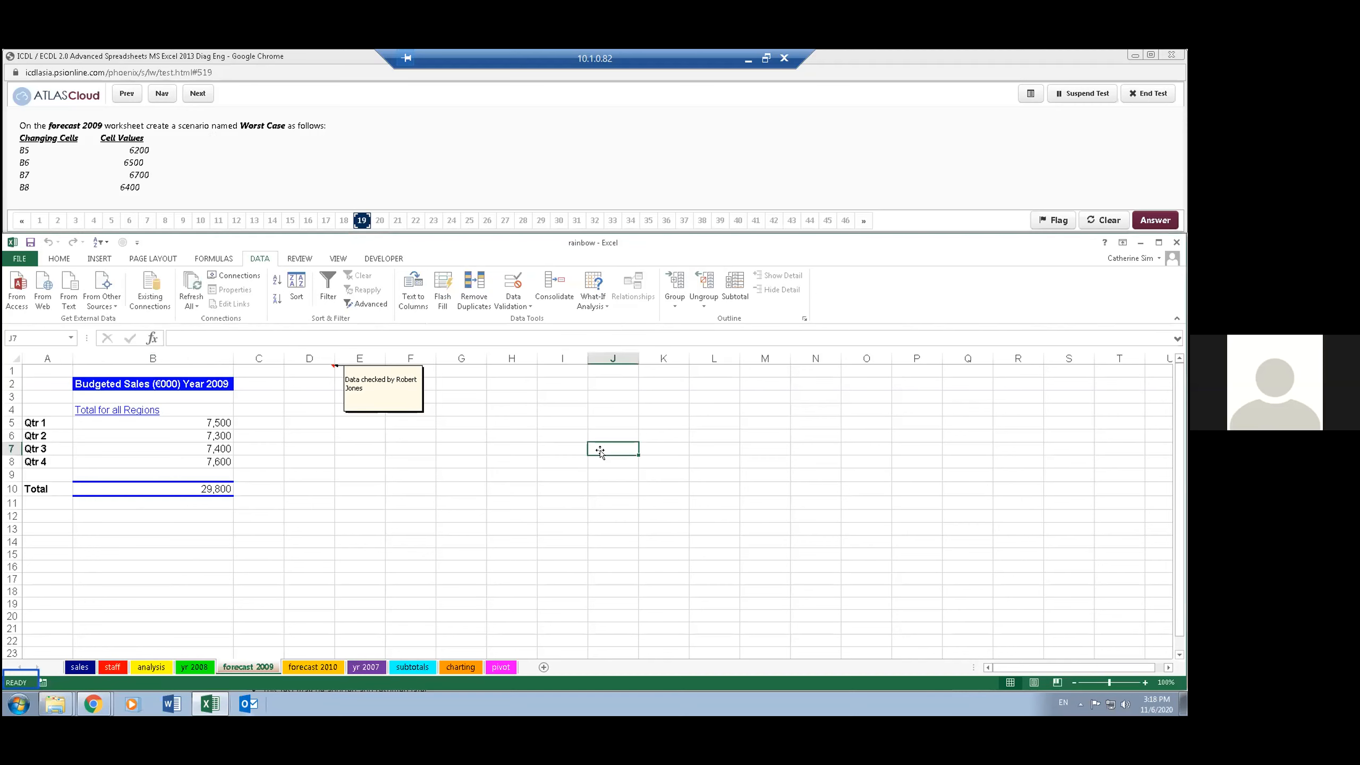
click(542, 461)
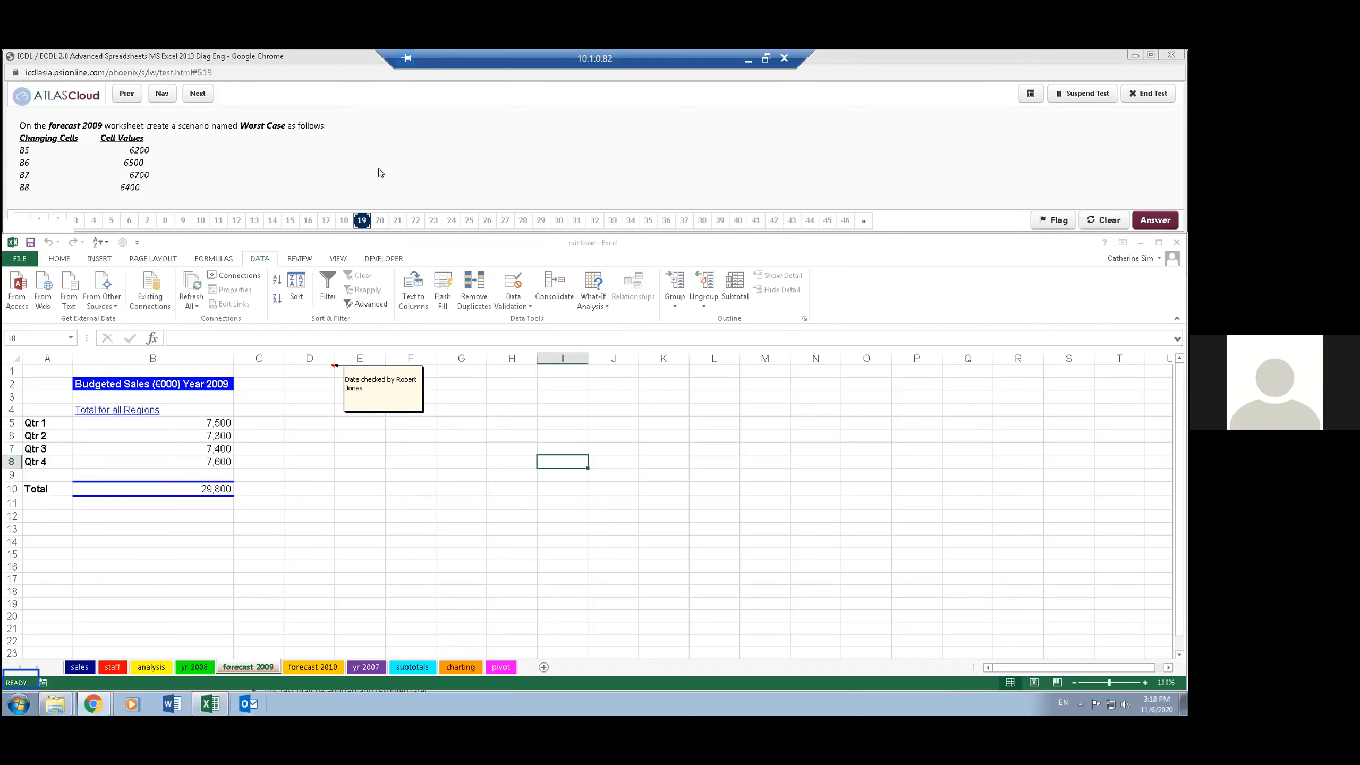
click(197, 94)
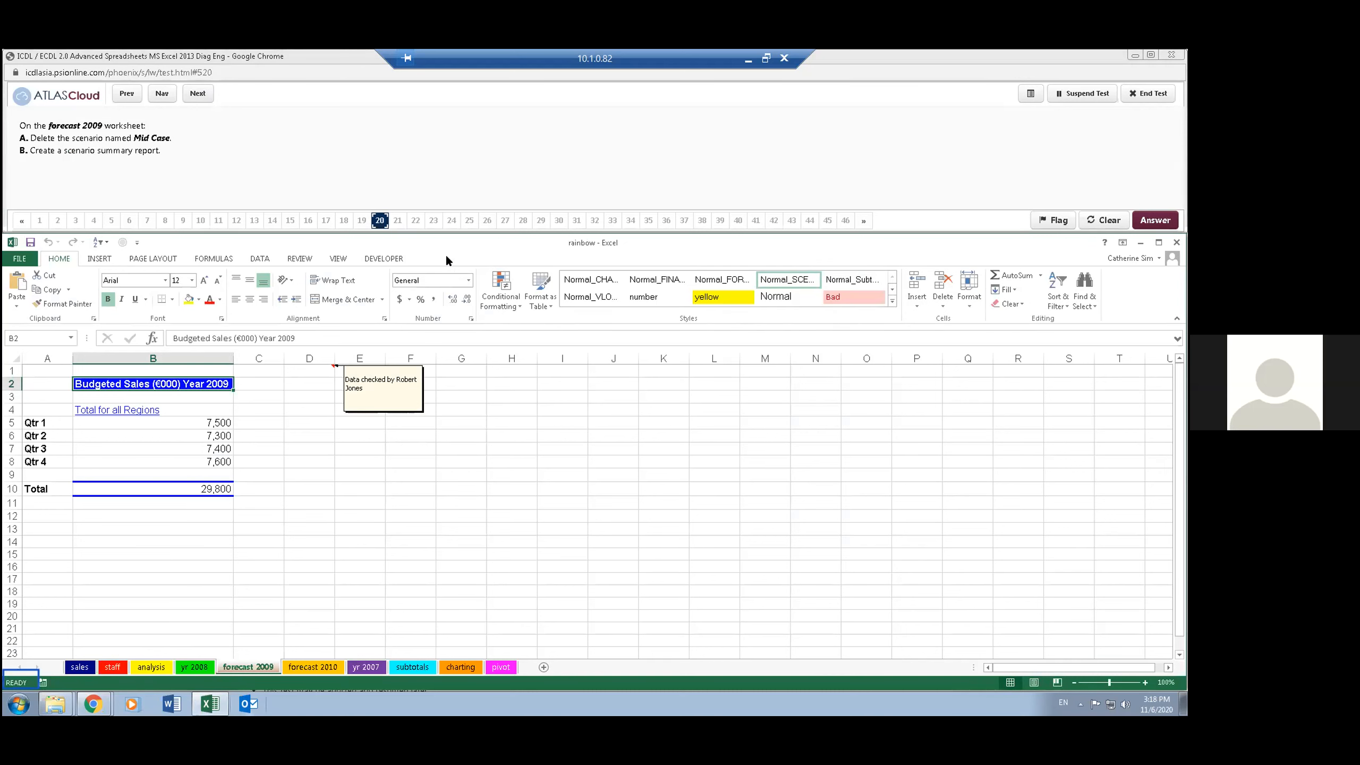
- Delete the scenario named Mid Case from the forecast 2009 worksheet in the Scenario Manager
click(259, 257)
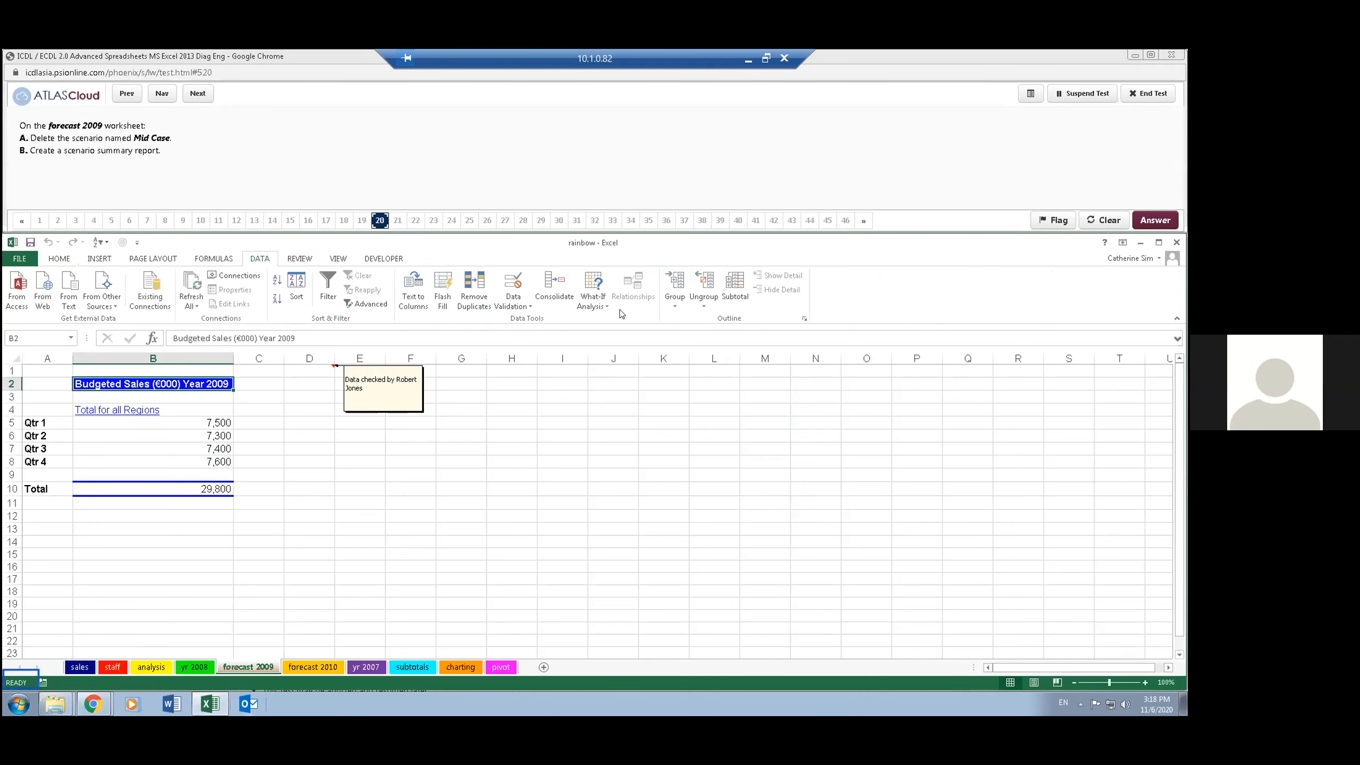
click(592, 303)
click(627, 320)
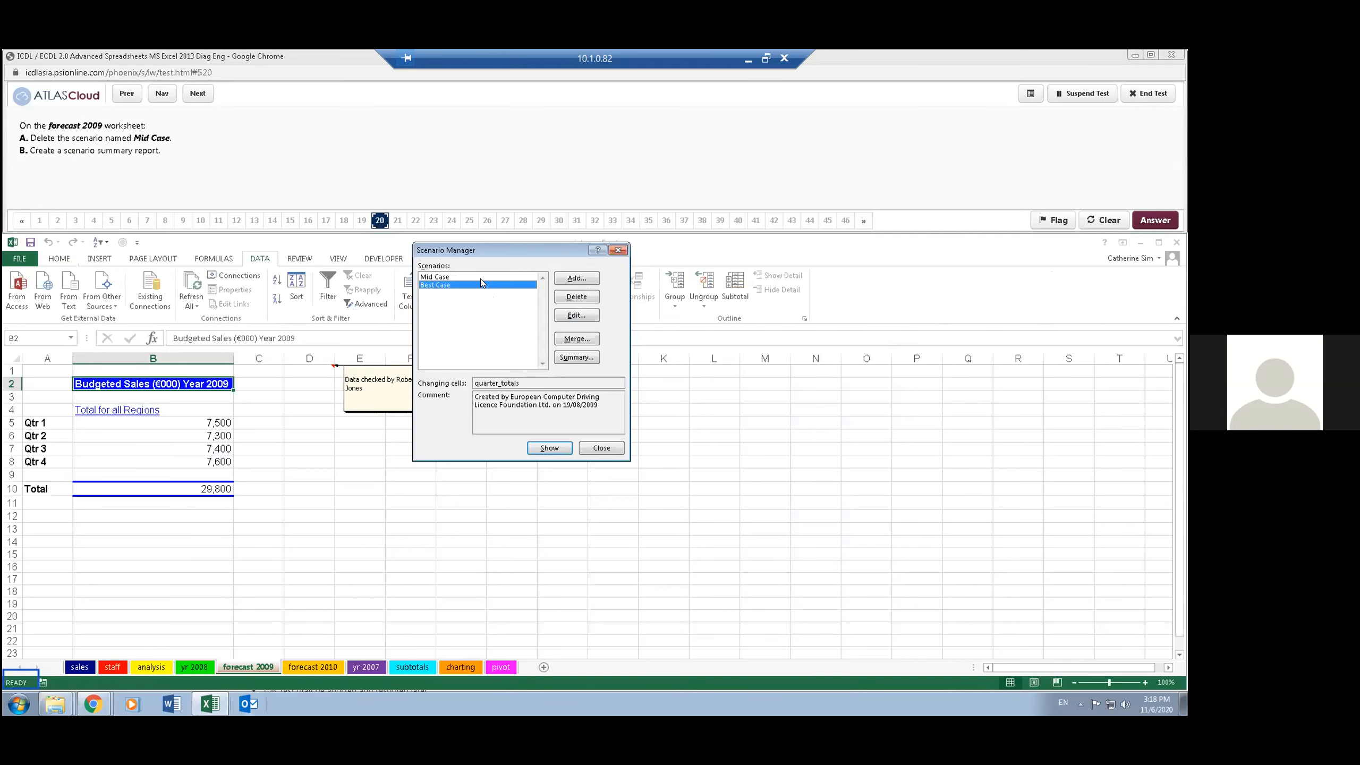
click(476, 276)
click(571, 299)
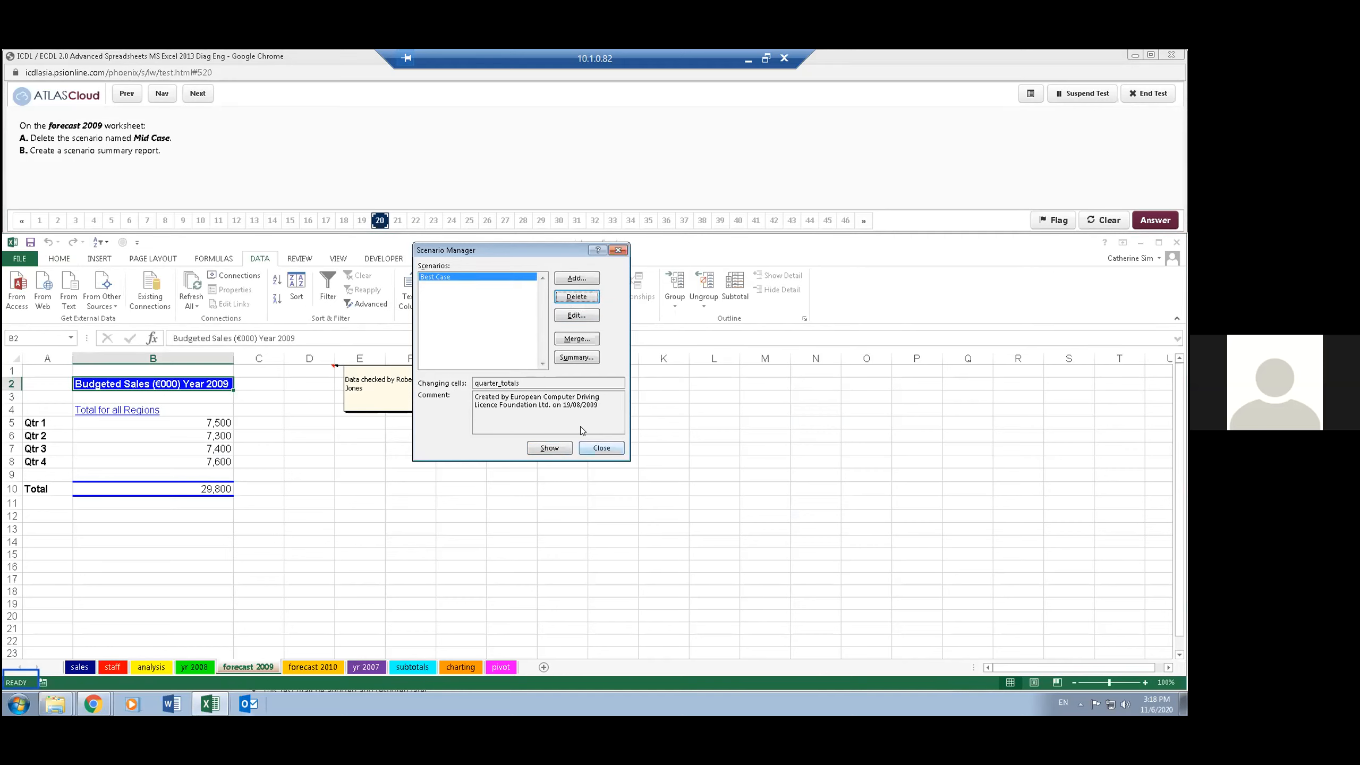
- Create a scenario summary report with B10 as the result cell, and advance the test to question 21
click(573, 359)
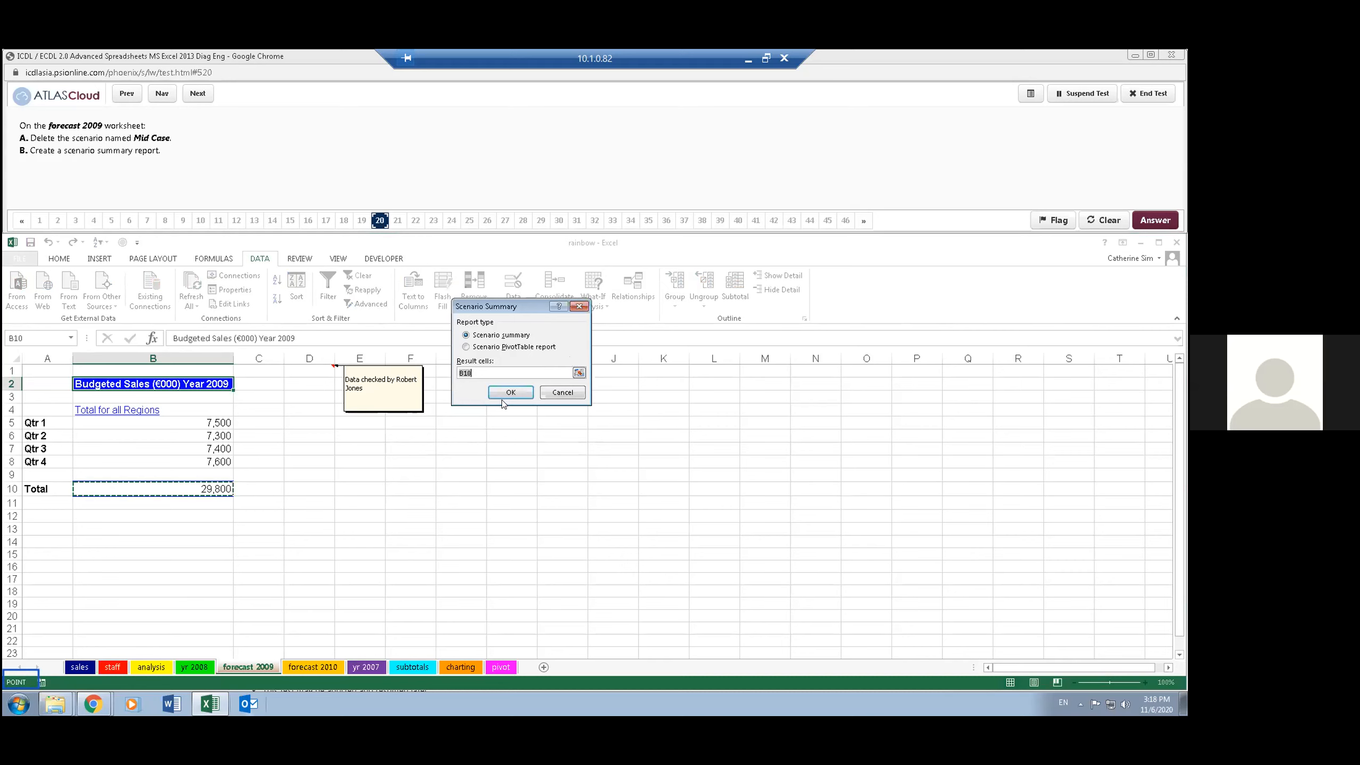
click(507, 390)
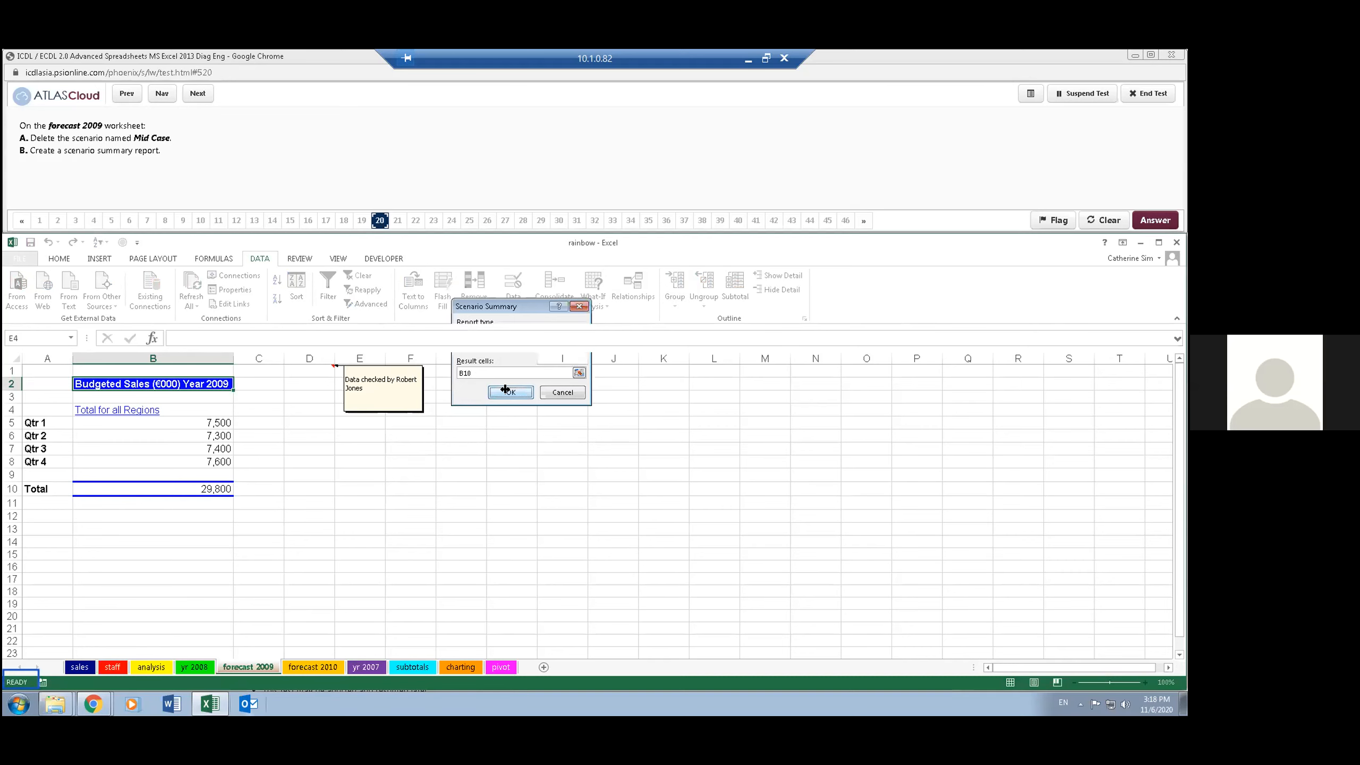
click(330, 165)
click(198, 93)
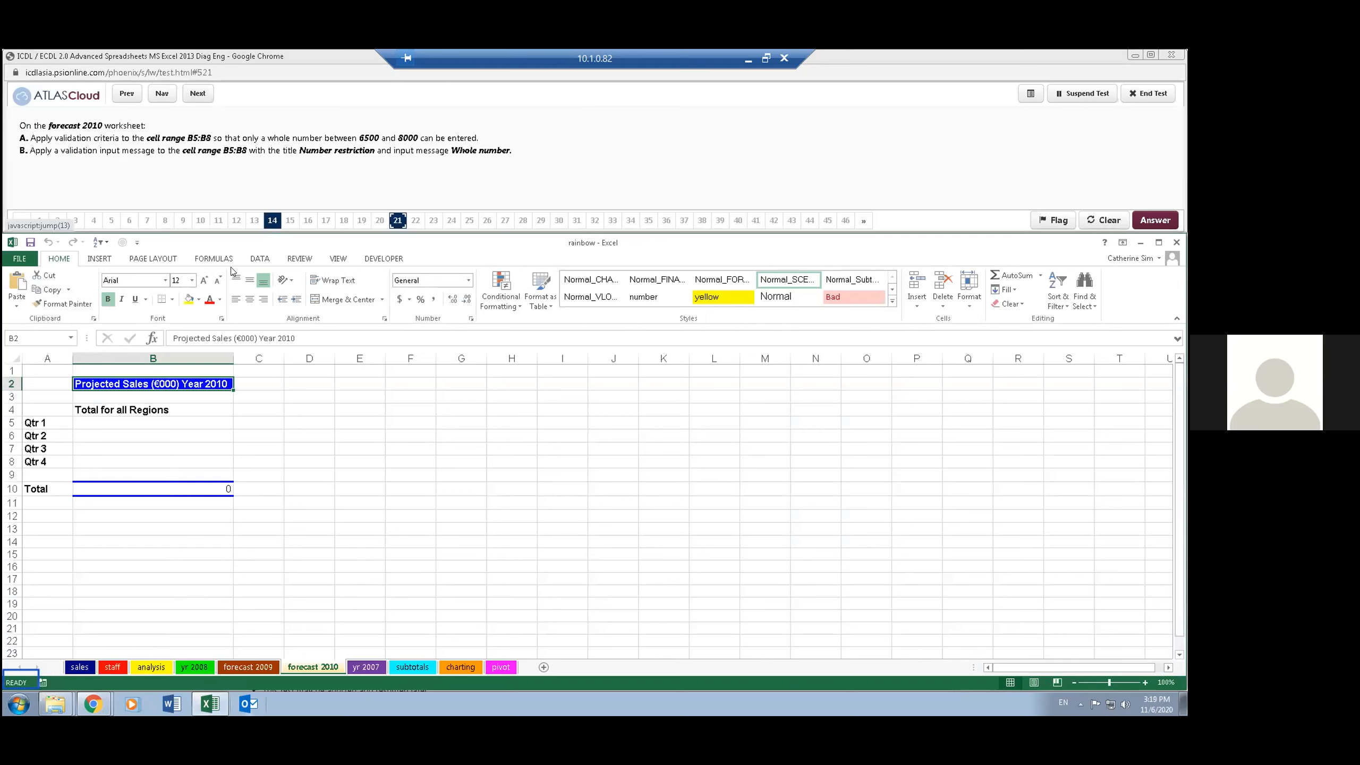
- Start a data validation rule for B5:B8 on the forecast 2010 worksheet that allows whole numbers with the between condition
click(103, 433)
click(90, 420)
drag(97, 420, 99, 461)
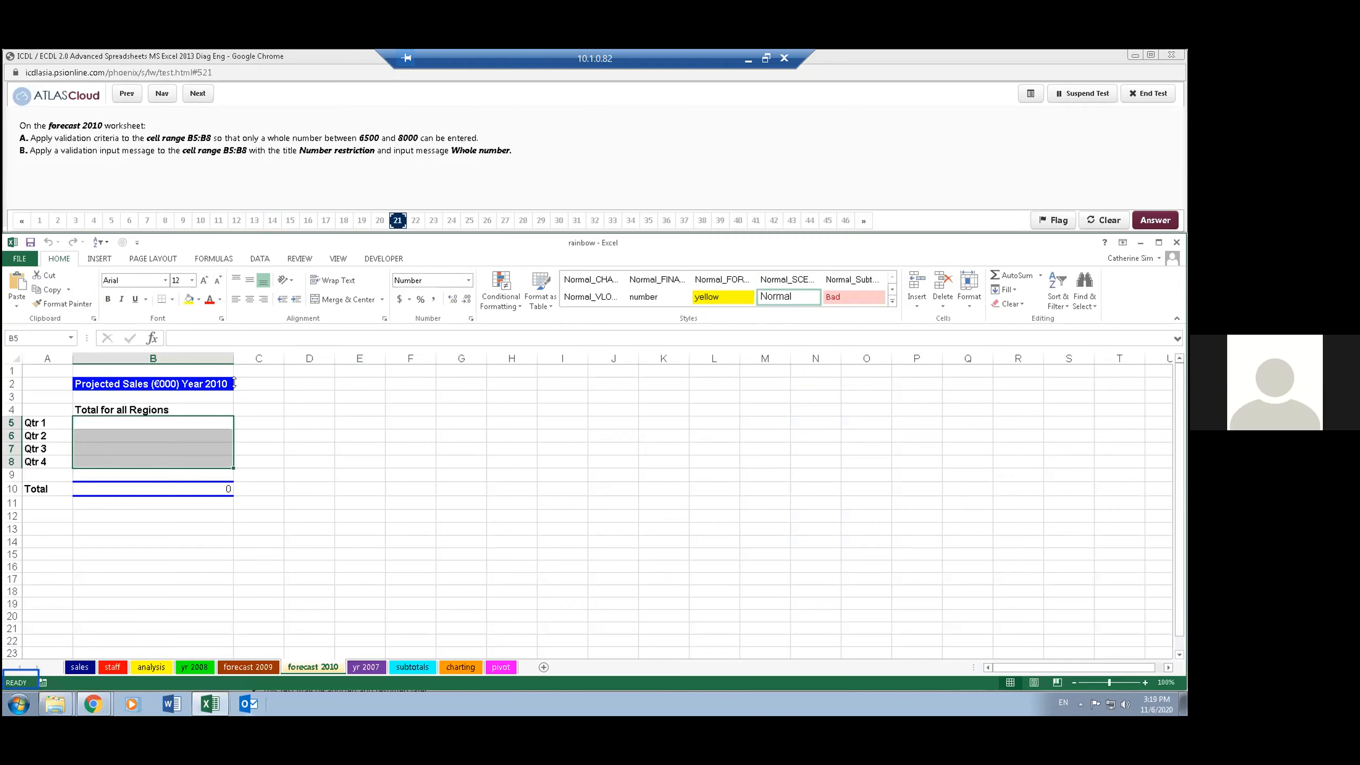
click(257, 257)
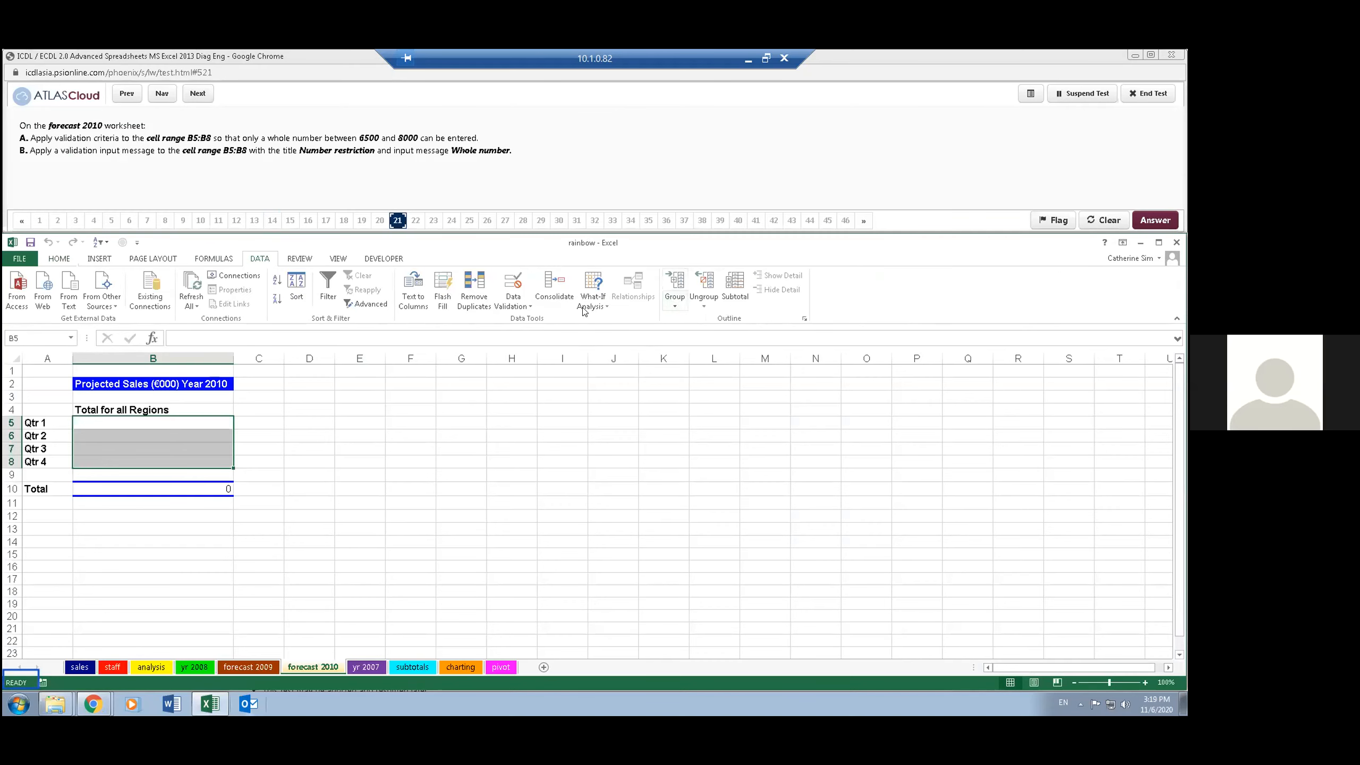
click(518, 304)
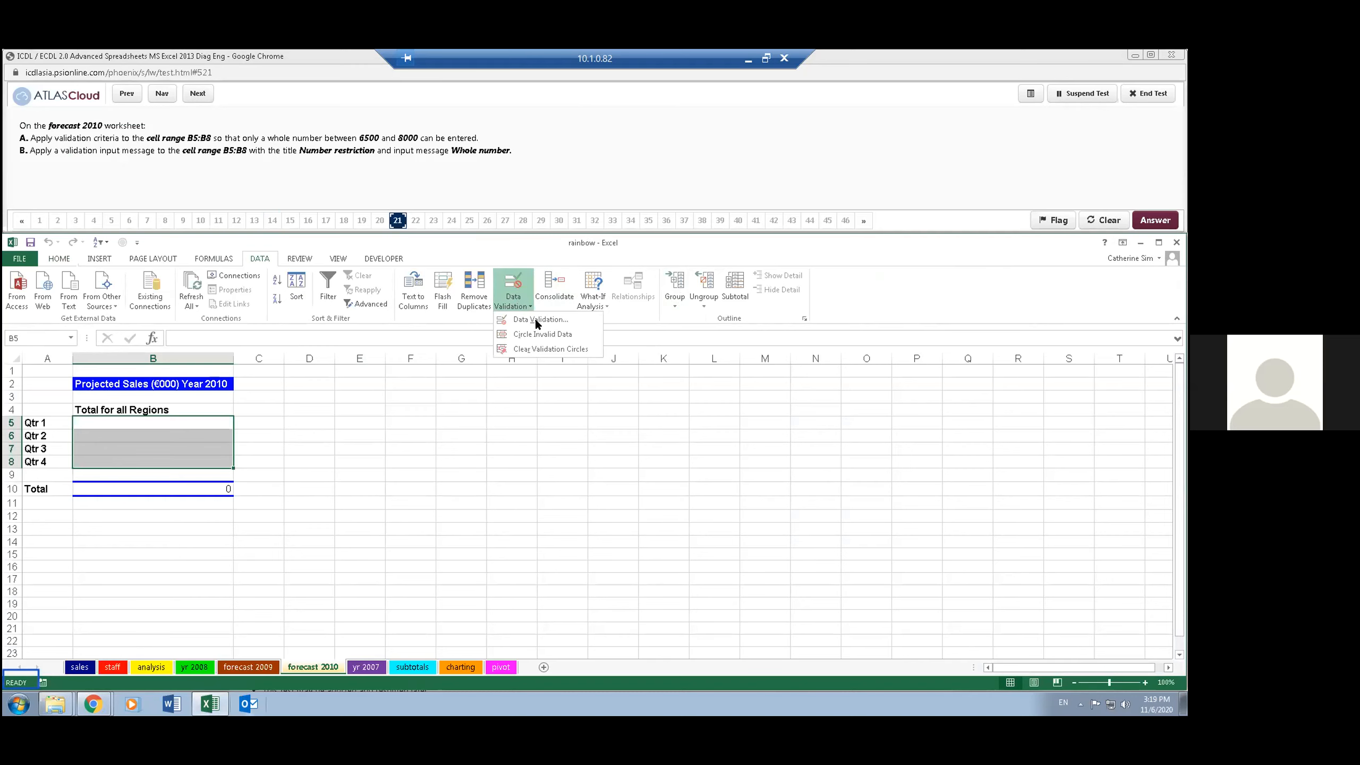
click(536, 319)
click(505, 322)
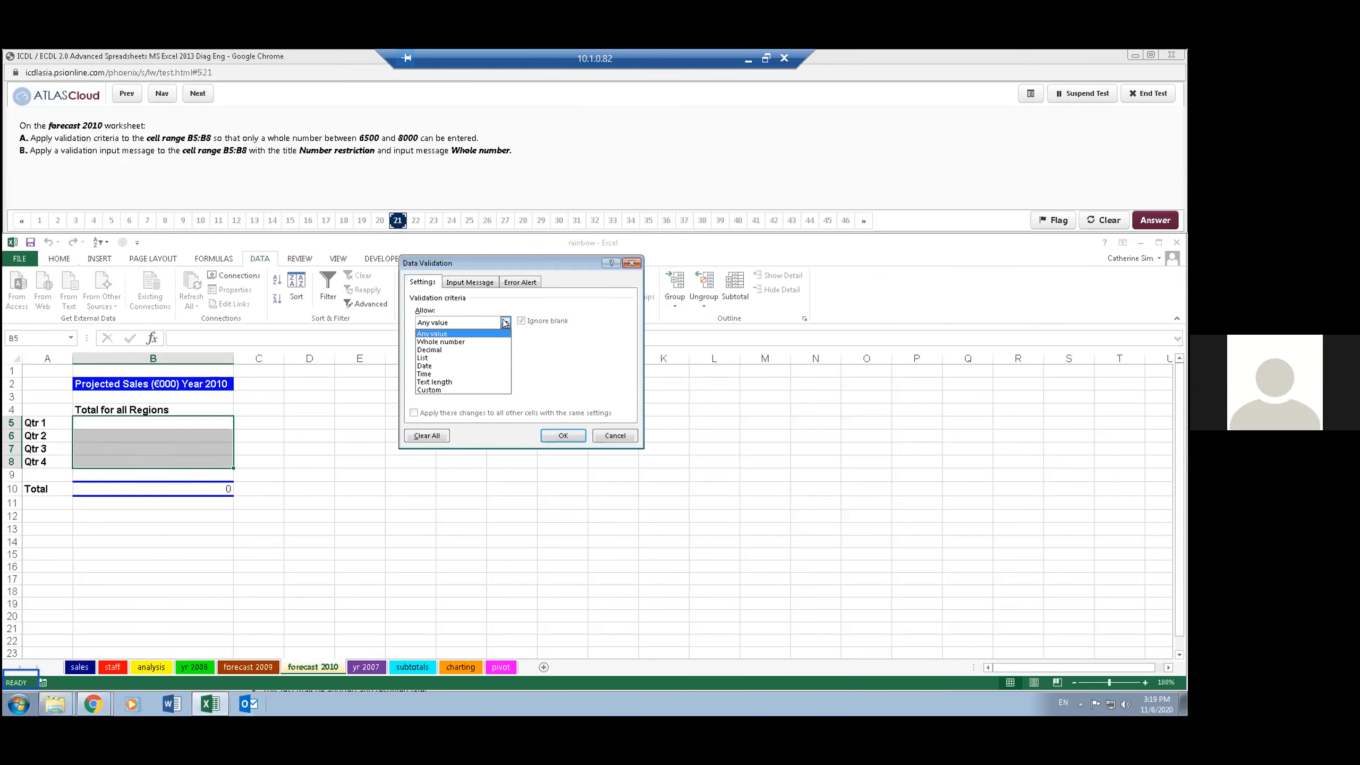
click(474, 341)
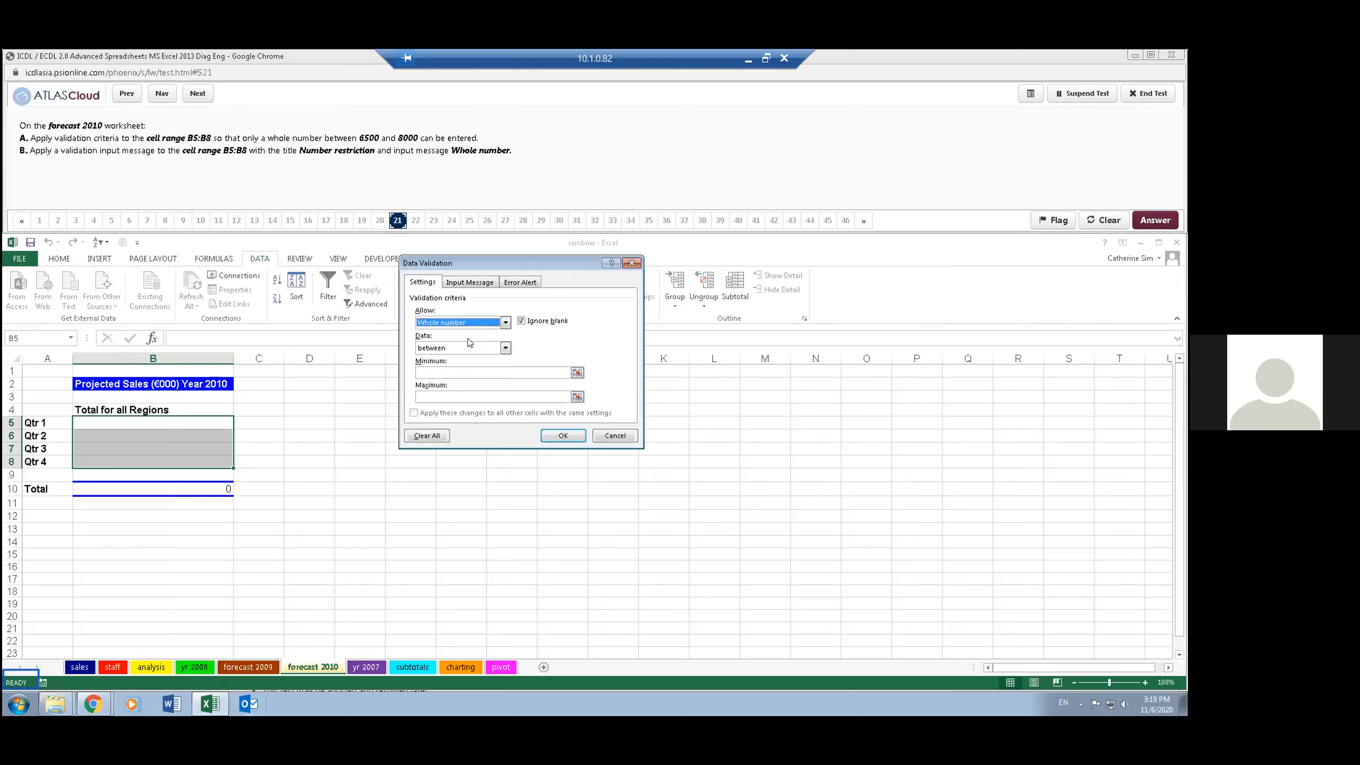
click(503, 347)
click(502, 346)
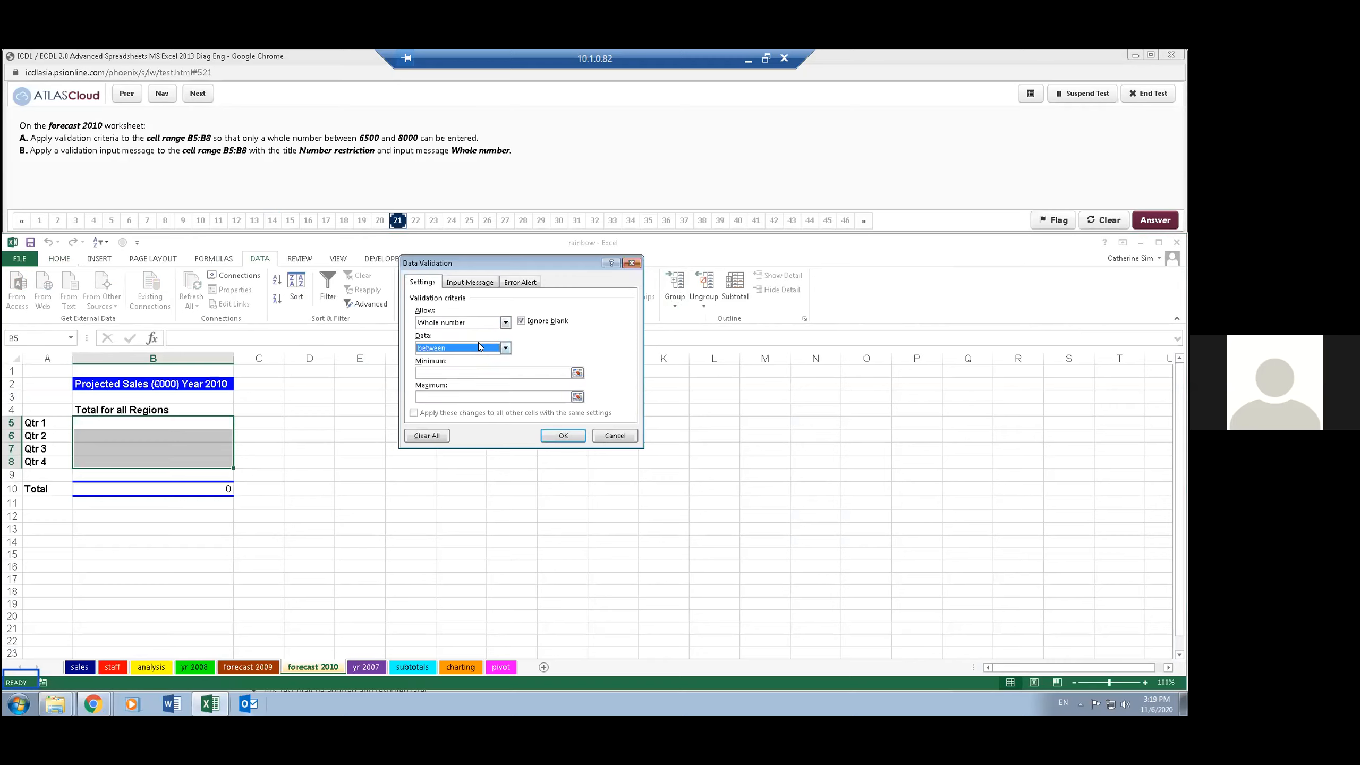
- Set the validation rule's minimum to 6500 and its maximum to 8000
click(475, 371)
key(Right)
text(6)
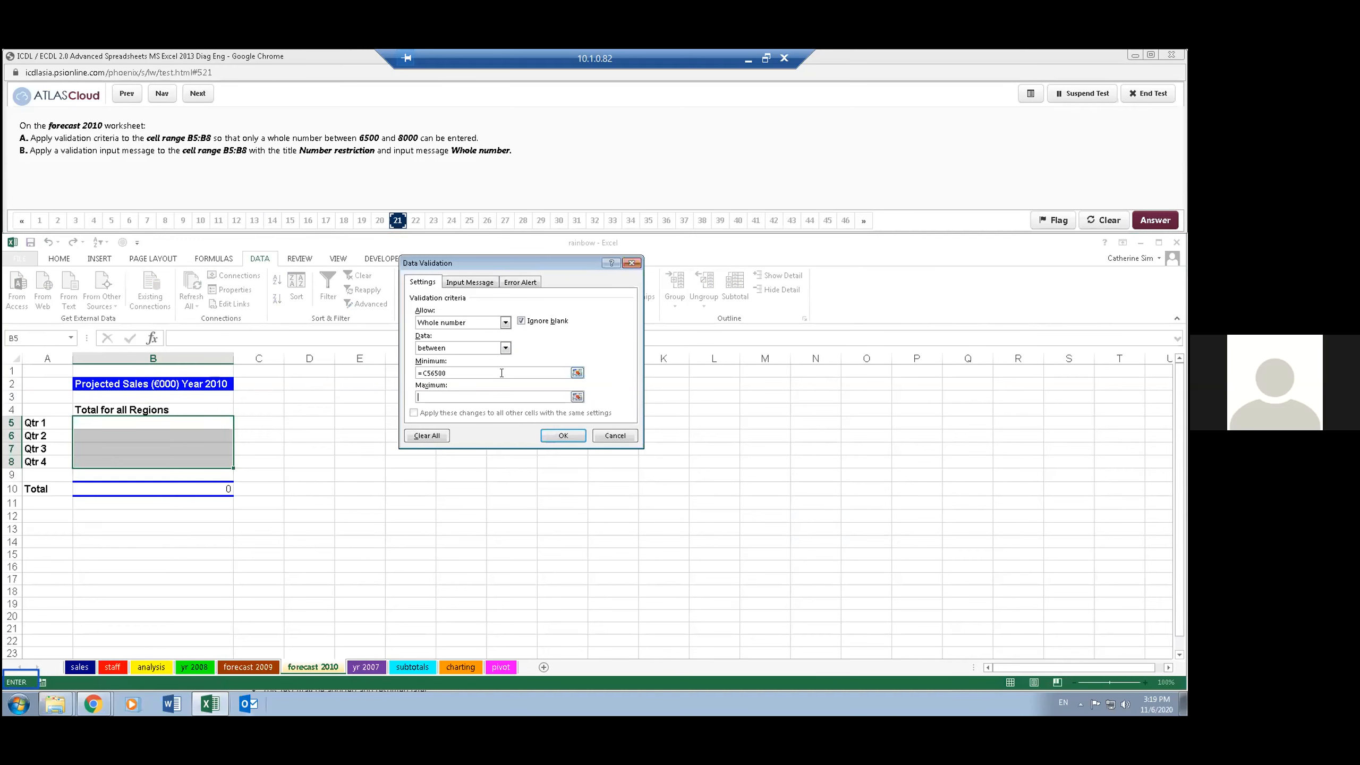
key(shift+Tab)
text(650)
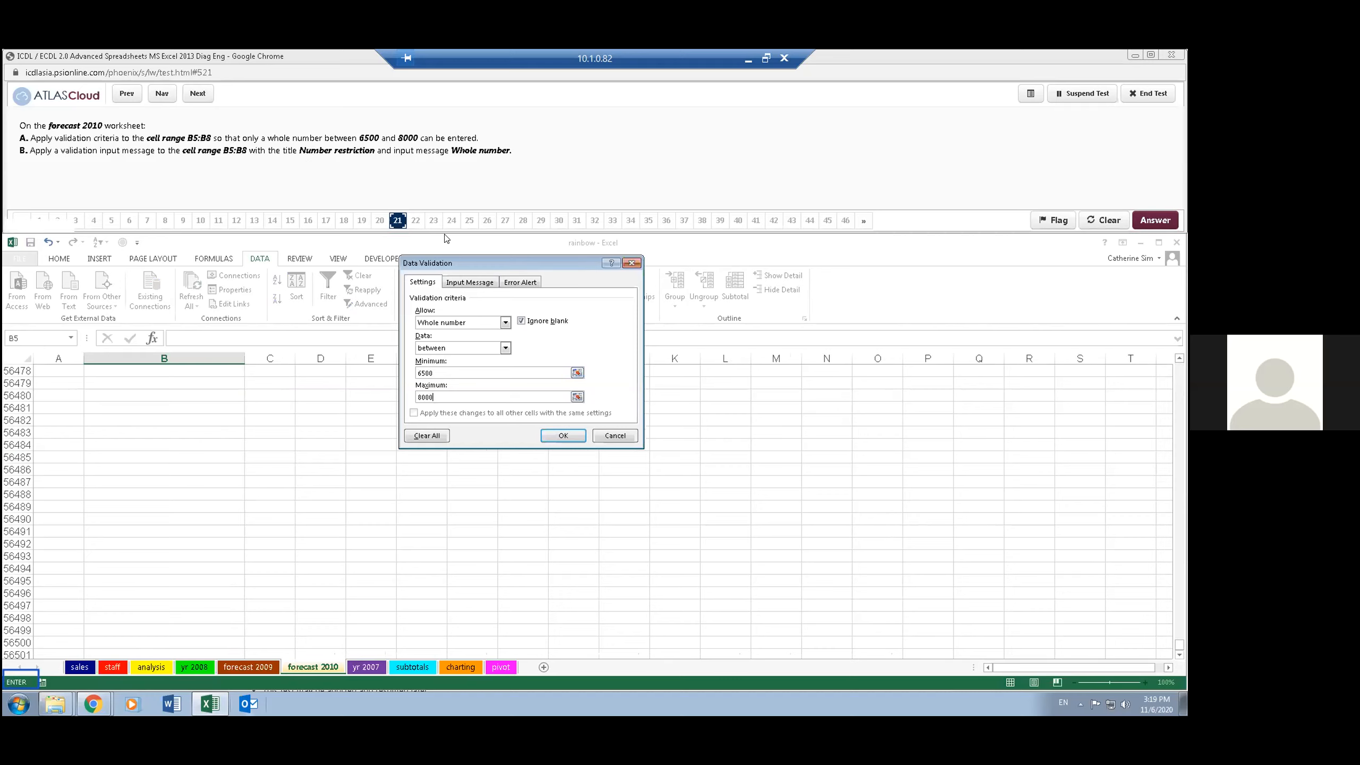
- Add the validation input message titled Number restriction with the text Whole number, apply the rule, and advance the test to question 22
click(470, 283)
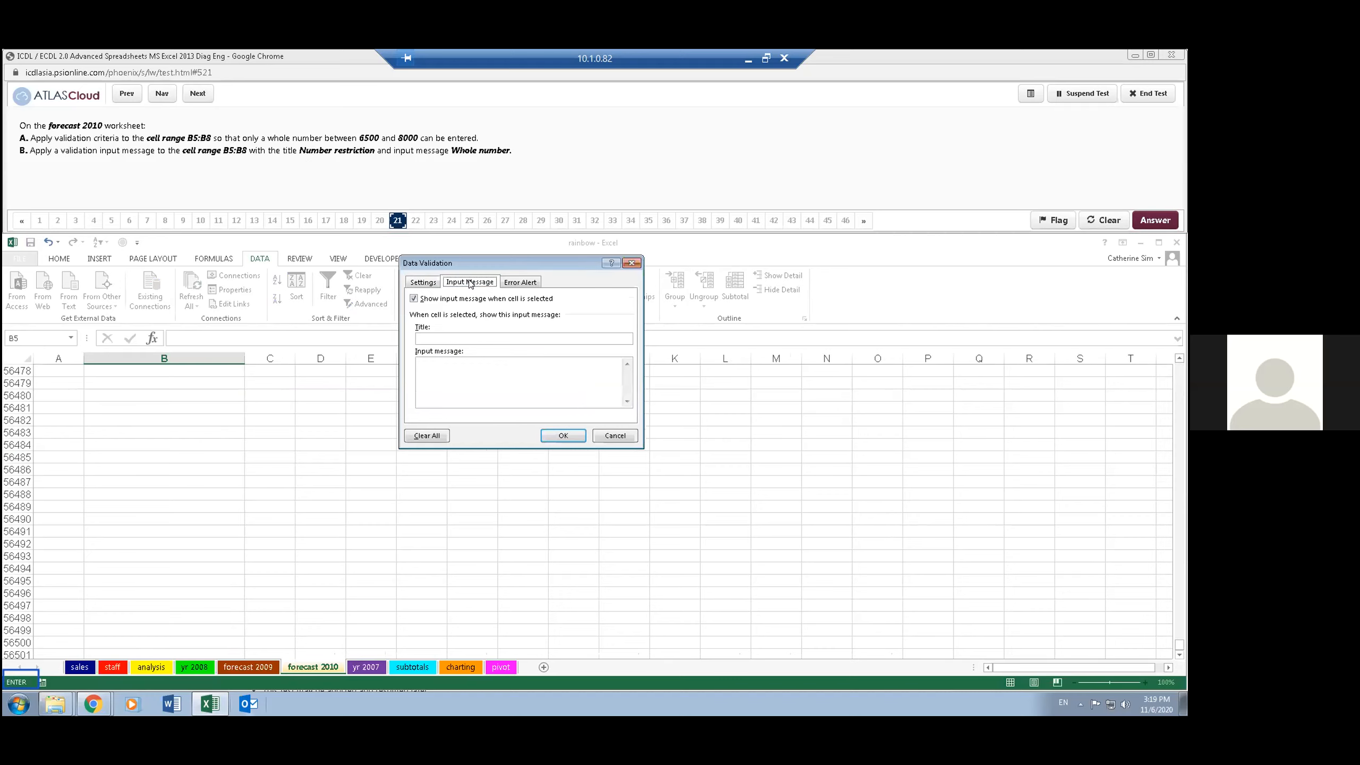
click(431, 282)
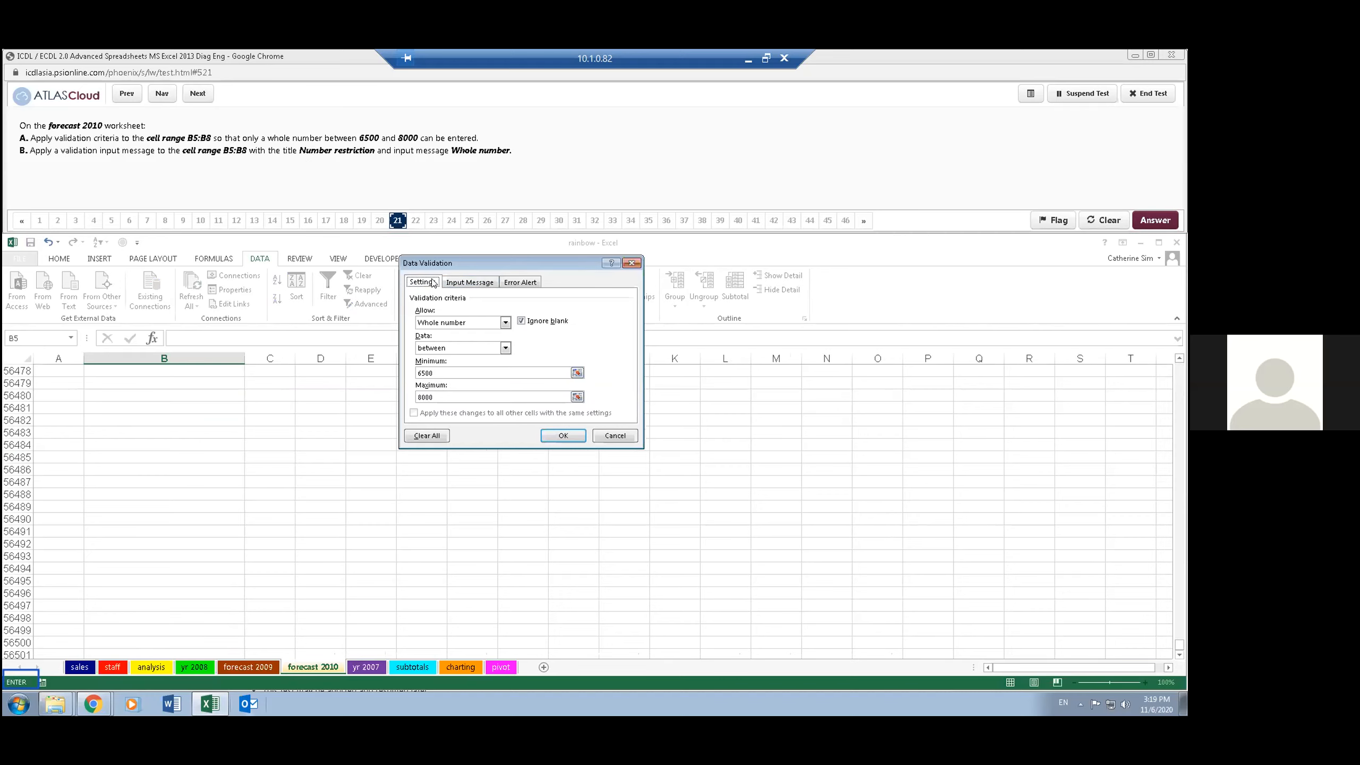
click(478, 283)
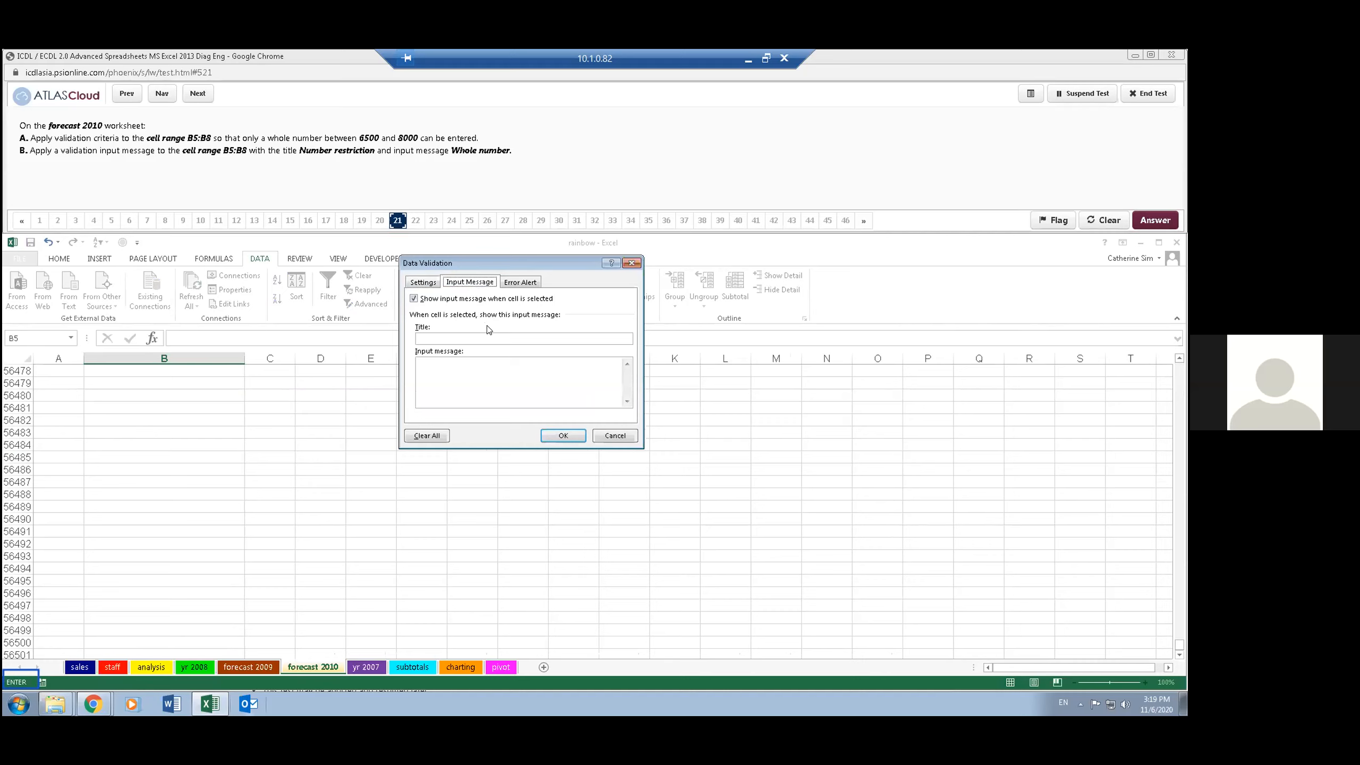
click(473, 336)
text(Number )
text(Who)
text(le number)
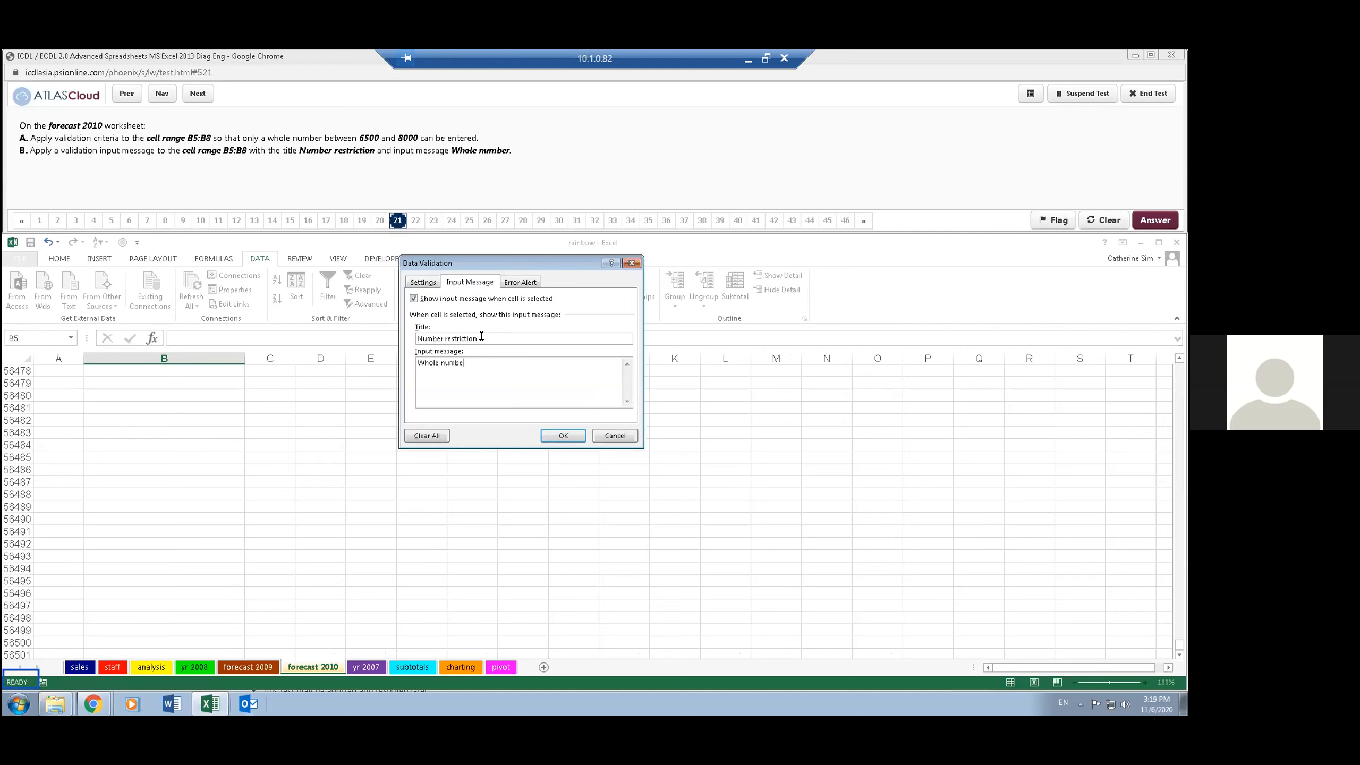
click(562, 435)
click(428, 157)
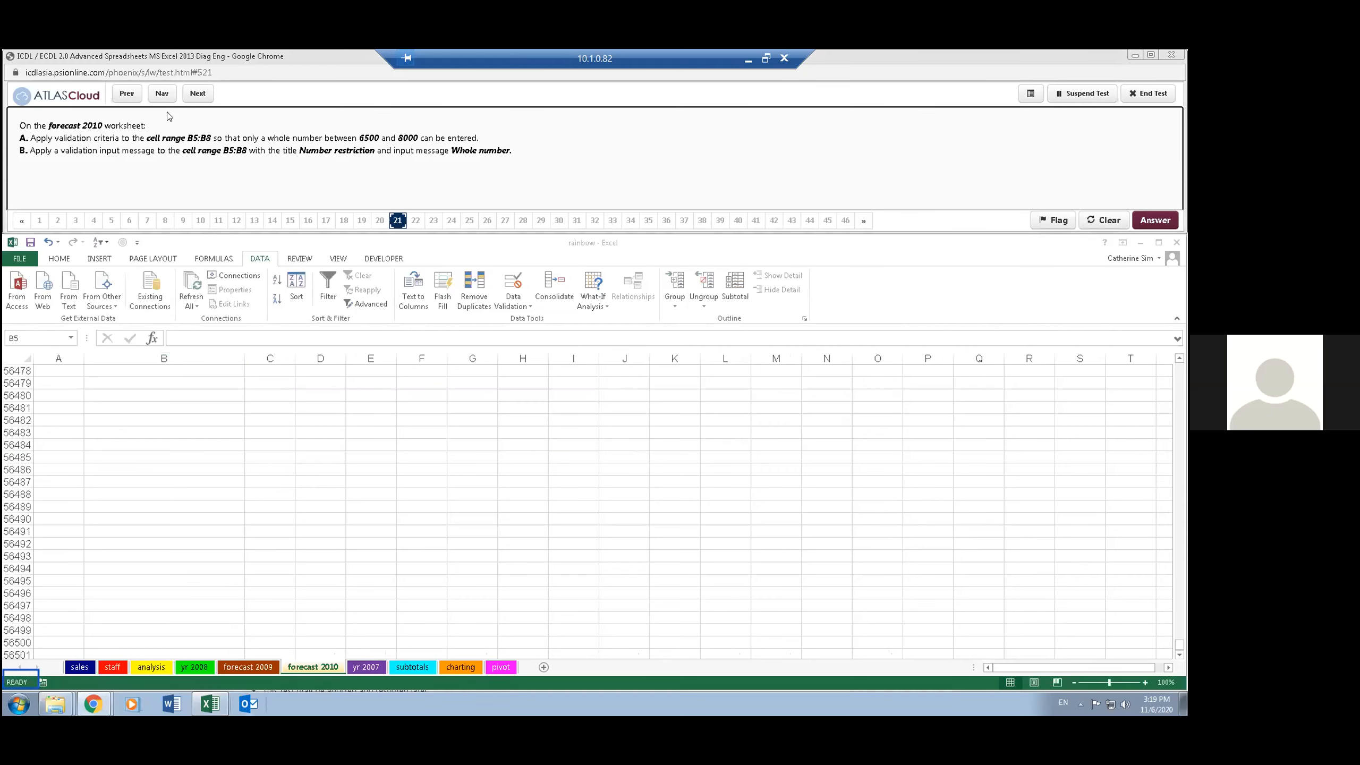
click(196, 93)
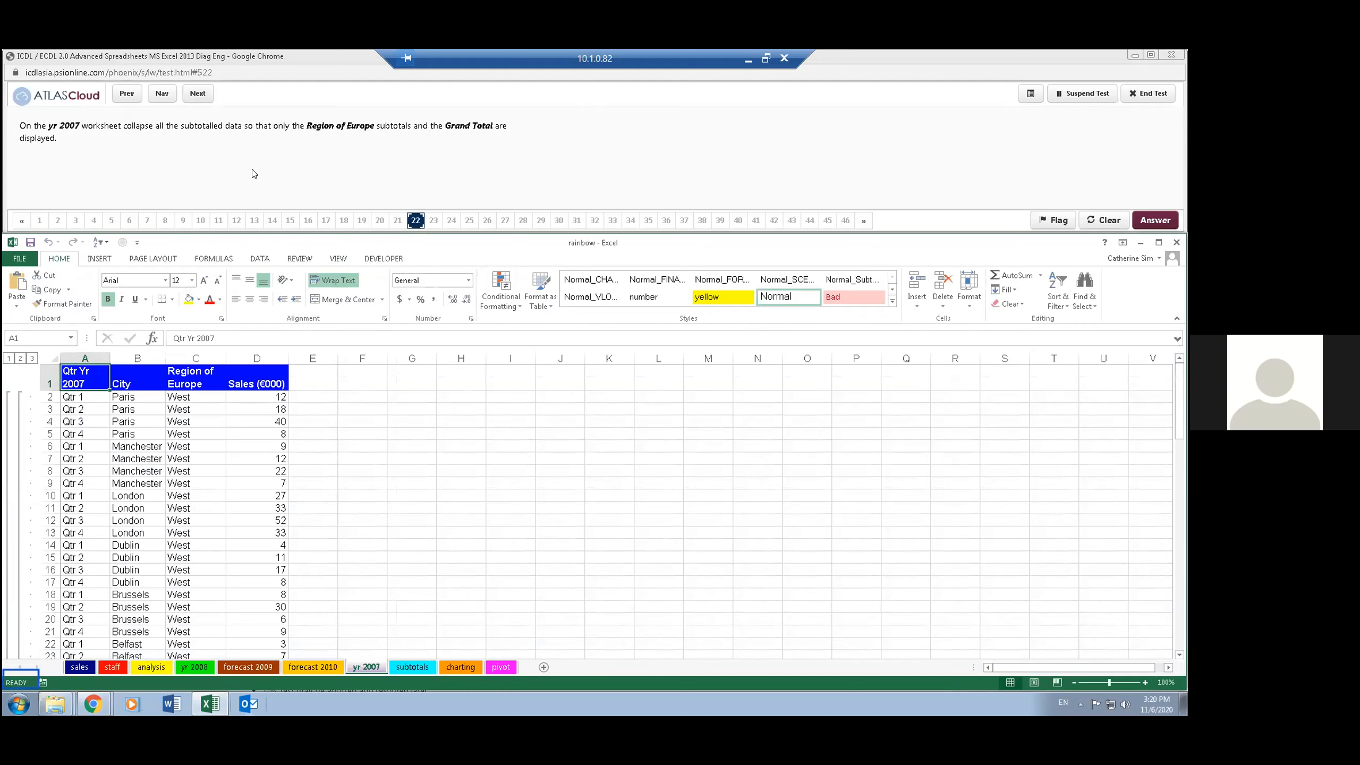
- Collapse the yr 2007 outline to the Region of Europe subtotals and Grand Total, and advance the test to question 23
click(20, 358)
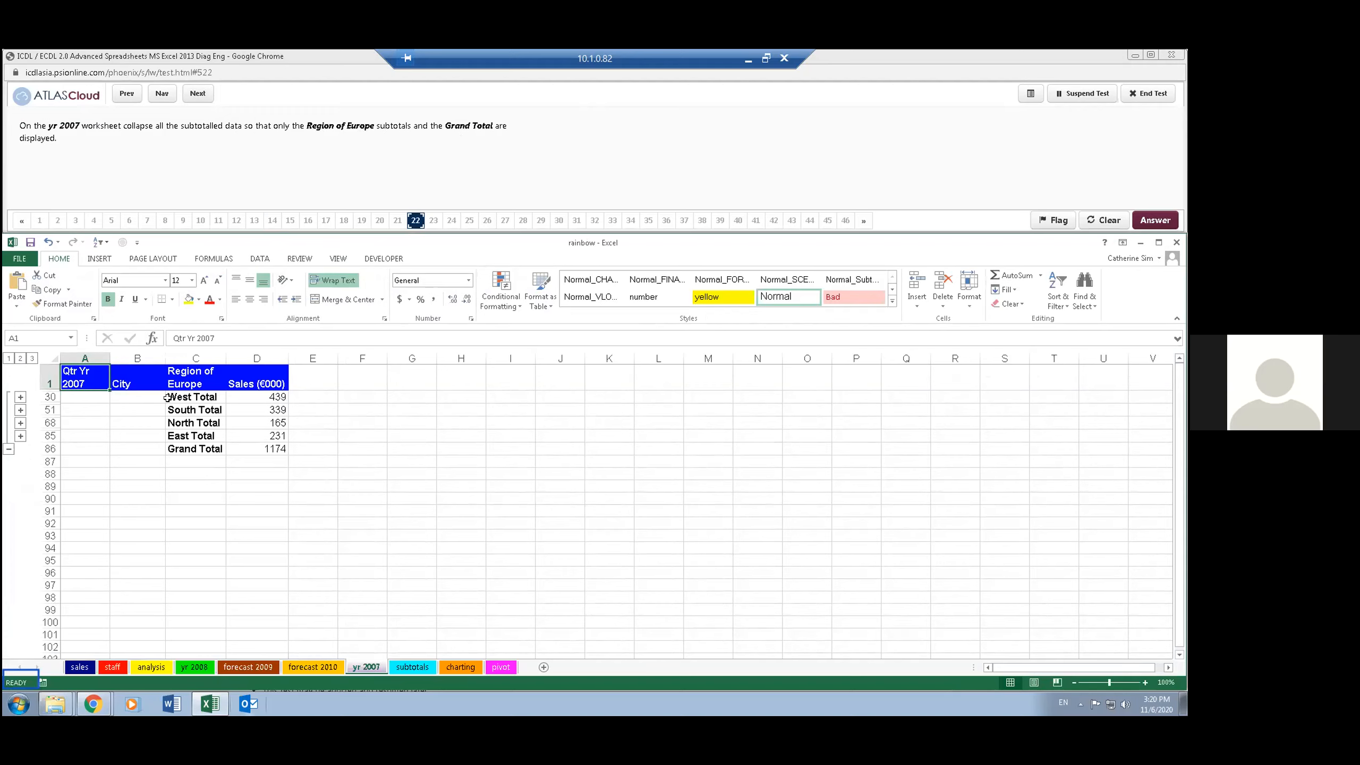
drag(302, 398, 177, 436)
click(221, 472)
click(206, 447)
click(191, 492)
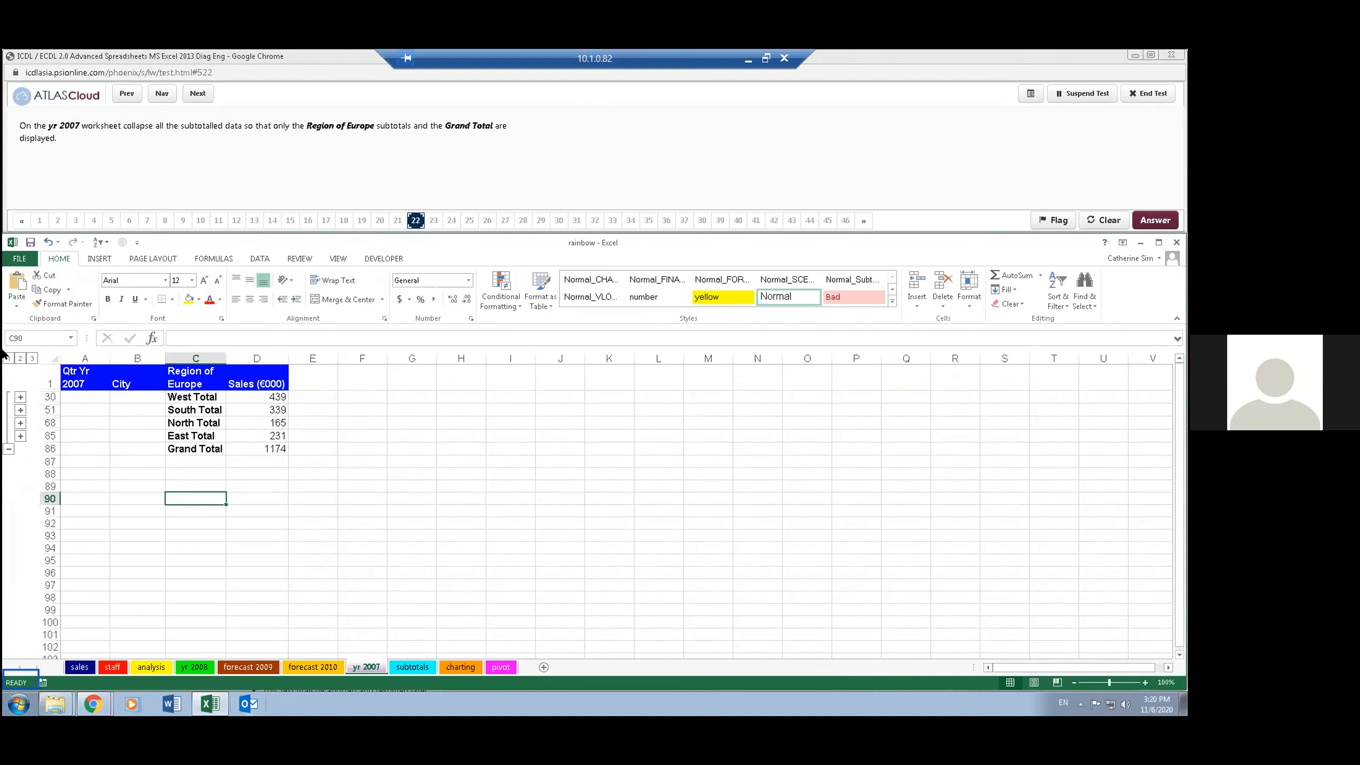
click(30, 359)
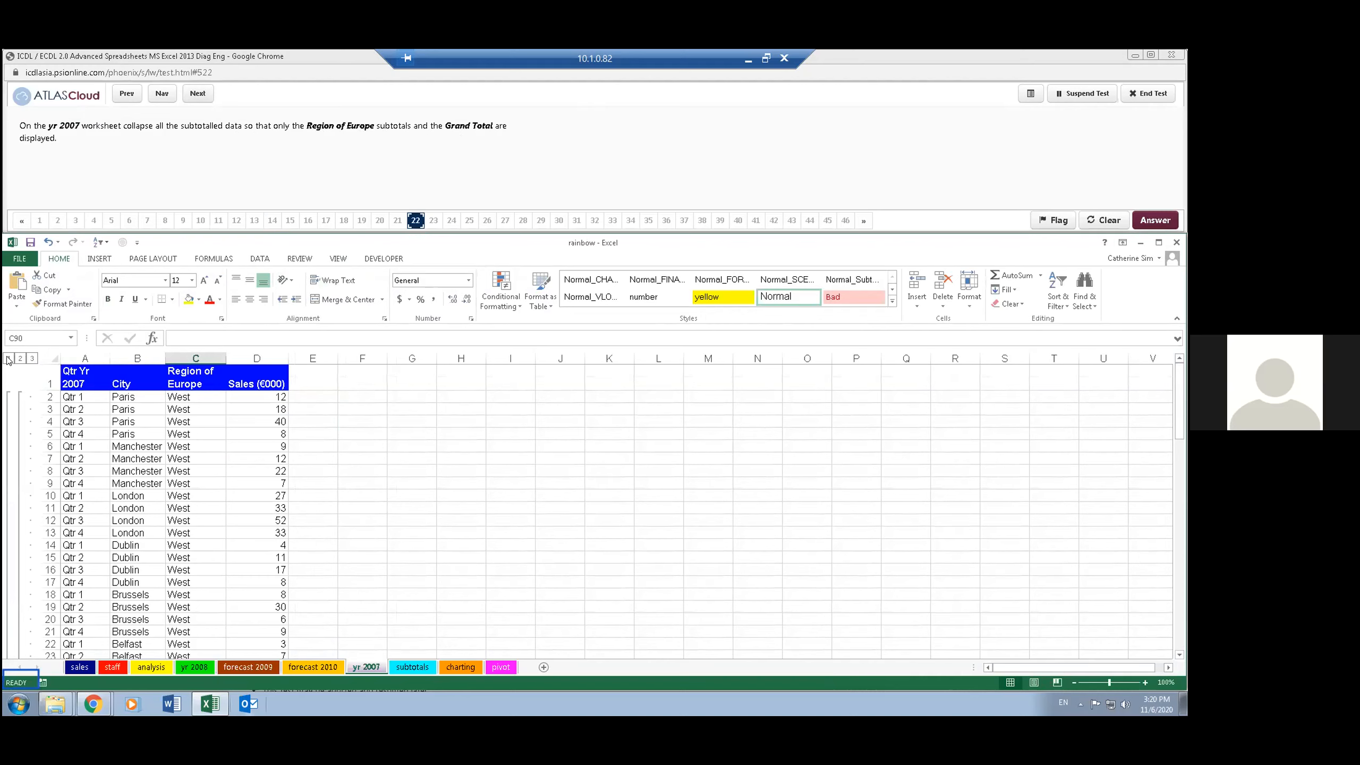
click(8, 359)
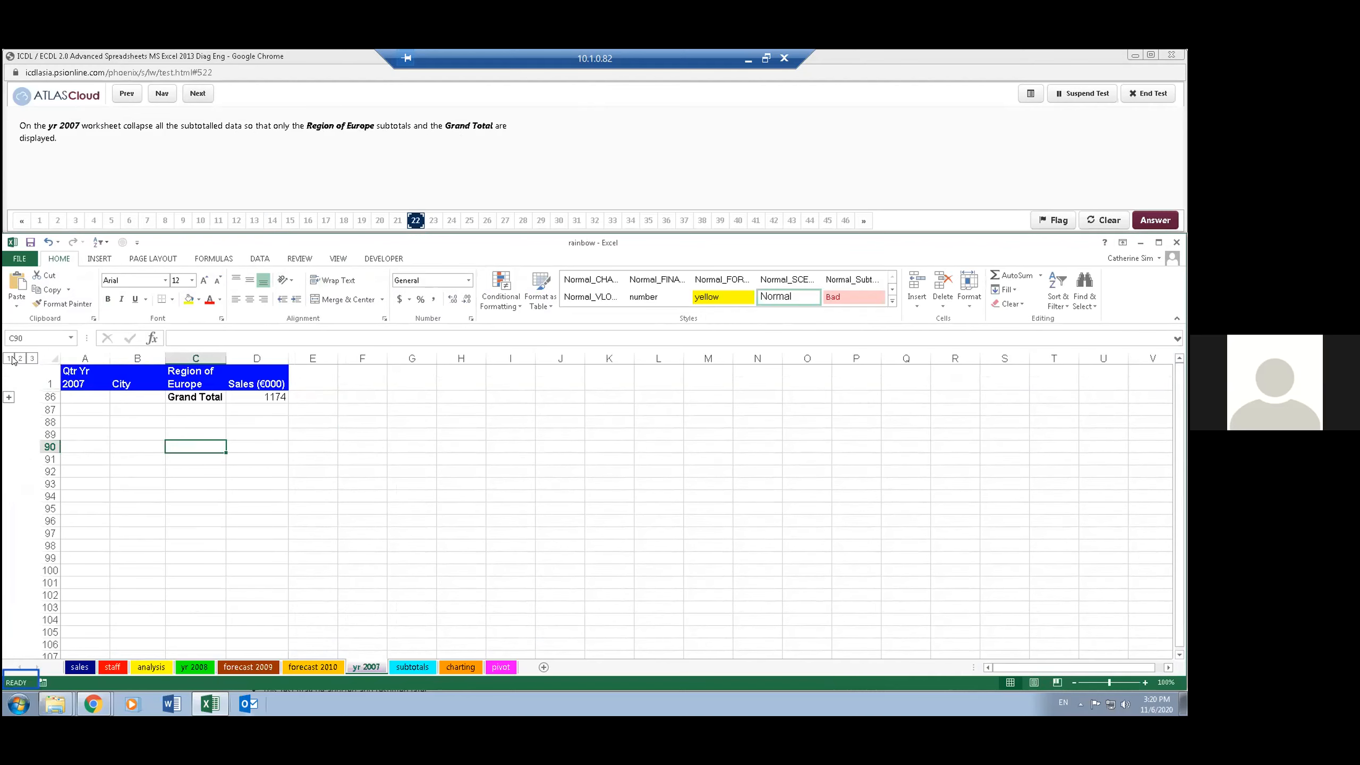
click(20, 359)
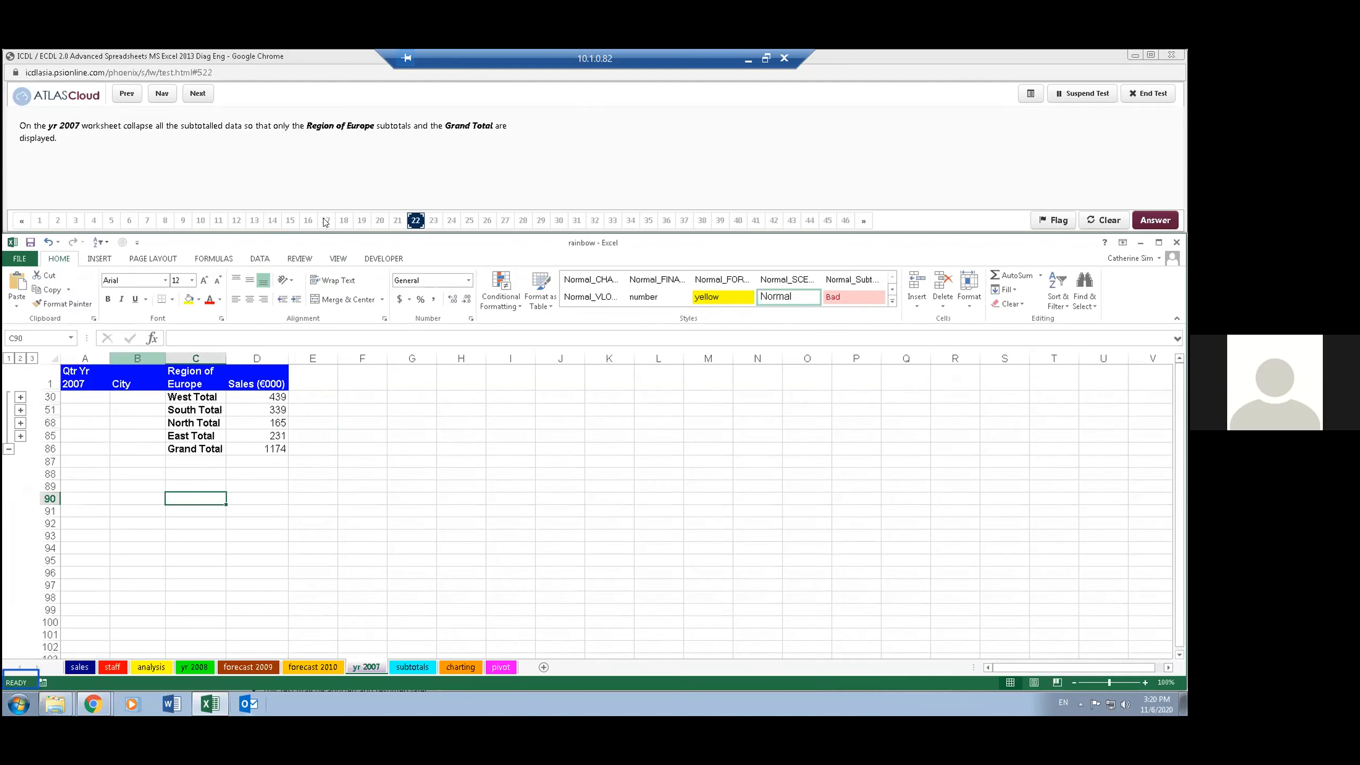
click(383, 137)
click(197, 93)
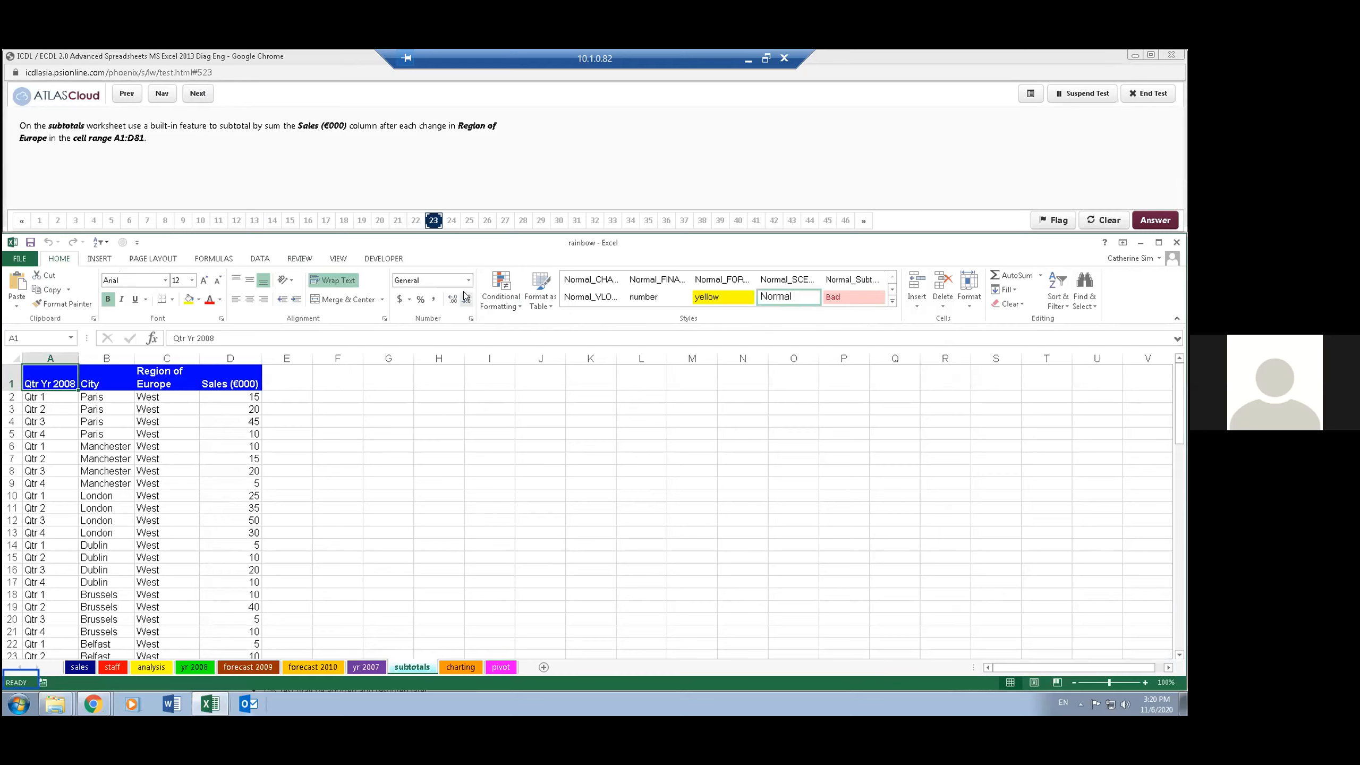
- Subtotal the subtotals worksheet data with the Sum of Sales (€000) at each change in Region of Europe
click(155, 419)
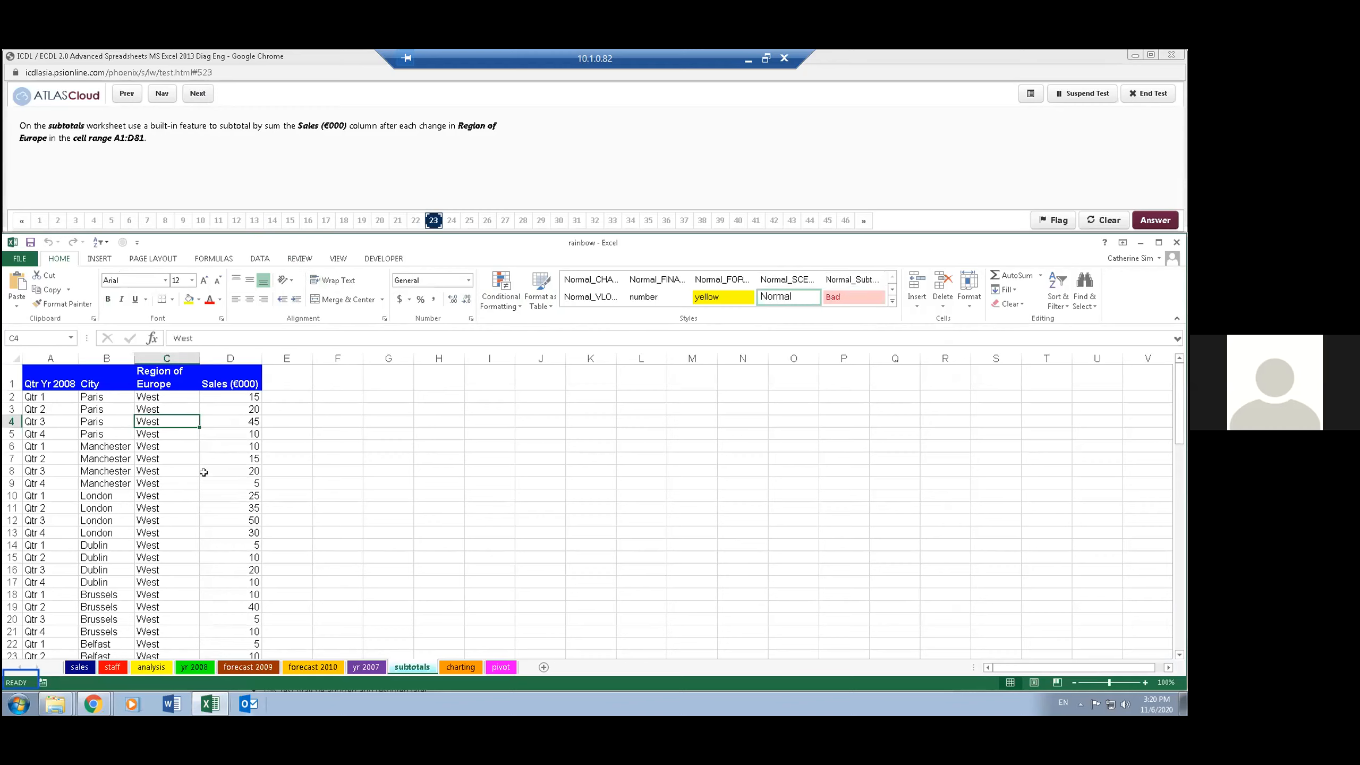
click(167, 396)
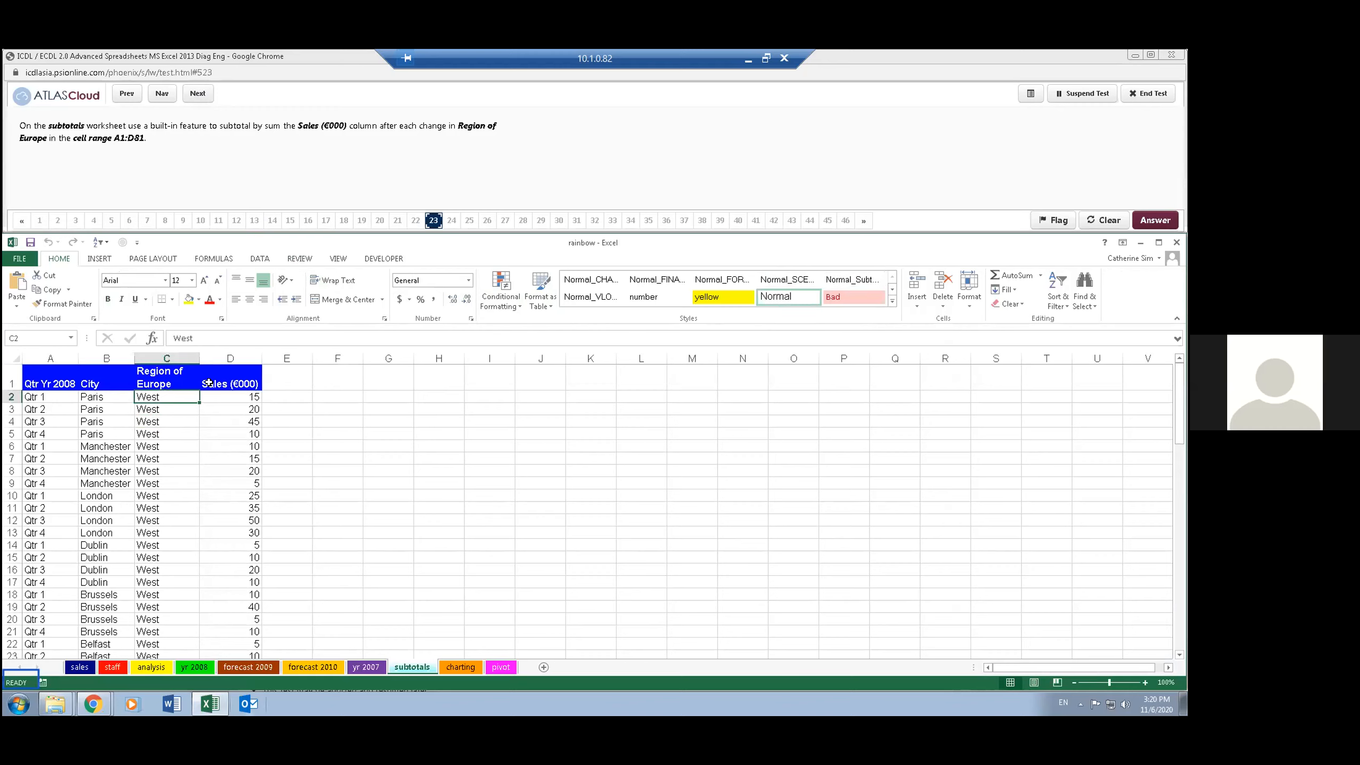
click(260, 258)
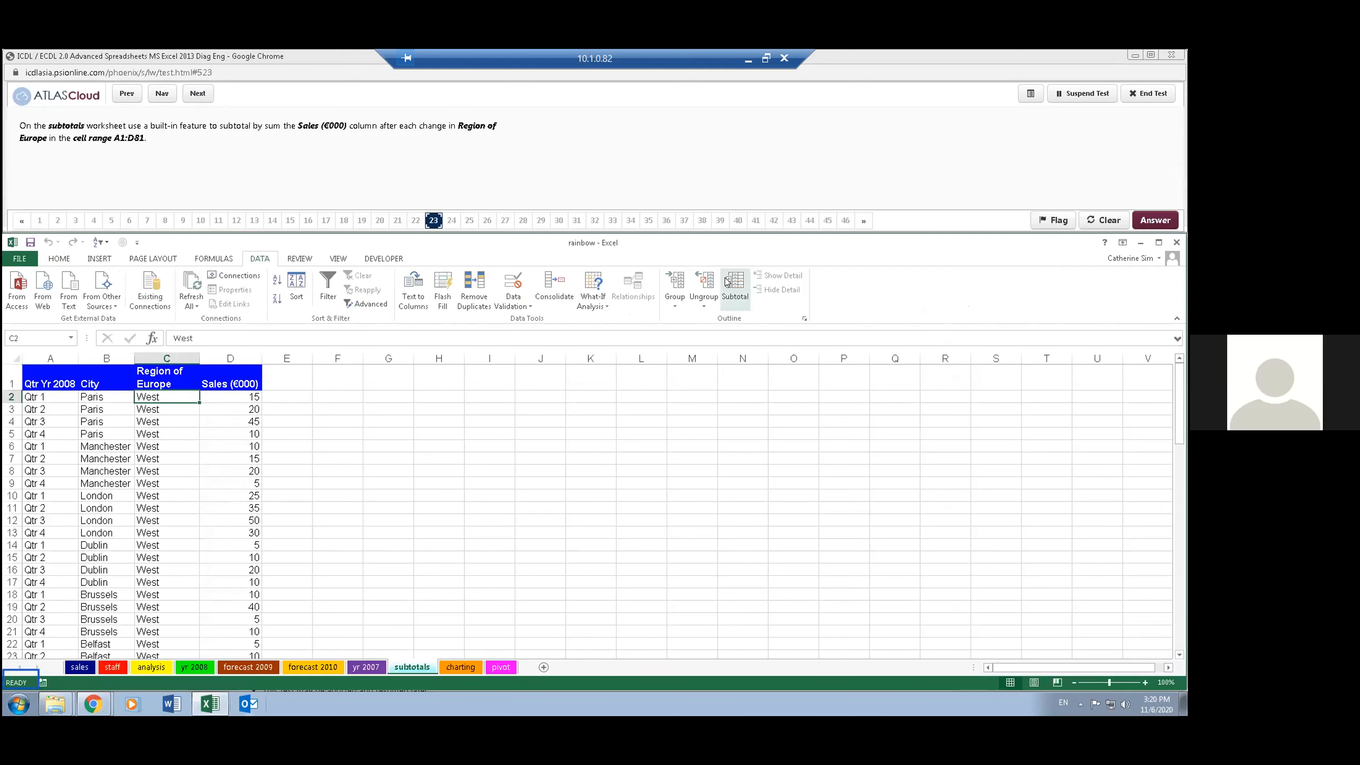
click(734, 290)
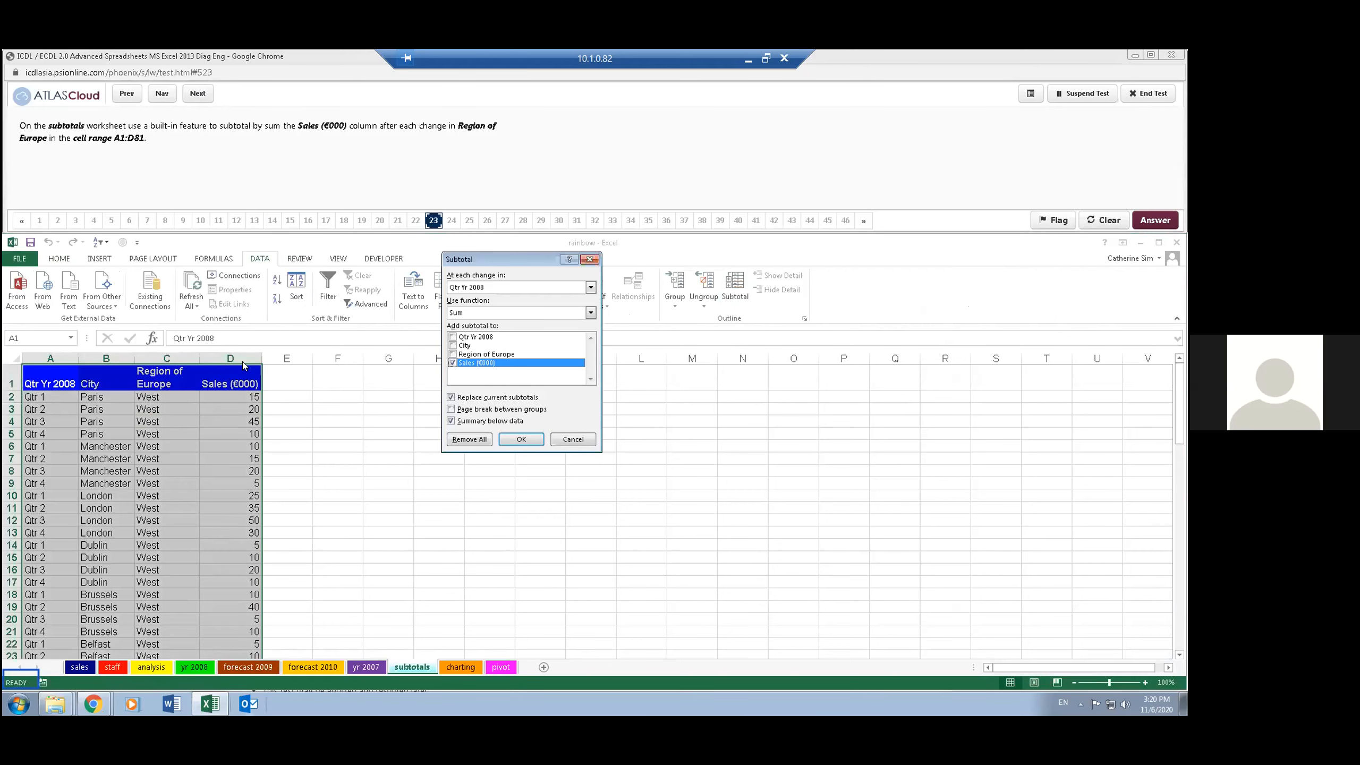
drag(503, 259, 467, 146)
click(469, 174)
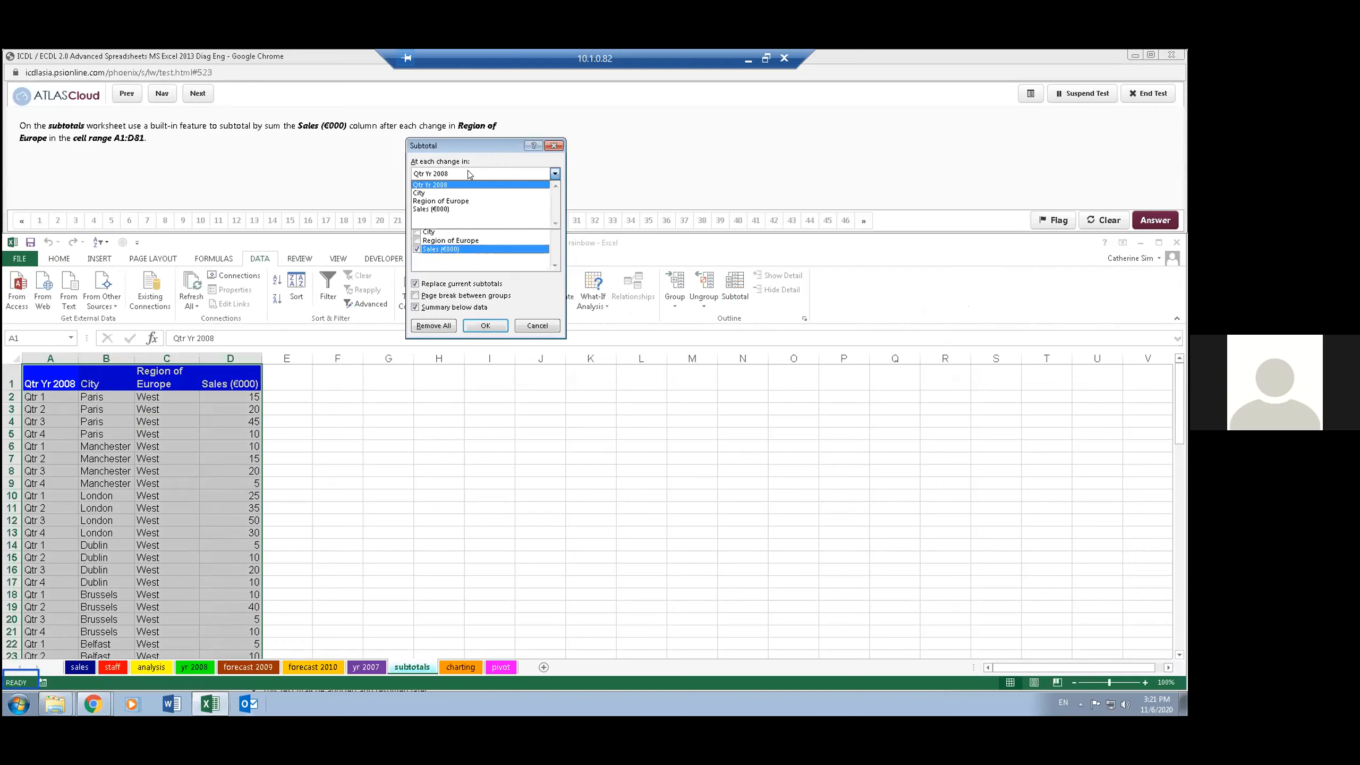
click(459, 200)
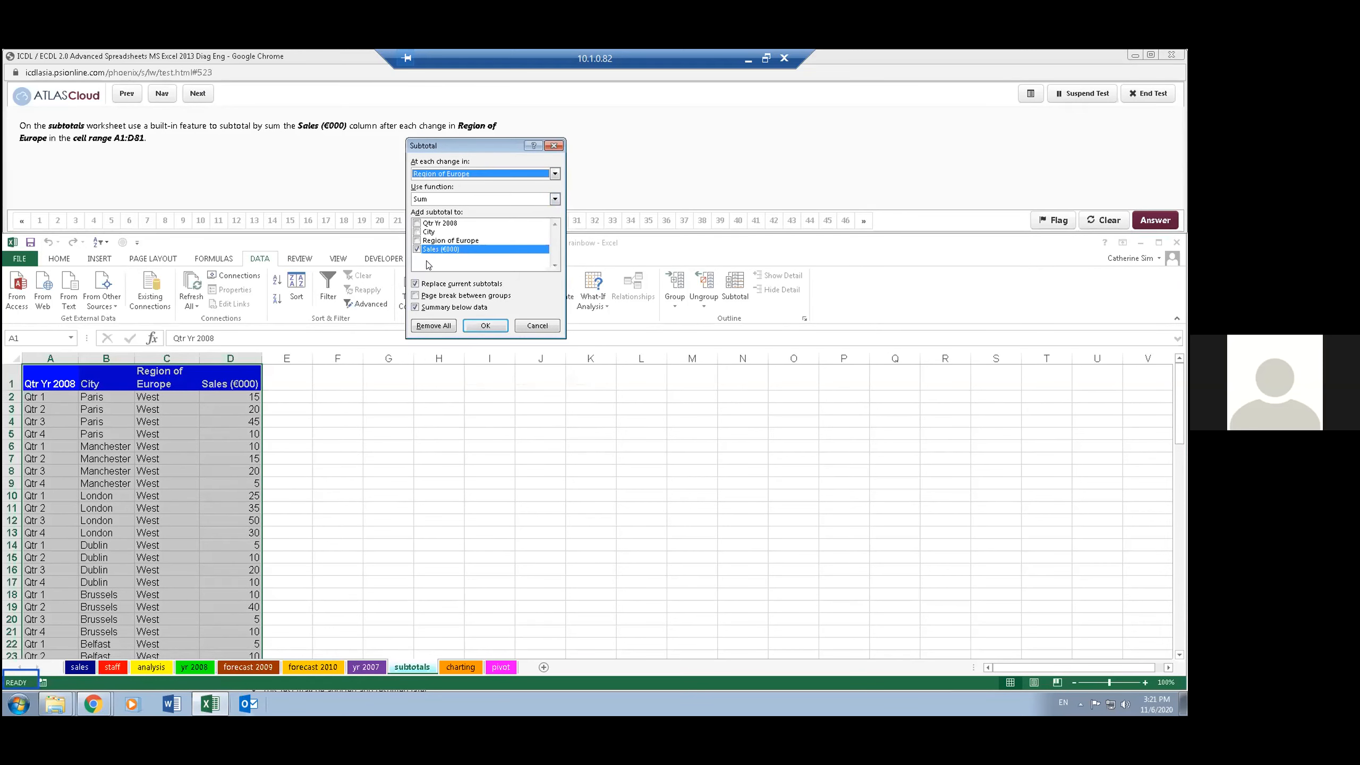
click(484, 325)
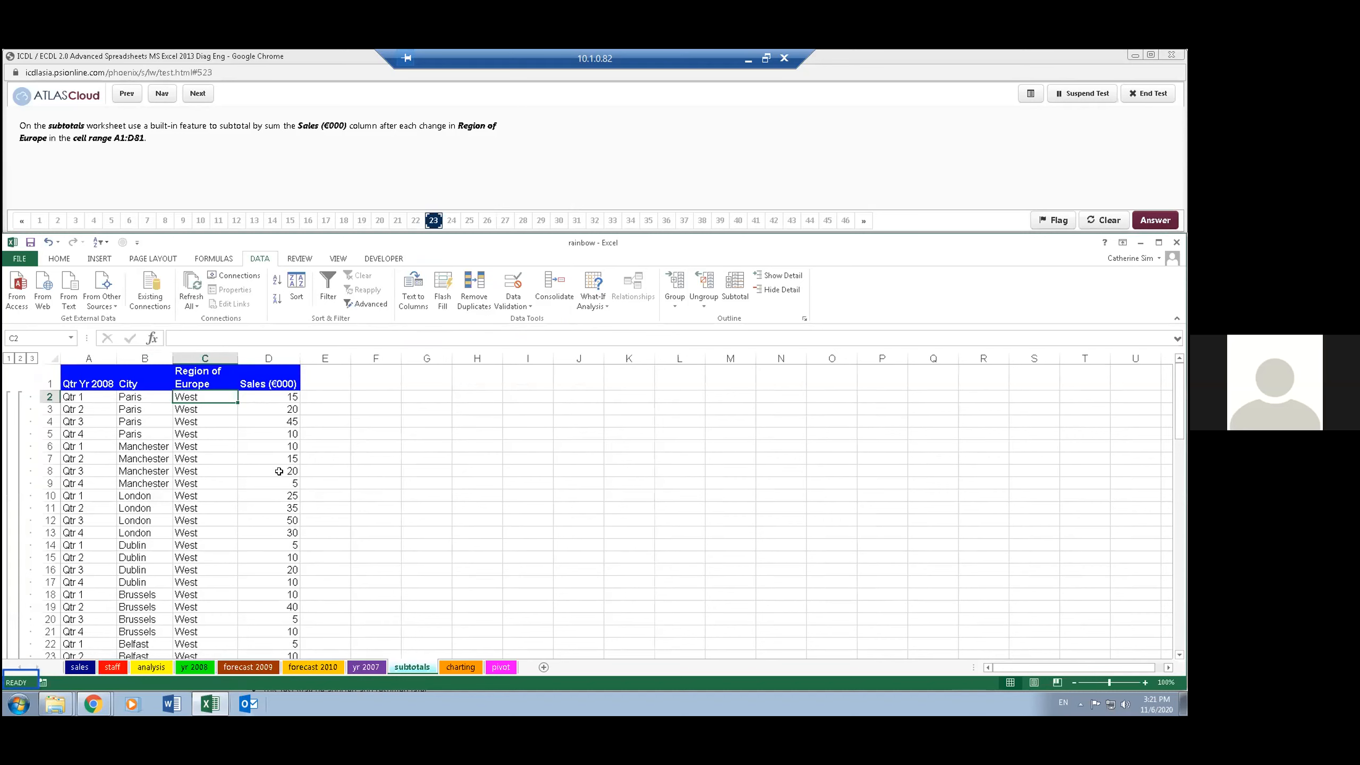
- Review the region total rows in the subtotalled data, and advance the test to question 24
double_click(240, 443)
scroll(226, 480, down, 6)
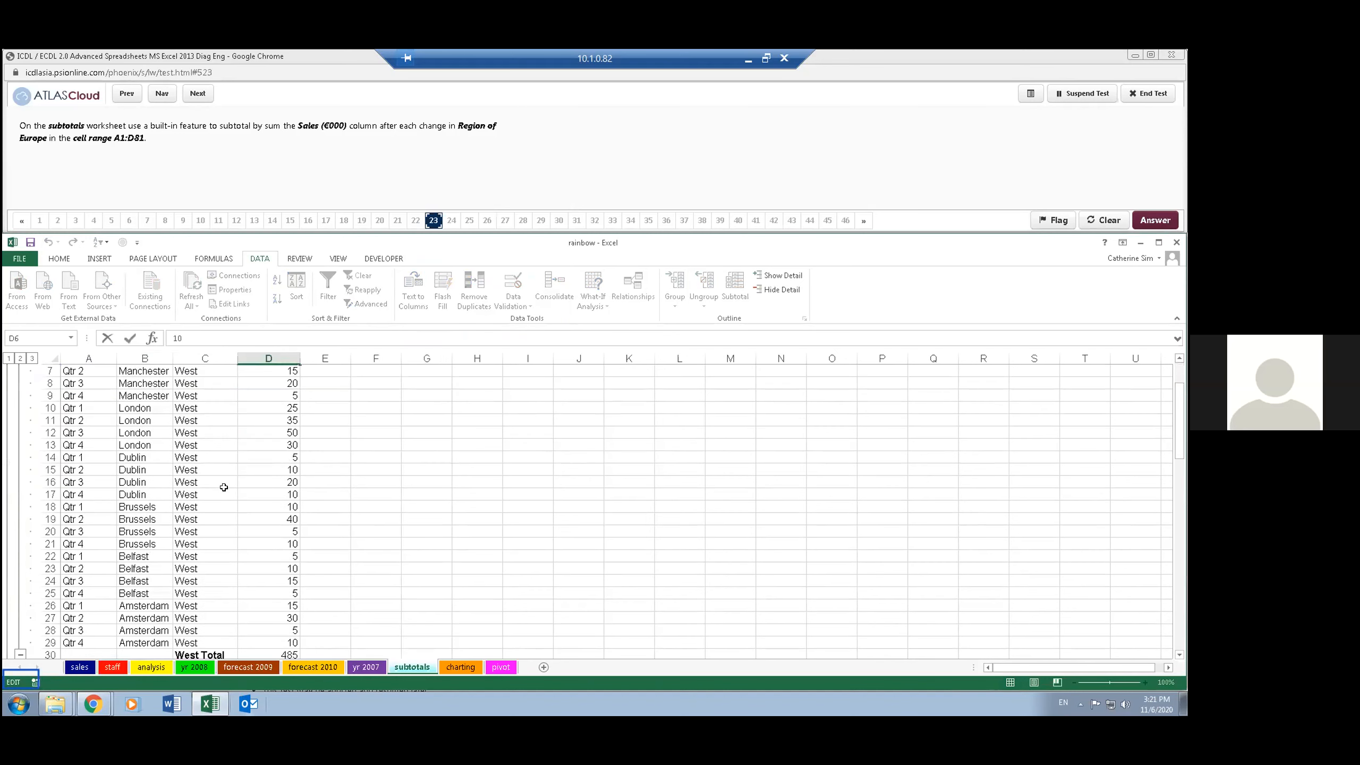
click(224, 507)
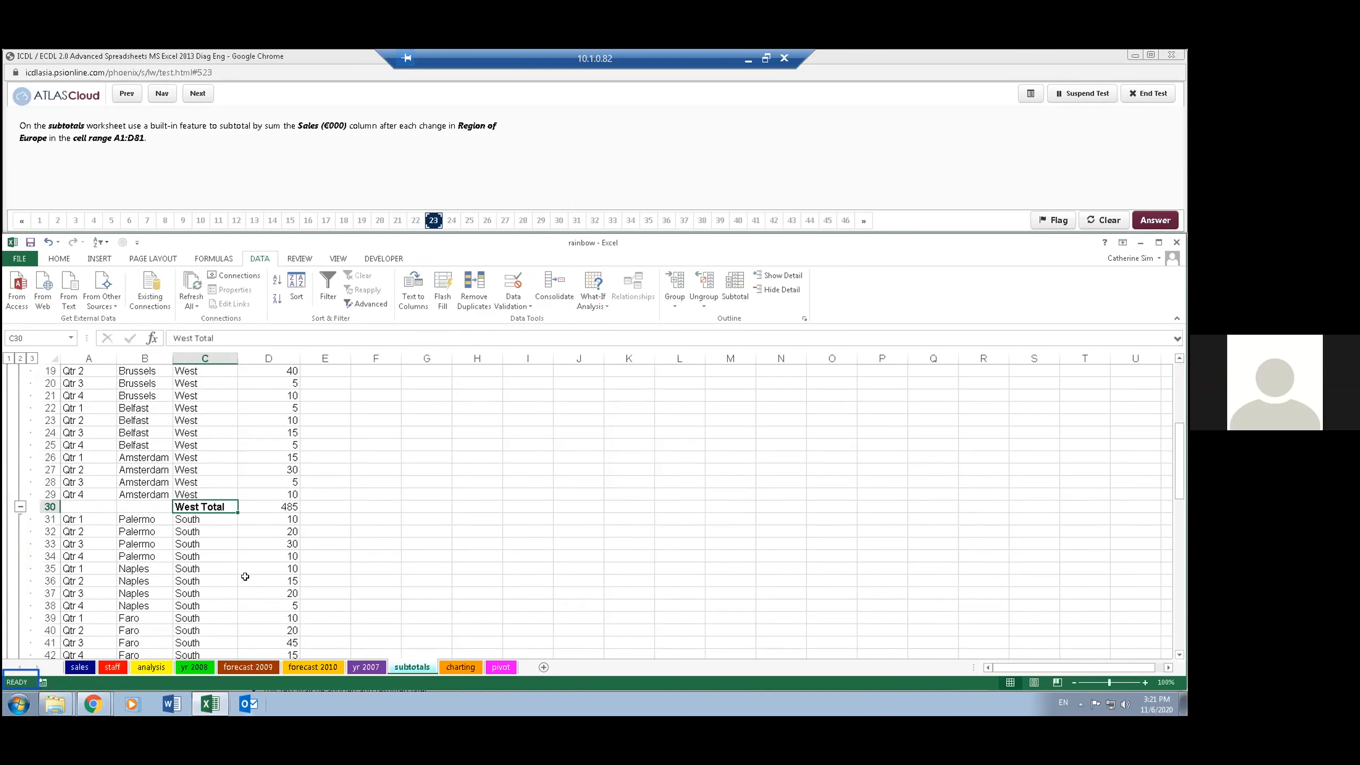
scroll(245, 567, down, 2)
scroll(255, 533, up, 8)
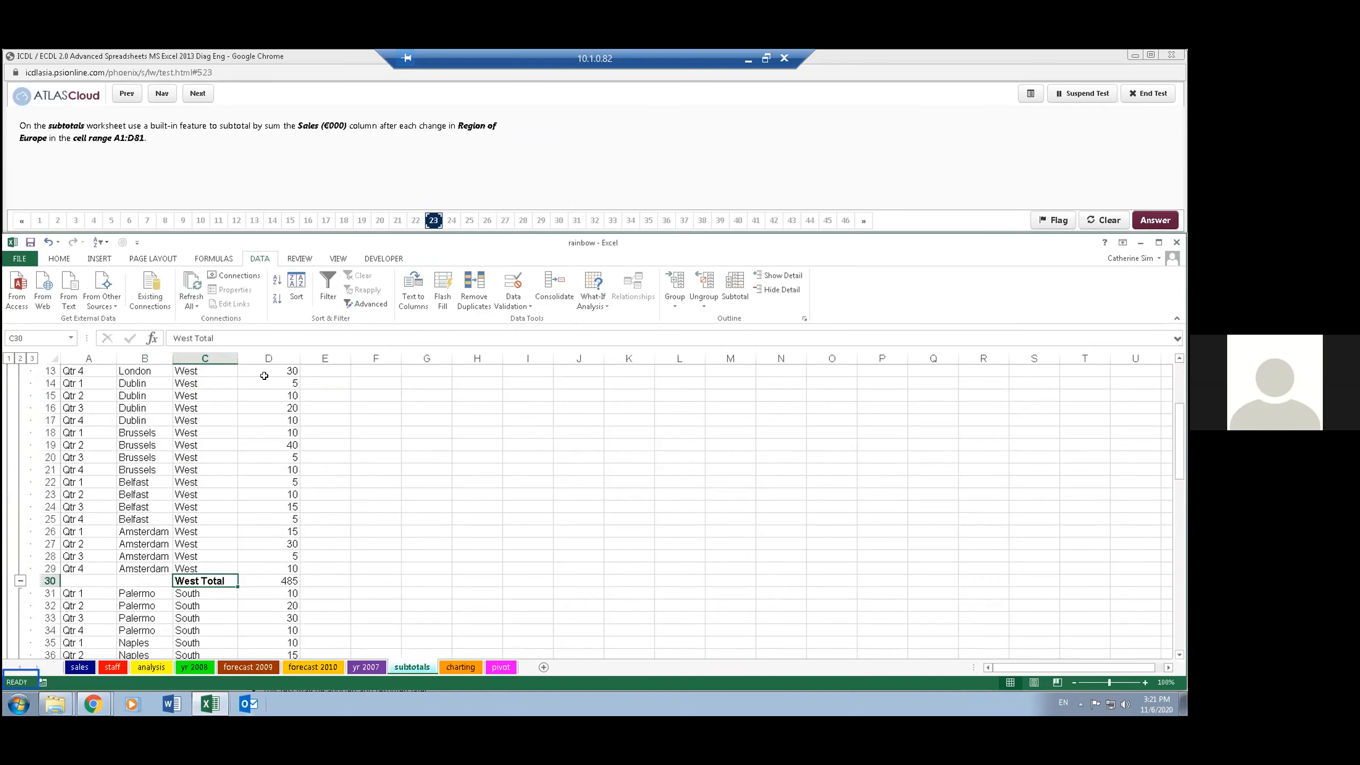
click(204, 93)
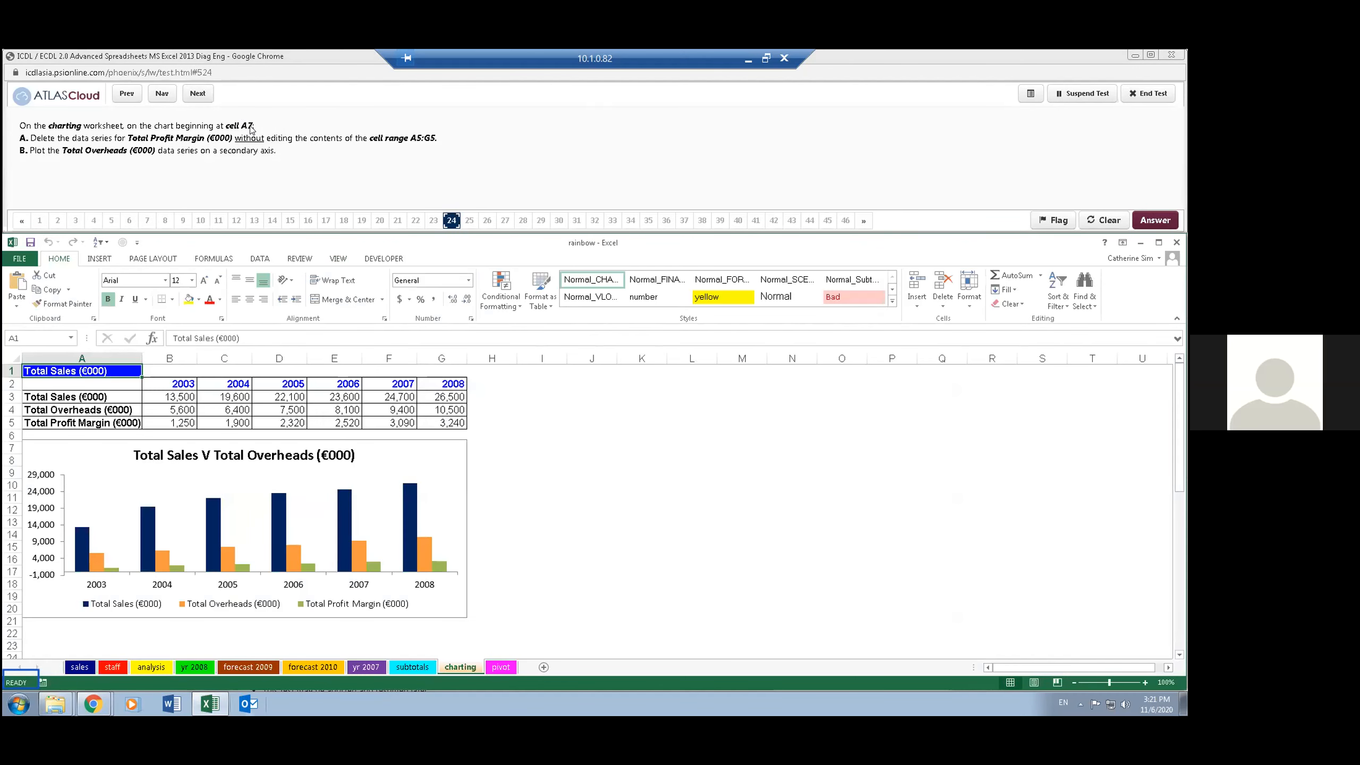
- Exclude the Total Profit Margin (€000) data series from the chart by changing its data source selection, leaving the worksheet cells unedited
click(43, 335)
click(51, 443)
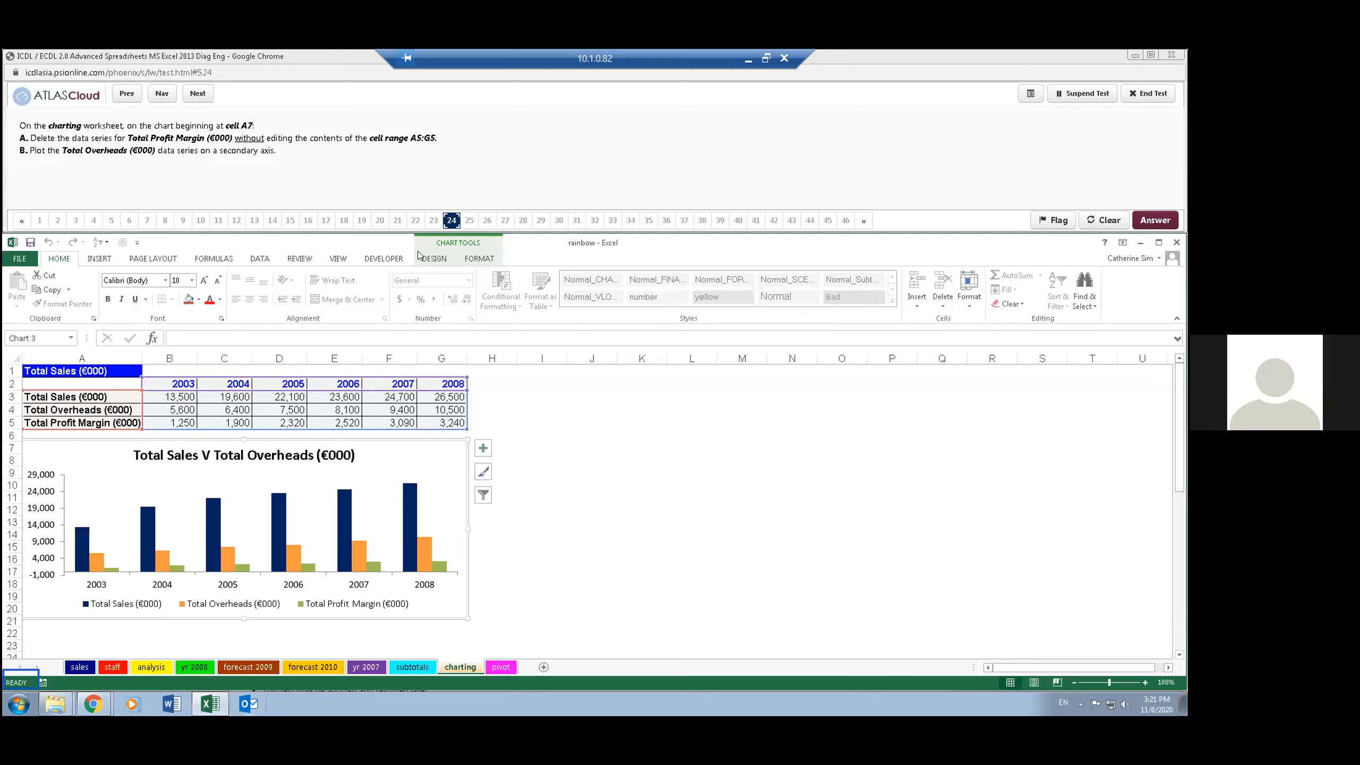
click(442, 262)
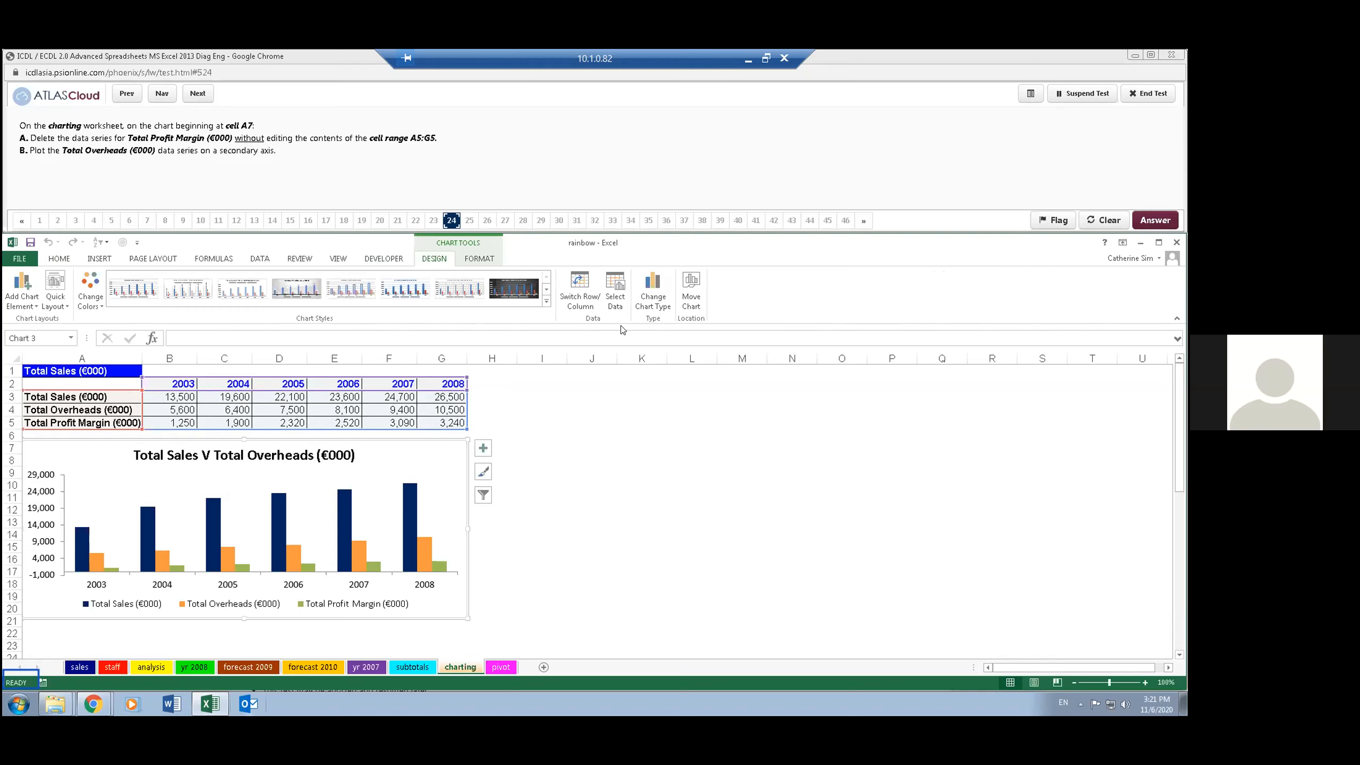
click(616, 290)
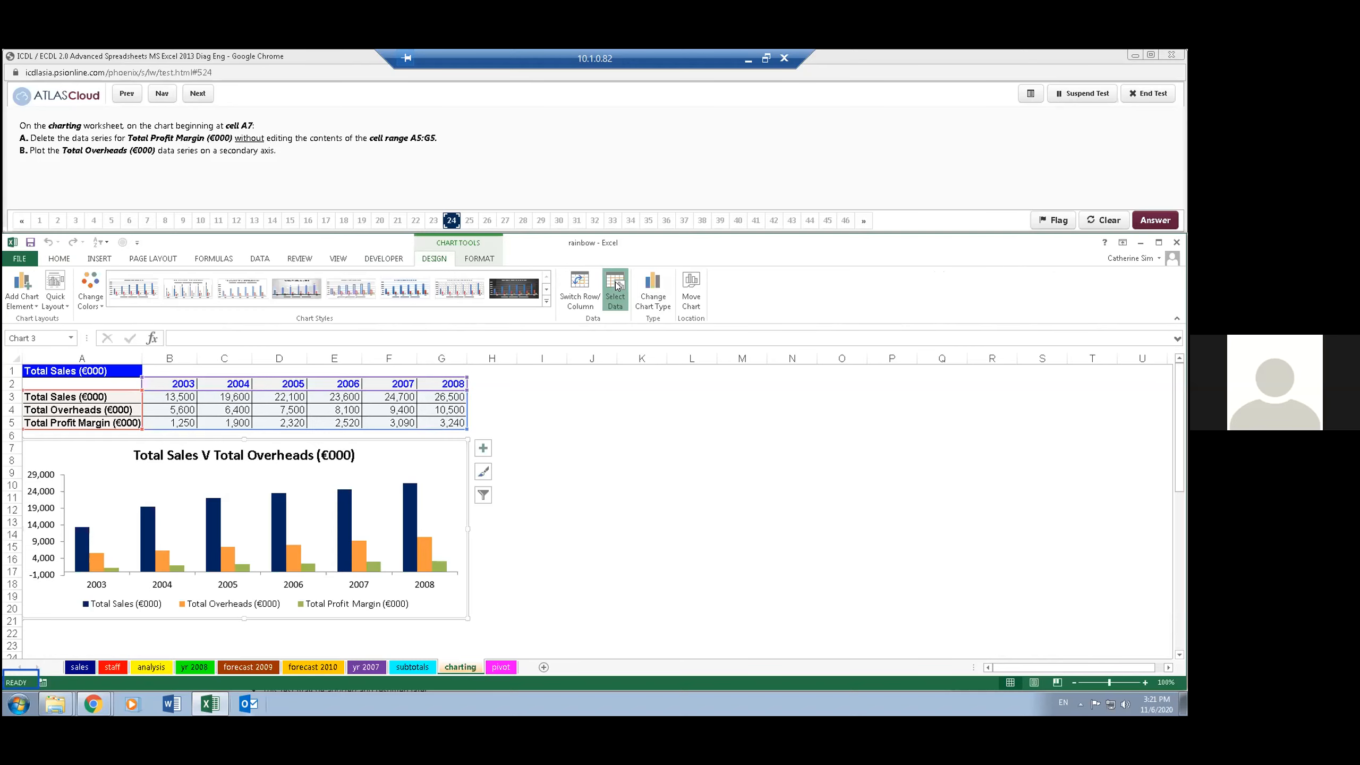
click(531, 164)
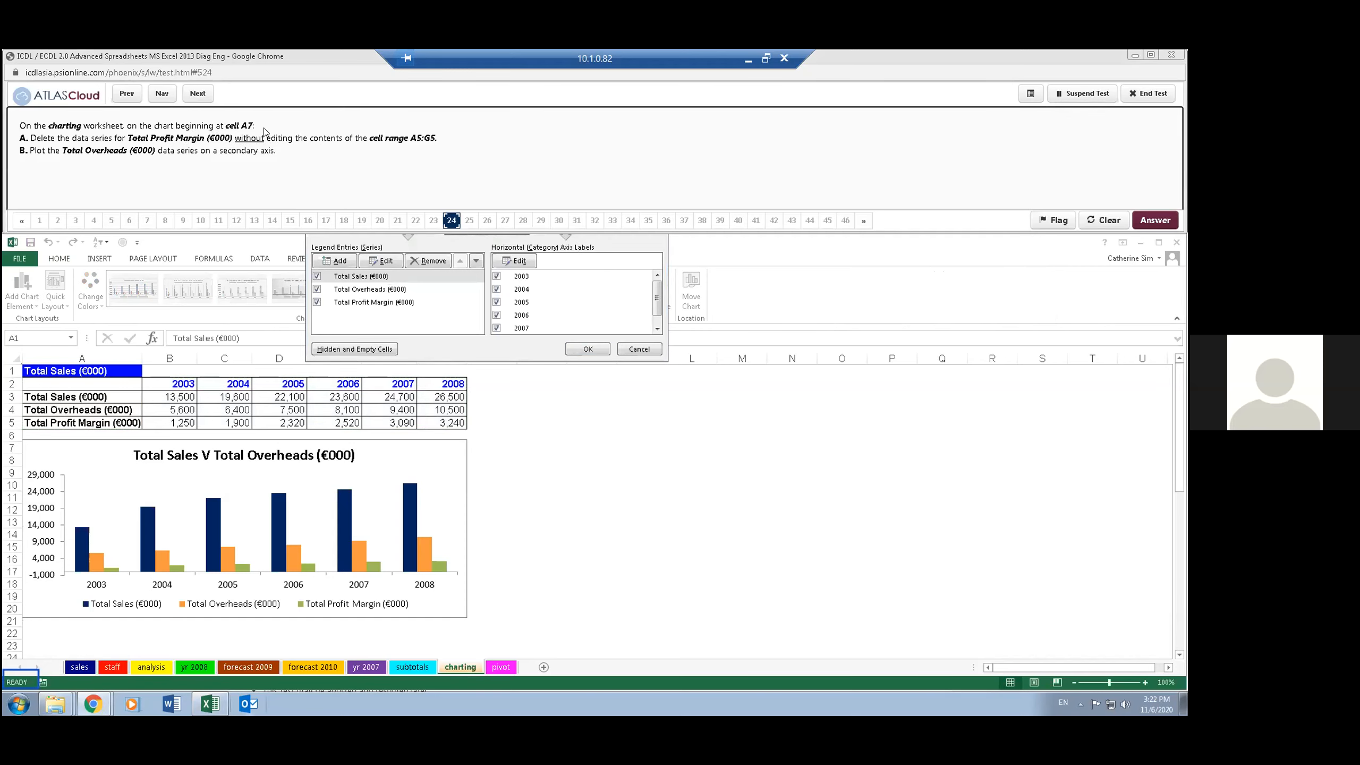
click(317, 303)
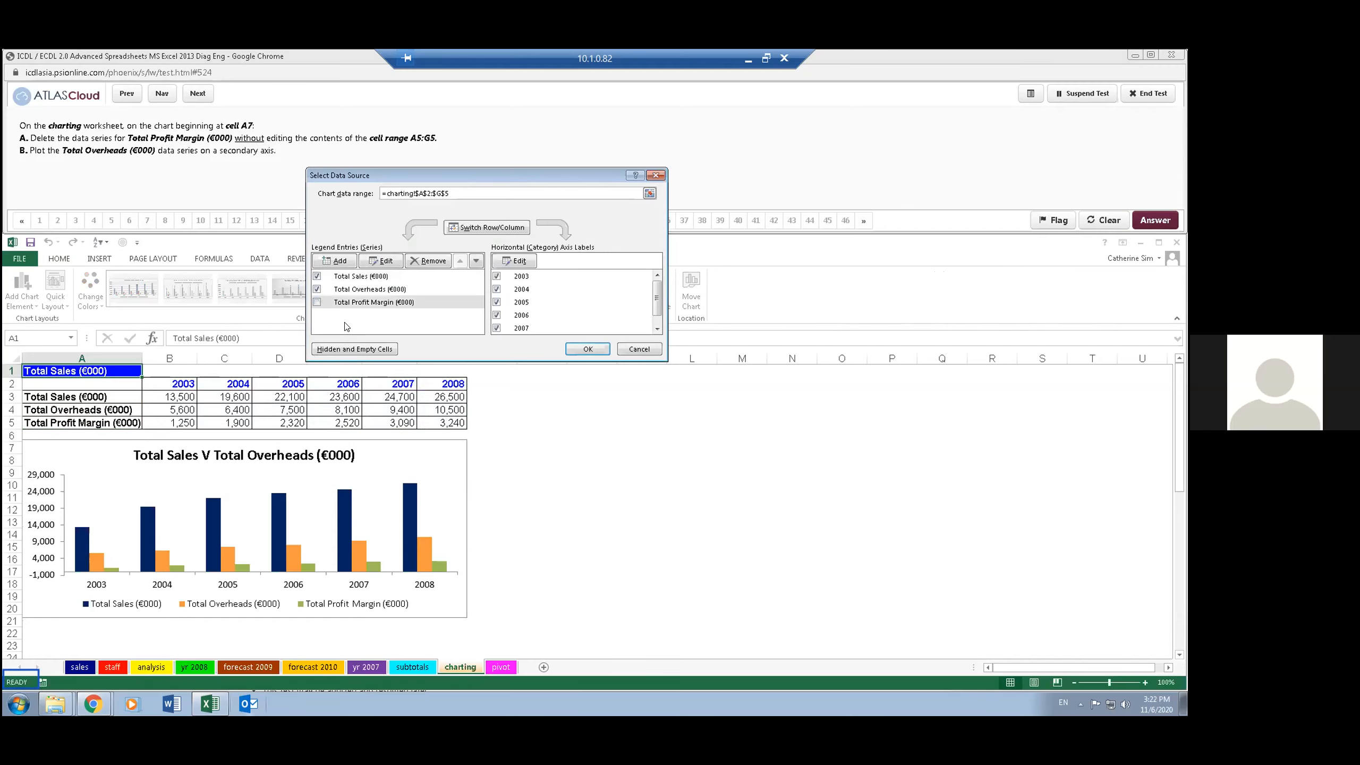
click(584, 347)
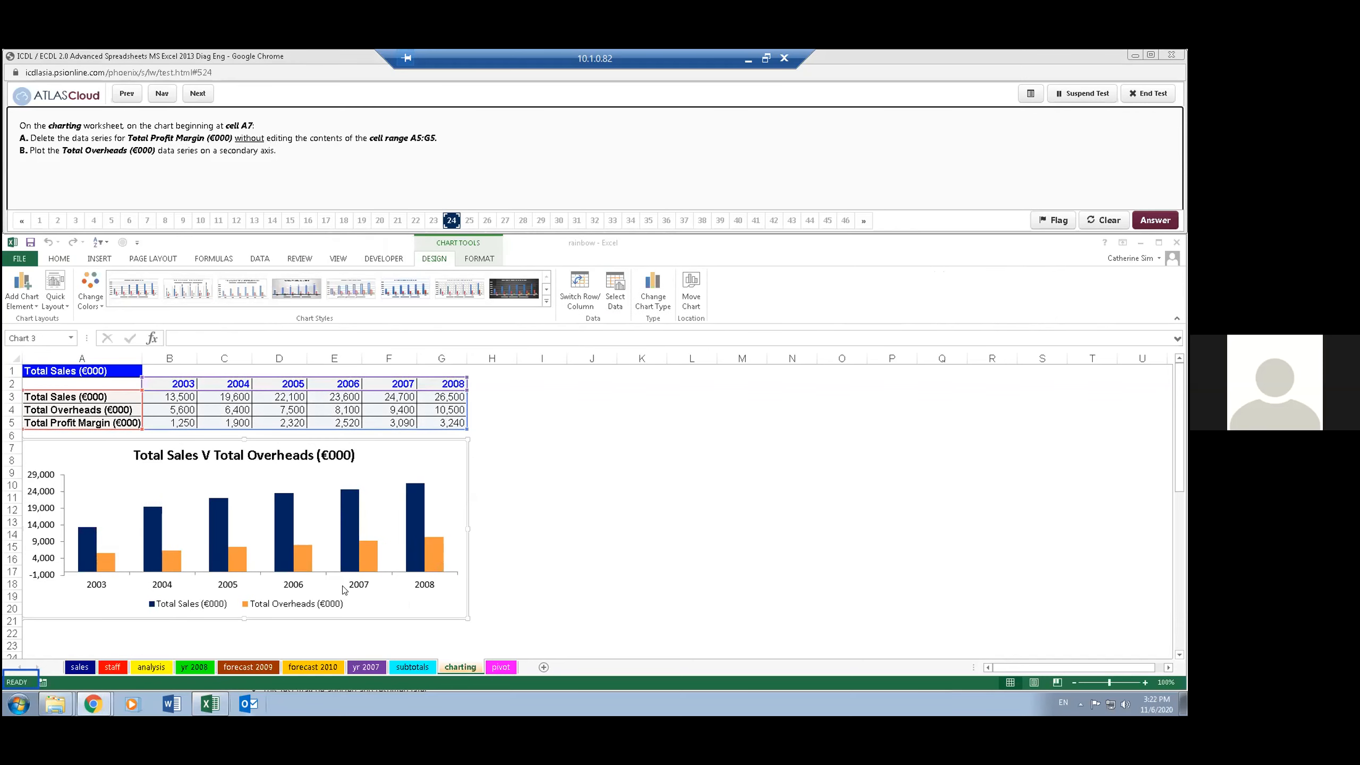
click(438, 451)
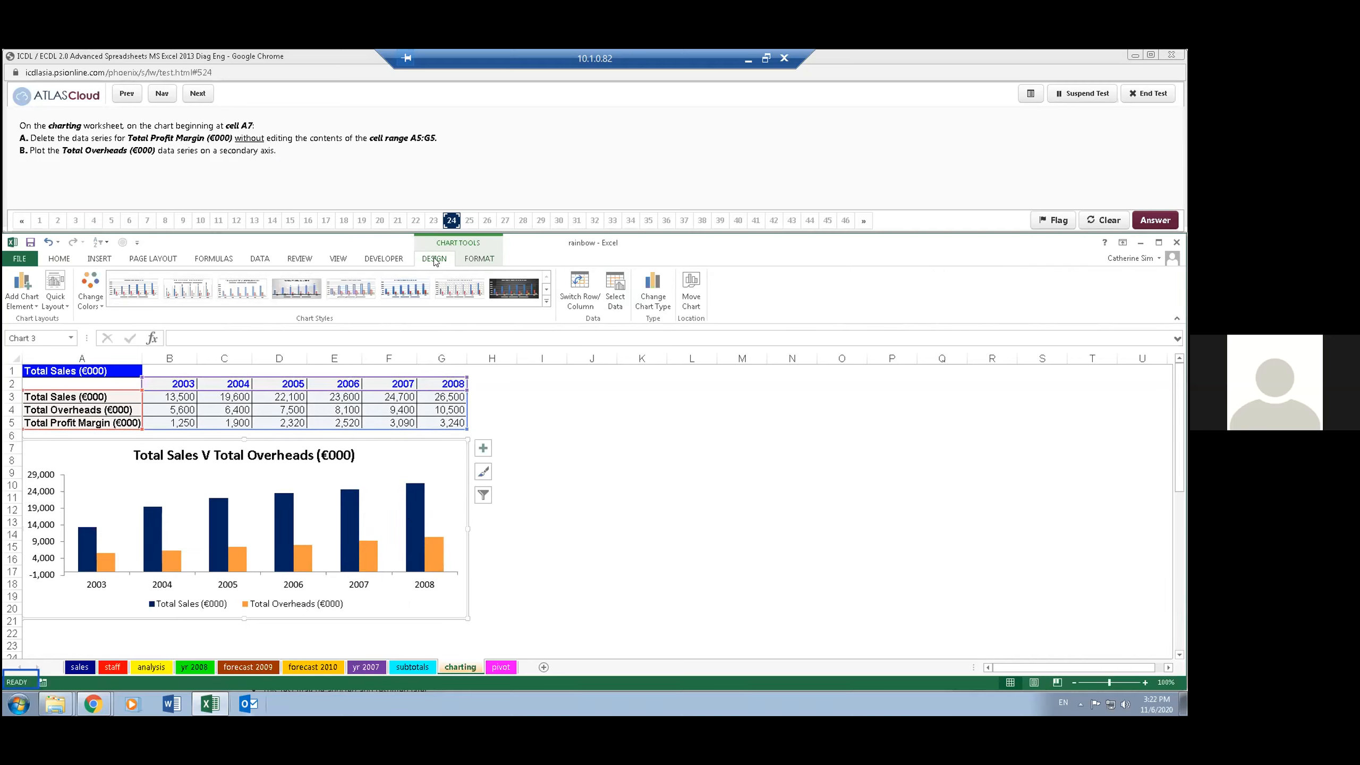
click(652, 301)
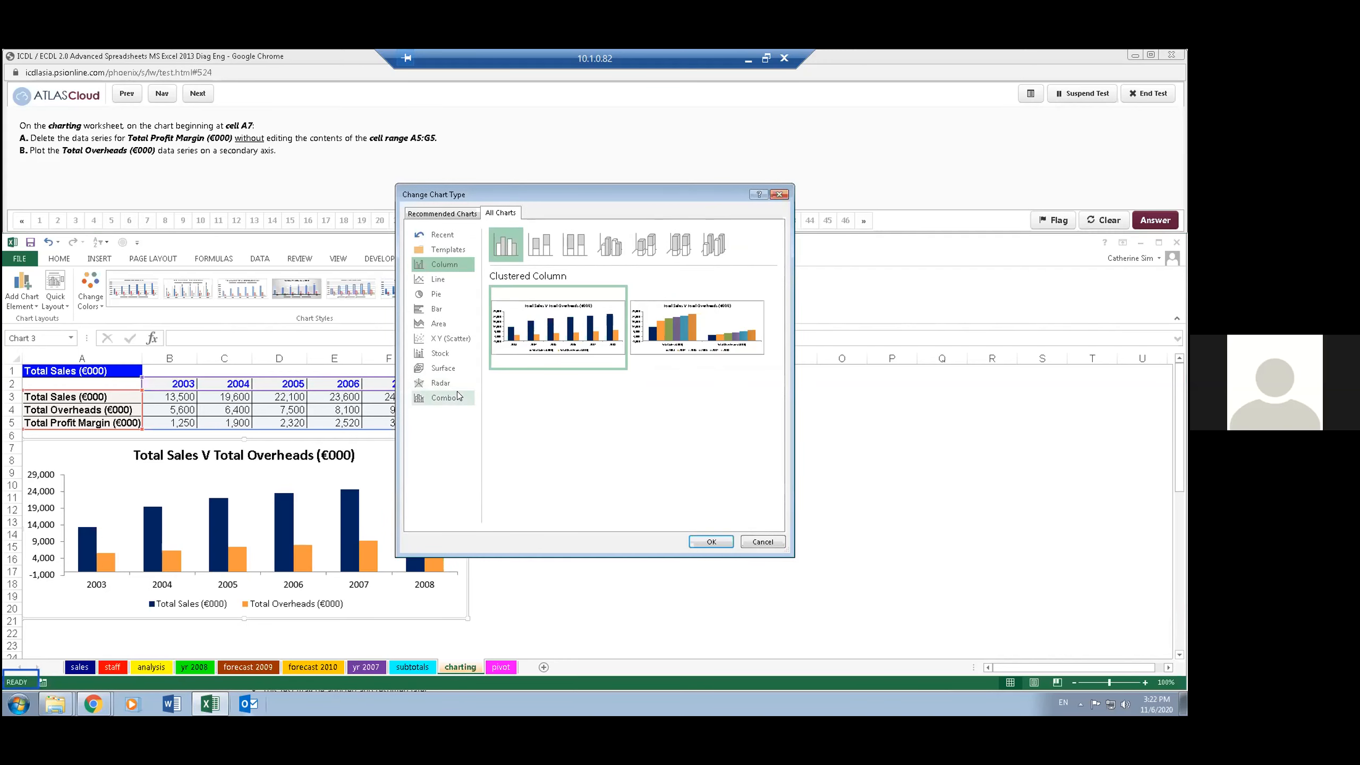
click(452, 399)
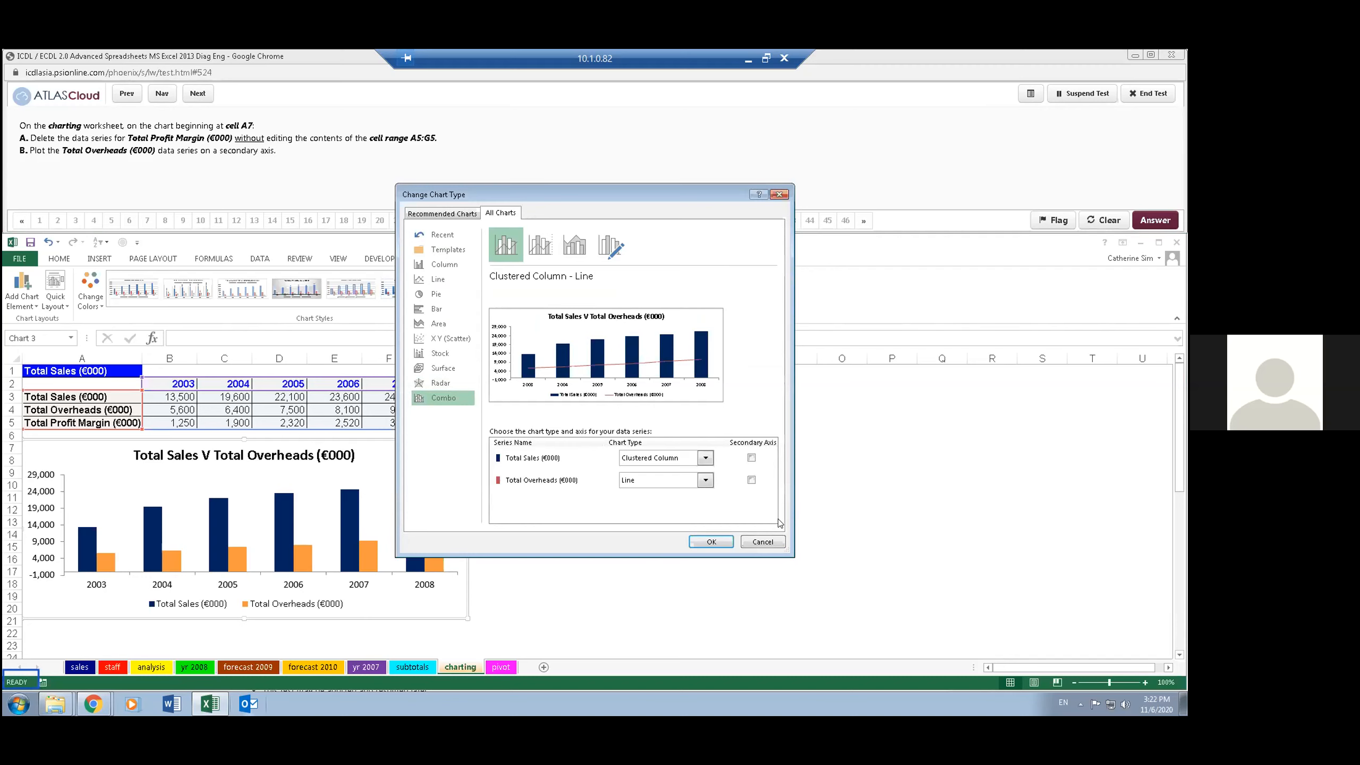
click(762, 540)
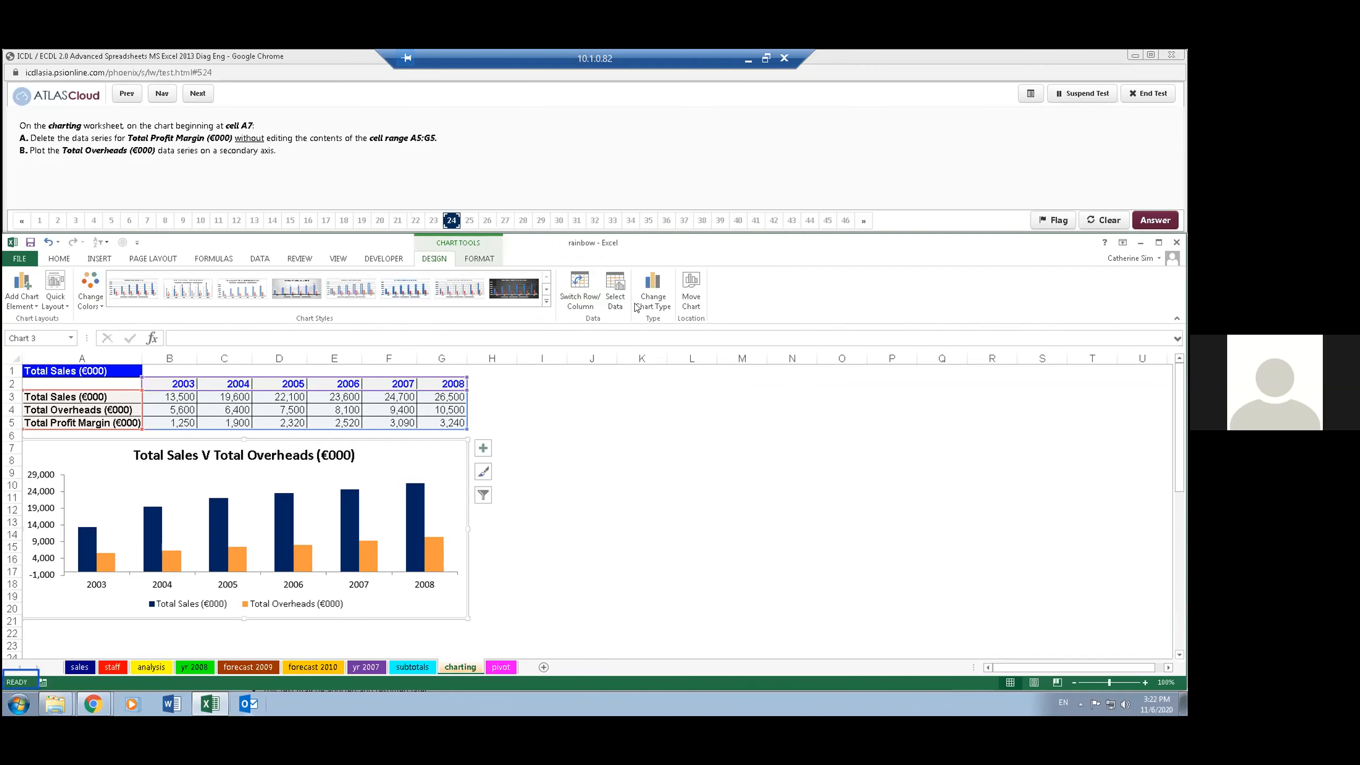
- Plot the chart's Total Overheads (€000) data series on the secondary axis, and advance the test to question 25
click(435, 560)
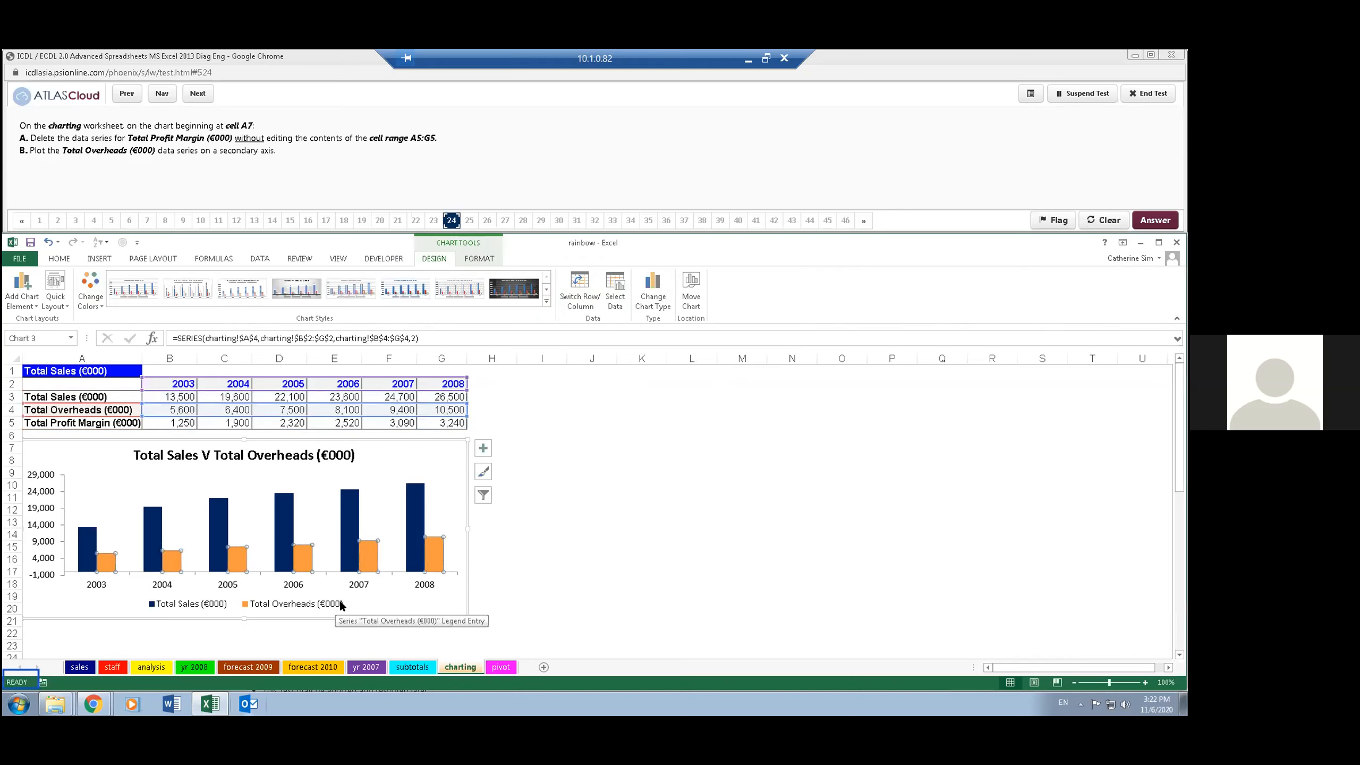
click(472, 256)
click(40, 290)
click(1042, 482)
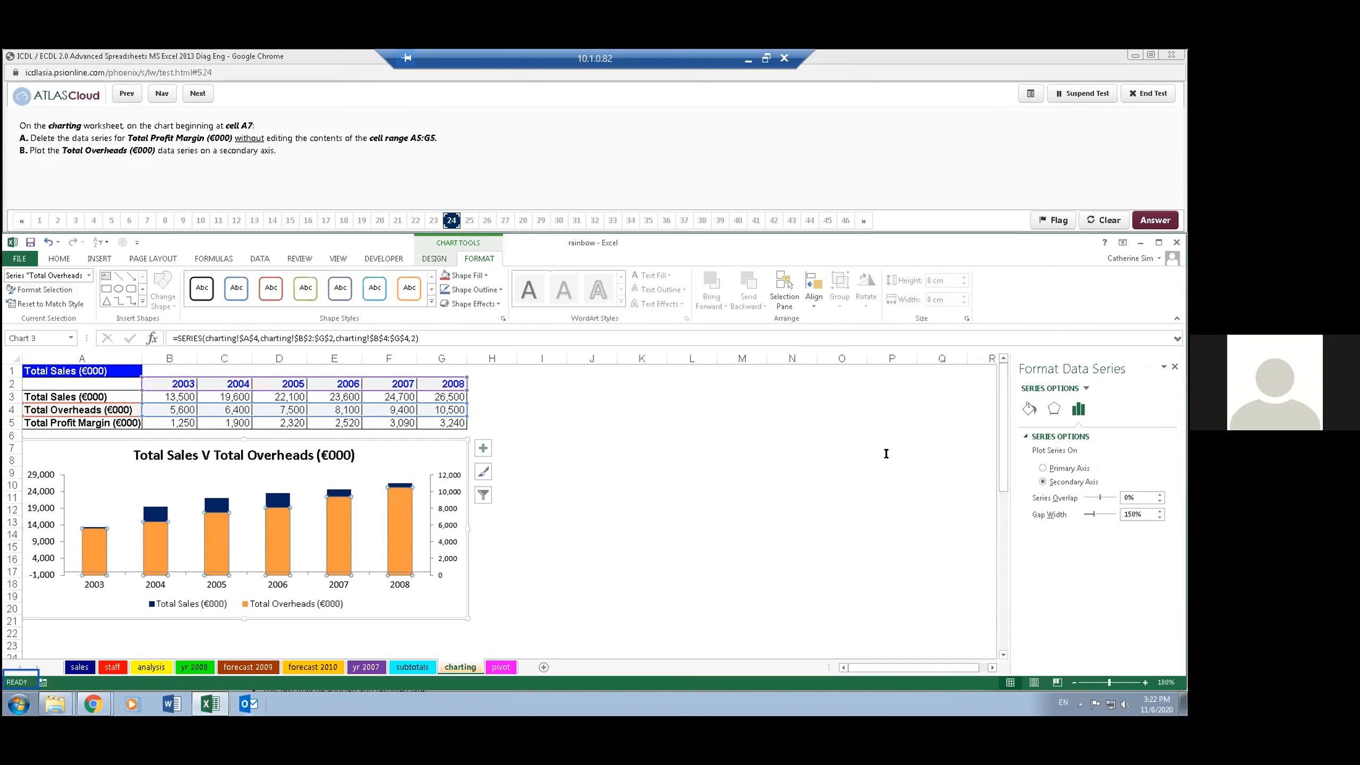
click(432, 168)
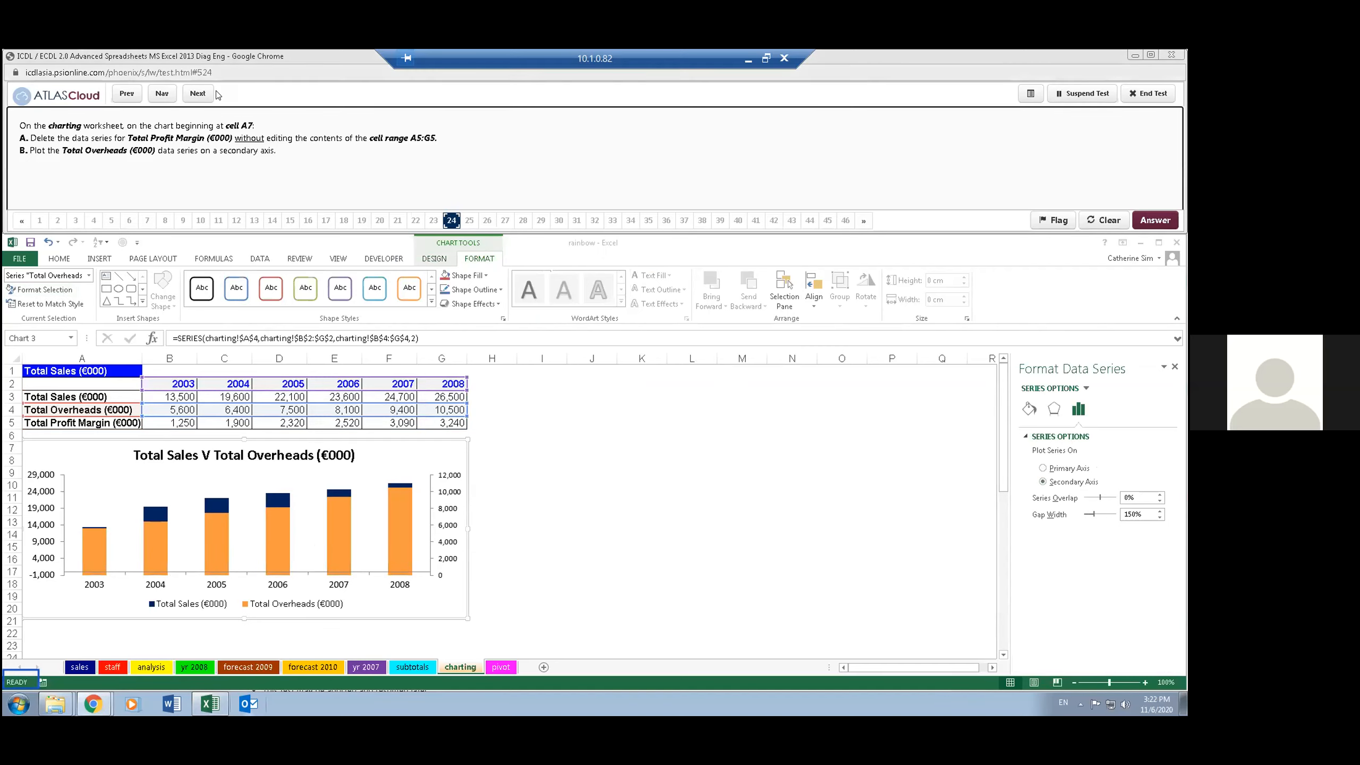
click(196, 92)
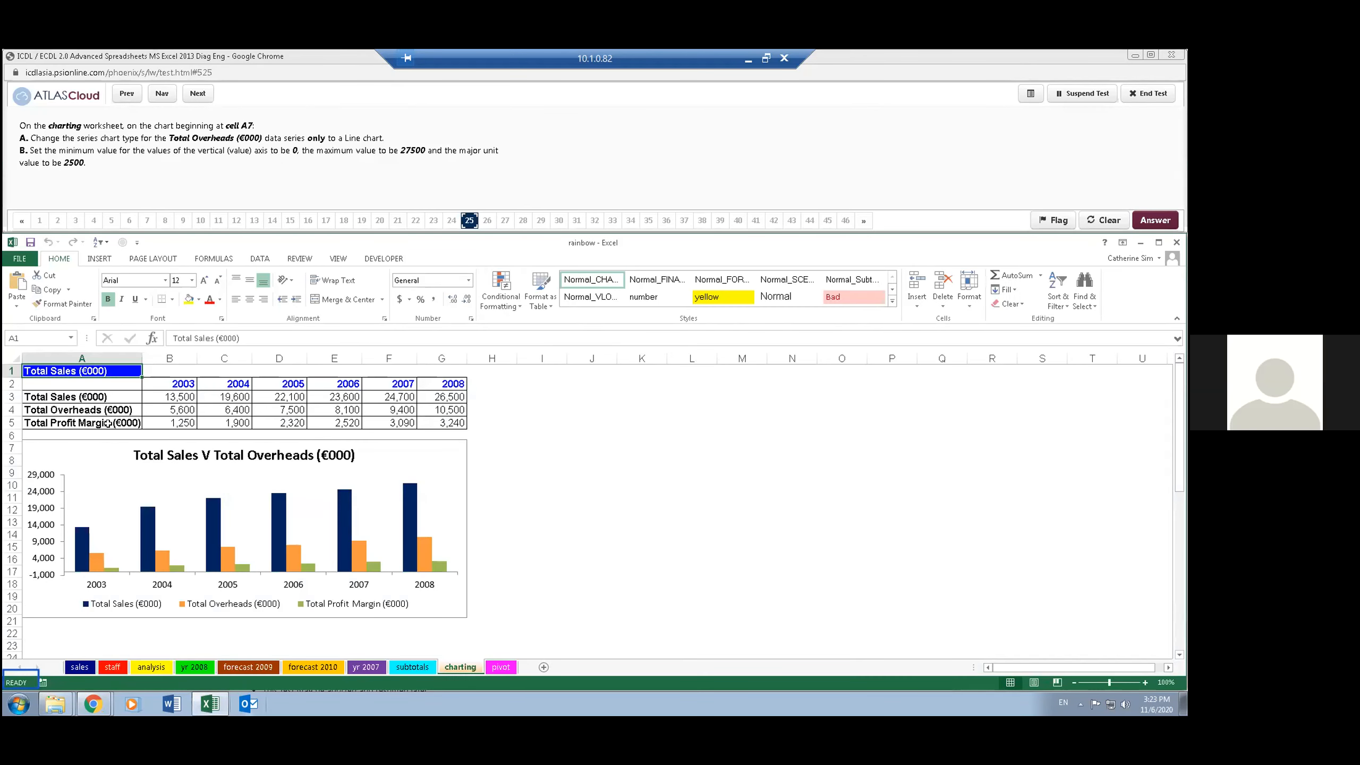
click(64, 444)
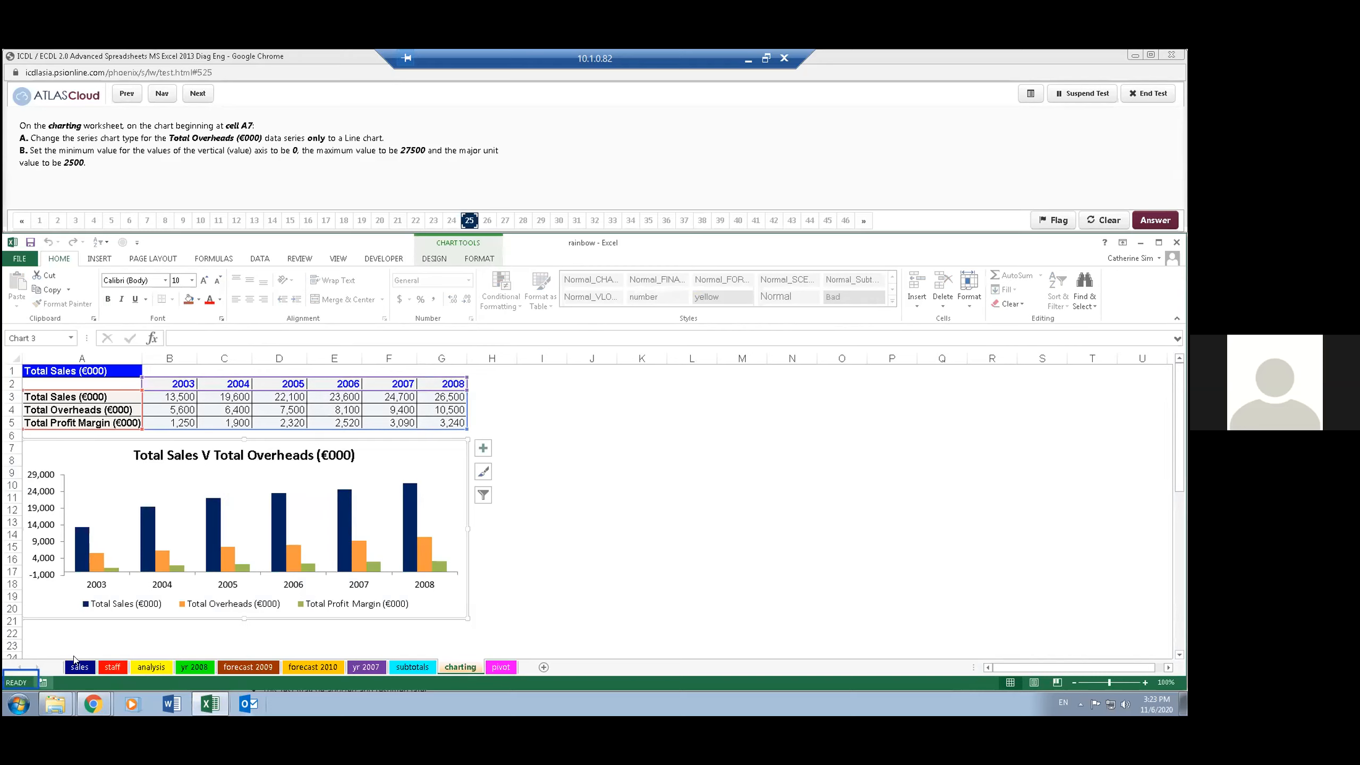
click(435, 259)
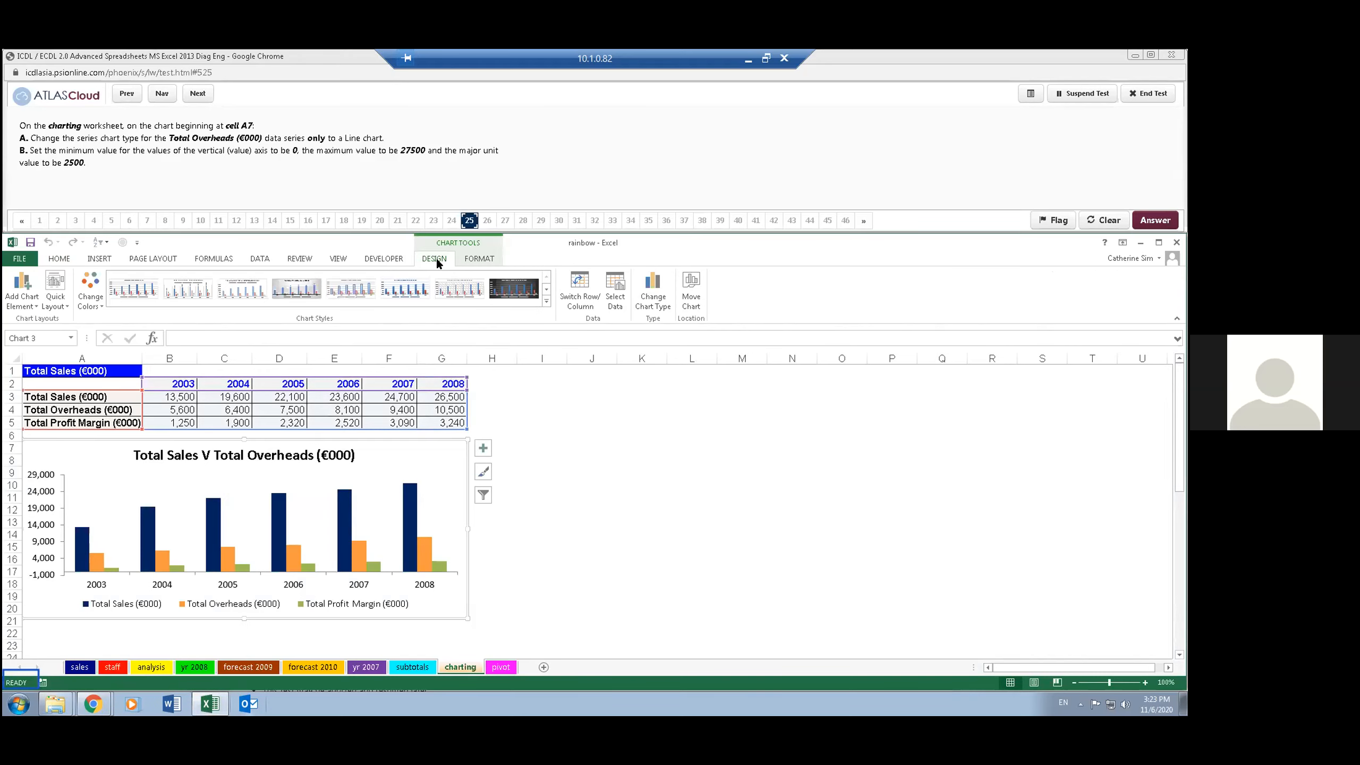
mouse_move(54, 702)
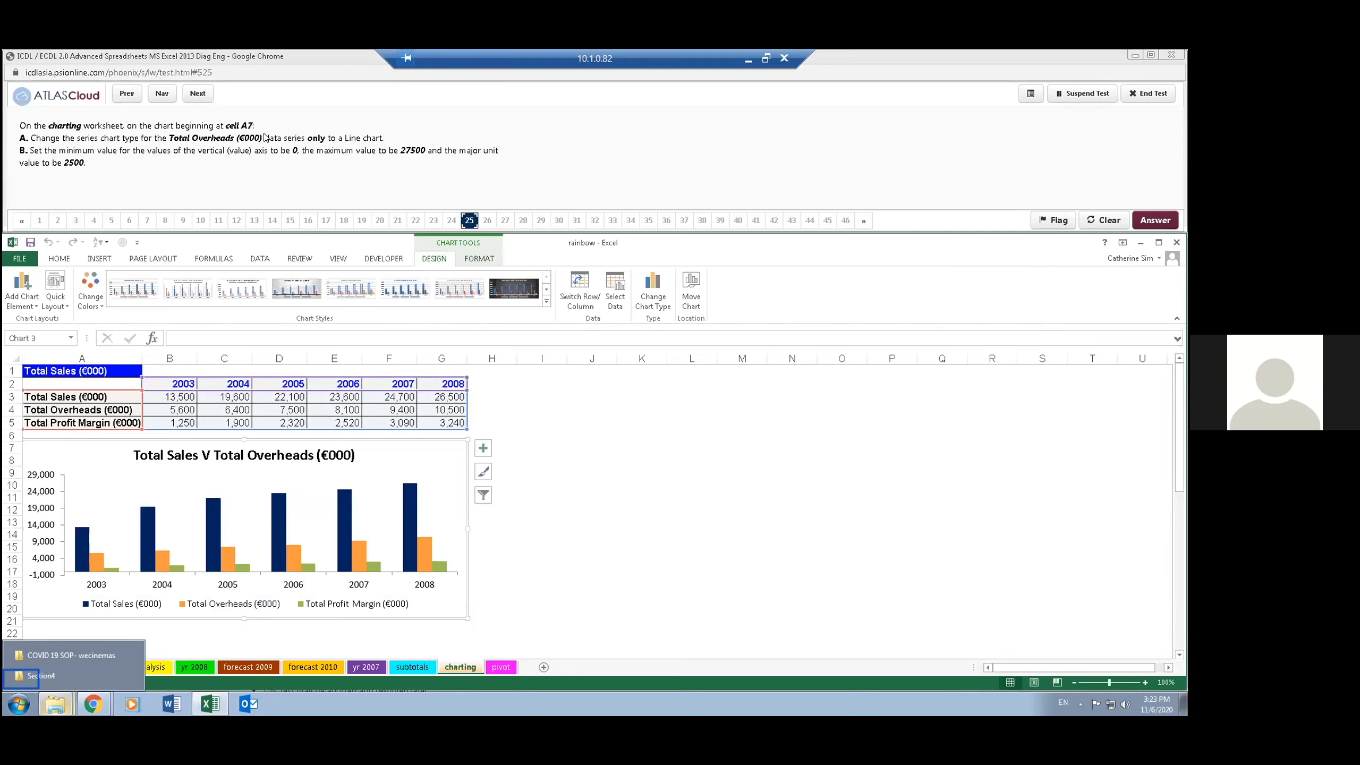
click(652, 292)
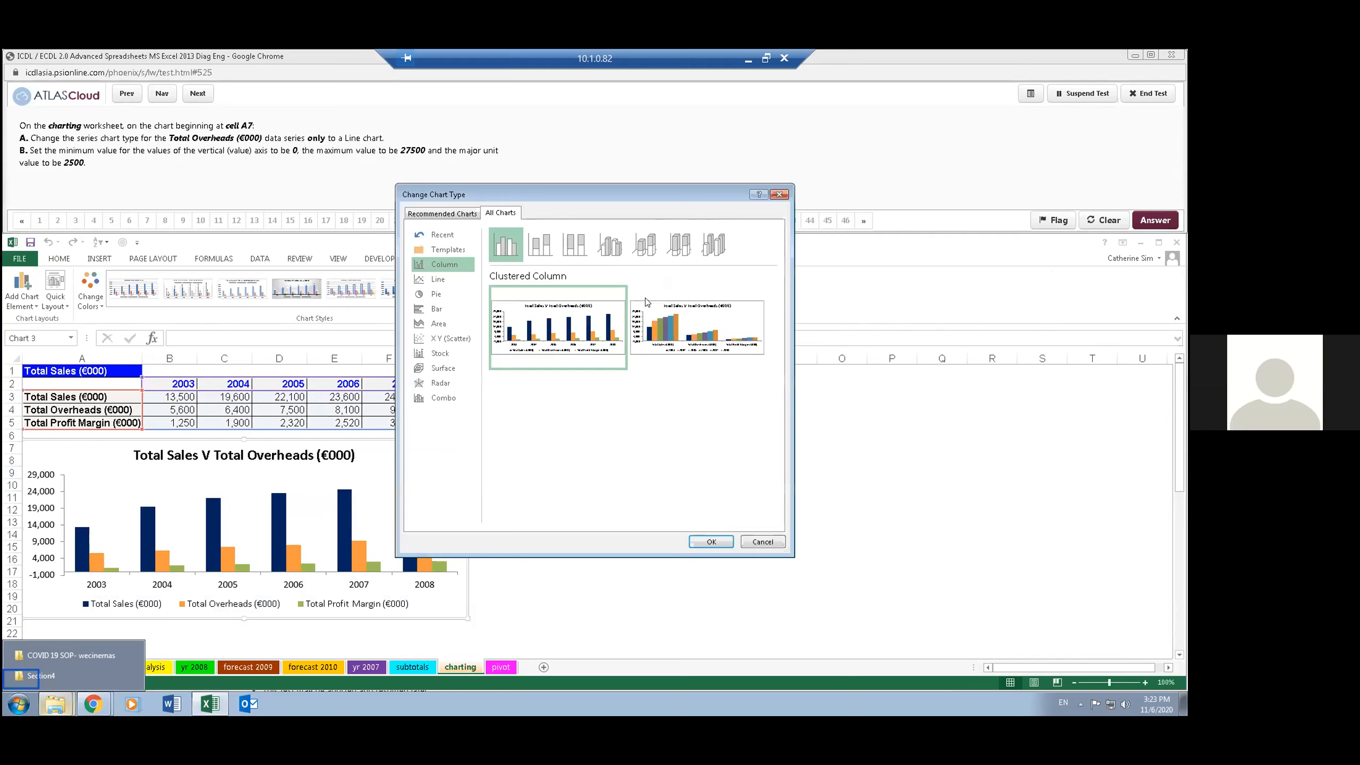
click(443, 279)
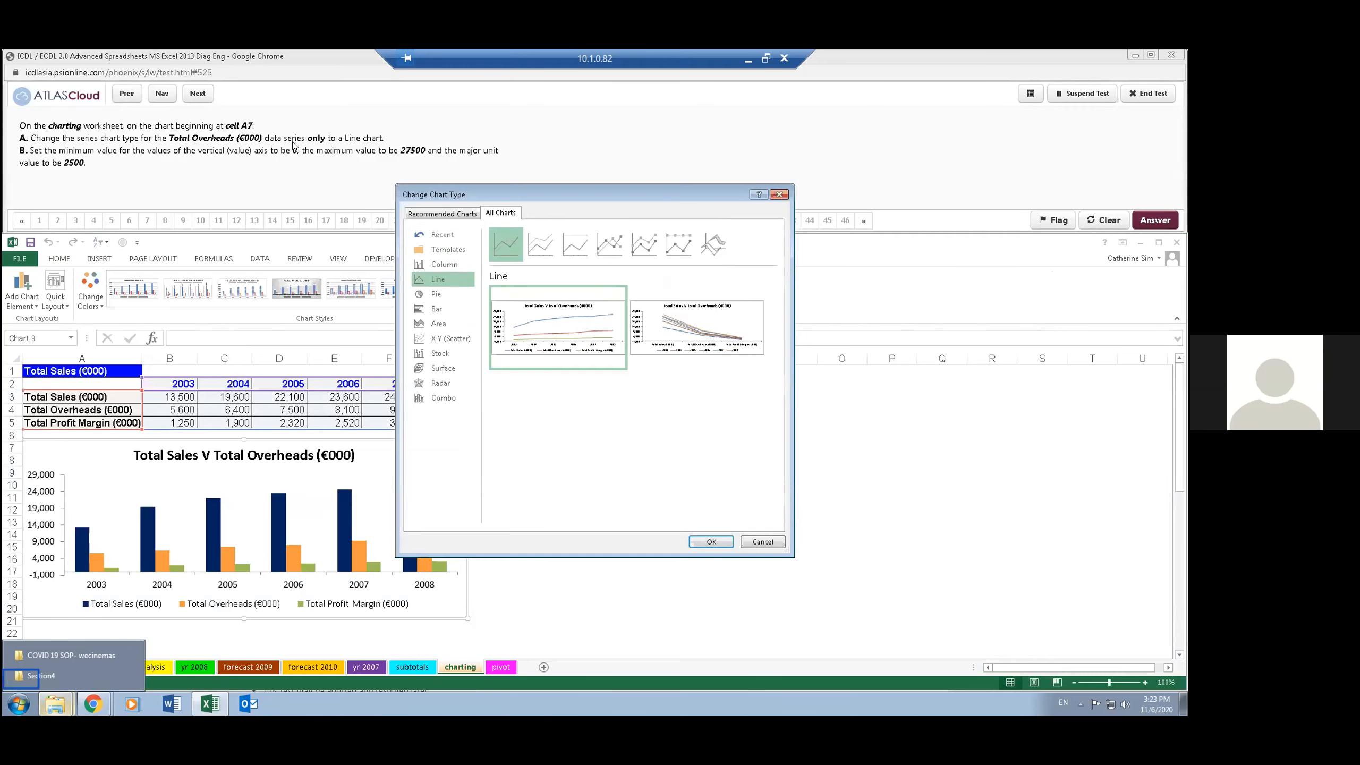
mouse_move(623, 339)
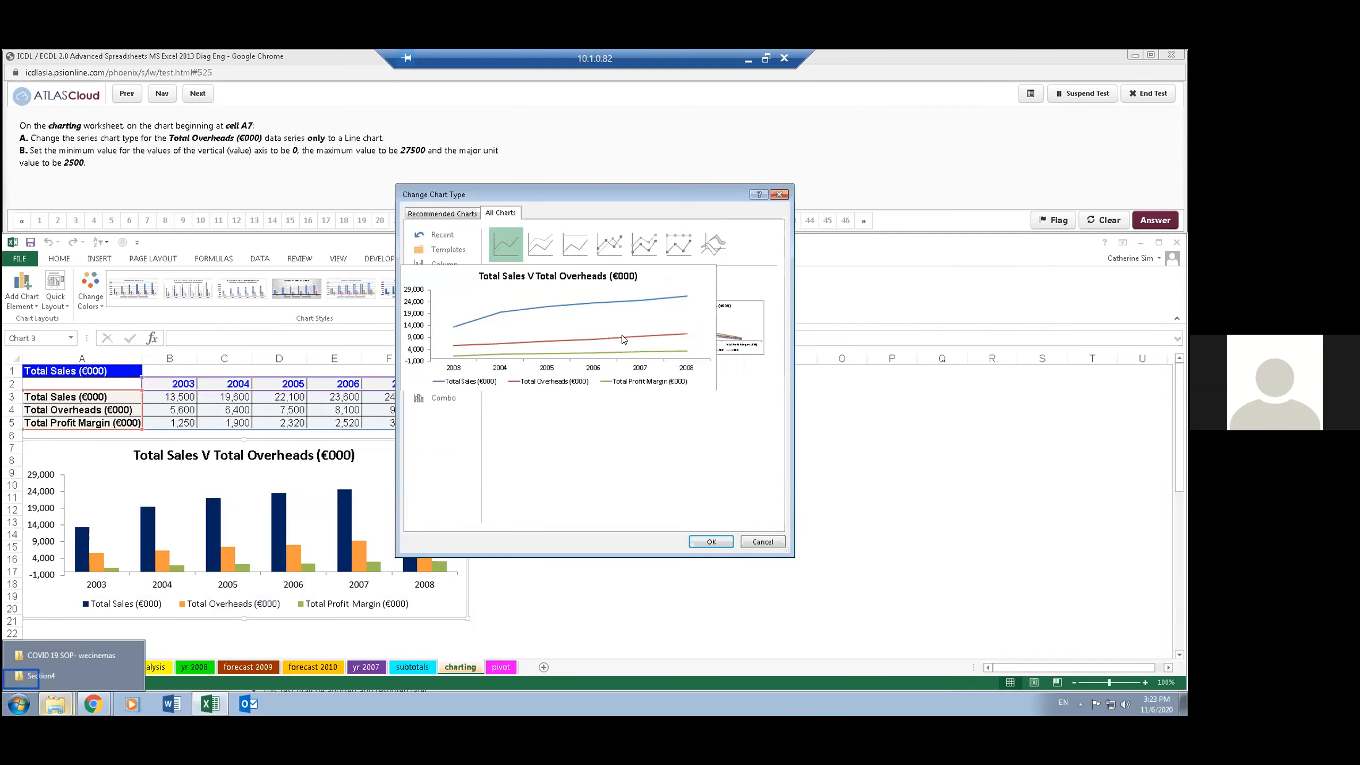
click(760, 541)
click(750, 546)
click(550, 533)
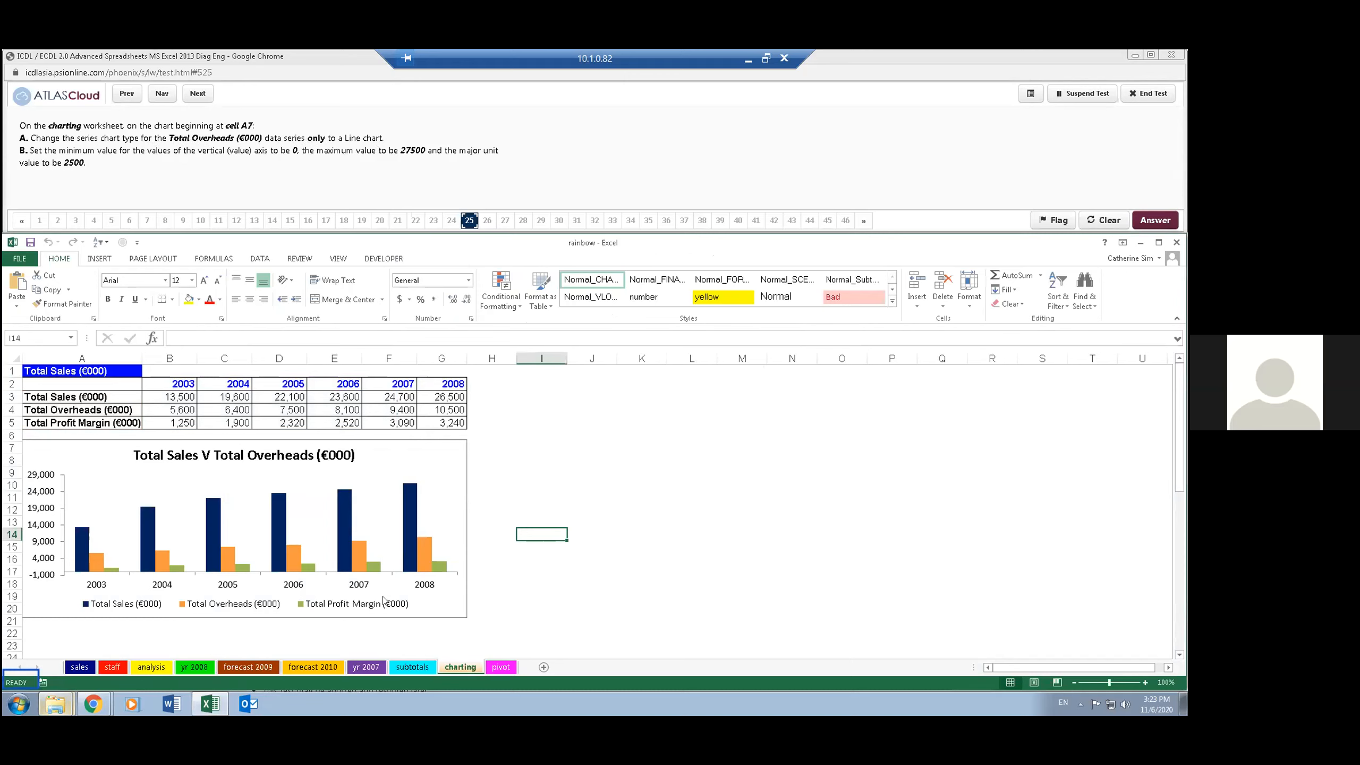
- Change the chart type of only the Total Overheads (€000) data series to Line
click(216, 603)
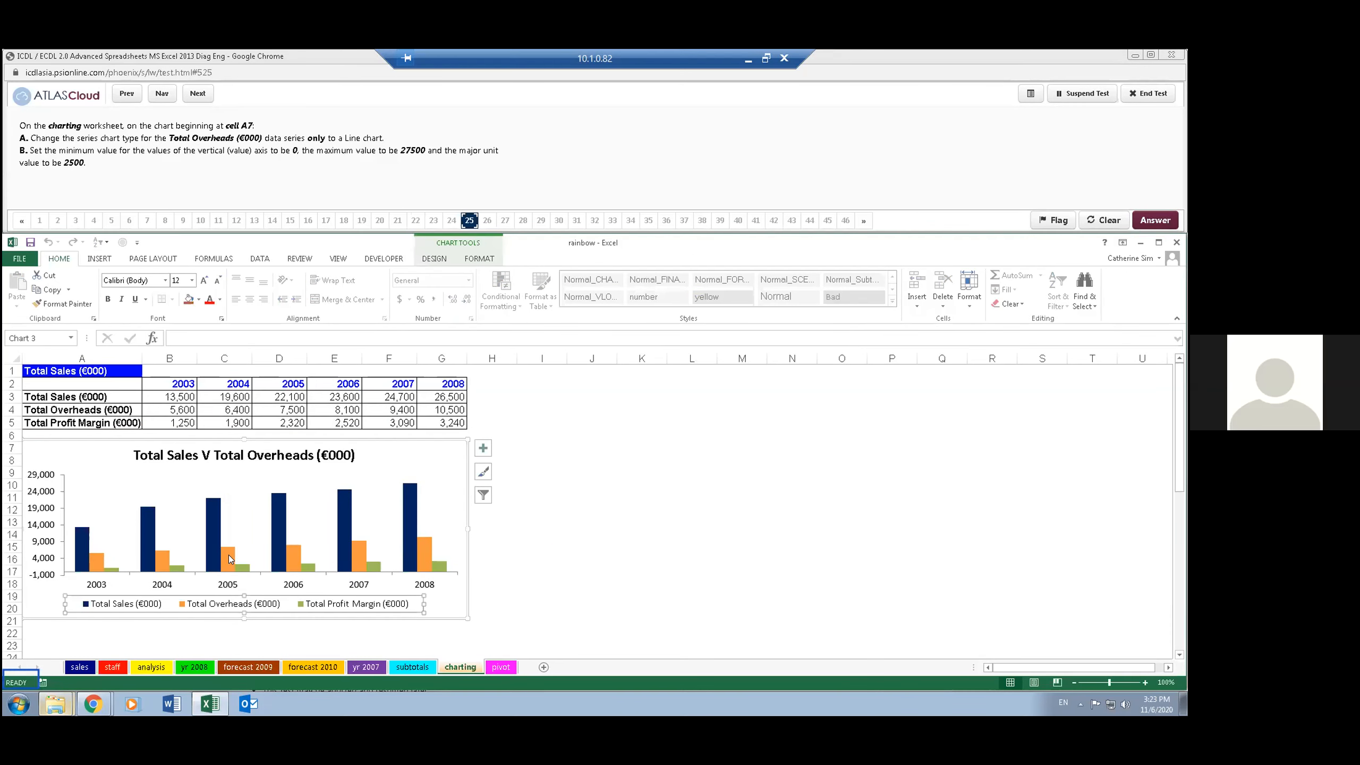
click(229, 557)
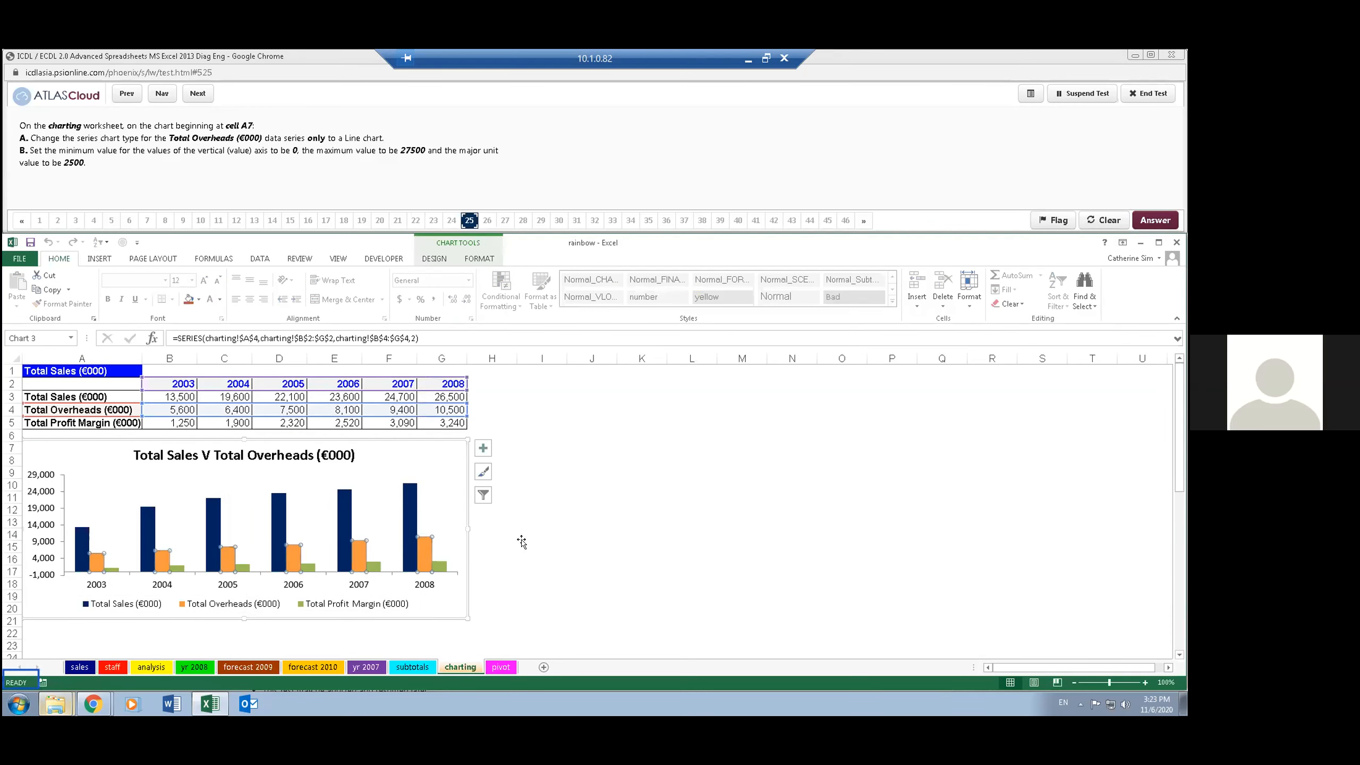
click(424, 259)
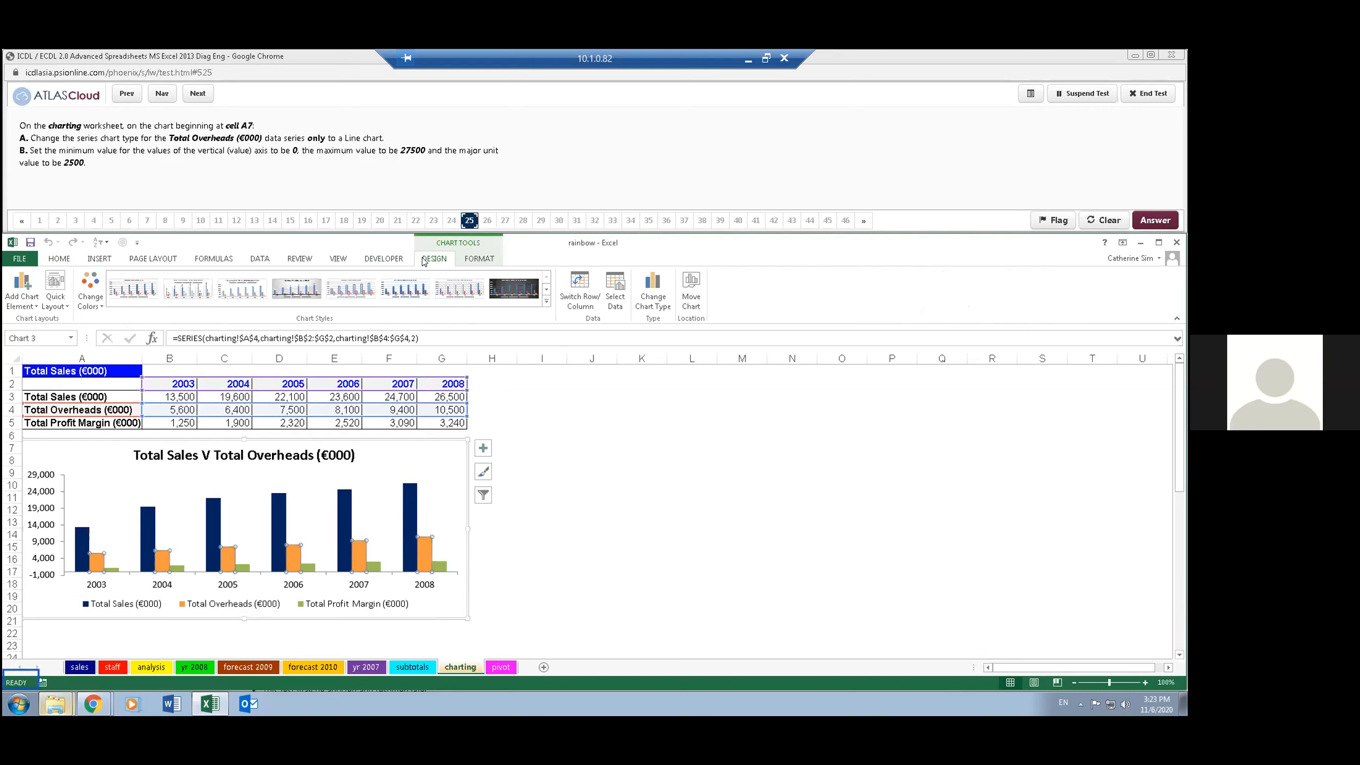
right_click(659, 303)
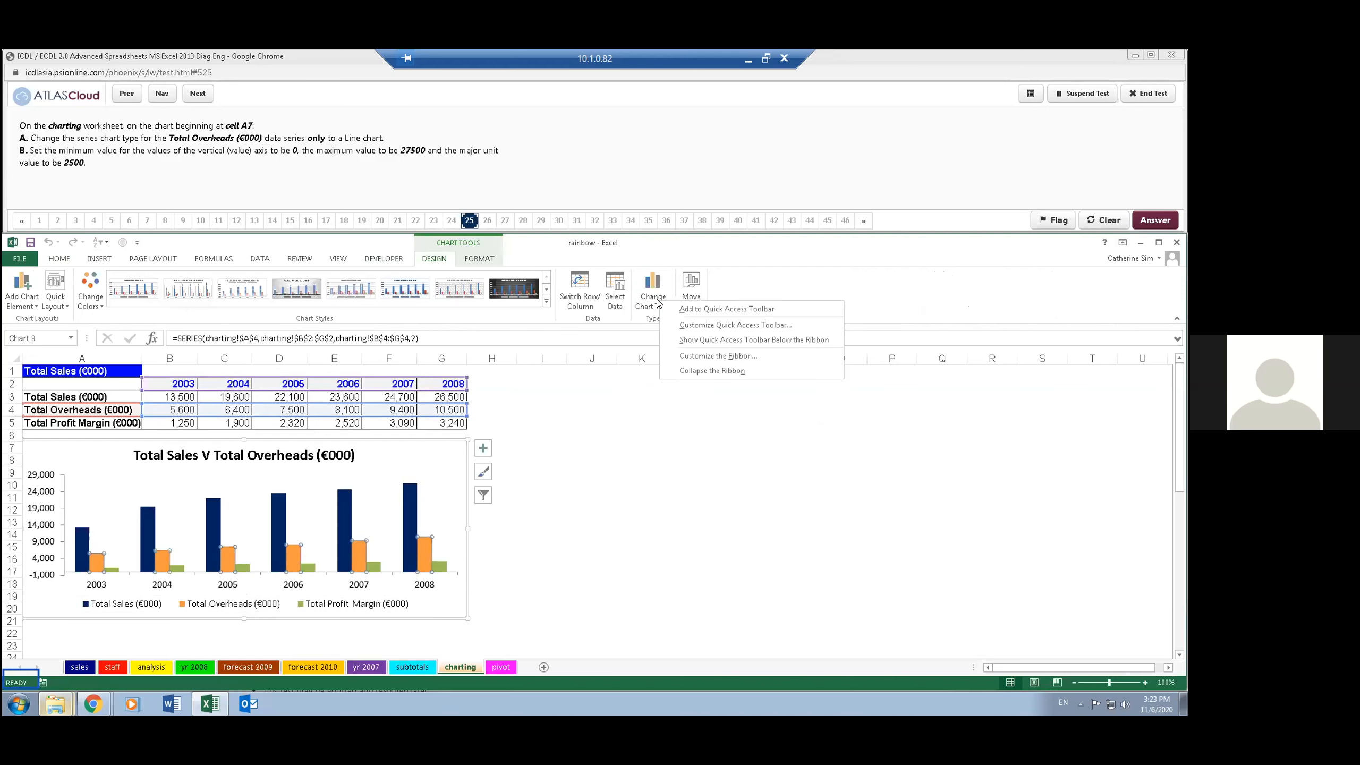
click(653, 290)
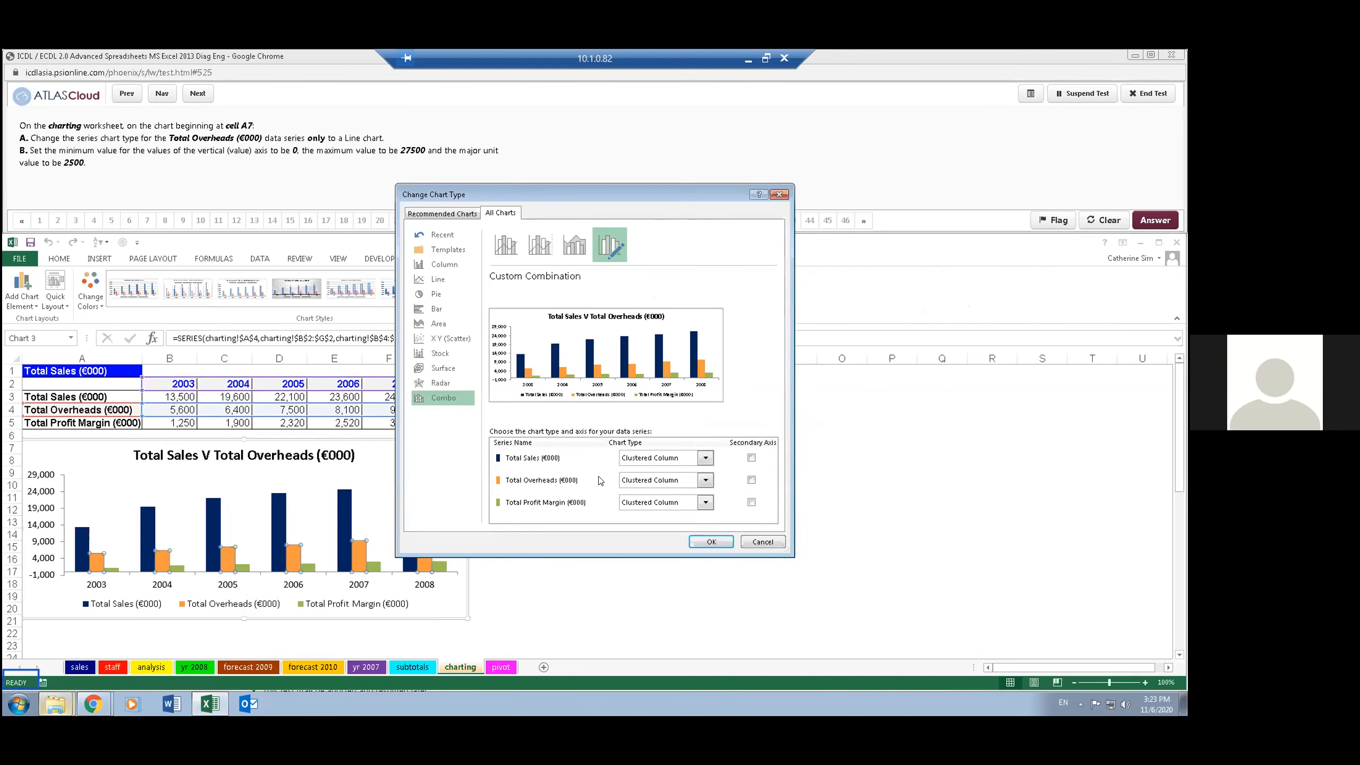
click(705, 481)
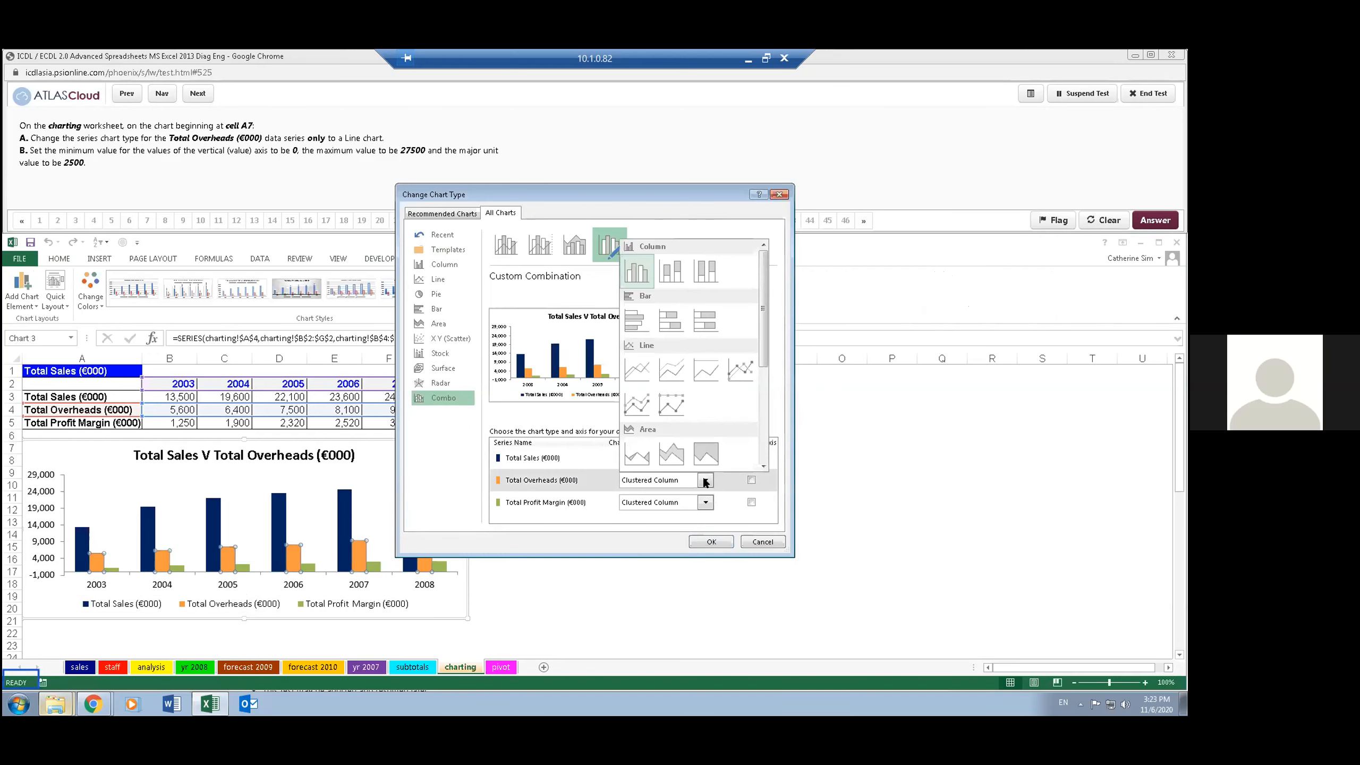
click(636, 366)
click(710, 541)
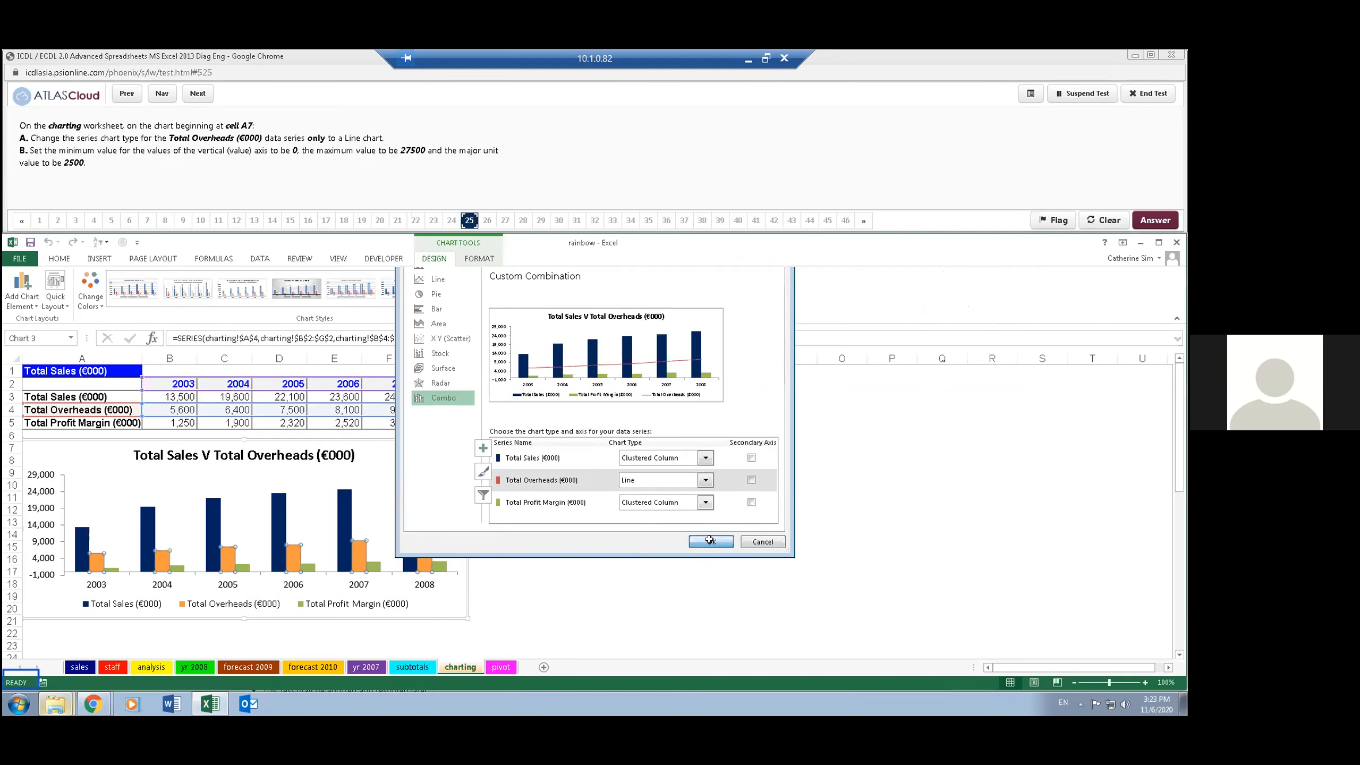
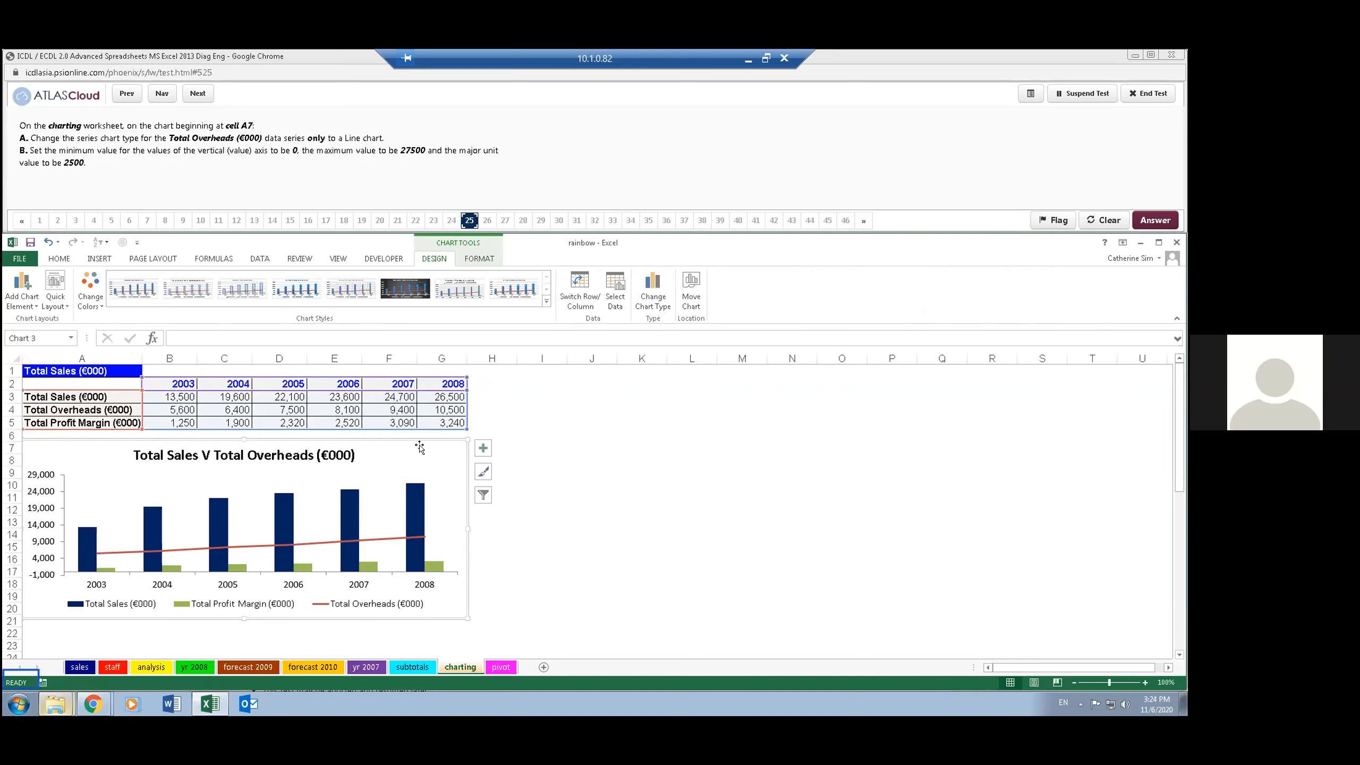
- Set the chart's vertical value axis bounds to a minimum of 0 and a maximum of 27500
double_click(46, 525)
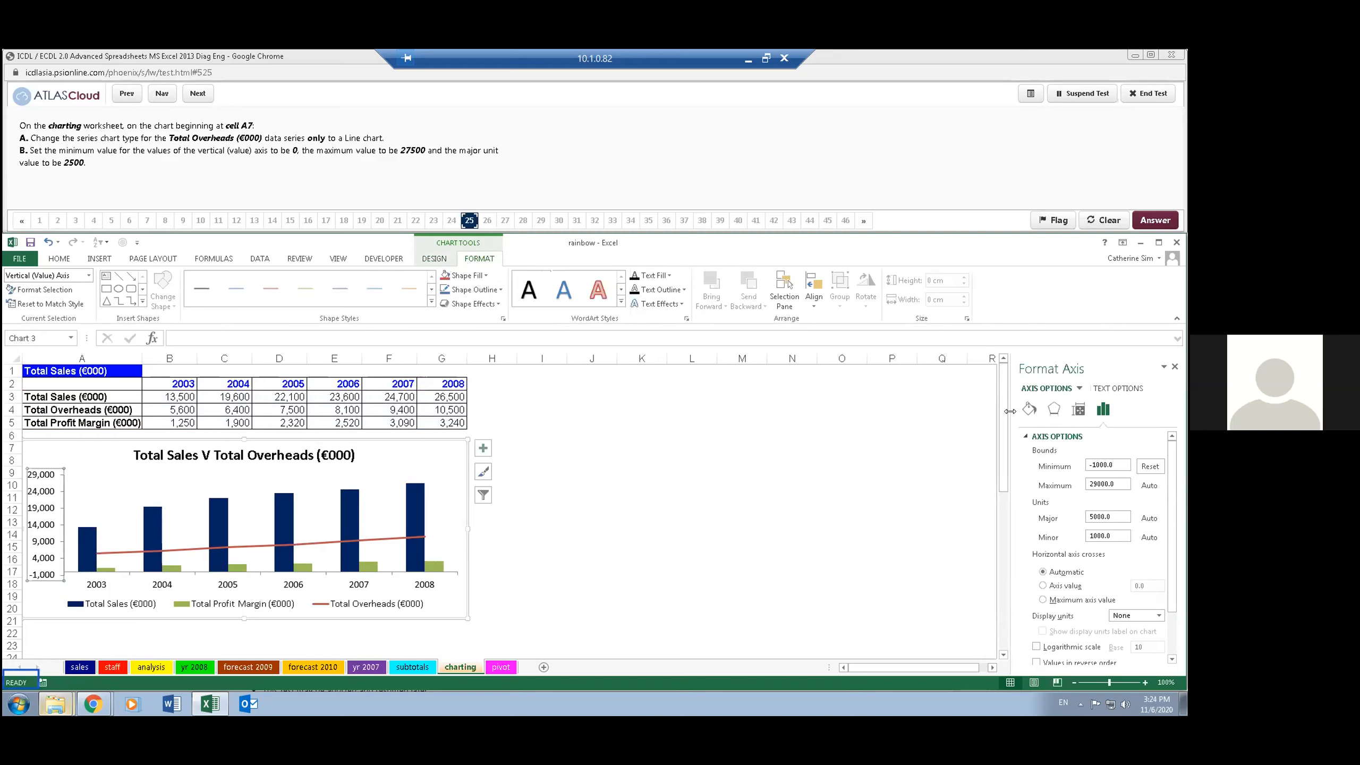
double_click(1107, 464)
text(0)
key(Return)
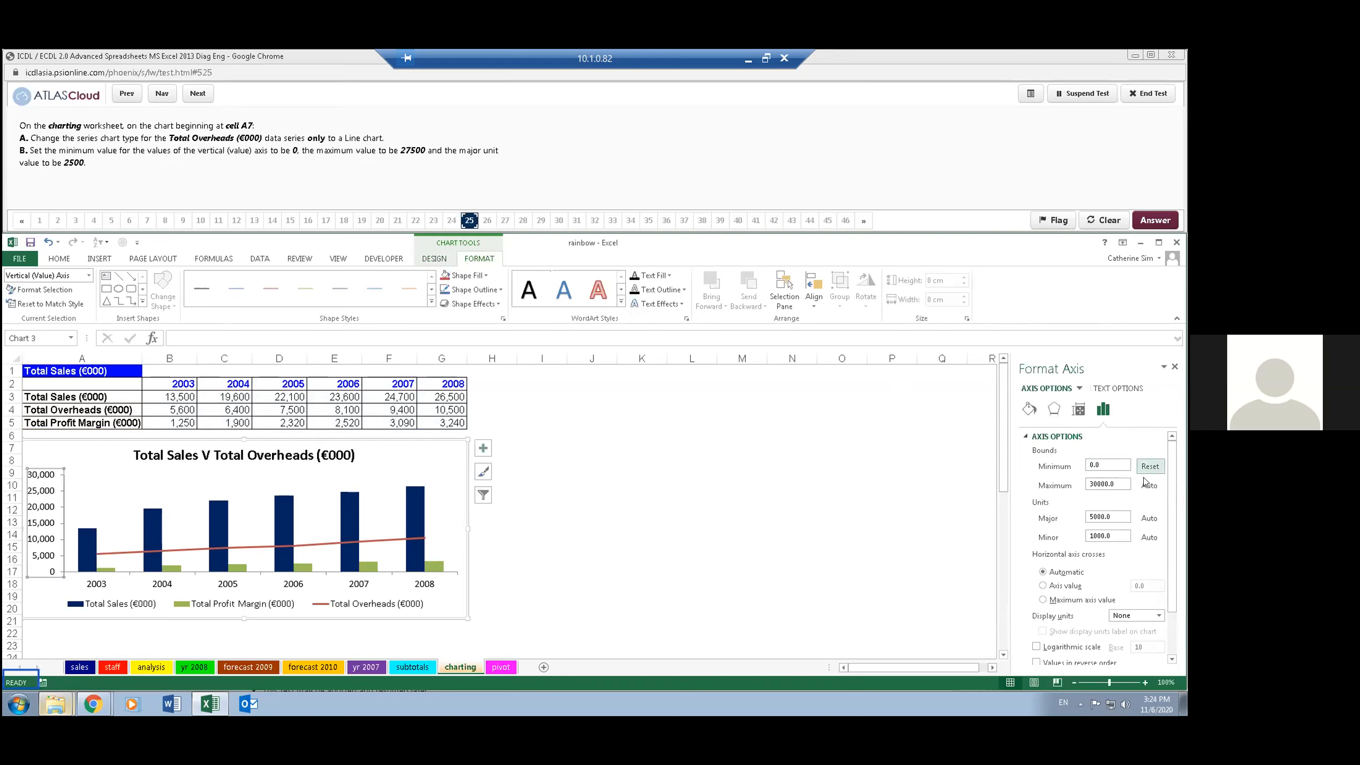
click(1126, 481)
drag(1110, 482, 1085, 484)
text(27500)
key(Tab)
key(Tab)
text(2)
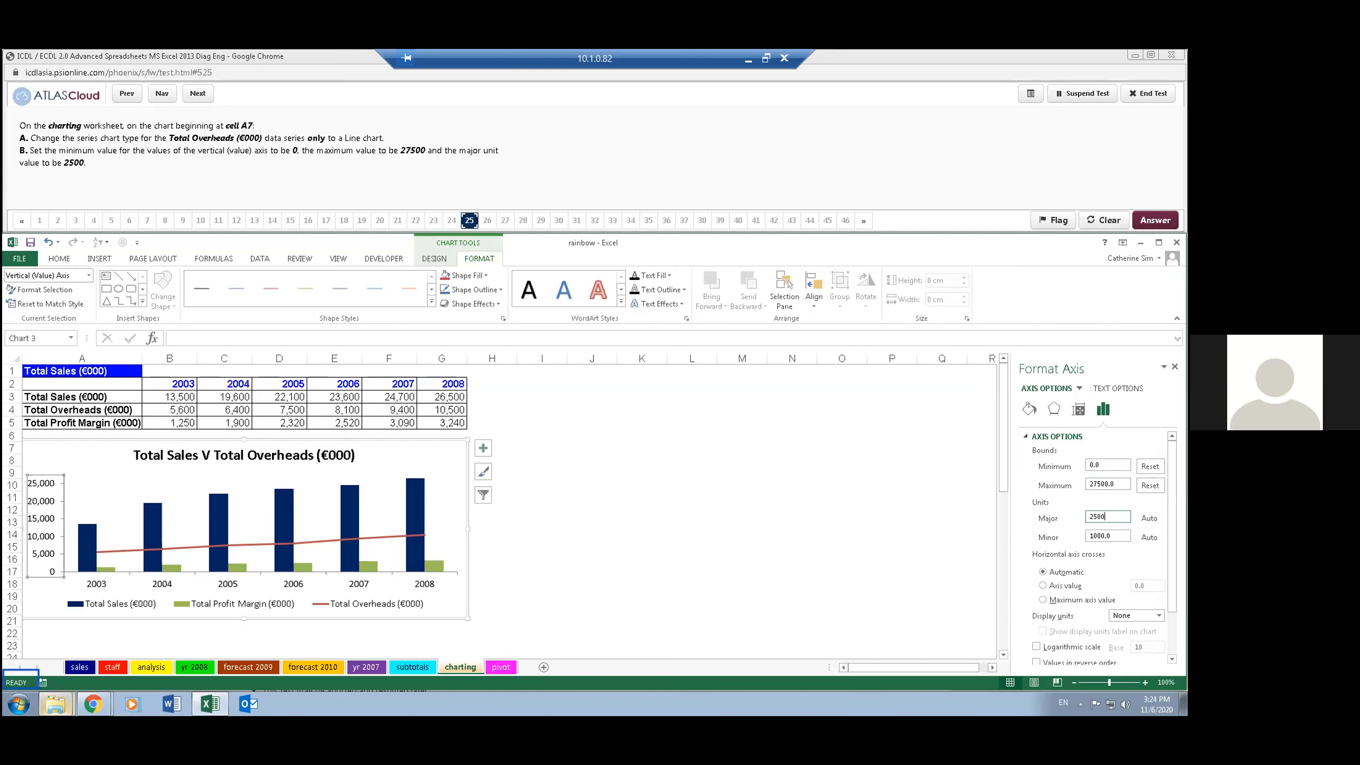
- Set the vertical value axis major unit to 2500, and advance the test to question 26
key(Tab)
click(693, 507)
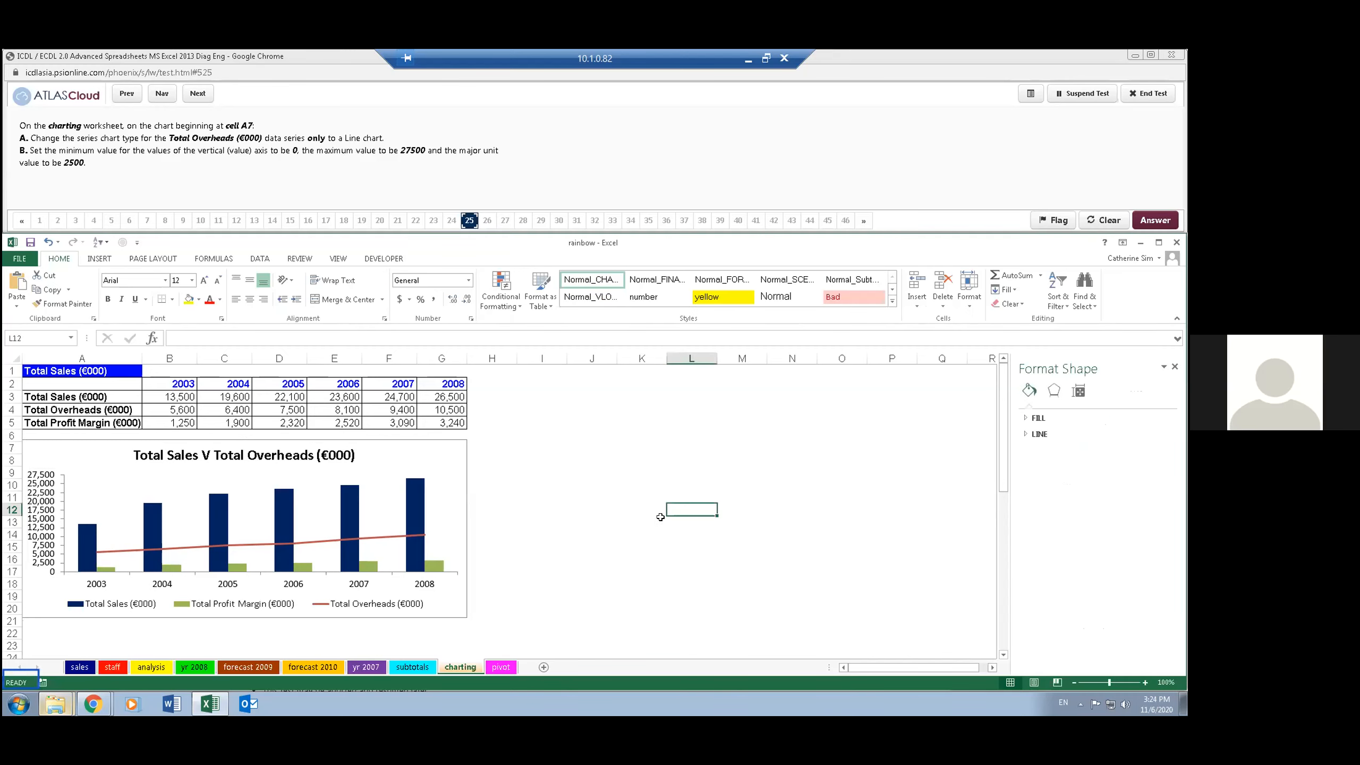
click(656, 155)
click(197, 94)
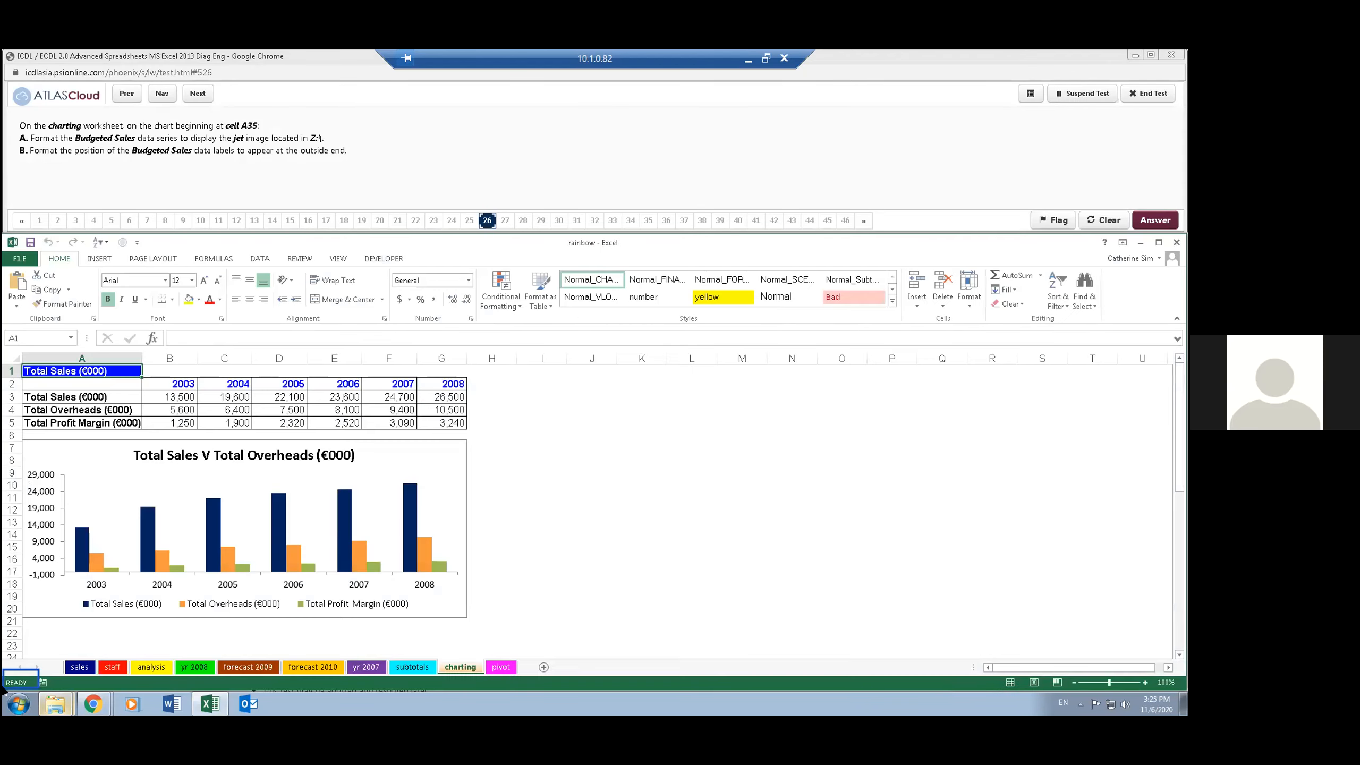
- Go to the chart beginning at cell A35 and select its Budgeted Sales data series
click(24, 334)
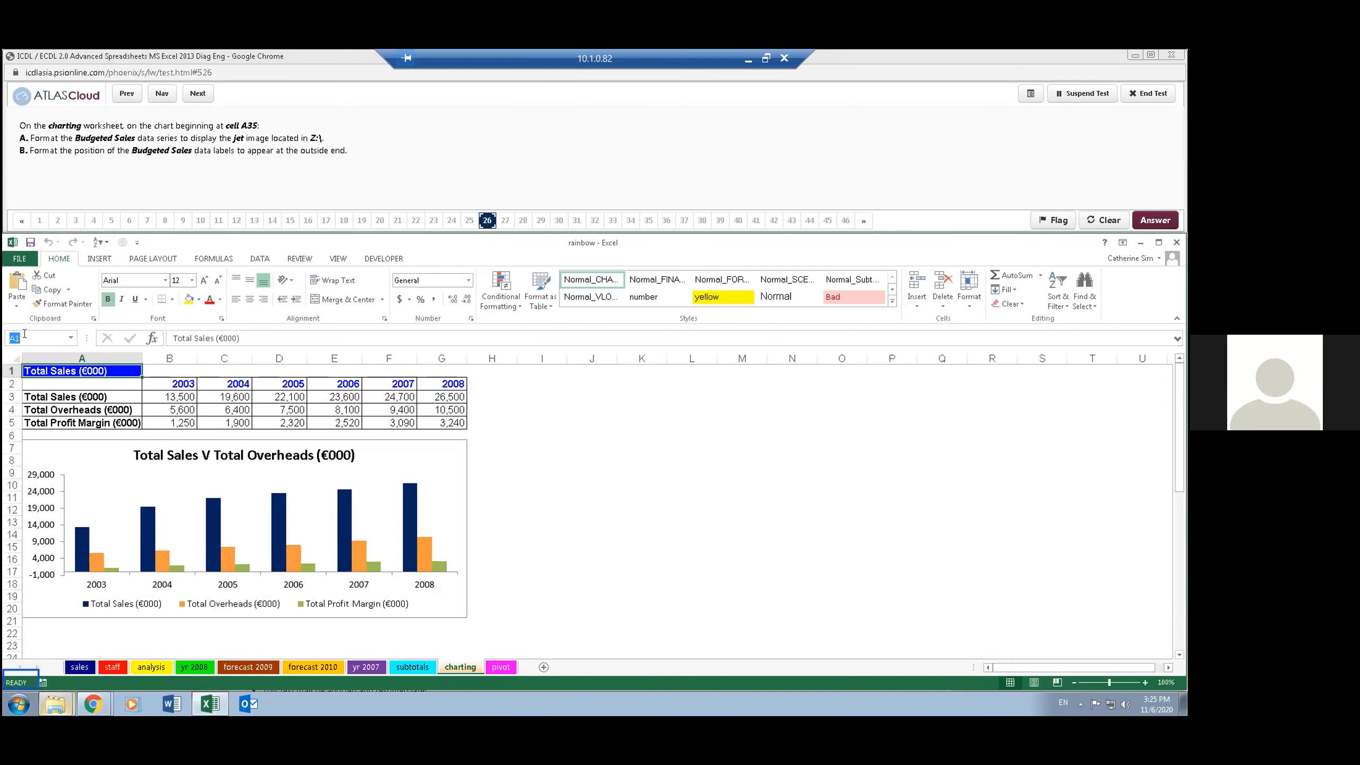
text(a35)
key(Return)
text(\)
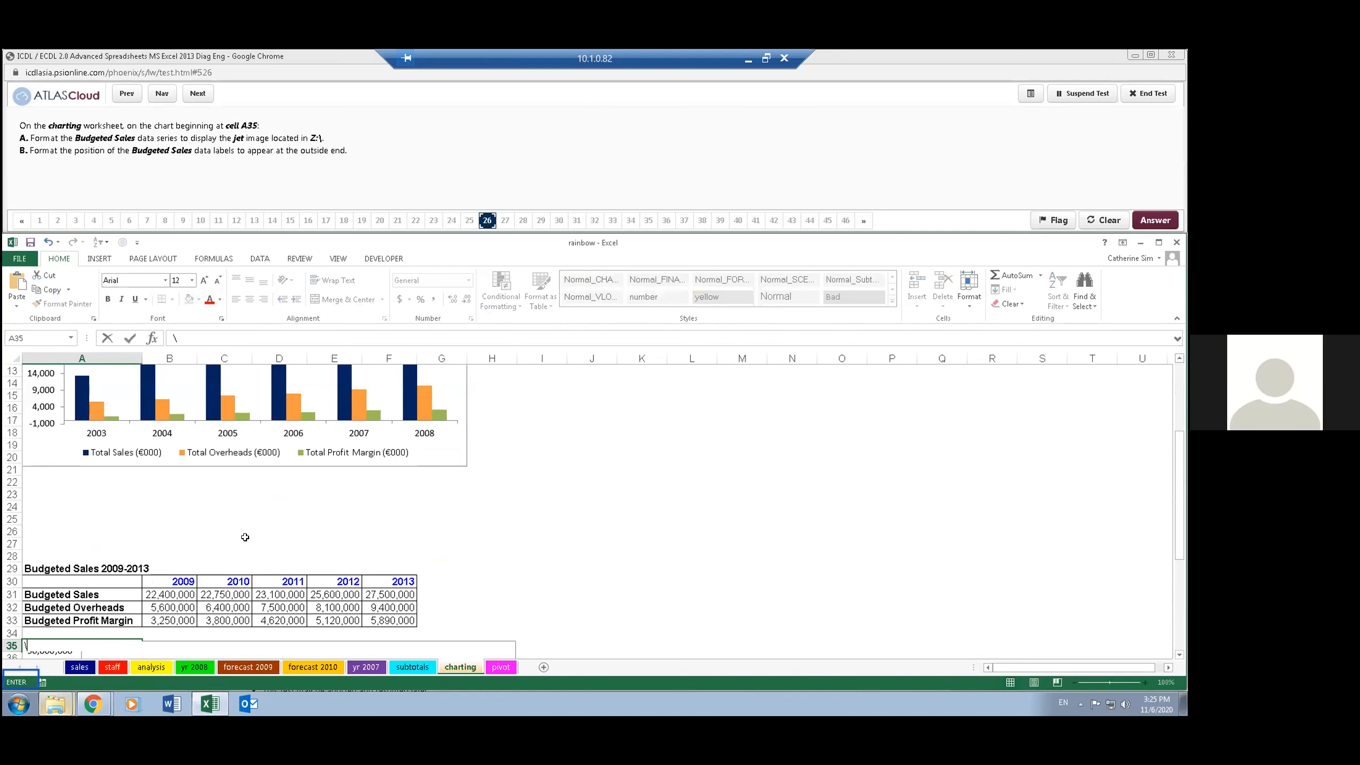
scroll(246, 541, down, 3)
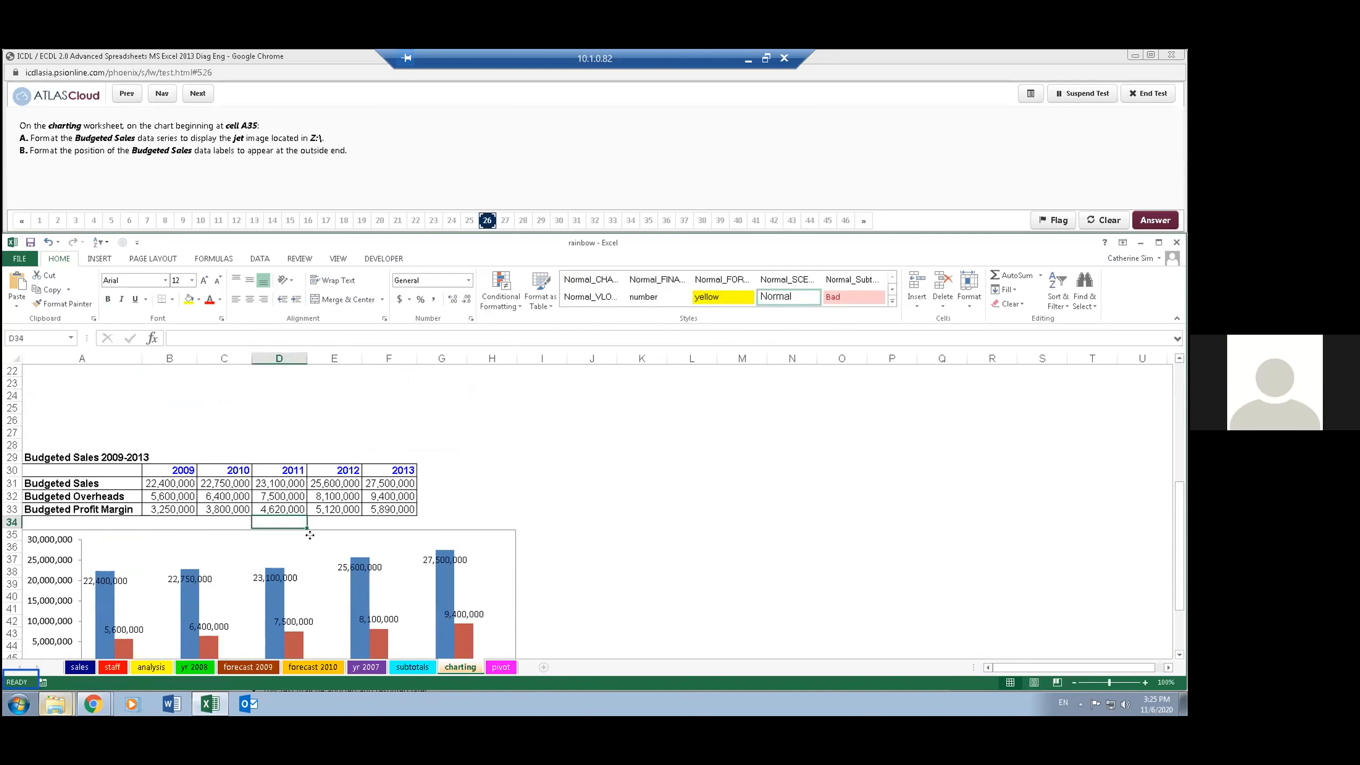
click(309, 535)
scroll(481, 449, down, 2)
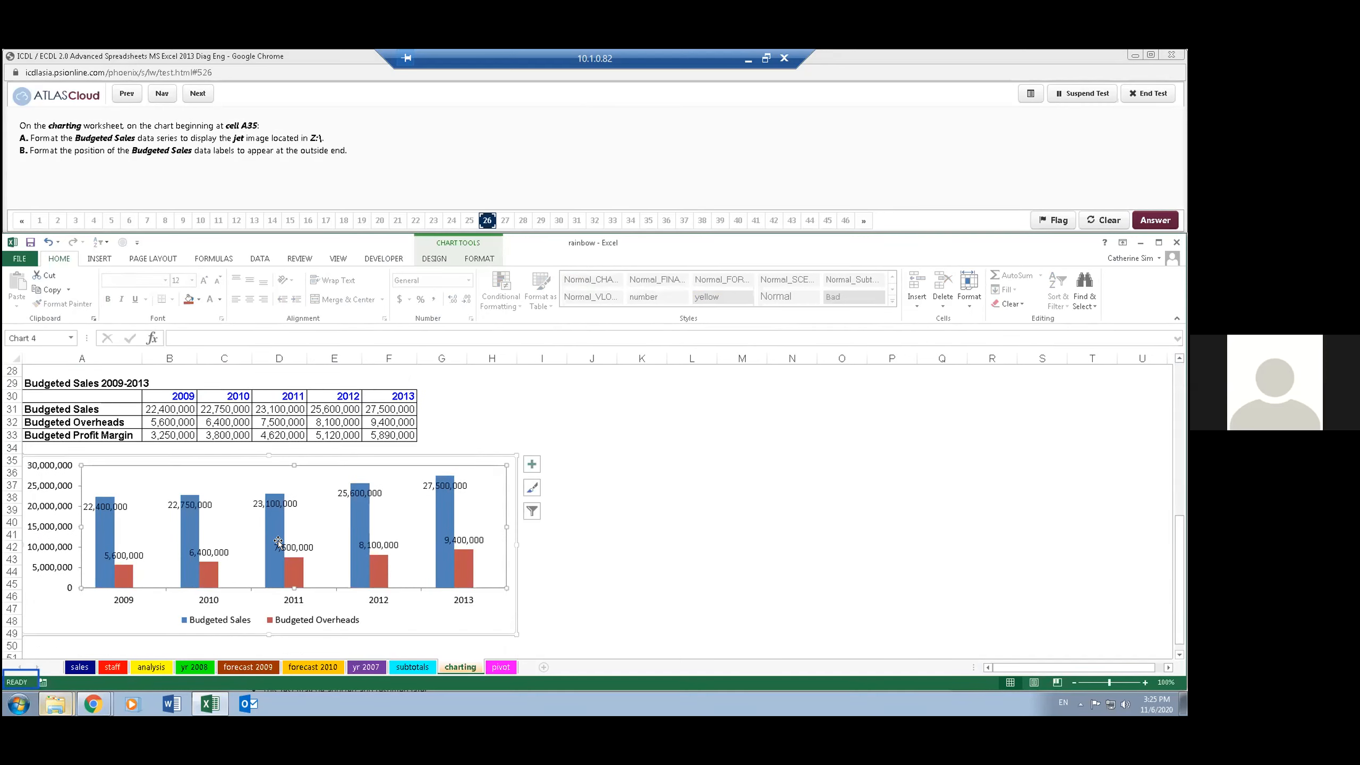
click(187, 523)
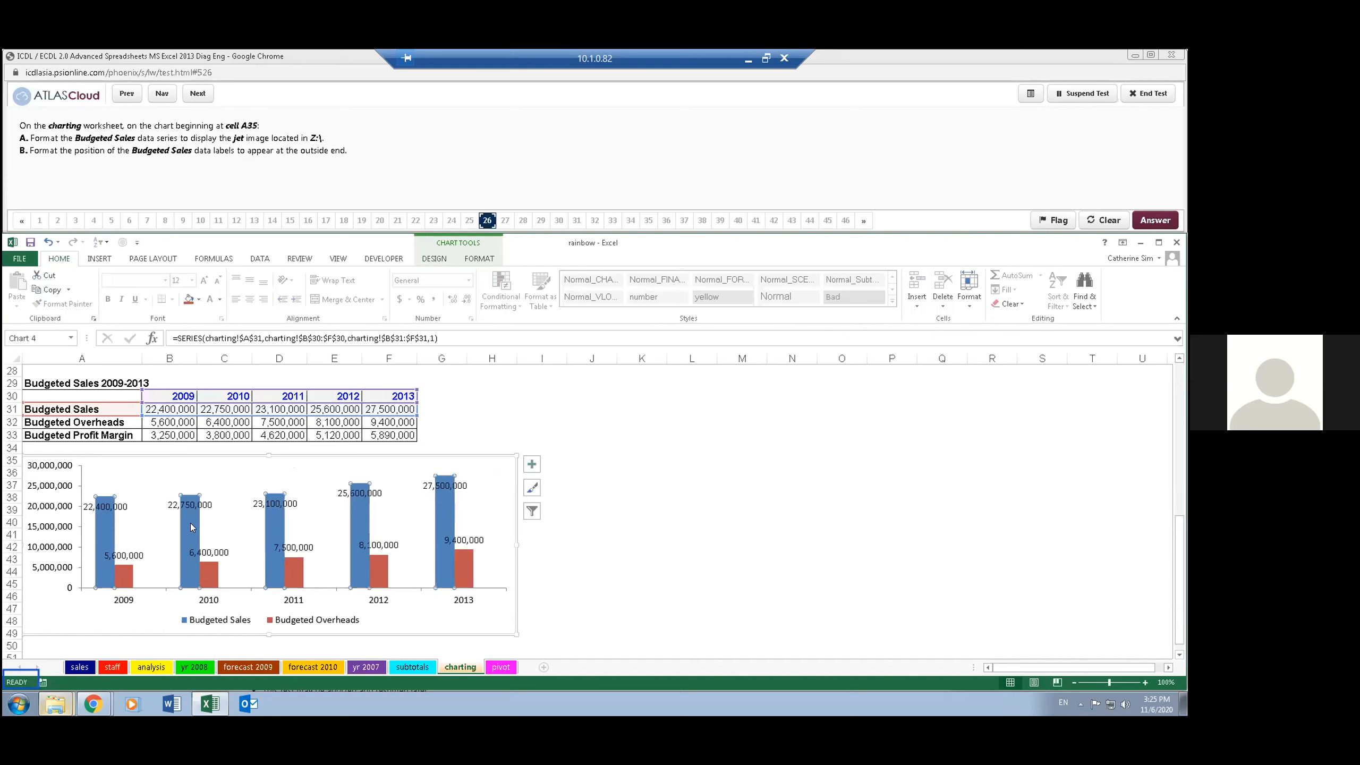
- Format the Budgeted Sales data series with a picture or texture fill
click(474, 261)
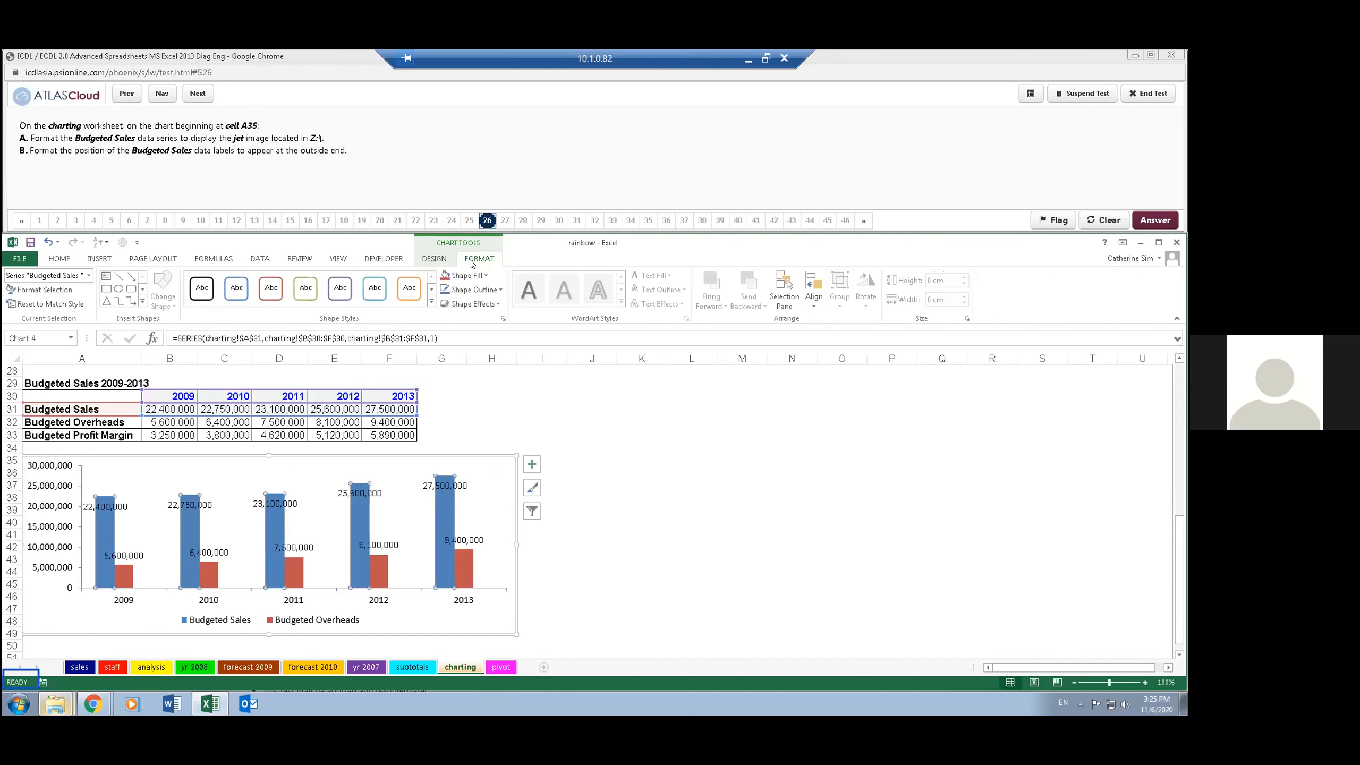
click(43, 290)
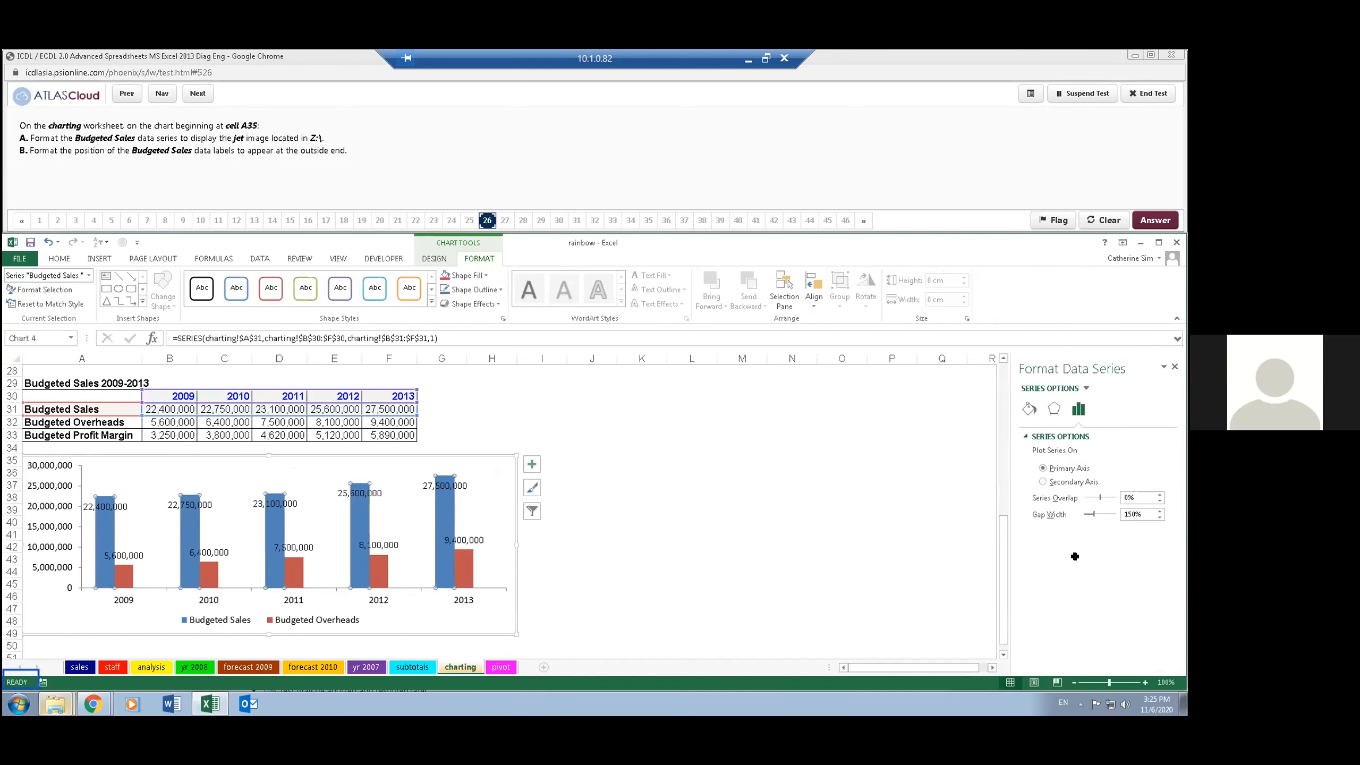
click(1050, 410)
click(1029, 410)
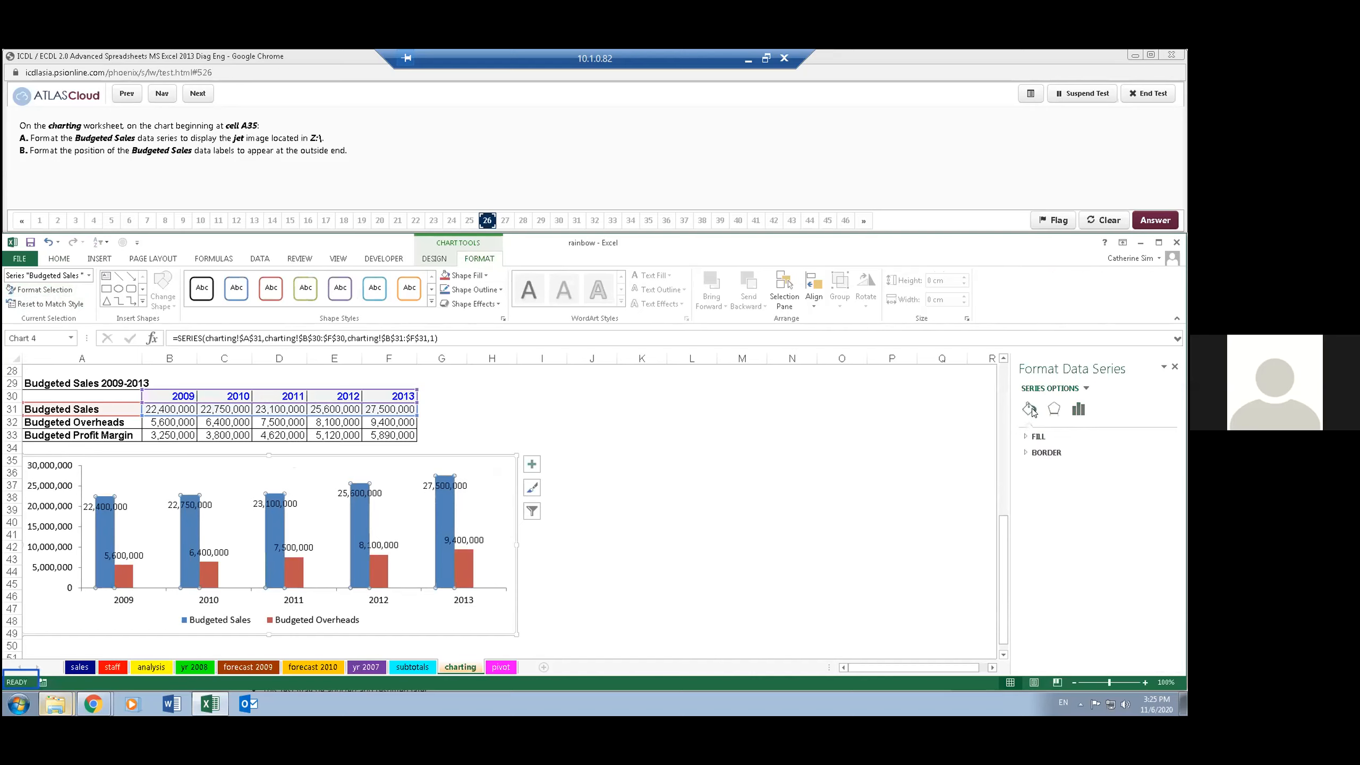
click(1028, 436)
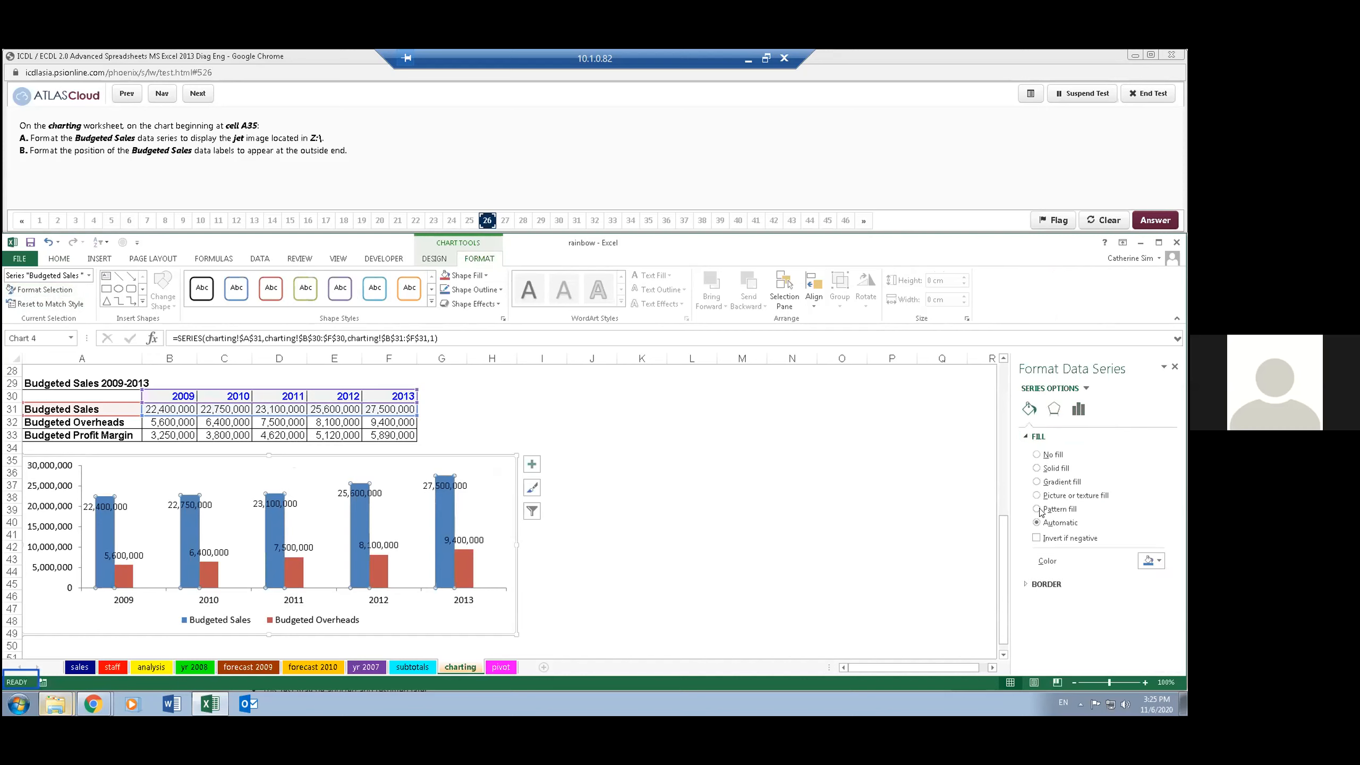
click(1036, 495)
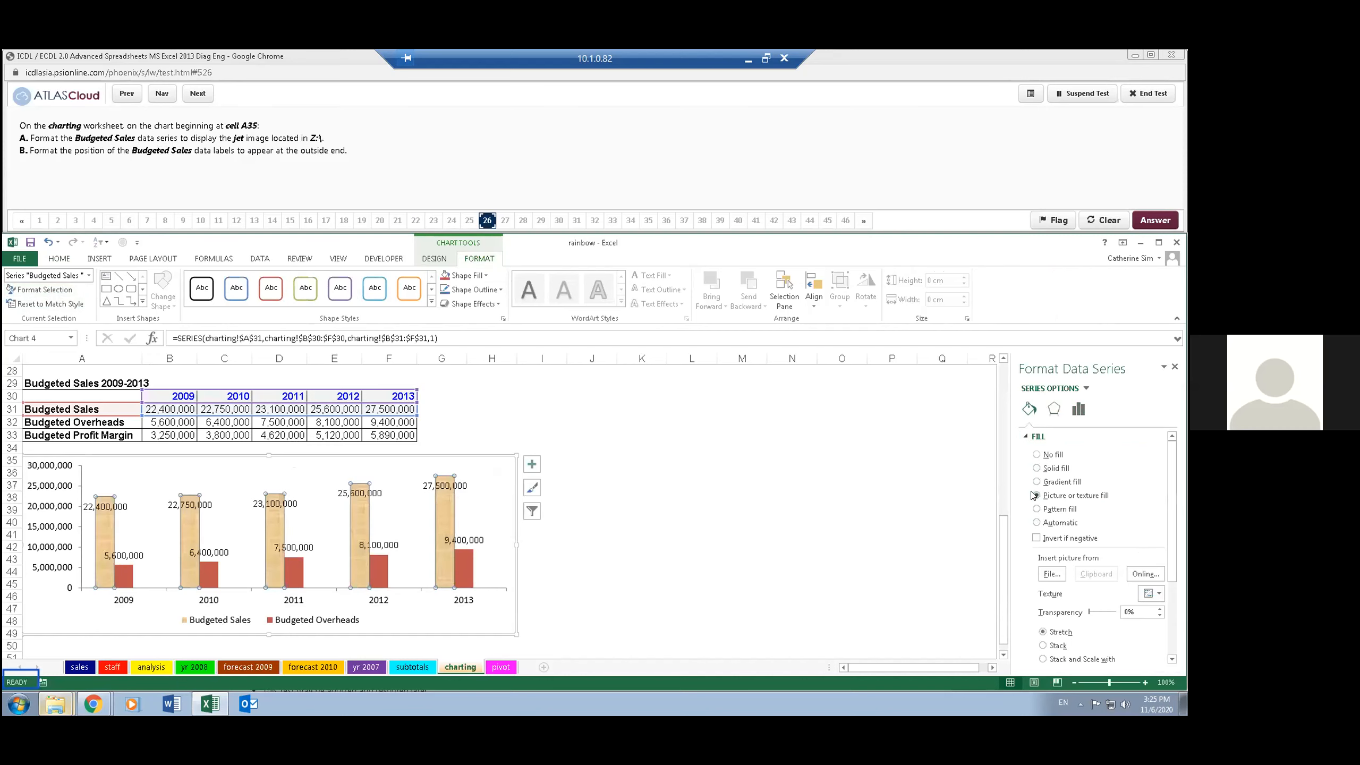
- Insert the jet image from the Z: drive as the Budgeted Sales series' picture fill
click(1055, 573)
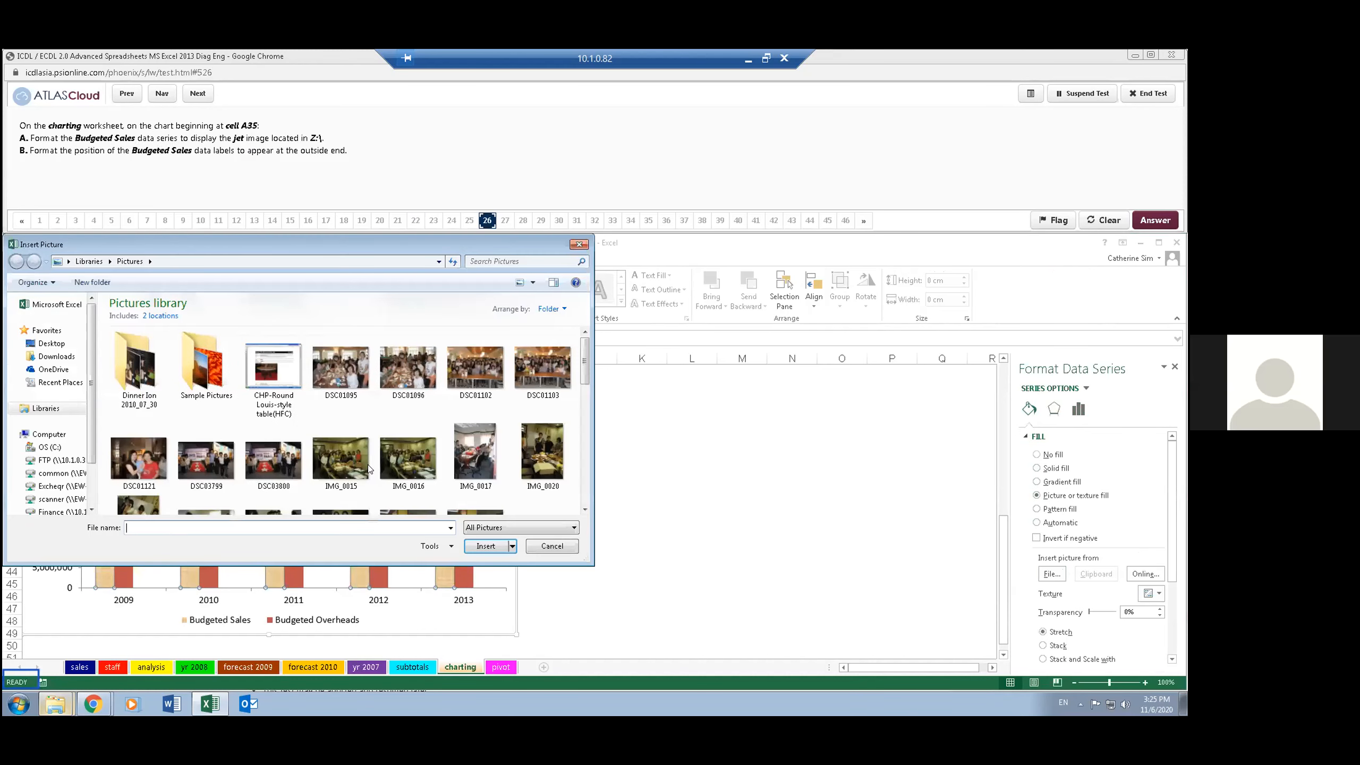
click(51, 343)
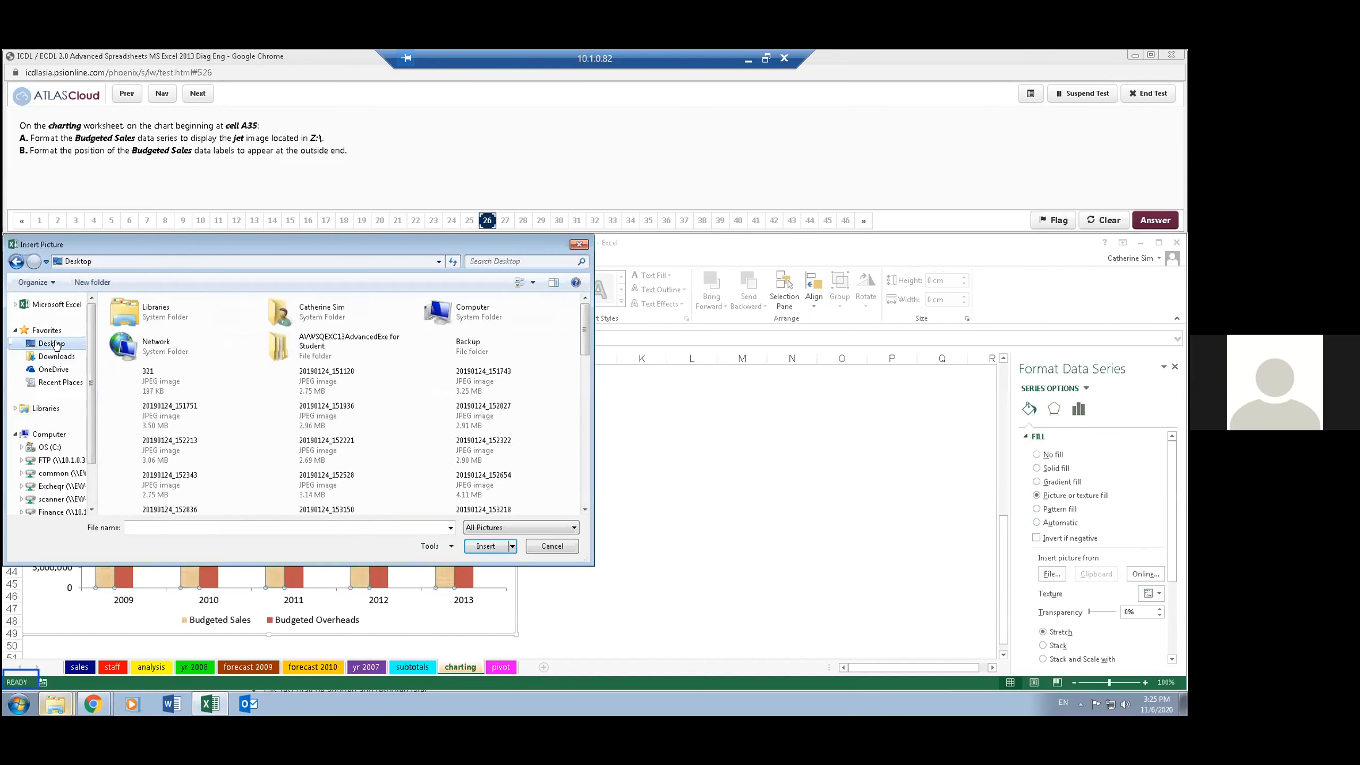
scroll(55, 346, down, 2)
click(49, 481)
click(137, 320)
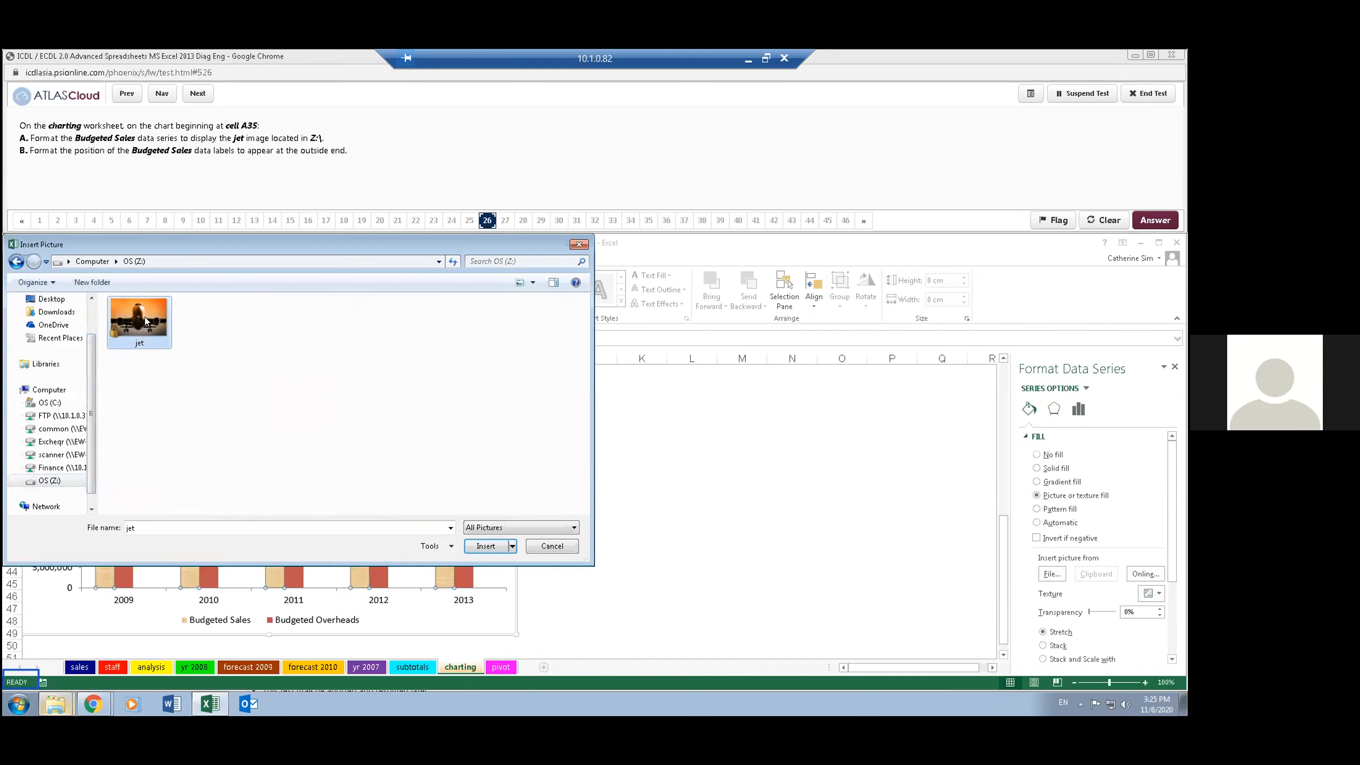
double_click(145, 317)
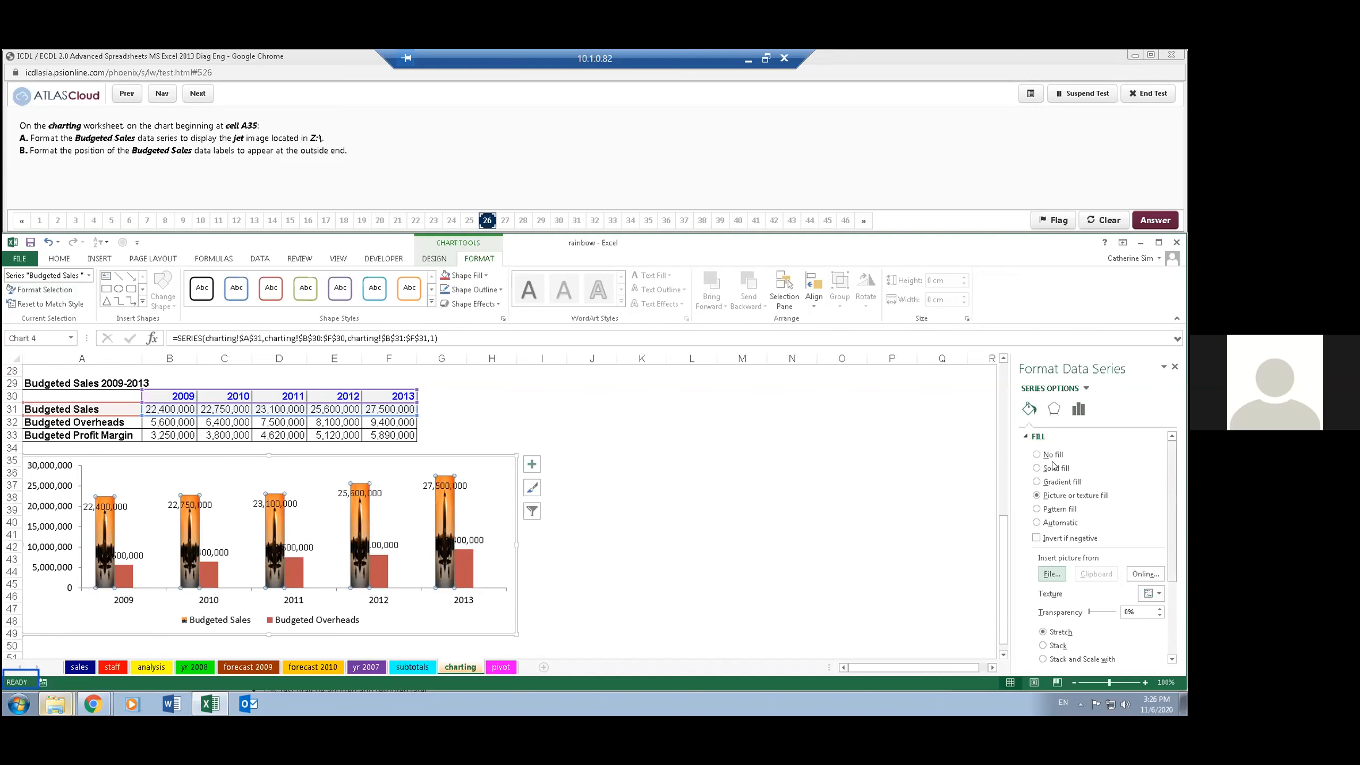
- Position the chart's data labels at Outside End, and advance the test to question 27
click(642, 449)
click(506, 479)
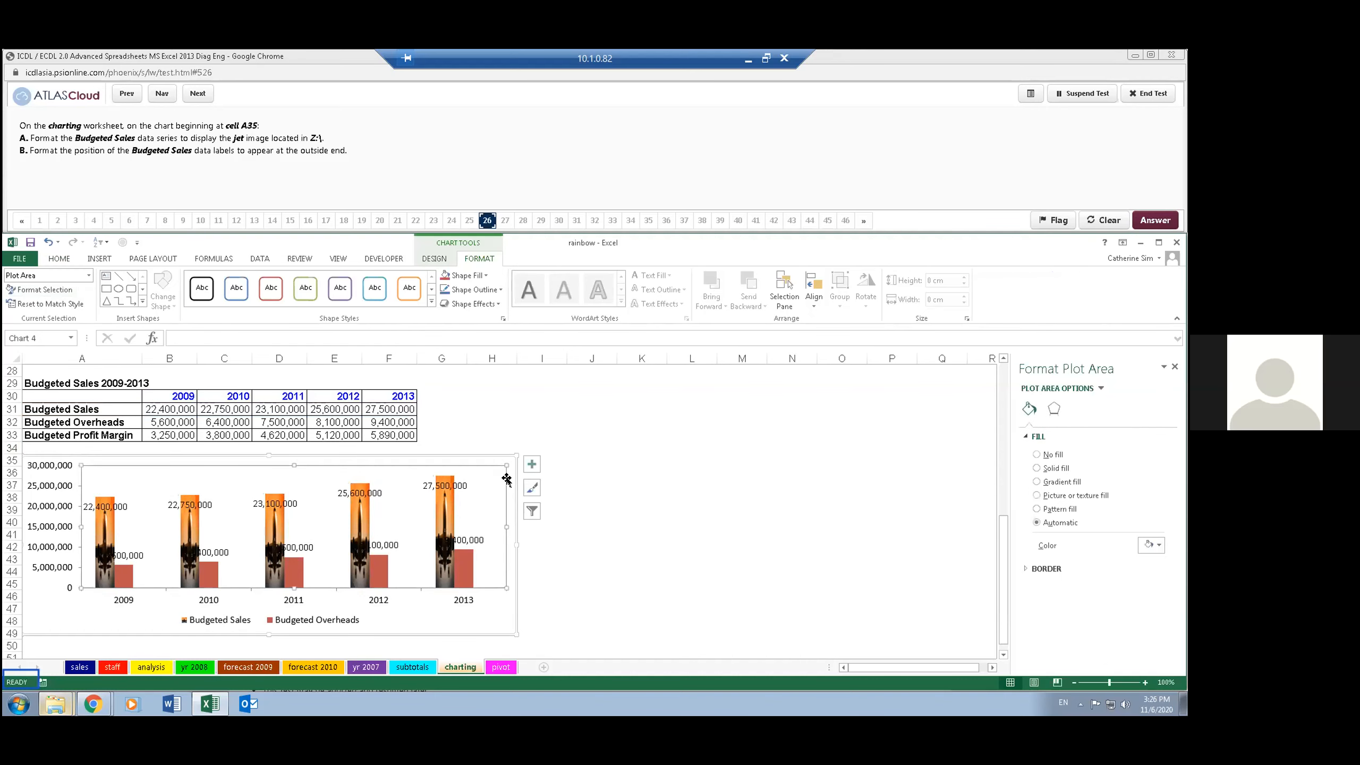
click(531, 464)
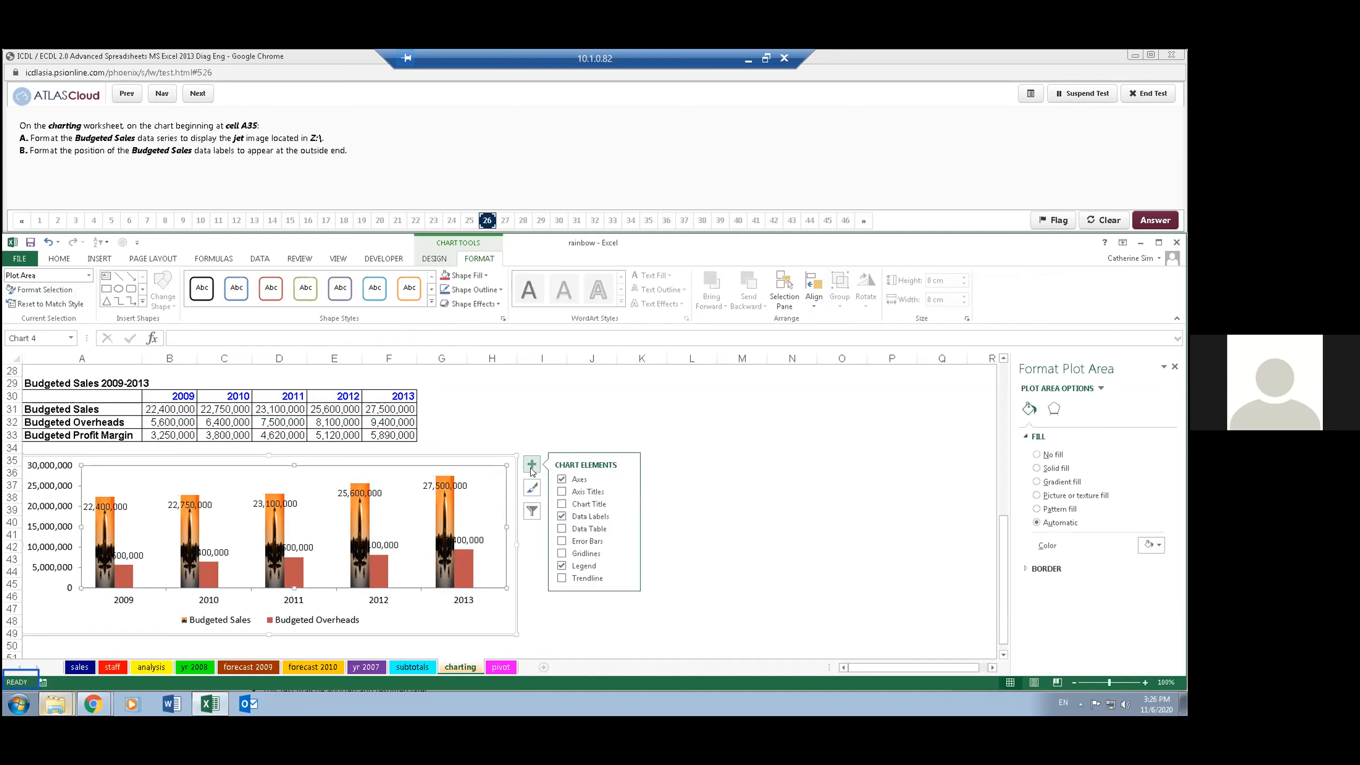
click(626, 517)
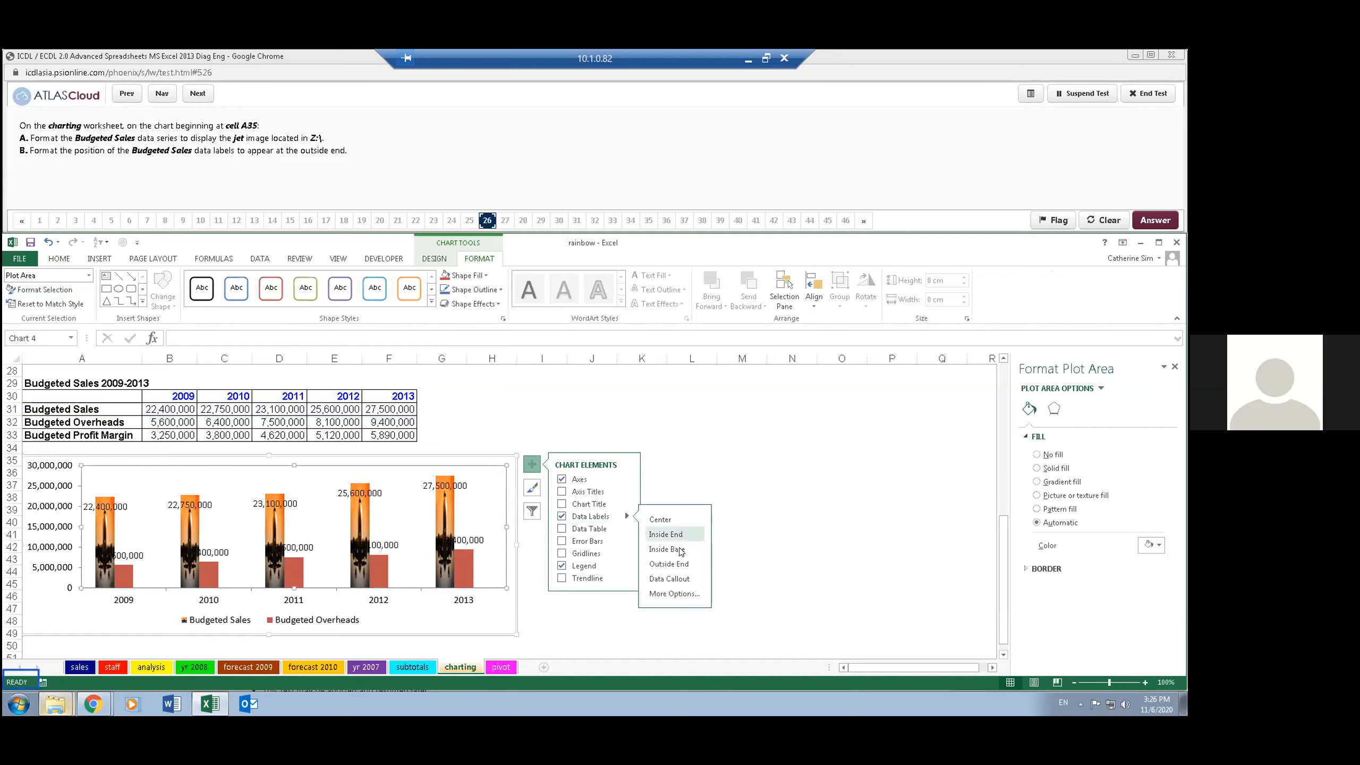
click(684, 564)
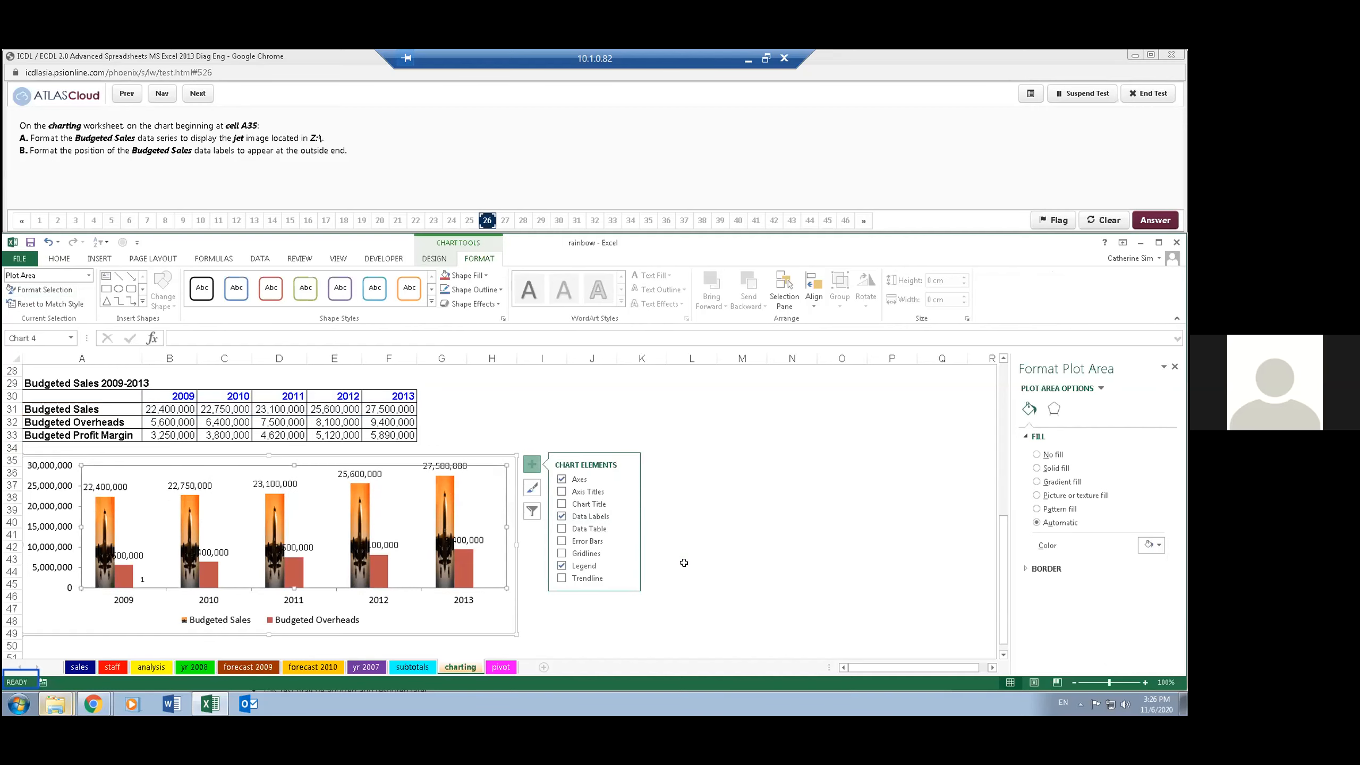
click(681, 498)
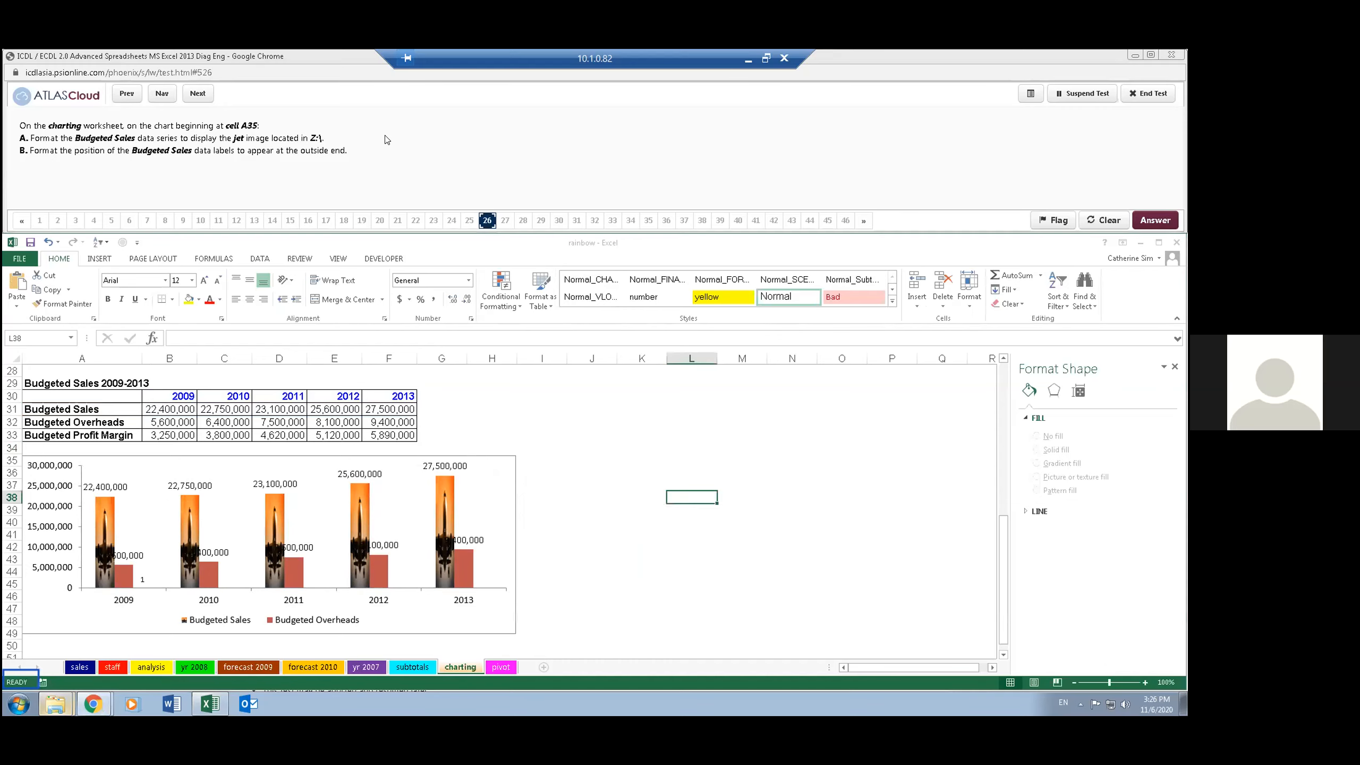
click(198, 95)
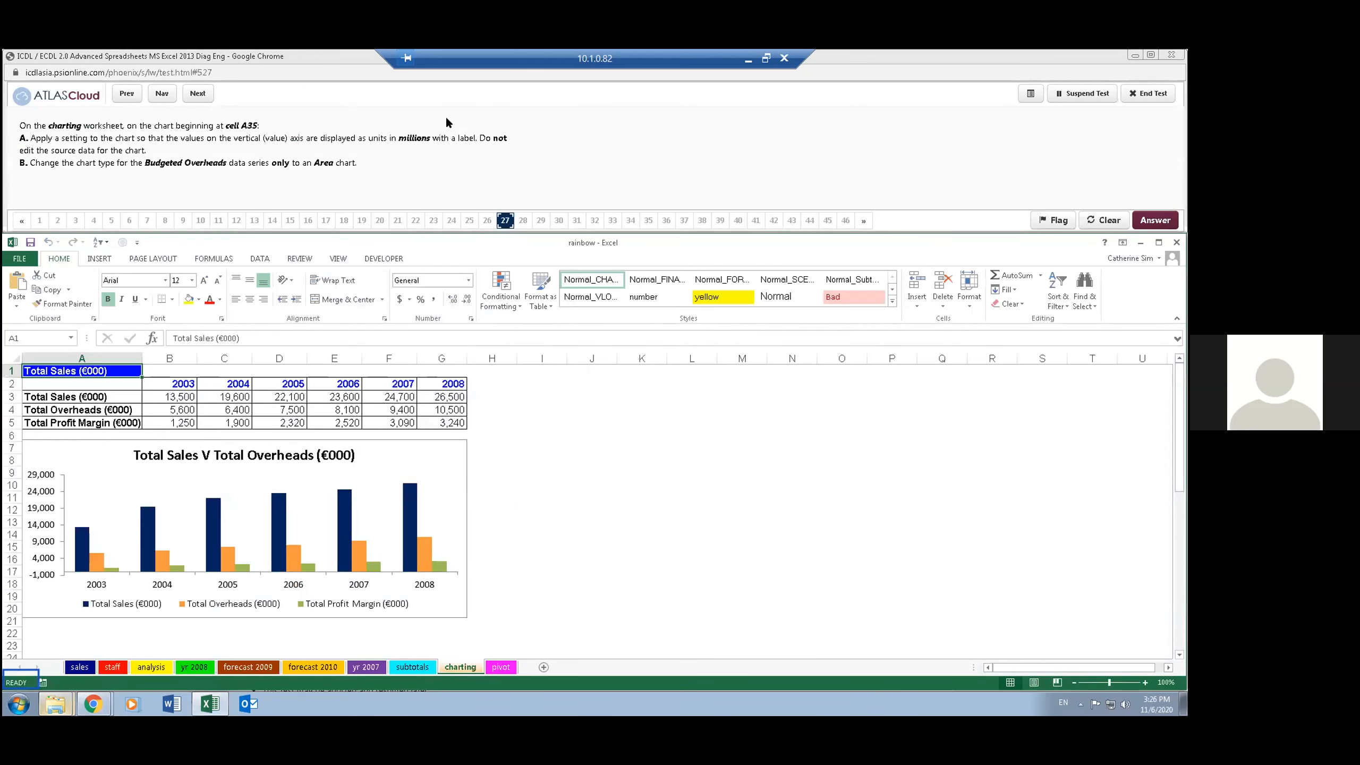
- Go to the chart beginning at cell A35 and select its vertical value axis
click(44, 335)
text(a35)
key(Return)
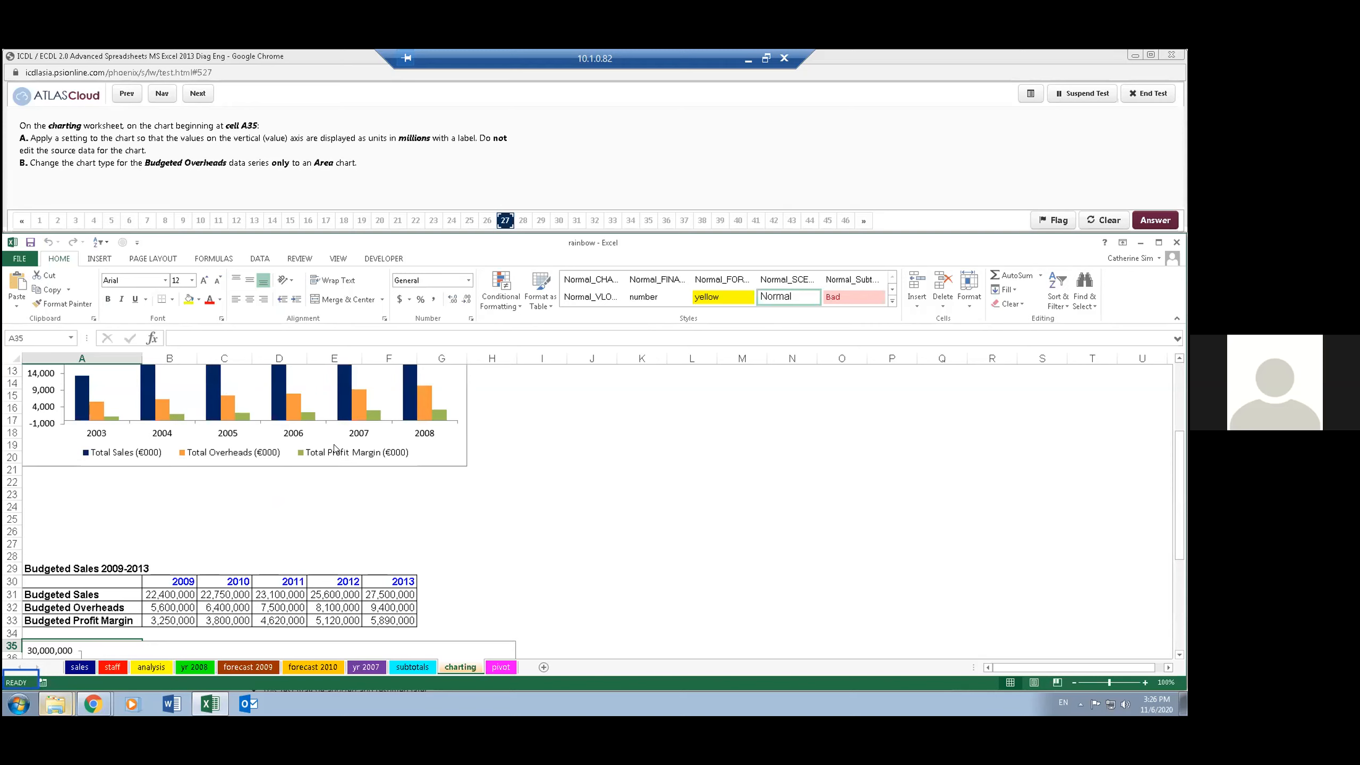
scroll(223, 476, up, 3)
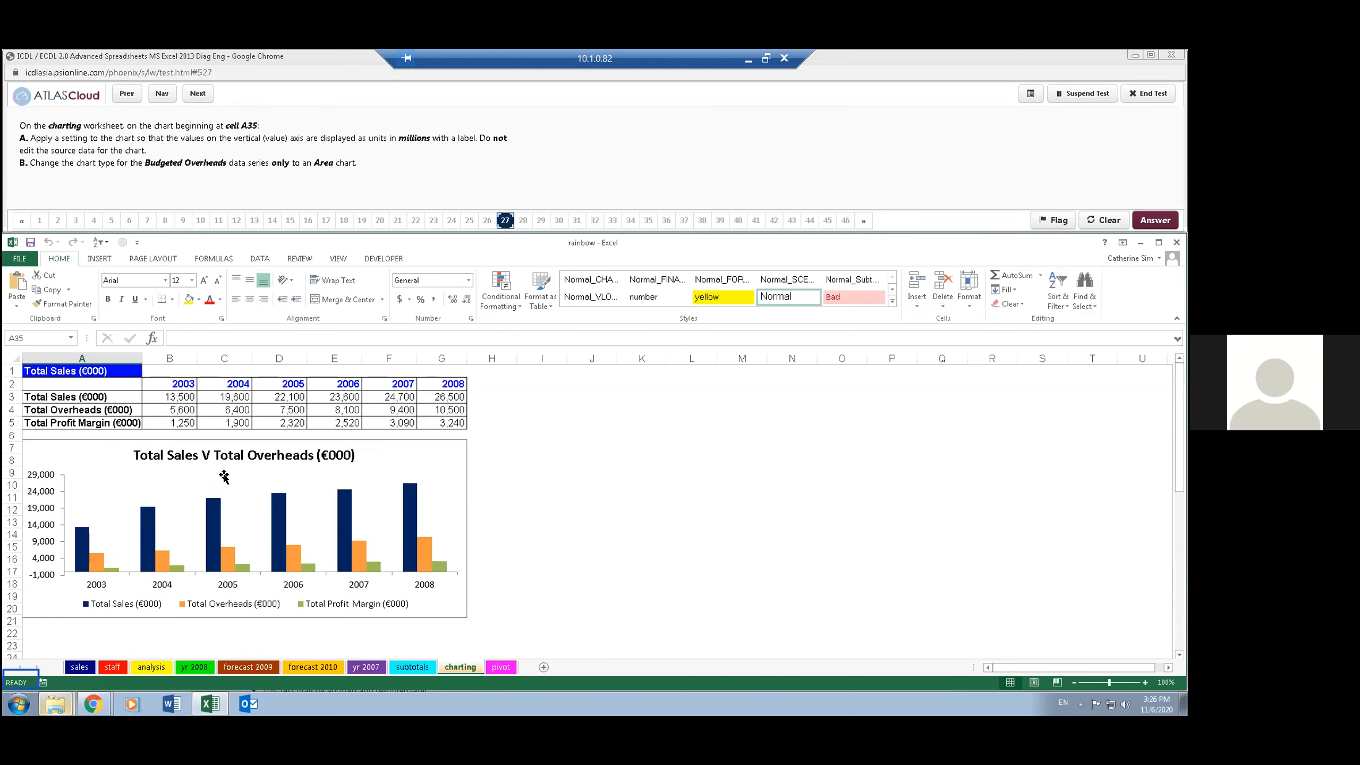
scroll(230, 482, down, 4)
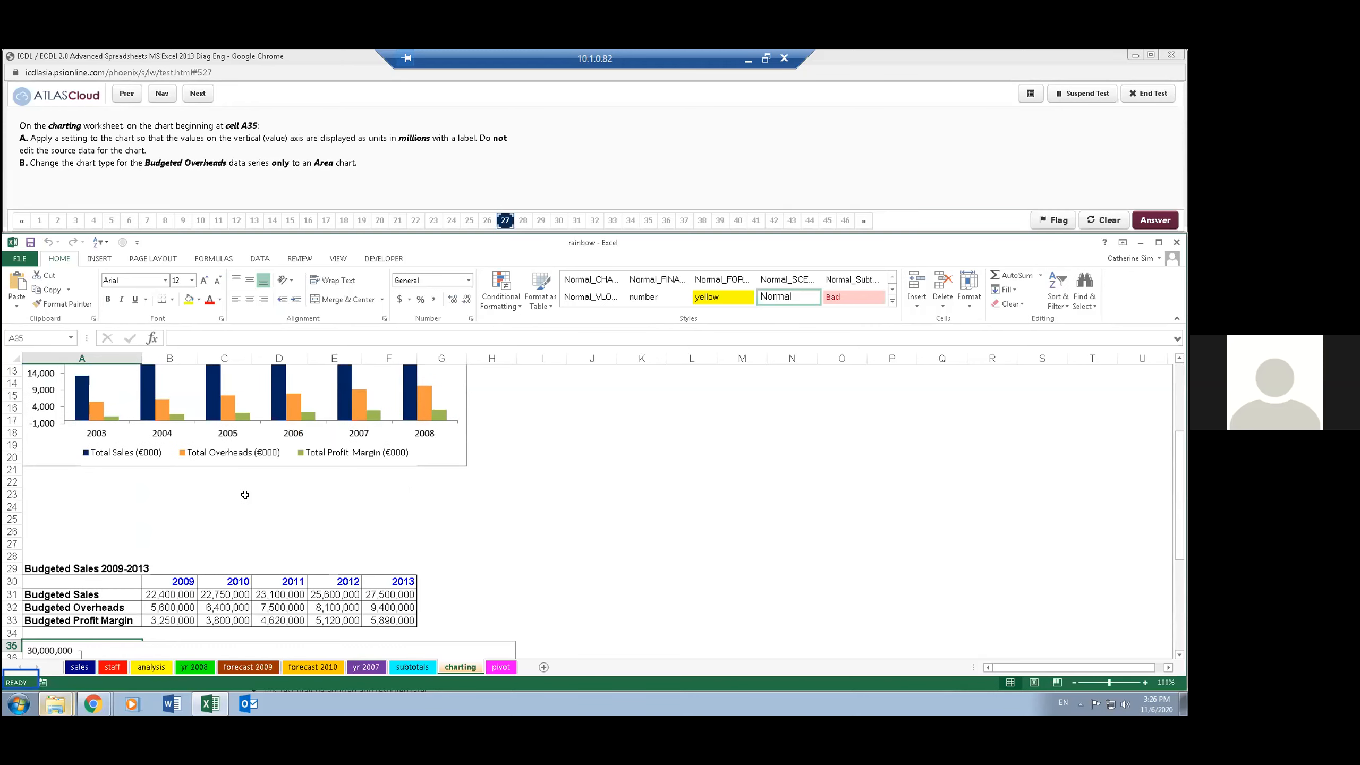
scroll(245, 494, down, 3)
scroll(245, 494, down, 1)
click(57, 508)
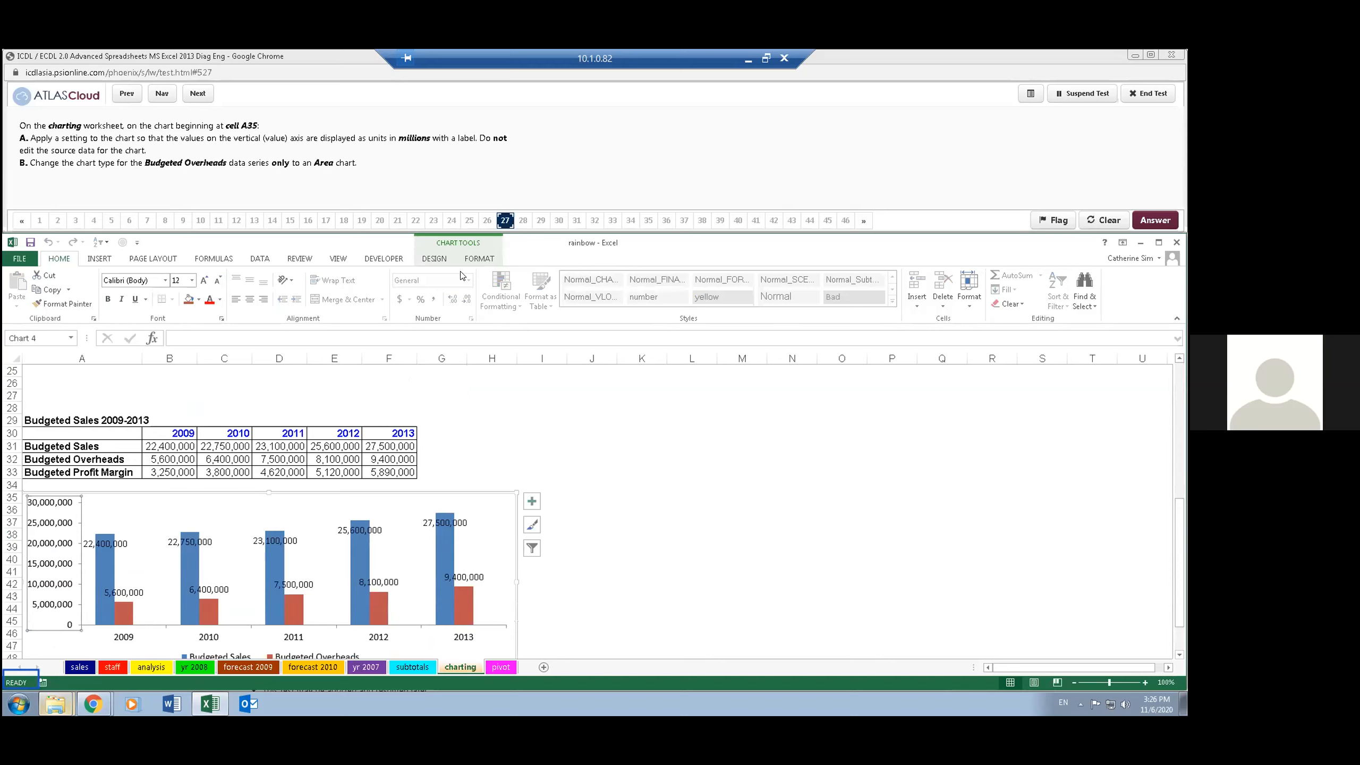
- Set the vertical axis display units to Millions with the units label shown on the chart
click(480, 259)
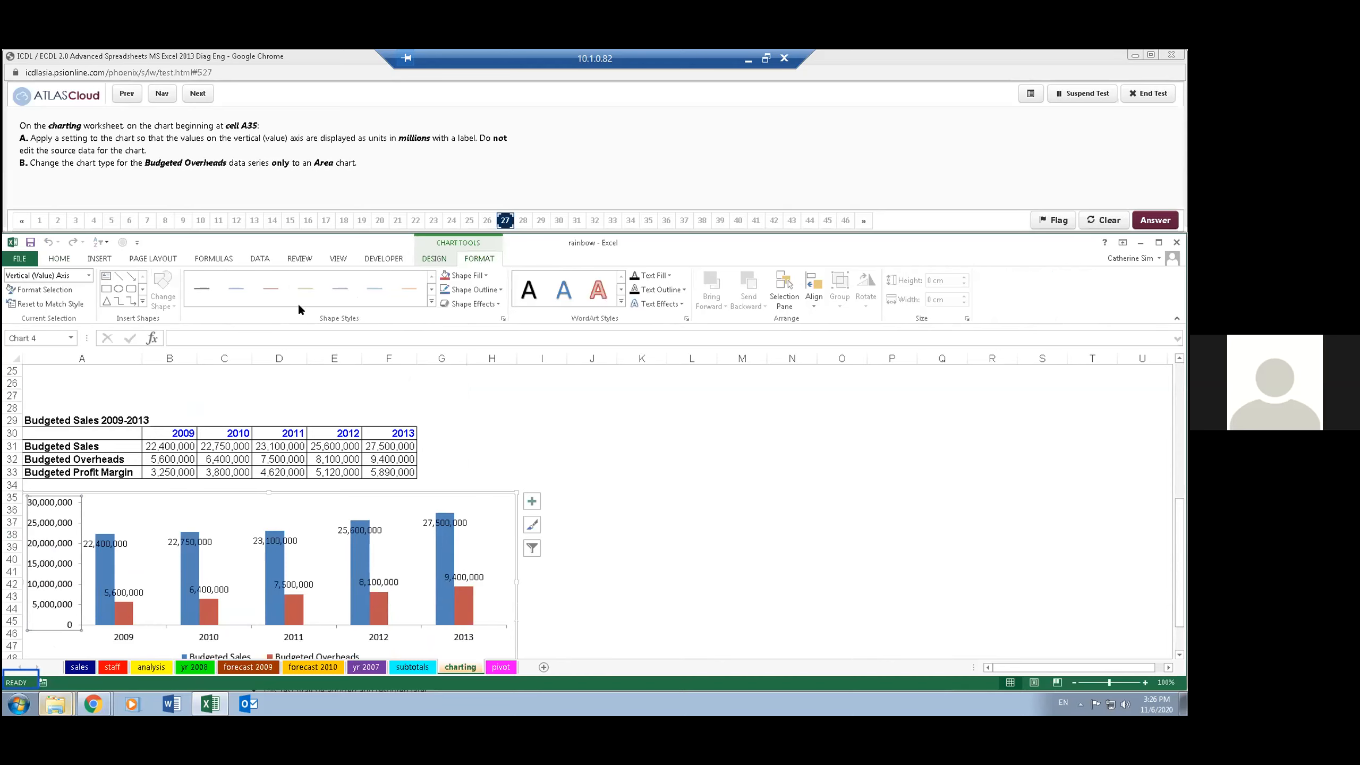
click(56, 291)
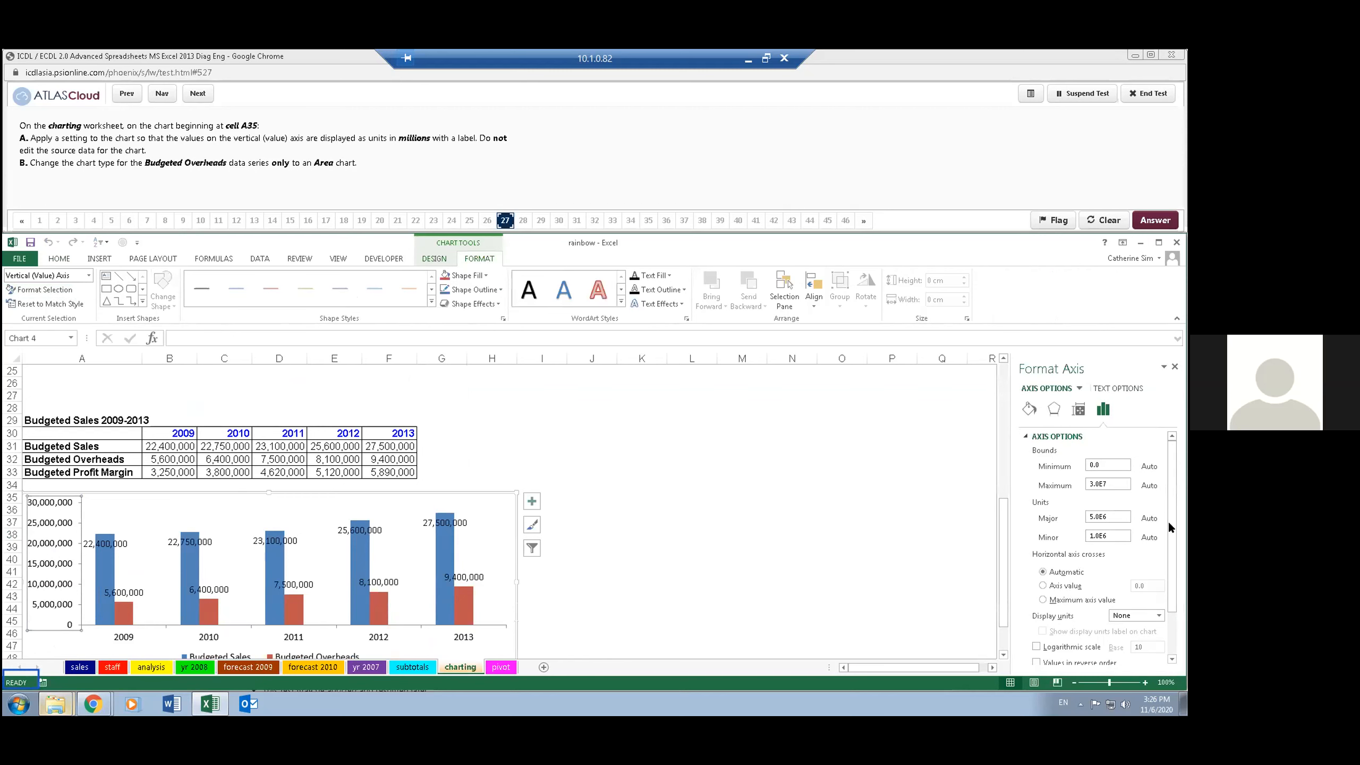
scroll(1171, 591, down, 2)
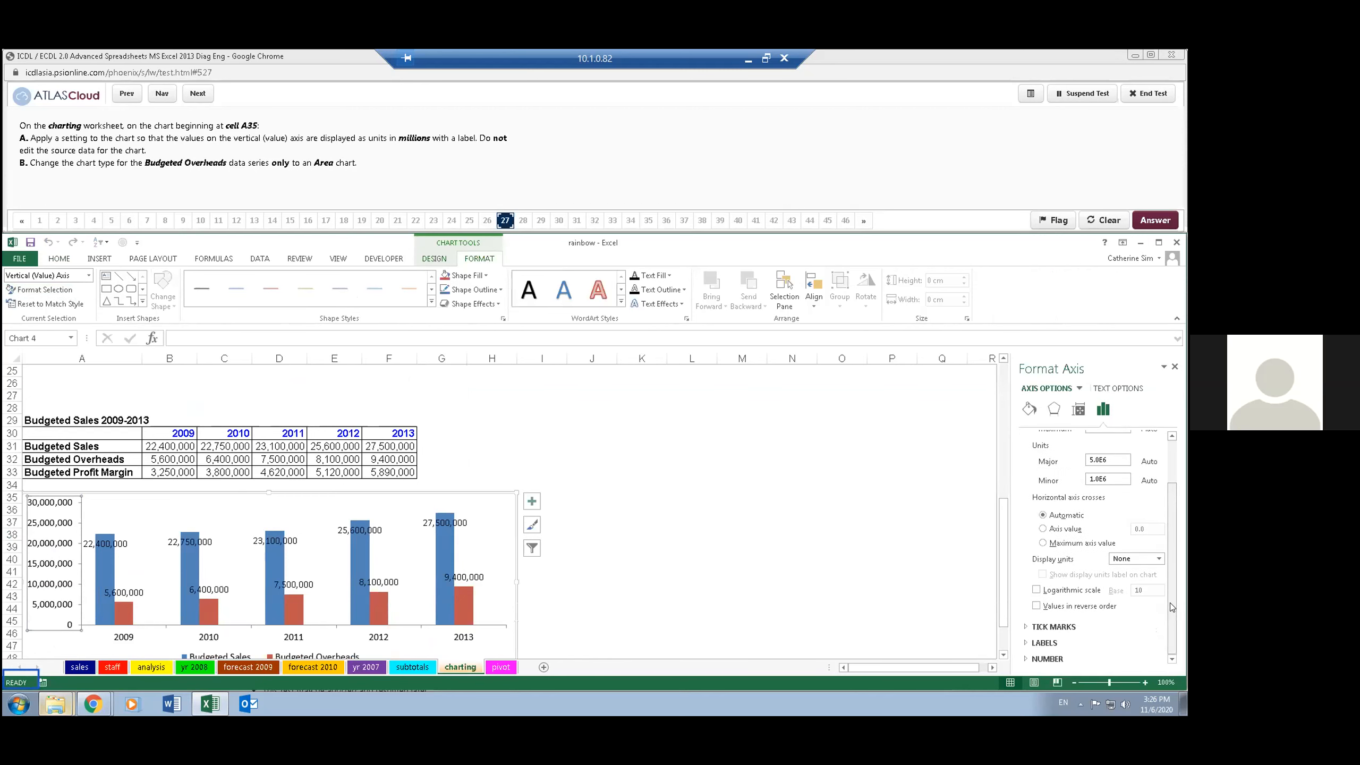
click(1158, 559)
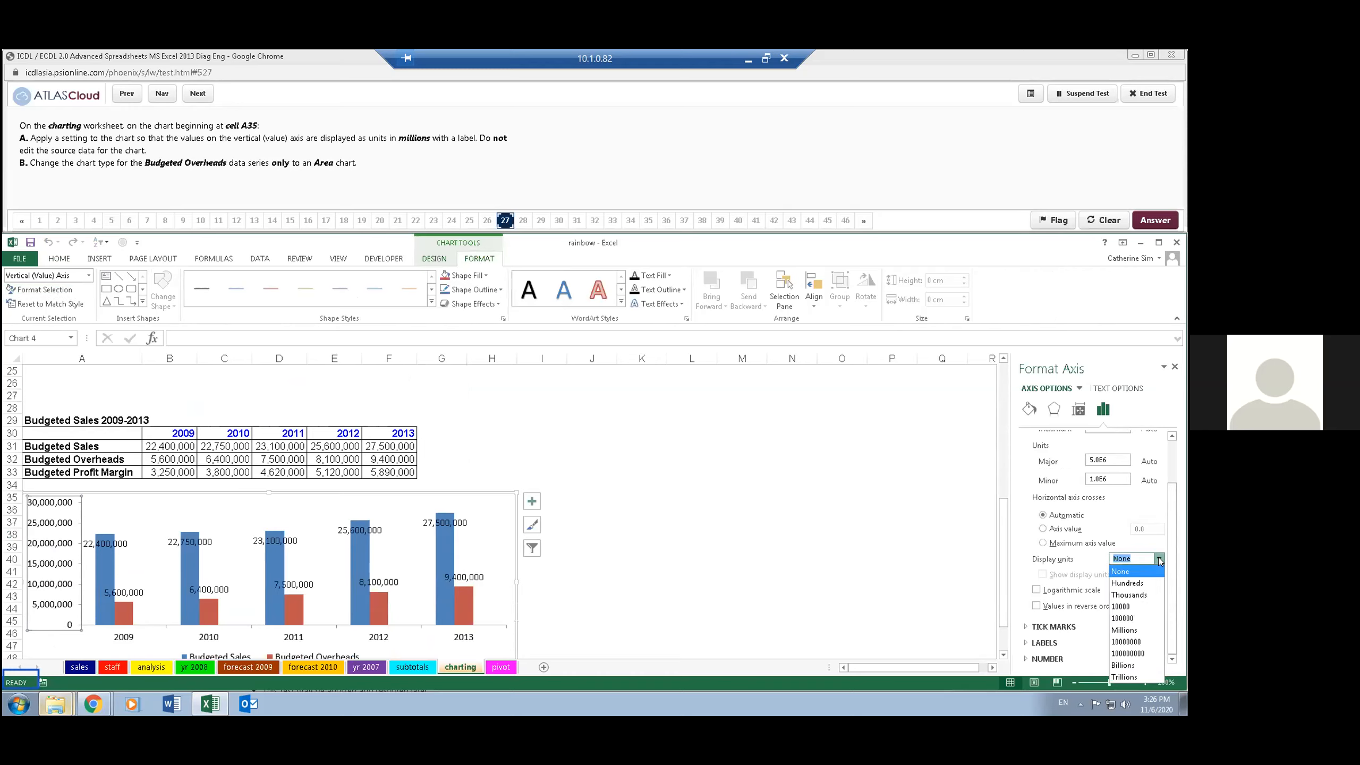
click(1133, 630)
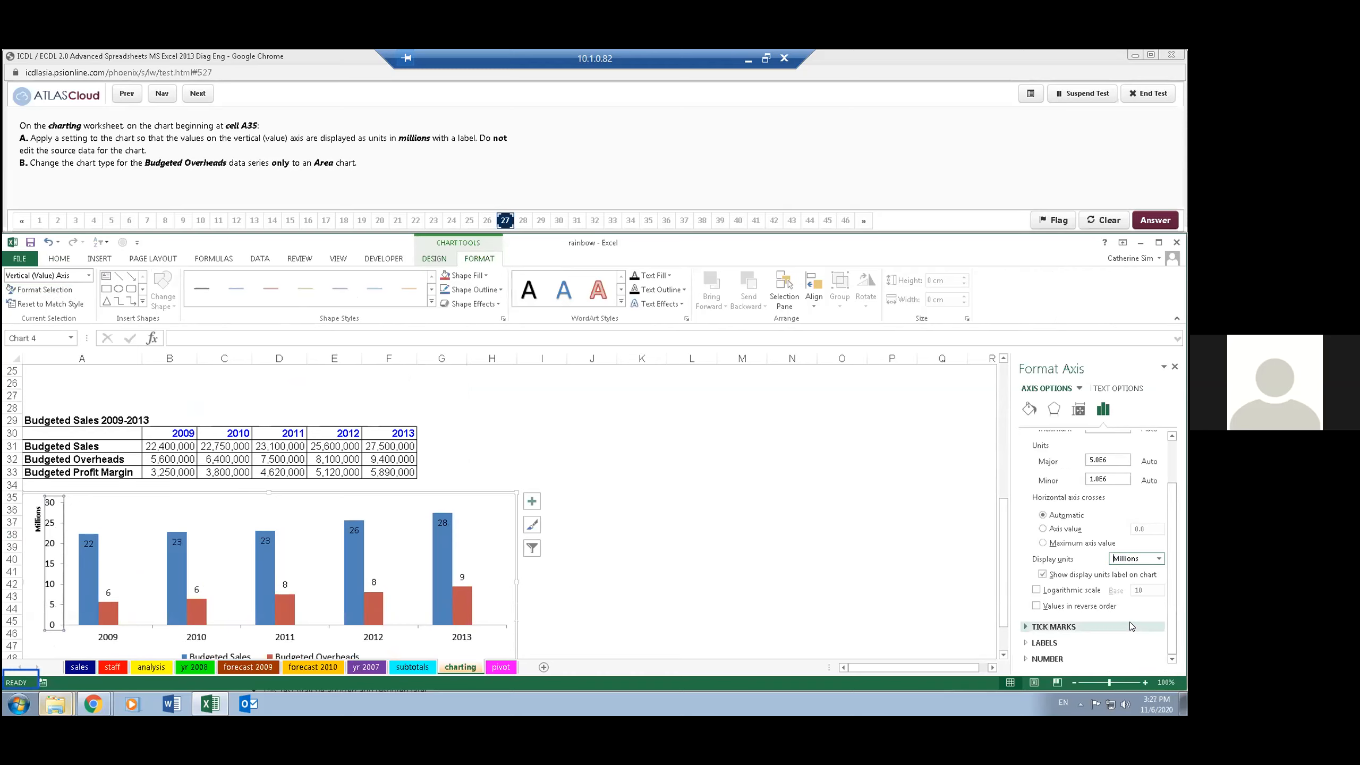
click(511, 434)
click(492, 503)
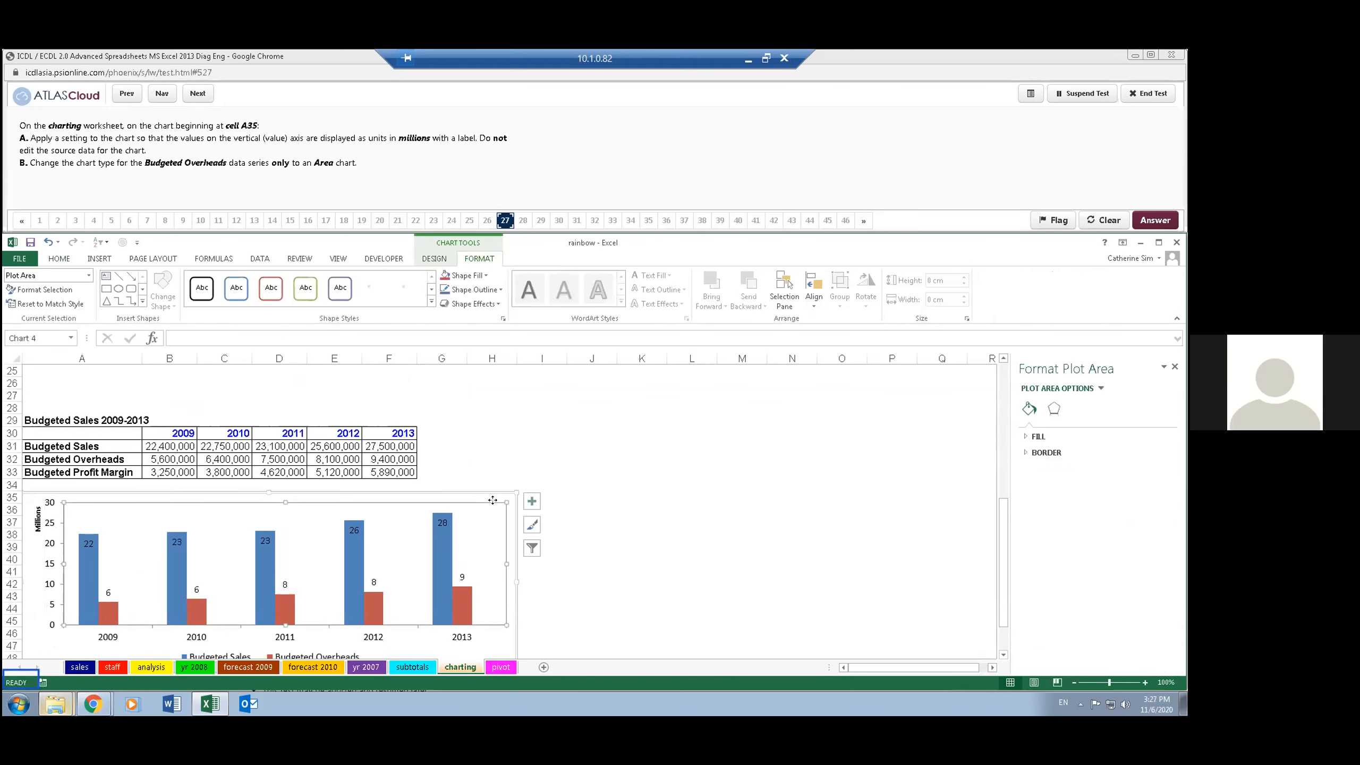
- Try changing the chart beginning at cell A35 to the Area chart type
scroll(508, 496, down, 2)
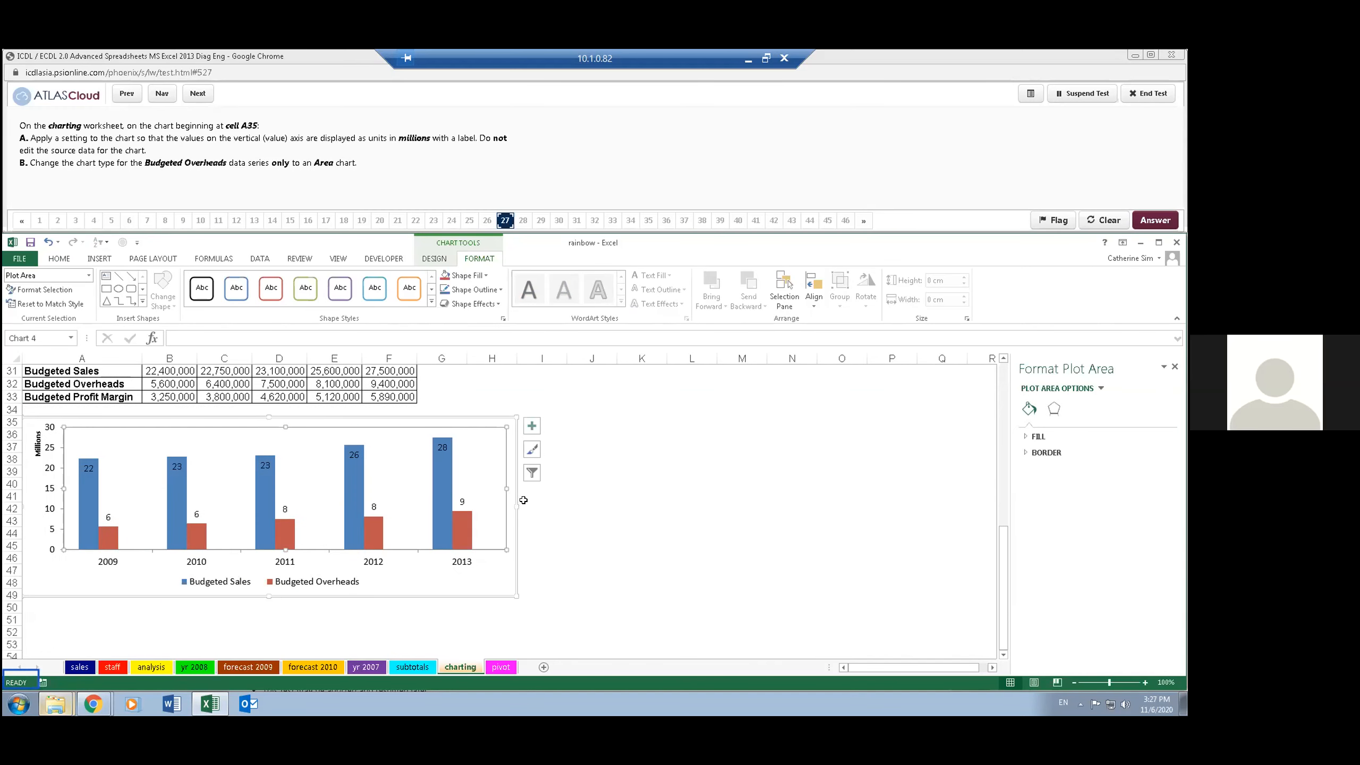
click(354, 483)
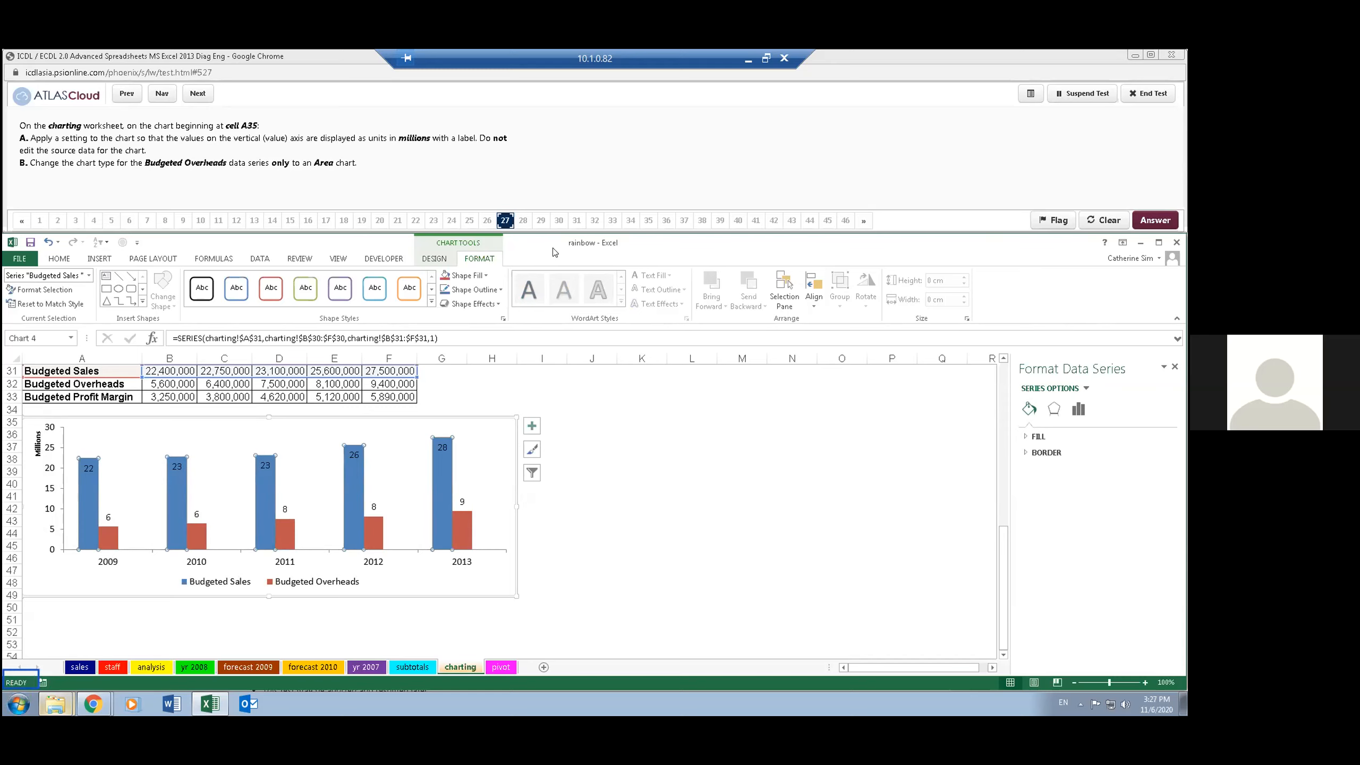
click(444, 257)
click(662, 305)
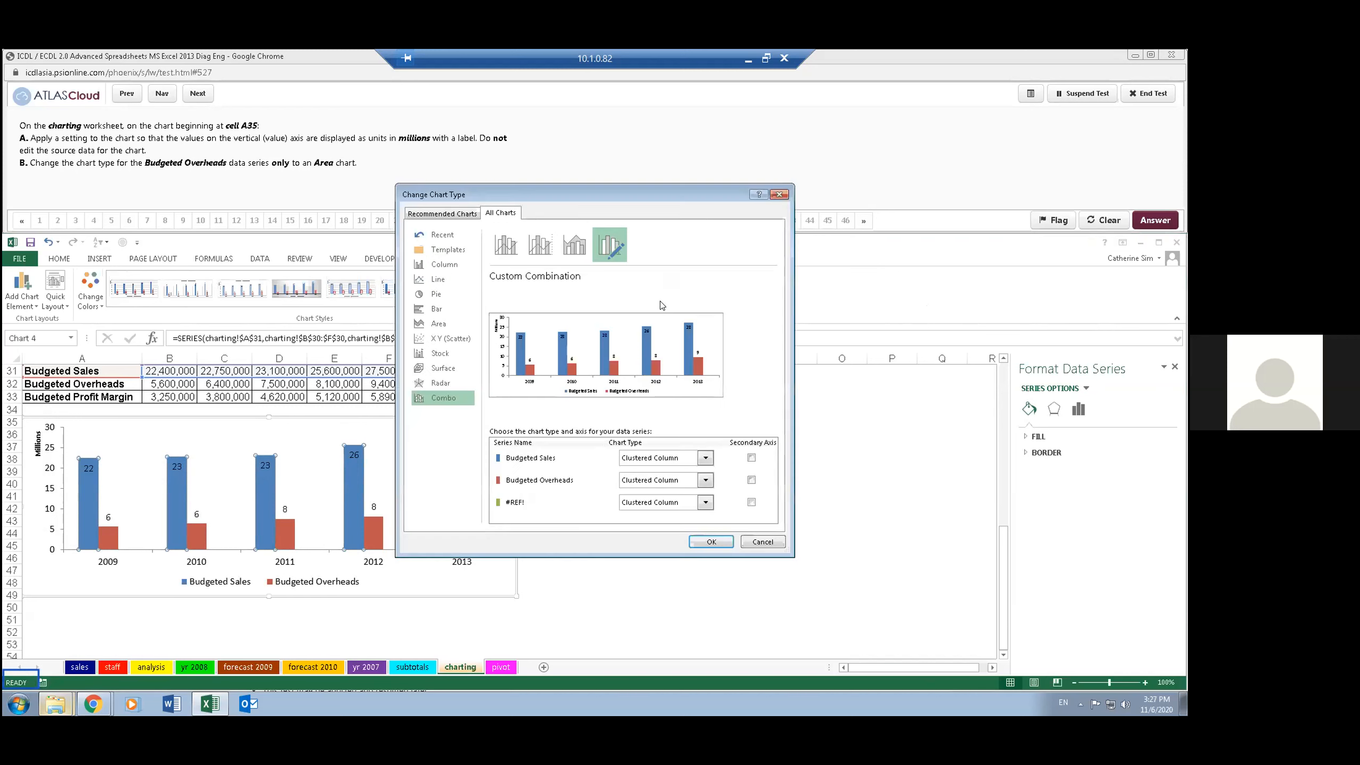
click(440, 323)
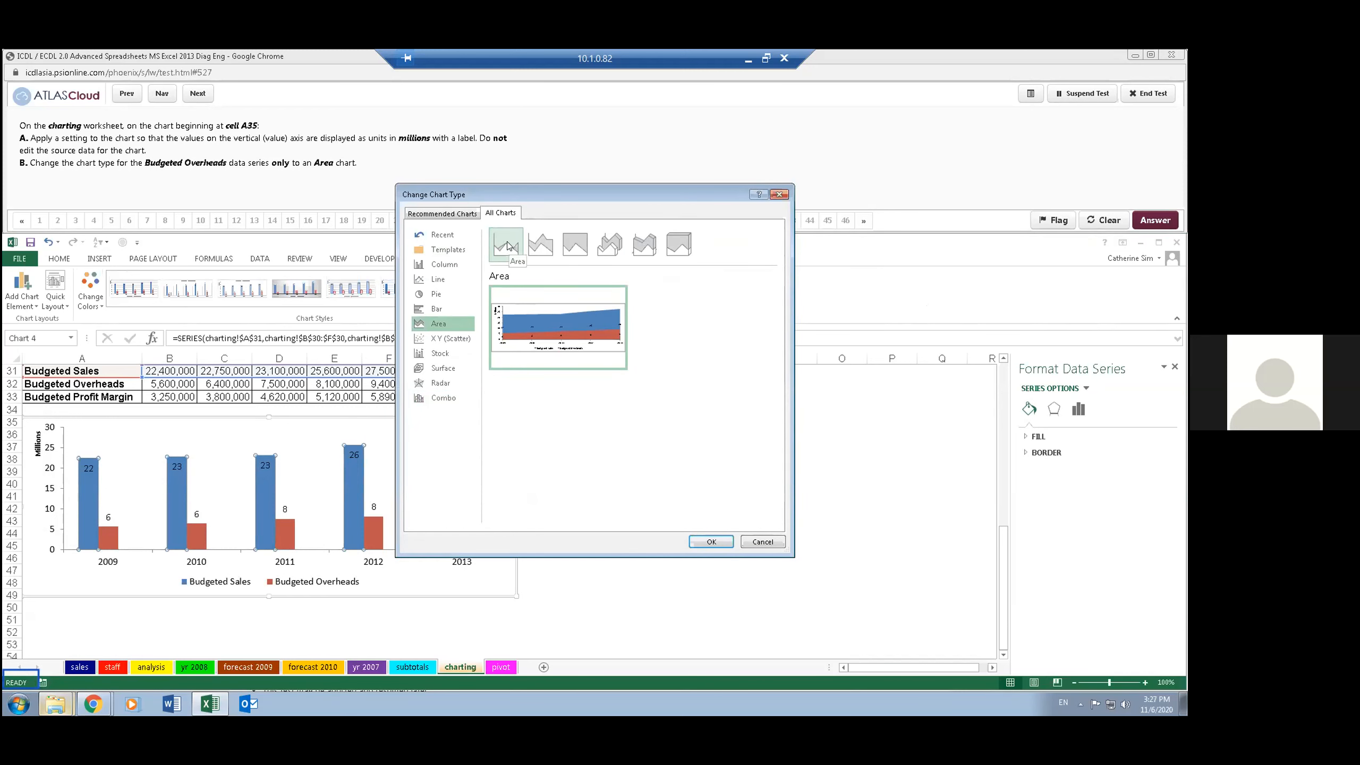
click(711, 542)
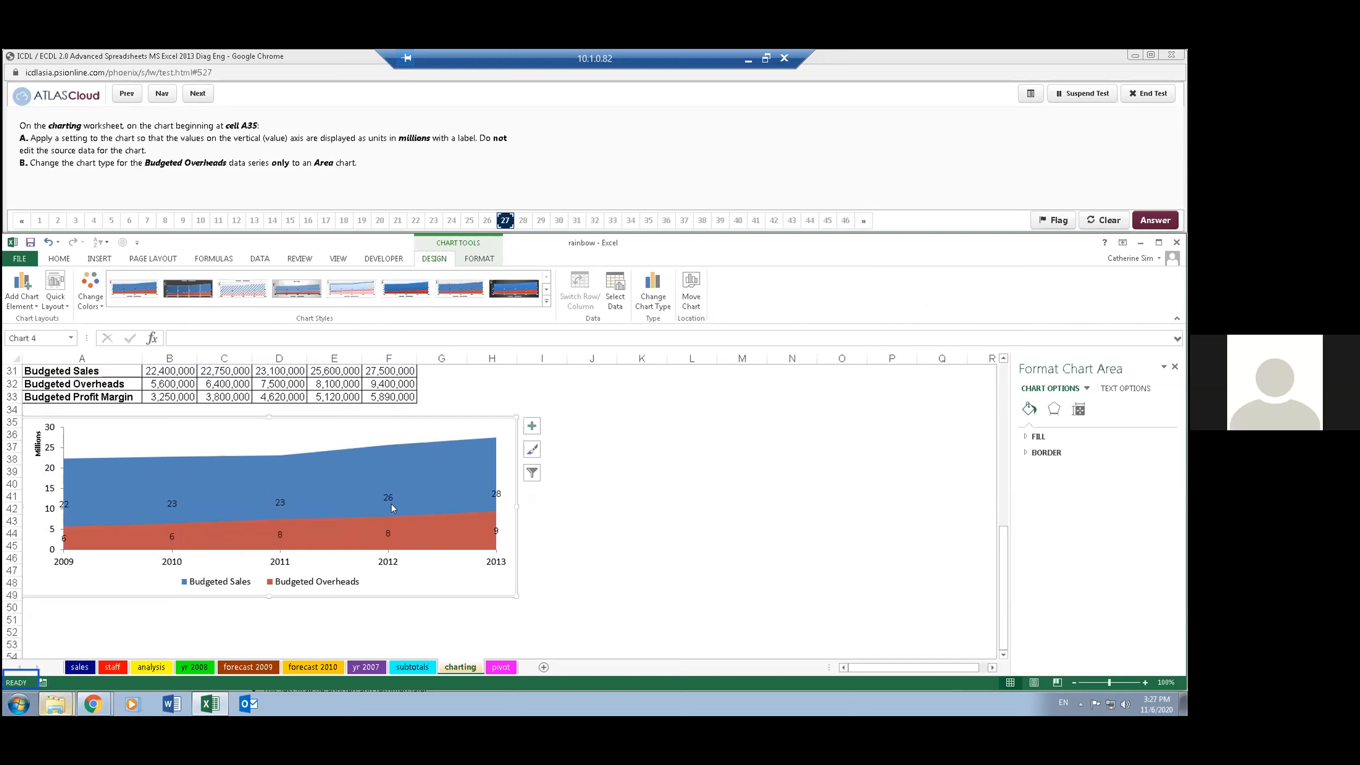
- Undo the area chart type change and clear question 27 back to its starting state
right_click(653, 296)
key(Escape)
click(531, 426)
click(532, 449)
click(581, 599)
key(ctrl+z)
click(530, 604)
key(ctrl+z)
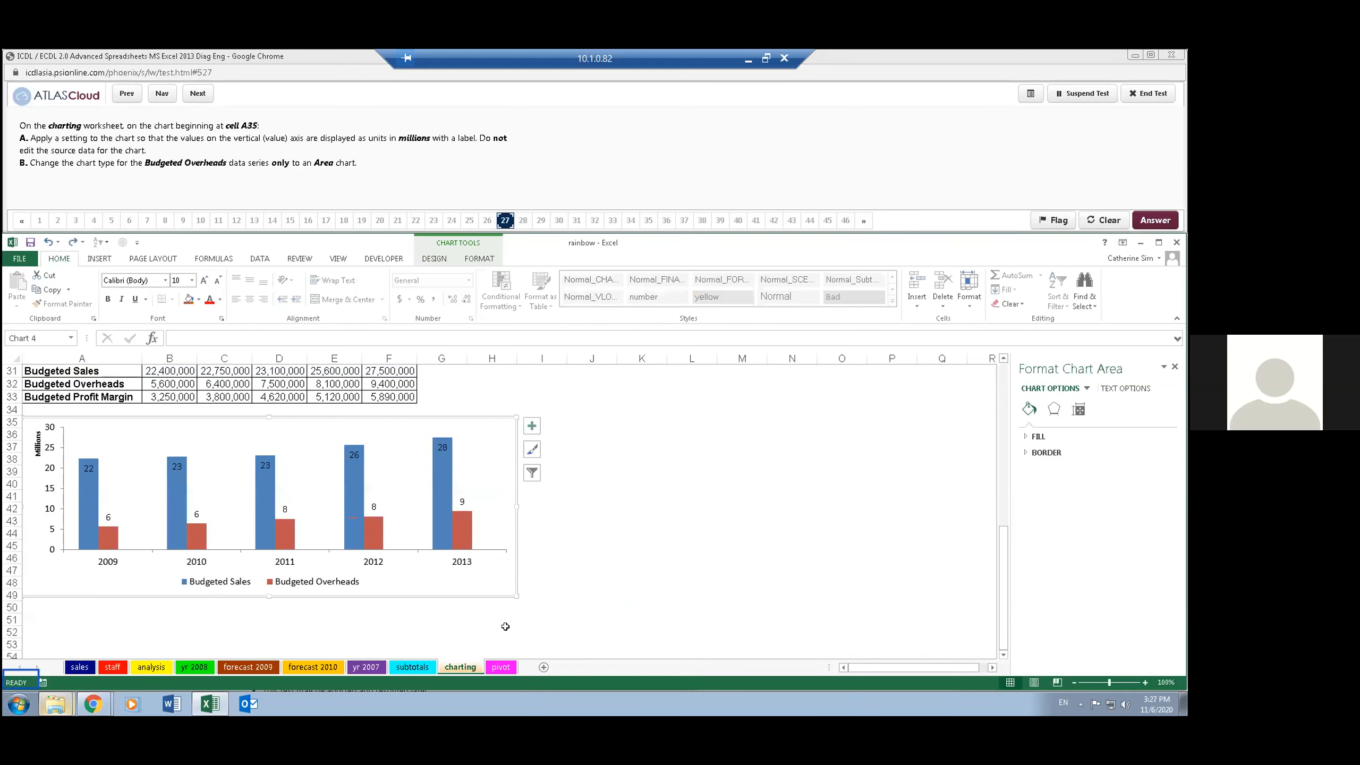
click(613, 205)
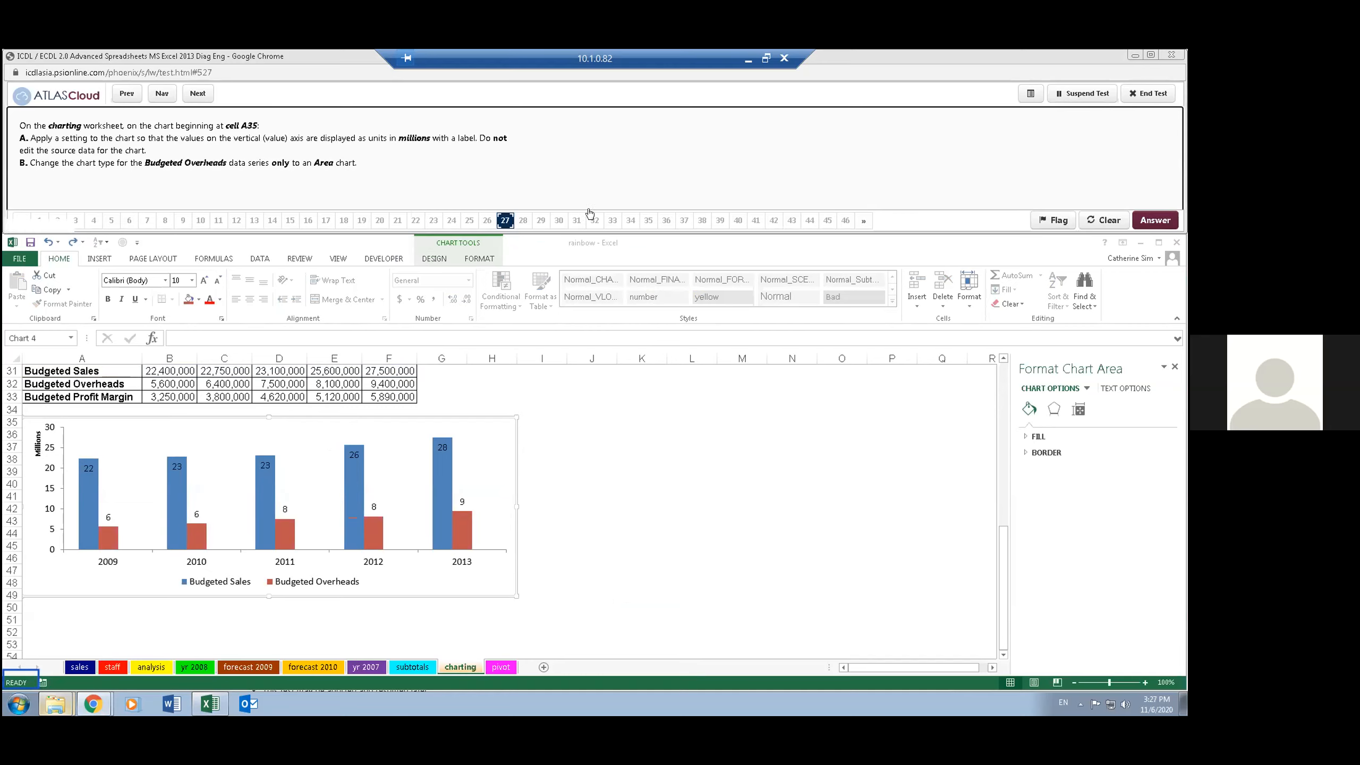
click(1098, 213)
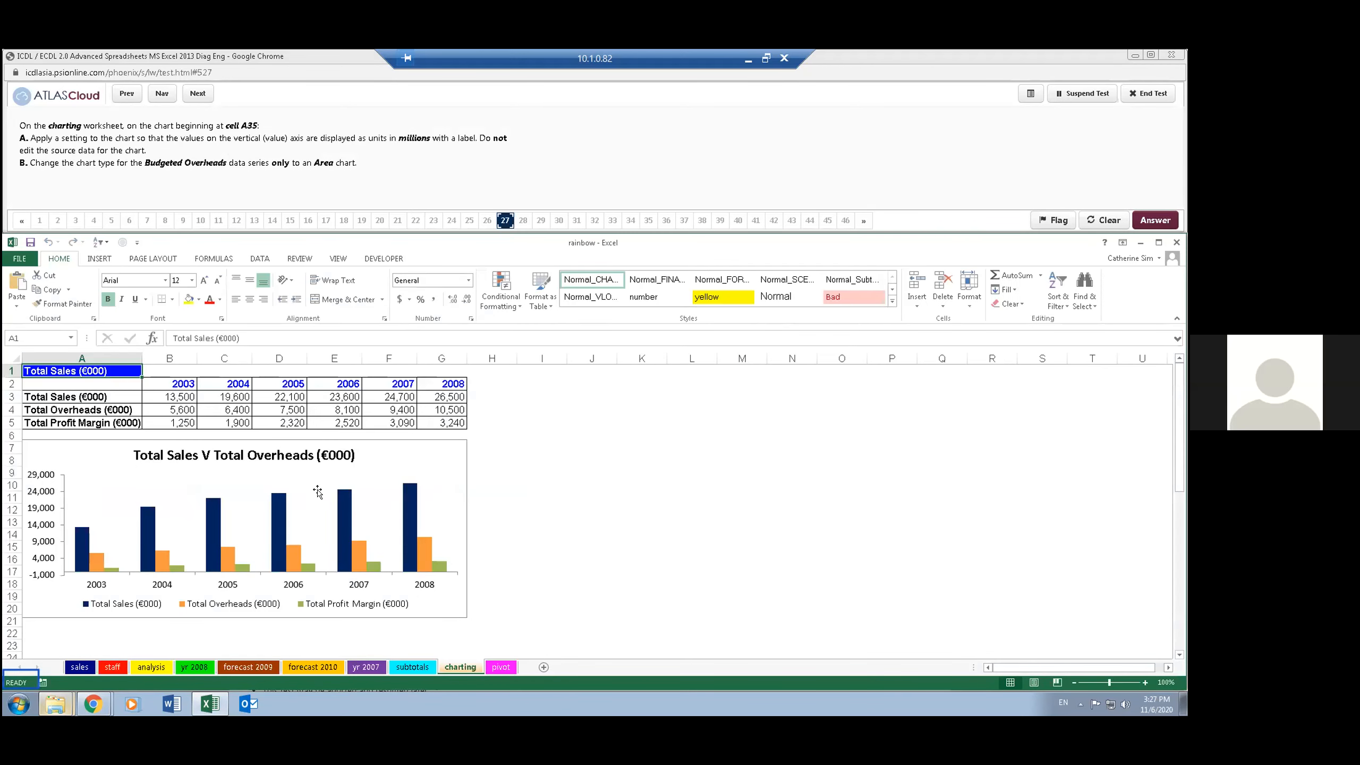
- Go to cell A35 and set the chart's vertical value axis display units to Millions with the units label shown
click(27, 338)
text(a35)
key(Return)
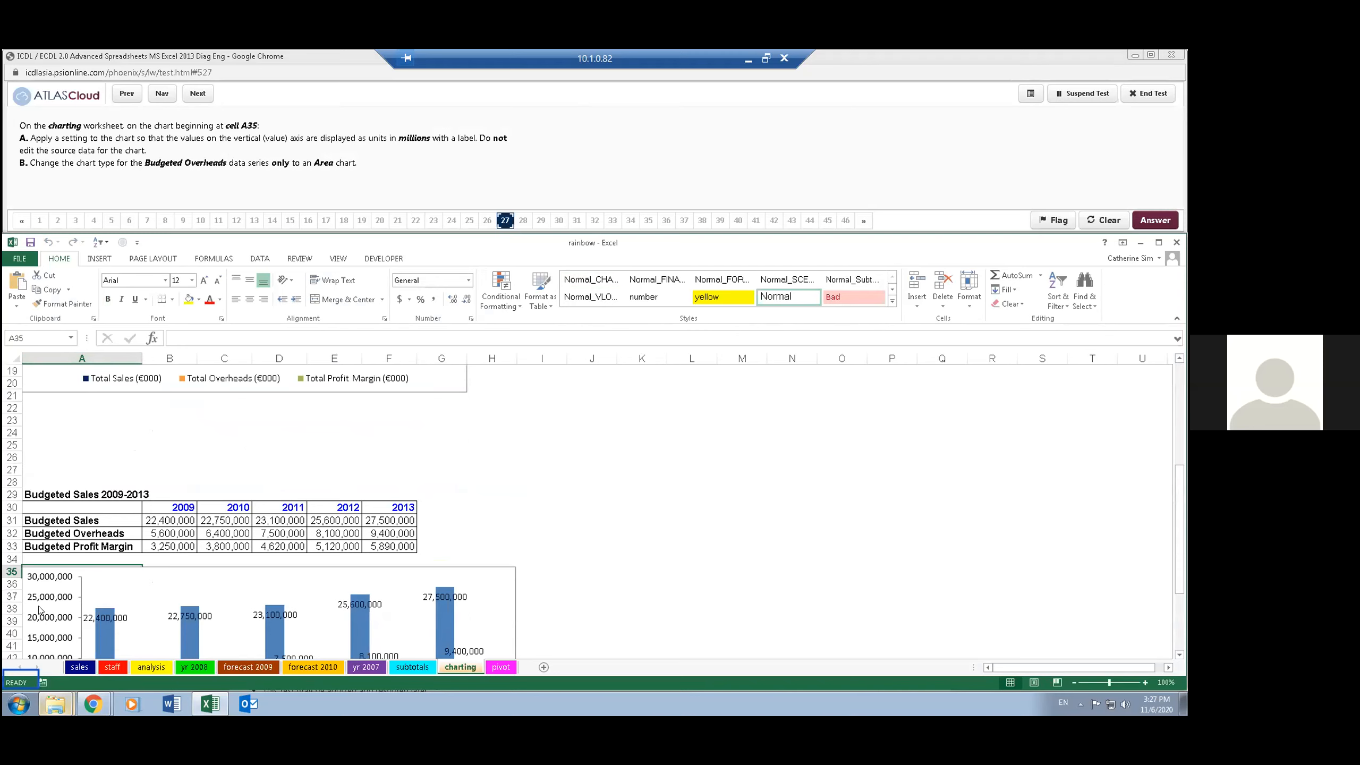
click(63, 580)
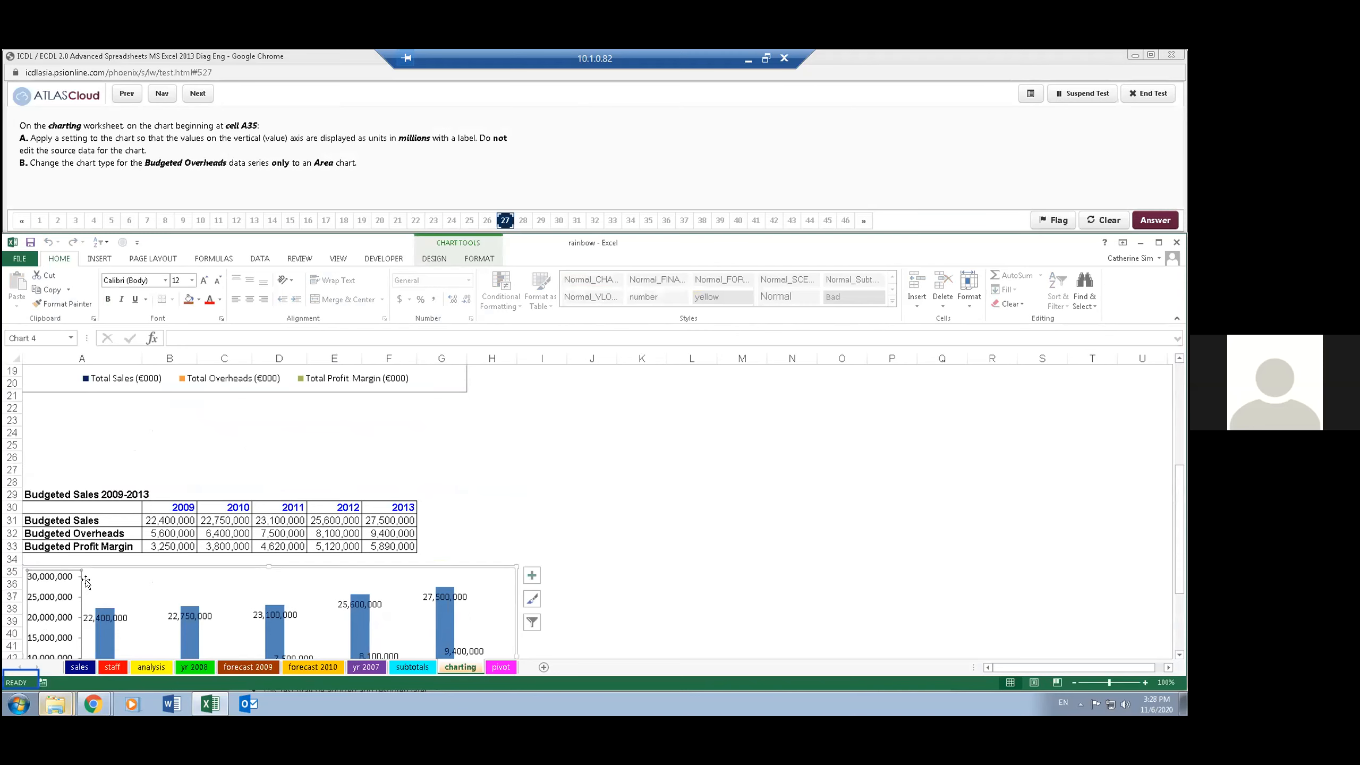
click(479, 259)
click(48, 292)
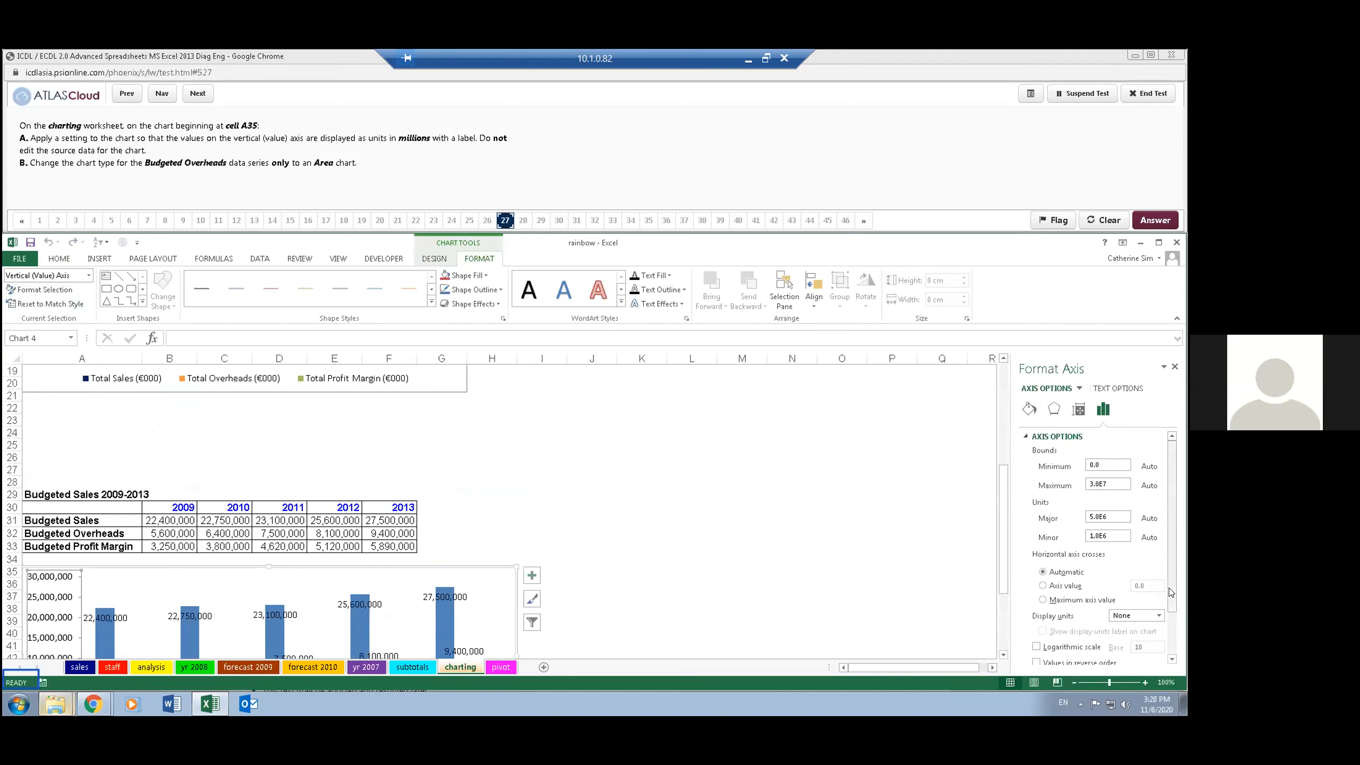
click(1158, 616)
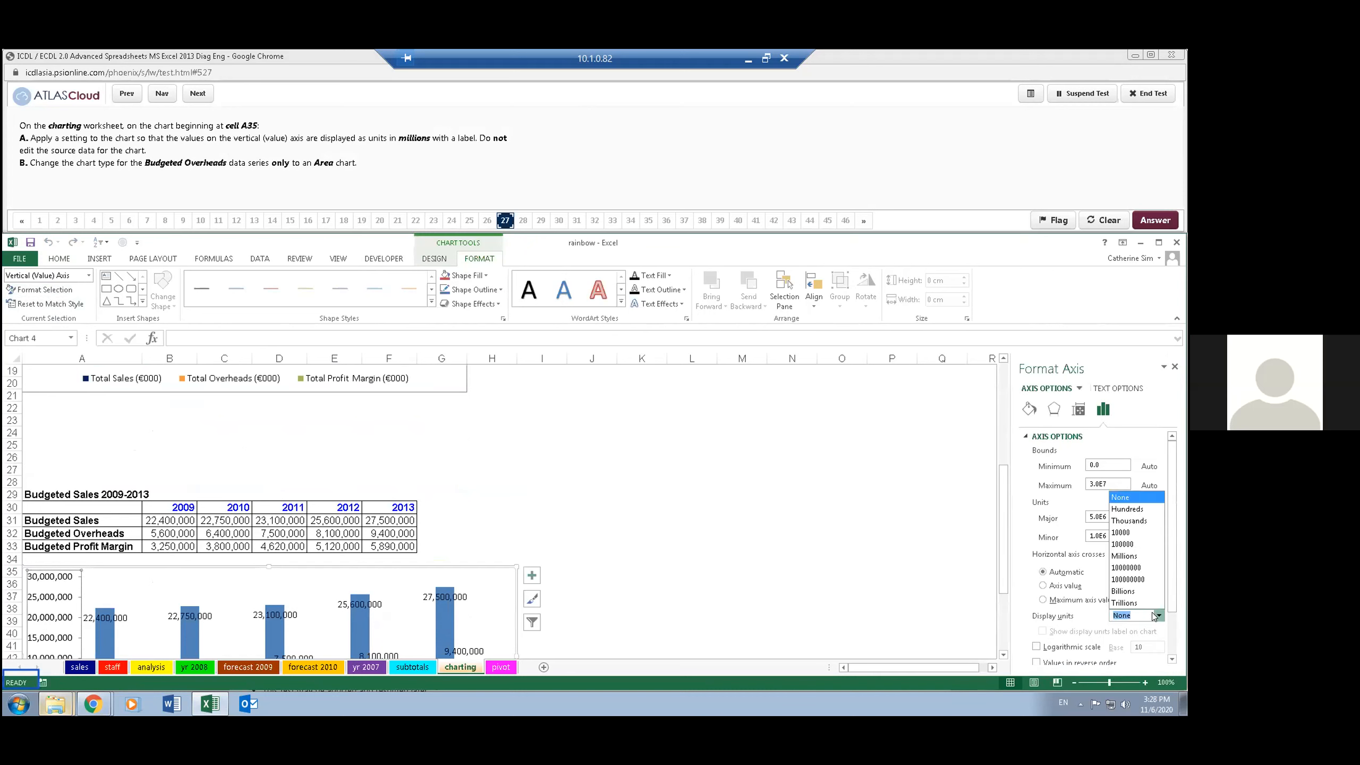
click(1129, 555)
mouse_move(217, 715)
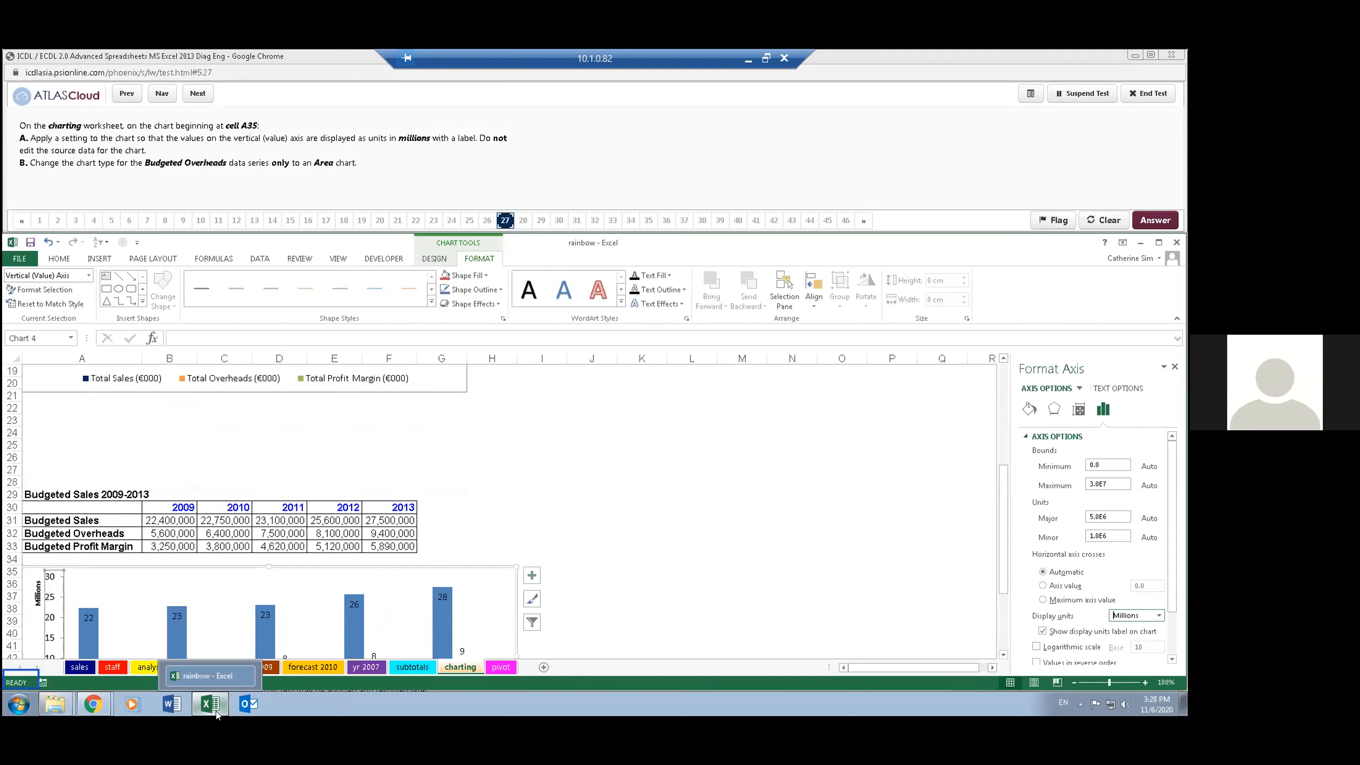
- Change only the Budgeted Overheads series to an Area chart within a combo chart, and advance the test to question 28
click(428, 479)
scroll(433, 478, down, 2)
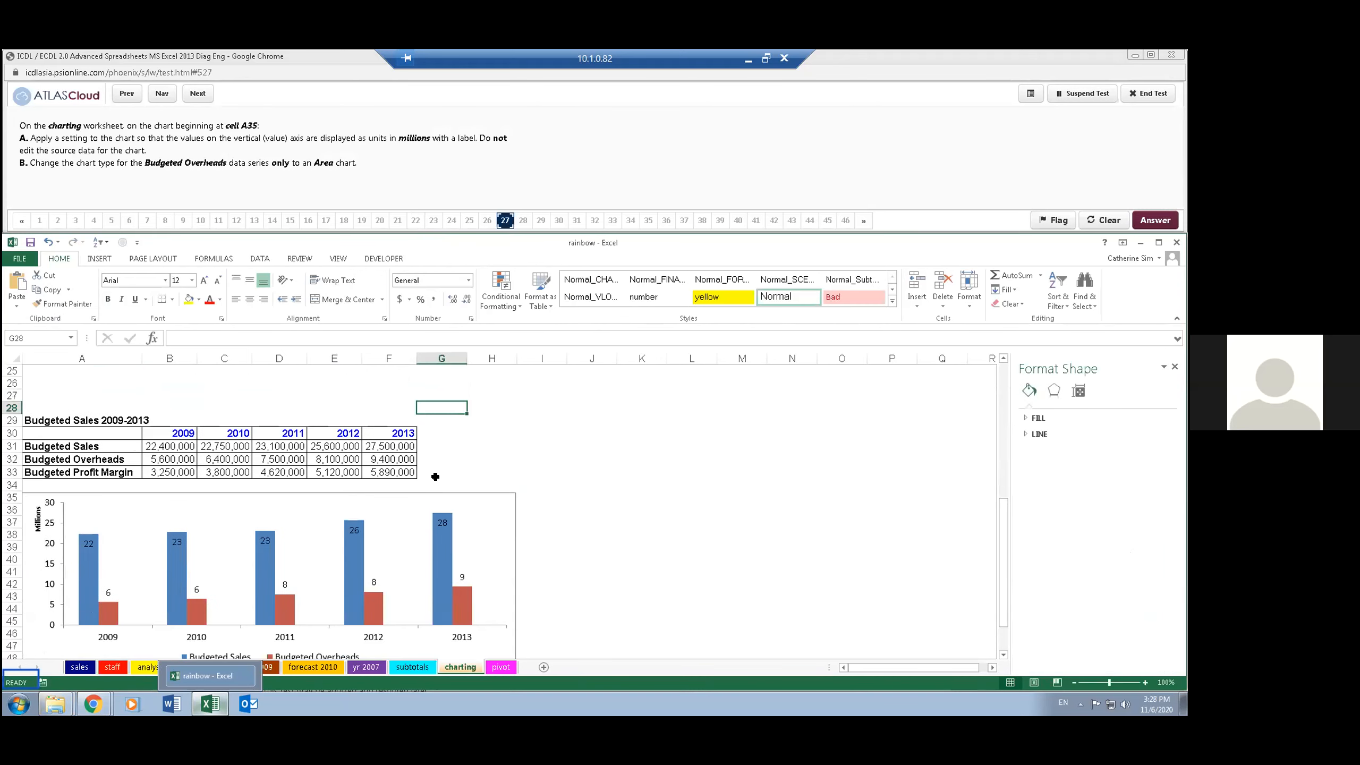
click(492, 508)
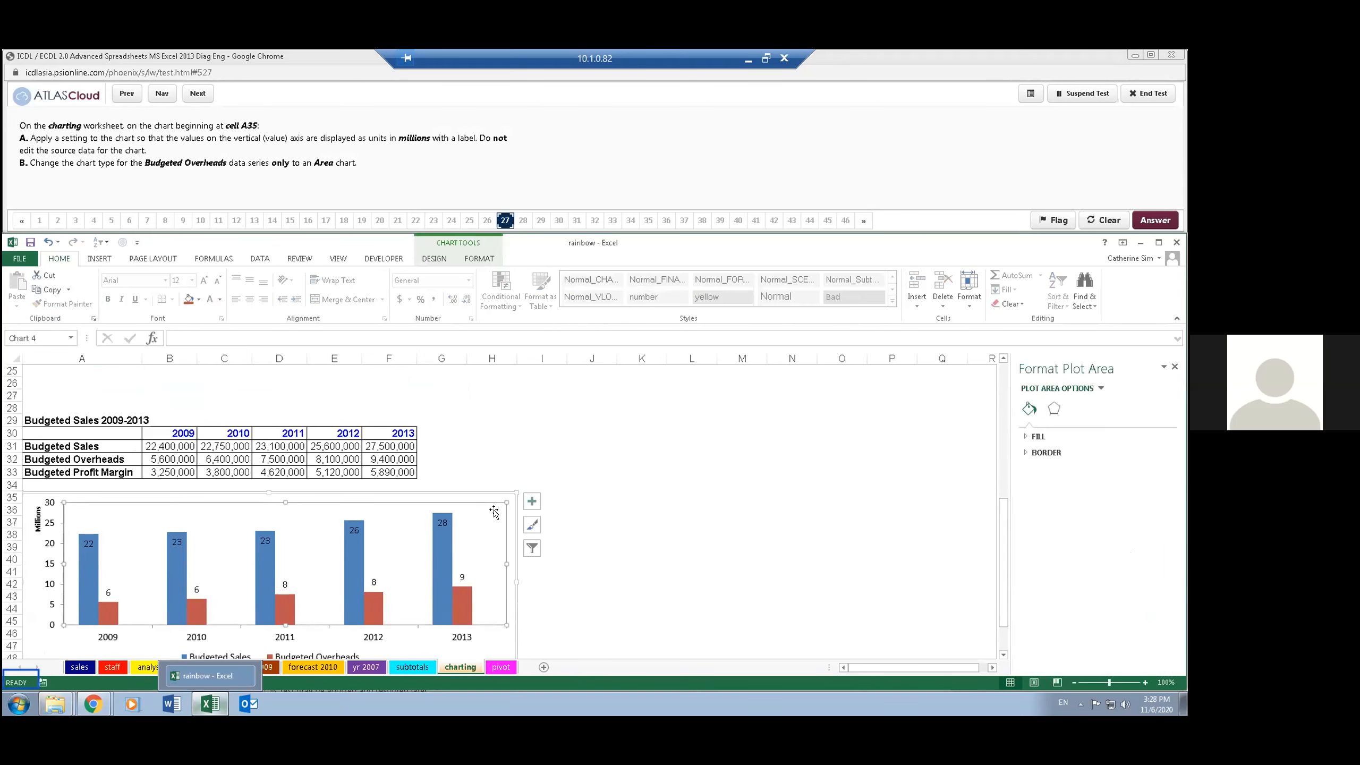
click(499, 491)
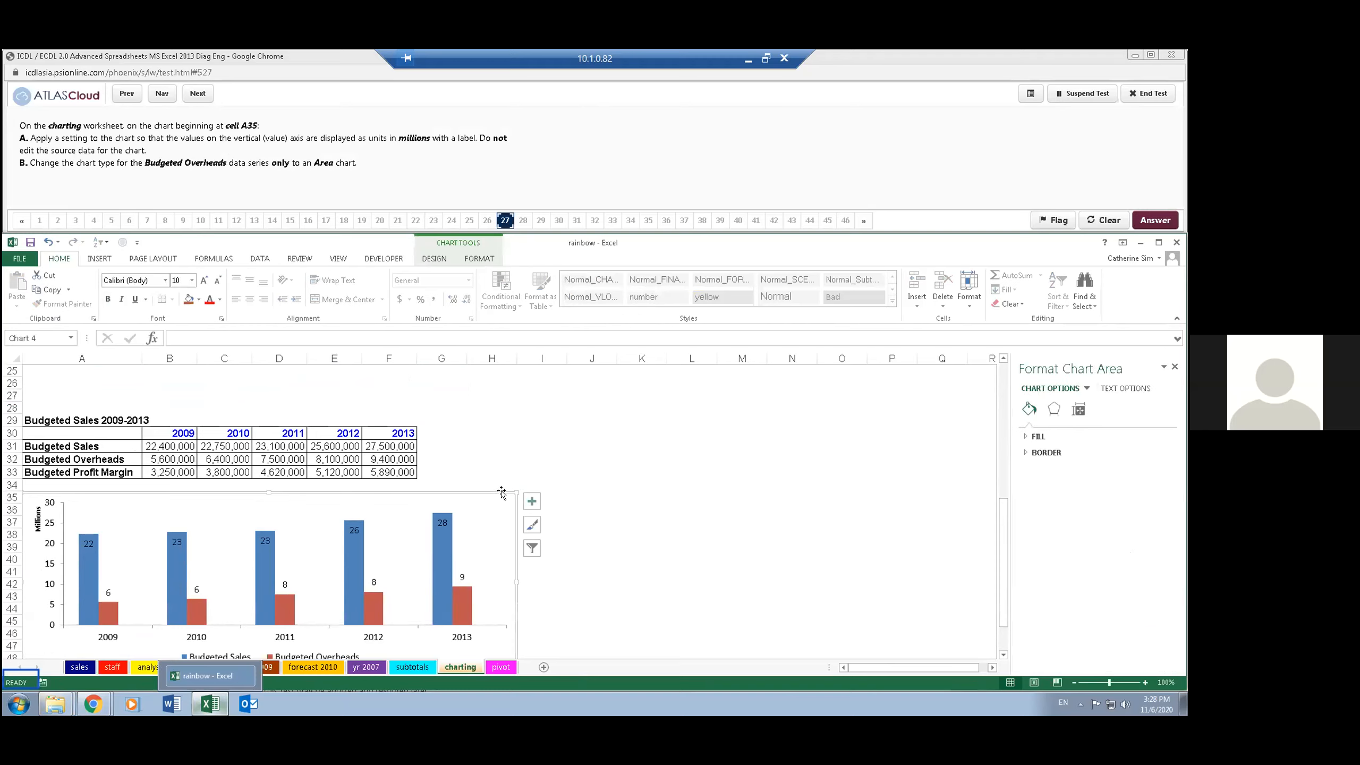
mouse_move(45, 714)
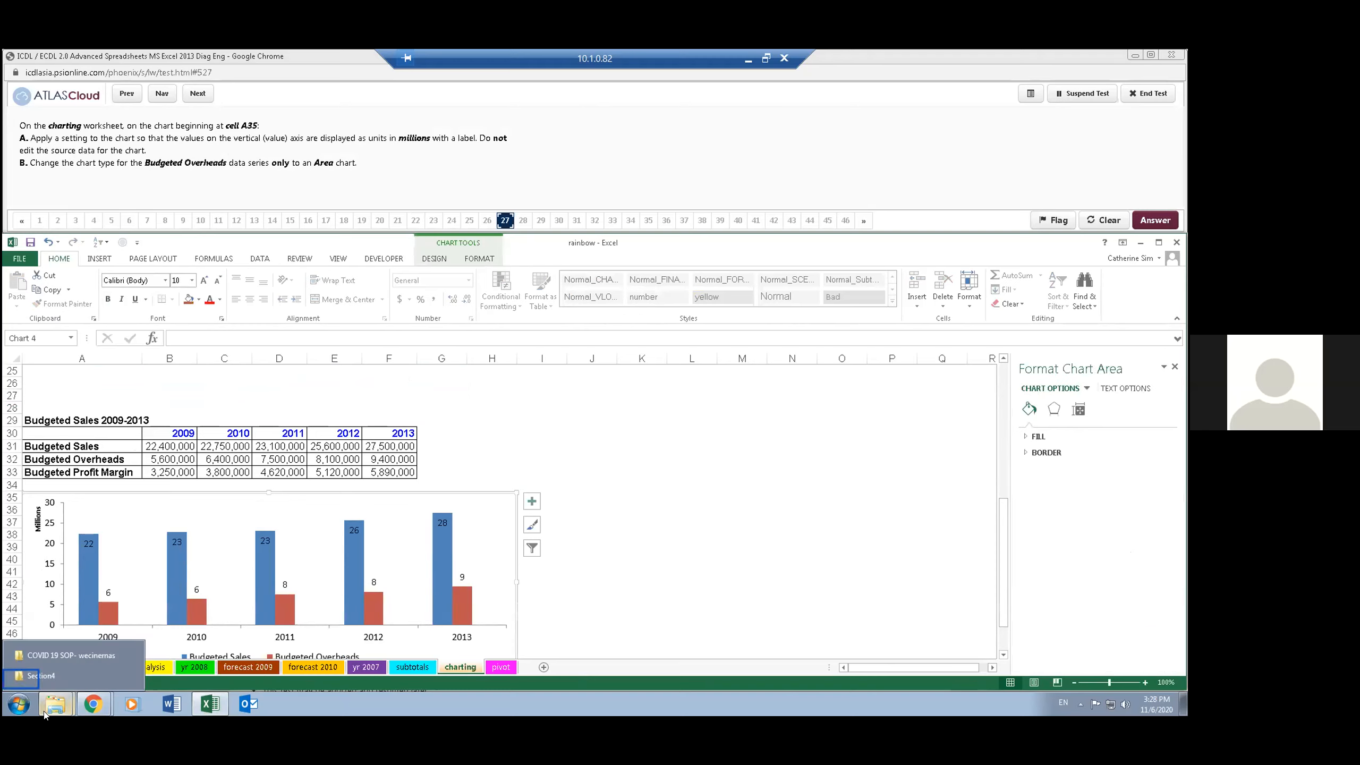
click(435, 260)
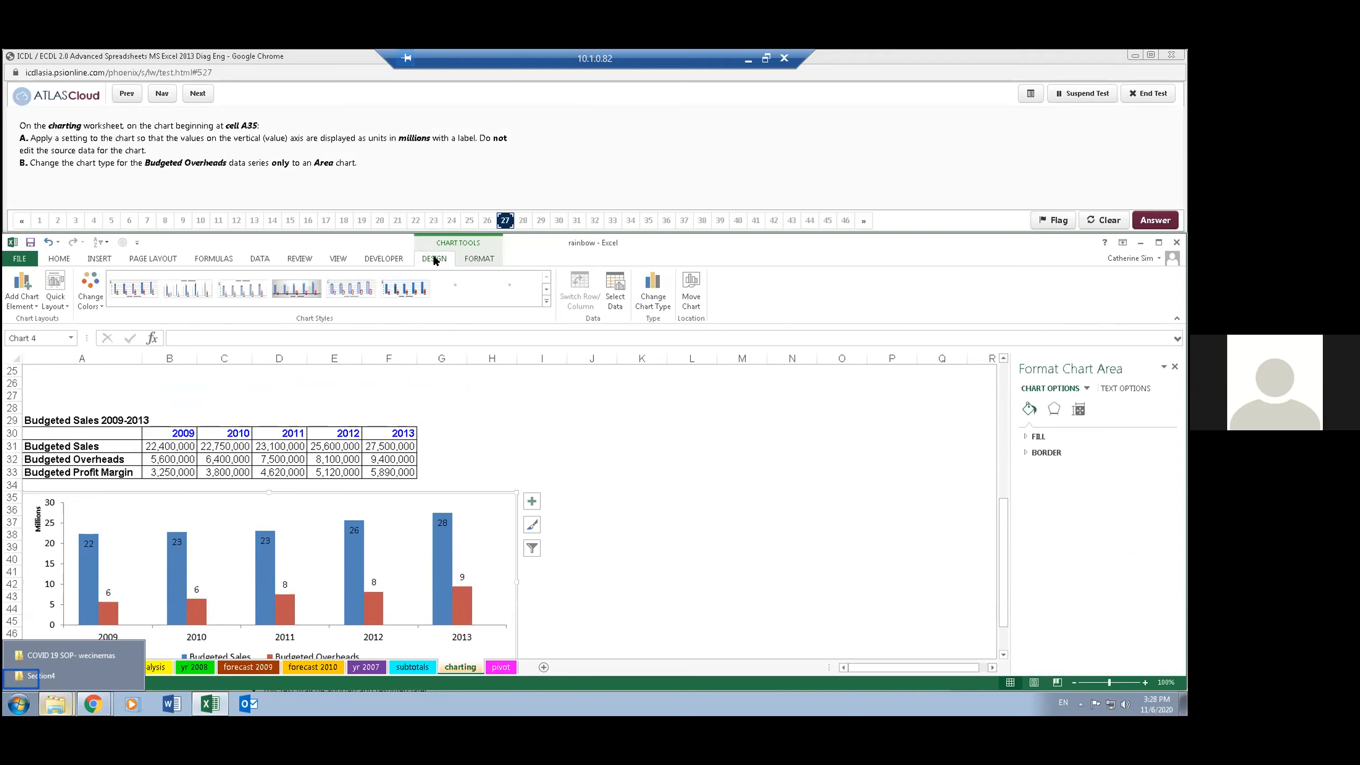
click(657, 308)
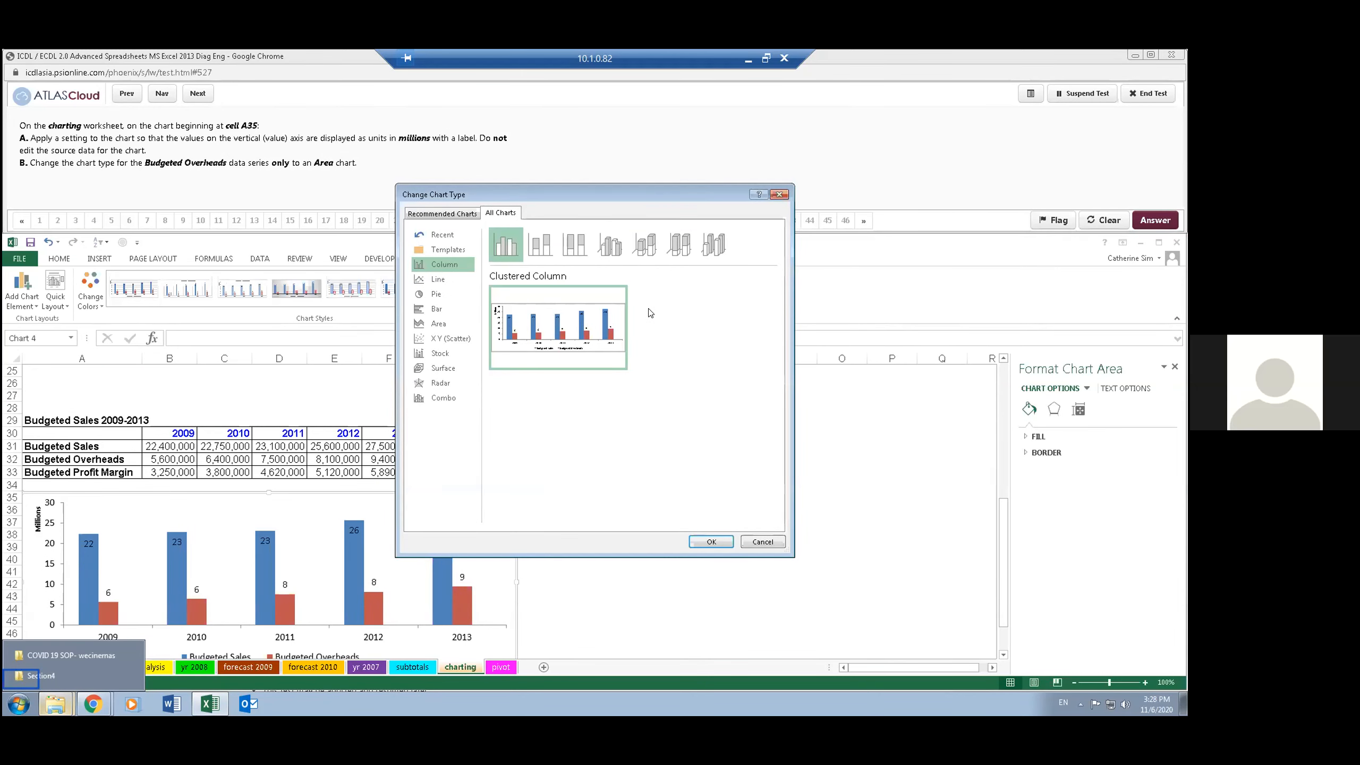
click(454, 397)
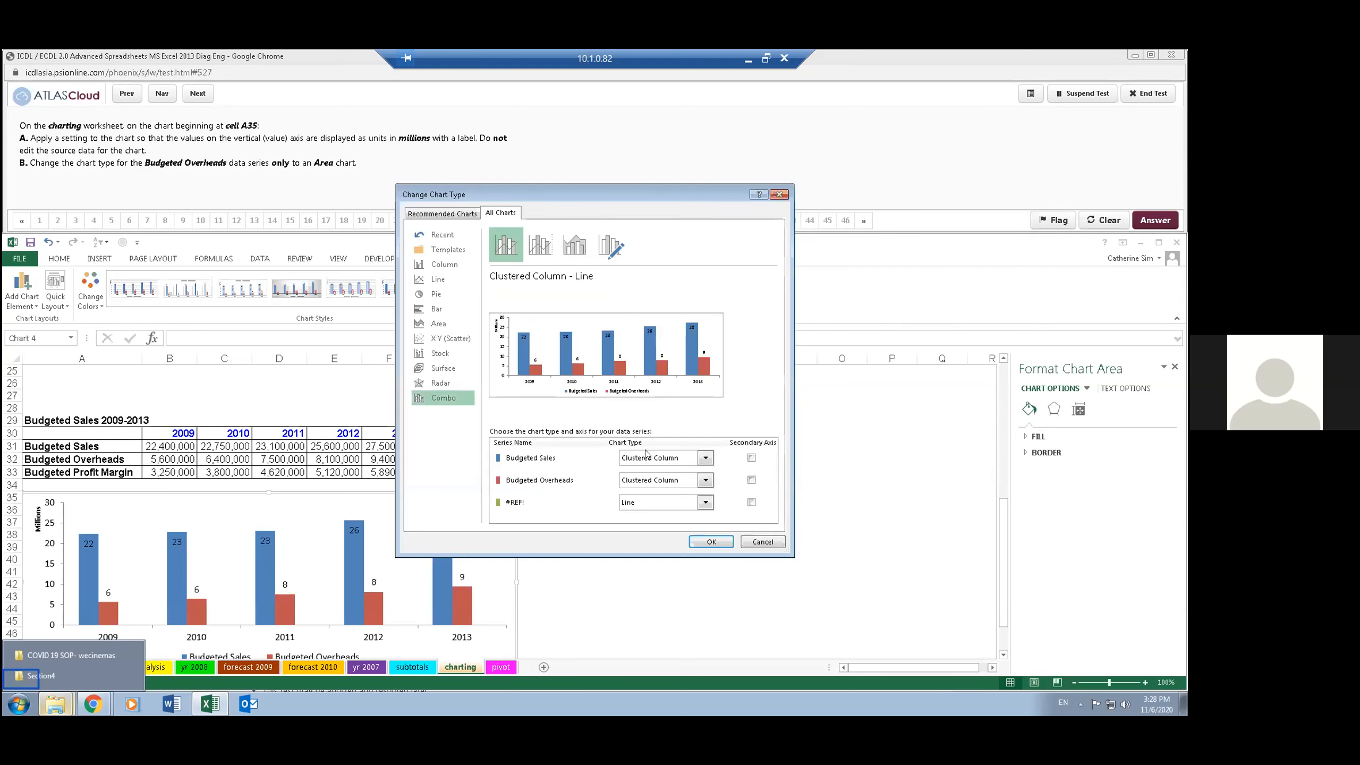
click(705, 479)
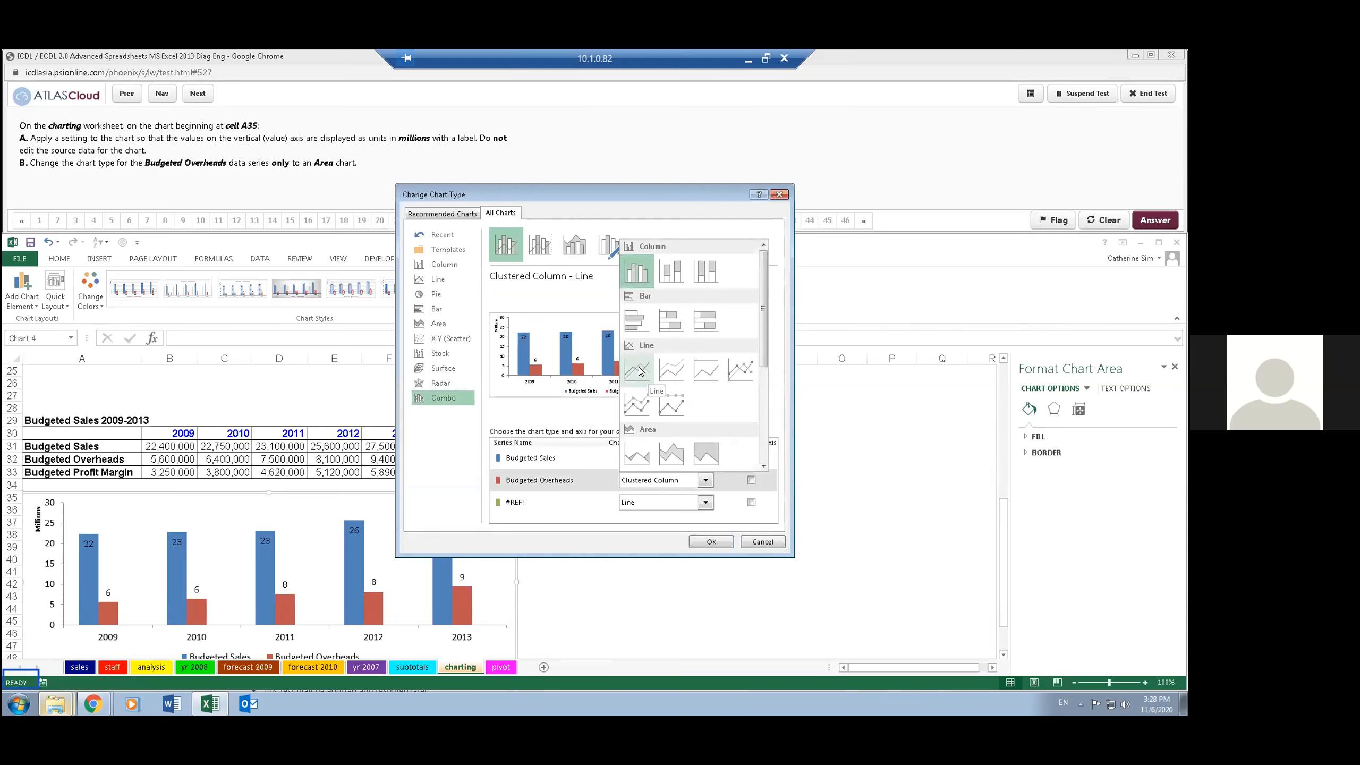
click(639, 455)
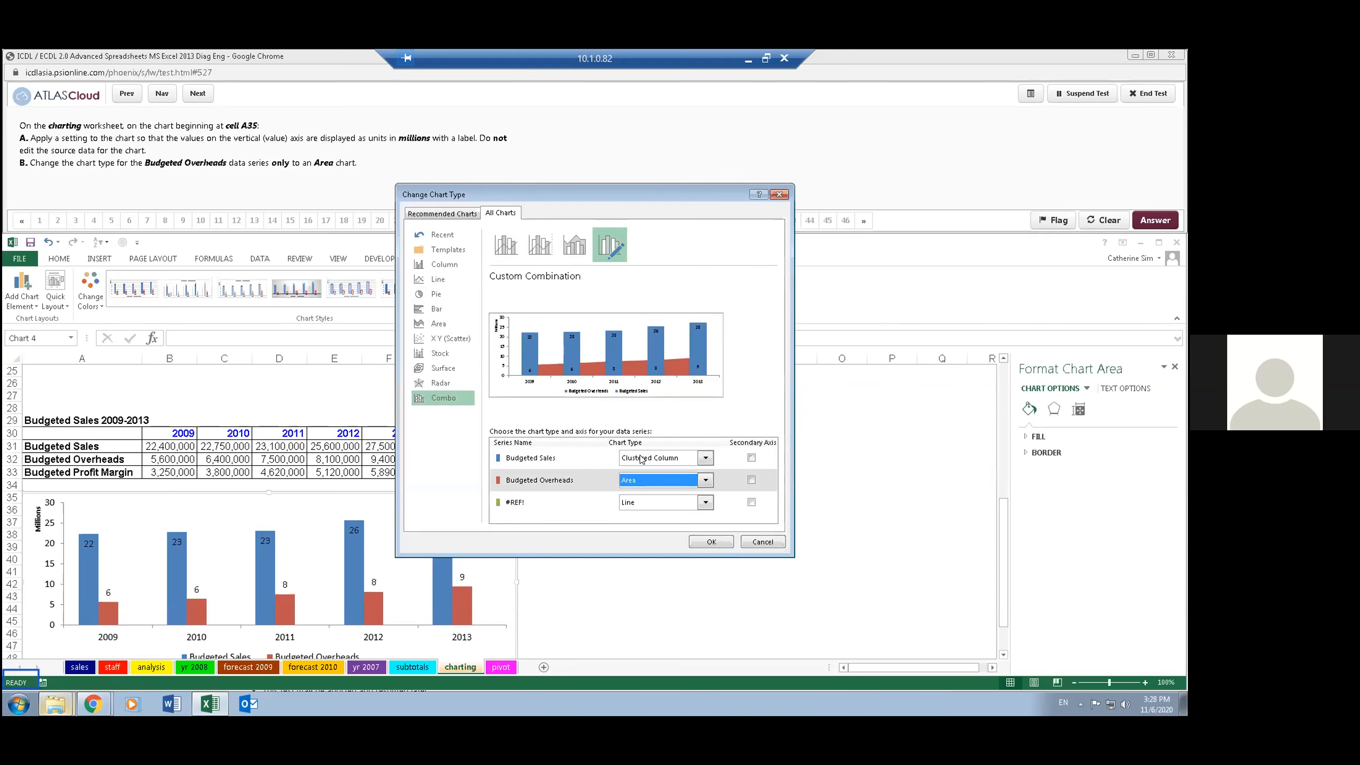
click(709, 541)
click(534, 164)
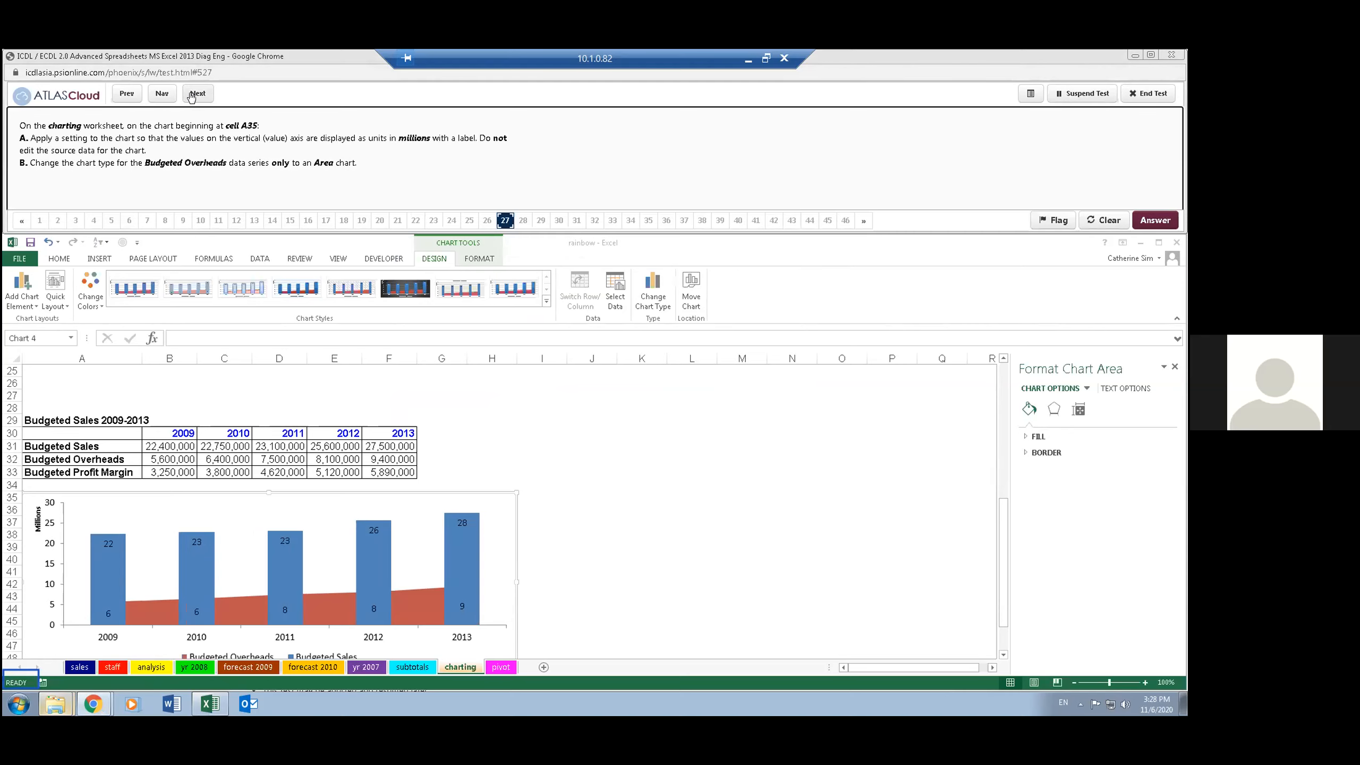
click(196, 93)
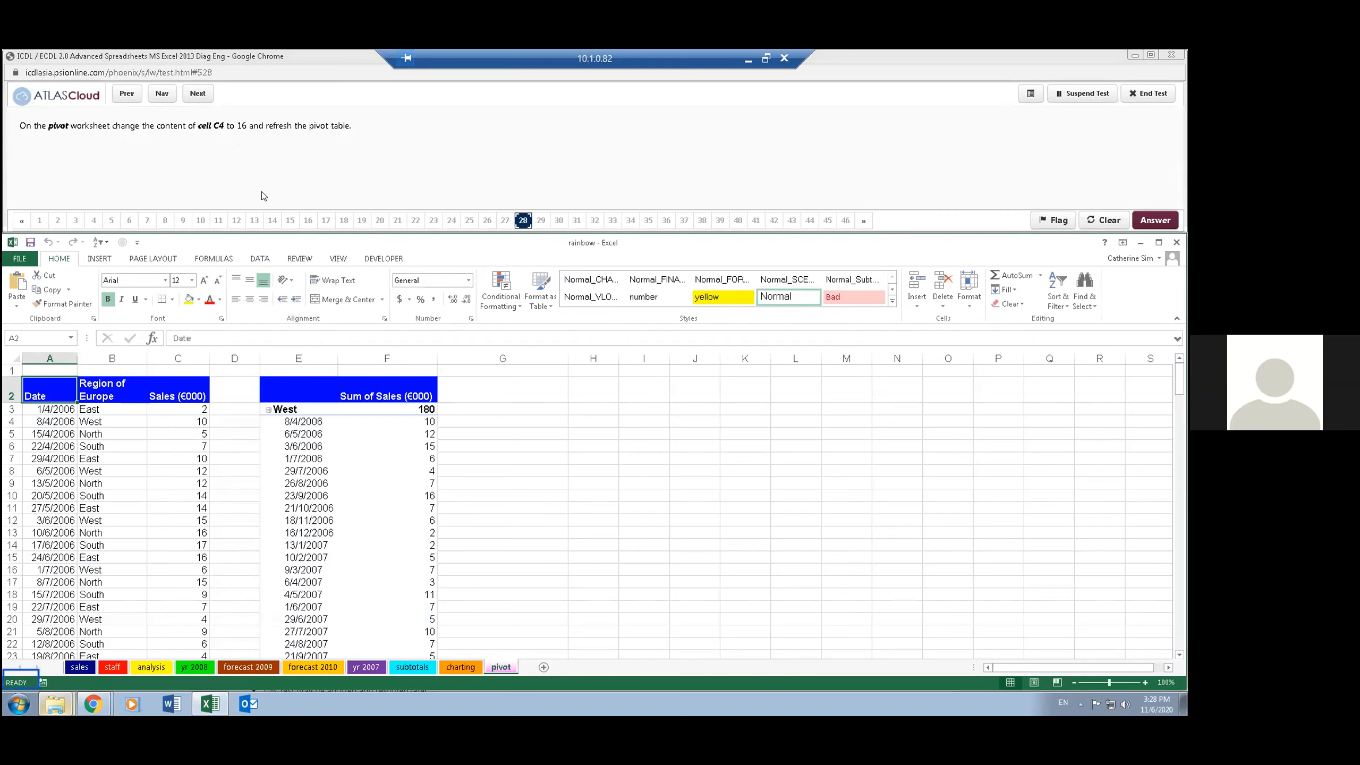
- Change the content of cell C4 on the pivot worksheet to 16
click(184, 431)
click(180, 418)
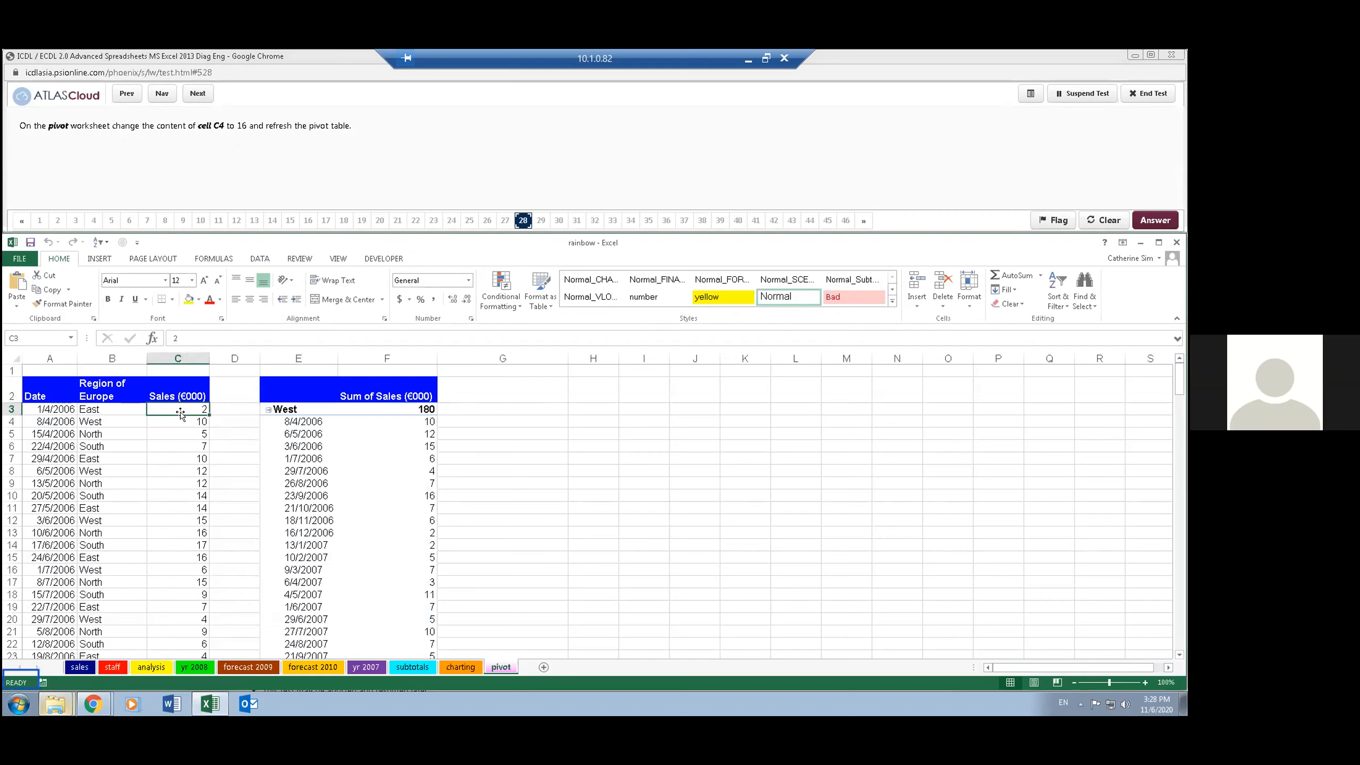
text(16)
click(206, 470)
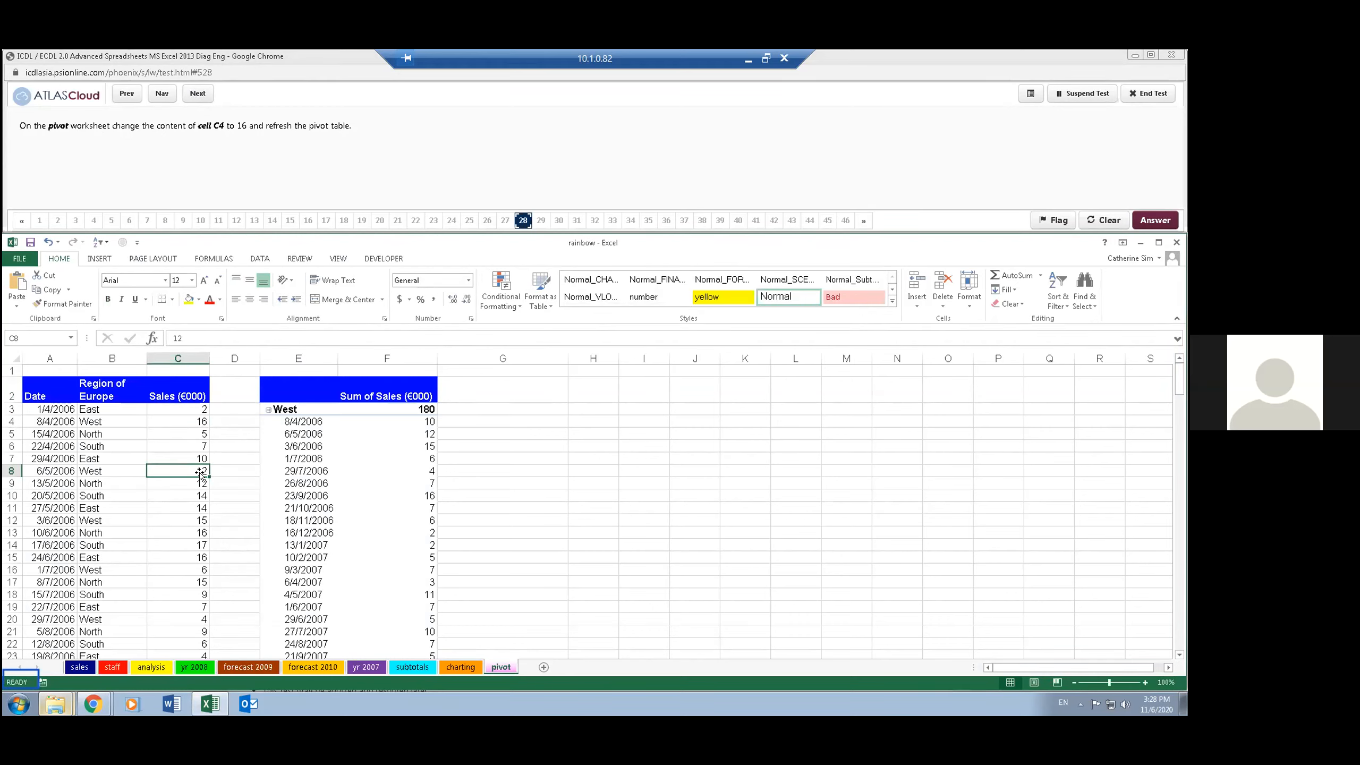
click(137, 439)
click(121, 419)
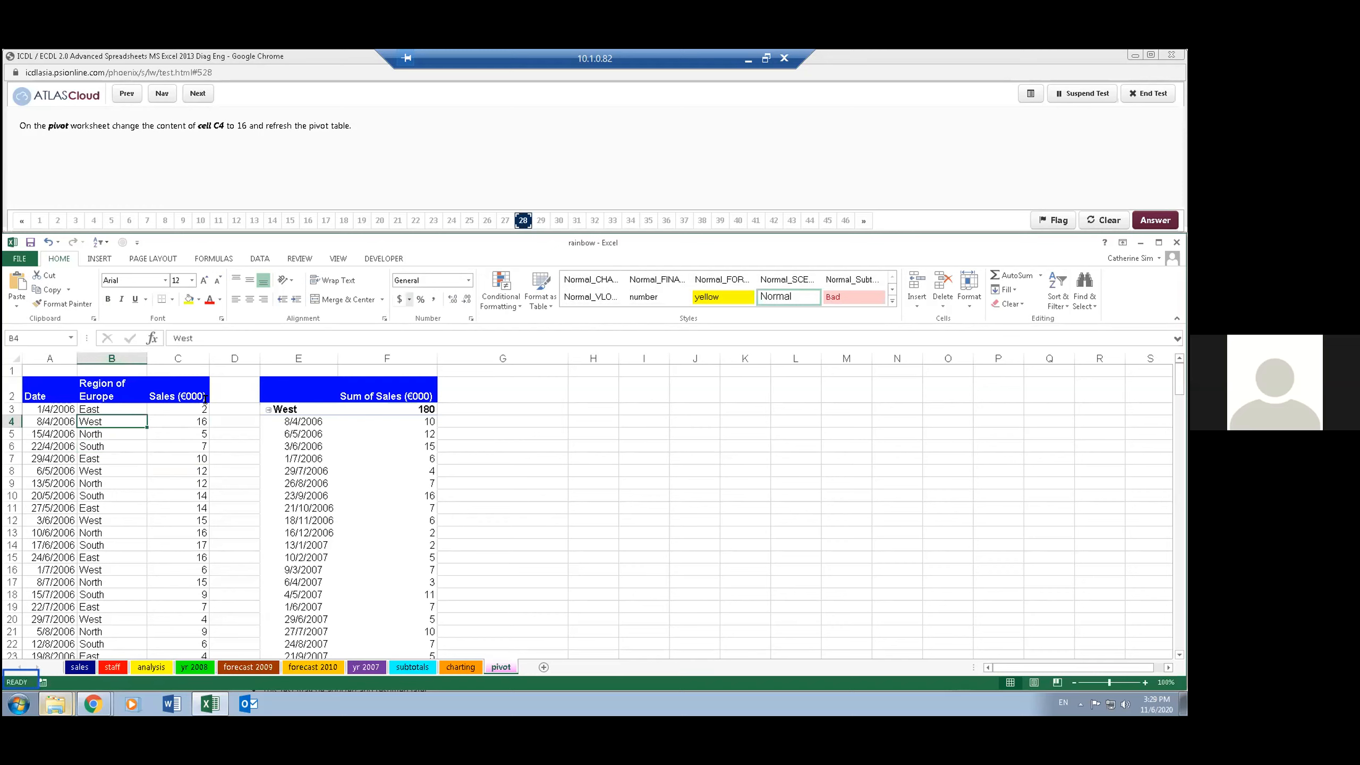
click(178, 435)
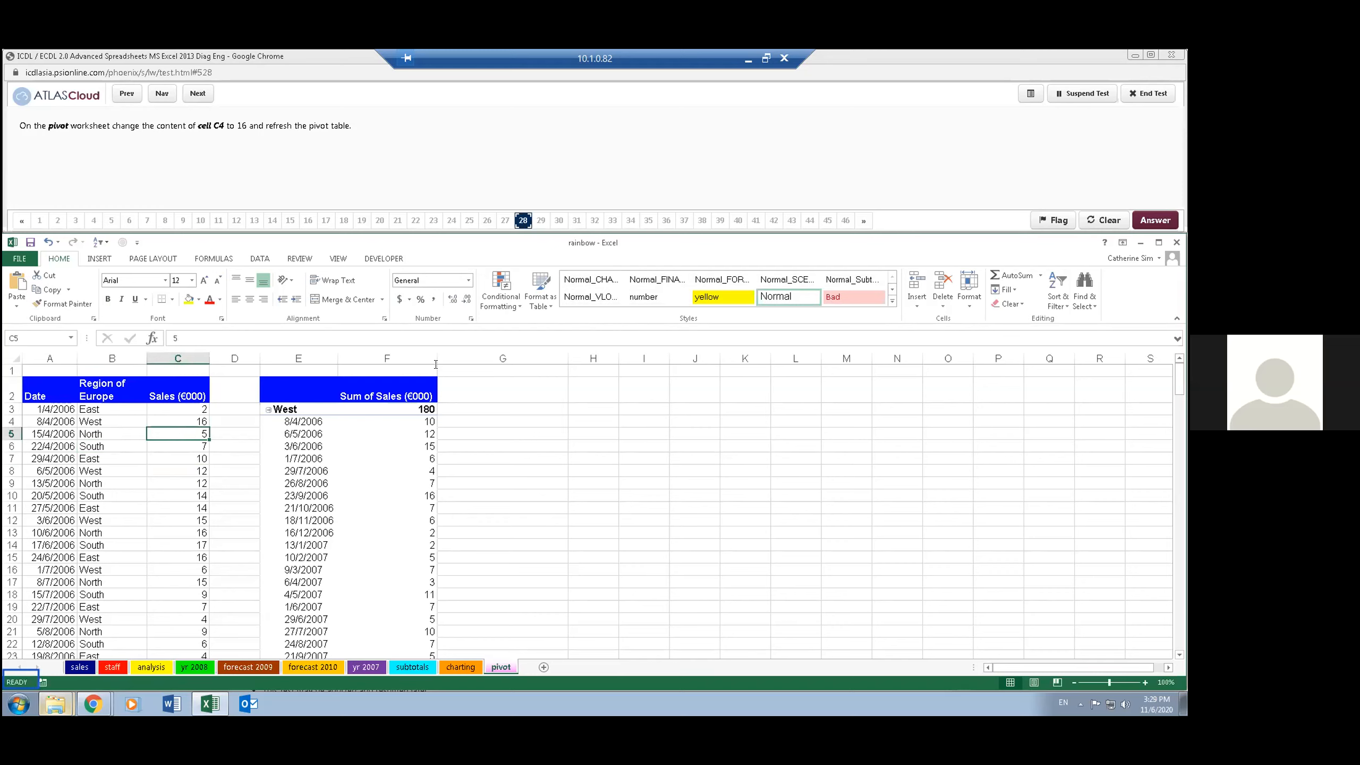
- Refresh the pivot table on the pivot worksheet, and advance the test to question 29
click(382, 459)
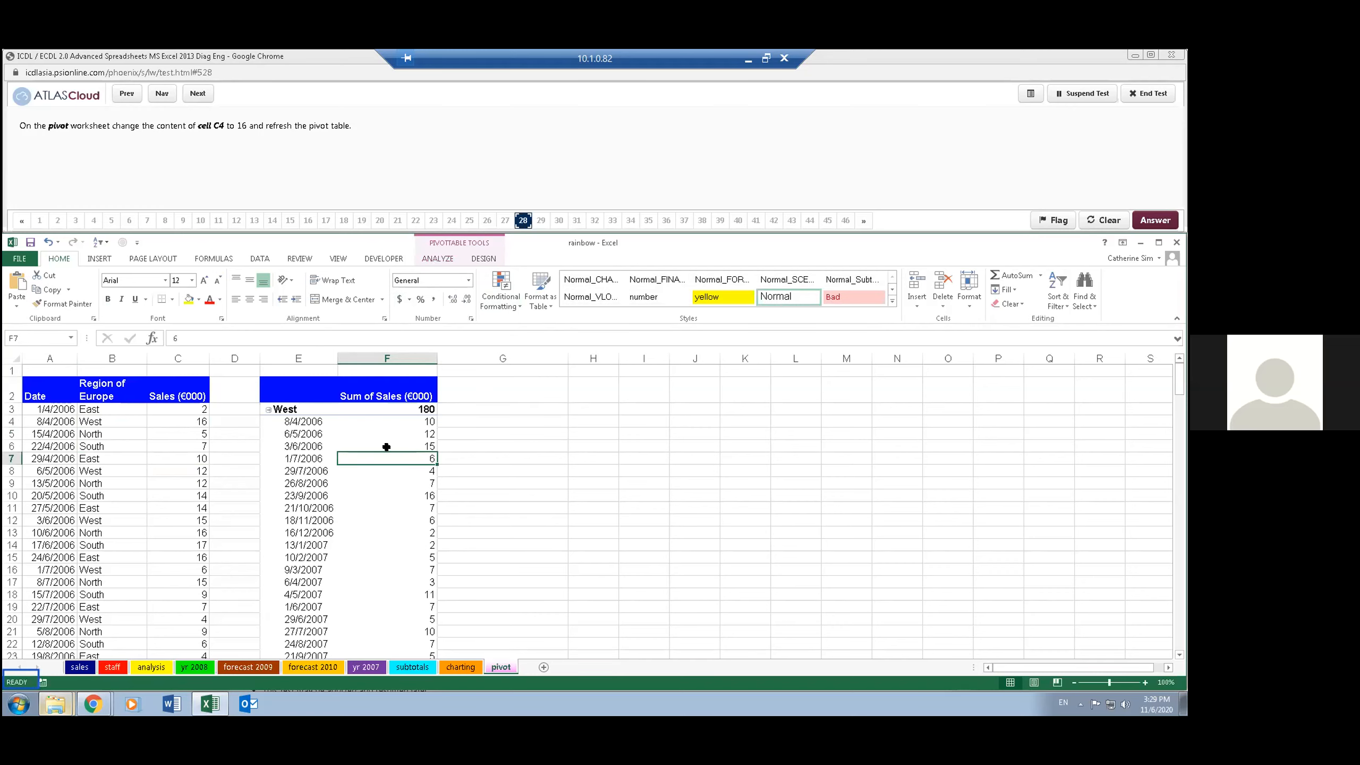
click(437, 259)
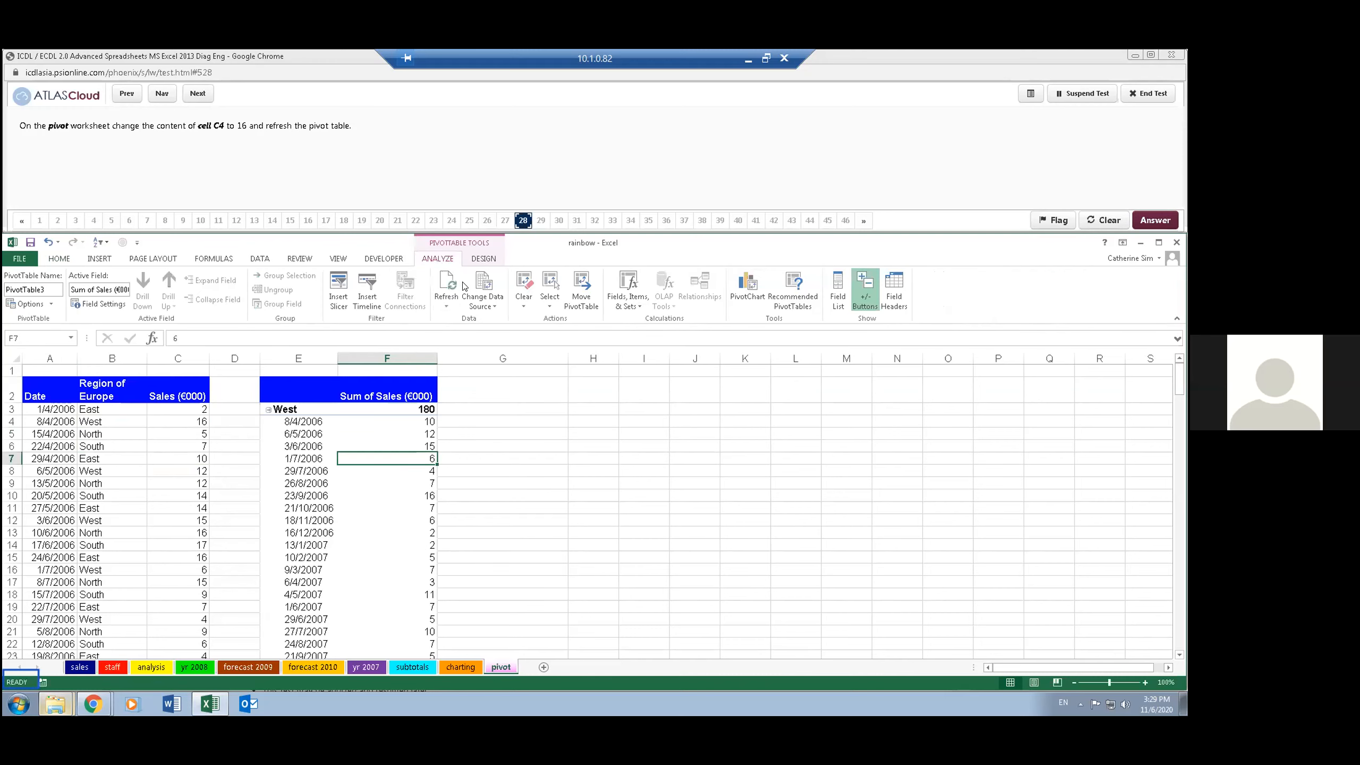
click(444, 278)
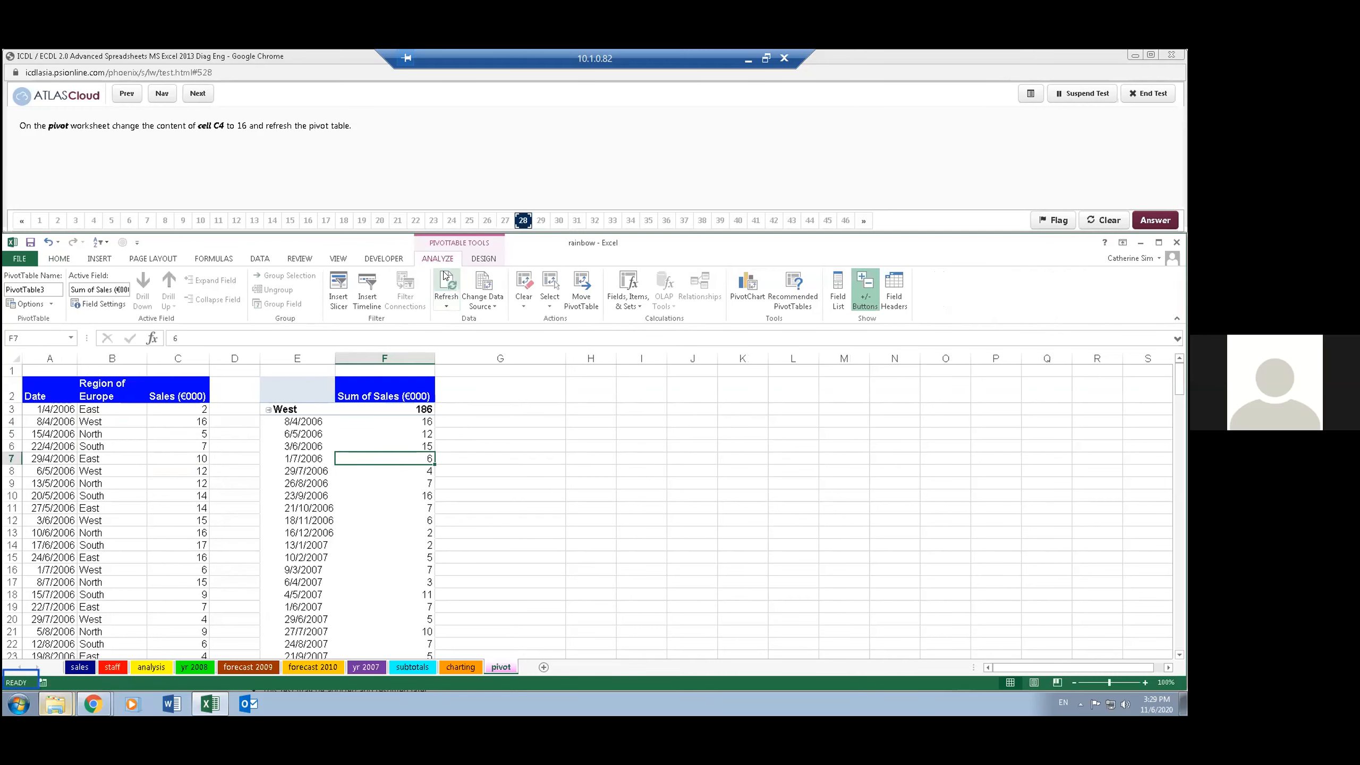
click(354, 167)
click(196, 94)
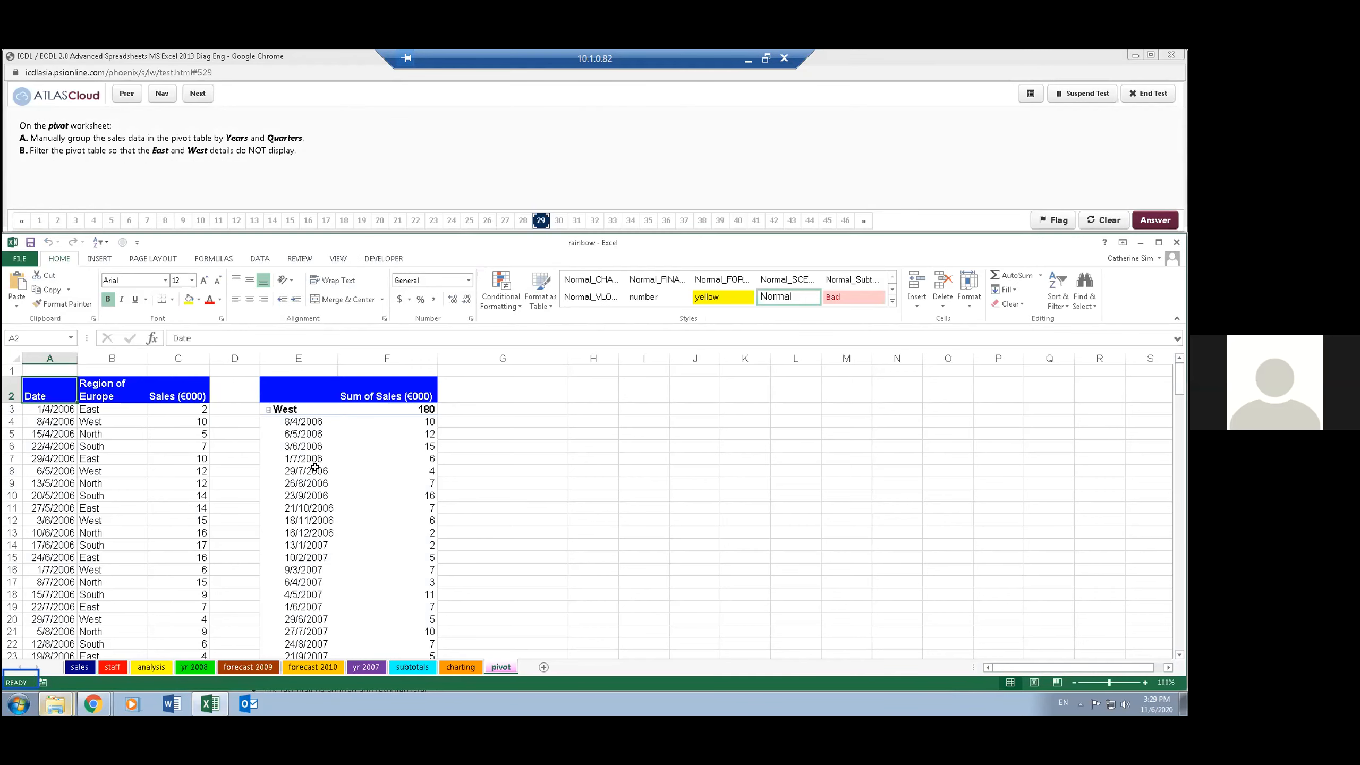
- Group the dates in the pivot table on the pivot worksheet by Quarters and Years only, without Months
click(306, 436)
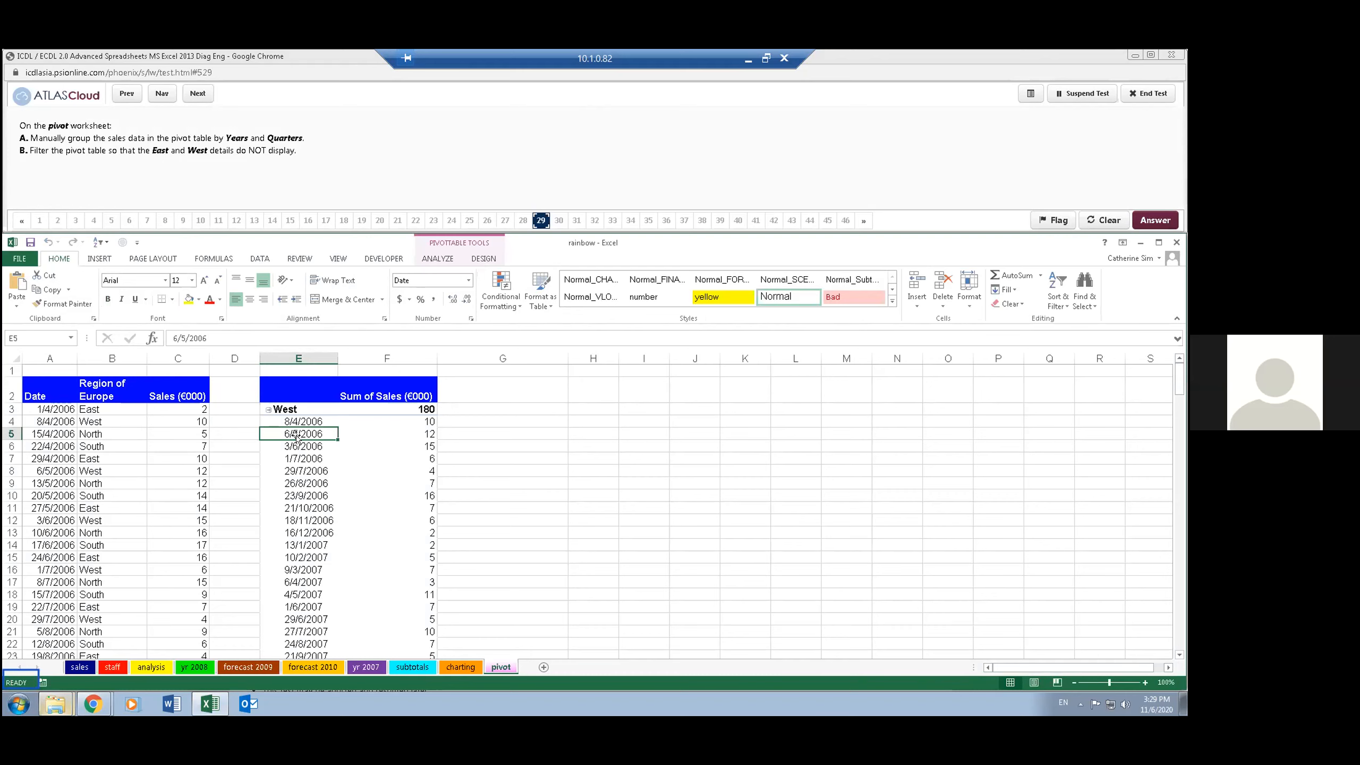
right_click(295, 434)
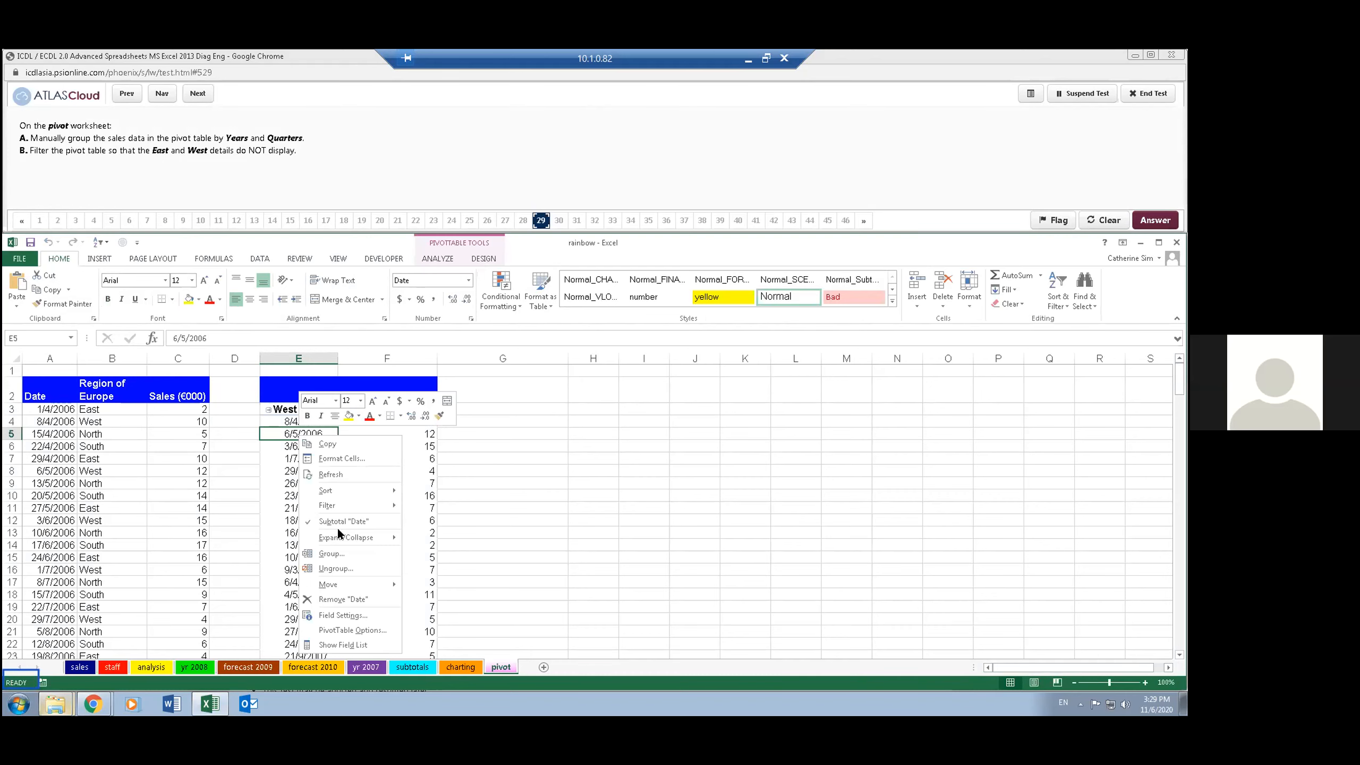
click(331, 554)
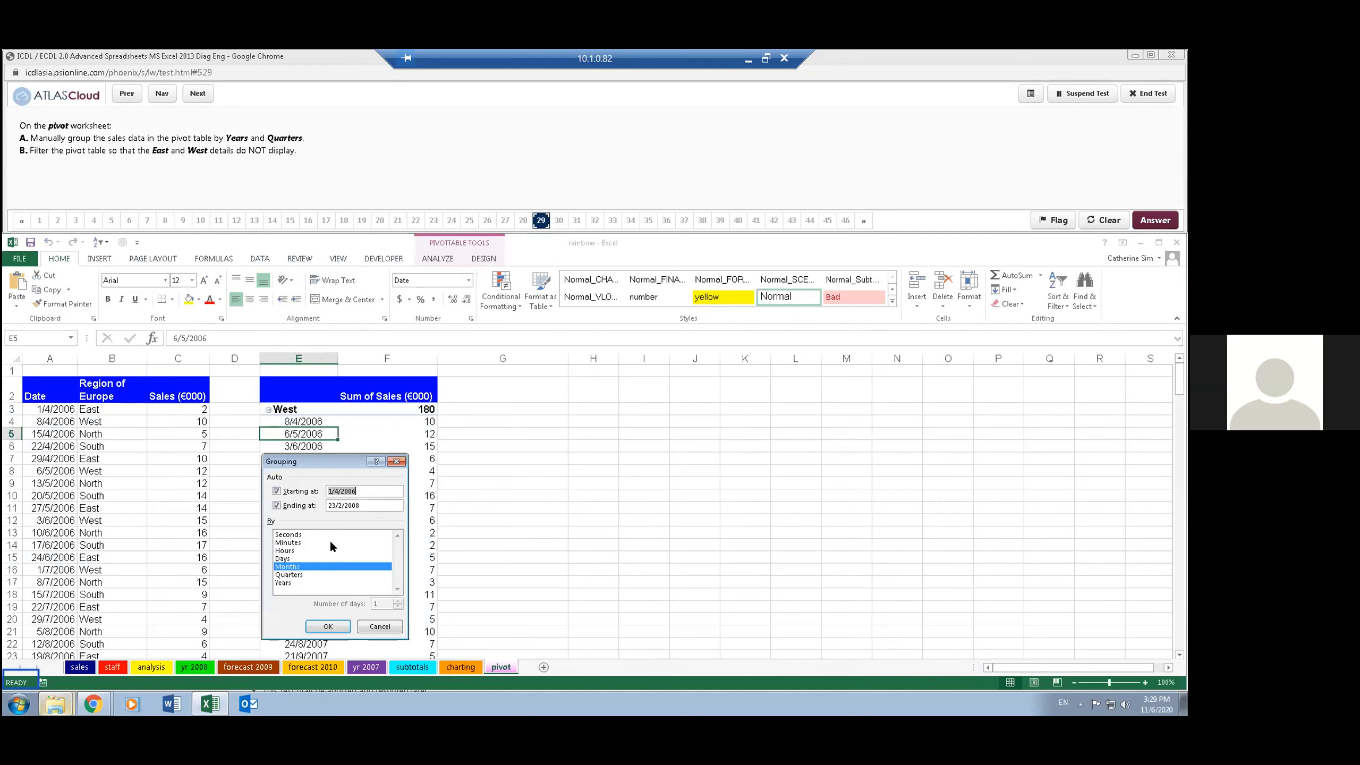
drag(335, 462, 284, 184)
click(243, 298)
click(240, 305)
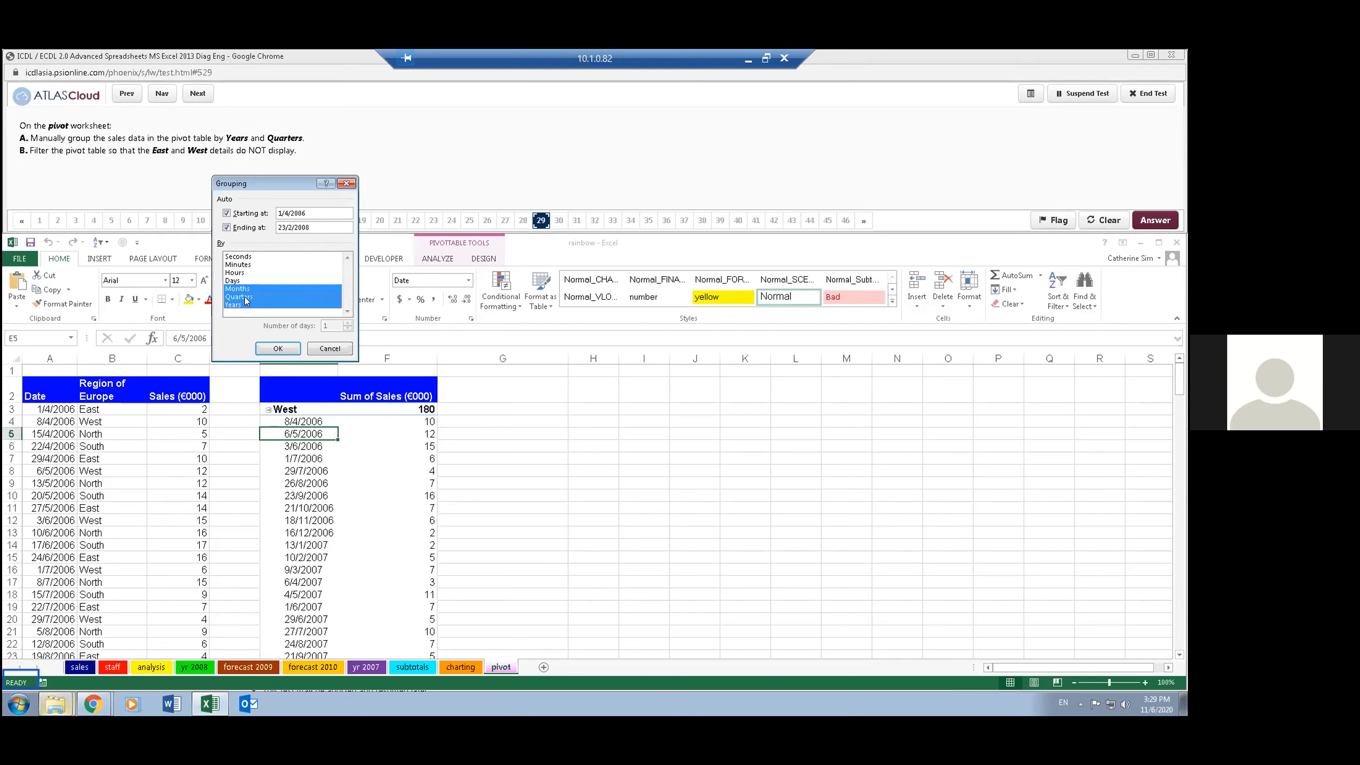
click(248, 288)
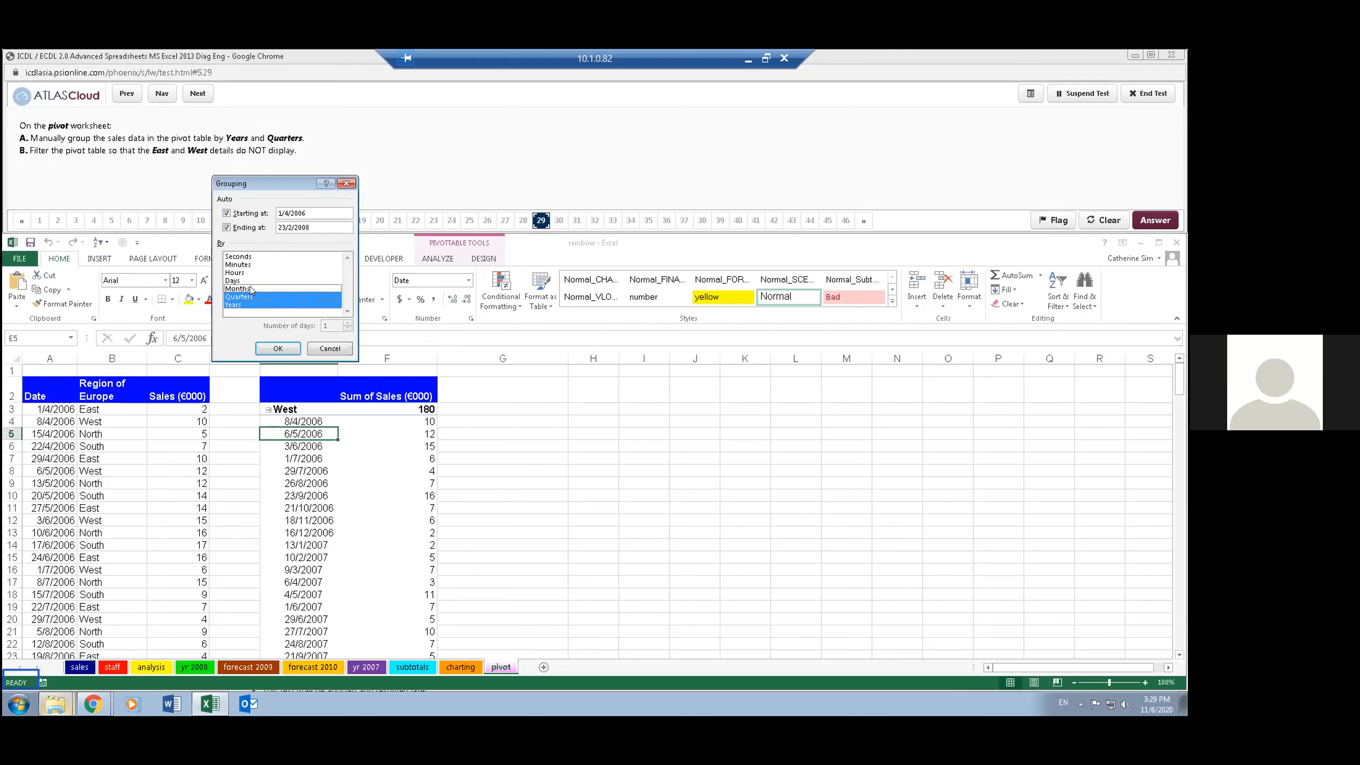
click(286, 349)
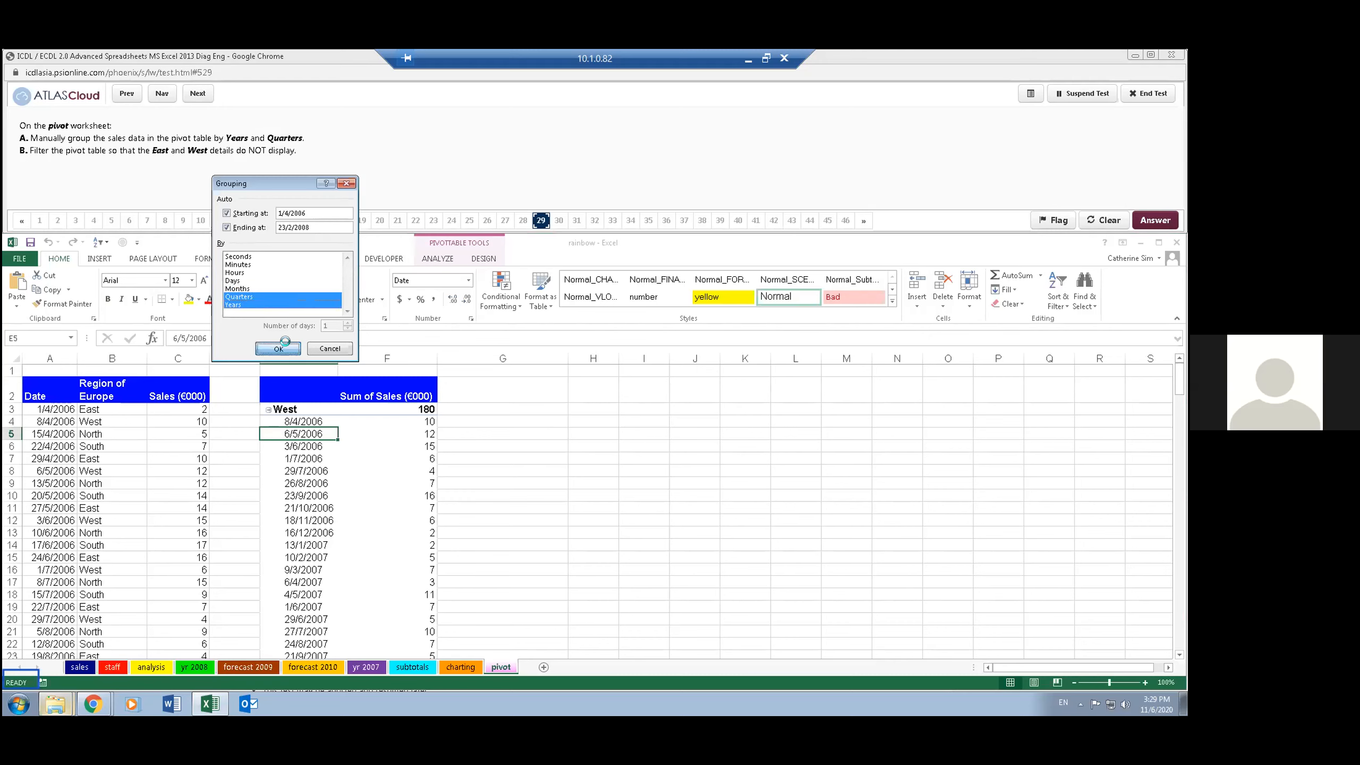
click(256, 340)
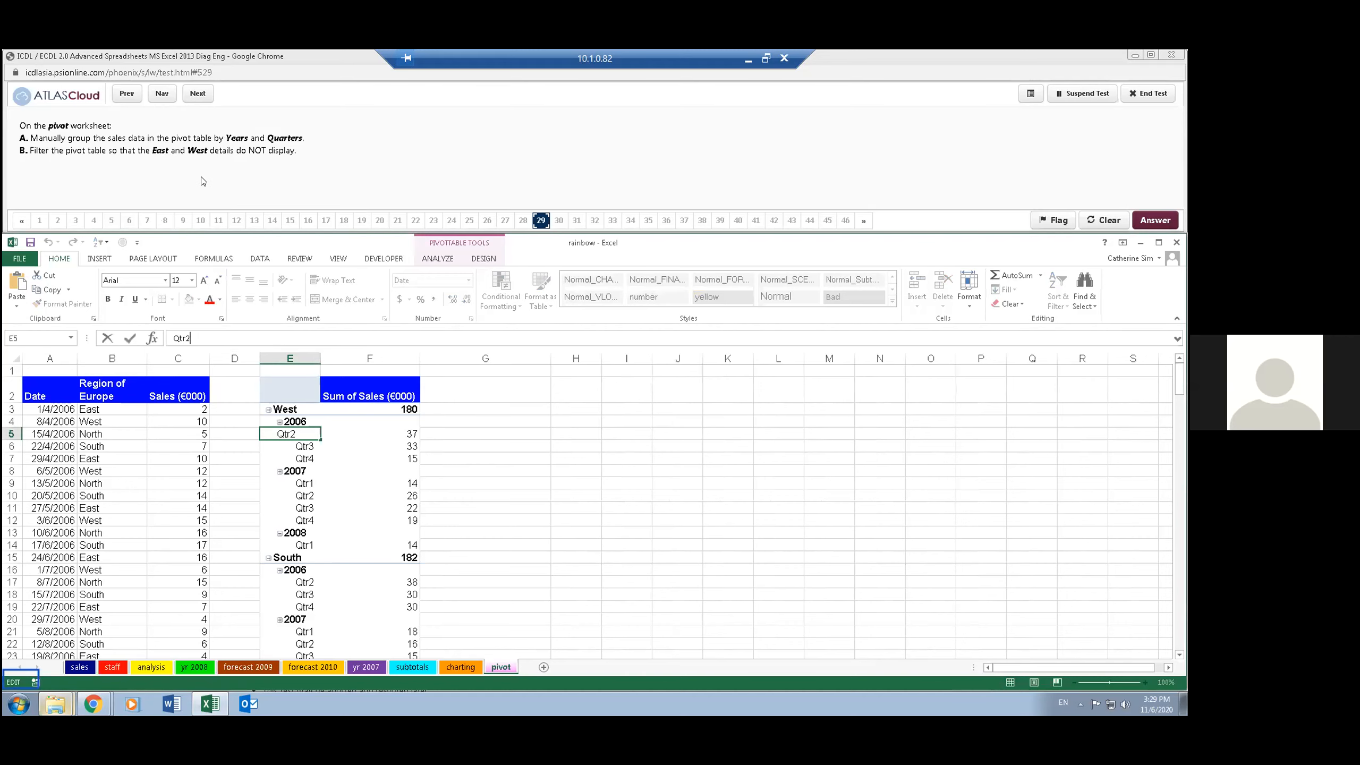
double_click(303, 471)
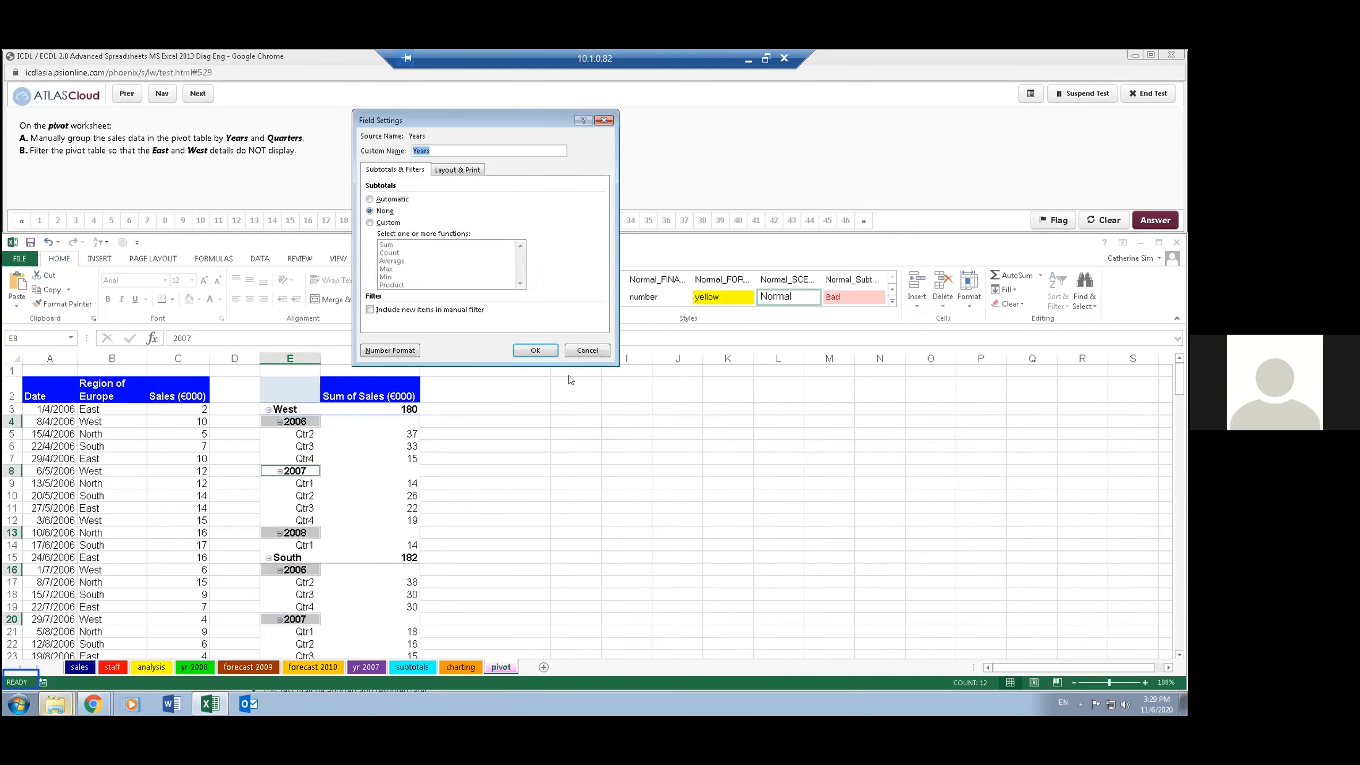
click(587, 350)
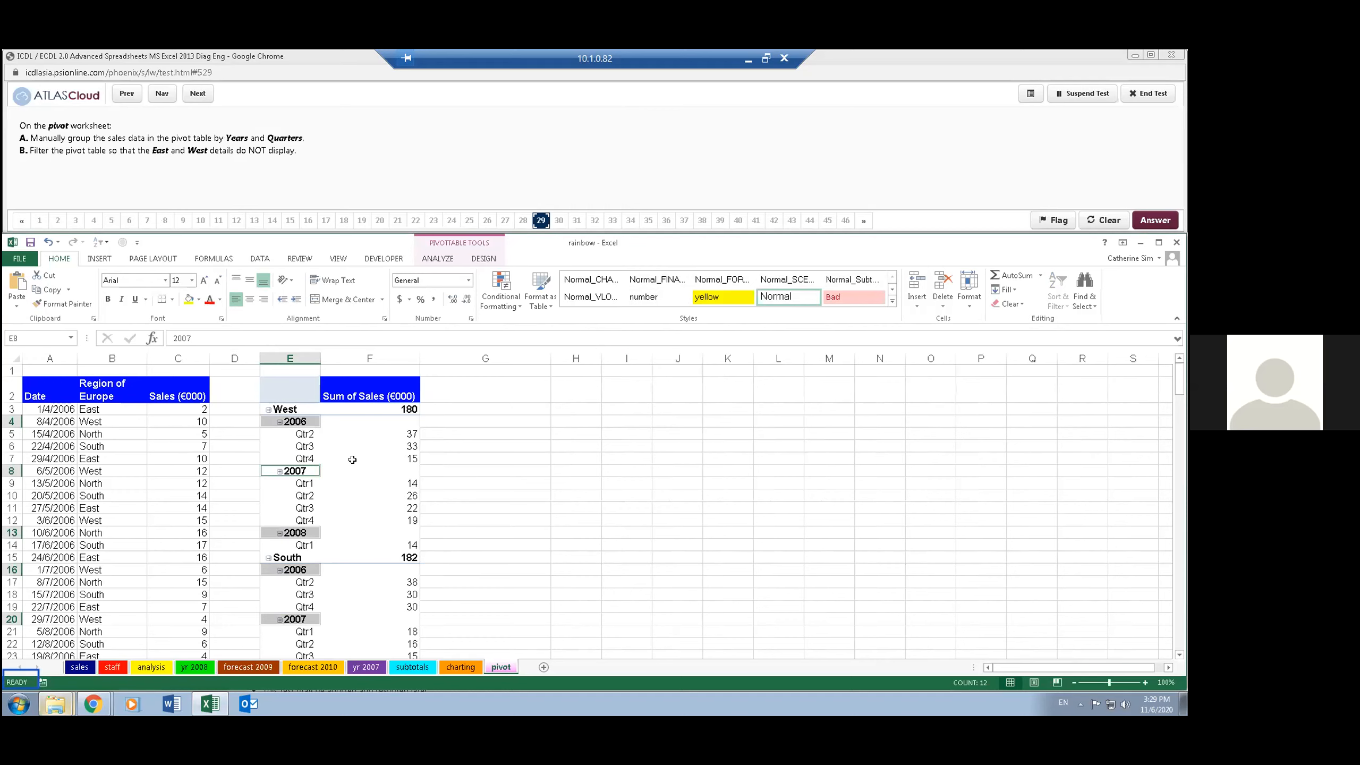
double_click(302, 446)
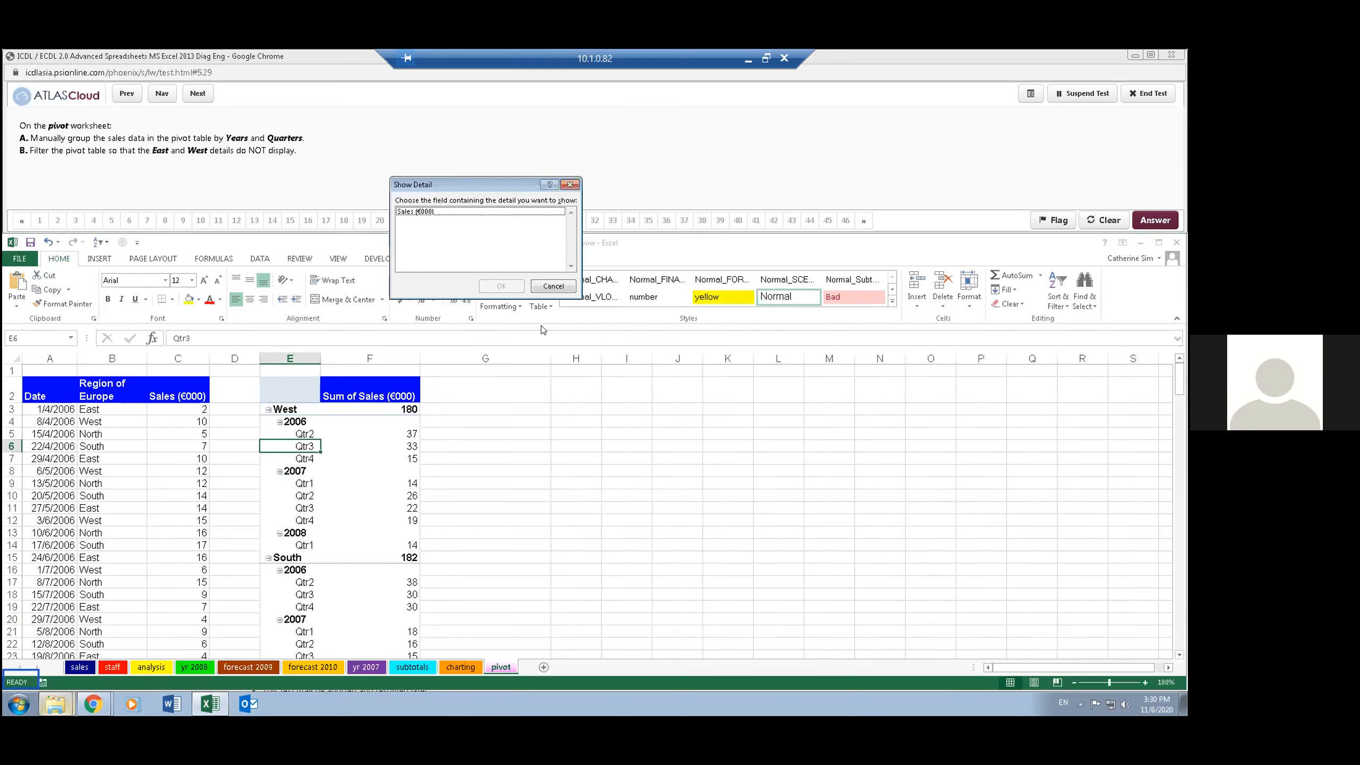
click(553, 286)
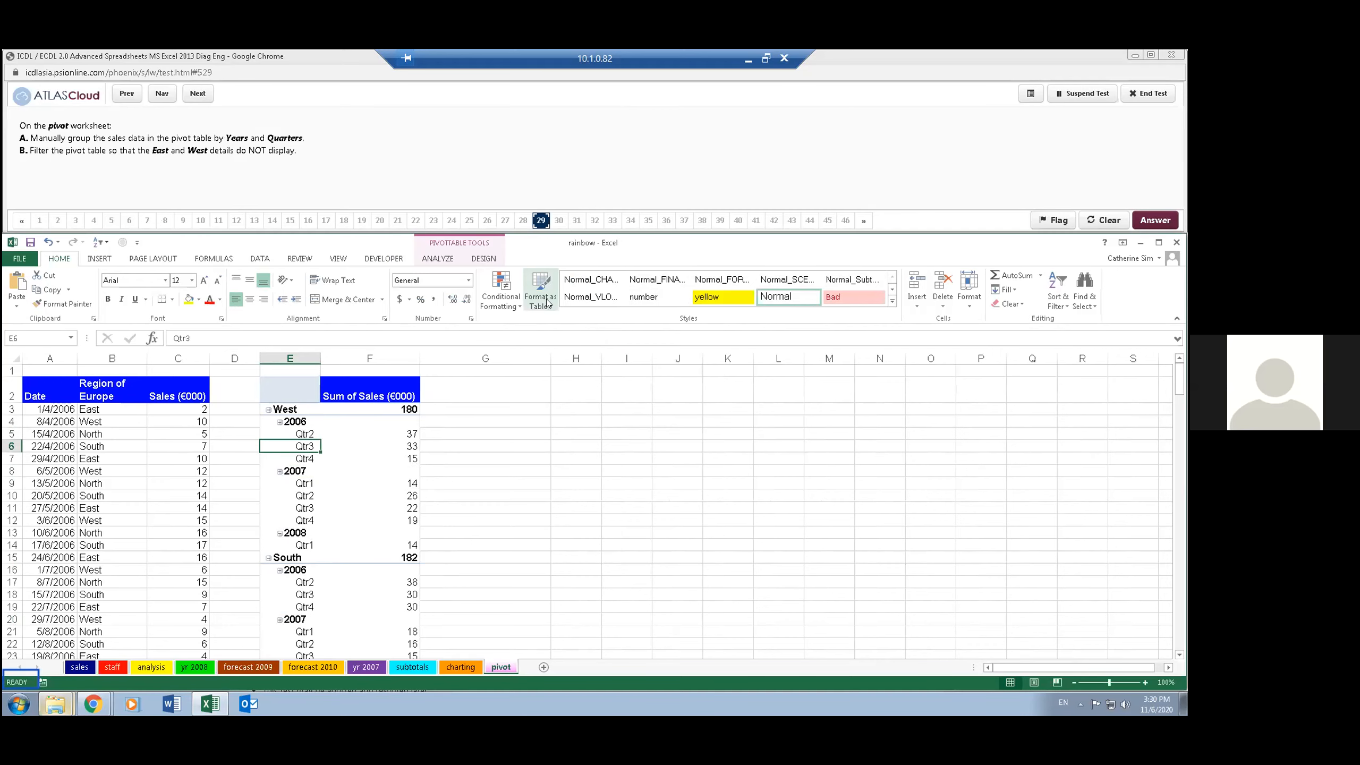
- Show the field list and the field headers for the pivot table on the pivot worksheet
click(301, 409)
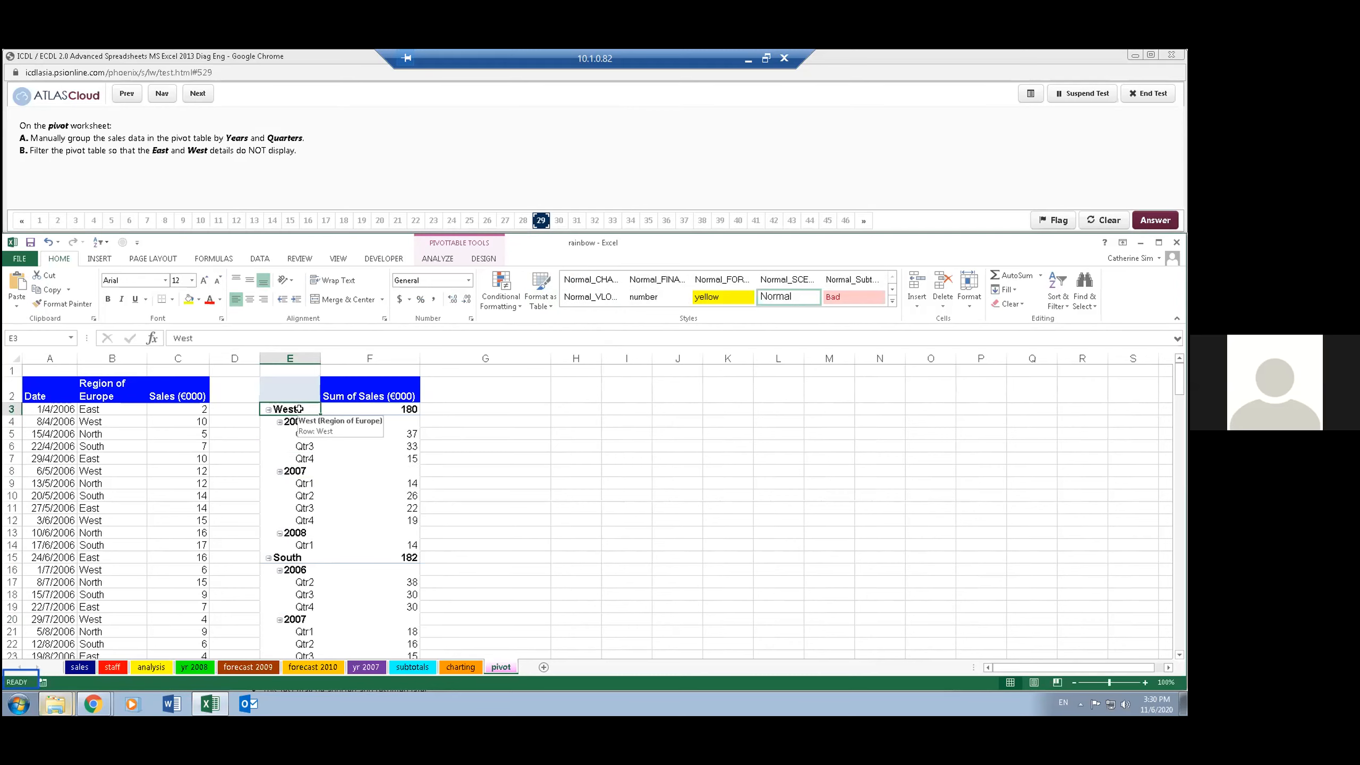
click(435, 259)
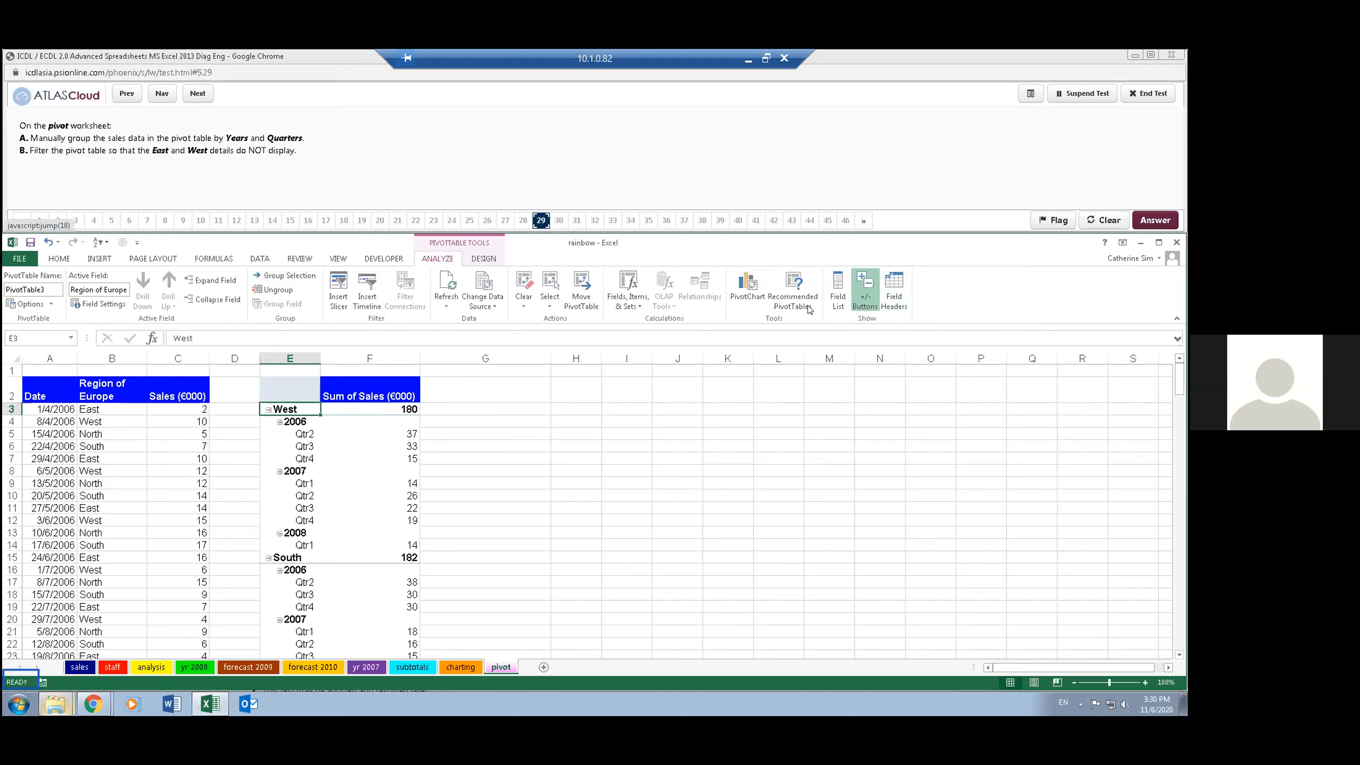
click(838, 291)
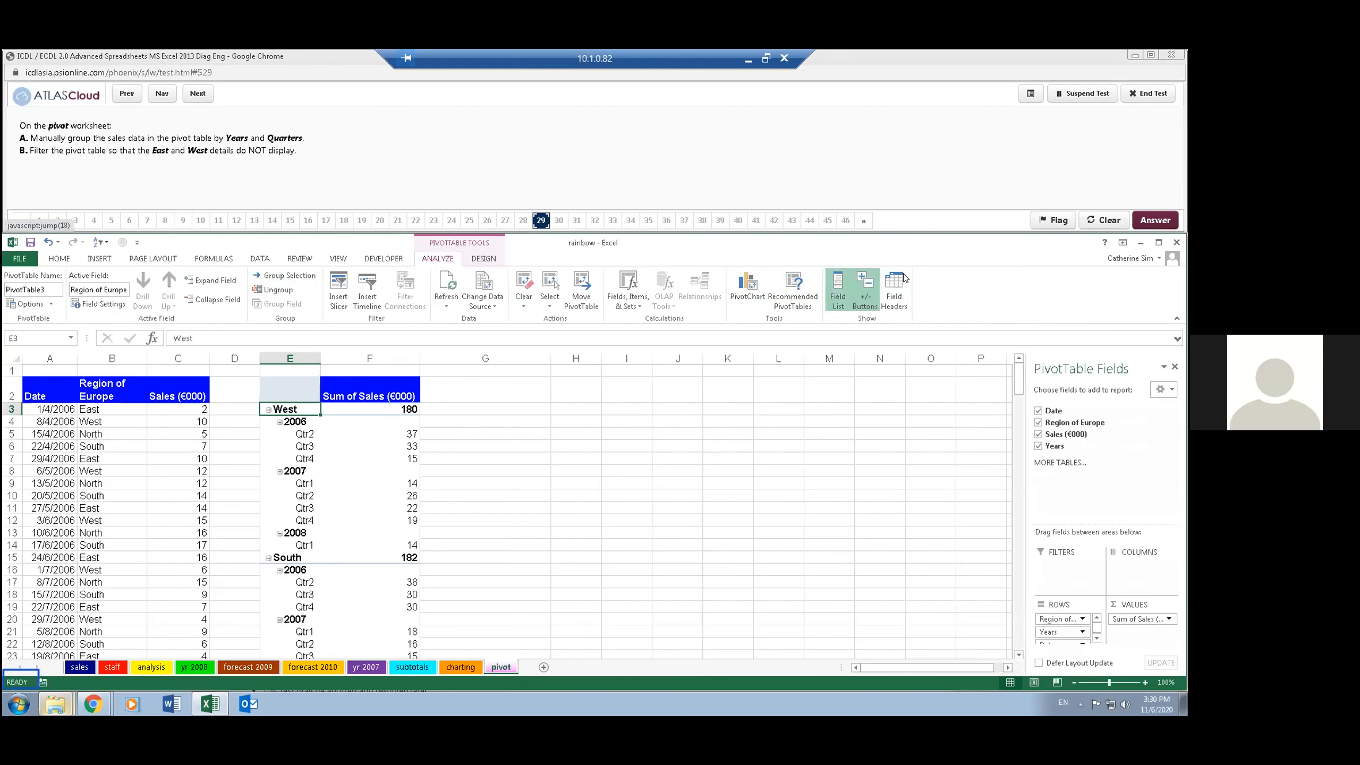
click(894, 290)
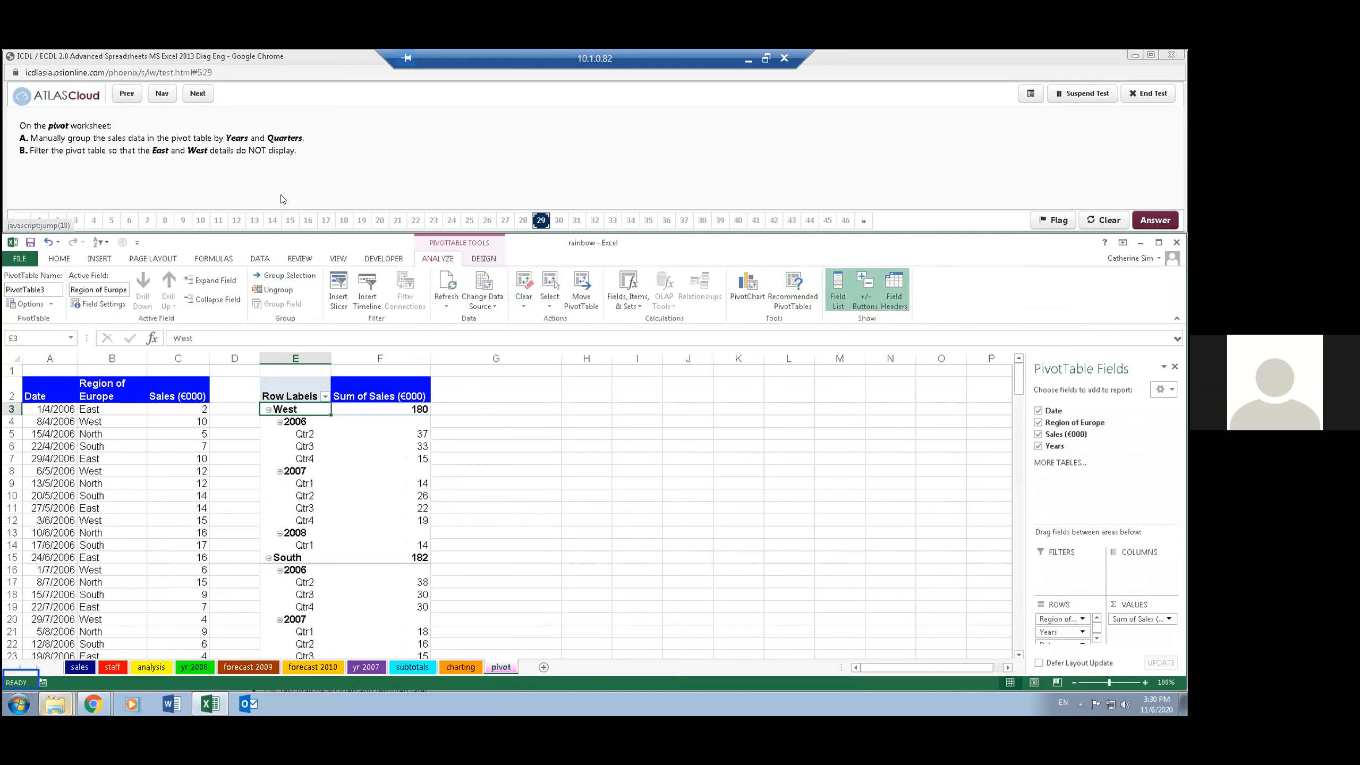
- Filter the pivot table's Region of Europe row labels to exclude West and East, and advance the test to question 30
click(324, 397)
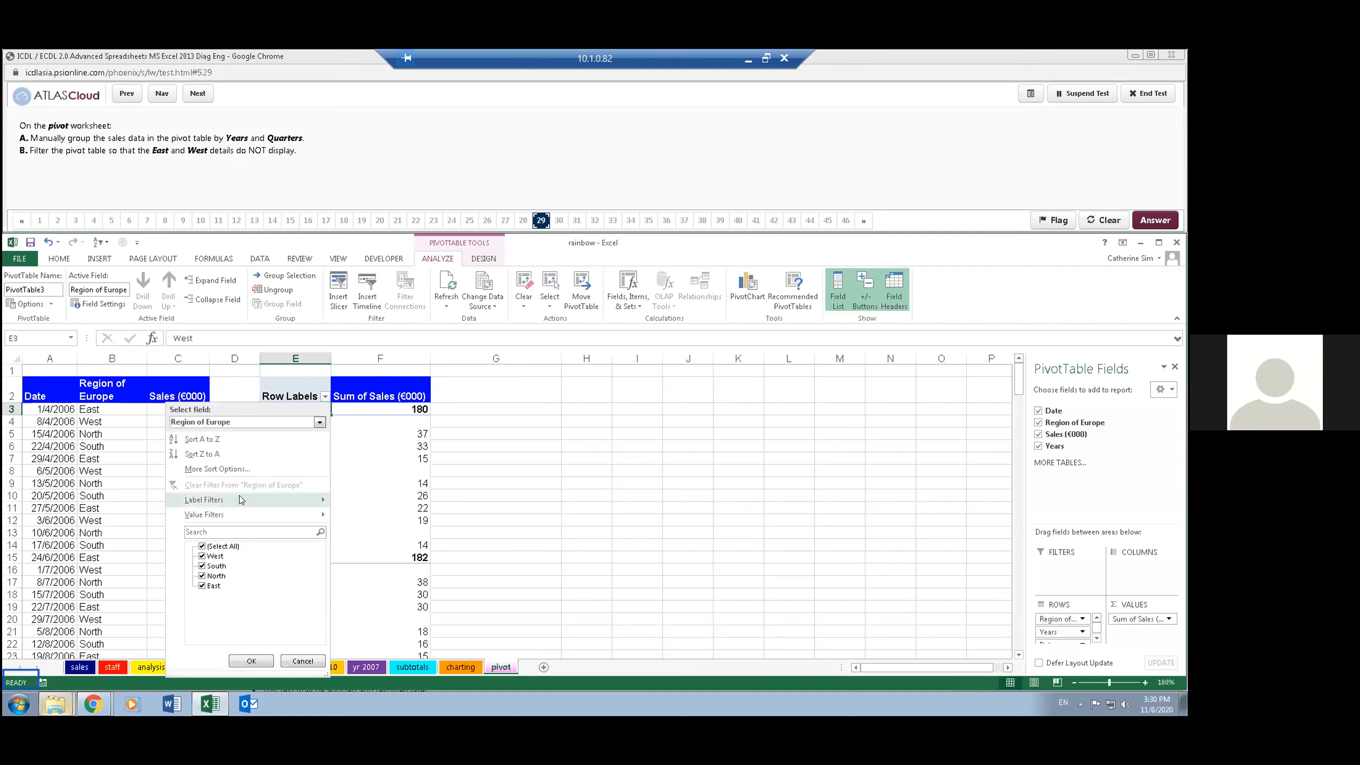
click(202, 556)
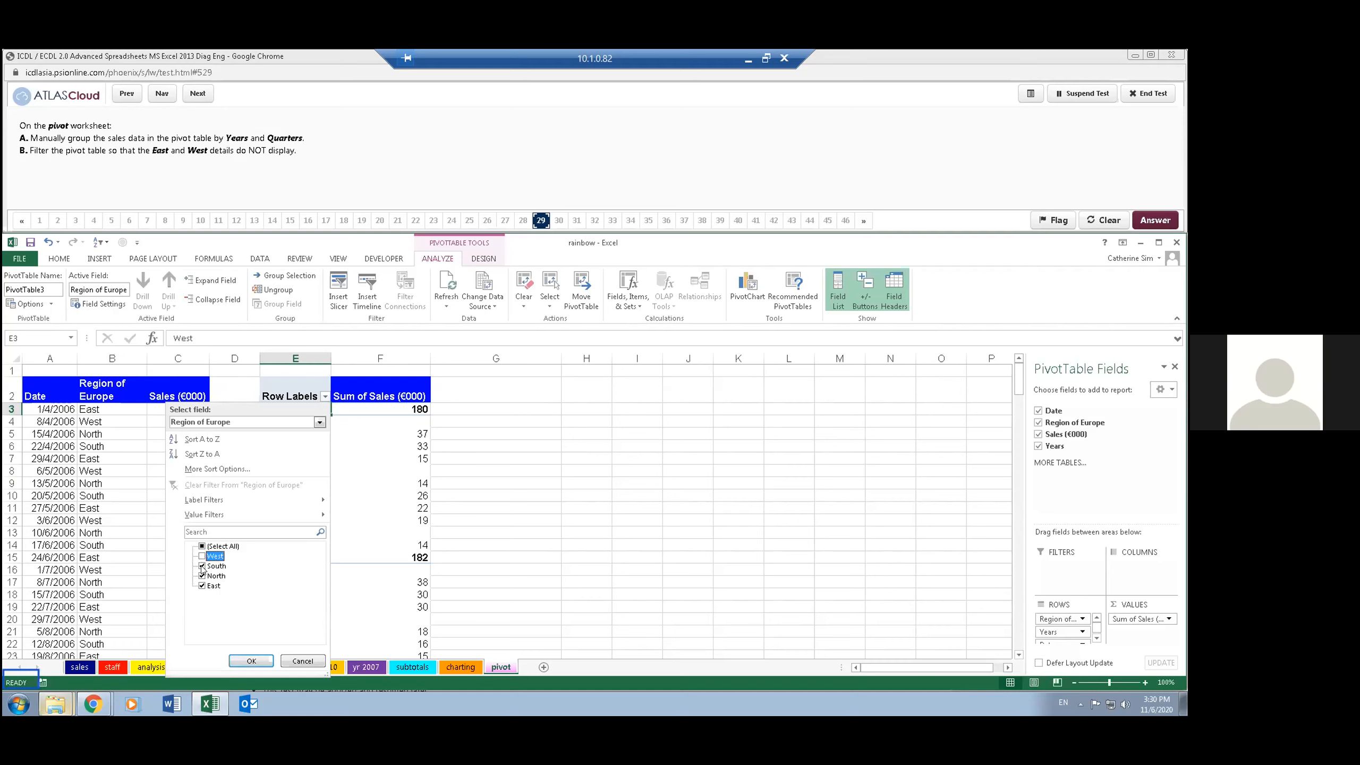
click(202, 585)
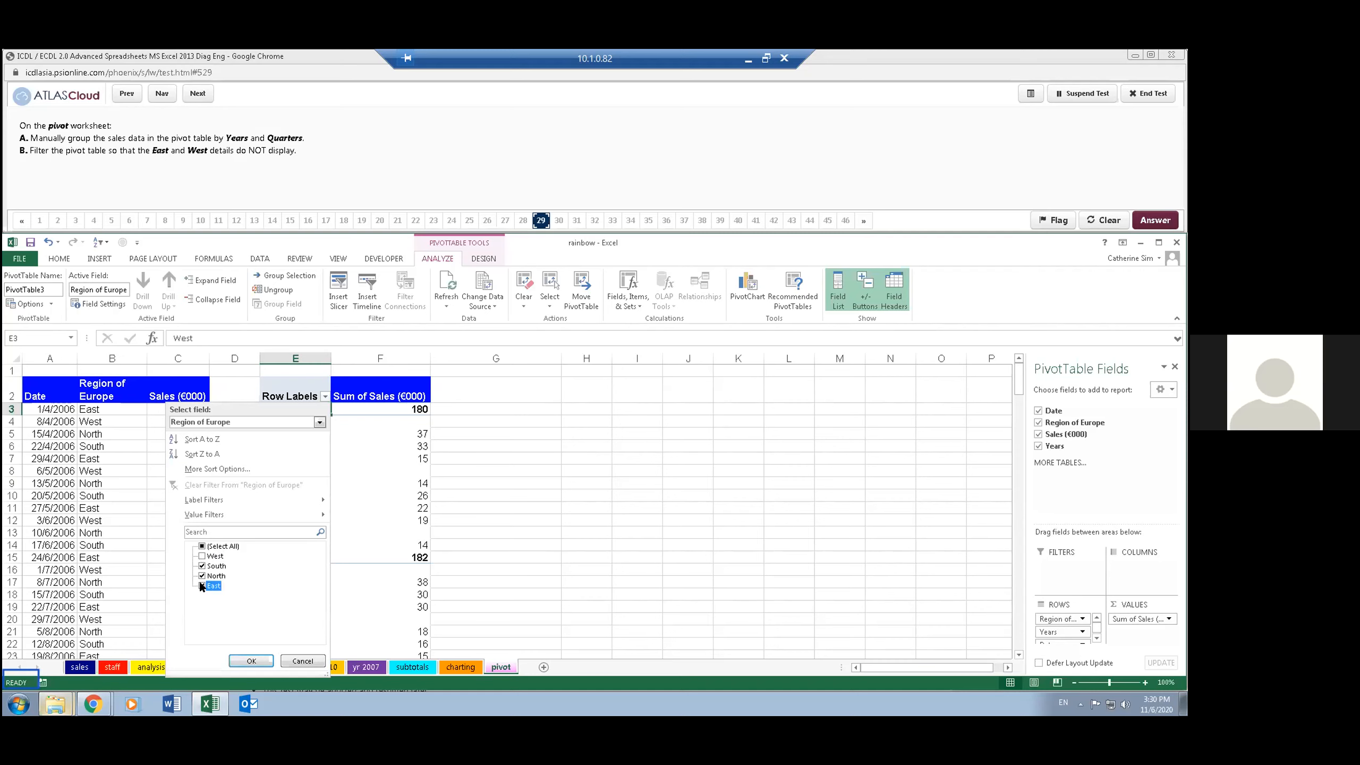
click(252, 662)
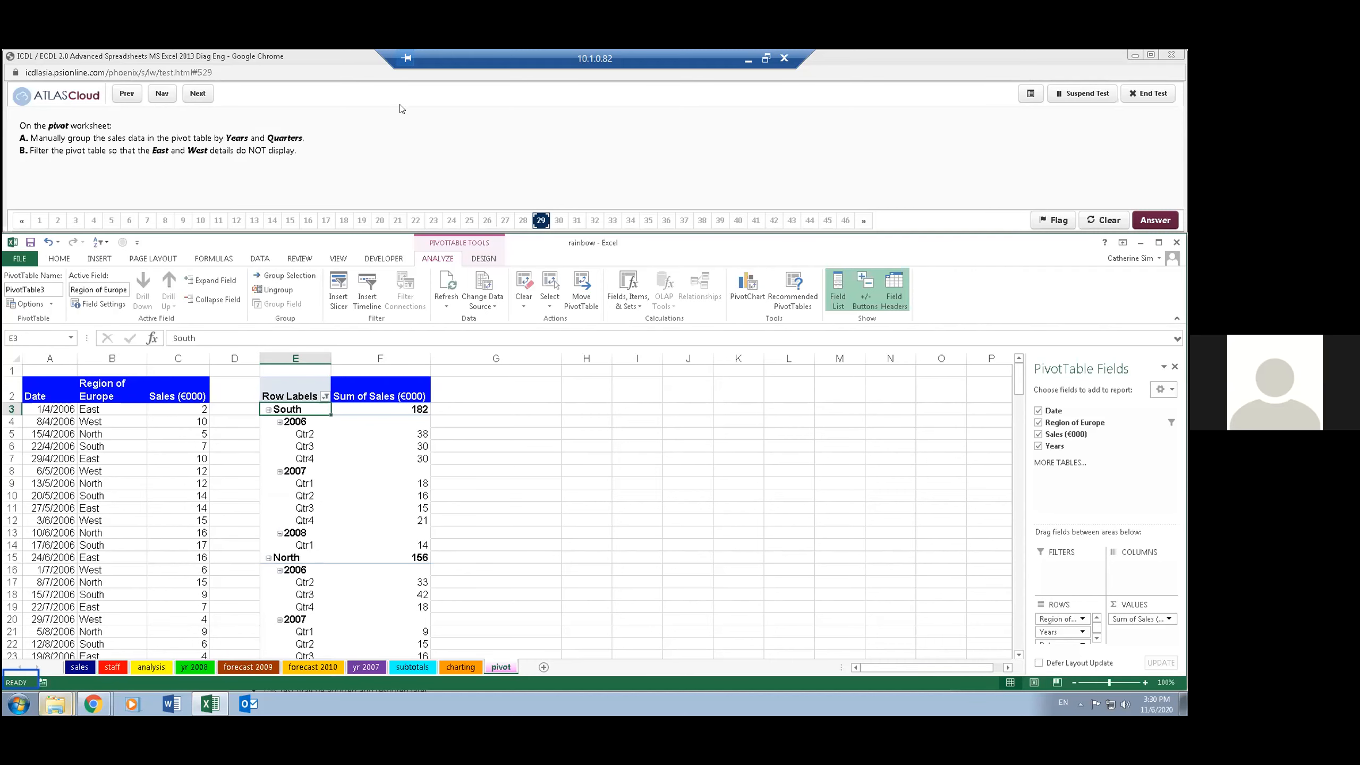
click(197, 94)
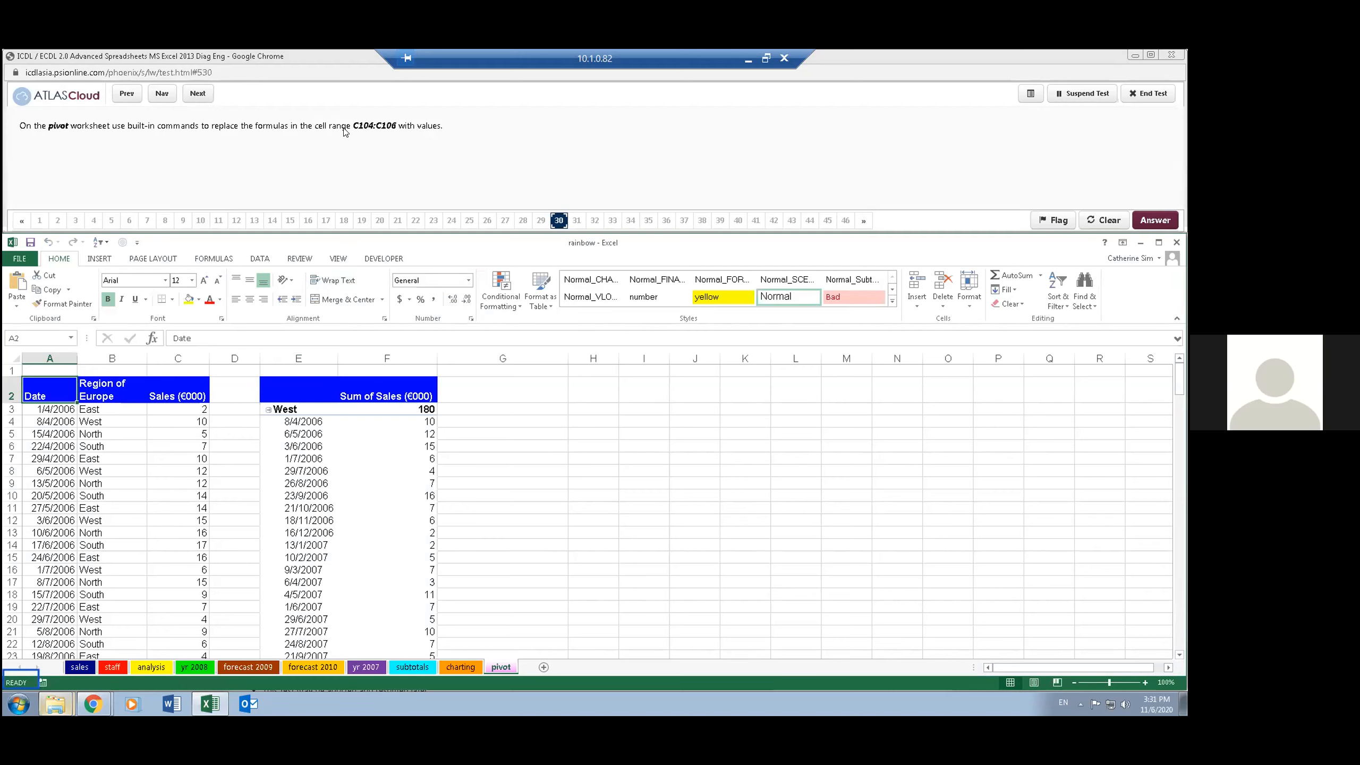
- Replace the formulas in cells C104:C106 with their values by copying the range and using Paste Special with Values
click(33, 337)
text(c104:c106)
key(Return)
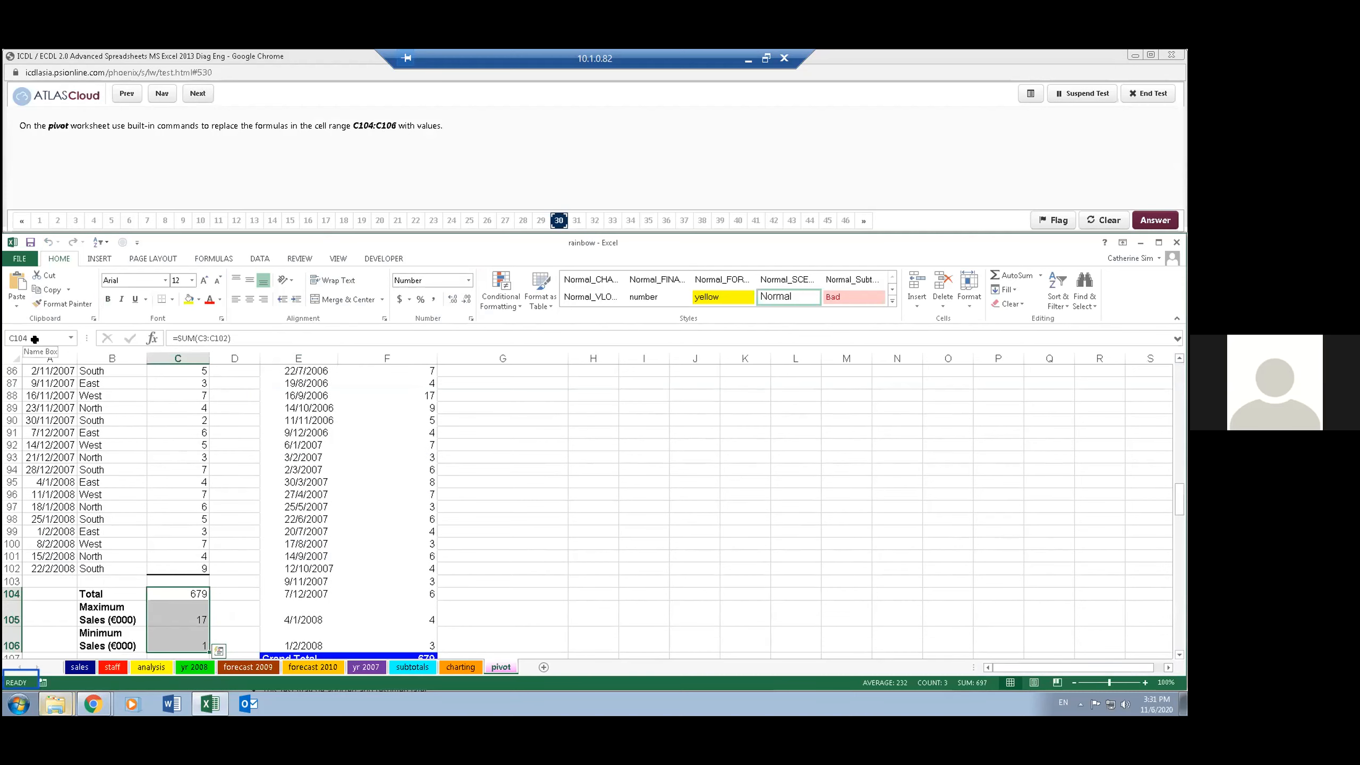
click(49, 292)
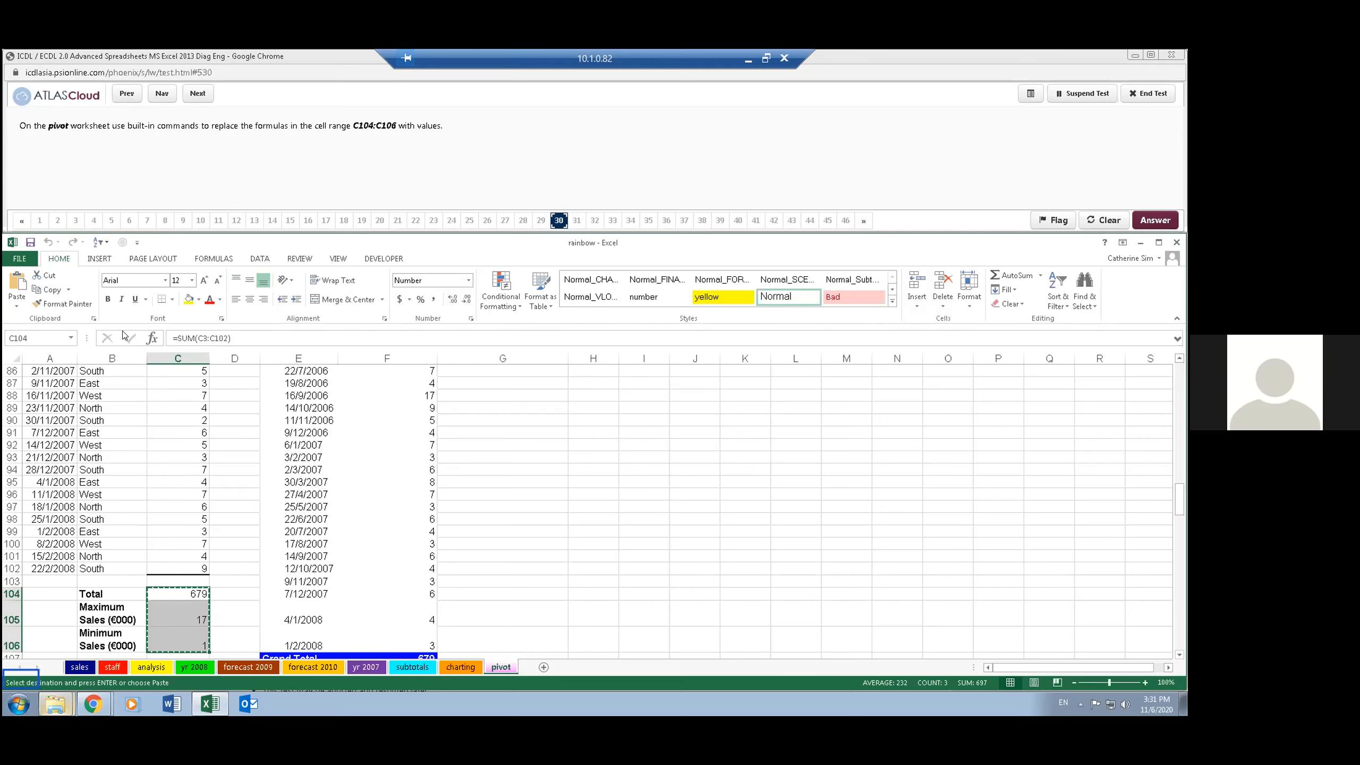
click(16, 308)
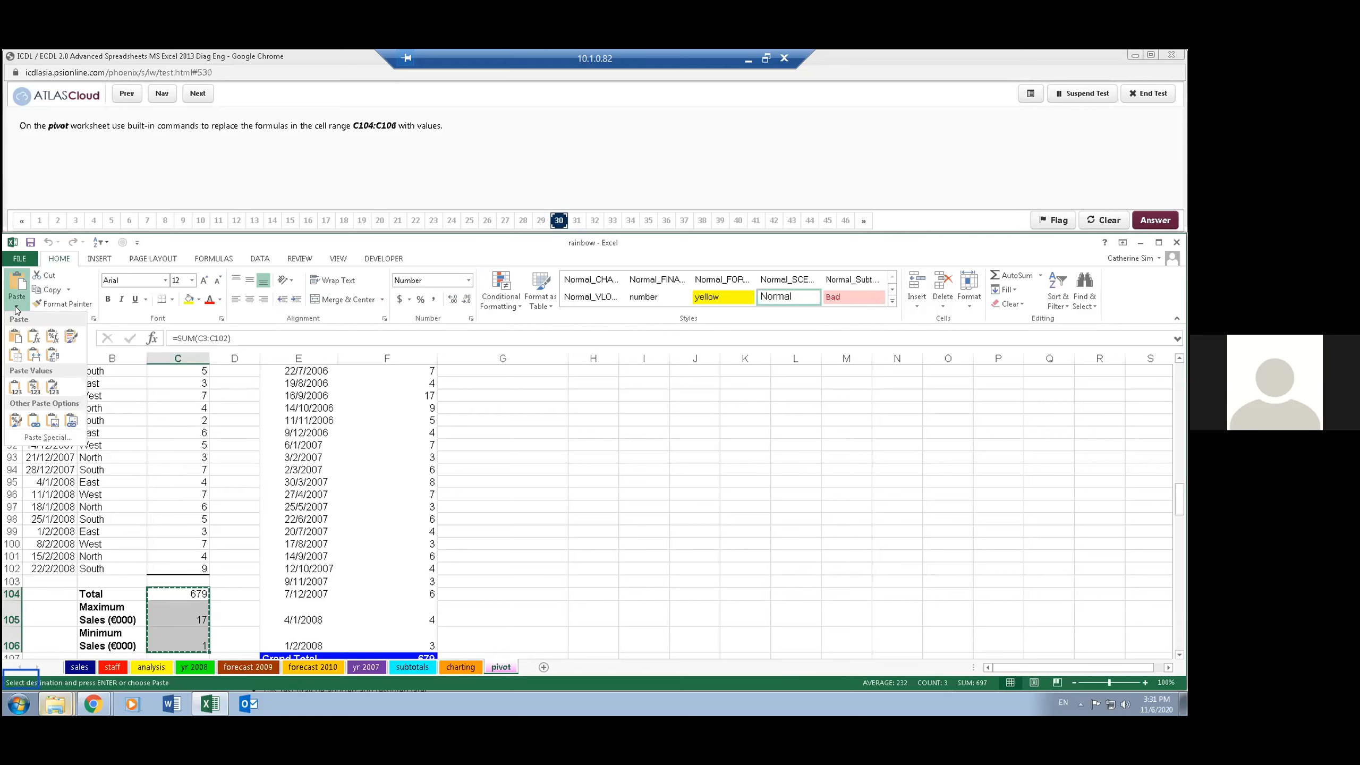
click(71, 436)
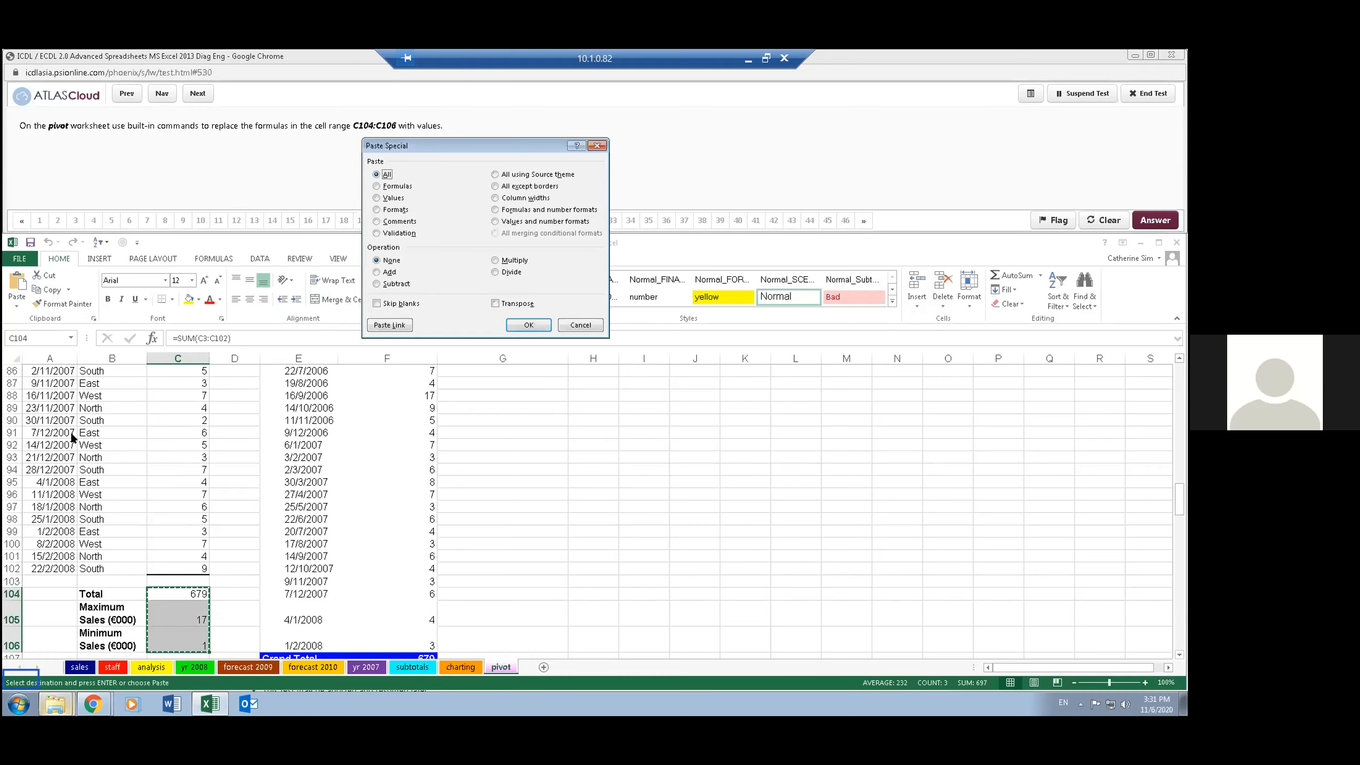
click(385, 198)
double_click(385, 198)
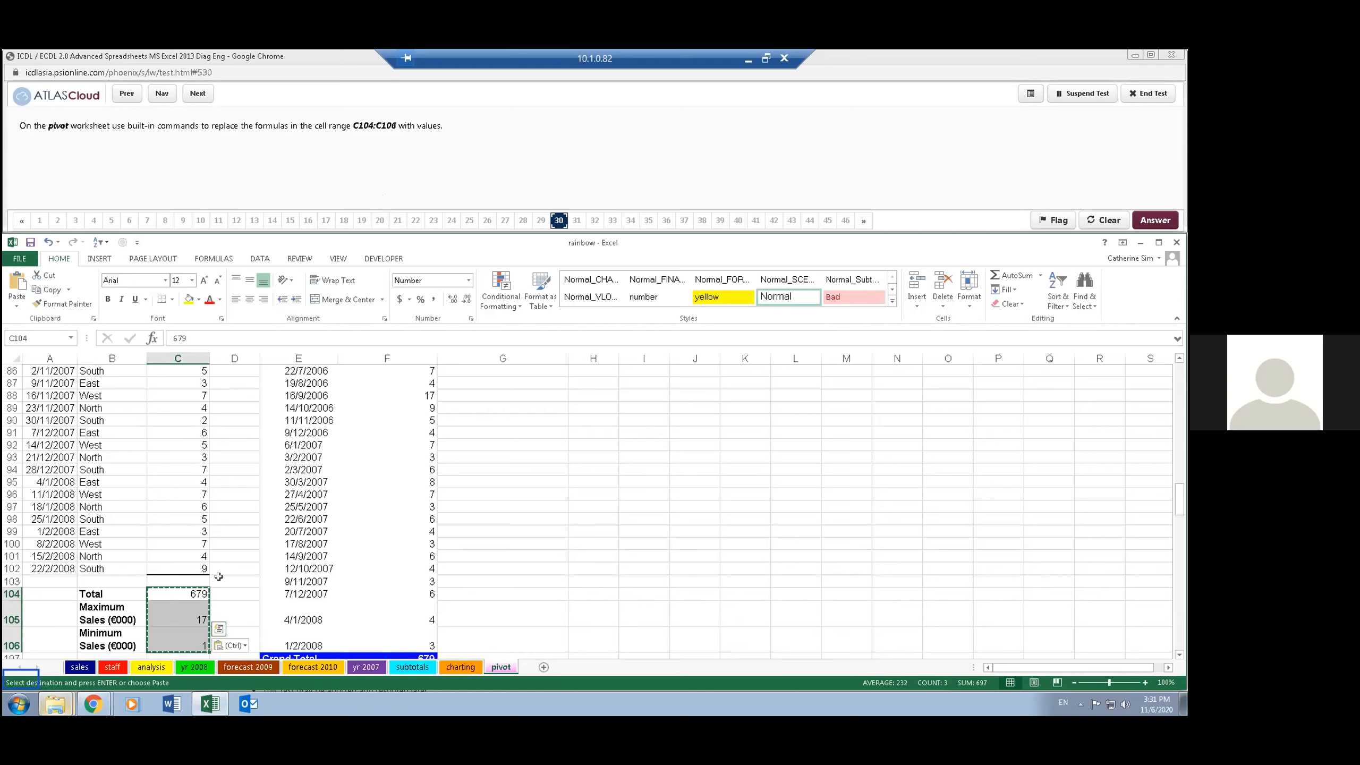
- Check the contents of cells C104 and C105, end copy mode, and advance the test to question 31
click(196, 593)
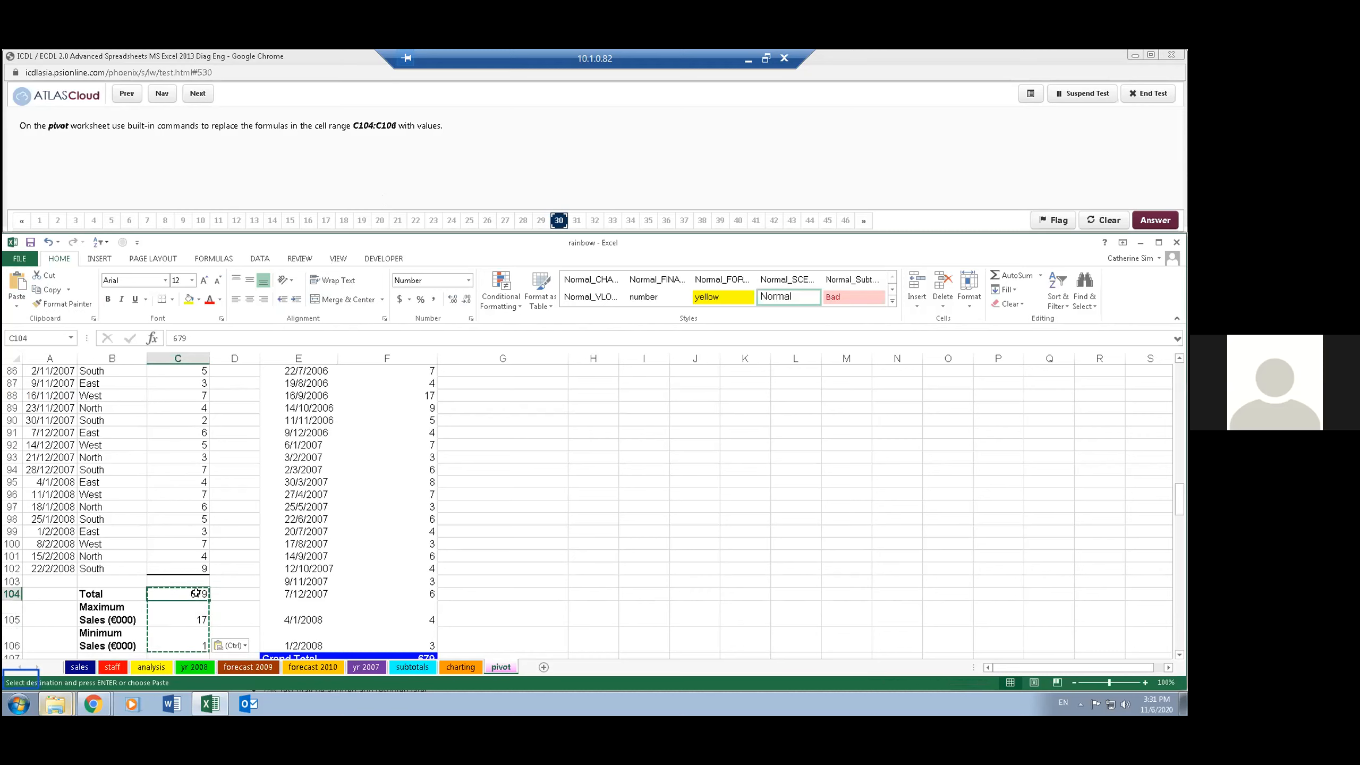
click(187, 619)
click(551, 444)
key(Escape)
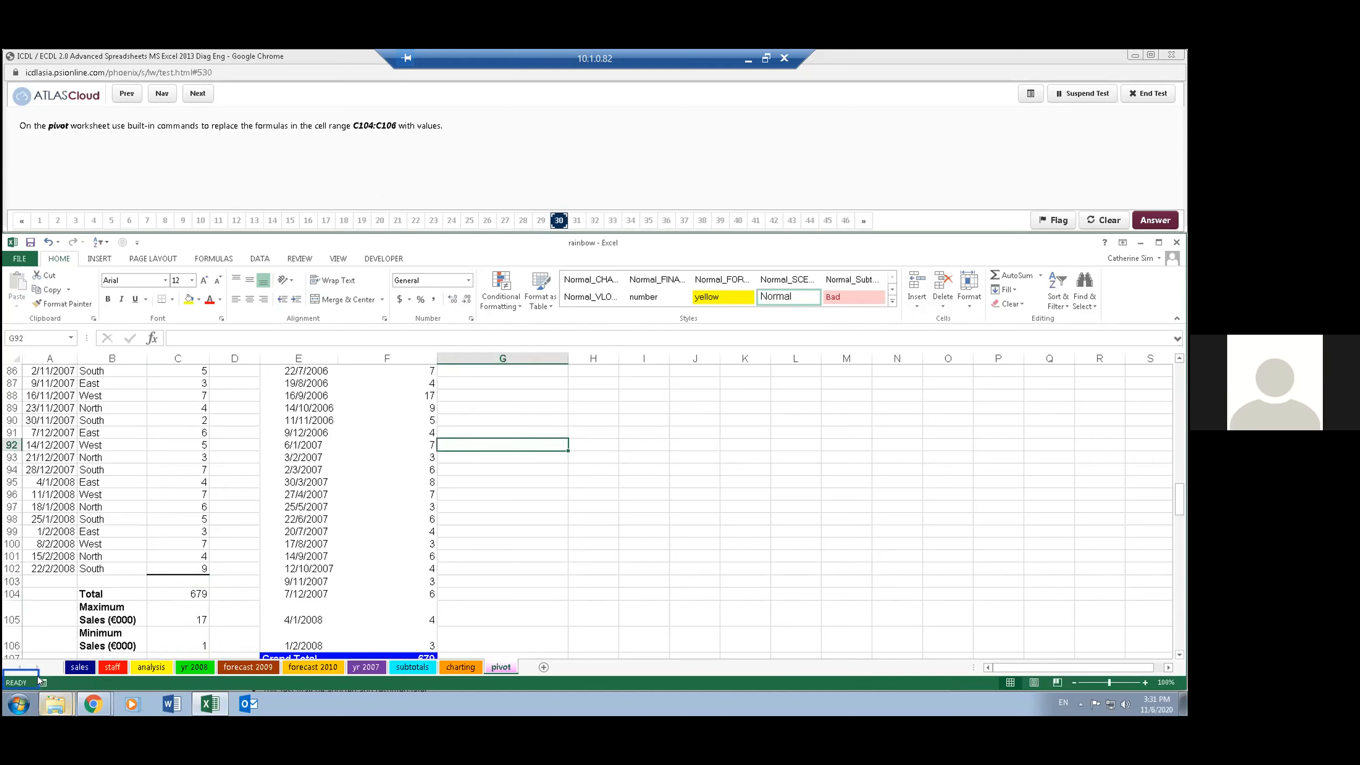
click(194, 94)
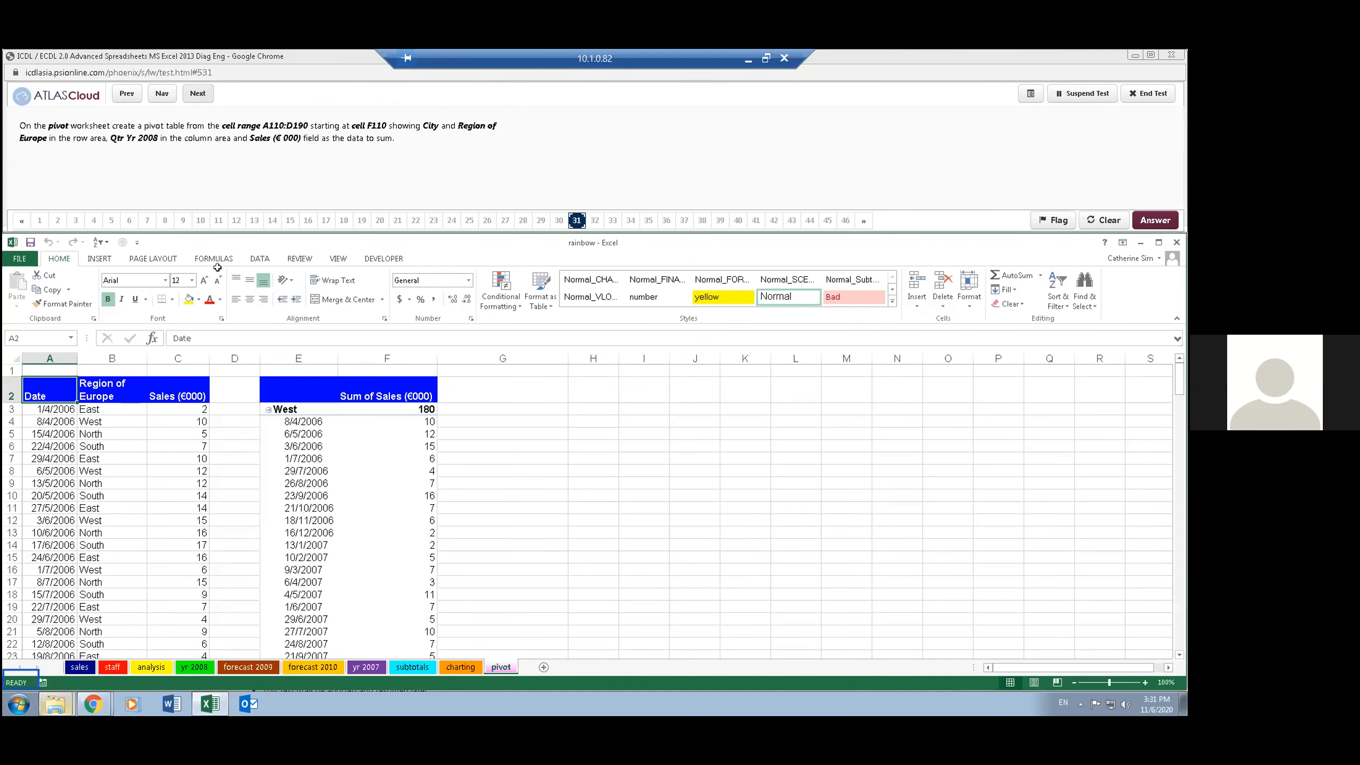
- Go to cell A110 on the pivot worksheet and bring the City sales data below it into view
click(42, 334)
text(a110)
key(Return)
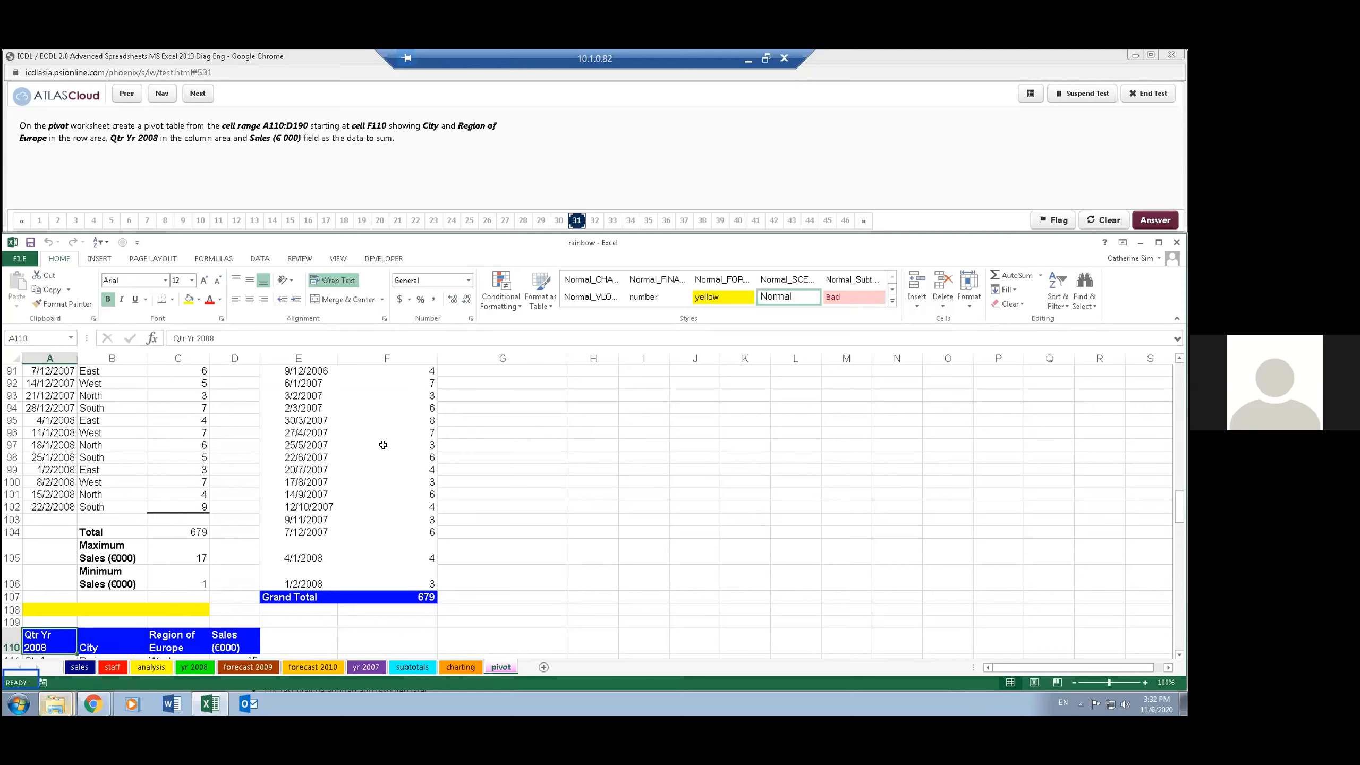
mouse_move(383, 445)
scroll(417, 491, down, 2)
mouse_move(416, 498)
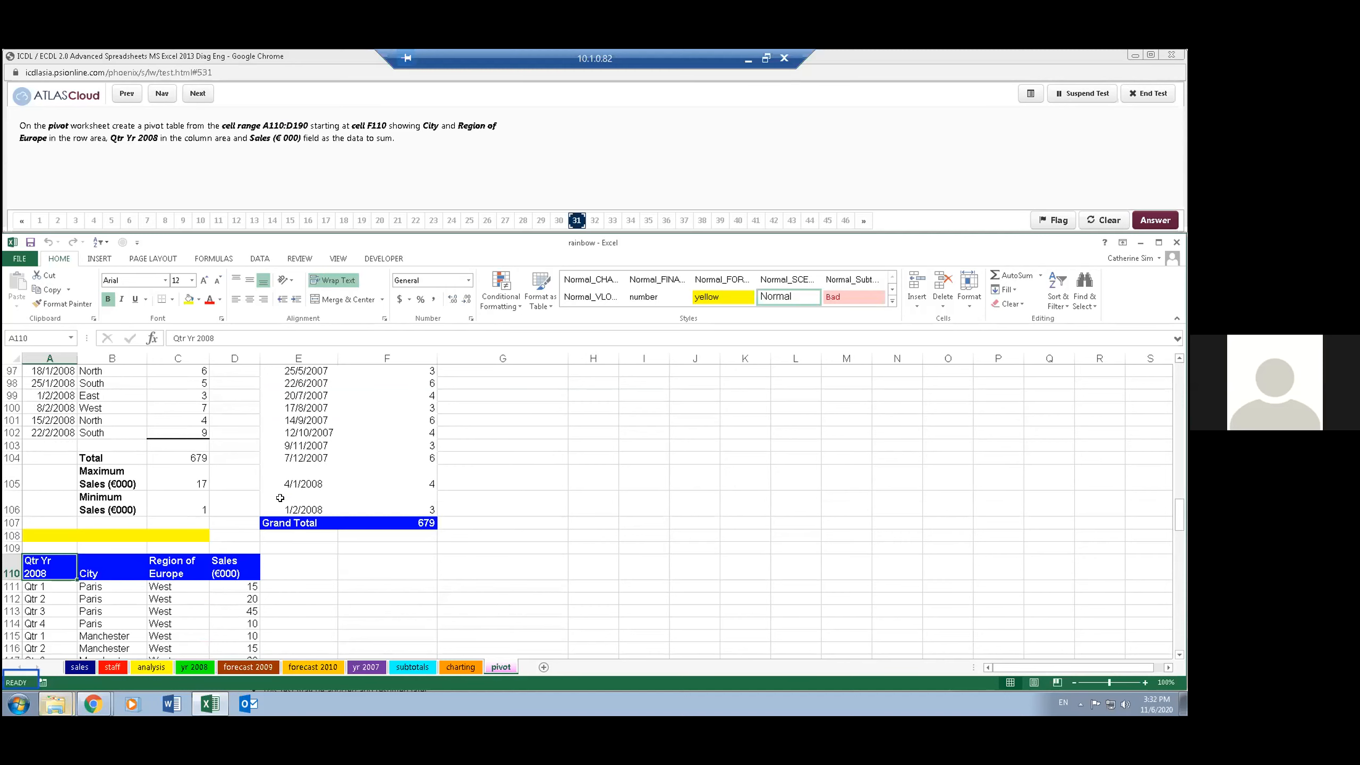
scroll(280, 498, down, 1)
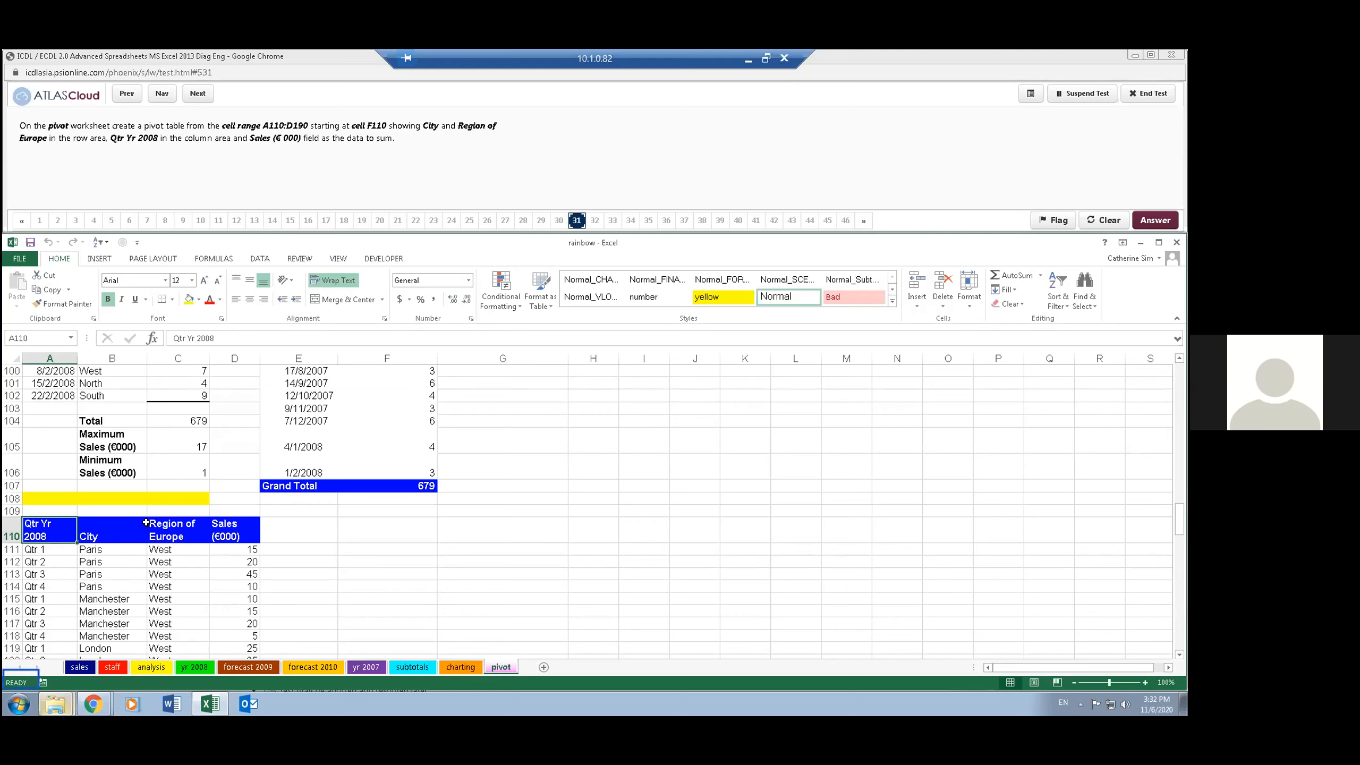
- Insert a pivot table from range A110:D190 of the pivot worksheet, placed on the existing worksheet at cell F110
click(95, 561)
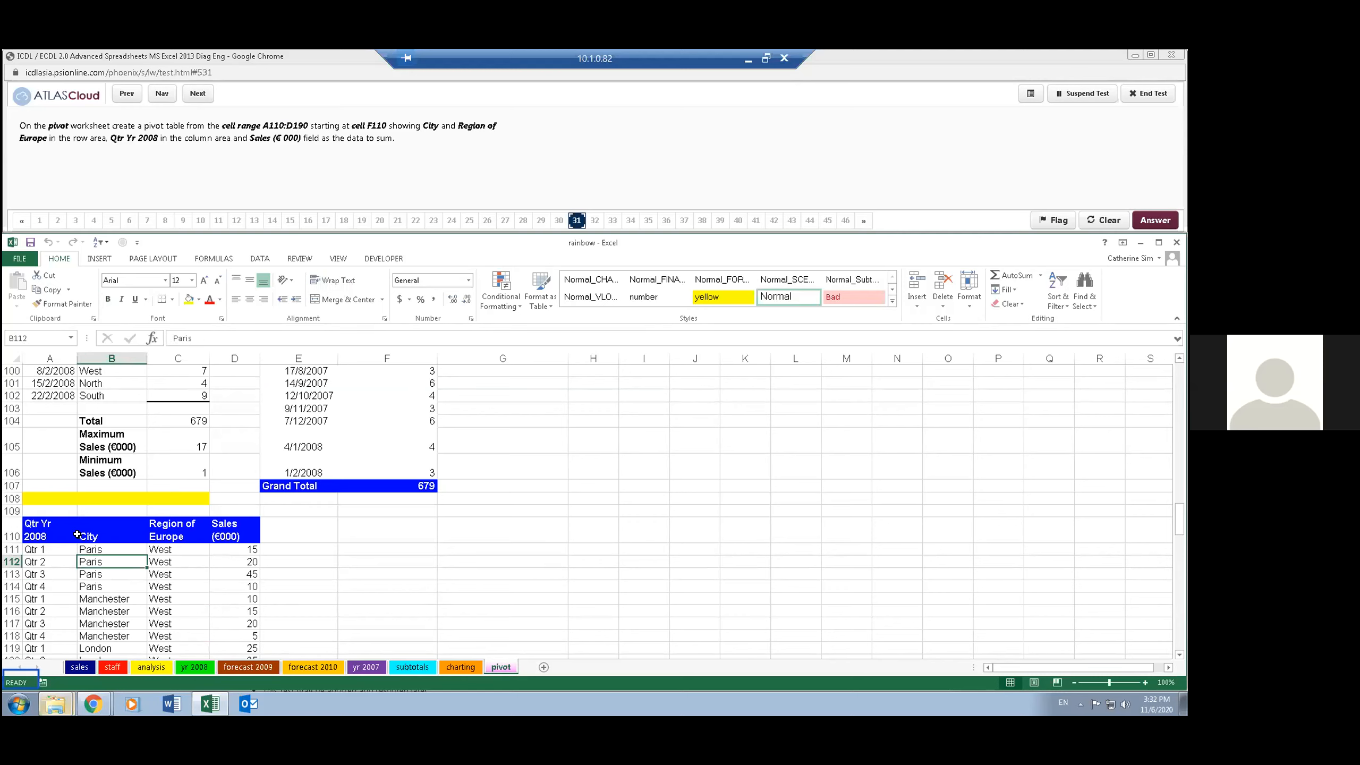
click(67, 530)
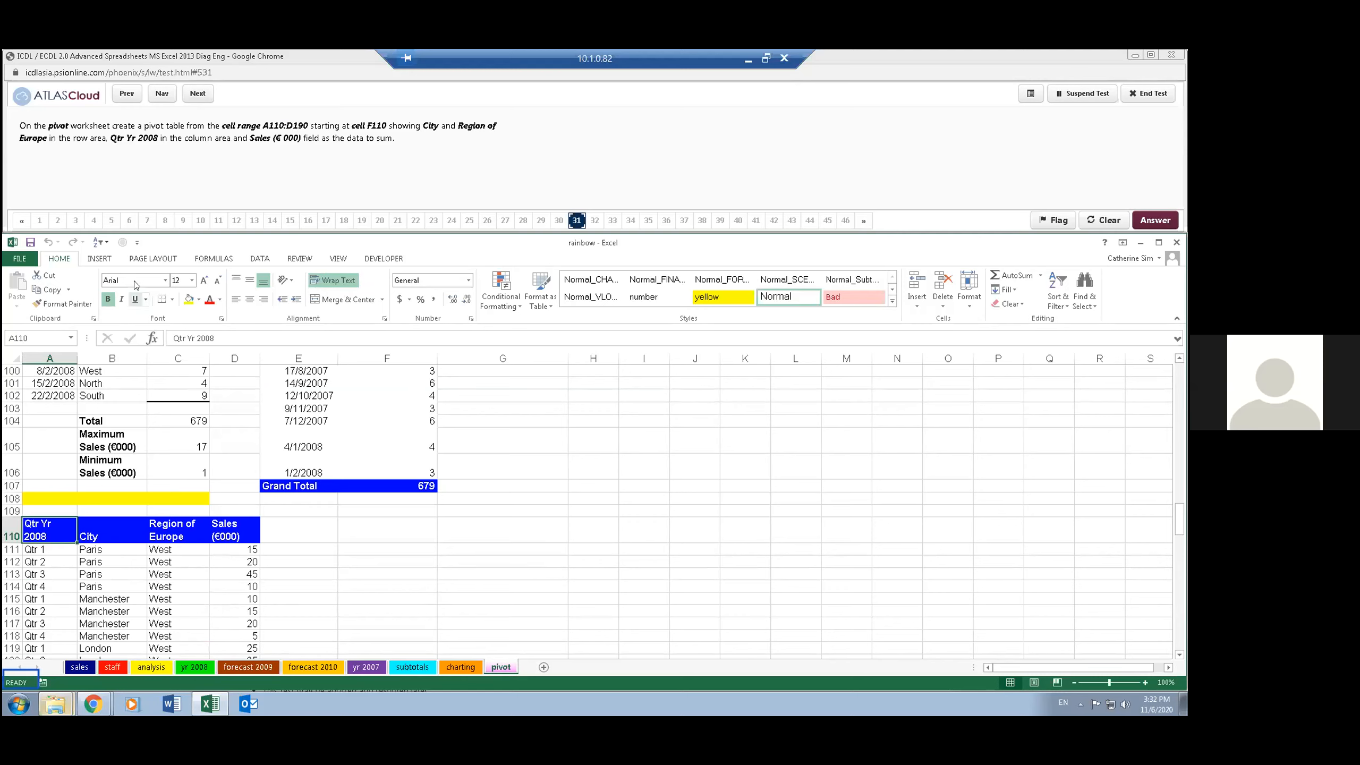
click(101, 260)
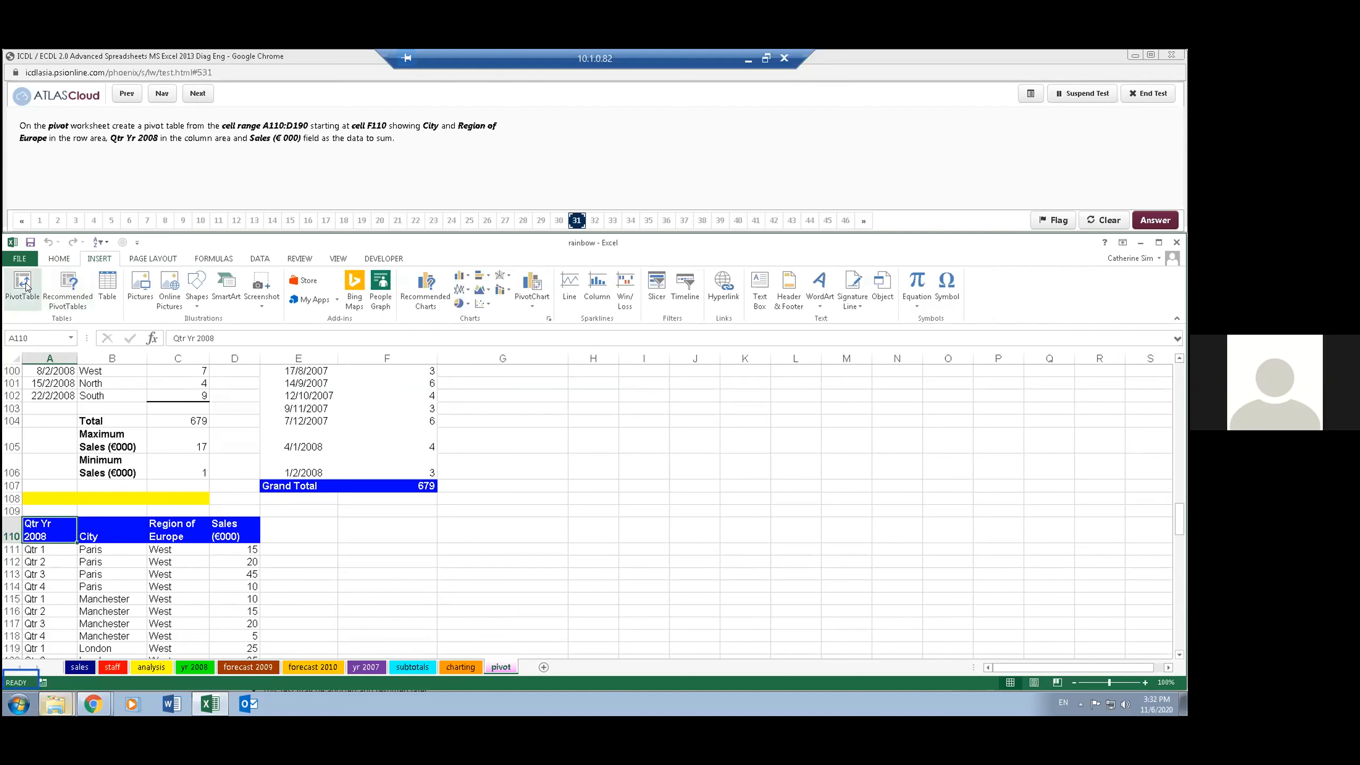
click(23, 283)
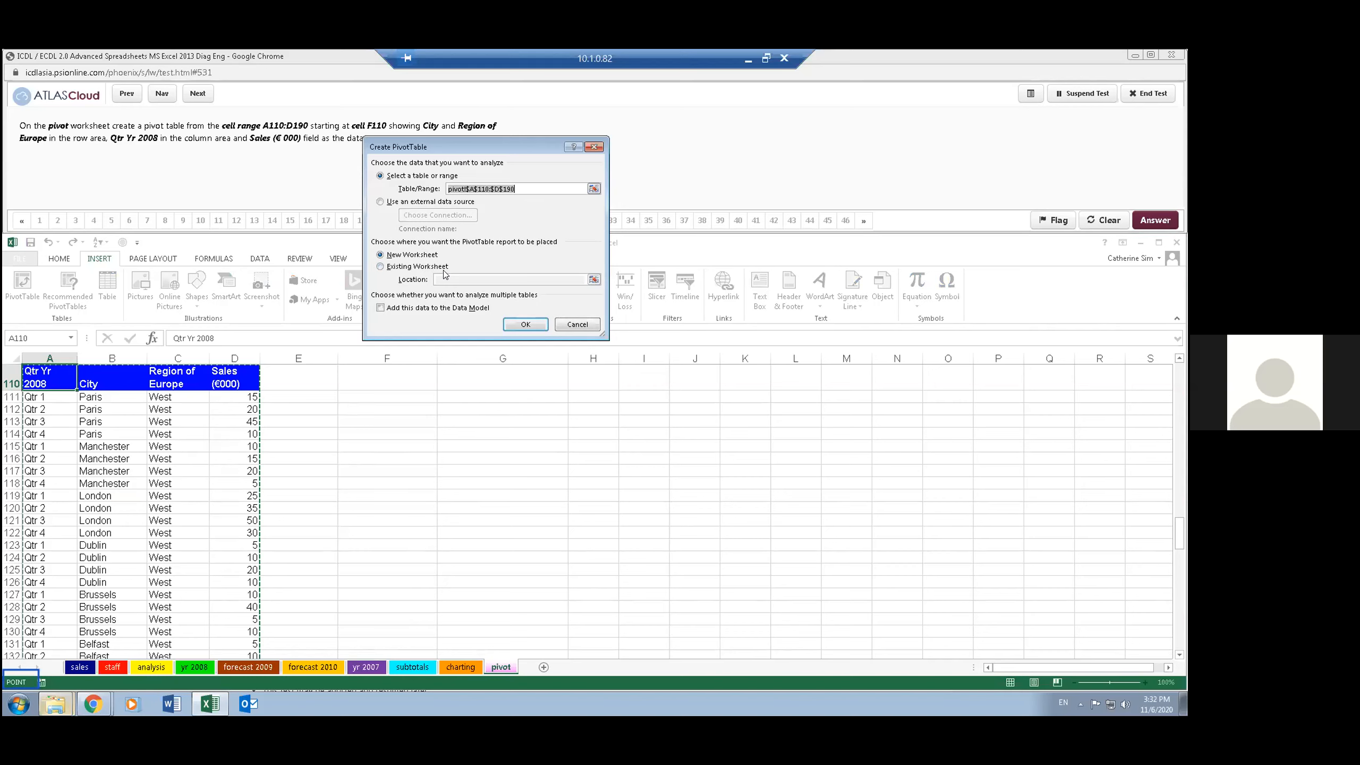
click(428, 268)
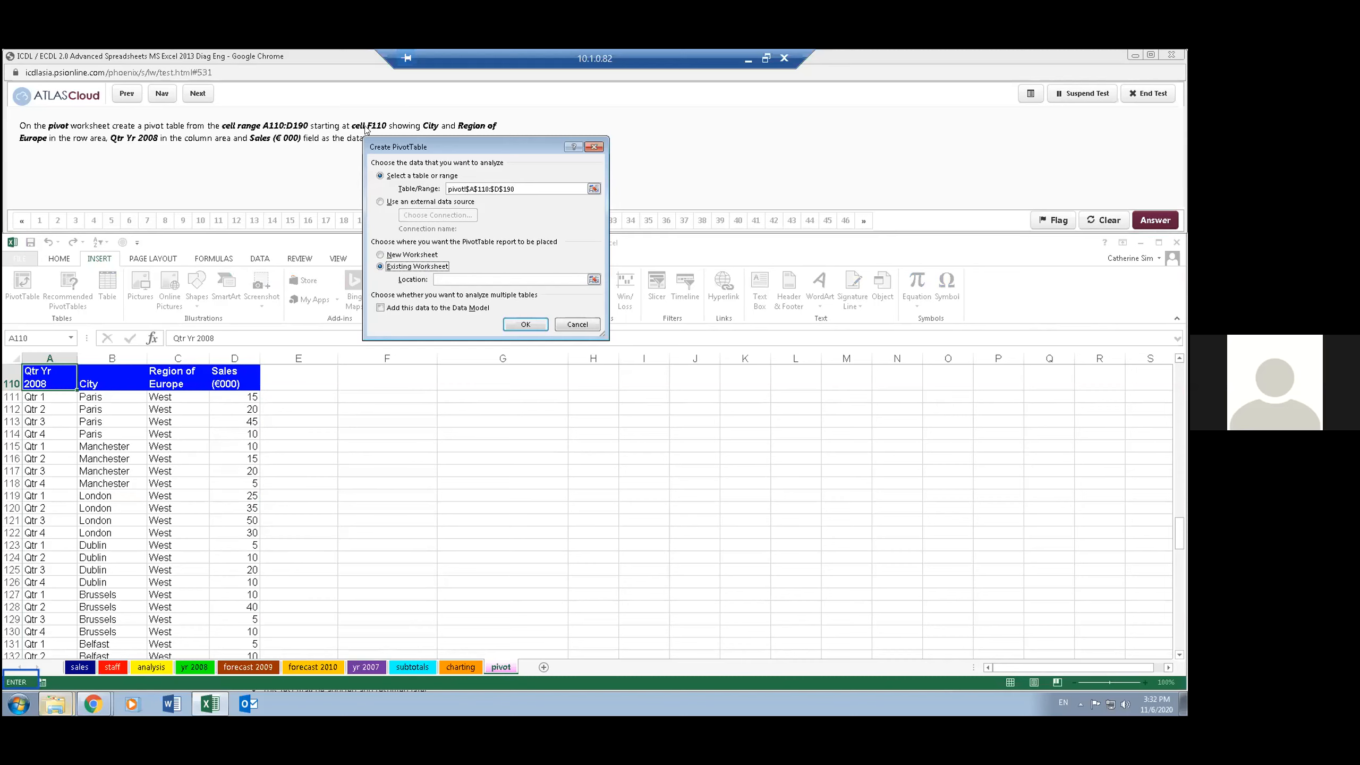
click(448, 278)
click(383, 382)
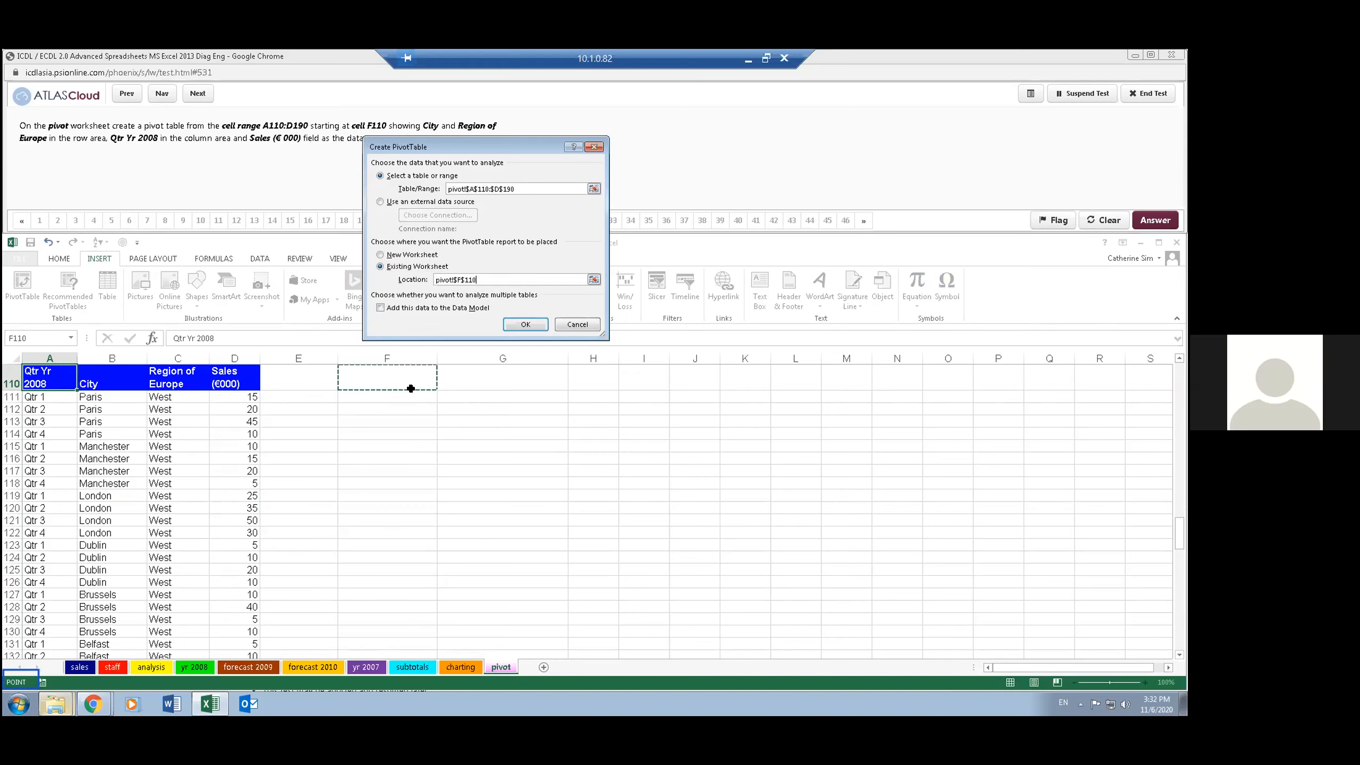
click(523, 324)
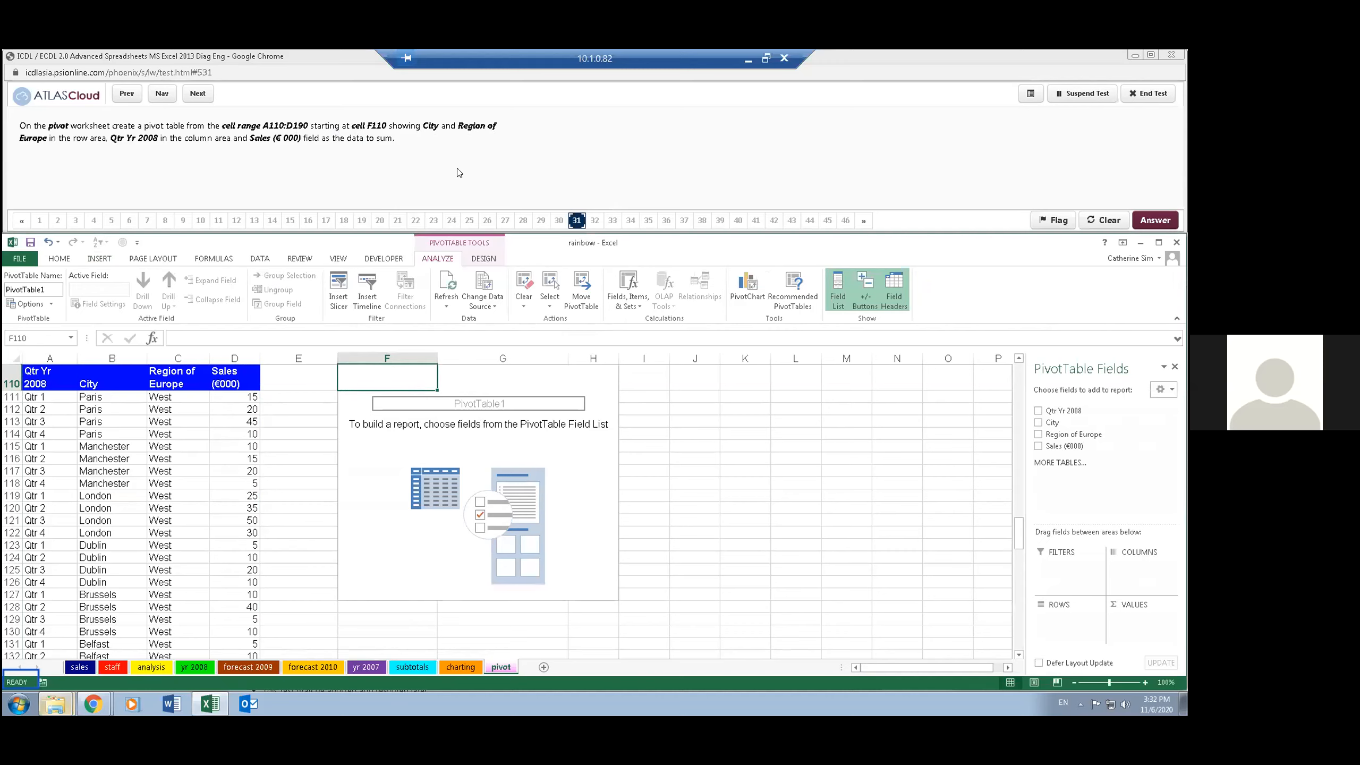
- Put City and Region of Europe in rows, Qtr Yr 2008 in columns and the sum of Sales (€000) in values, and advance to question 32
click(1037, 422)
click(1038, 434)
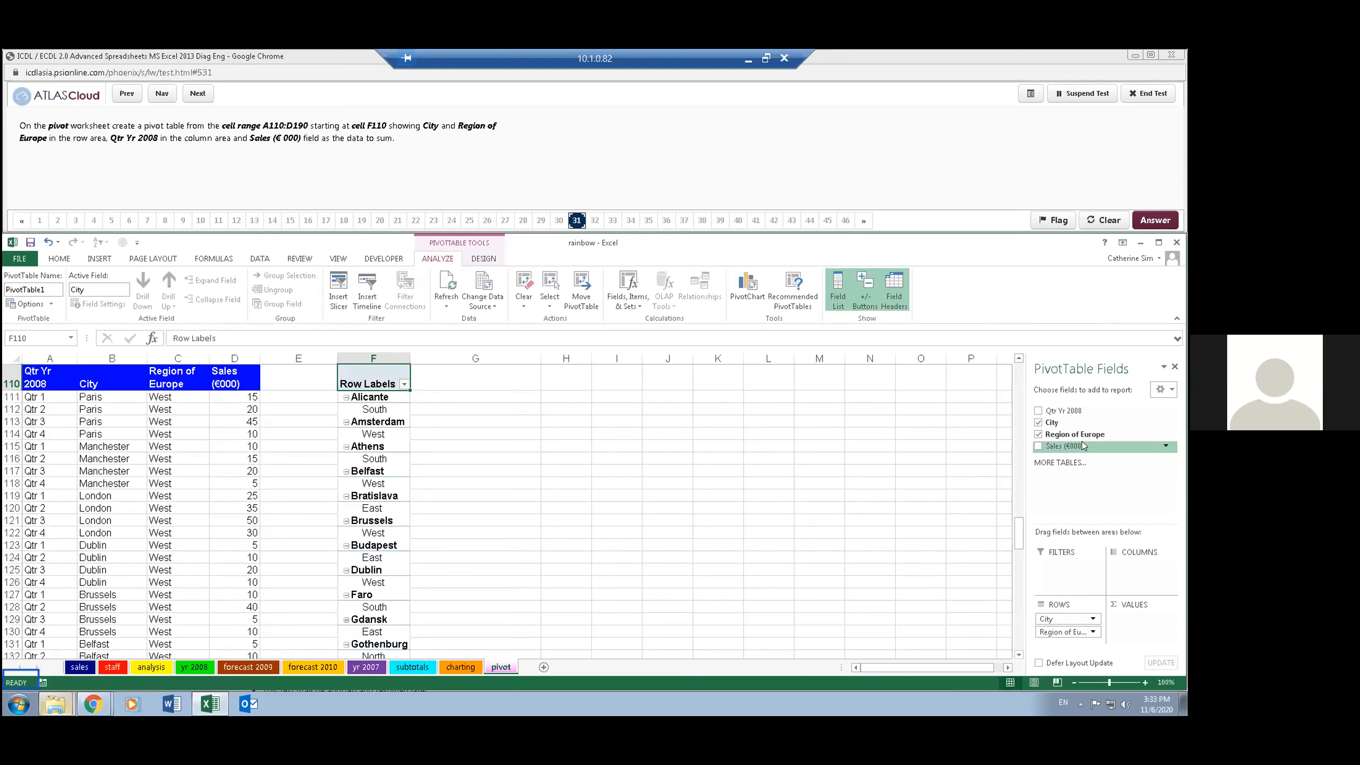
drag(1058, 409, 1125, 567)
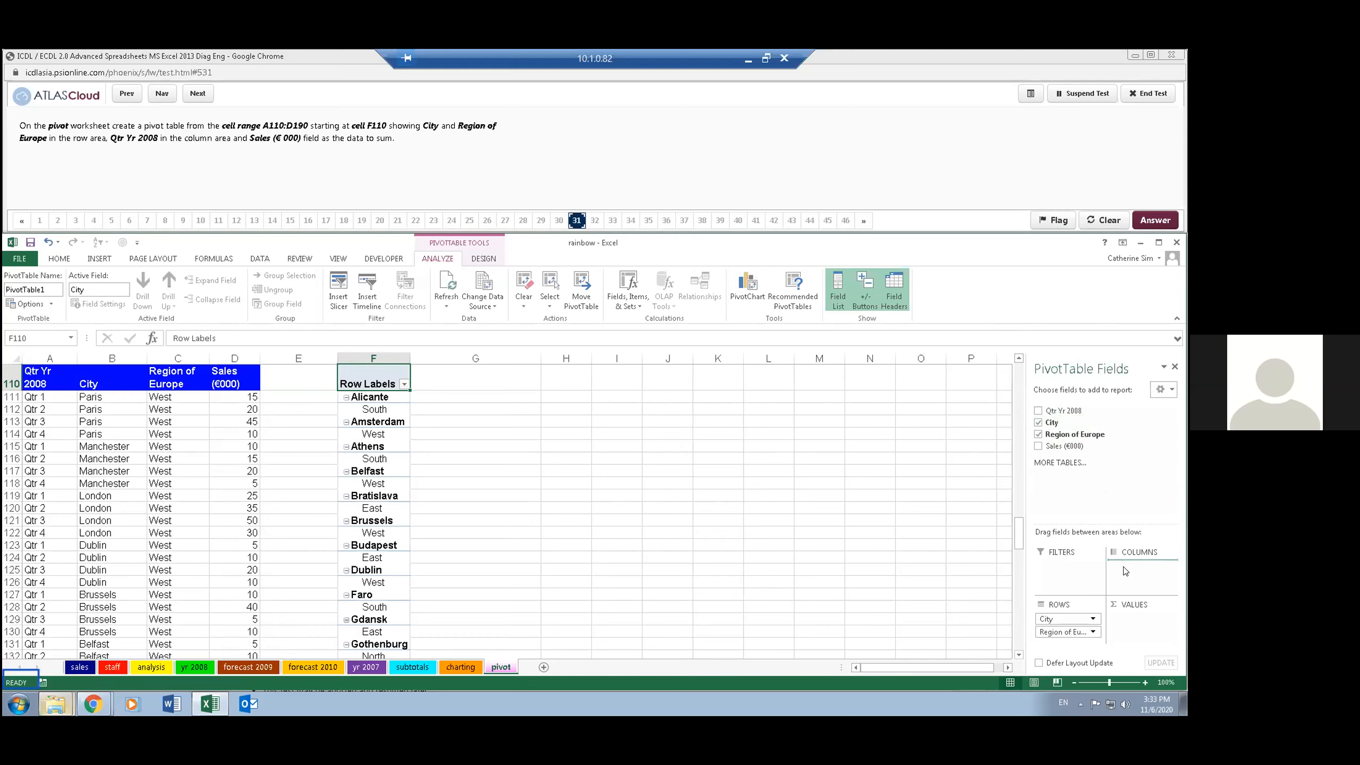
drag(1125, 571, 1125, 571)
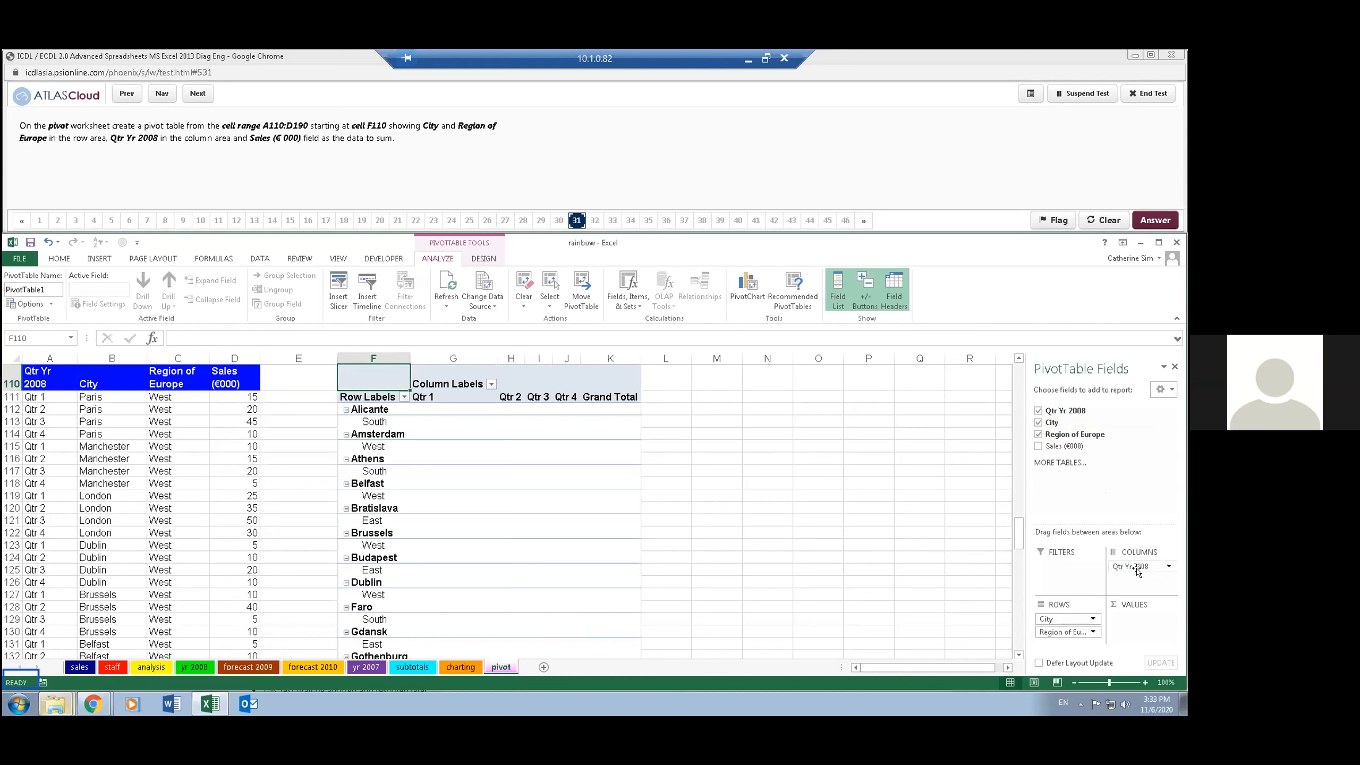
drag(1058, 452, 1134, 627)
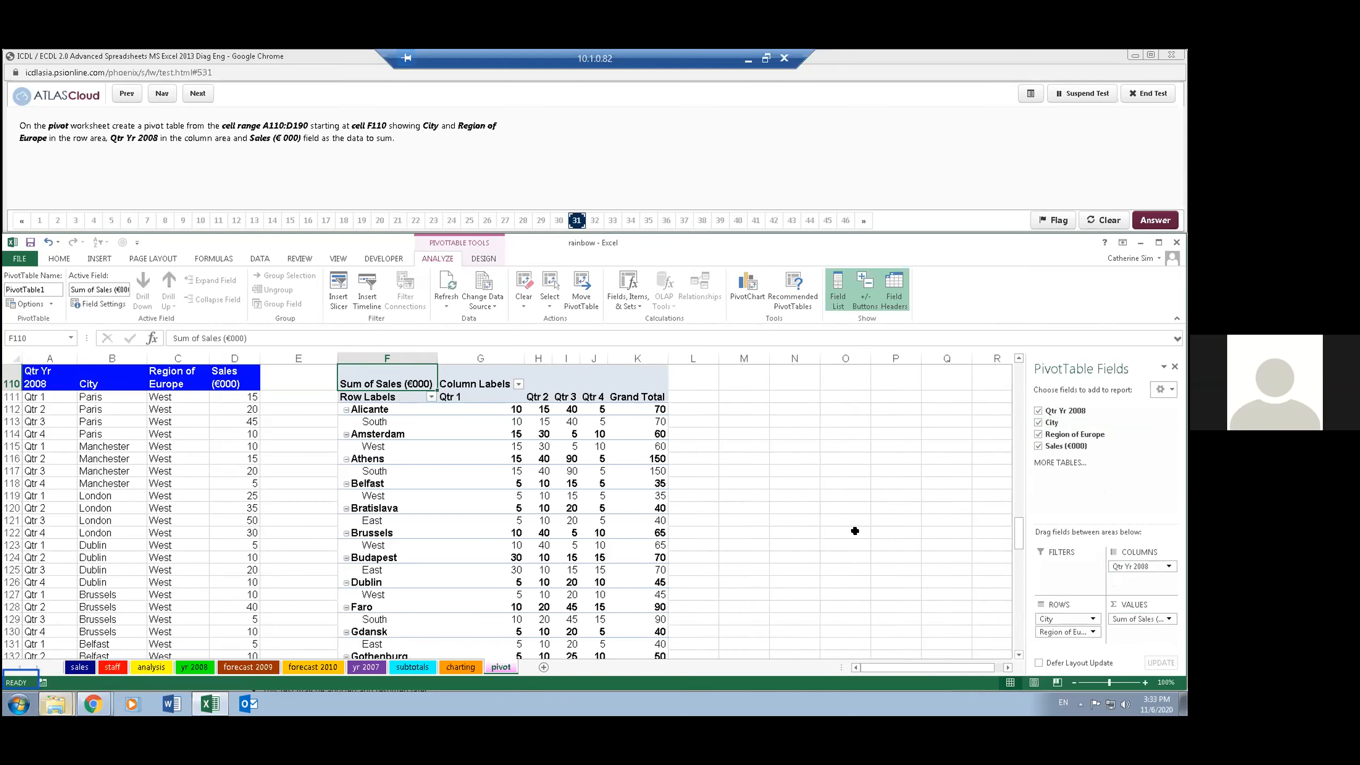
click(743, 472)
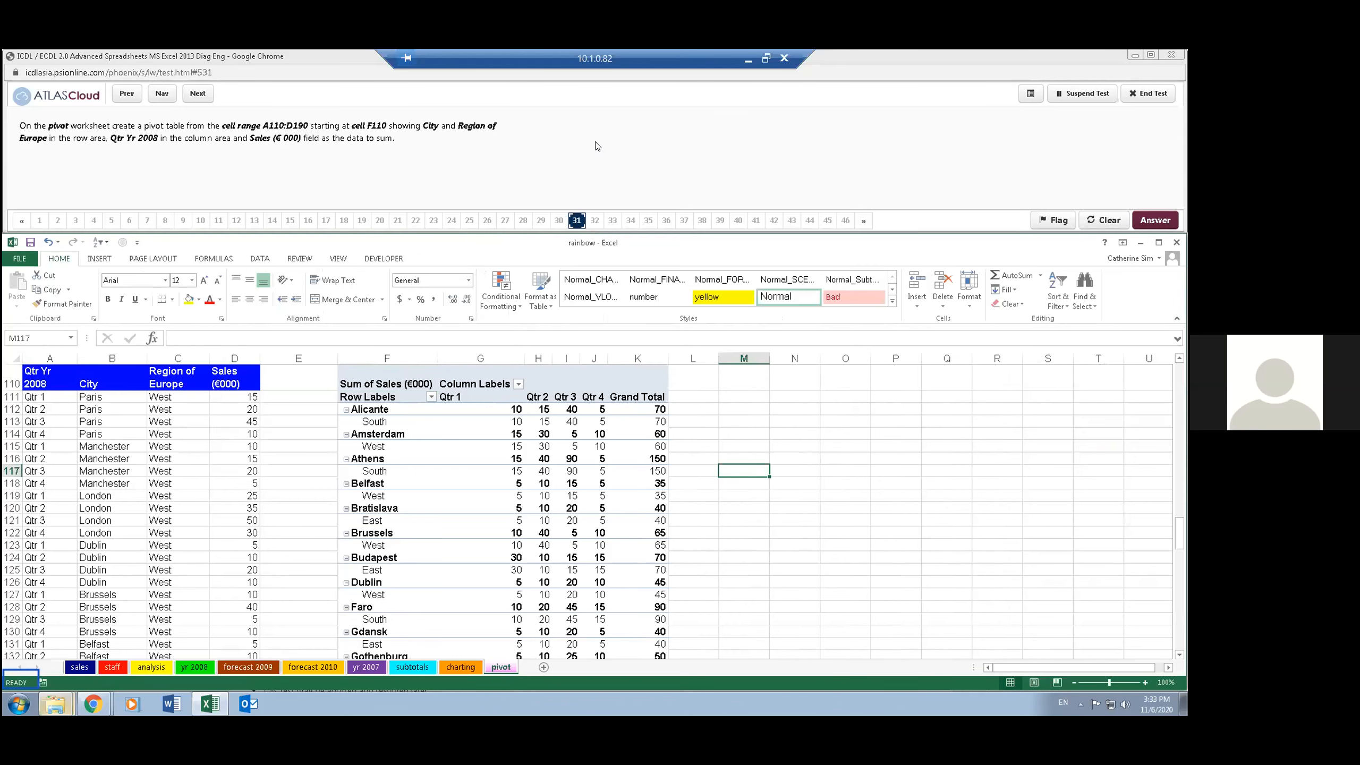
click(197, 93)
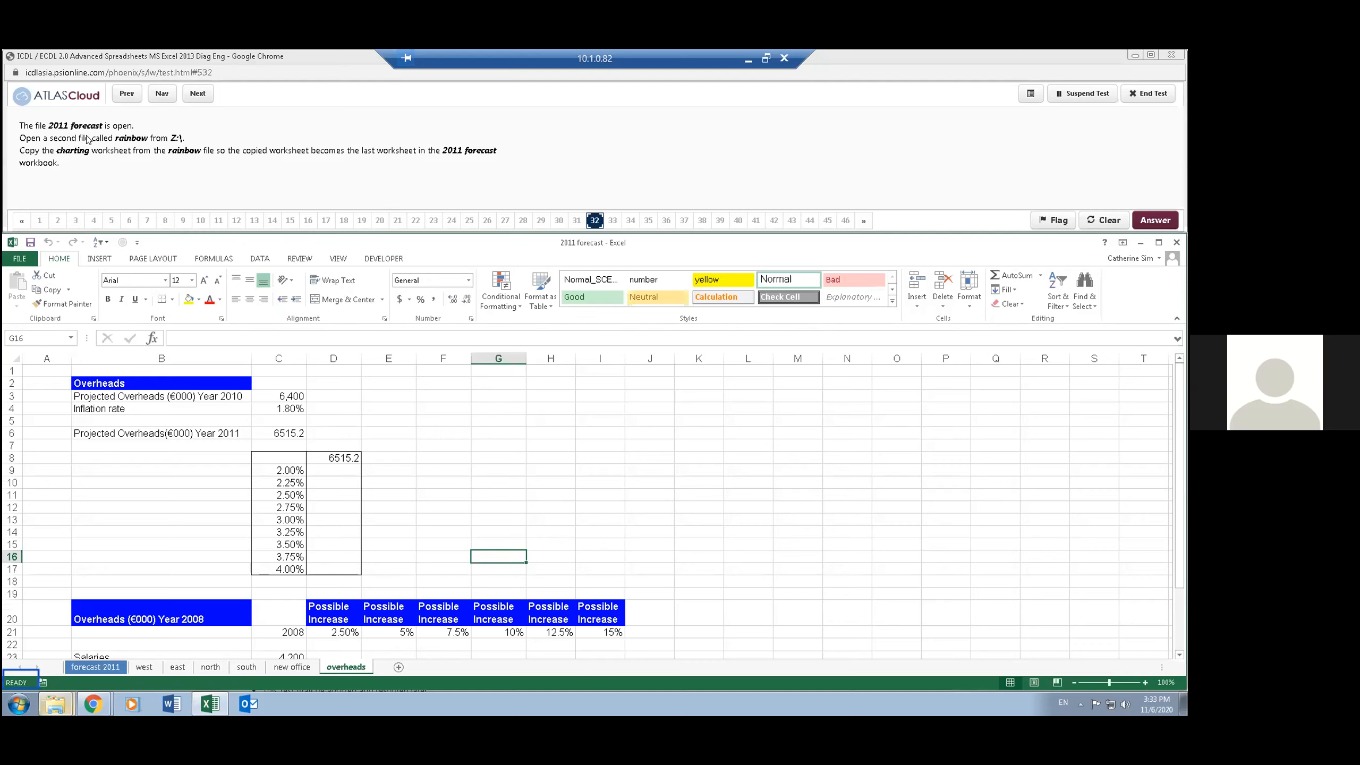
- Open the rainbow workbook from the Z: drive alongside the 2011 forecast workbook
click(20, 258)
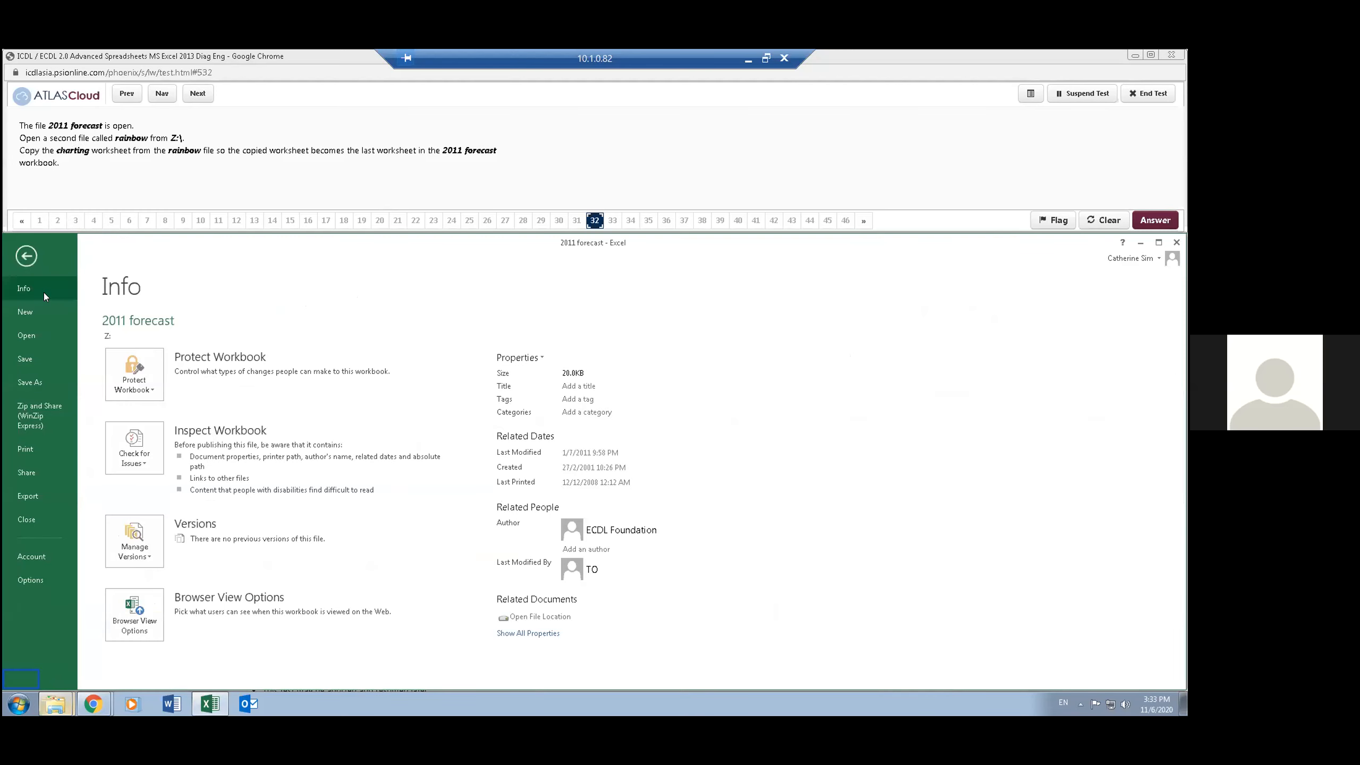
click(56, 330)
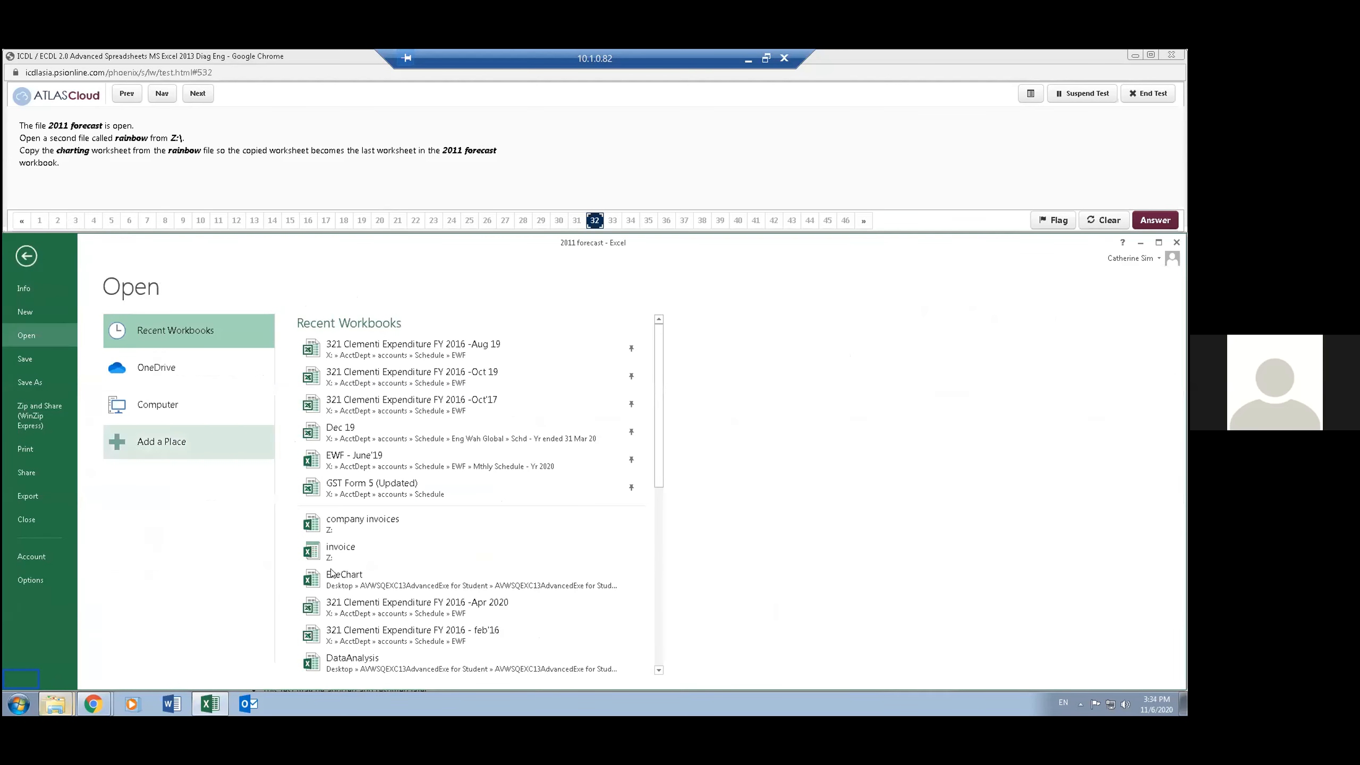
click(214, 406)
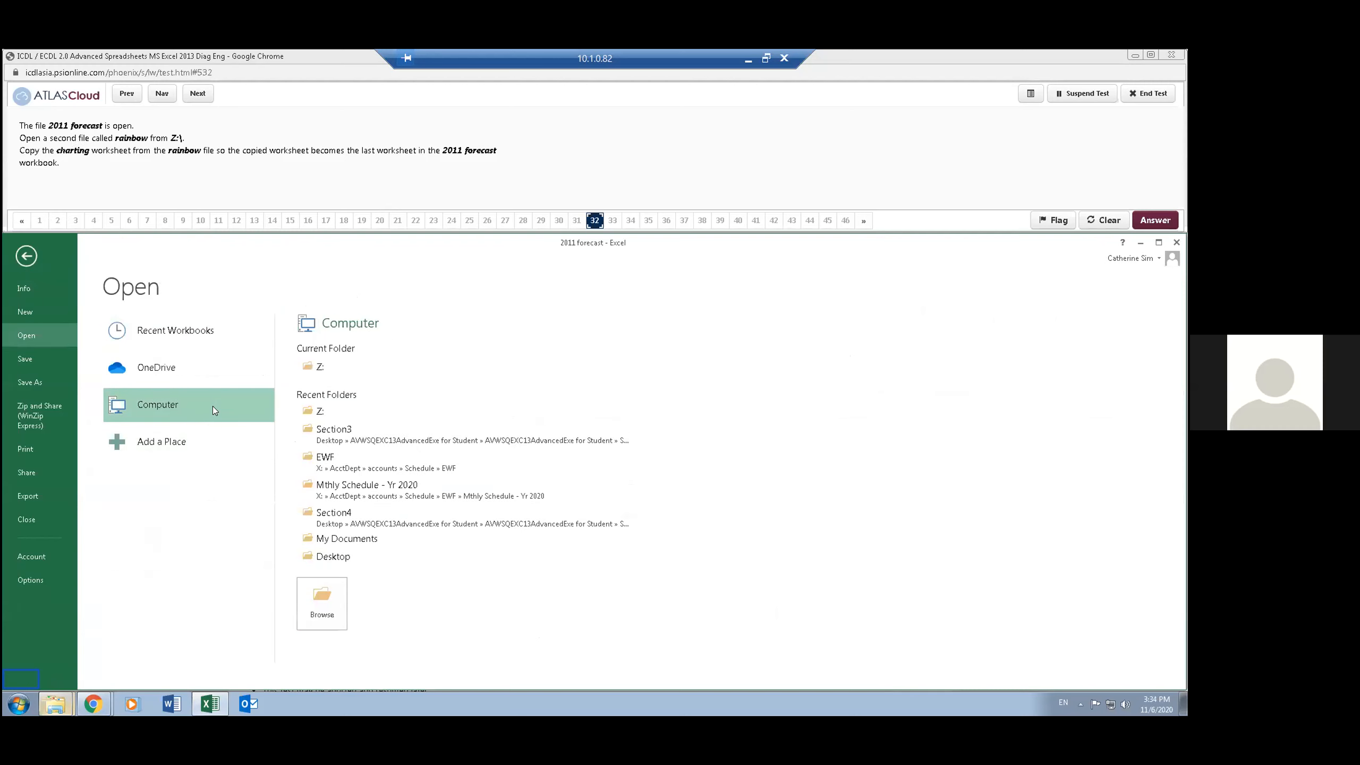
click(317, 366)
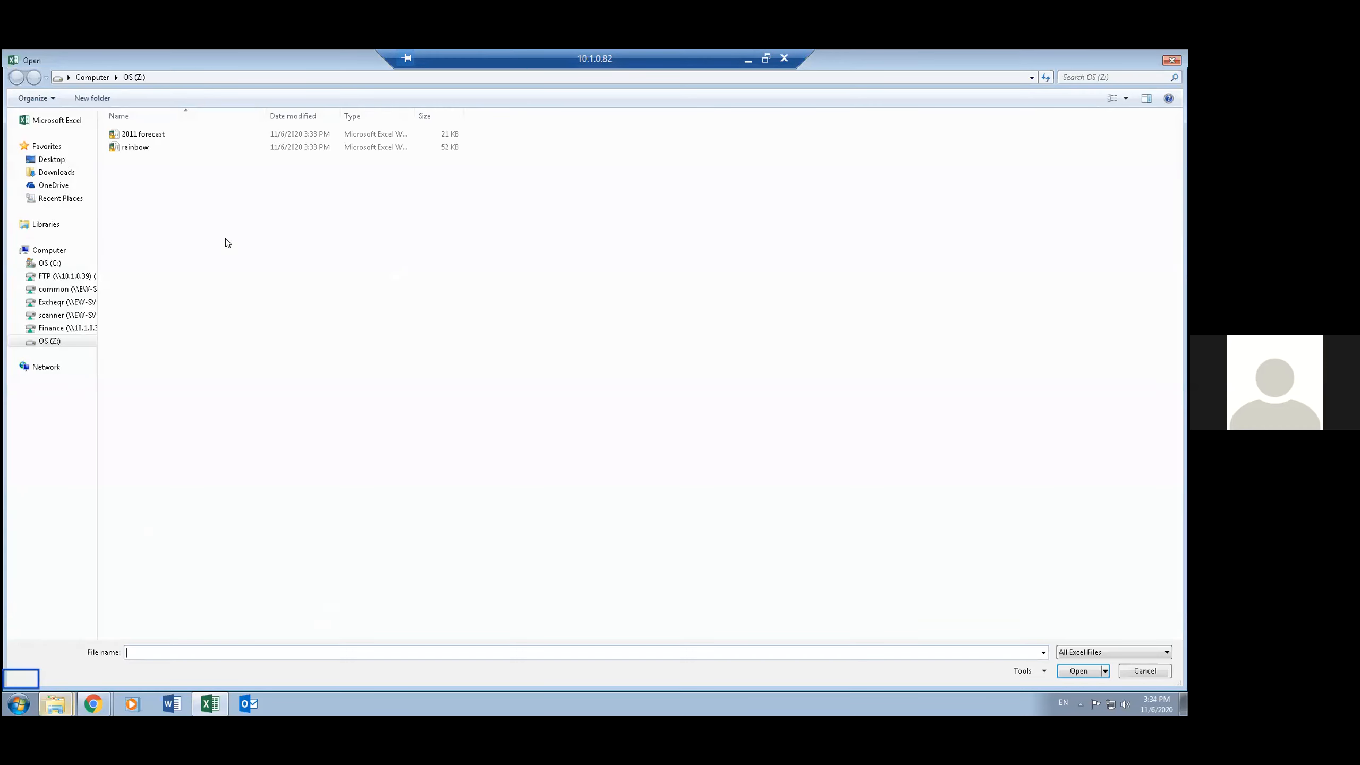
double_click(135, 147)
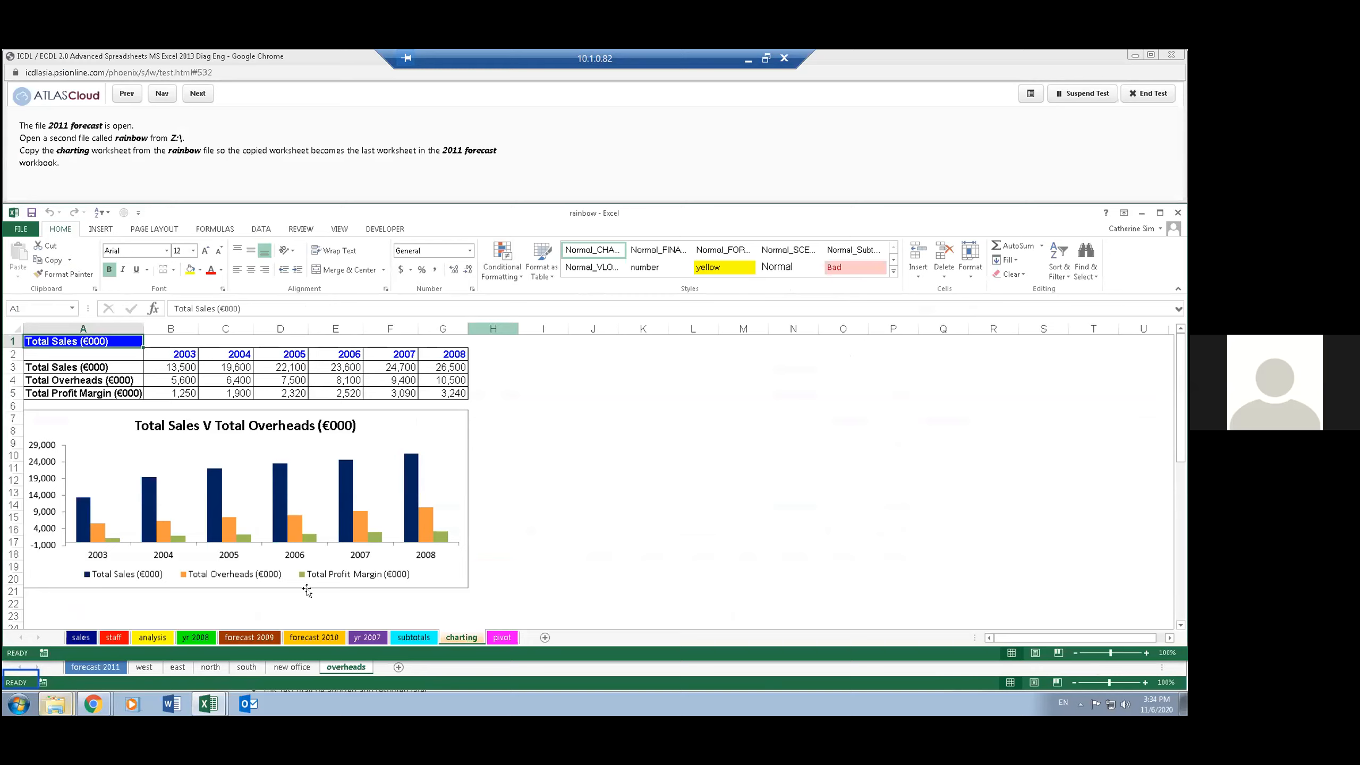
- View the 2011 forecast workbook and return to the rainbow workbook
click(223, 705)
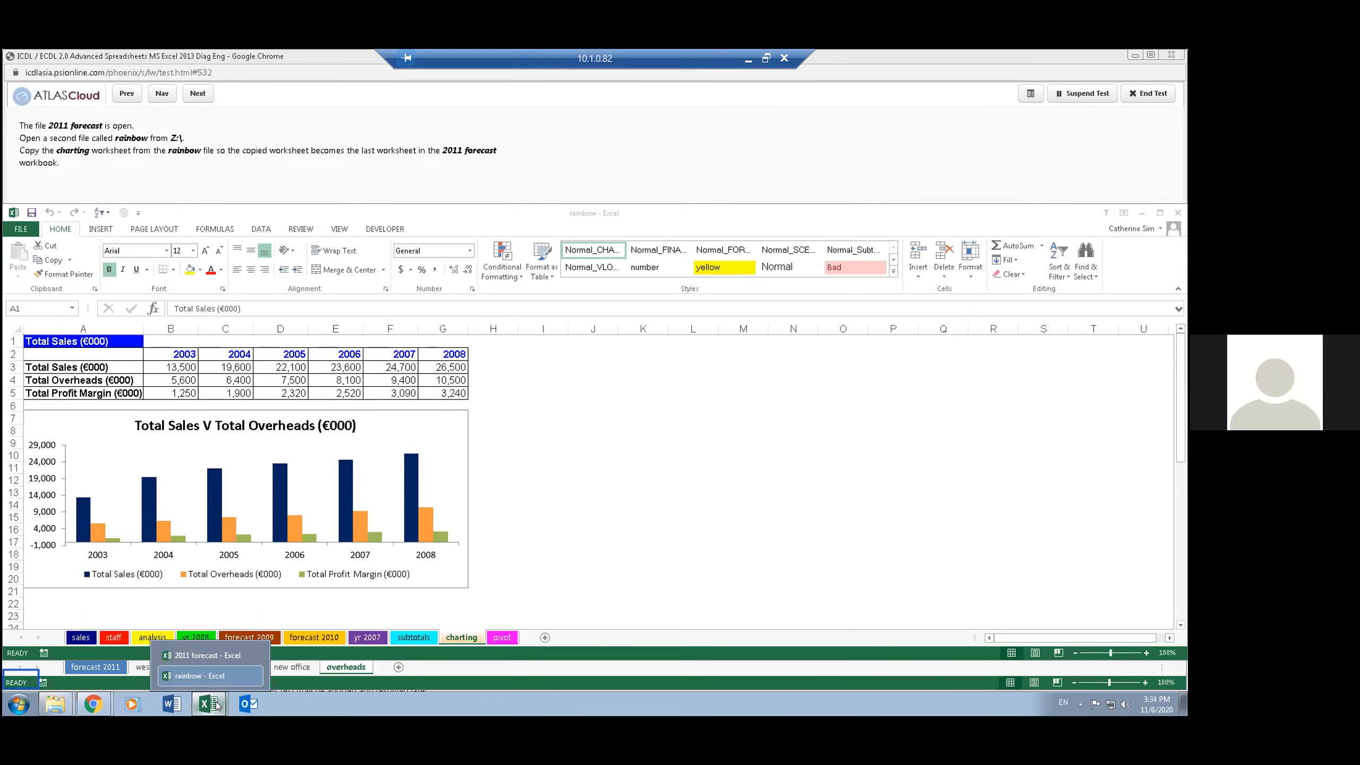
click(228, 656)
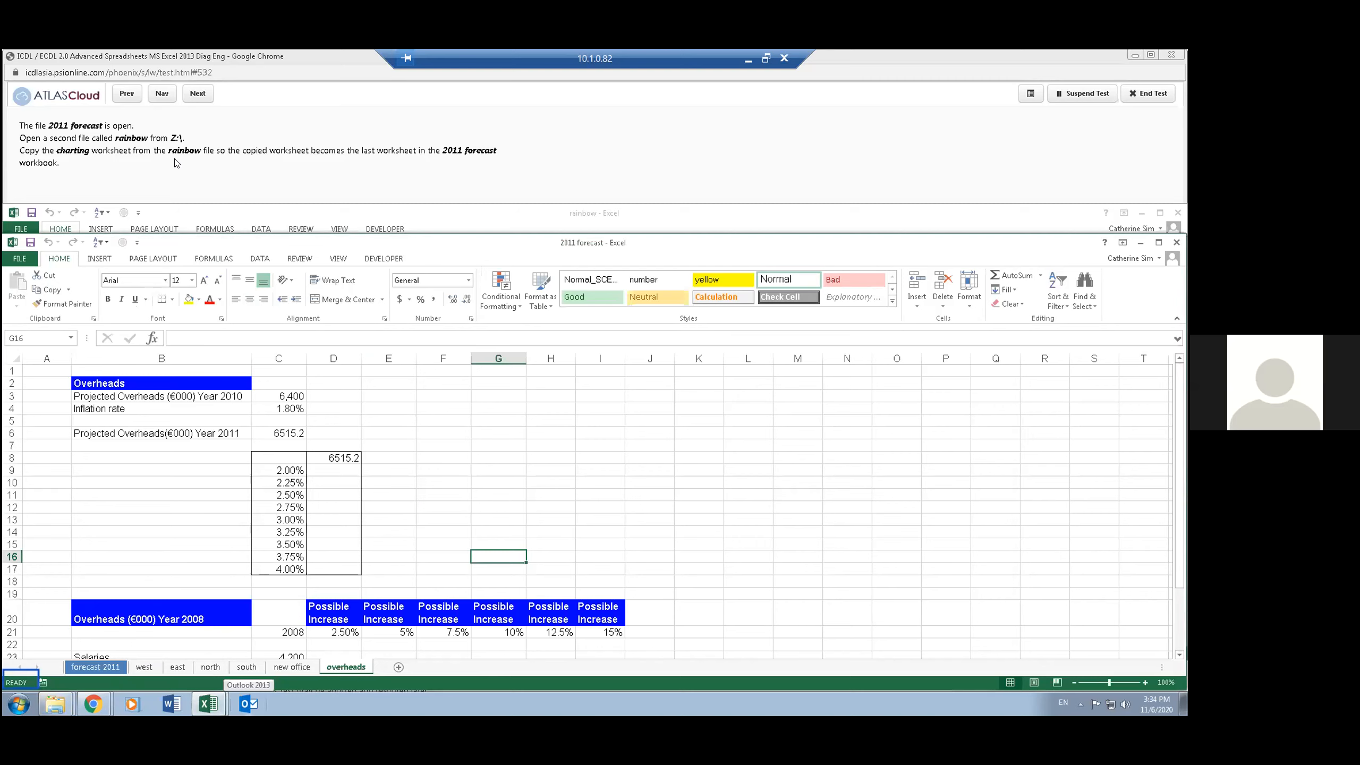
click(573, 226)
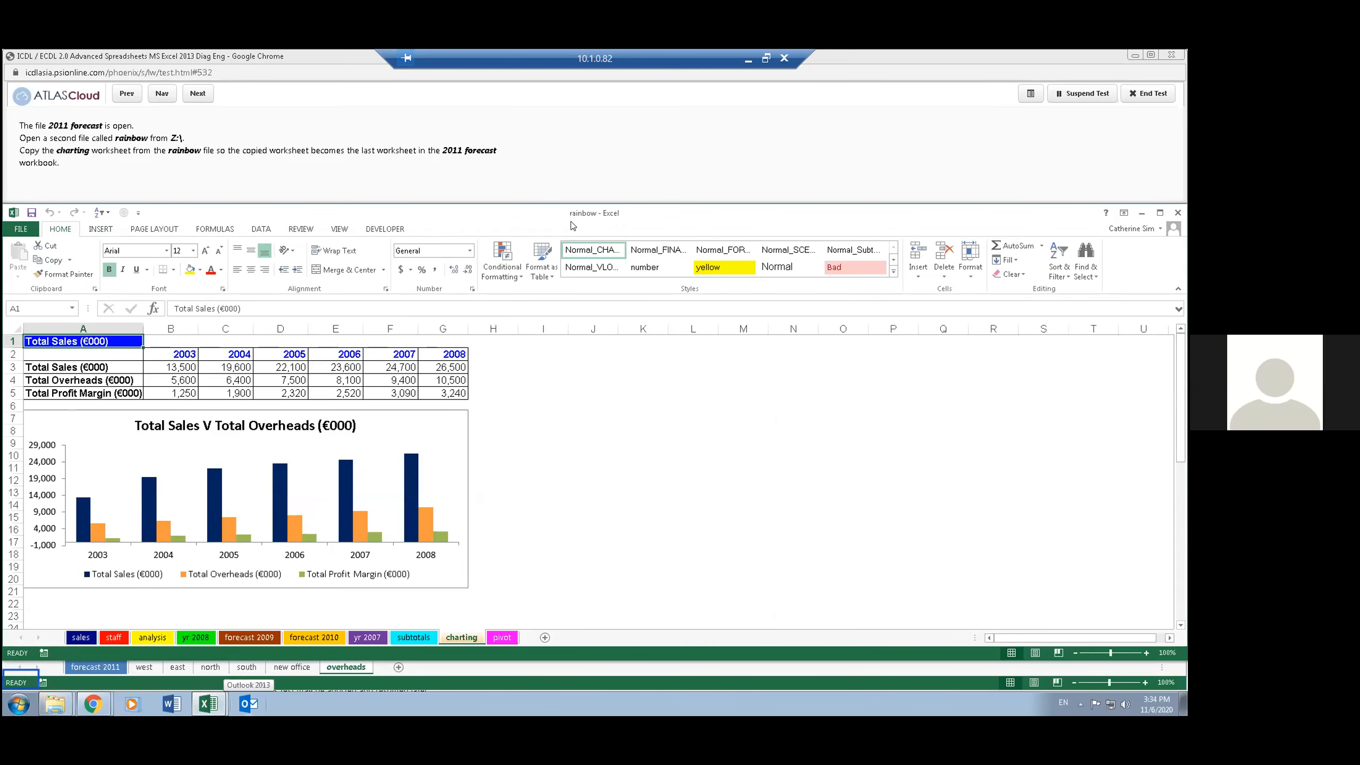
- Copy the charting worksheet from the rainbow workbook to the end of the 2011 forecast workbook
right_click(451, 636)
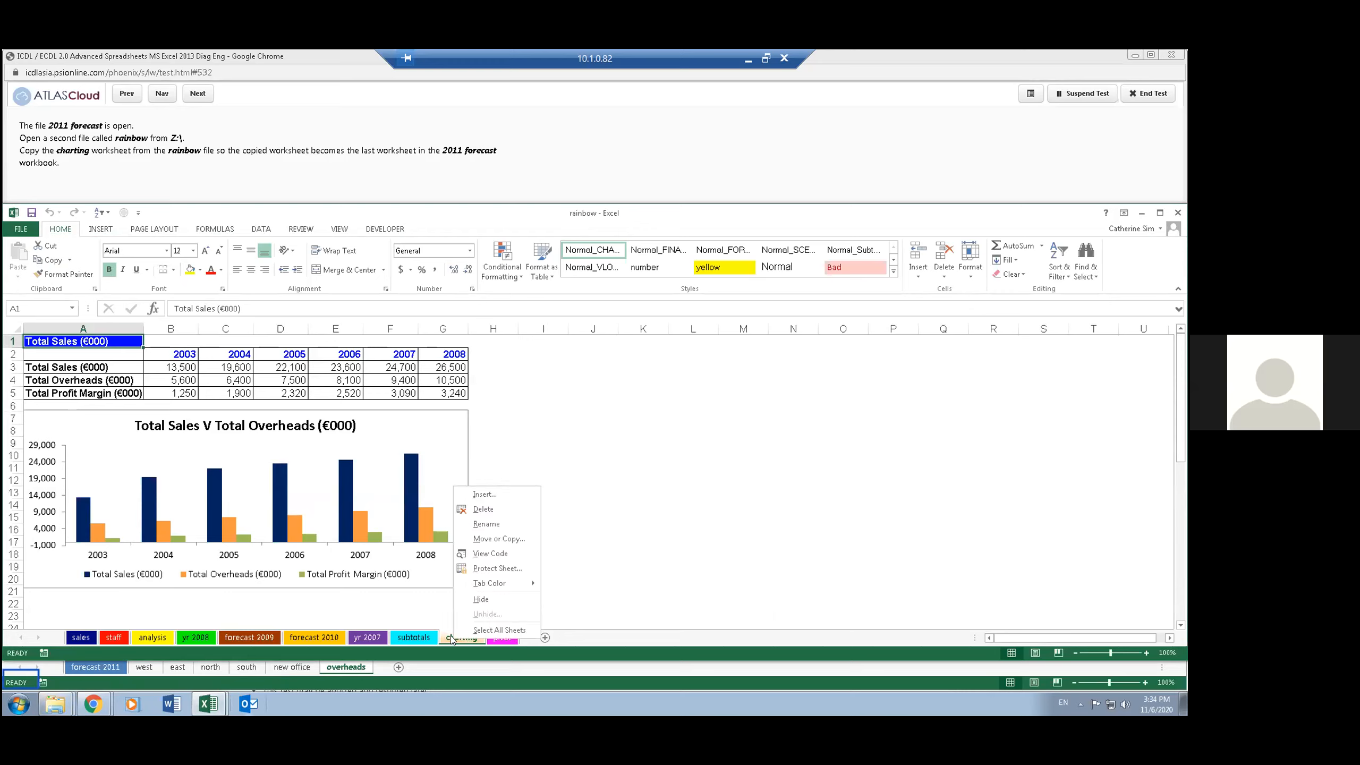
click(498, 538)
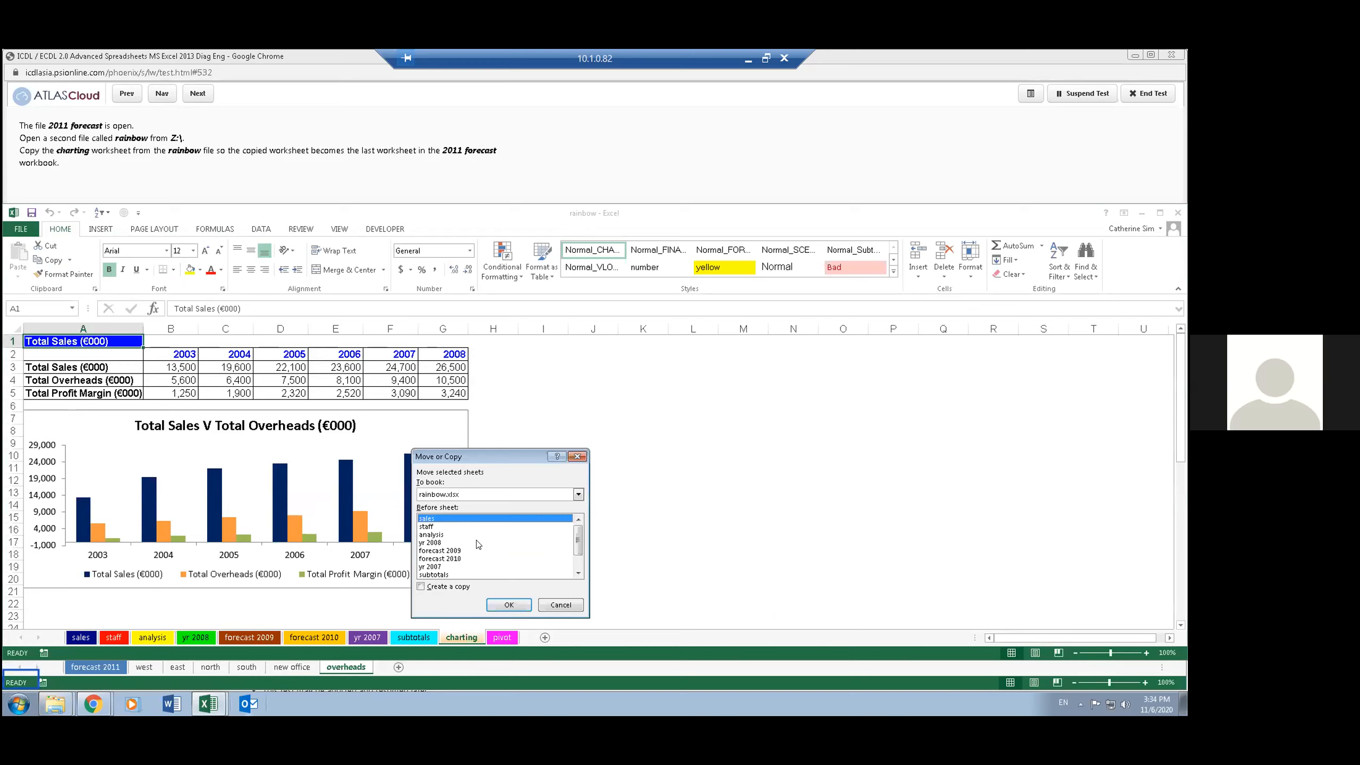
click(493, 494)
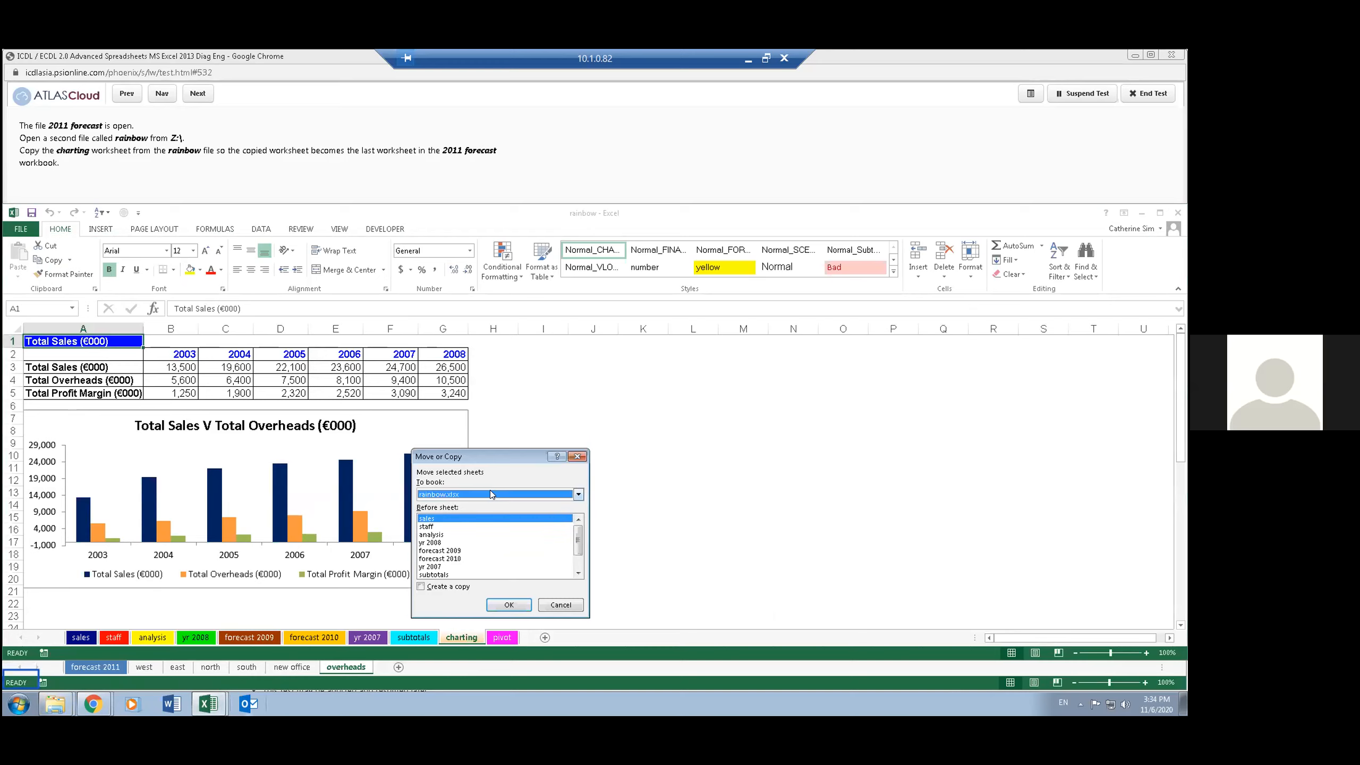
click(489, 494)
click(459, 513)
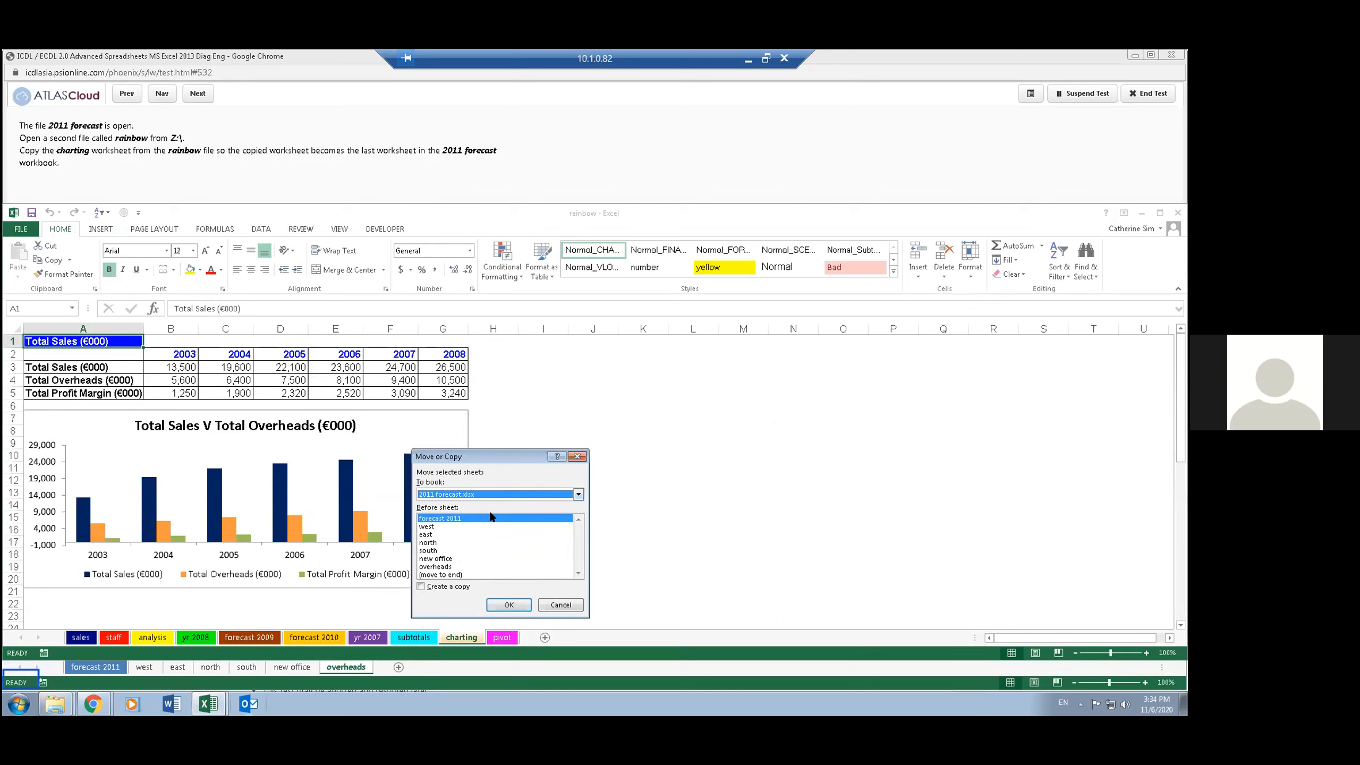
click(439, 574)
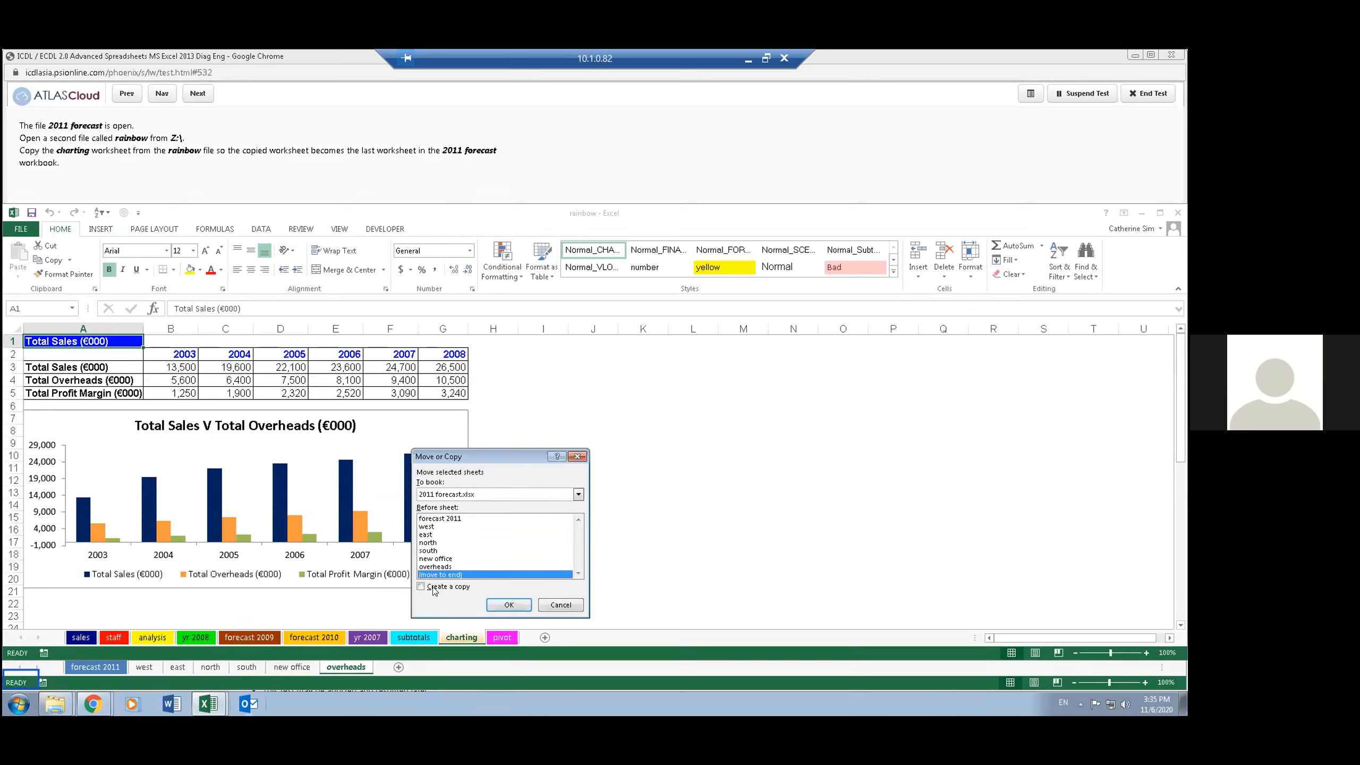
click(420, 587)
drag(521, 458, 518, 349)
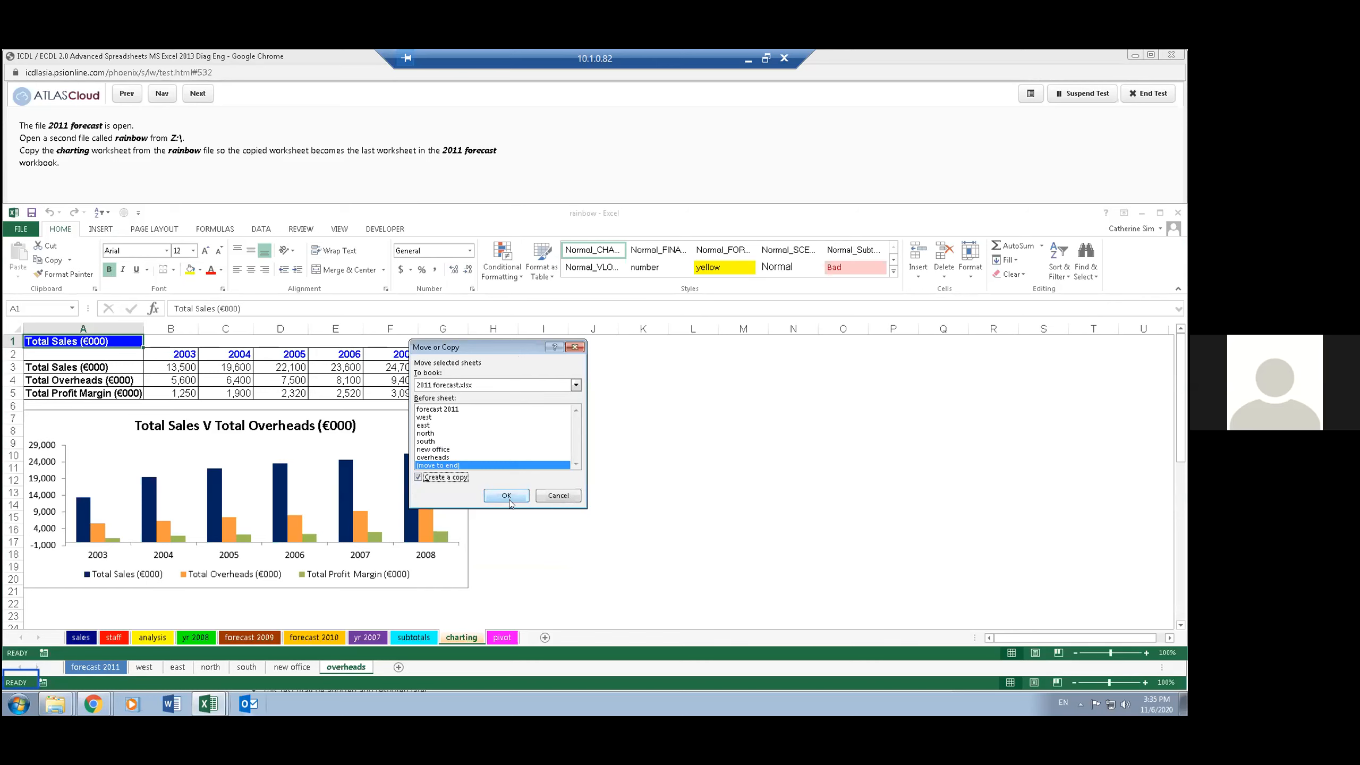
click(506, 496)
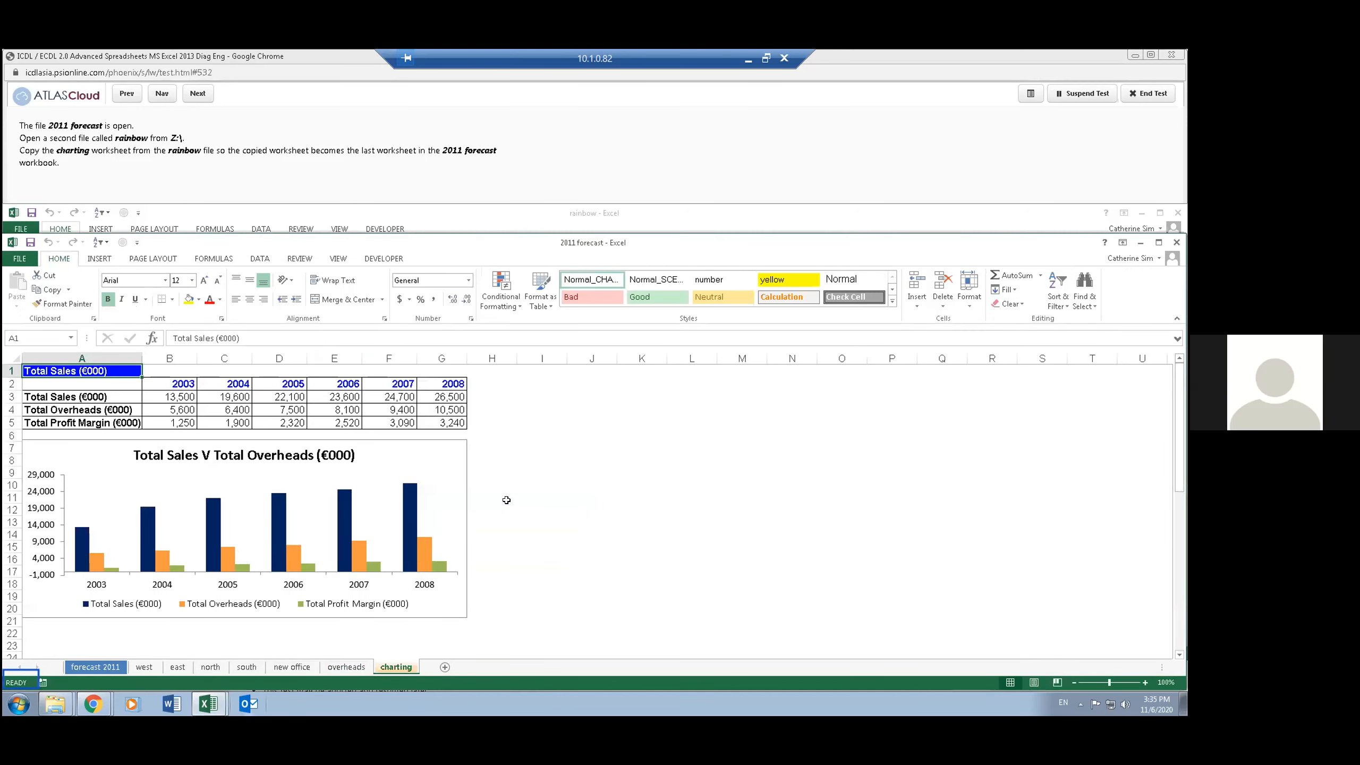